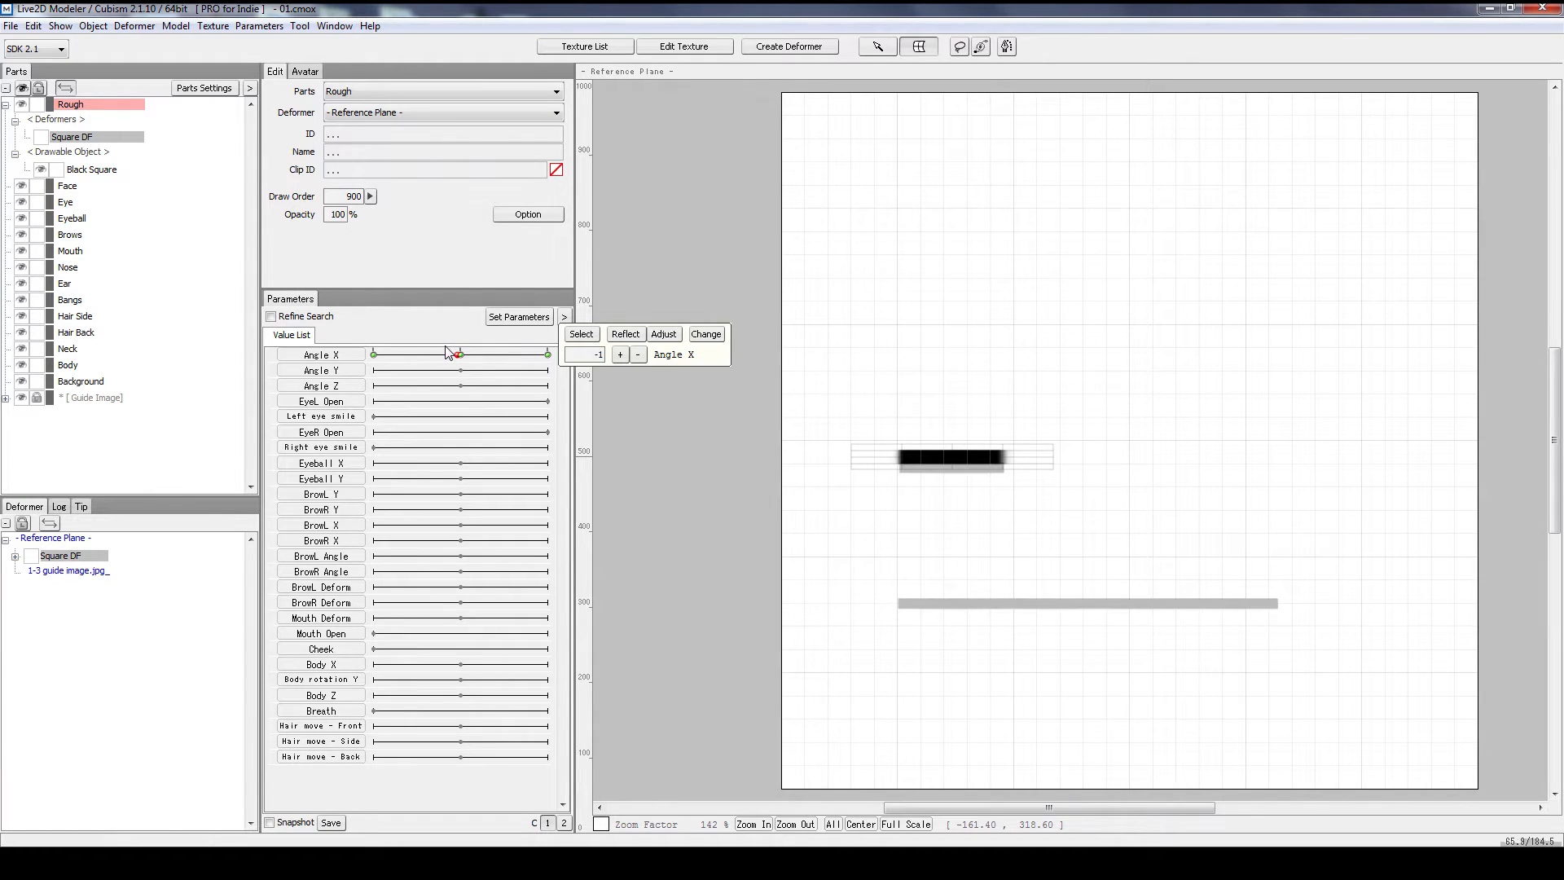
Preview the Square DF deformation by moving Angle X between 0 and -30, ending at -30
{"action": "left_click_drag", "start_coordinate": [448, 353], "coordinate": [408, 362]}
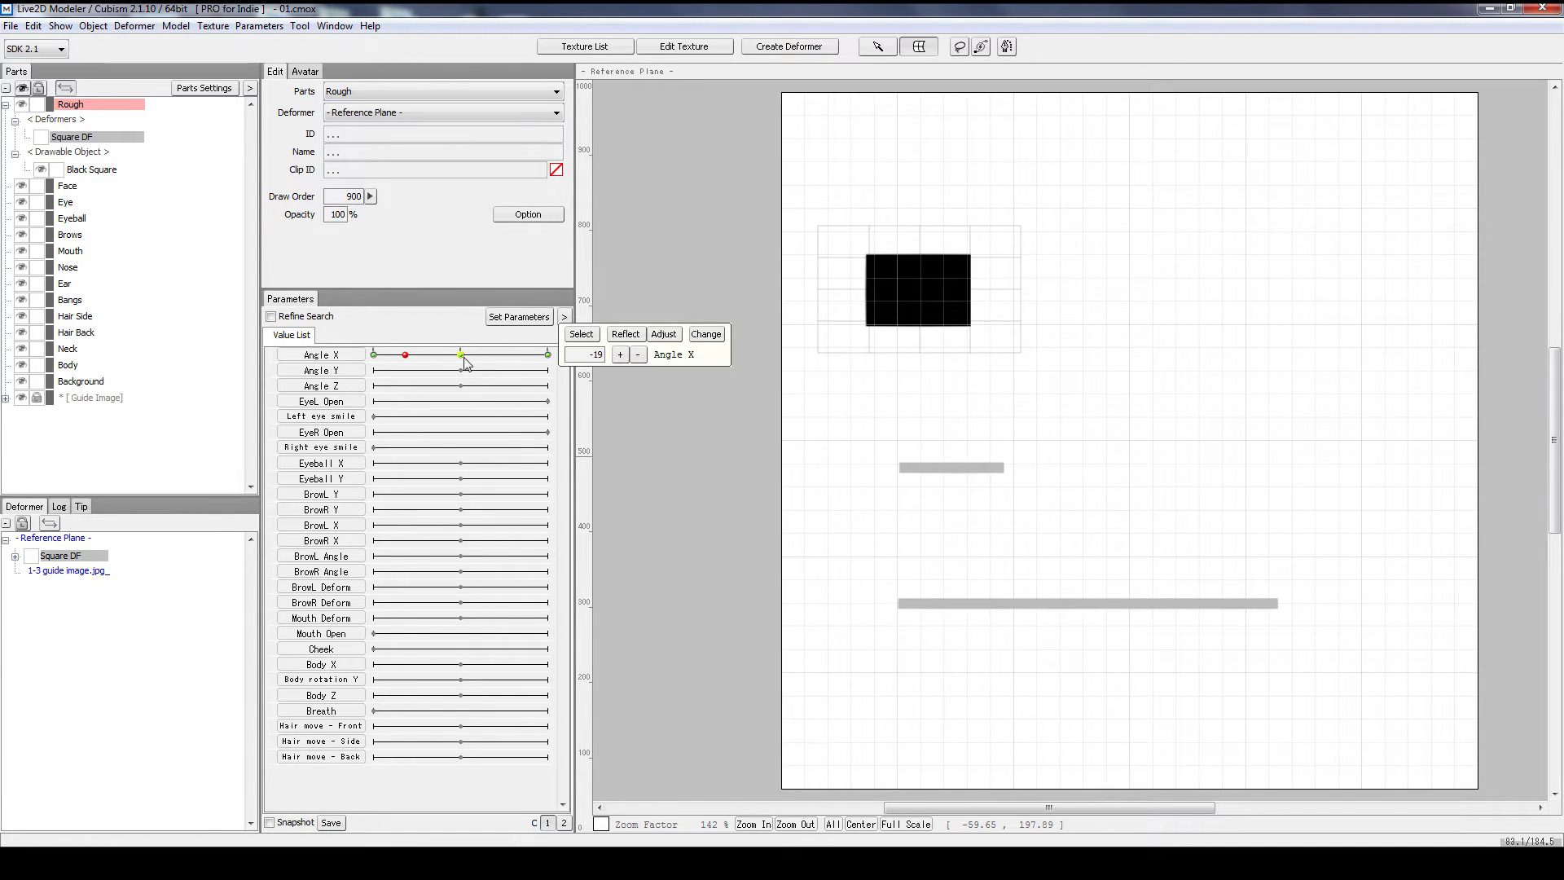
{"action": "mouse_move", "coordinate": [463, 358]}
{"action": "left_mouse_down"}
{"action": "mouse_move", "coordinate": [389, 356]}
{"action": "mouse_move", "coordinate": [467, 383]}
{"action": "left_mouse_up"}
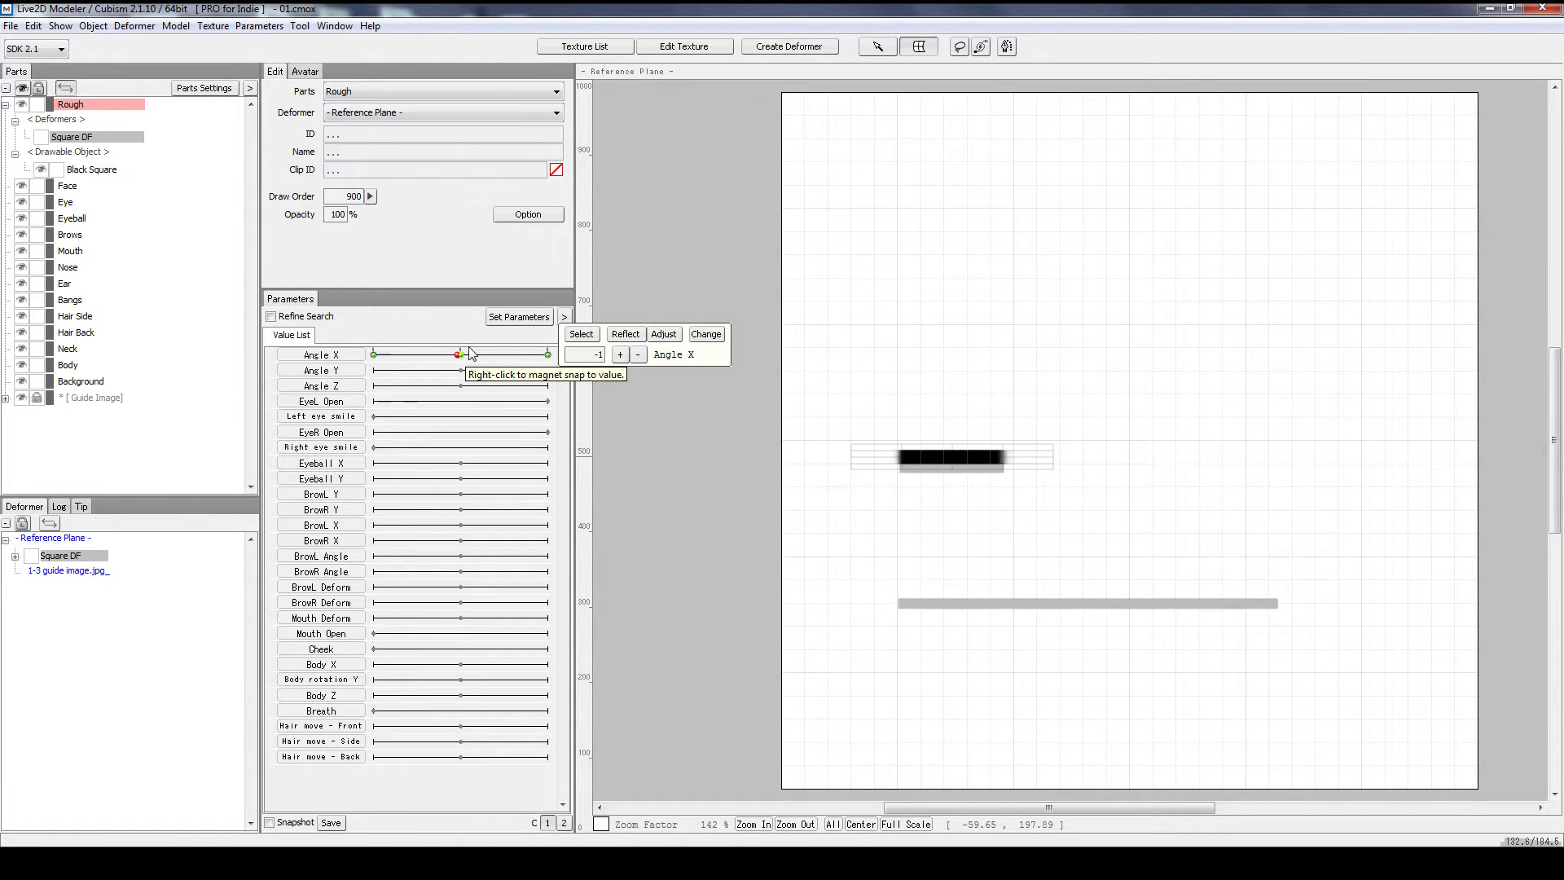
{"action": "left_click_drag", "start_coordinate": [460, 355], "coordinate": [358, 349]}
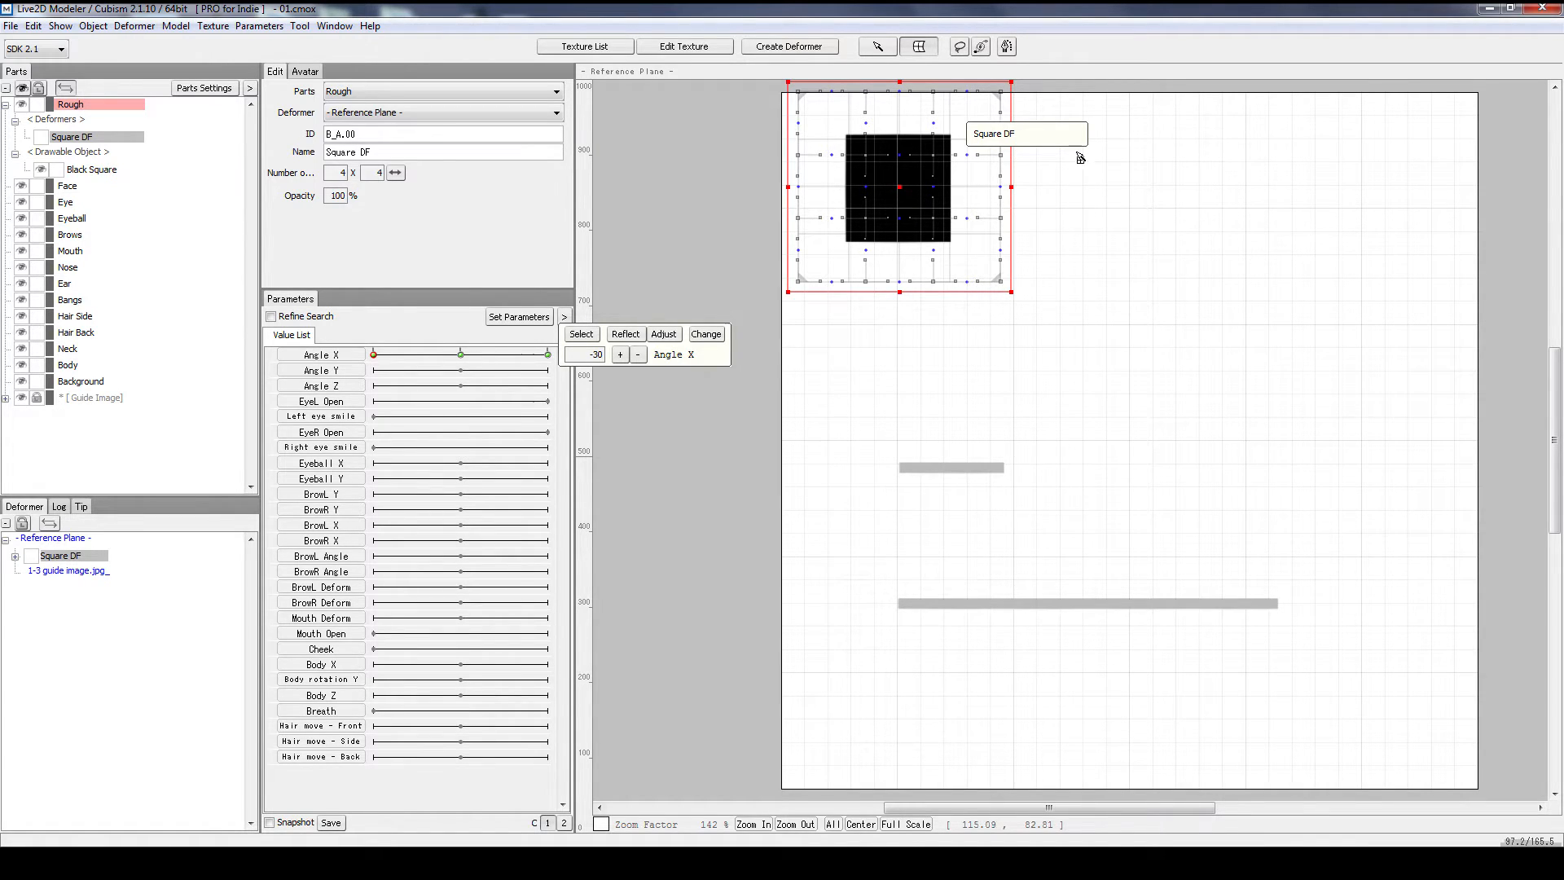
Try bending the lower-left control points of the Square DF grid inward at Angle X -30, then undo the distortions
{"action": "left_click_drag", "start_coordinate": [798, 217], "coordinate": [815, 219]}
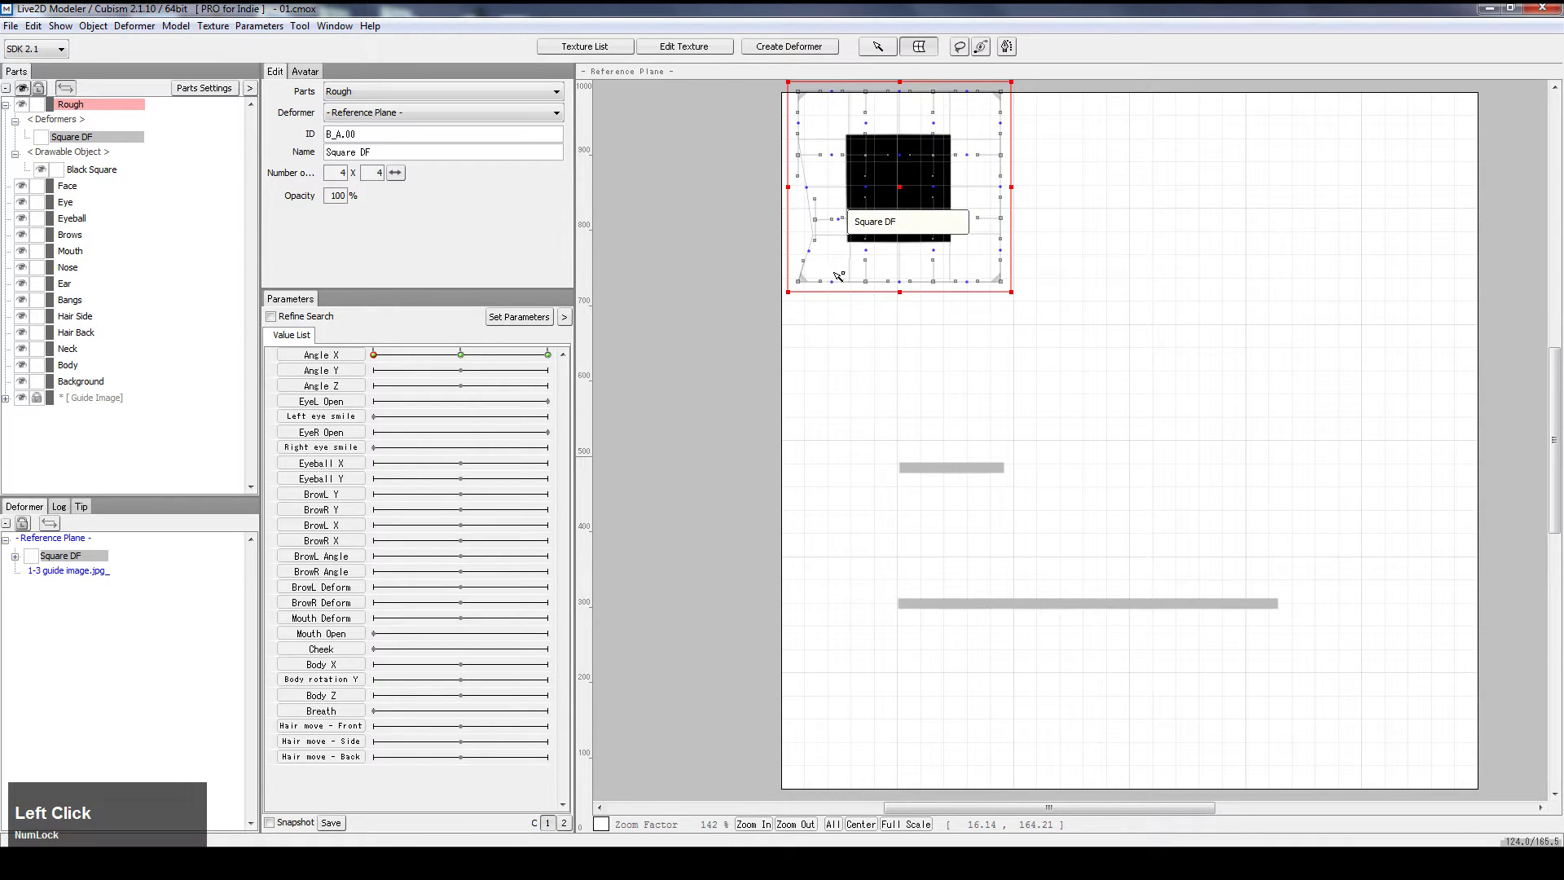
{"action": "left_click_drag", "start_coordinate": [800, 282], "coordinate": [850, 204]}
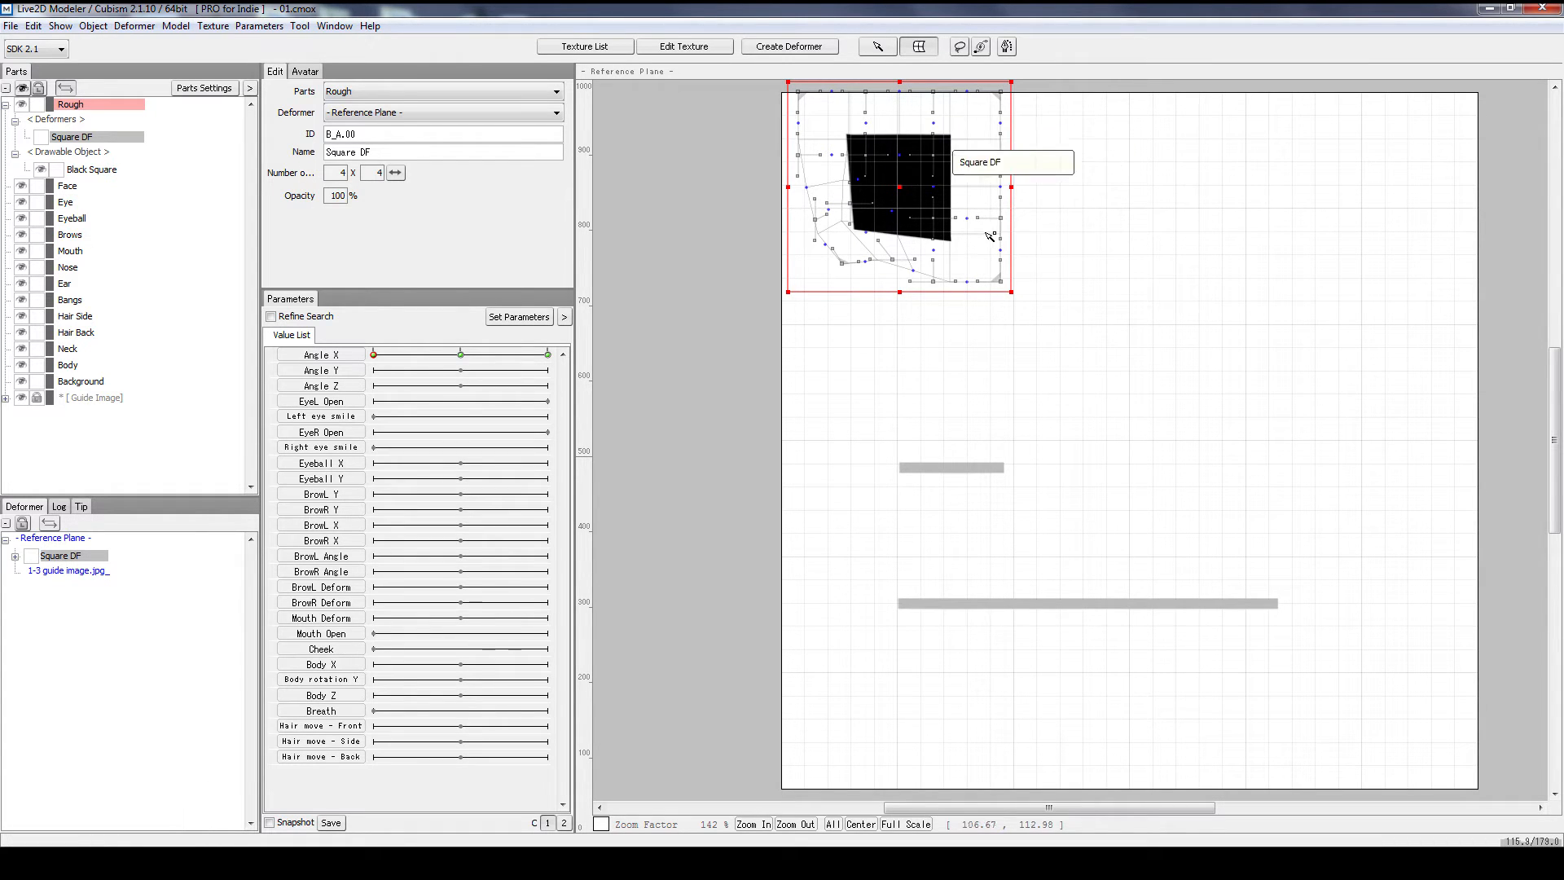
{"action": "key", "text": "ctrl+z"}
{"action": "key", "text": "ctrl+z"}
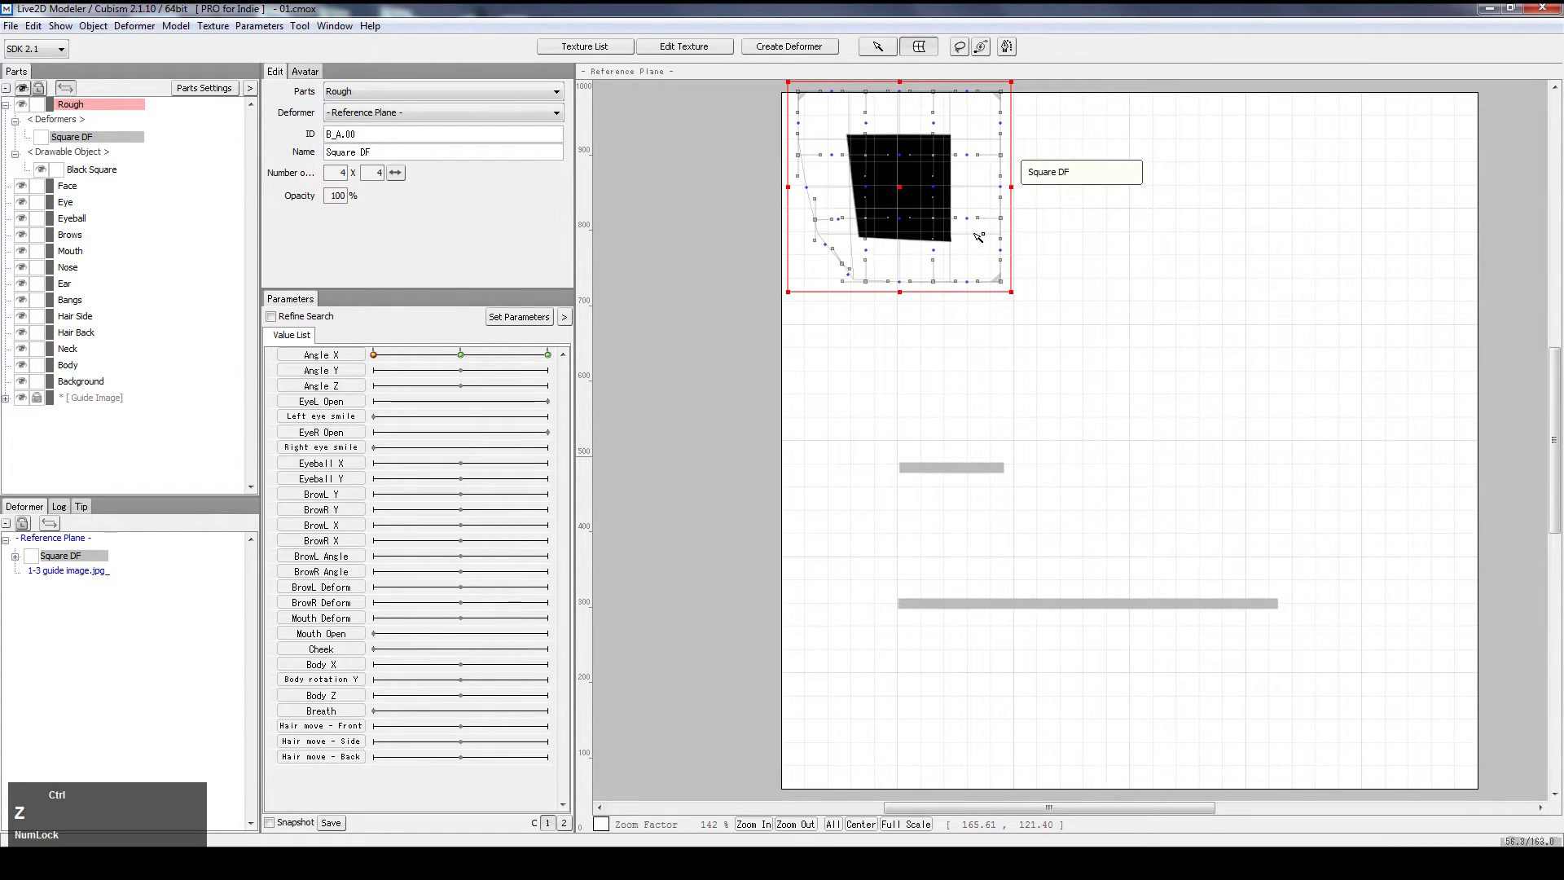
{"action": "key", "text": "ctrl+z"}
{"action": "key", "text": "ctrl+z"}
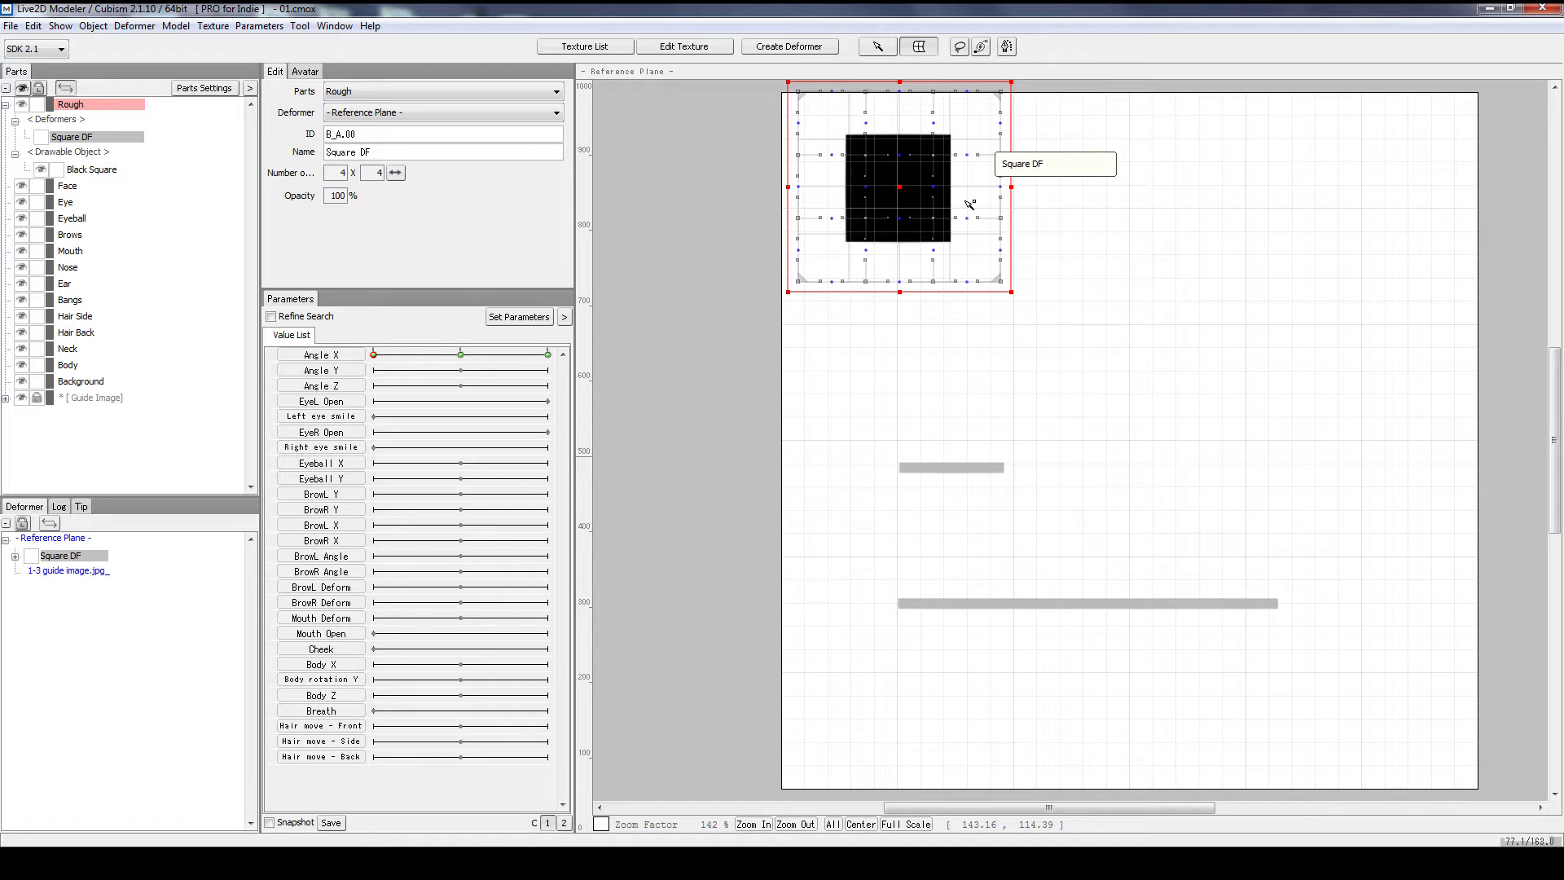
Return Angle X to 0 and examine the flattened black square's edges up close
{"action": "left_click_drag", "start_coordinate": [461, 355], "coordinate": [494, 401]}
{"action": "right_click", "coordinate": [461, 356]}
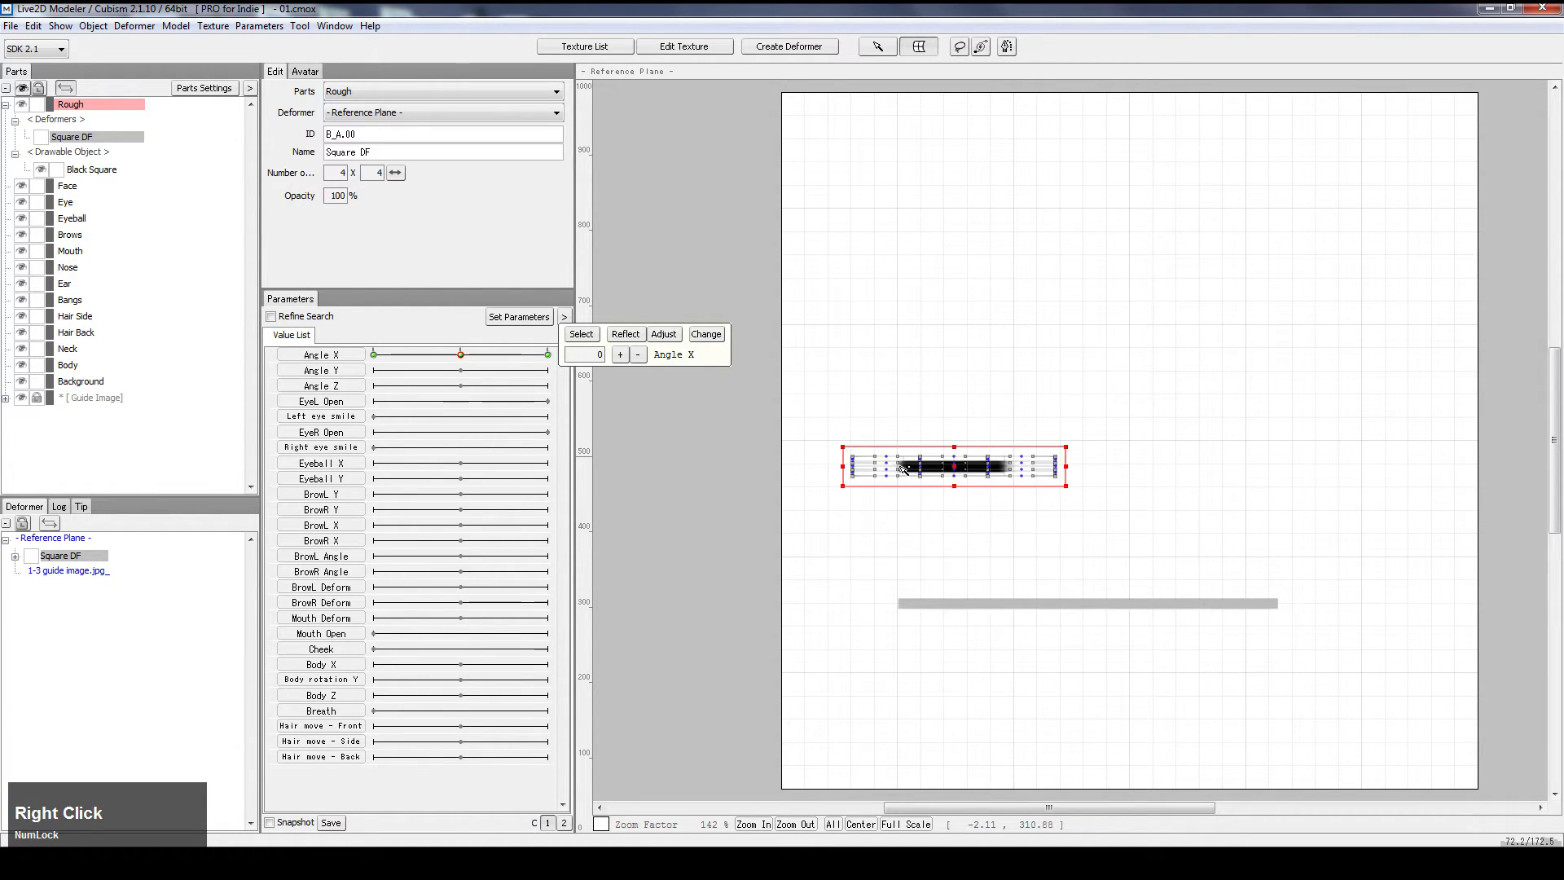
{"action": "scroll", "coordinate": [893, 469], "scroll_direction": "up", "scroll_amount": 3}
{"action": "scroll", "coordinate": [929, 474], "scroll_direction": "up", "scroll_amount": 2}
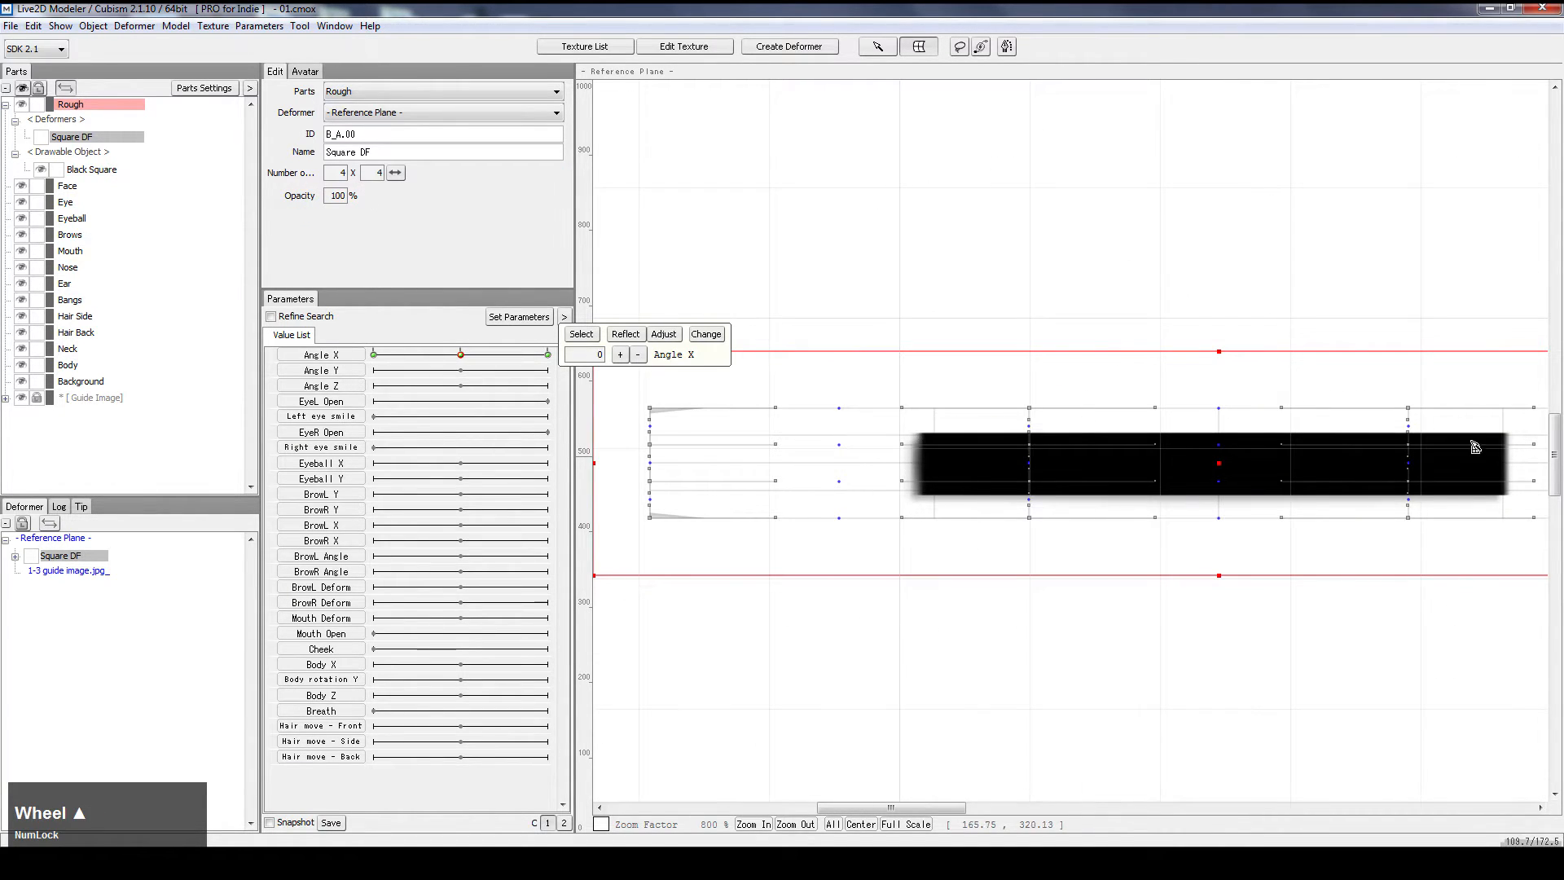
{"action": "scroll", "coordinate": [1262, 508], "scroll_direction": "down", "scroll_amount": 2}
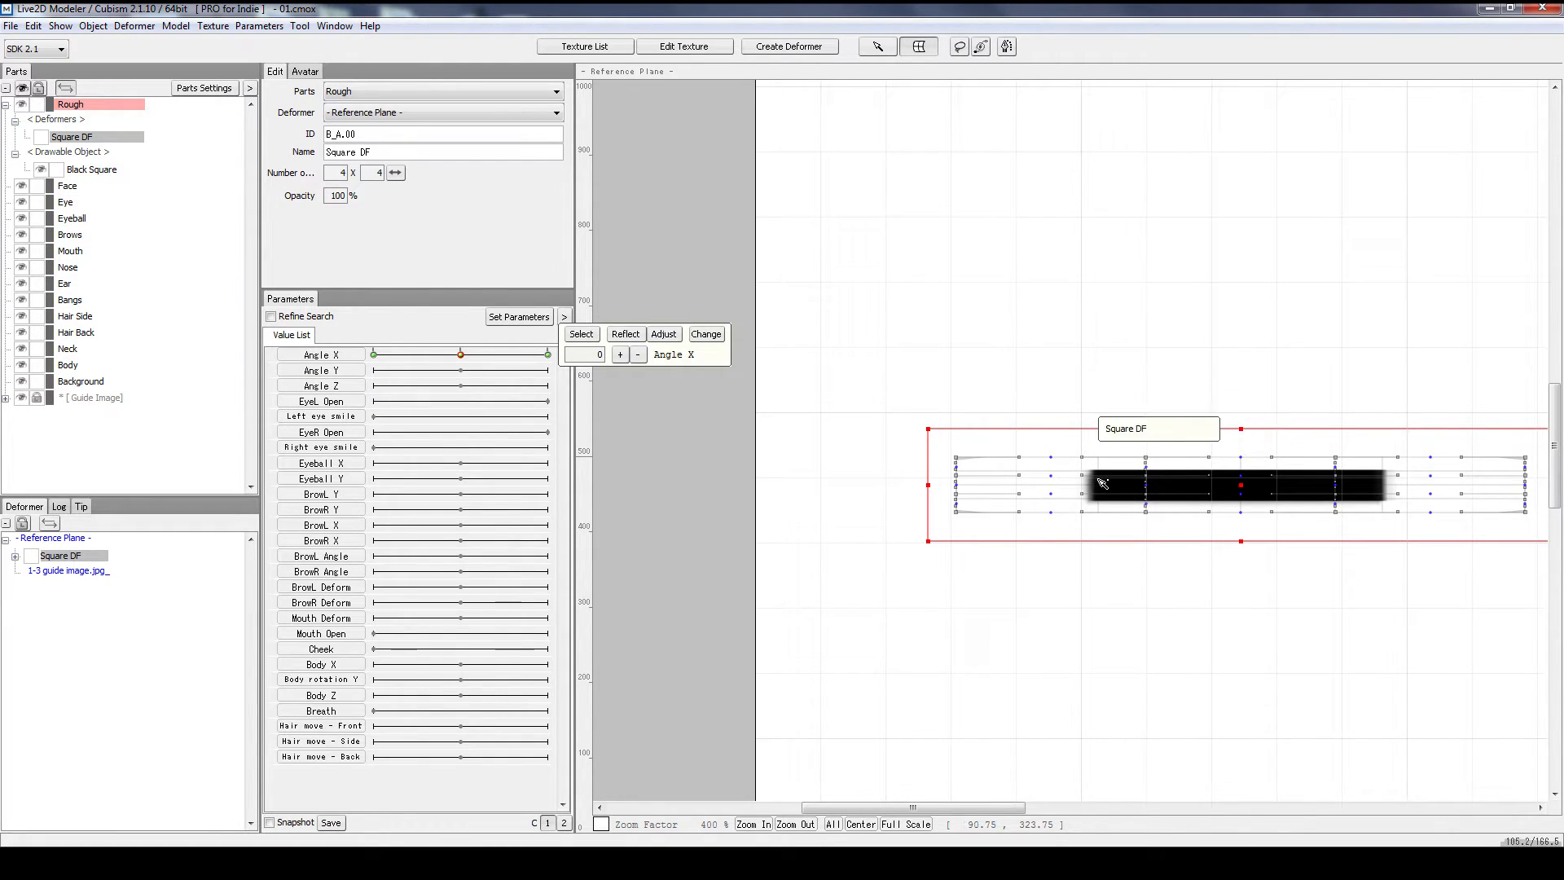
{"action": "scroll", "coordinate": [1100, 481], "scroll_direction": "up", "scroll_amount": 2}
{"action": "scroll", "coordinate": [1097, 474], "scroll_direction": "down", "scroll_amount": 1}
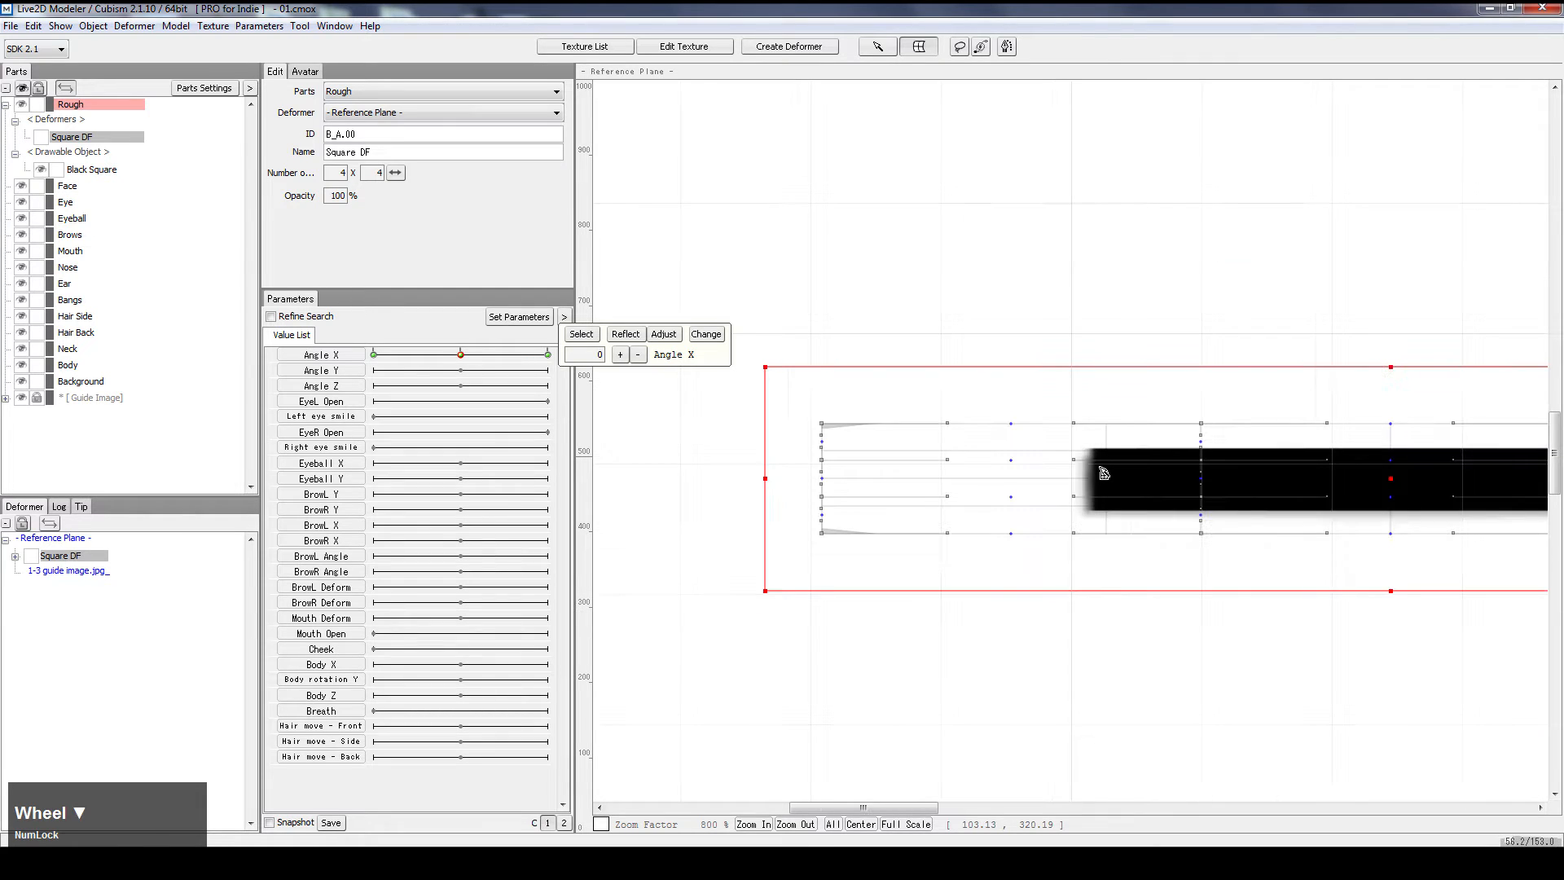
{"action": "scroll", "coordinate": [1080, 458], "scroll_direction": "down", "scroll_amount": 1}
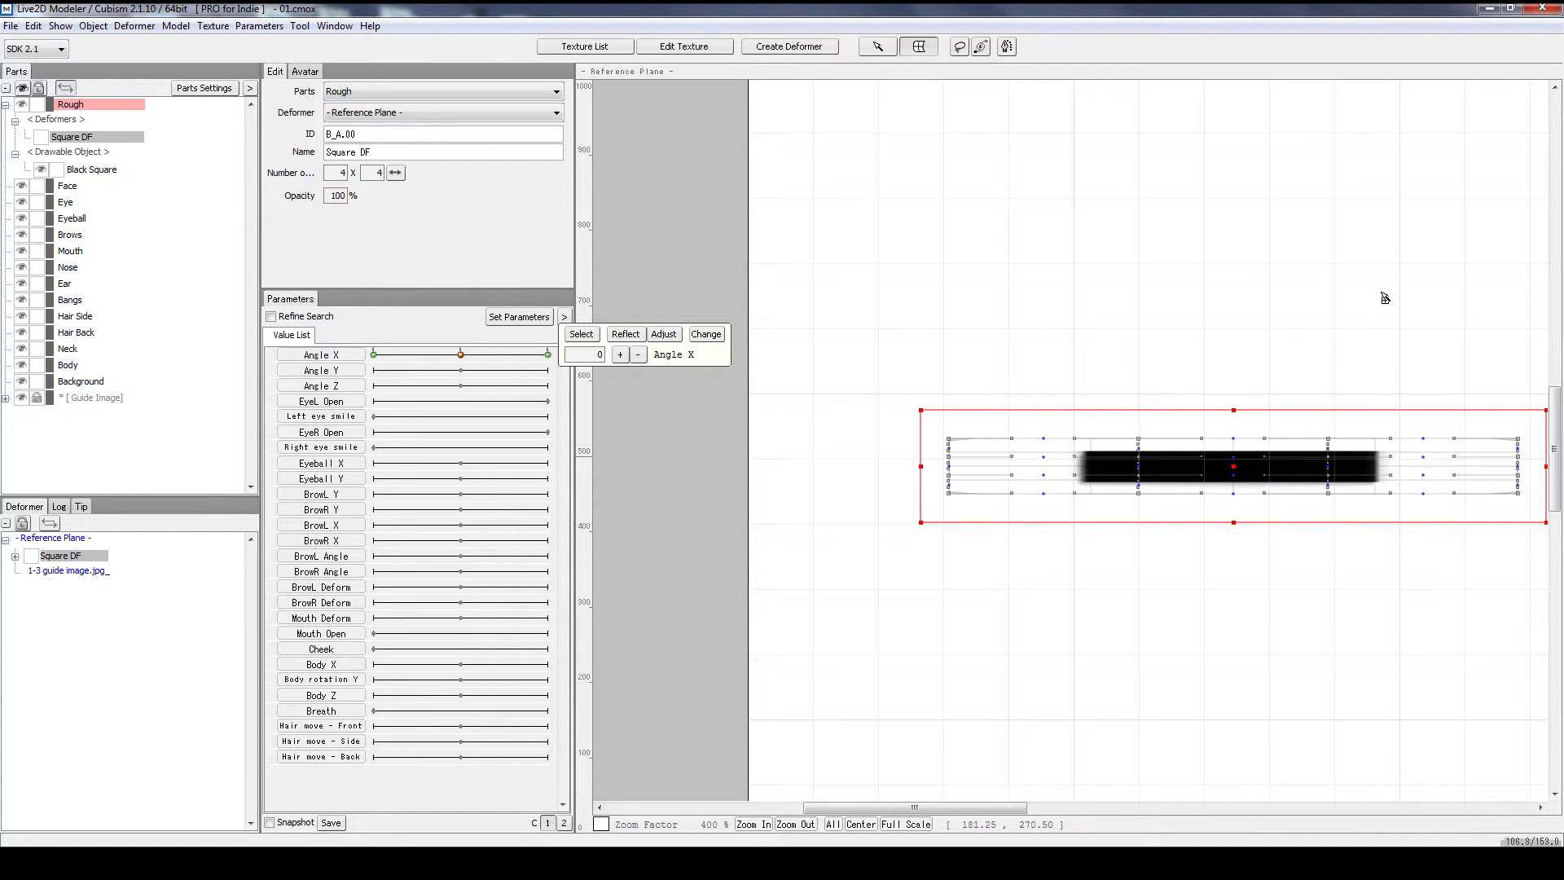
Select the Black Square object at Angle X -30 and add three Angle X keys at -30, 0 and 30
{"action": "left_click", "coordinate": [92, 169]}
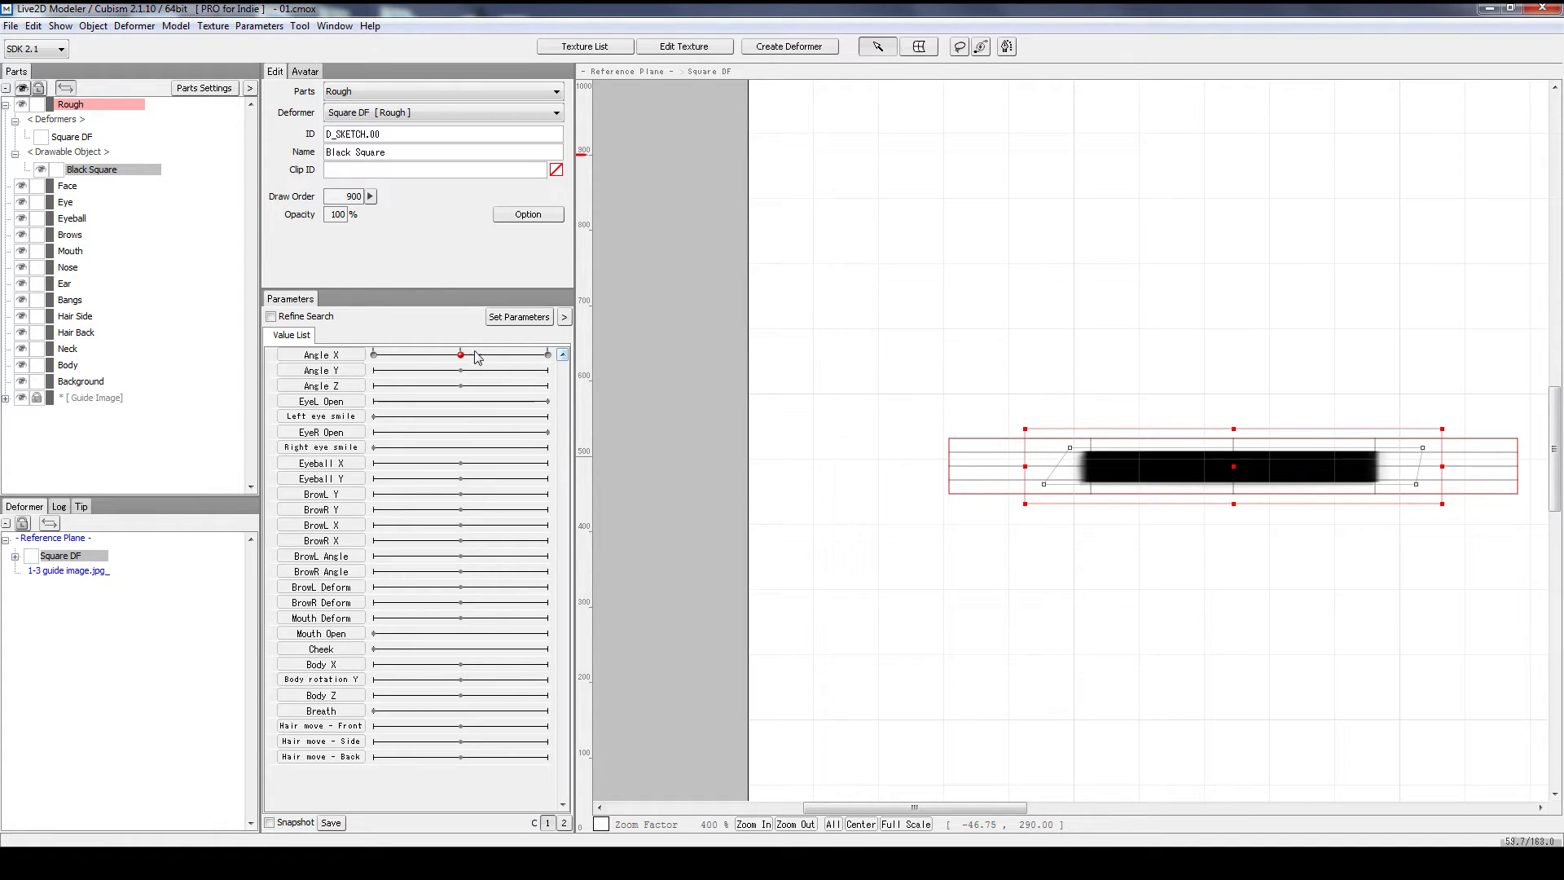
{"action": "right_click", "coordinate": [377, 356]}
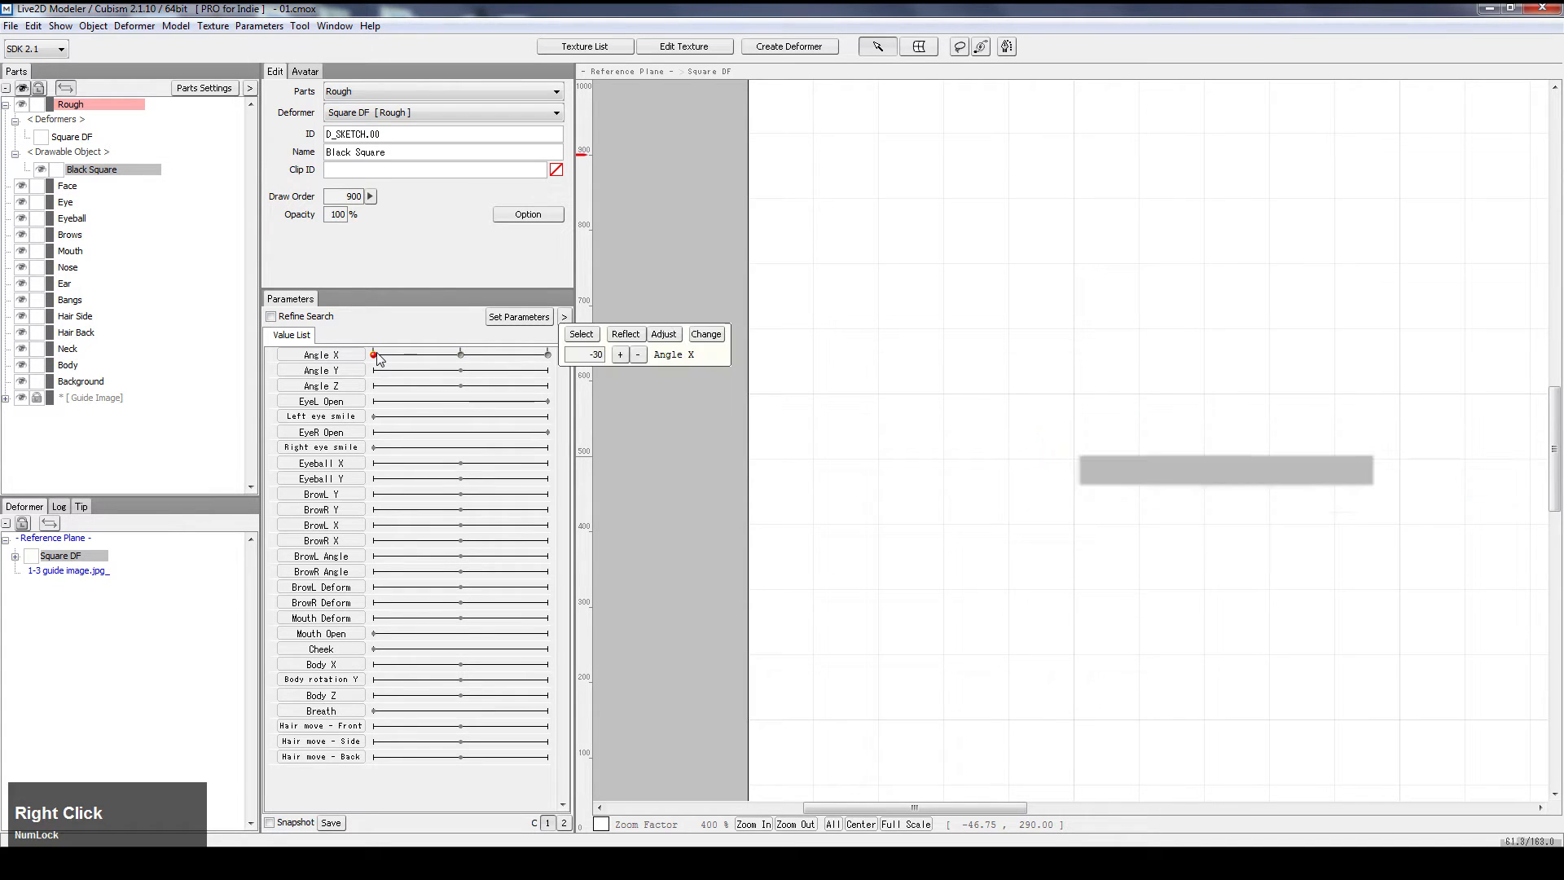
{"action": "left_click", "coordinate": [1069, 269]}
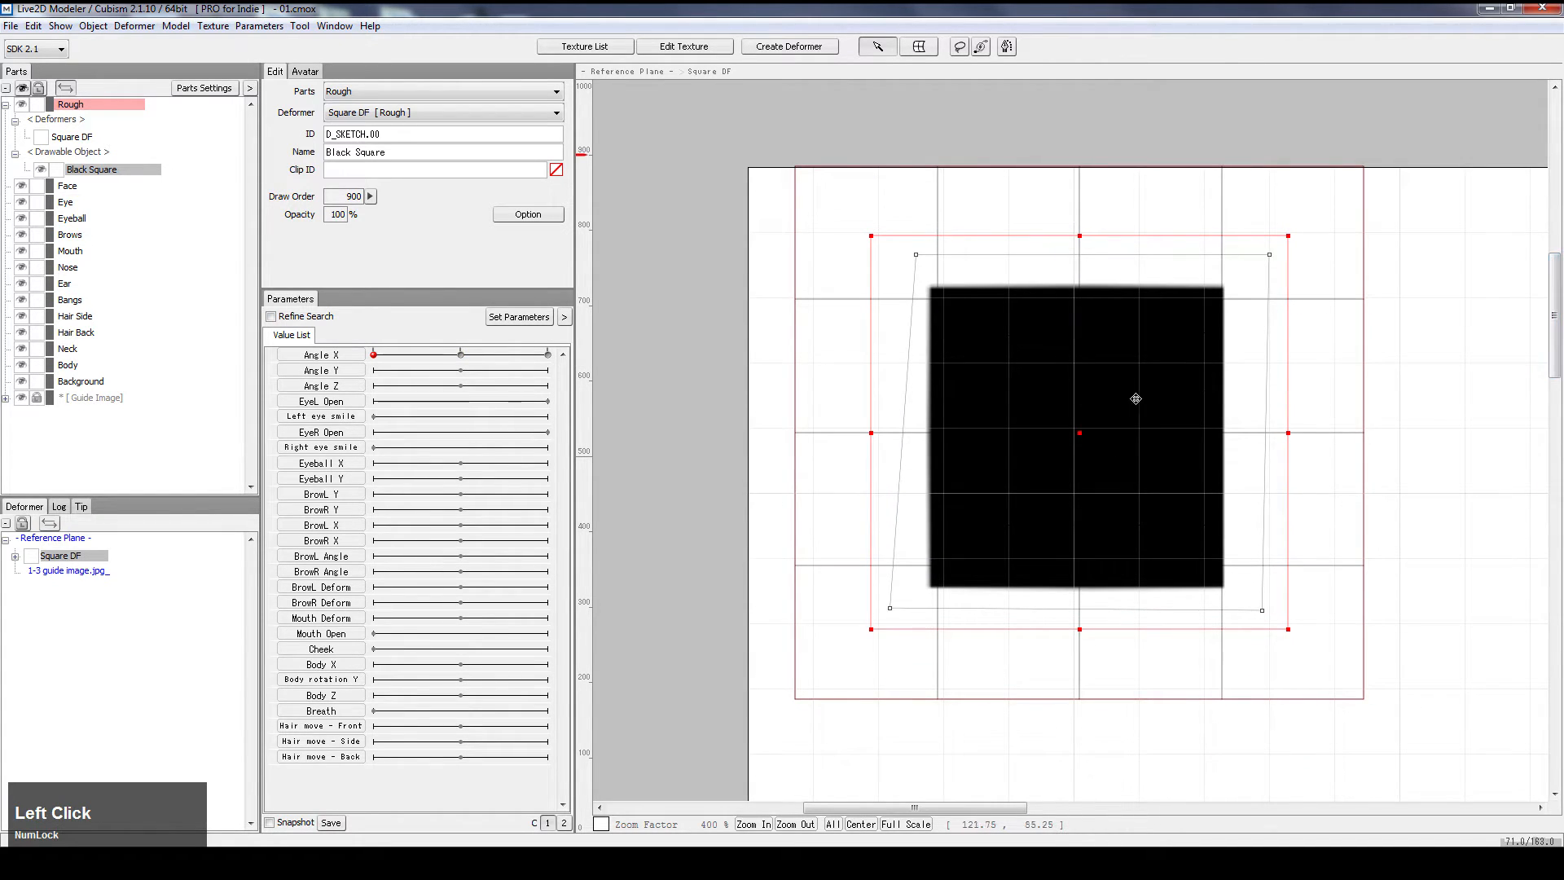
{"action": "left_click", "coordinate": [323, 356]}
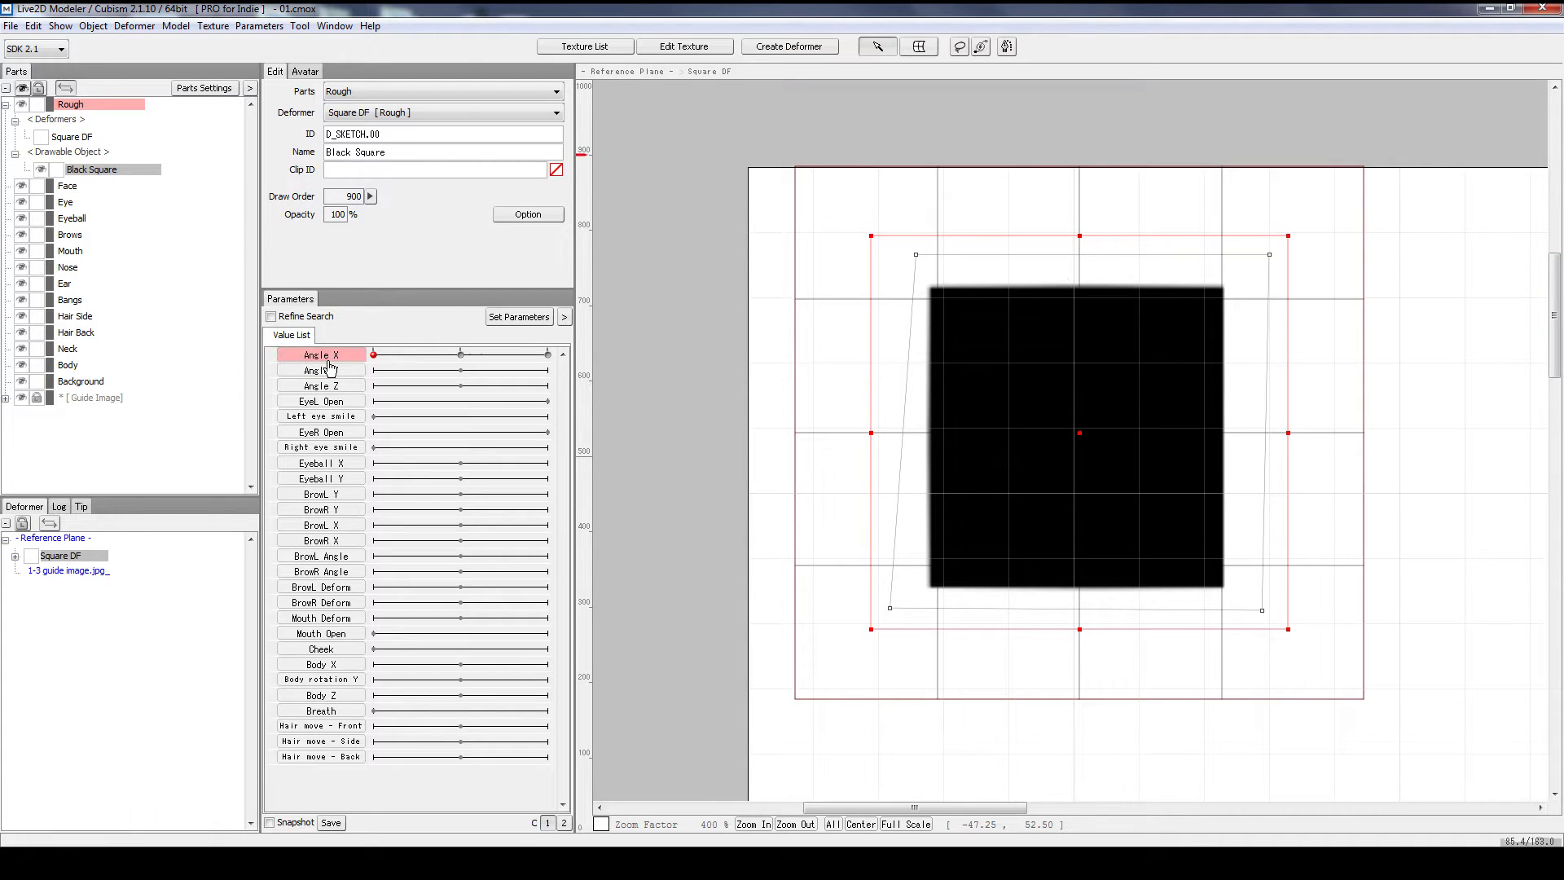
{"action": "double_click", "coordinate": [324, 363]}
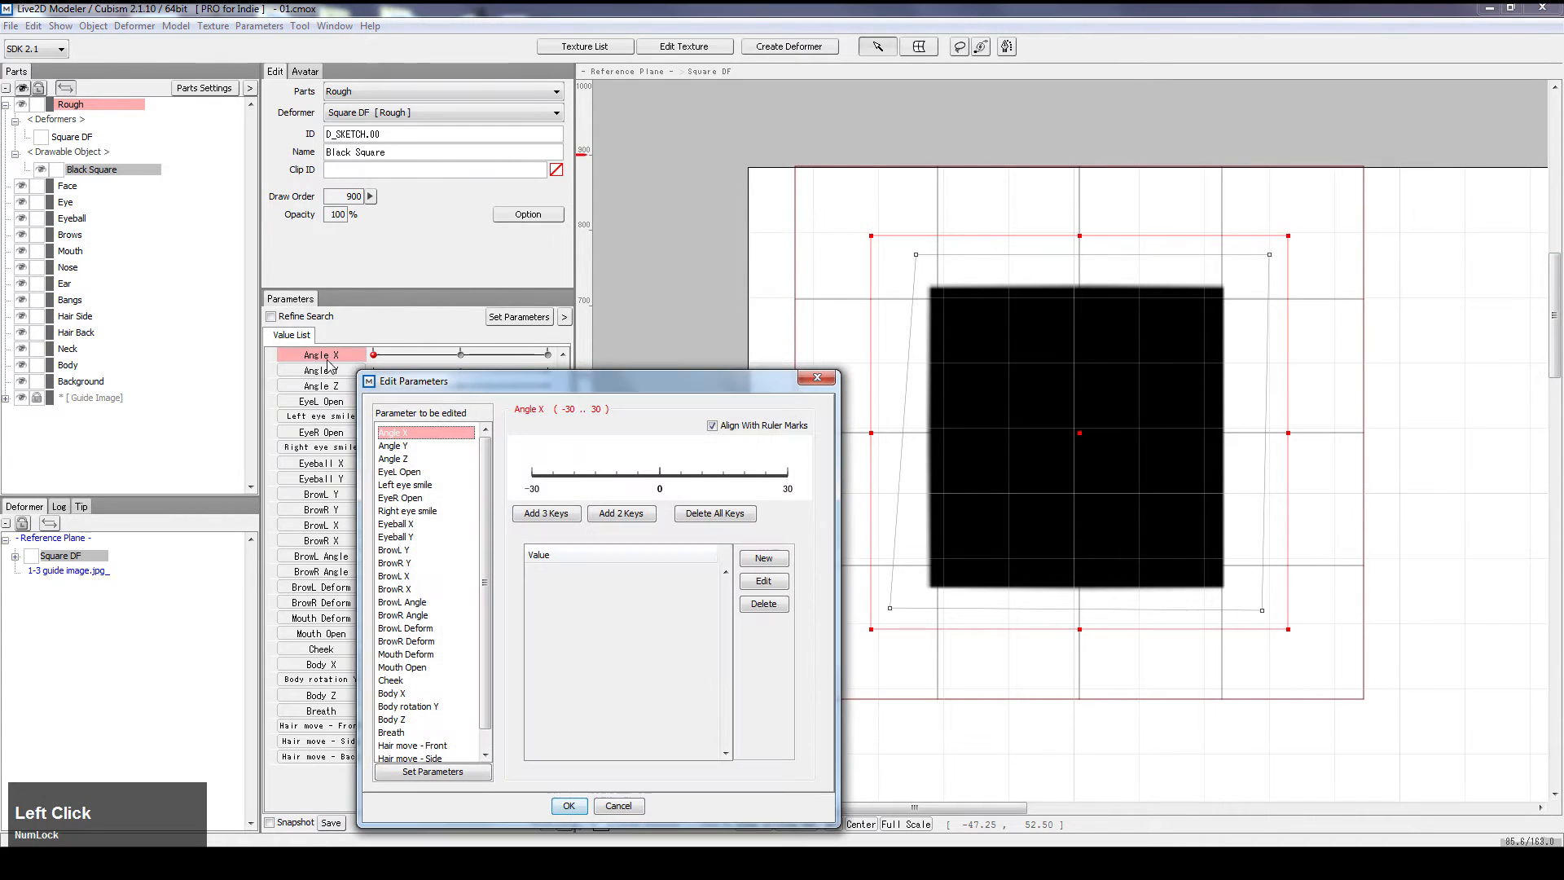
{"action": "left_click", "coordinate": [562, 514]}
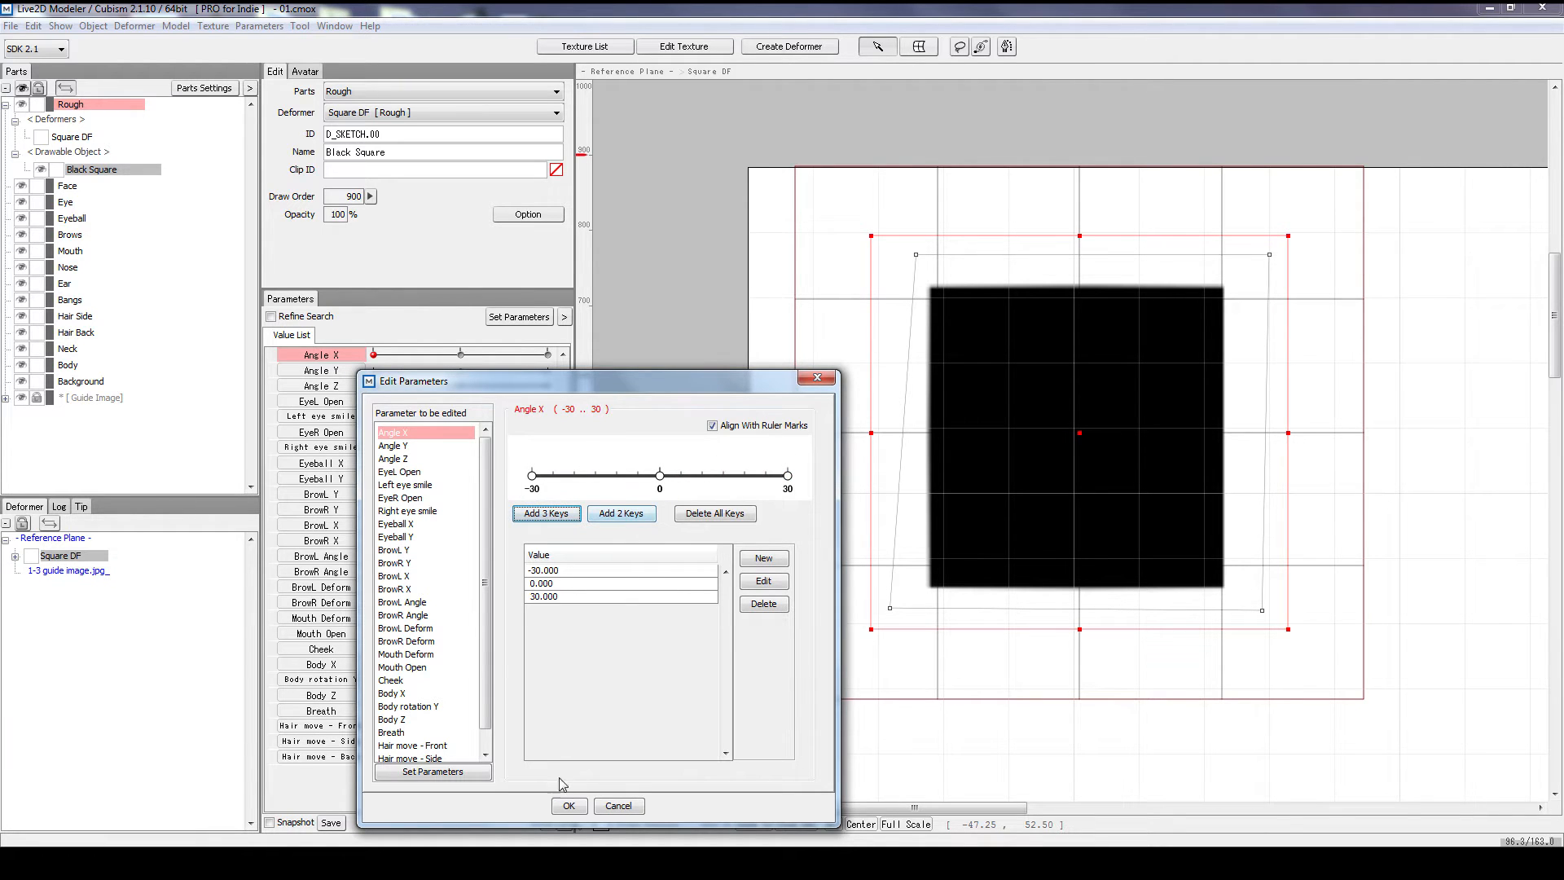
{"action": "left_click", "coordinate": [568, 806]}
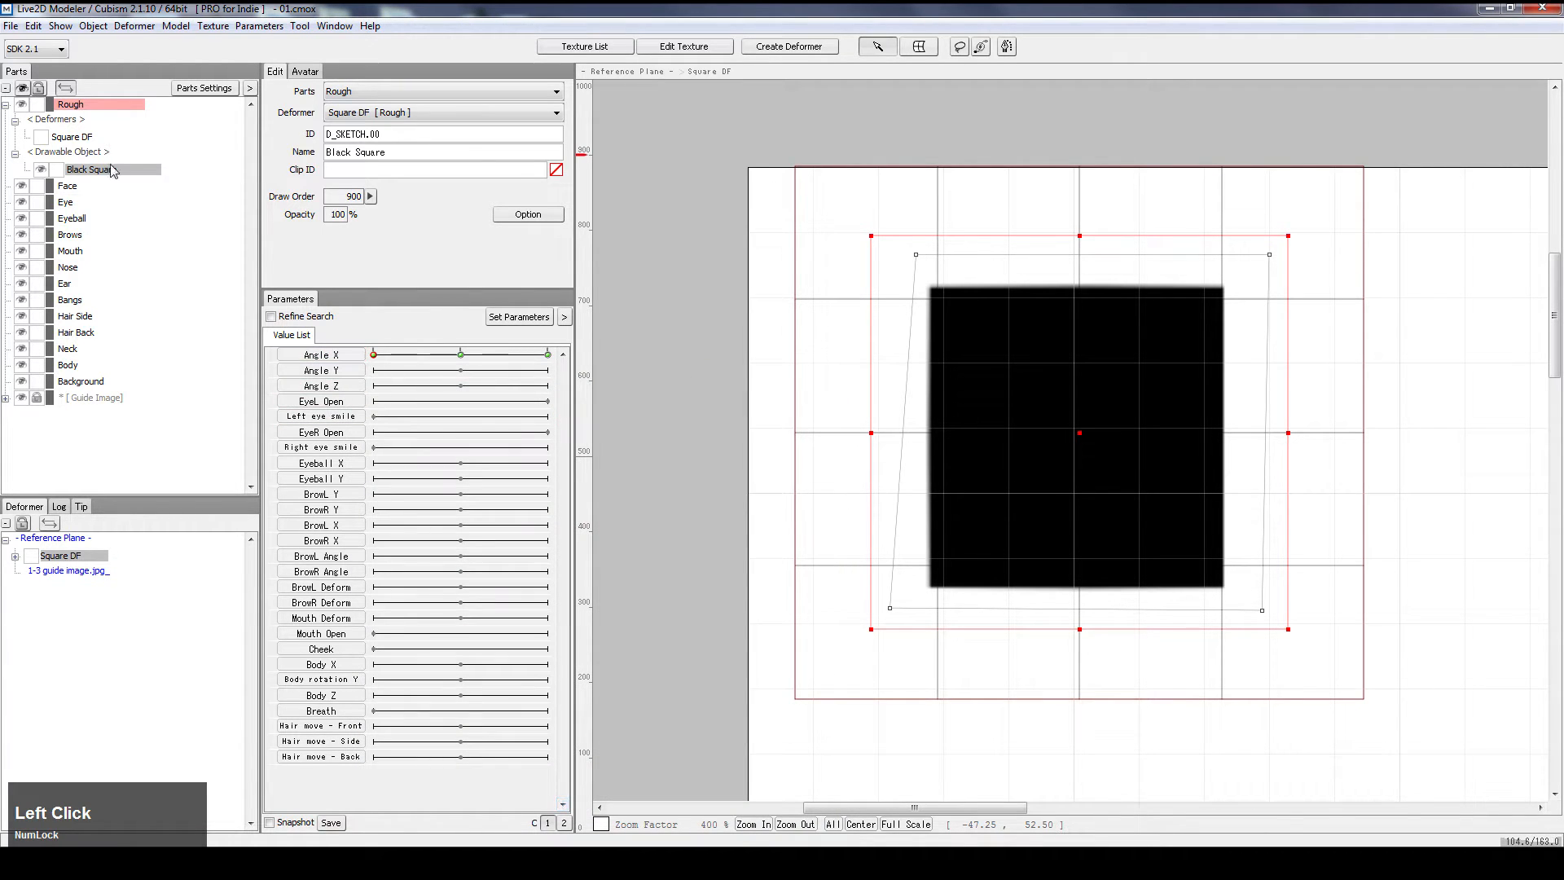
Compare the Angle X keys of the Square DF deformer with those of the Black Square object
{"action": "left_click", "coordinate": [82, 137]}
{"action": "left_click", "coordinate": [334, 356]}
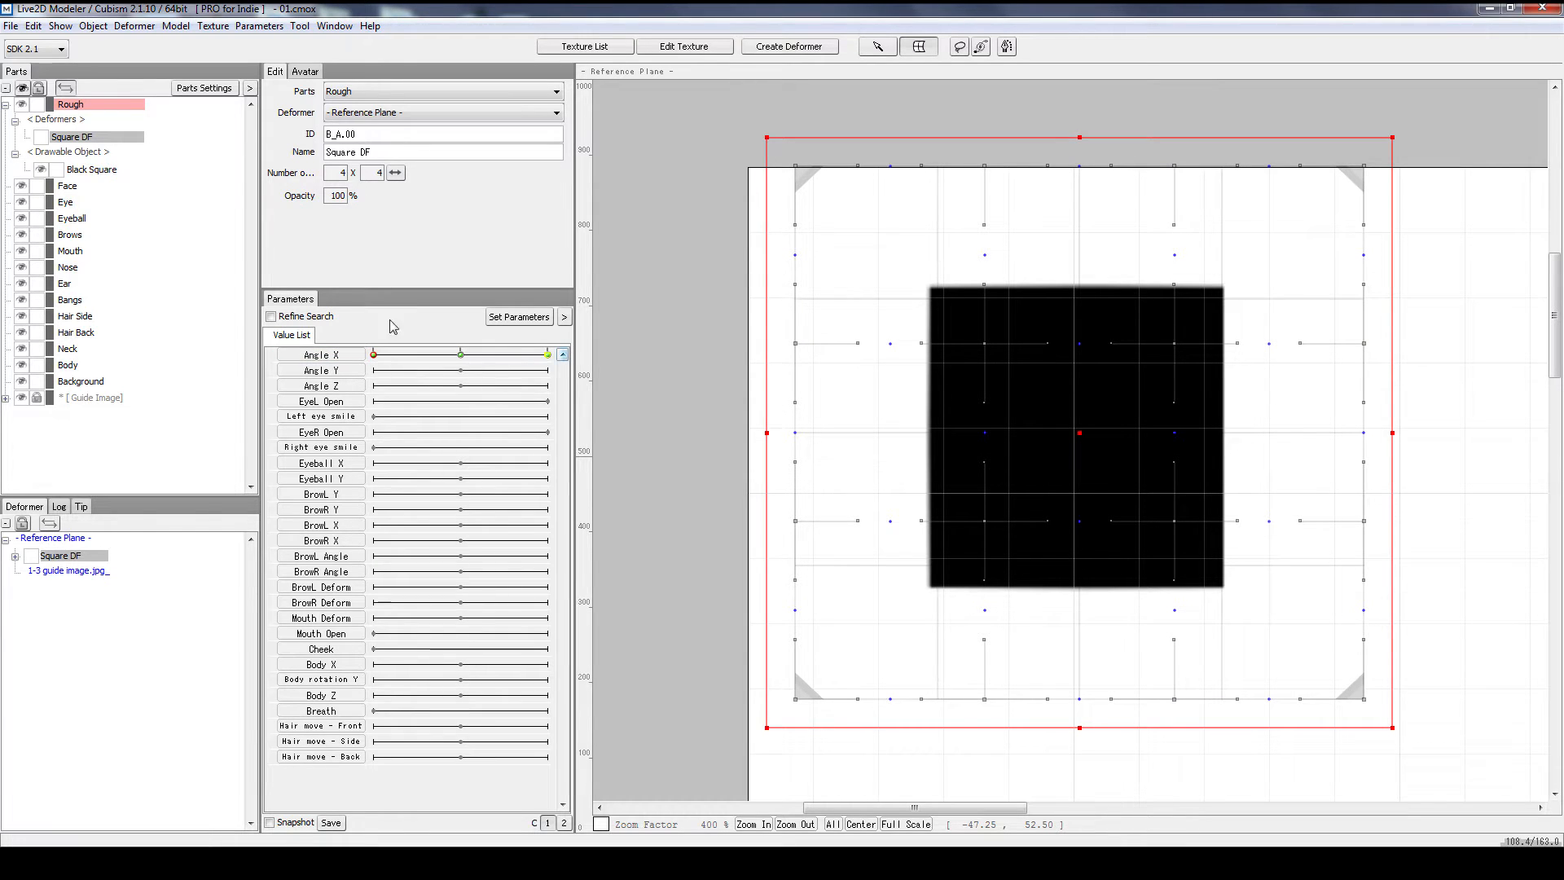
{"action": "left_click", "coordinate": [94, 169]}
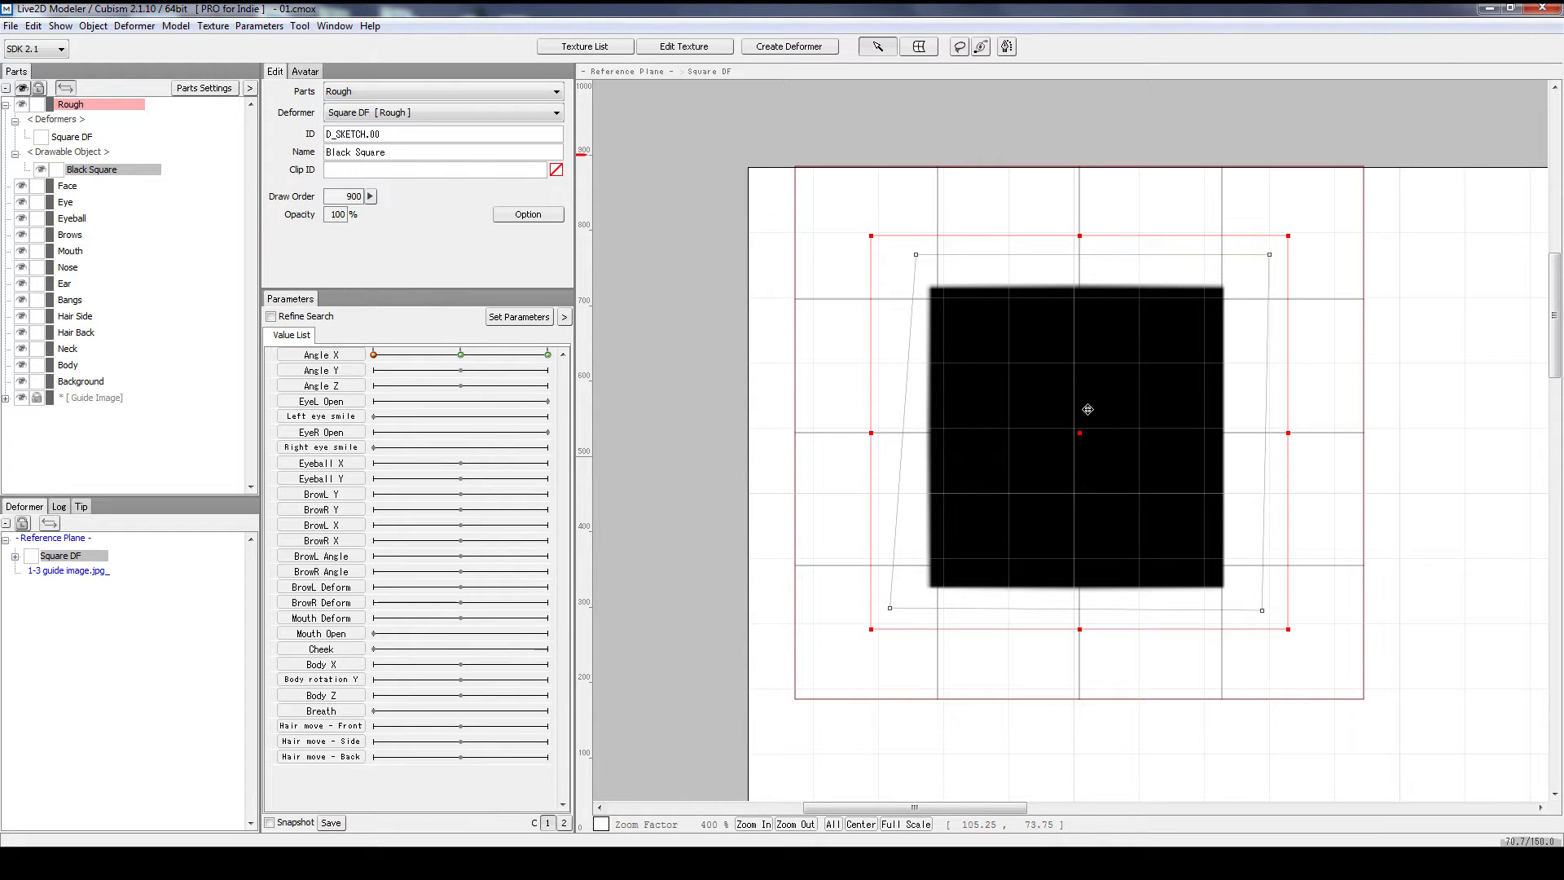
Open the Black Square's mesh for editing and insert two vertical polygon lines just inside its left and right edges
{"action": "scroll", "coordinate": [961, 380], "scroll_direction": "down", "scroll_amount": 1}
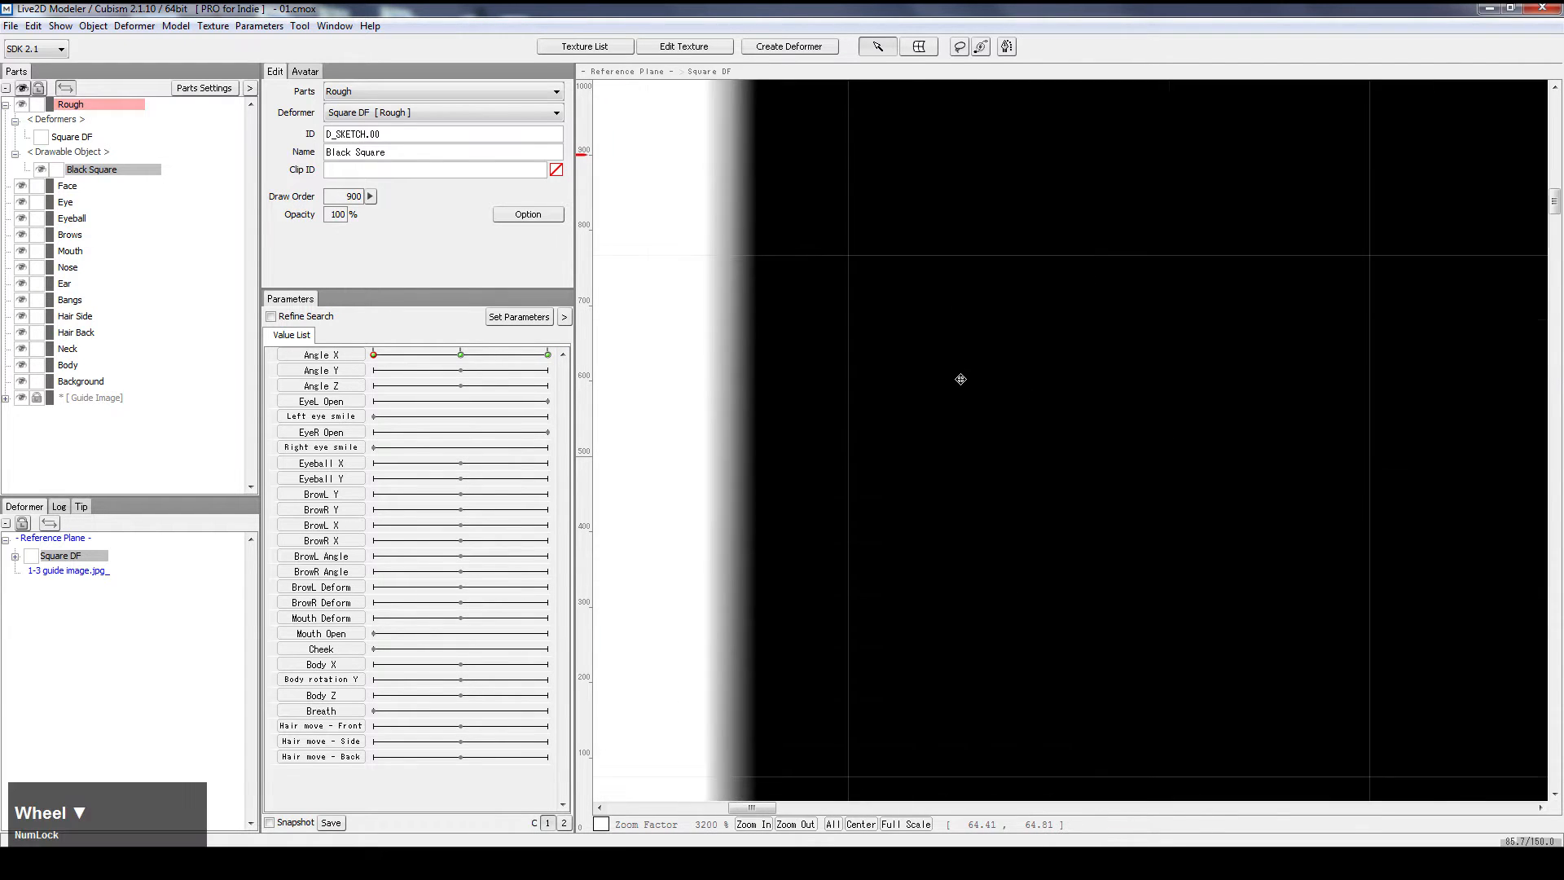
{"action": "double_click", "coordinate": [1084, 431]}
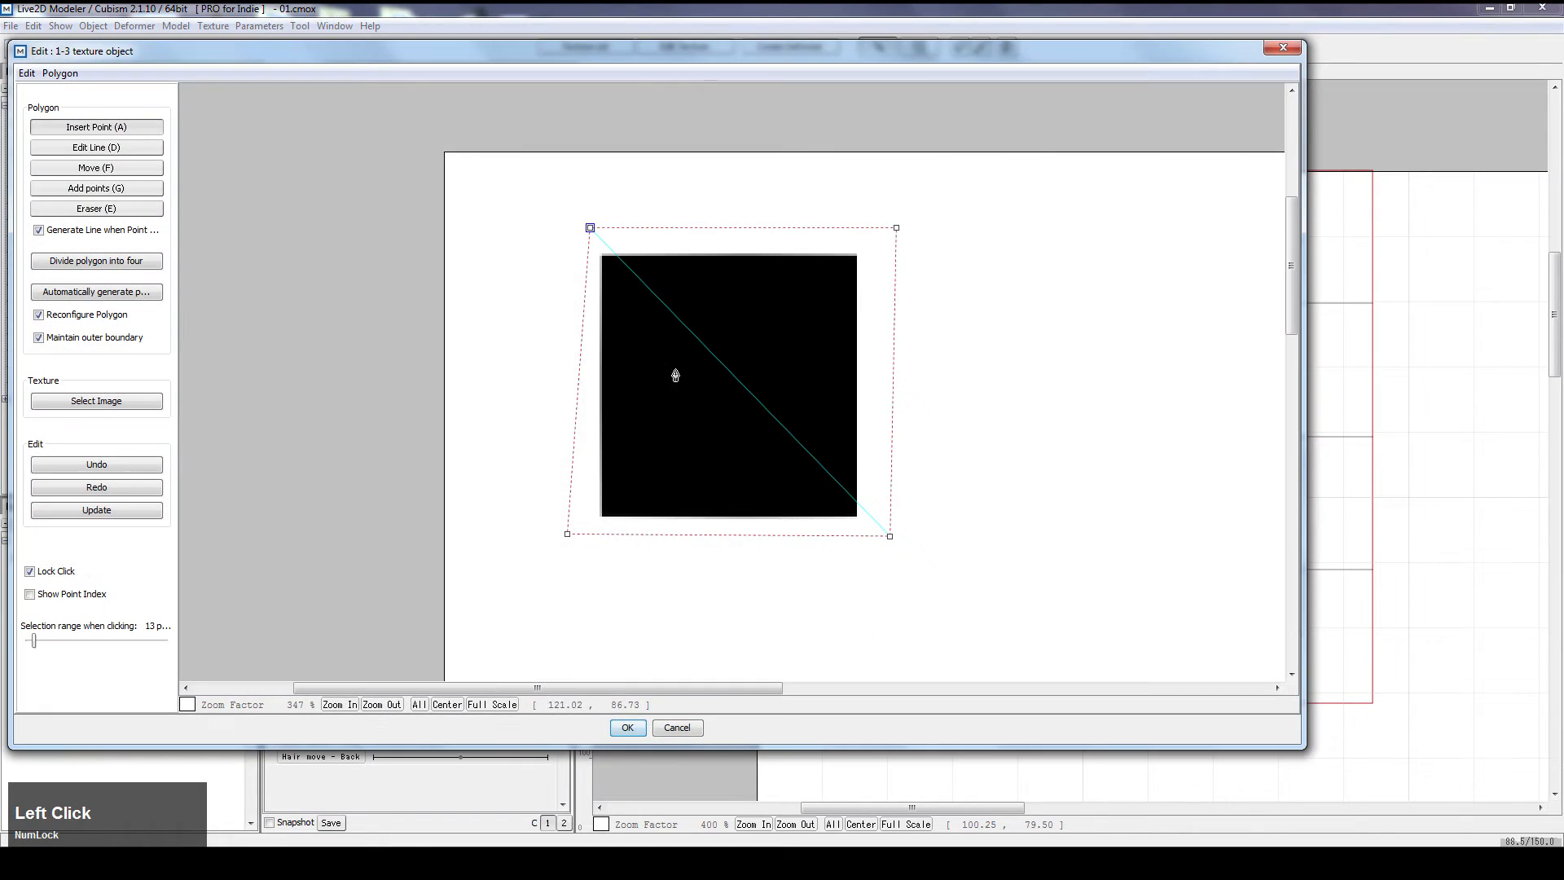
{"action": "scroll", "coordinate": [665, 367], "scroll_direction": "up", "scroll_amount": 2}
{"action": "scroll", "coordinate": [557, 294], "scroll_direction": "down", "scroll_amount": 1}
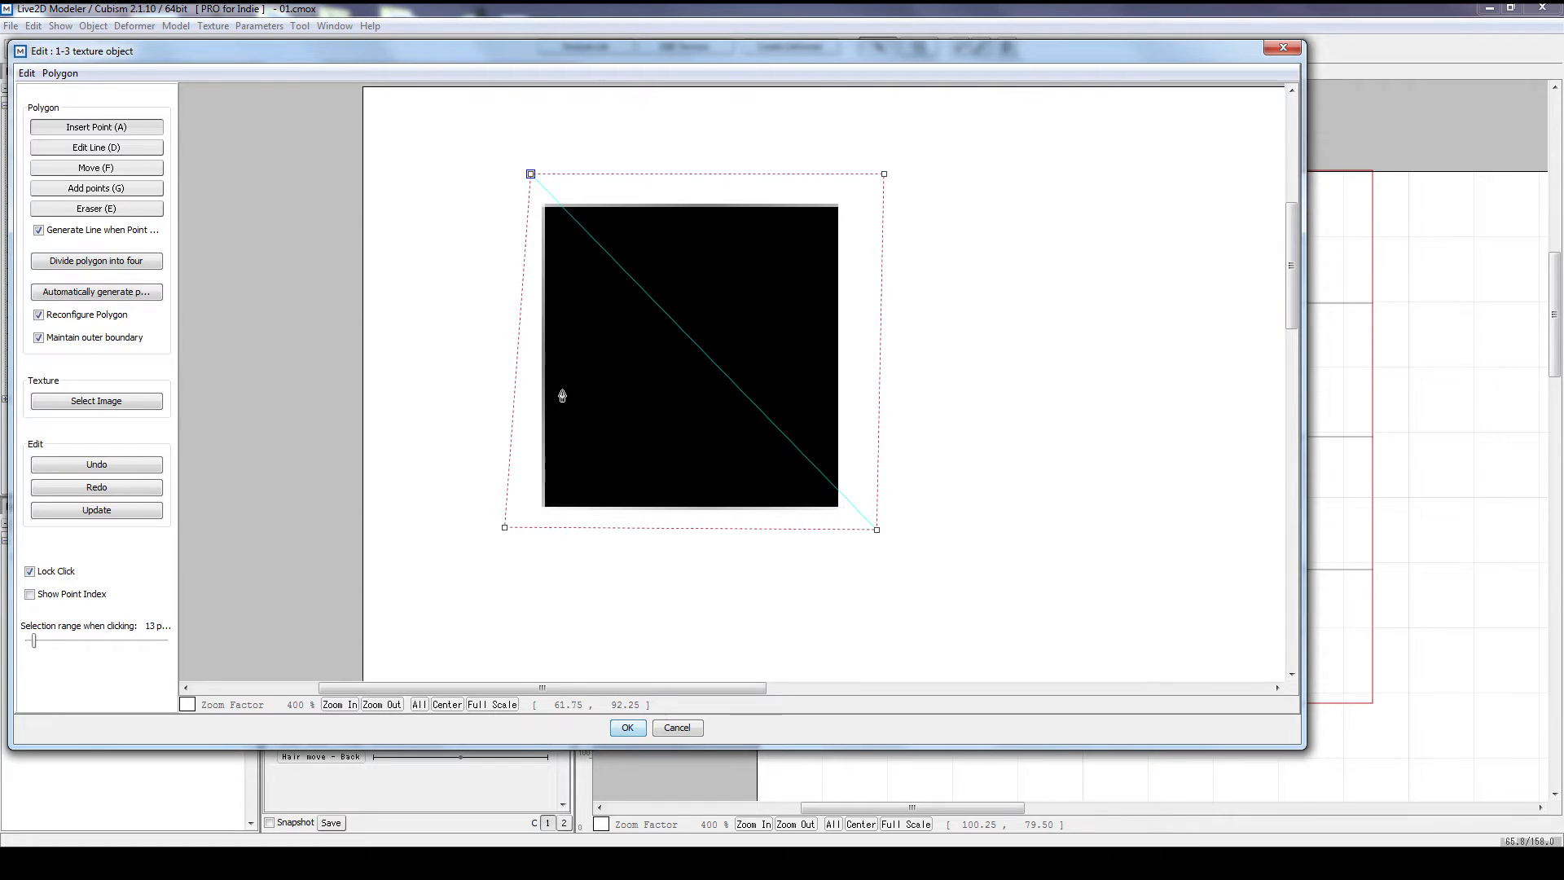
{"action": "left_click", "coordinate": [569, 175]}
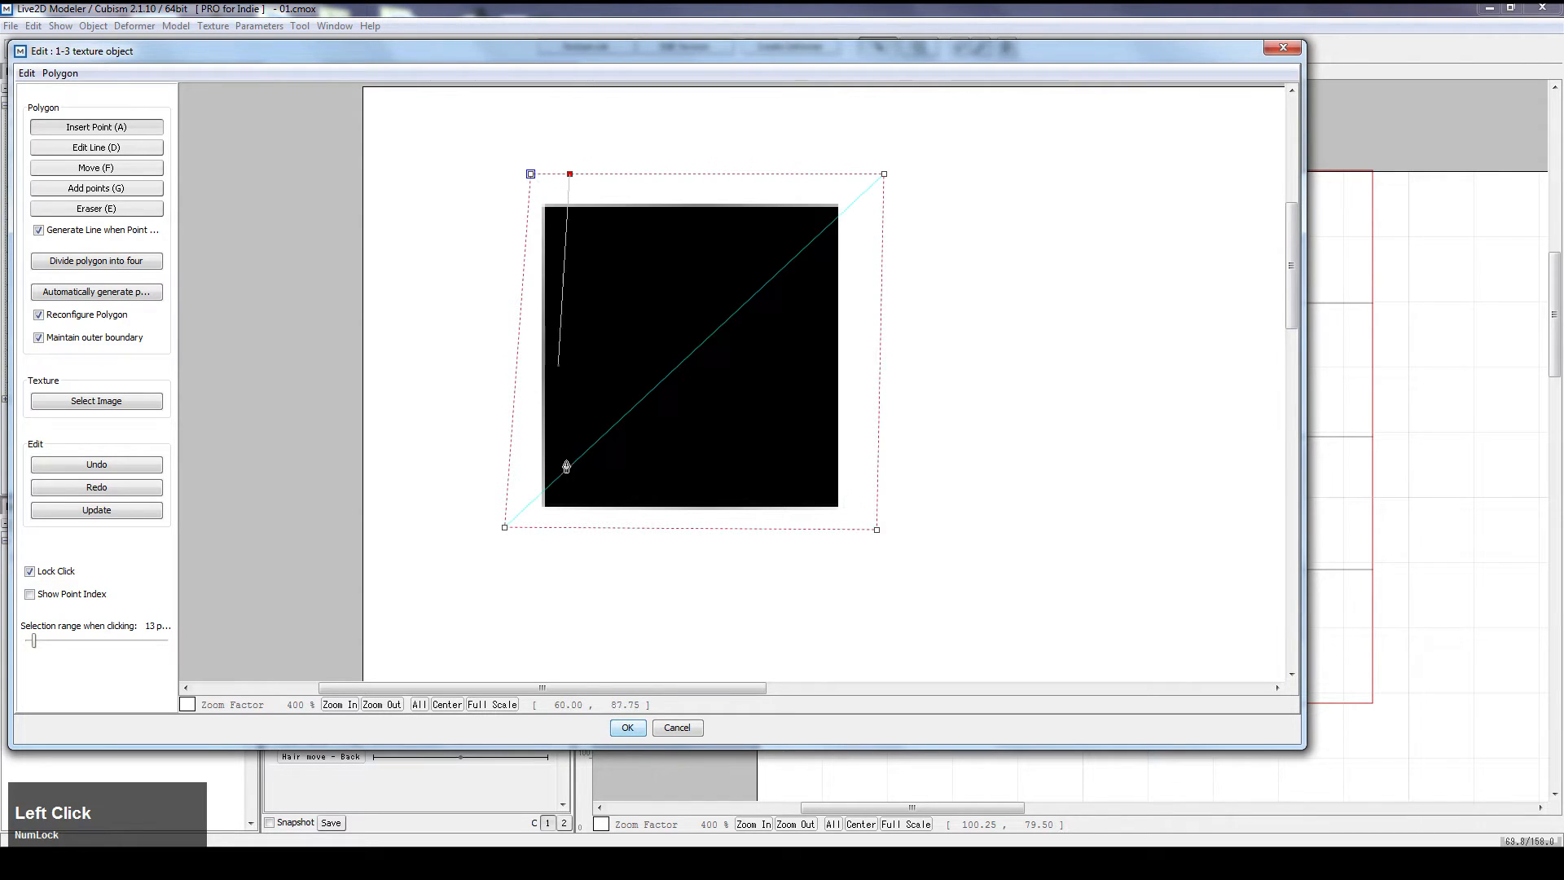
{"action": "left_click", "coordinate": [567, 530]}
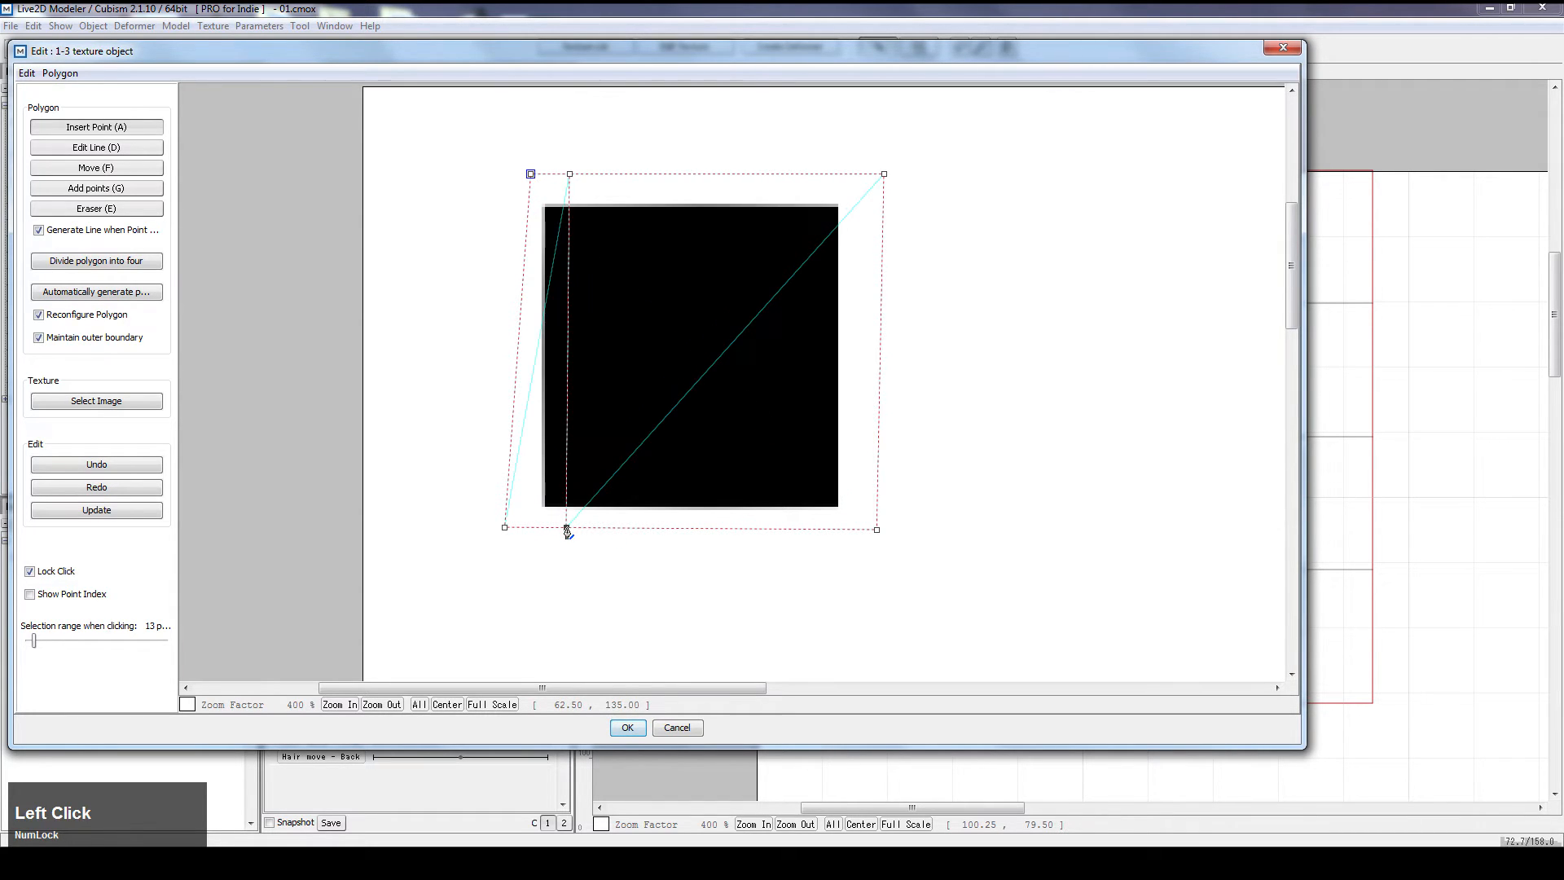
{"action": "left_click", "coordinate": [819, 529]}
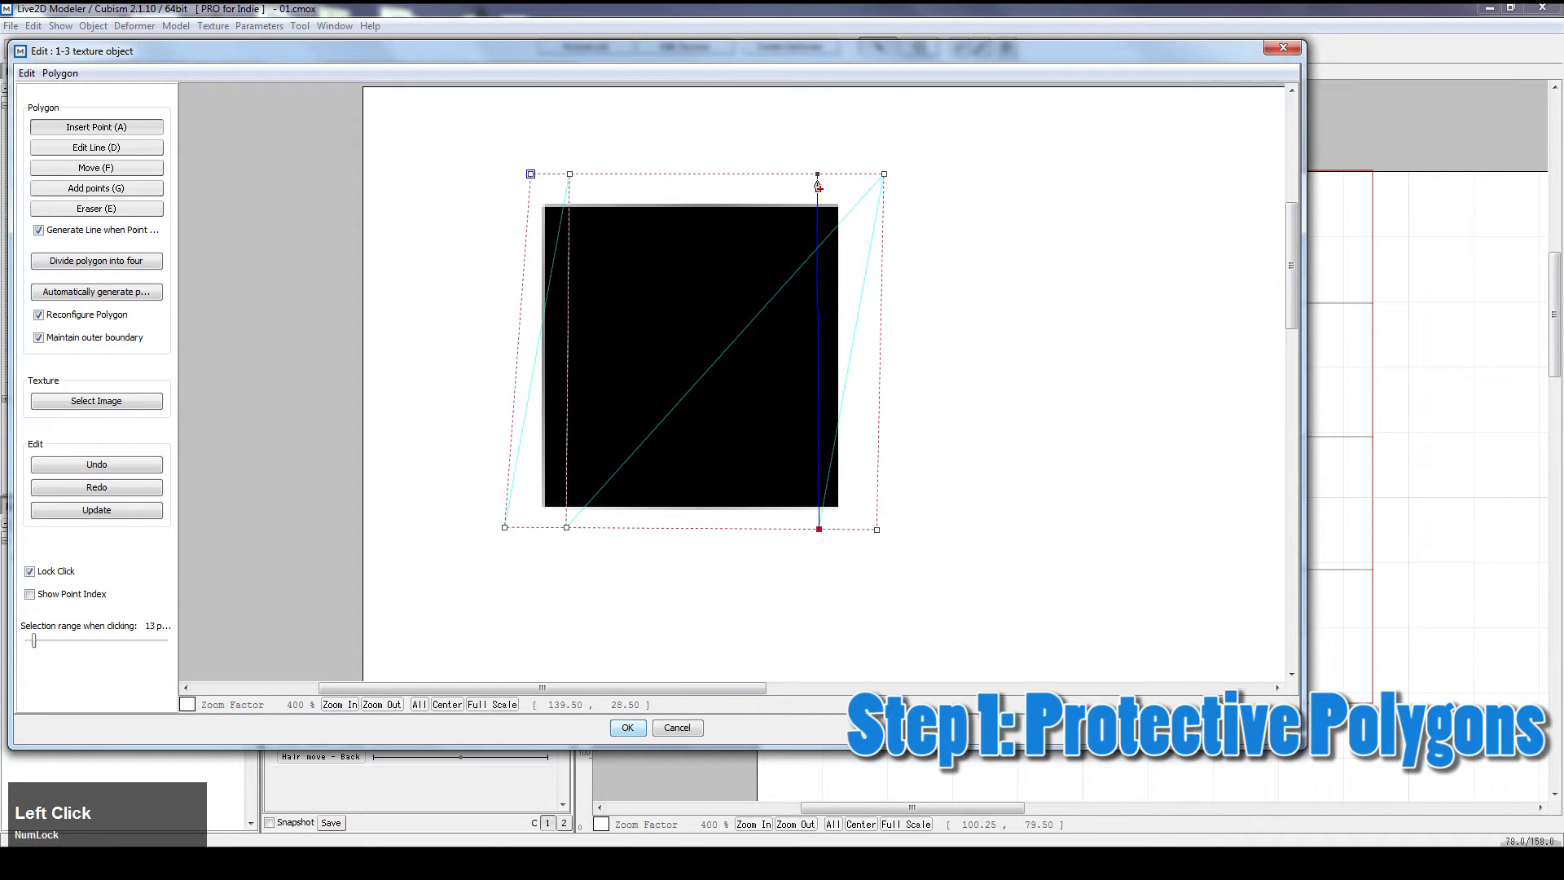
{"action": "left_click", "coordinate": [817, 174]}
Insert a zigzag of points between the mesh's left boundary and the left vertical line, from the top to the lower-left corner
{"action": "left_click", "coordinate": [571, 175]}
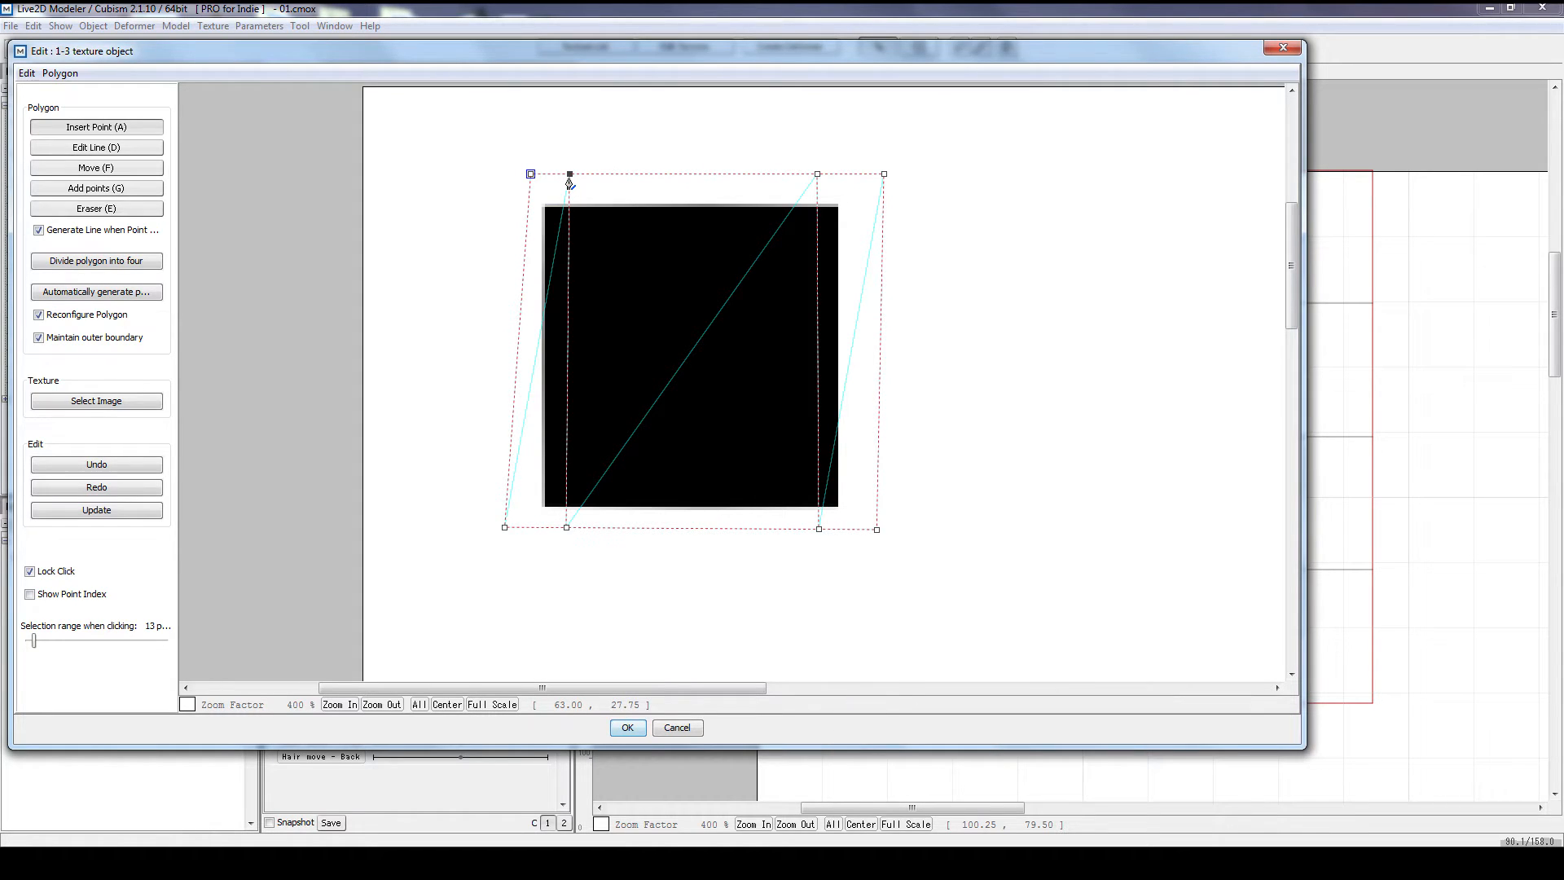
{"action": "left_click", "coordinate": [529, 217]}
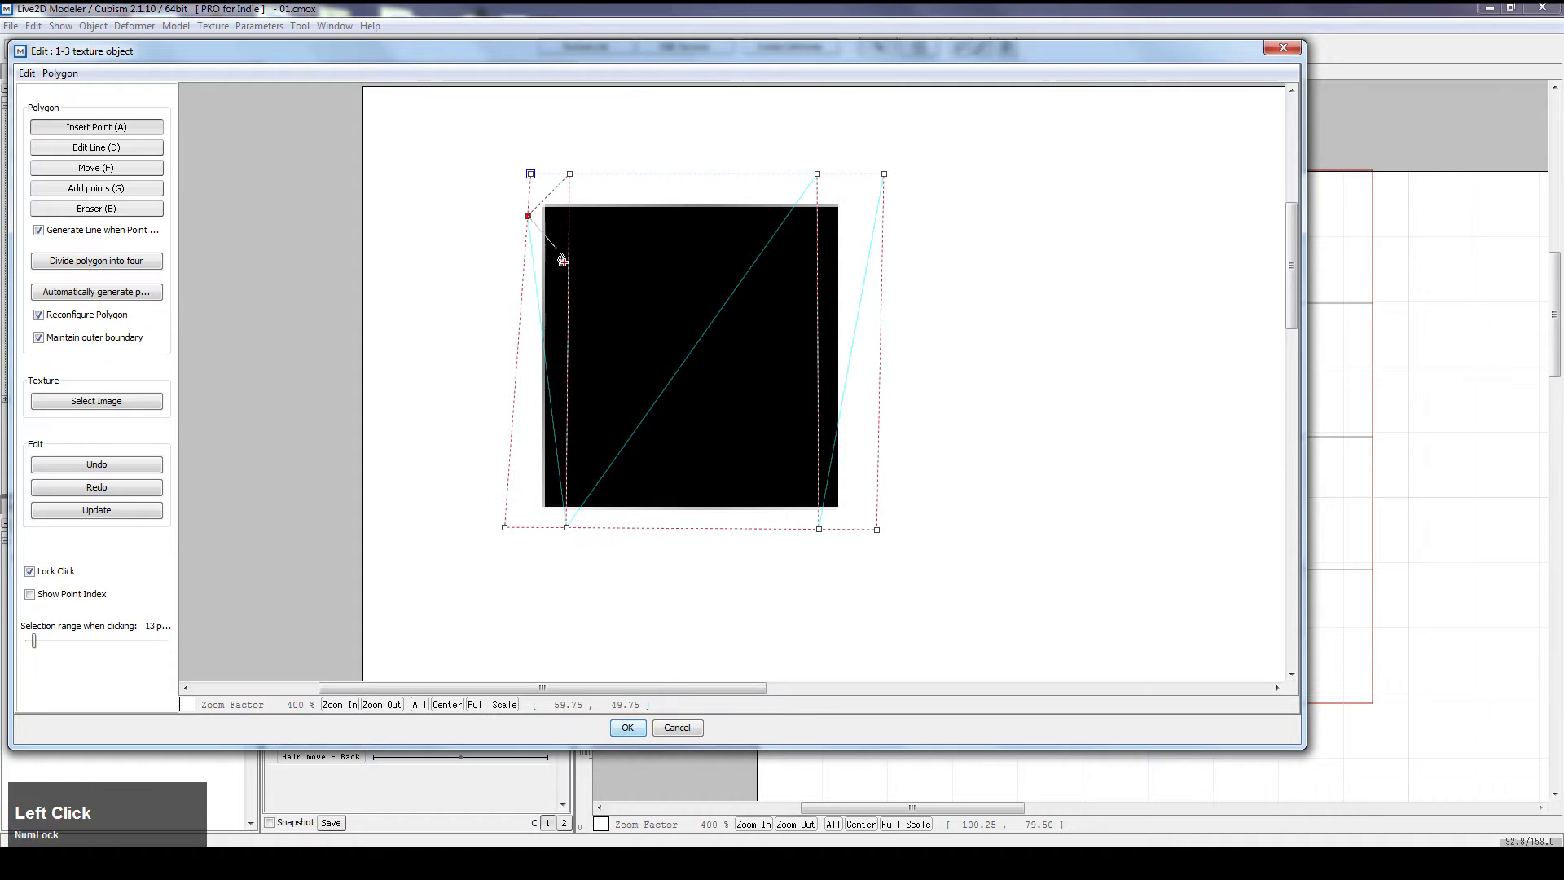
{"action": "left_click", "coordinate": [568, 256]}
{"action": "left_click", "coordinate": [522, 288]}
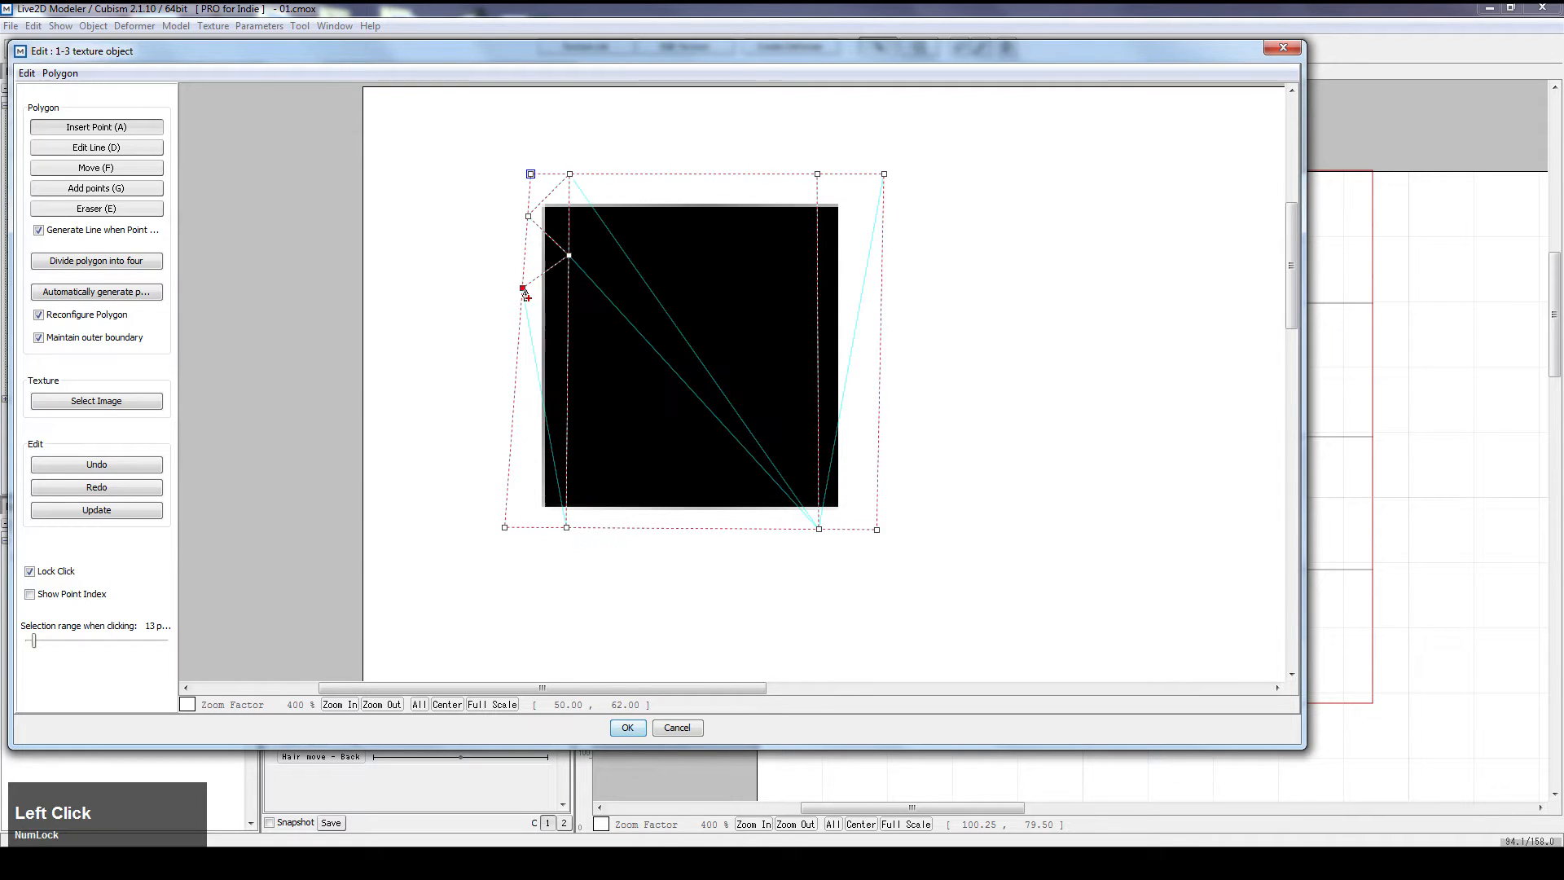
{"action": "left_click", "coordinate": [568, 330]}
{"action": "left_click", "coordinate": [516, 369]}
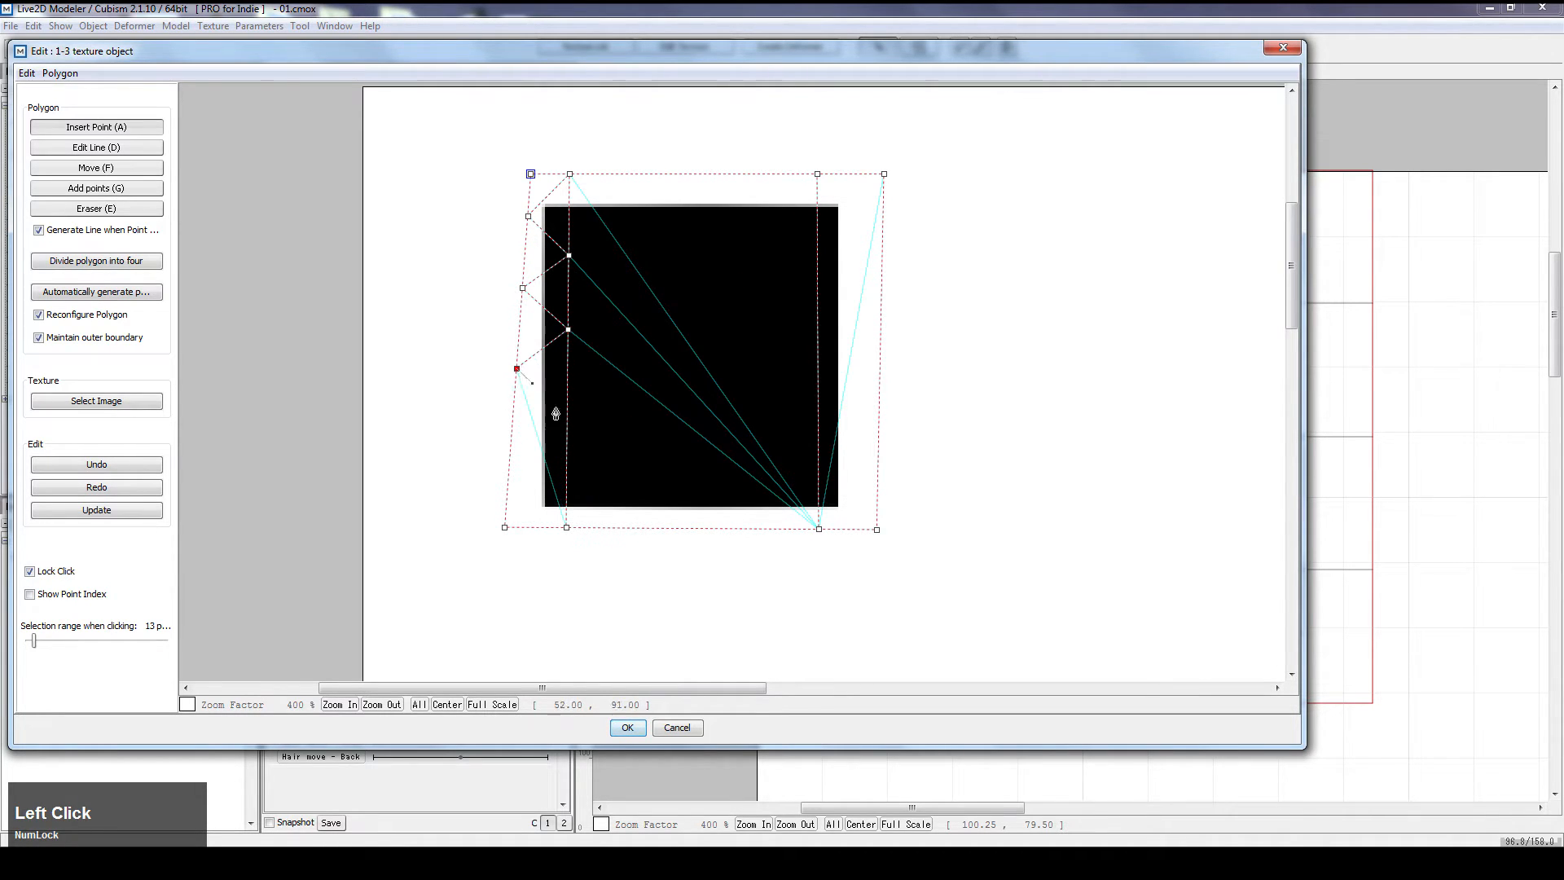
{"action": "left_click", "coordinate": [568, 412]}
{"action": "left_click", "coordinate": [510, 457]}
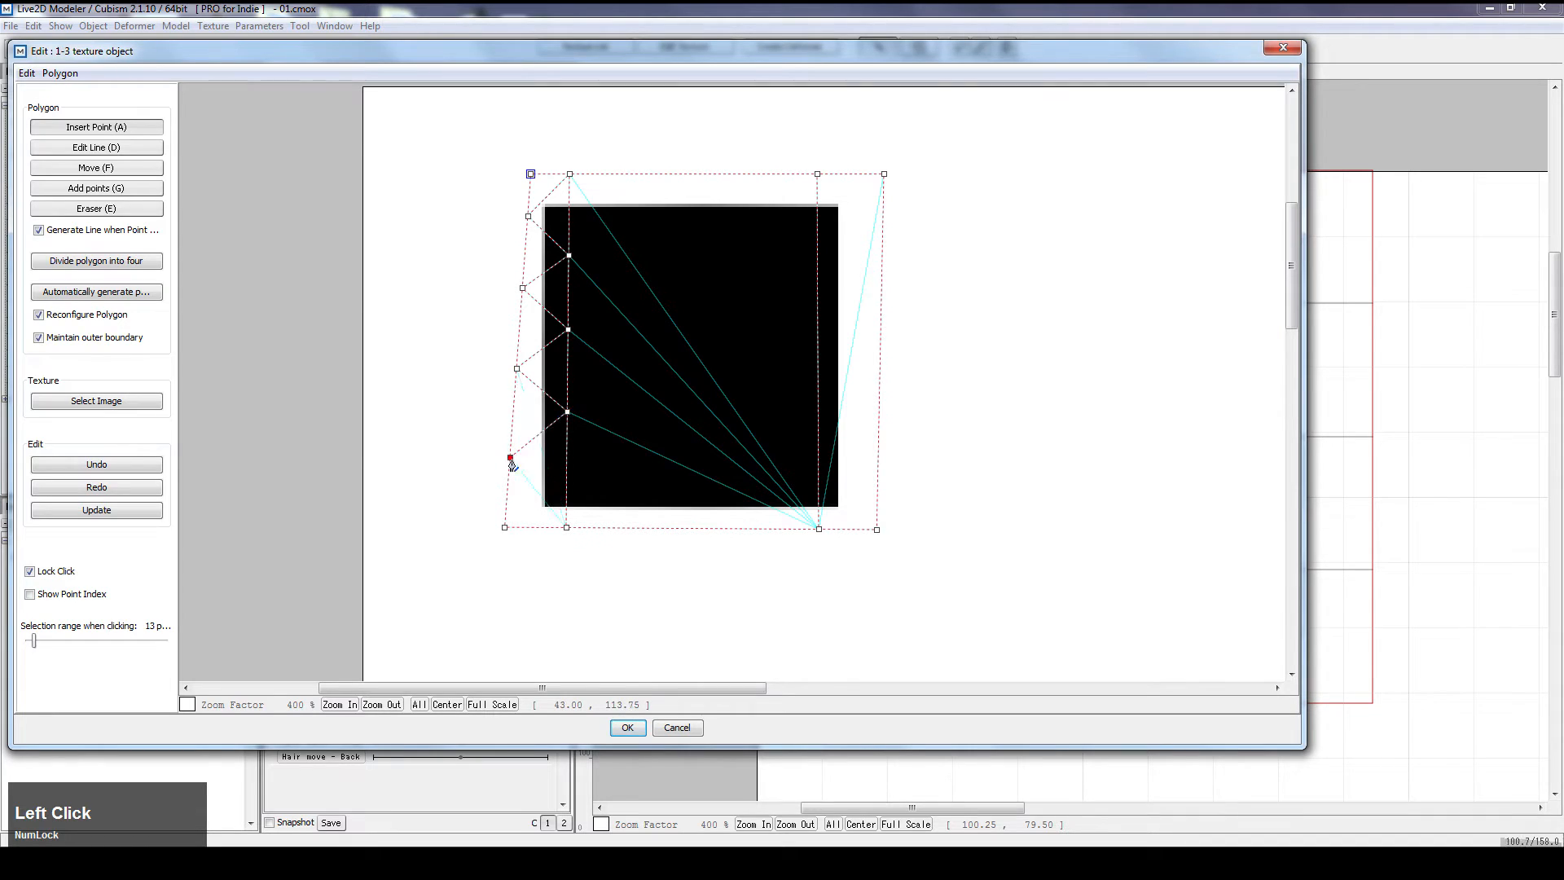
{"action": "left_click", "coordinate": [567, 495]}
{"action": "left_click", "coordinate": [505, 531]}
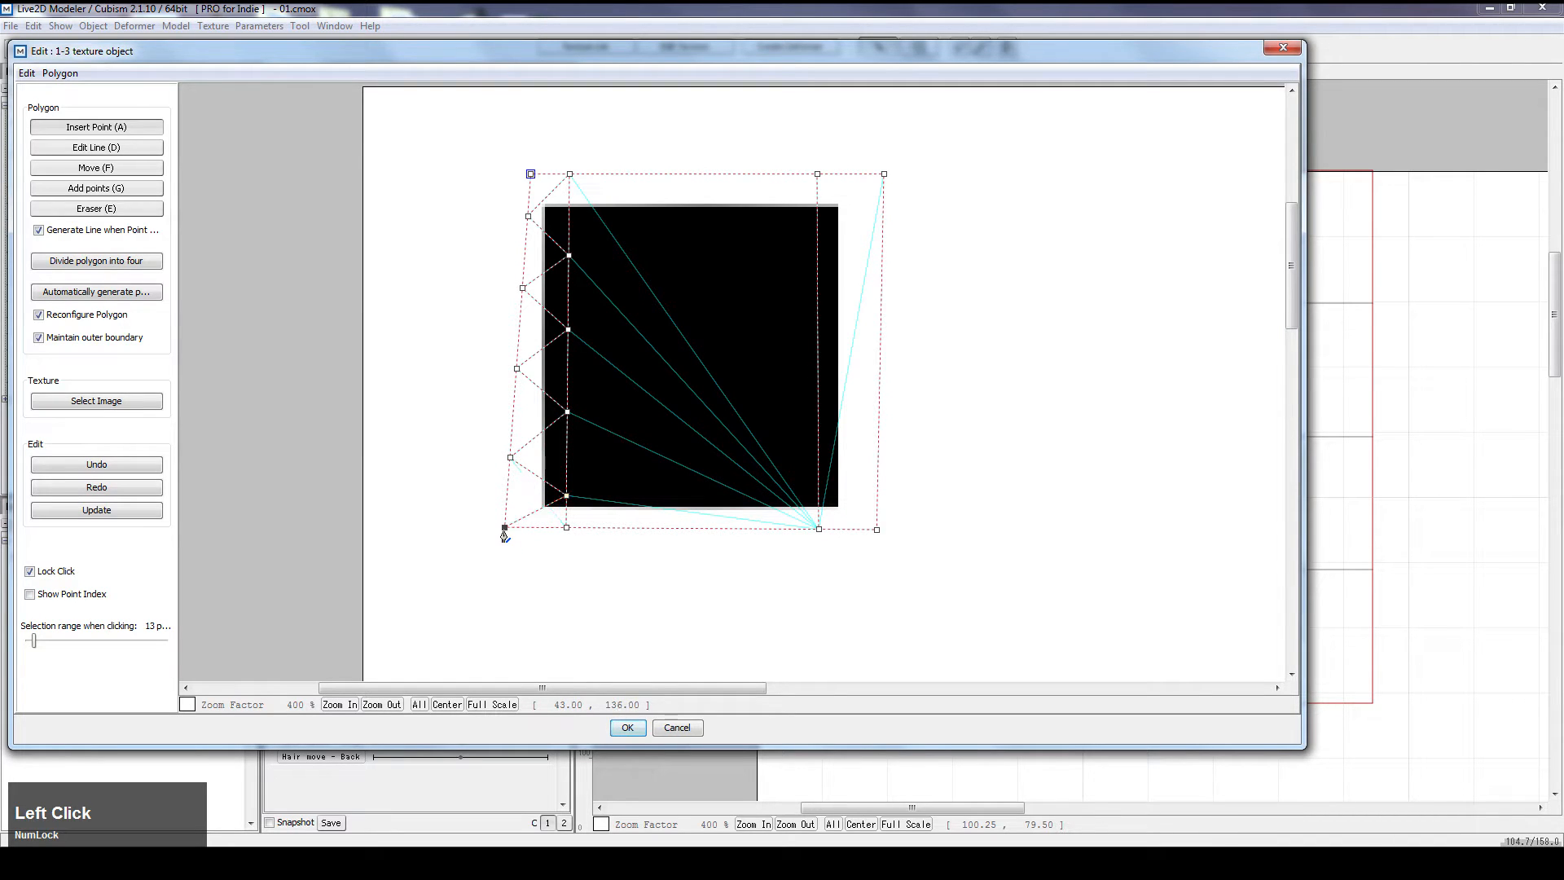
Insert a zigzag of points between the mesh's right boundary and the right vertical line, from the top down to the lower-right corner
{"action": "left_click", "coordinate": [882, 225]}
{"action": "left_click", "coordinate": [817, 250]}
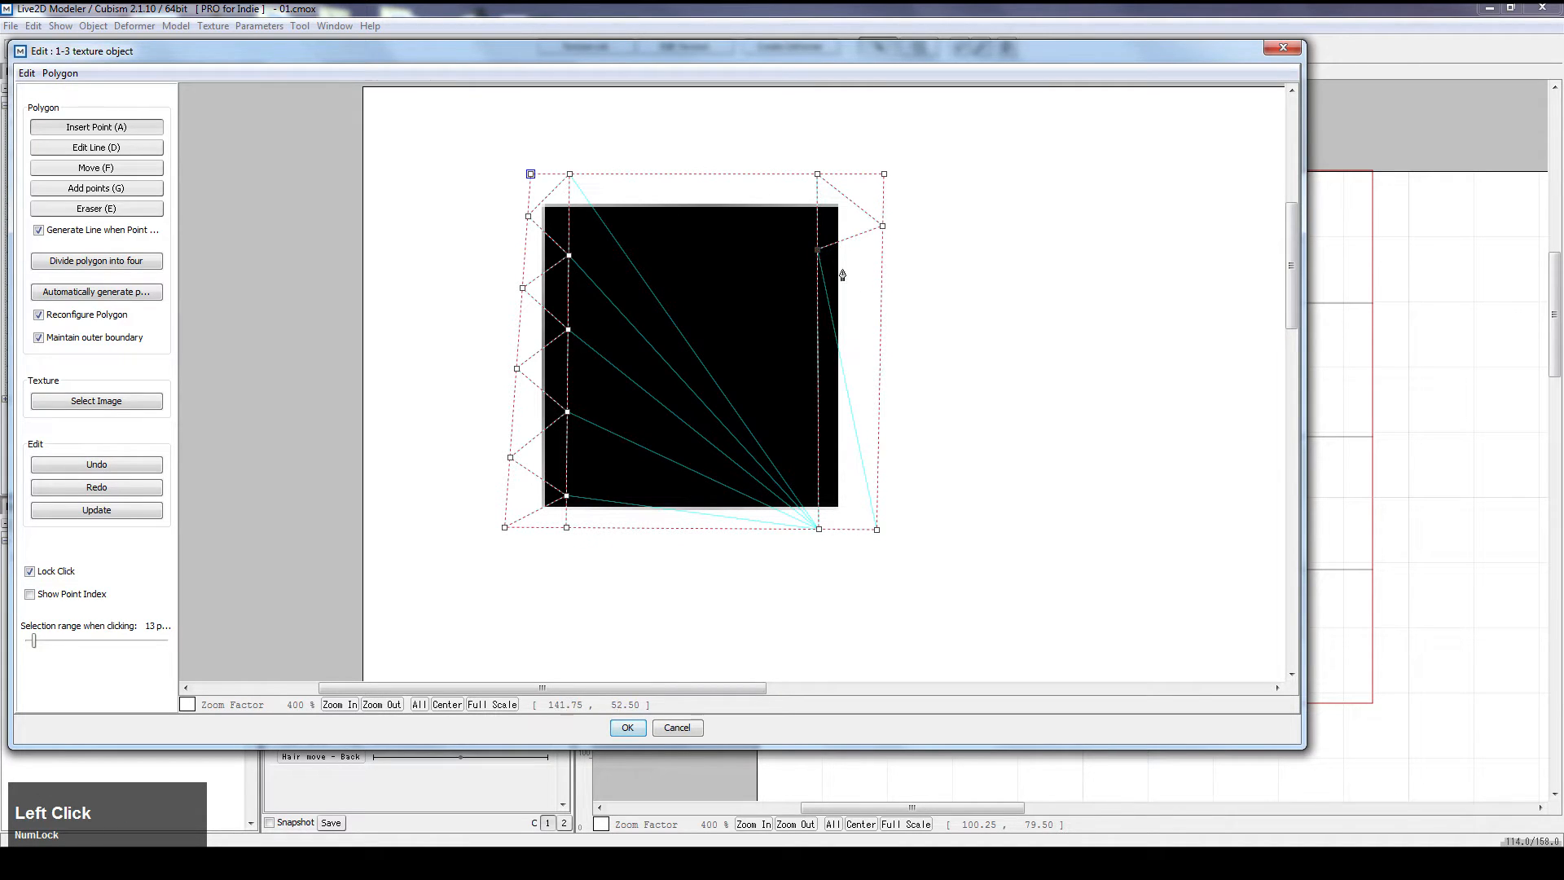
{"action": "left_click", "coordinate": [881, 299]}
{"action": "left_click", "coordinate": [817, 334]}
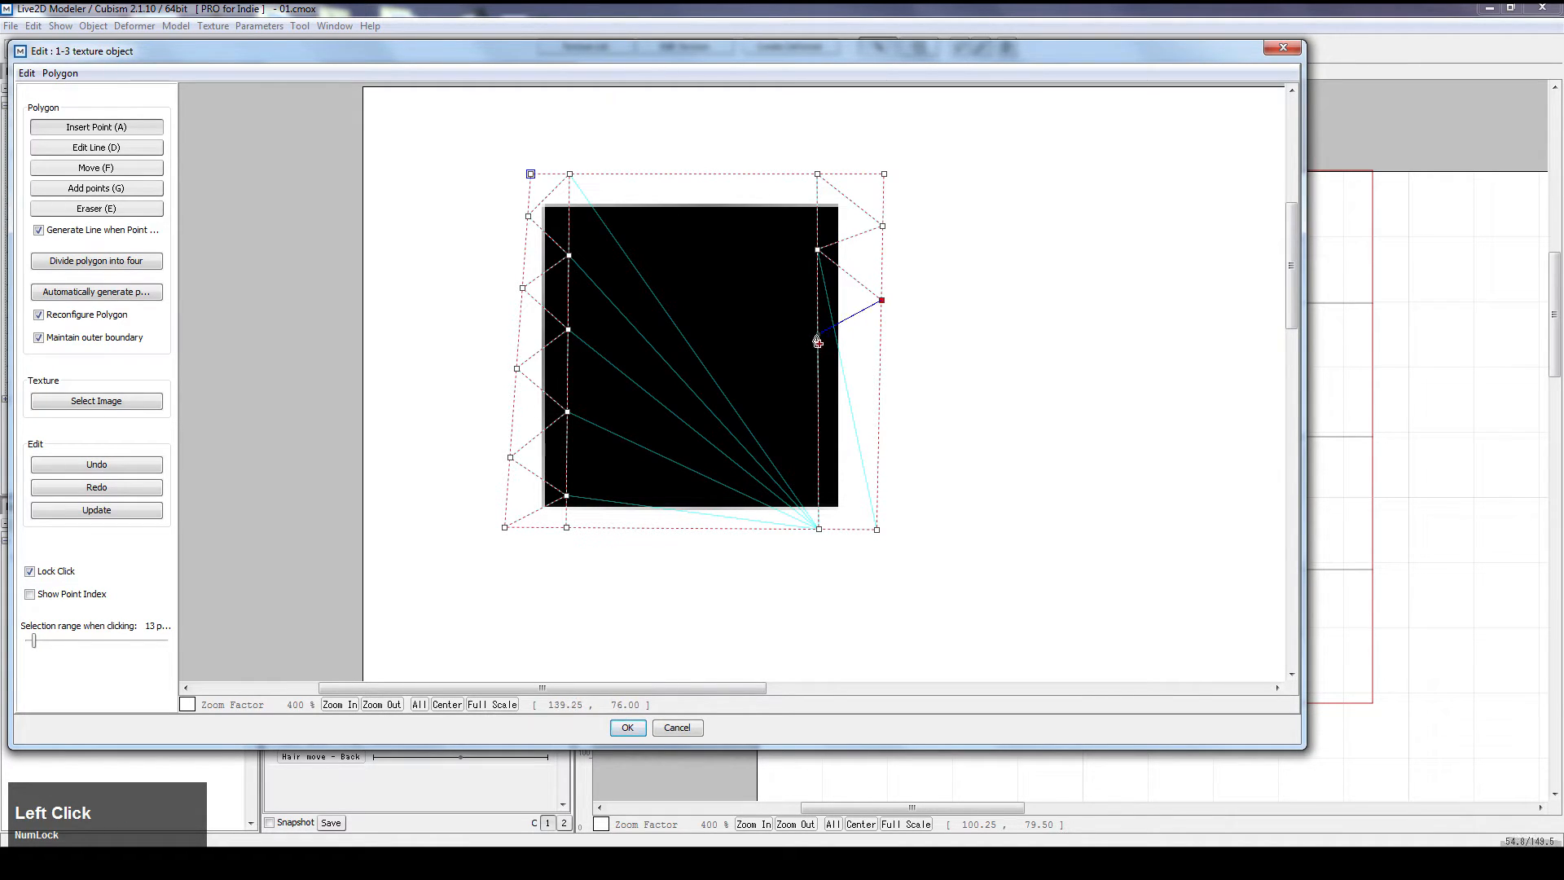
{"action": "left_click", "coordinate": [879, 384]}
{"action": "left_click", "coordinate": [818, 409]}
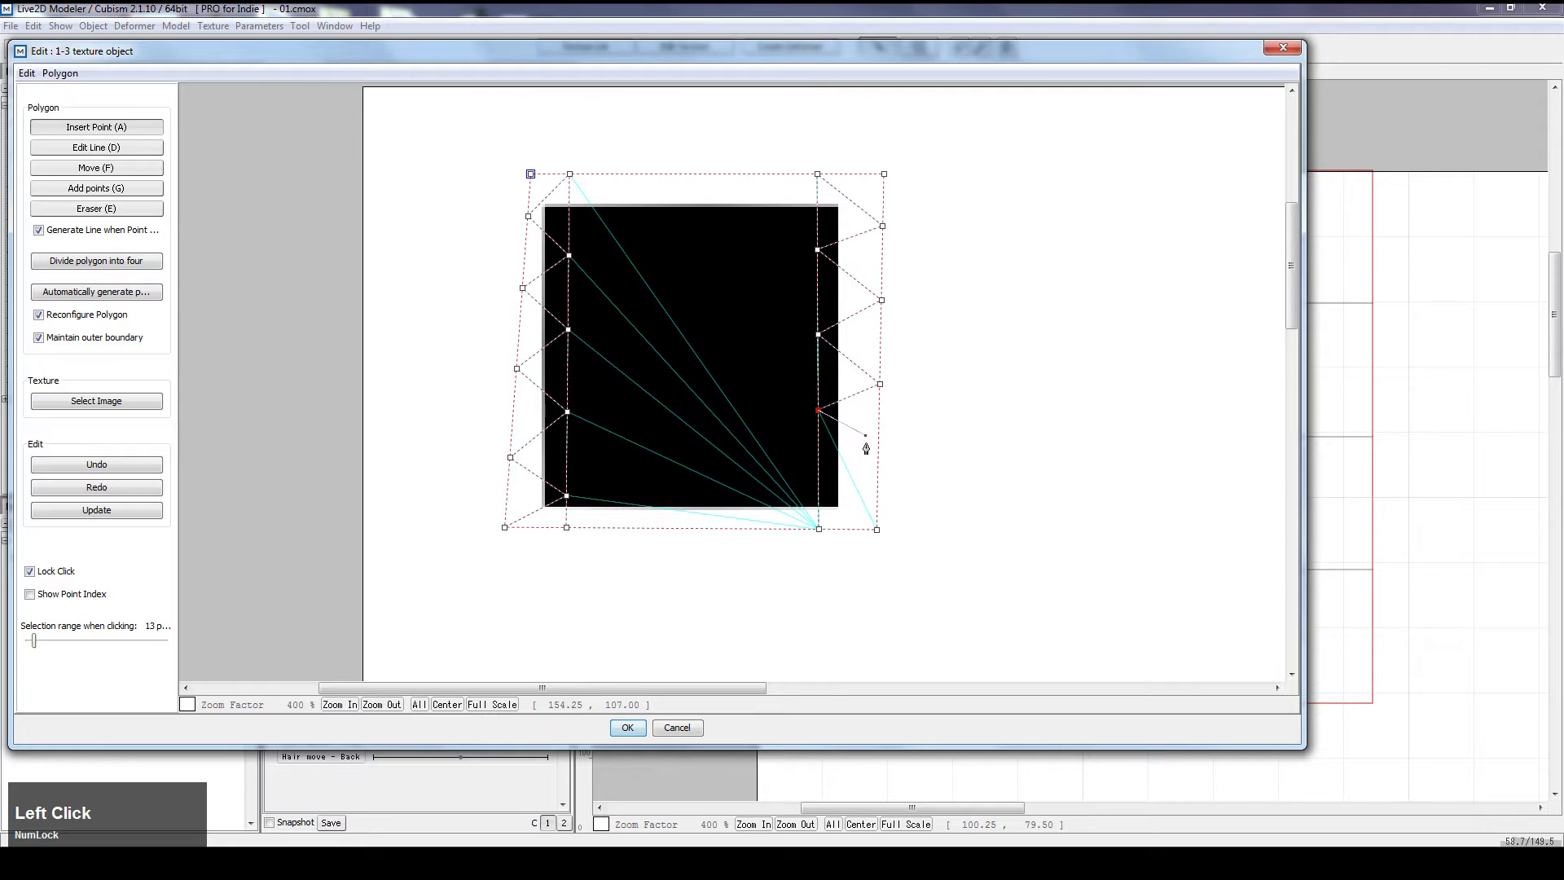
{"action": "left_click", "coordinate": [878, 462]}
{"action": "left_click", "coordinate": [818, 482]}
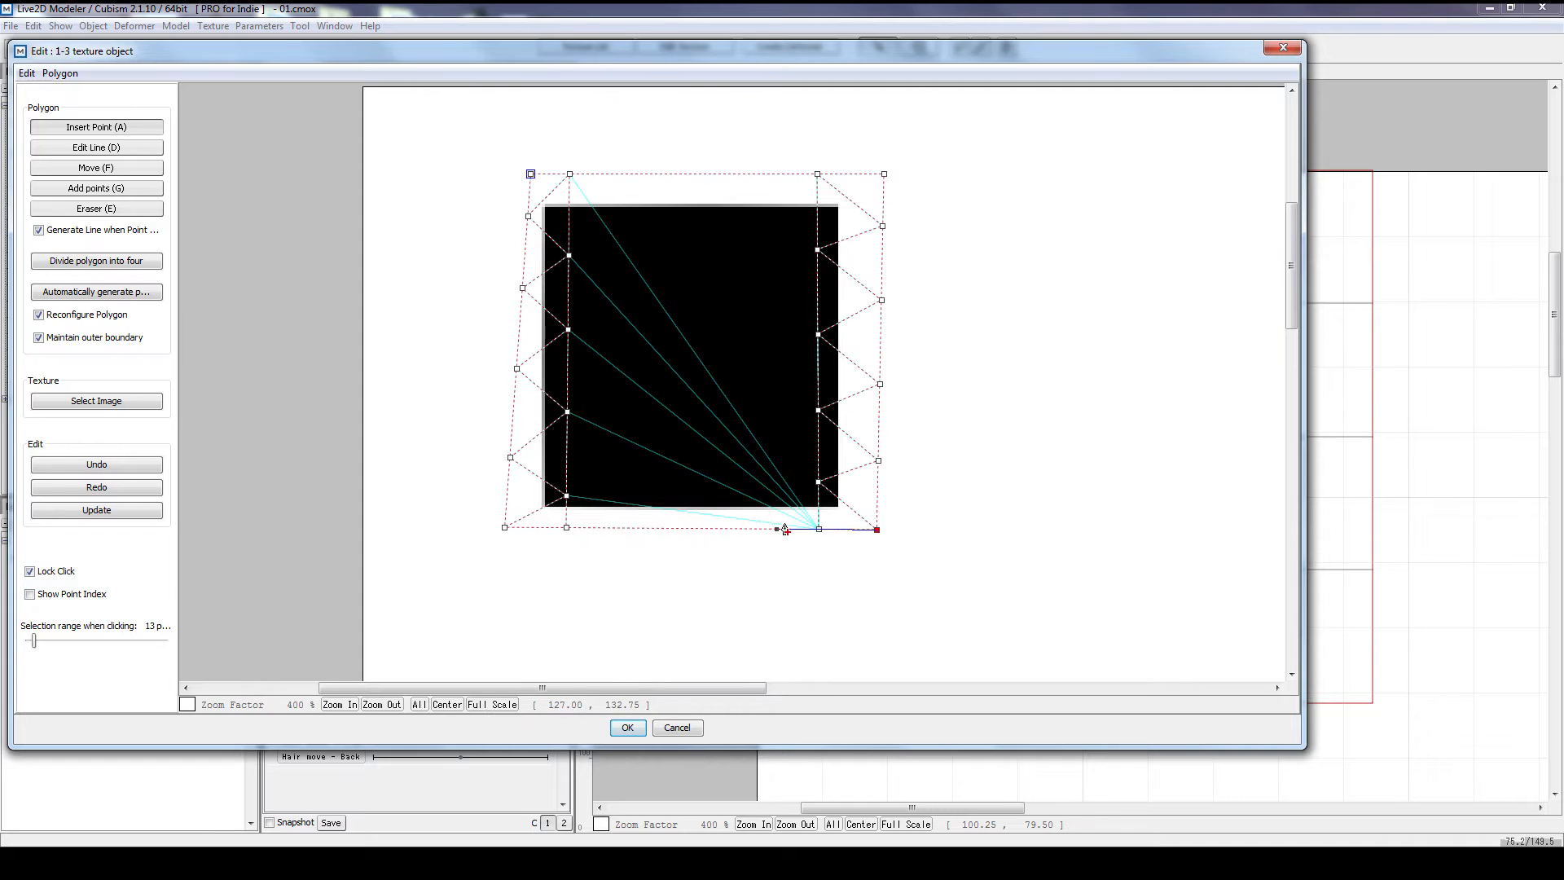
{"action": "left_click", "coordinate": [817, 532]}
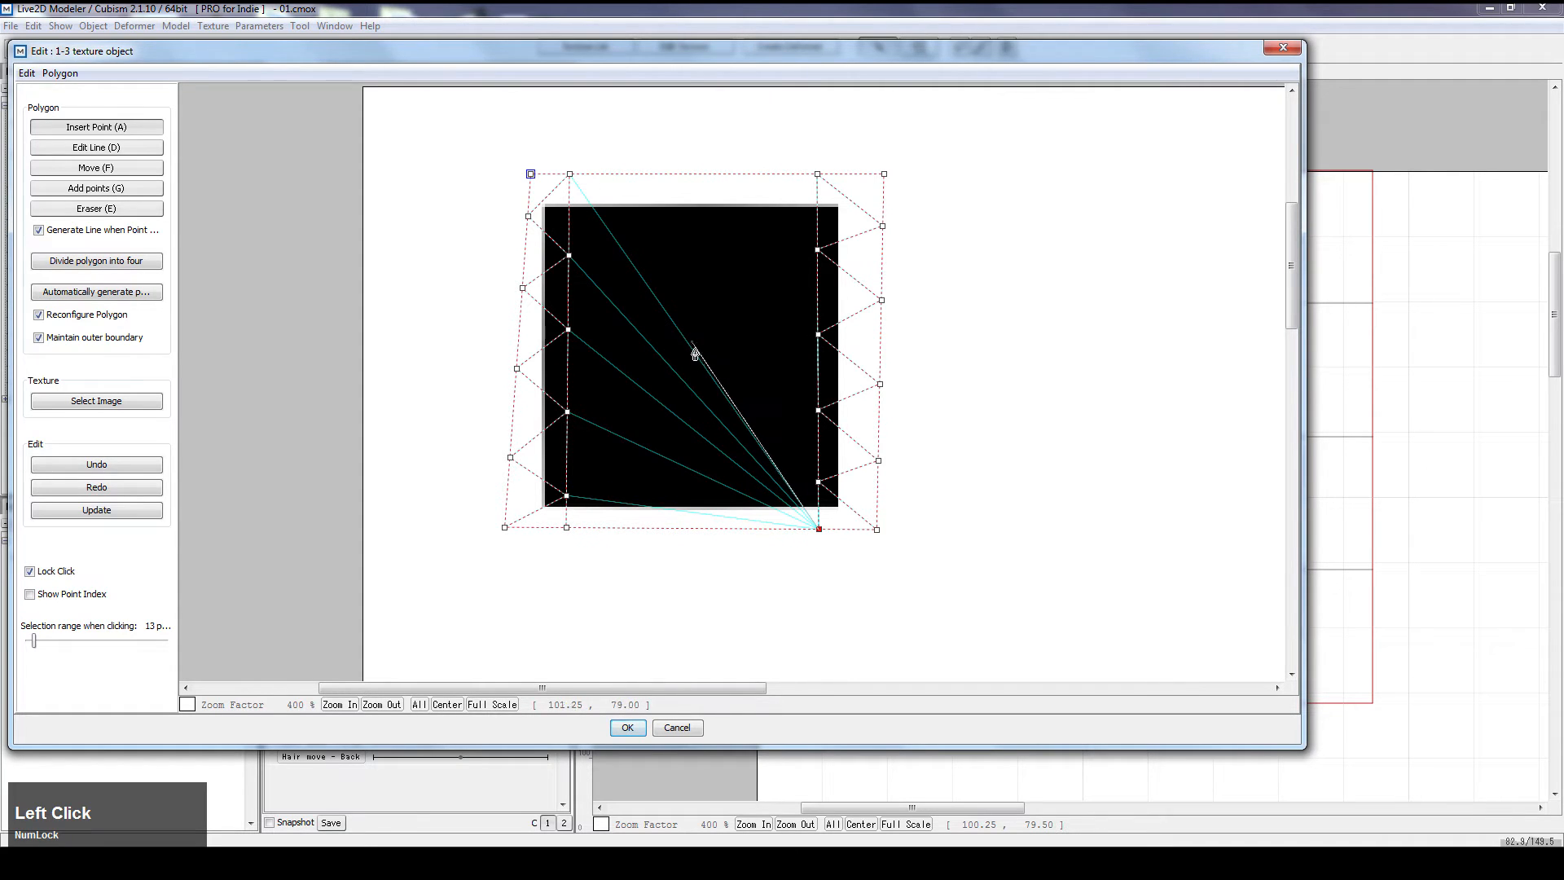
{"action": "left_click", "coordinate": [570, 174]}
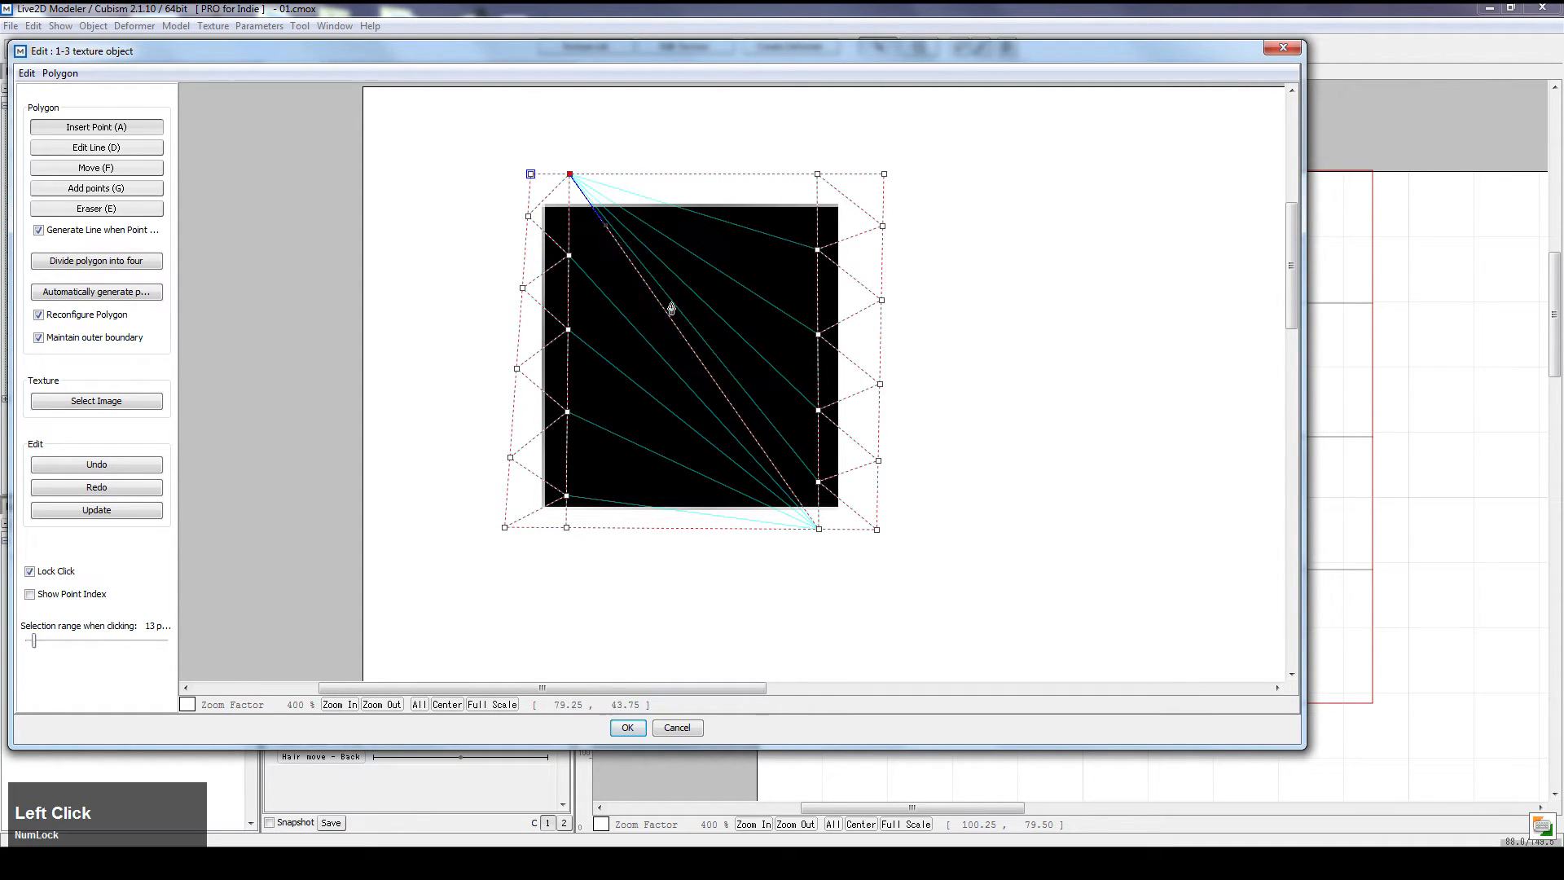
{"action": "left_click", "coordinate": [689, 348]}
{"action": "left_click", "coordinate": [817, 175]}
{"action": "left_click", "coordinate": [690, 348]}
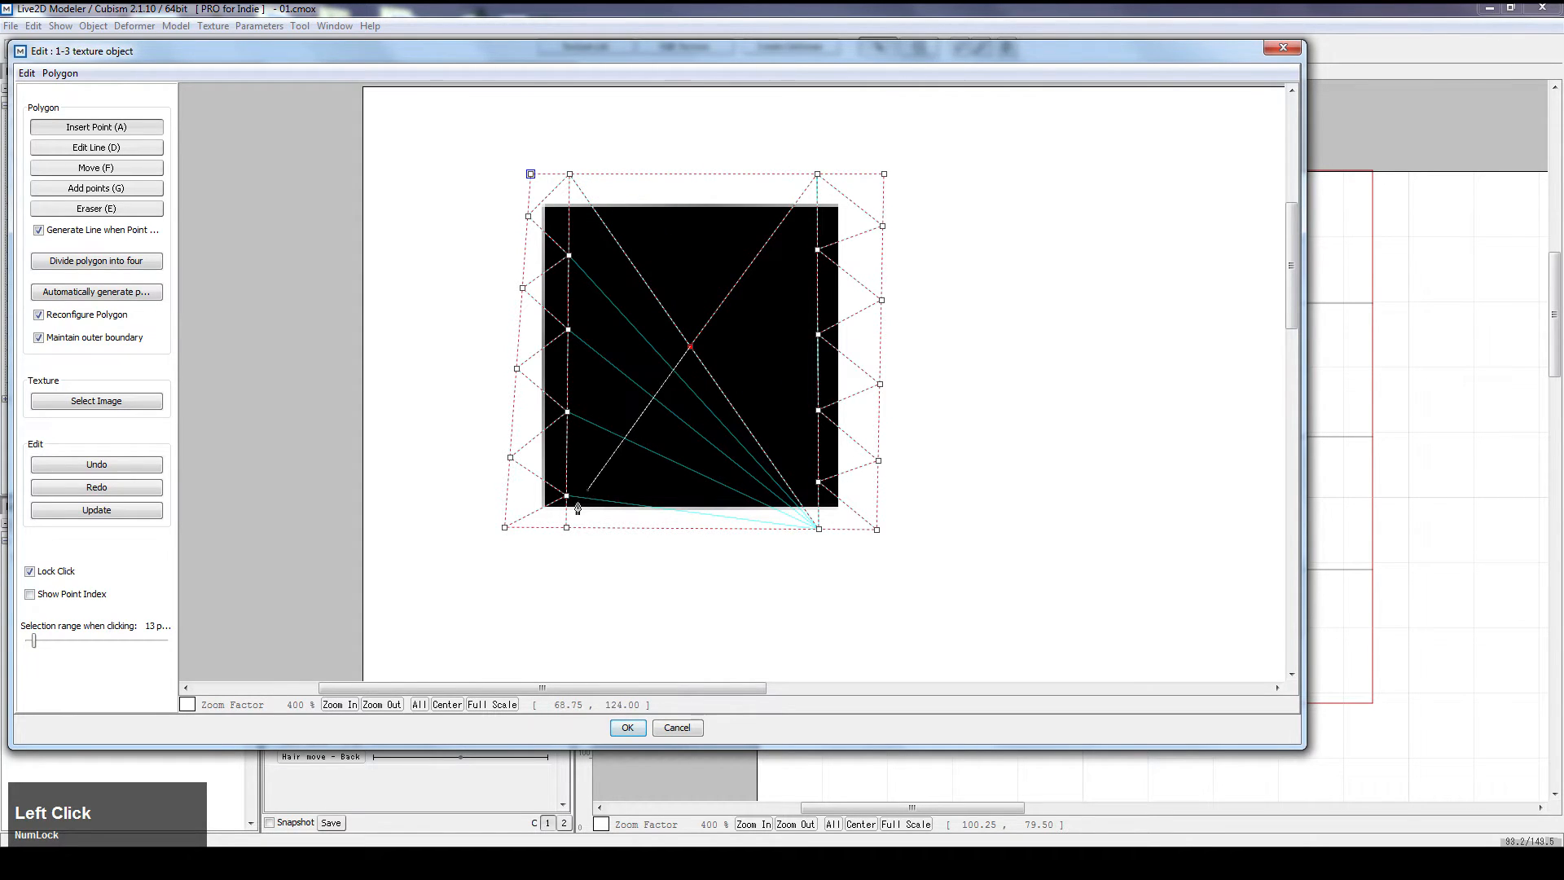
{"action": "left_click", "coordinate": [568, 524]}
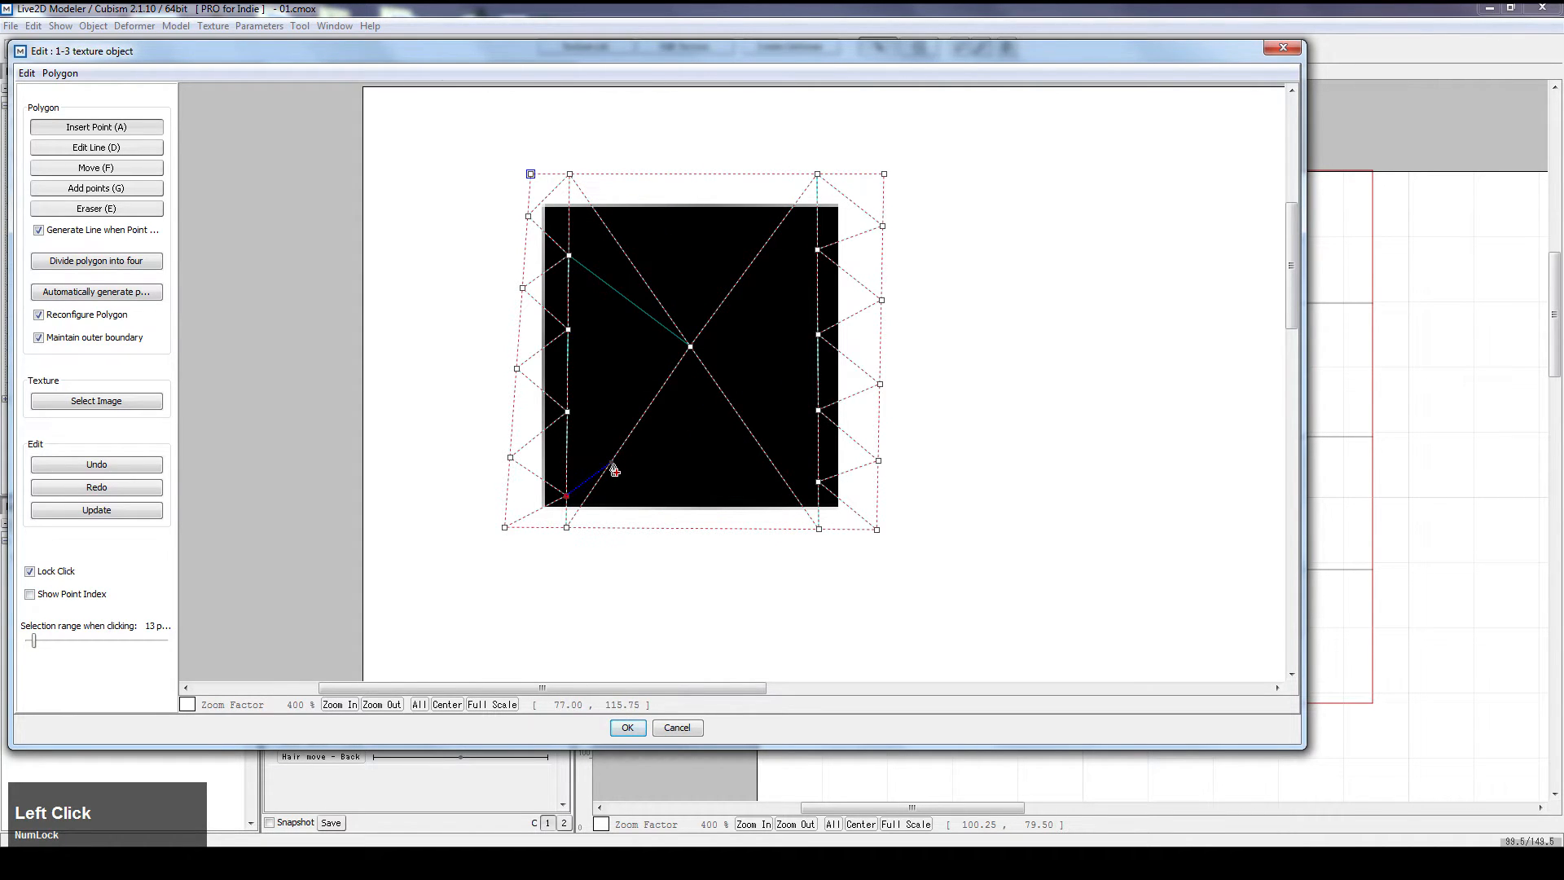
{"action": "key", "text": "ctrl+shift+a"}
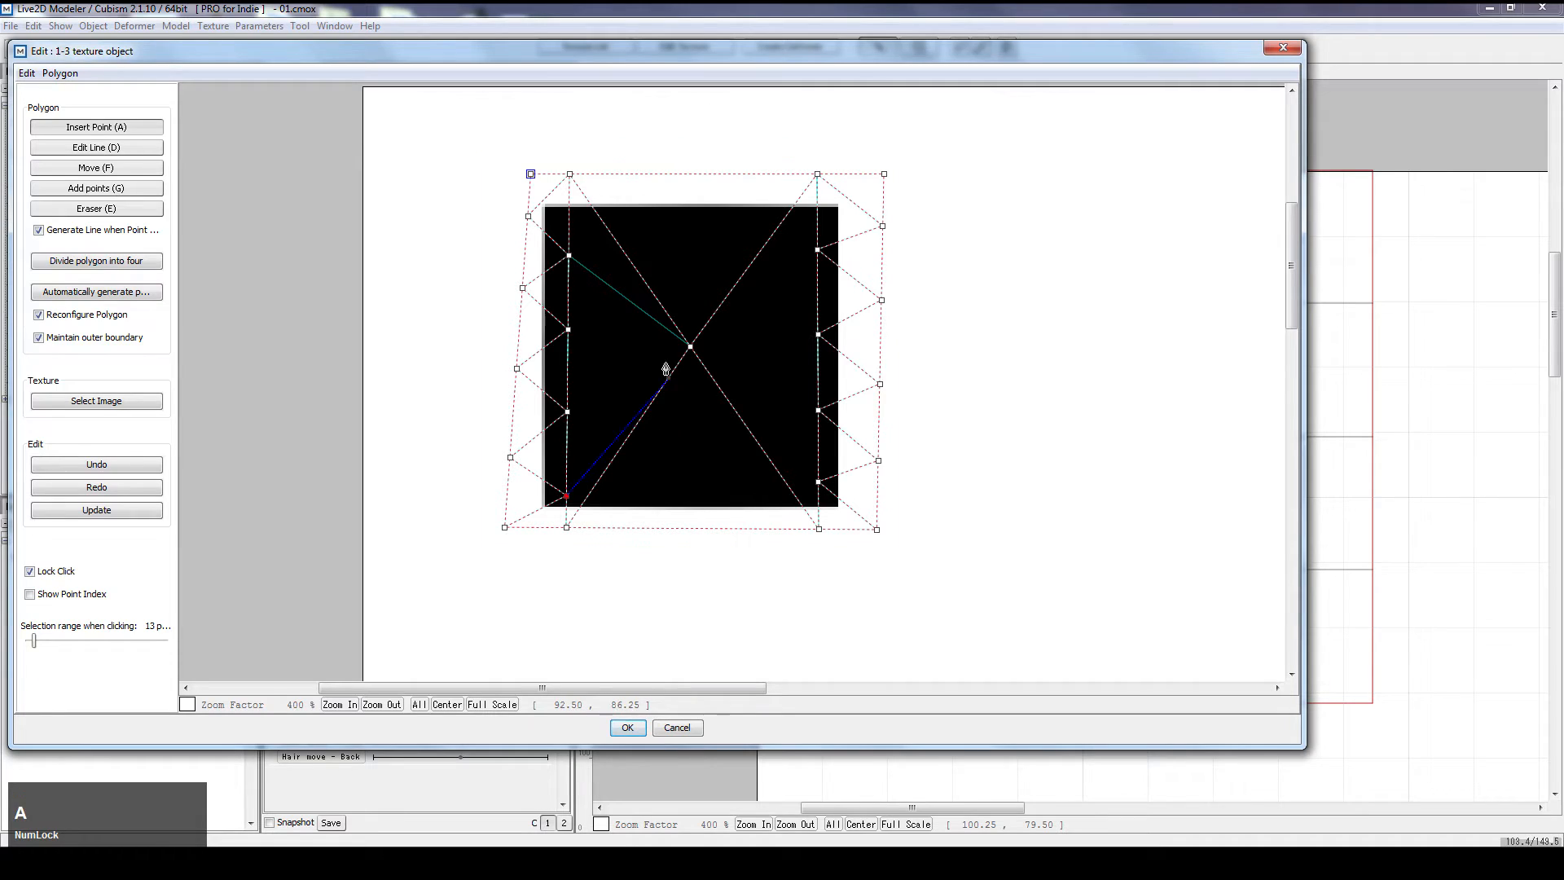
{"action": "key", "text": "ctrl+z"}
{"action": "key", "text": "ctrl+z"}
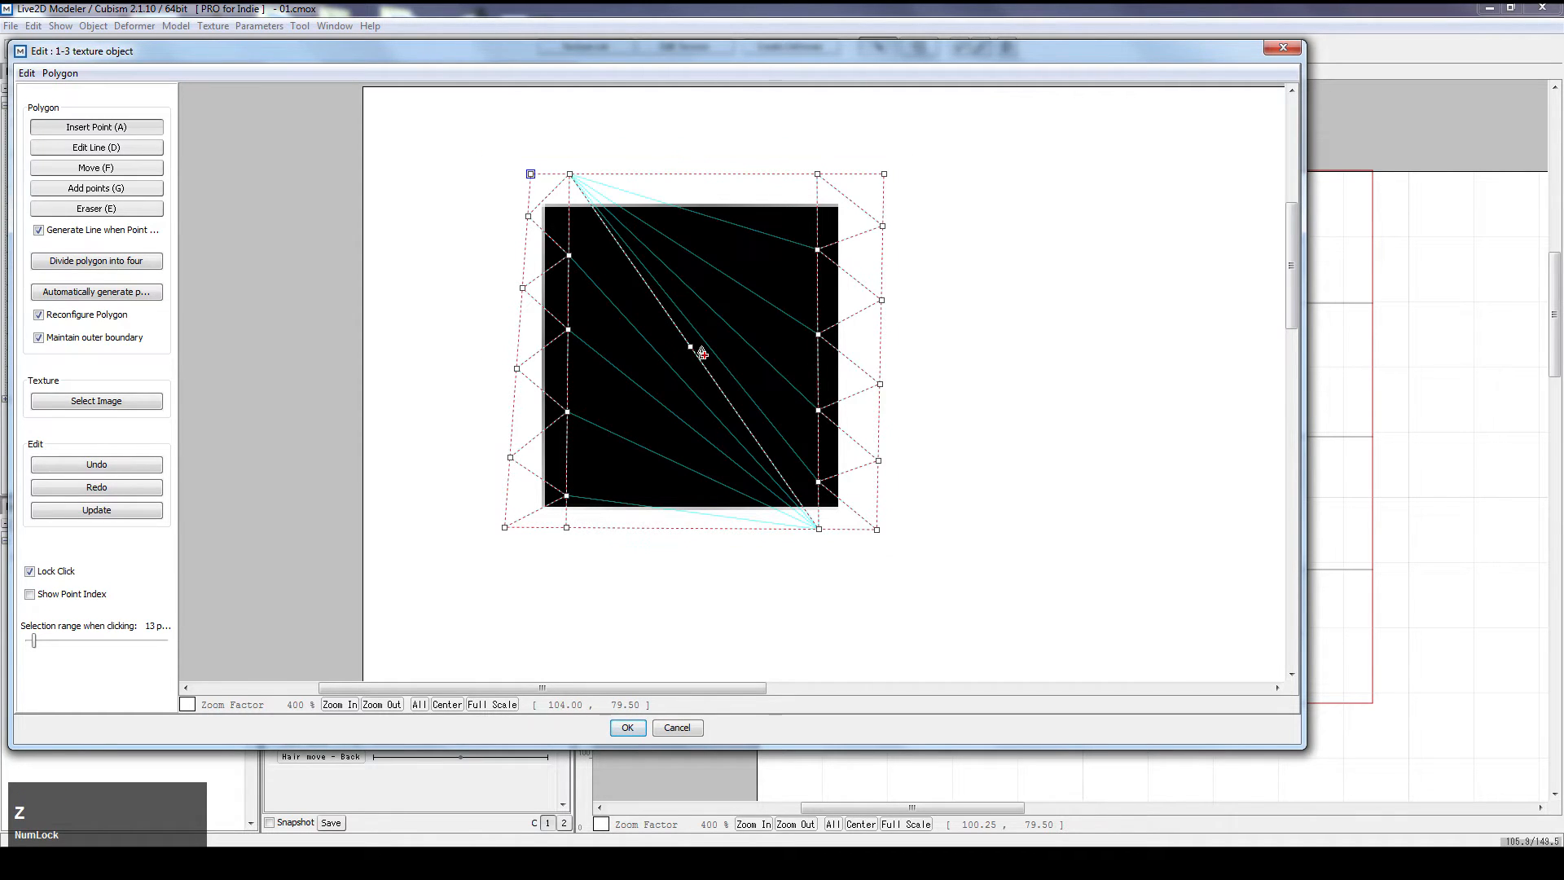
{"action": "key", "text": "ctrl+z"}
{"action": "key", "text": "ctrl+z"}
{"action": "key", "text": "ctrl+z"}
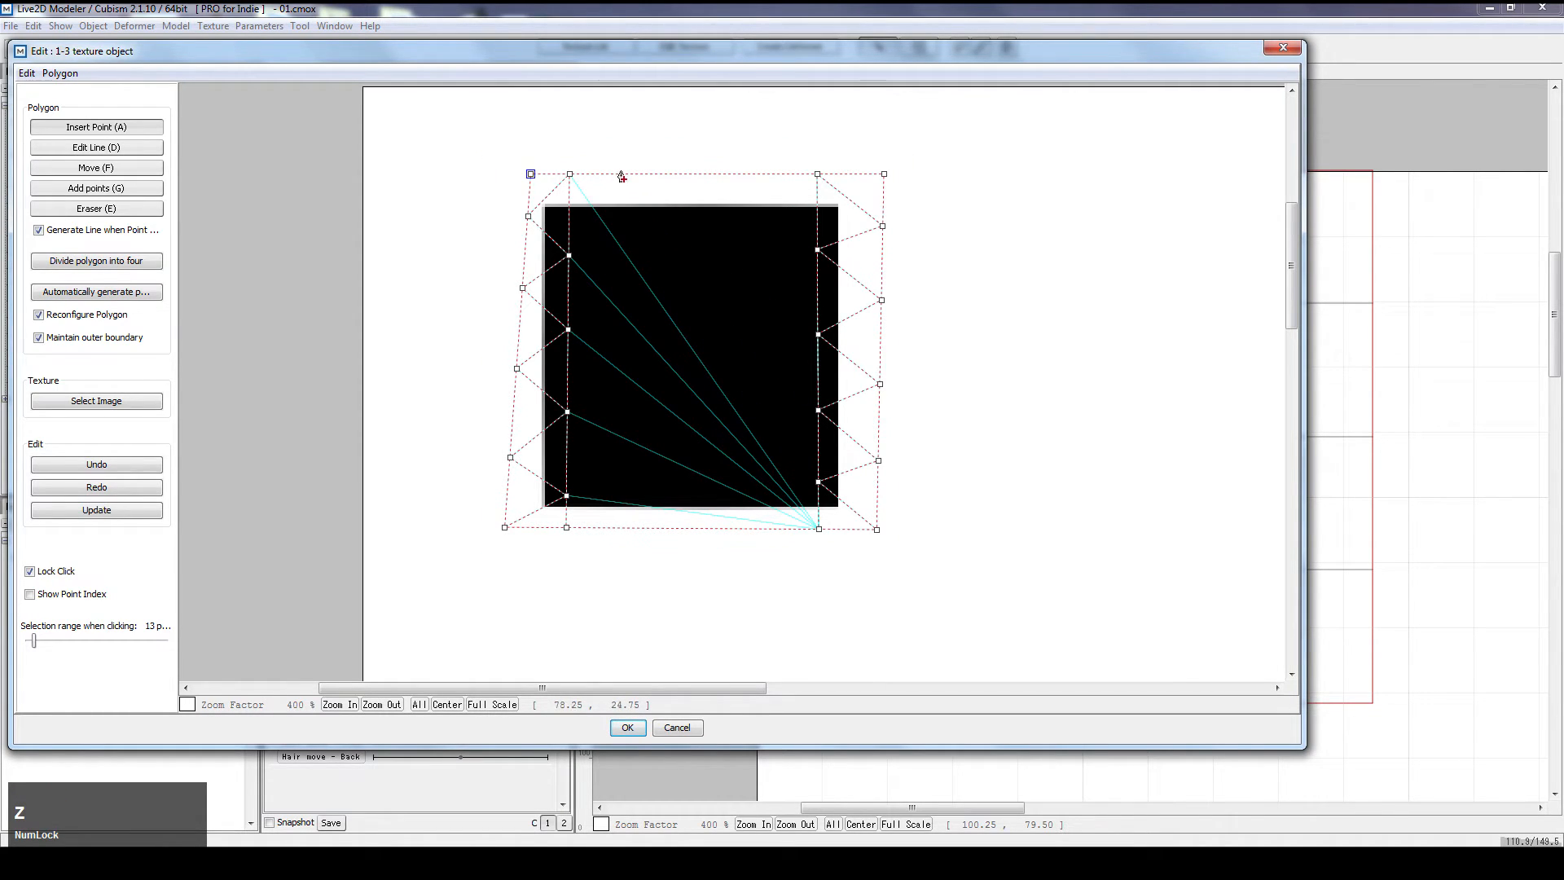
Insert three evenly spaced vertical polygon lines from the top to the bottom boundary between the two existing vertical lines
{"action": "left_click", "coordinate": [626, 174]}
{"action": "left_click", "coordinate": [625, 528]}
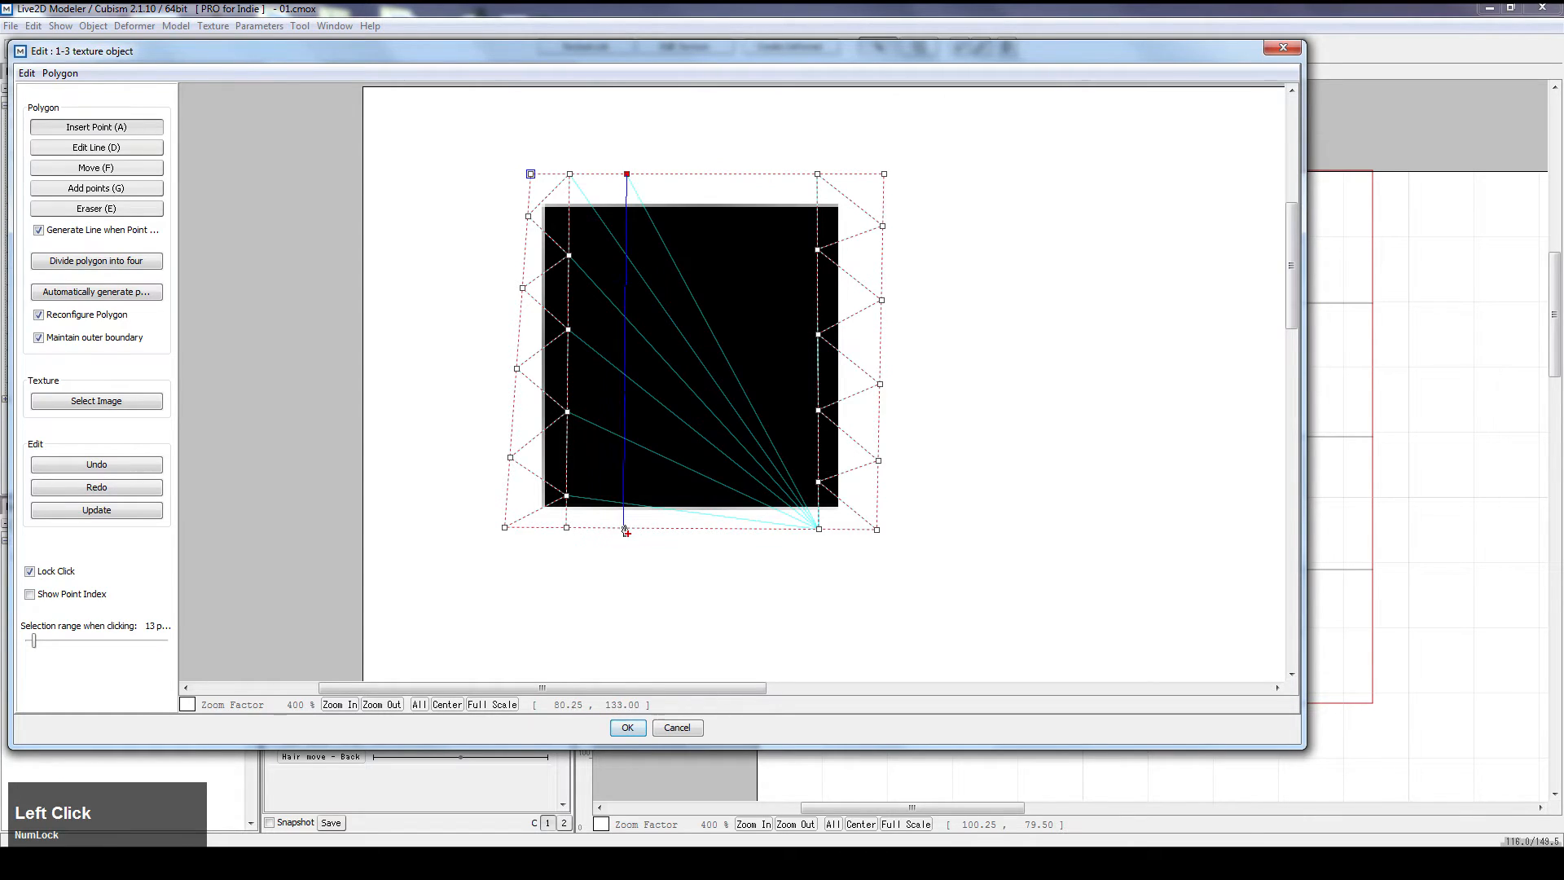
{"action": "left_click", "coordinate": [686, 528]}
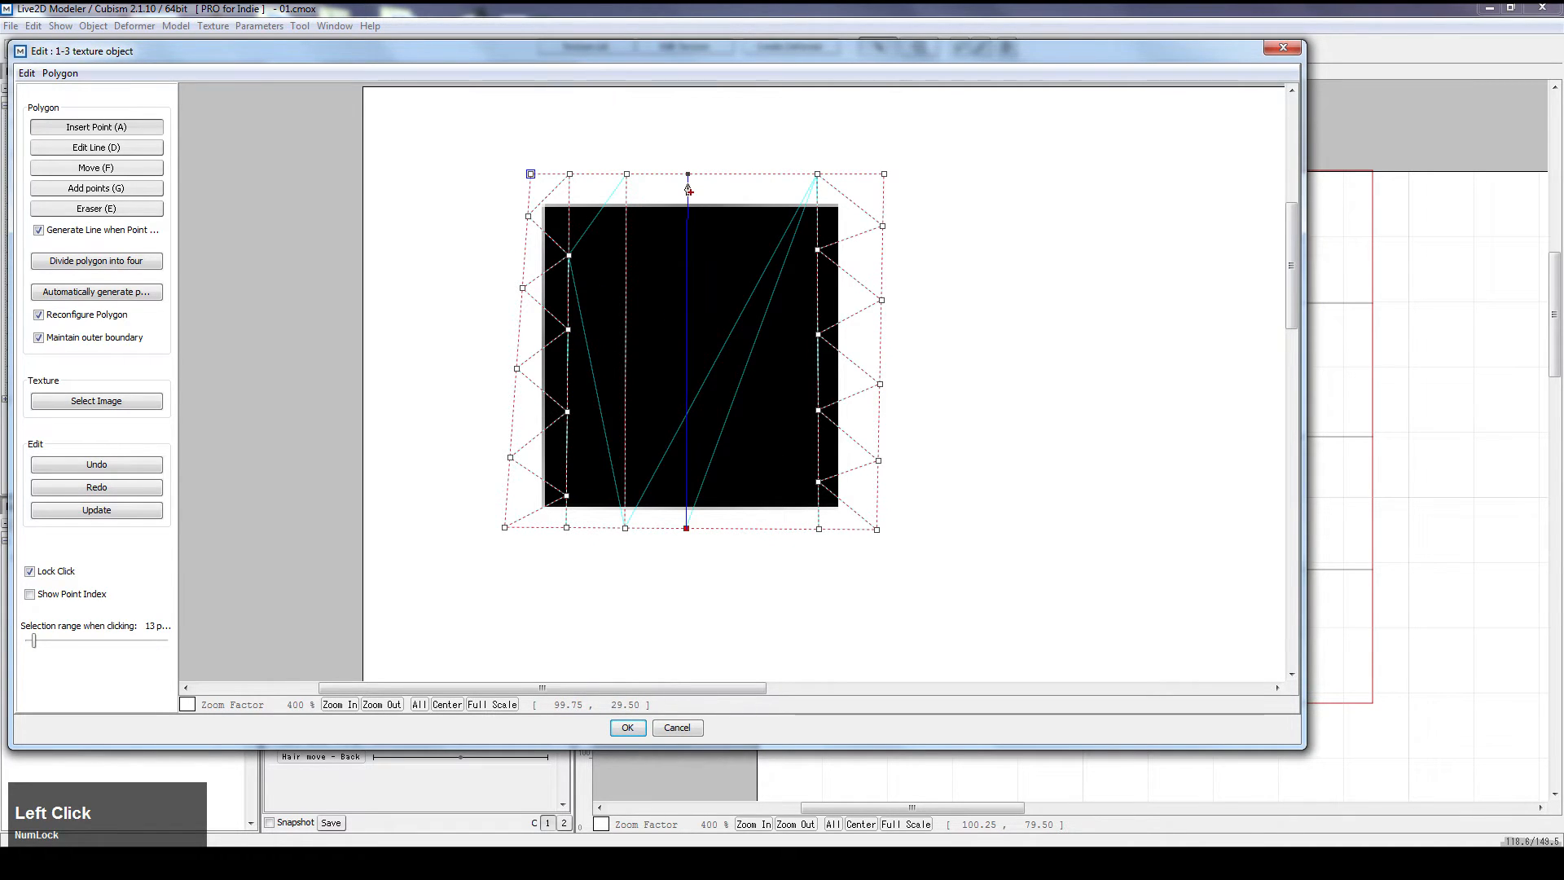
{"action": "left_click", "coordinate": [693, 174]}
{"action": "left_click", "coordinate": [758, 174]}
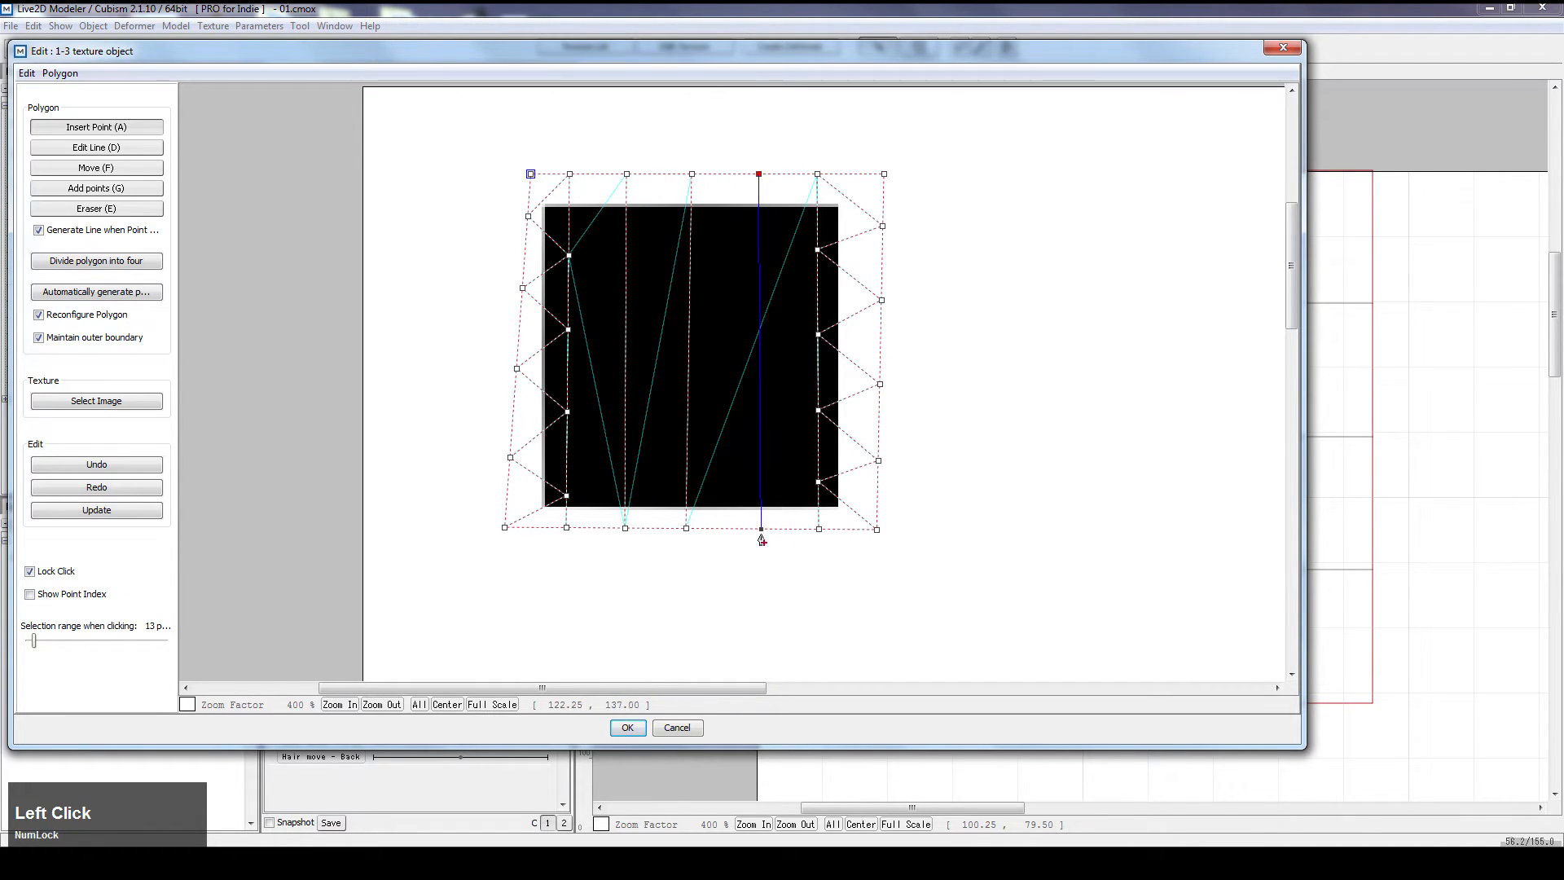
{"action": "left_click", "coordinate": [763, 529]}
Insert a zigzag of points between the right vertical line and the adjacent inner line, from the bottom boundary to the top
{"action": "left_click", "coordinate": [819, 530]}
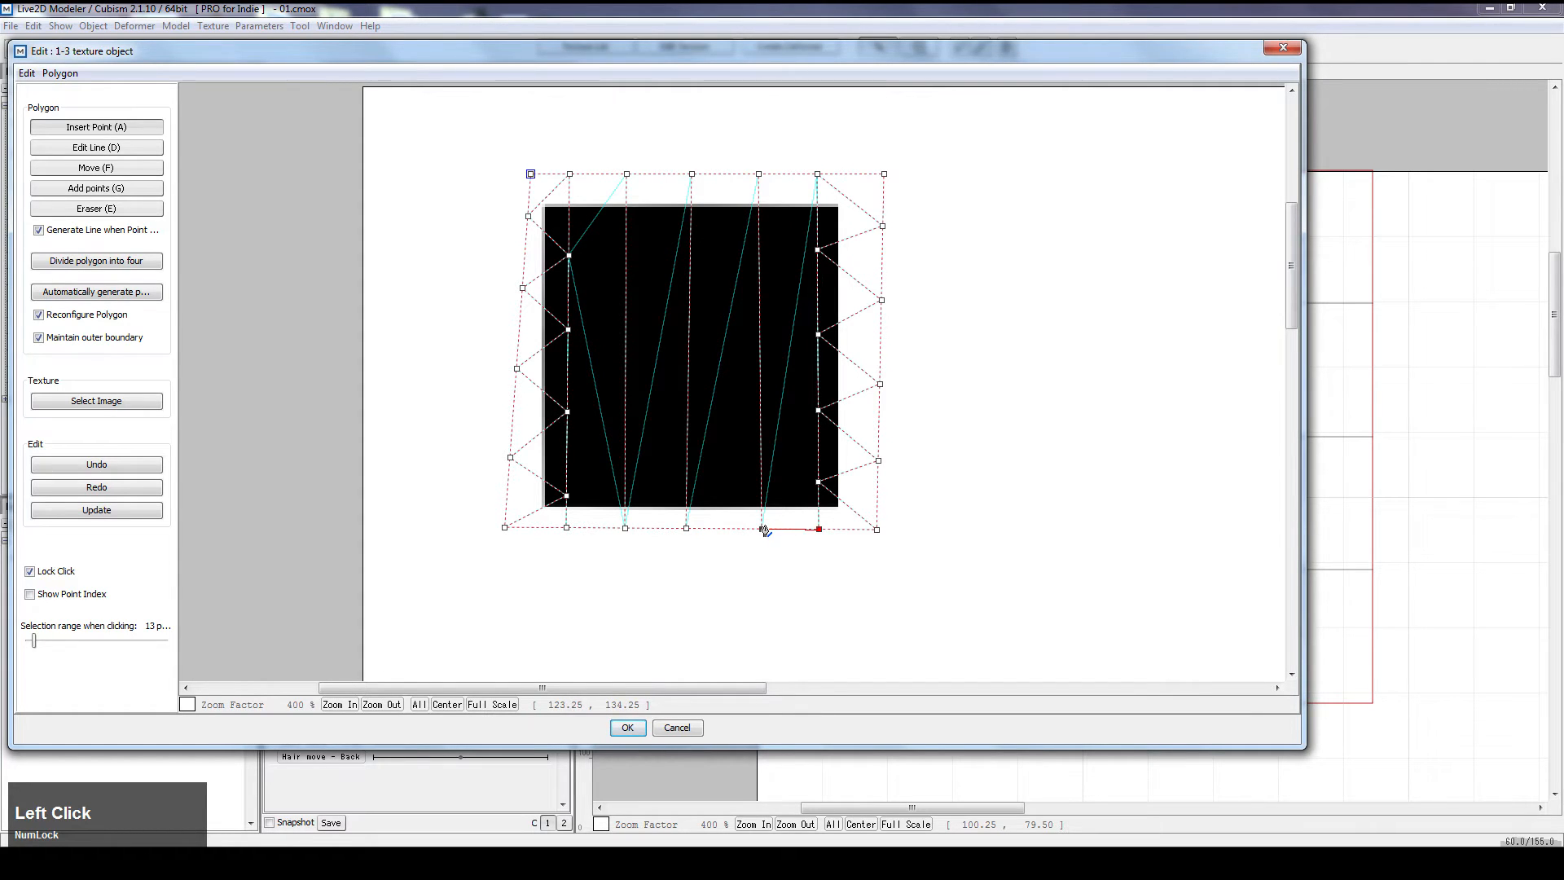
{"action": "left_click", "coordinate": [761, 445]}
{"action": "left_click", "coordinate": [816, 417]}
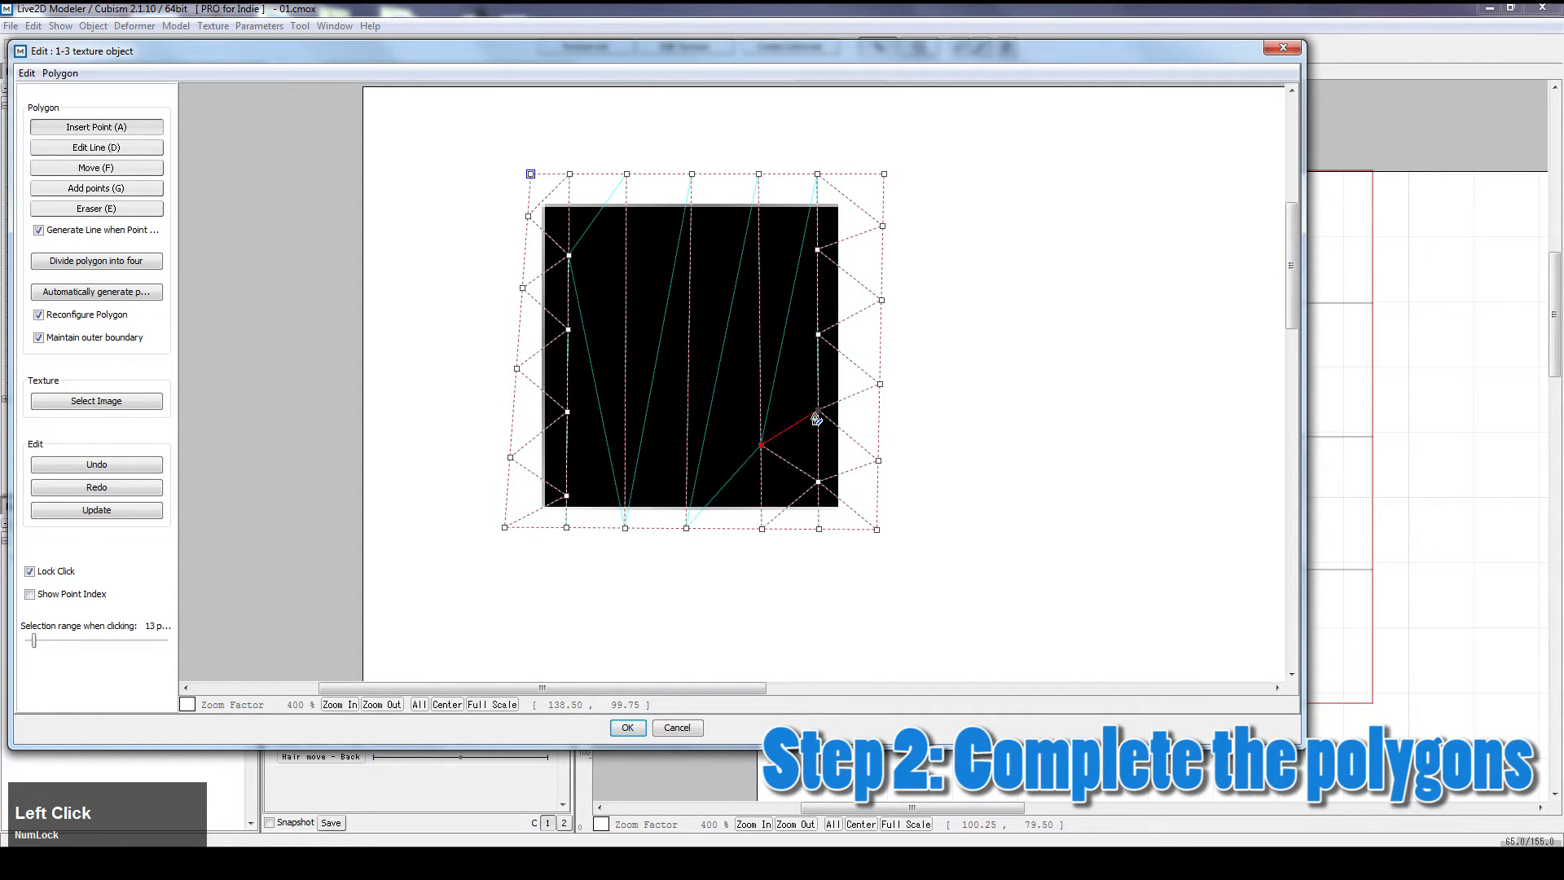
{"action": "left_click", "coordinate": [761, 371]}
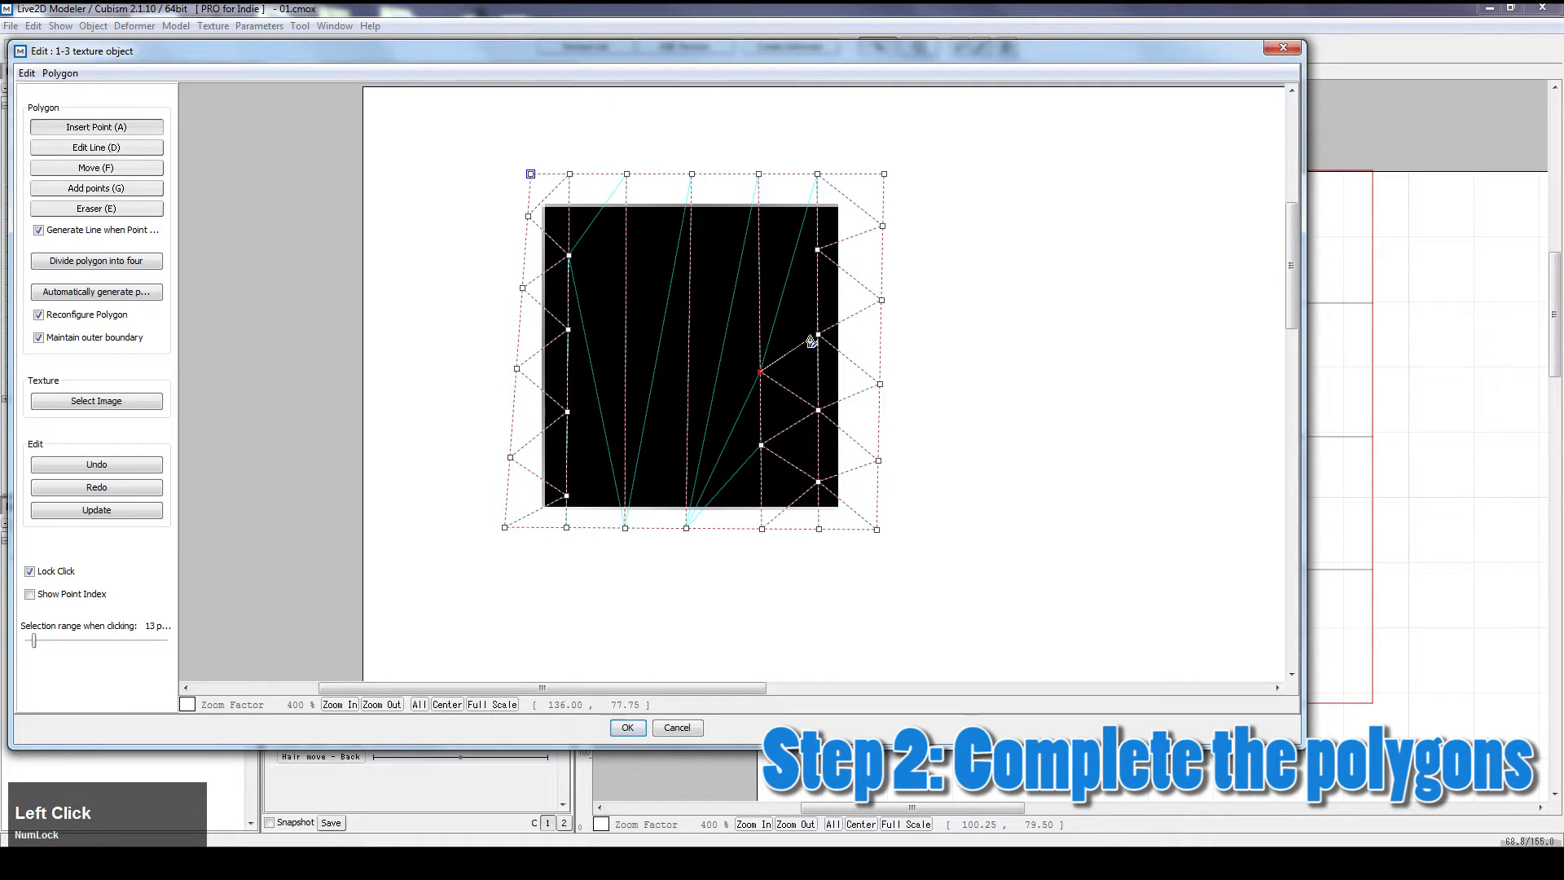
{"action": "left_click", "coordinate": [818, 334]}
{"action": "left_click", "coordinate": [760, 296]}
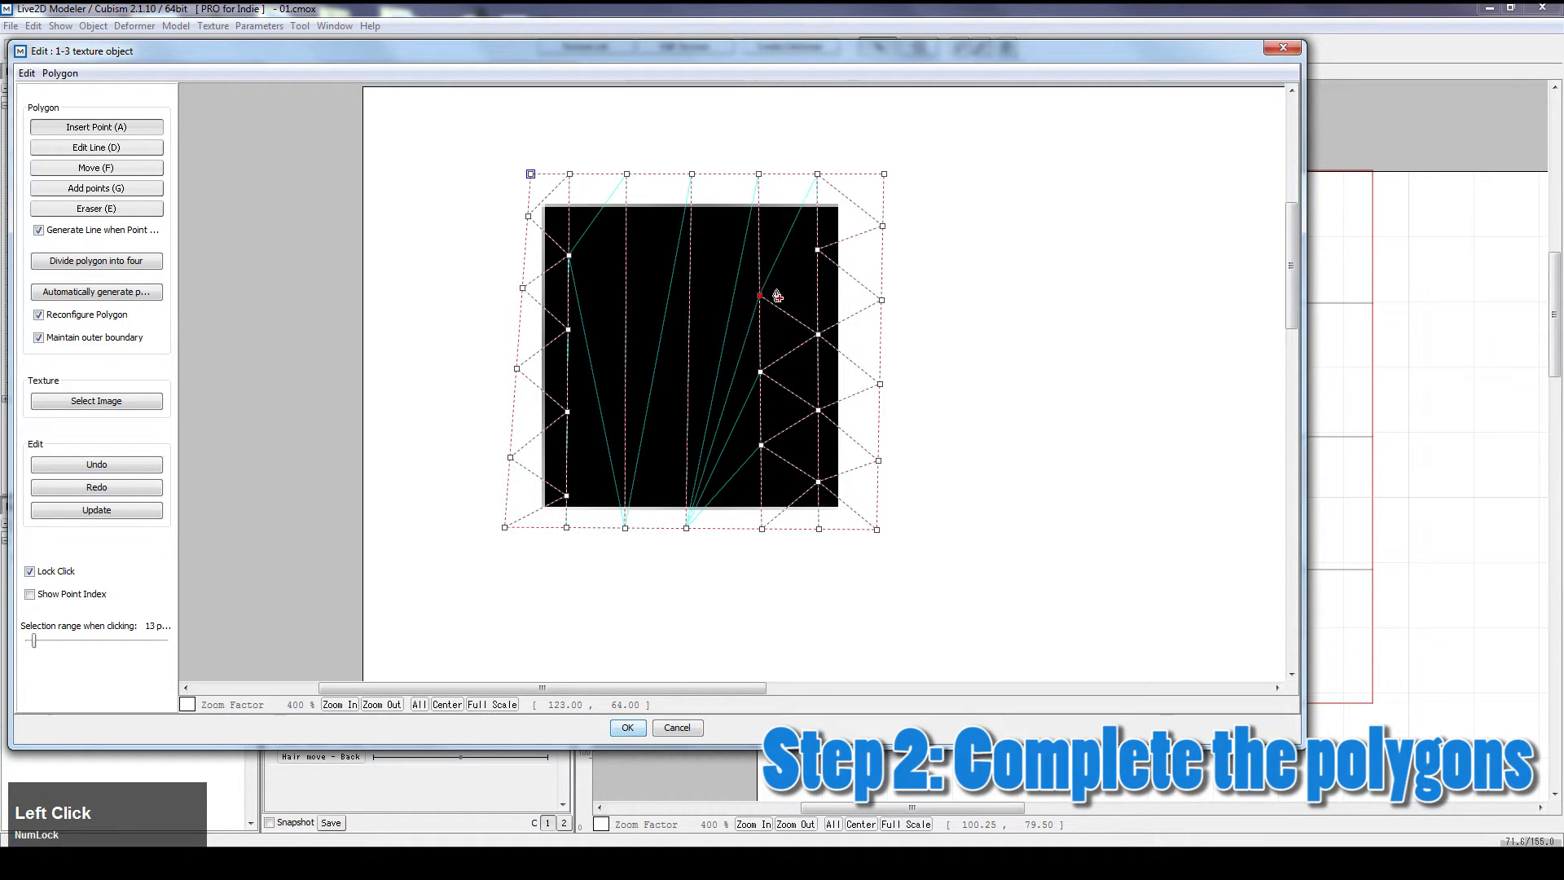
{"action": "left_click", "coordinate": [819, 249]}
{"action": "left_click", "coordinate": [759, 212]}
{"action": "left_click", "coordinate": [818, 175]}
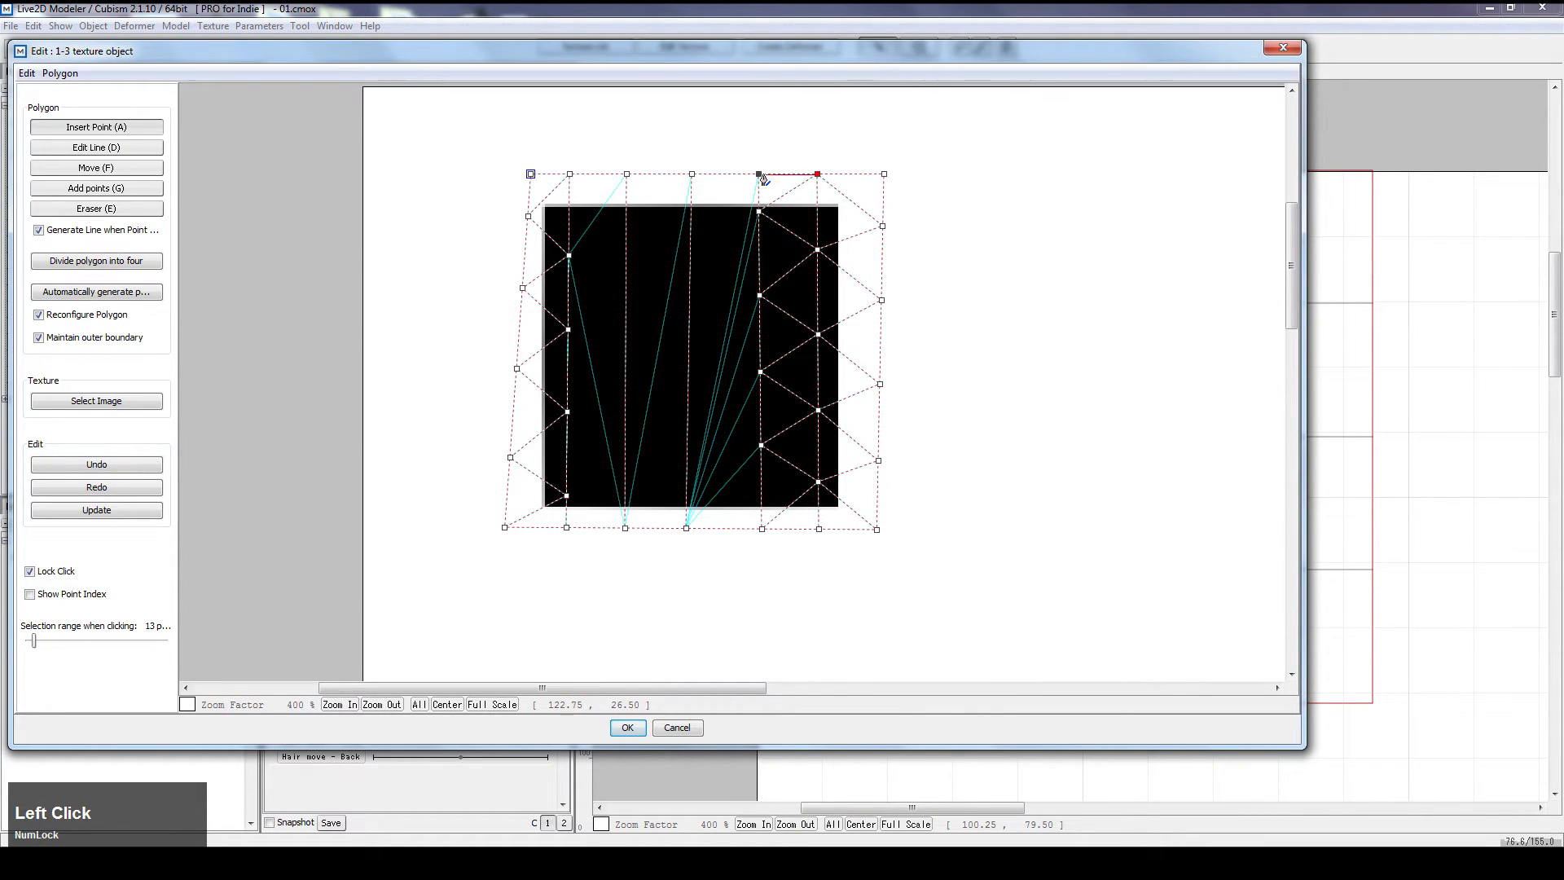
Insert a zigzag of points between the middle vertical line and the inner line to its right, from the top boundary to the bottom
{"action": "left_click", "coordinate": [759, 213]}
{"action": "left_click", "coordinate": [692, 174]}
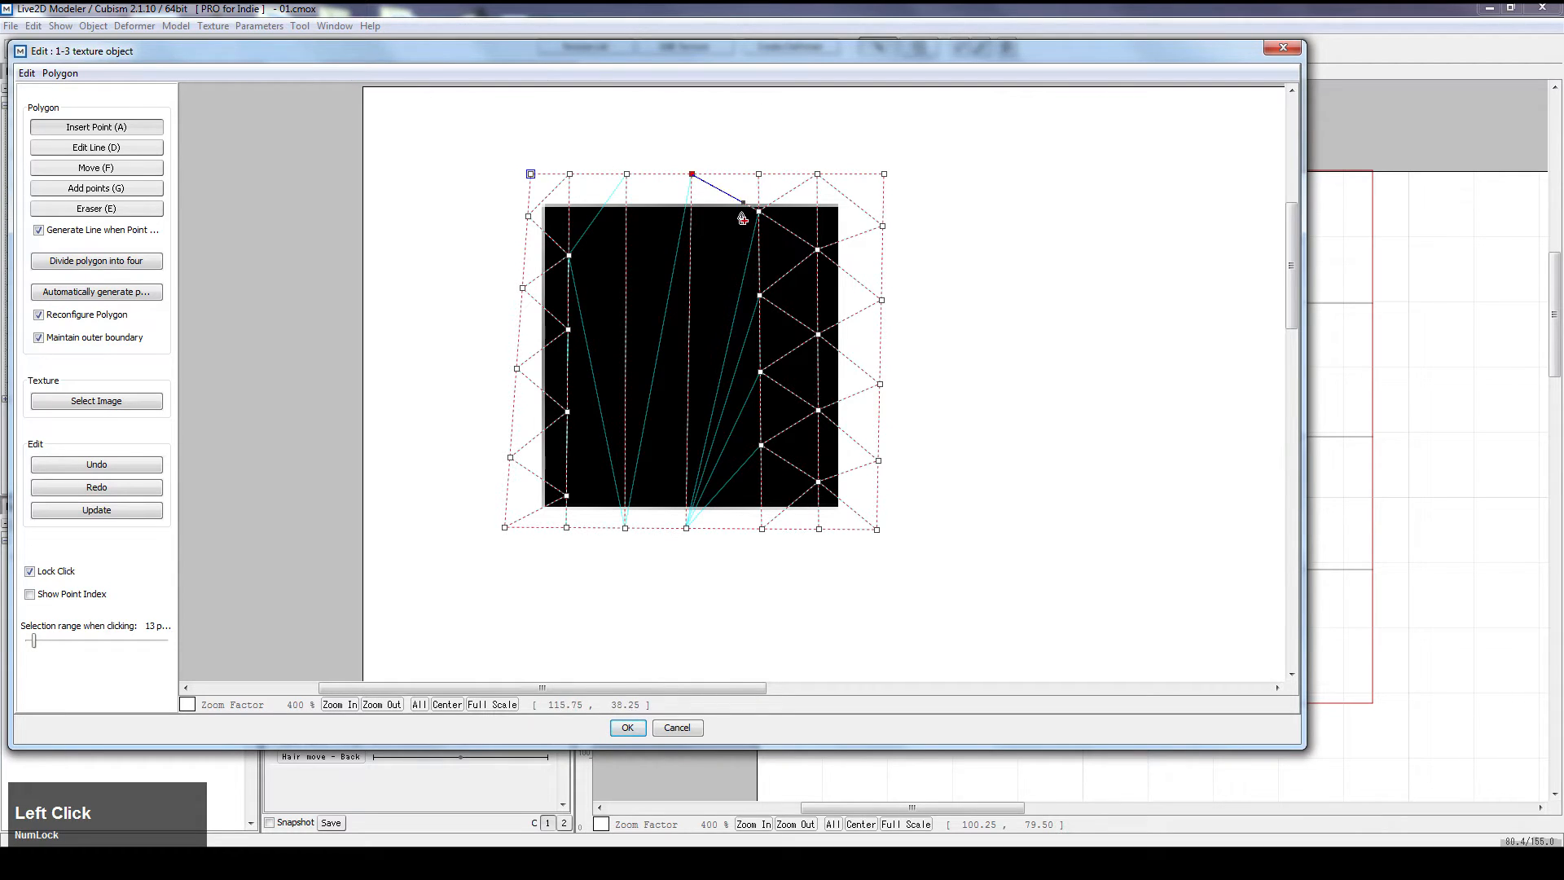
{"action": "left_click", "coordinate": [757, 215]}
{"action": "left_click", "coordinate": [690, 256]}
{"action": "left_click", "coordinate": [759, 295]}
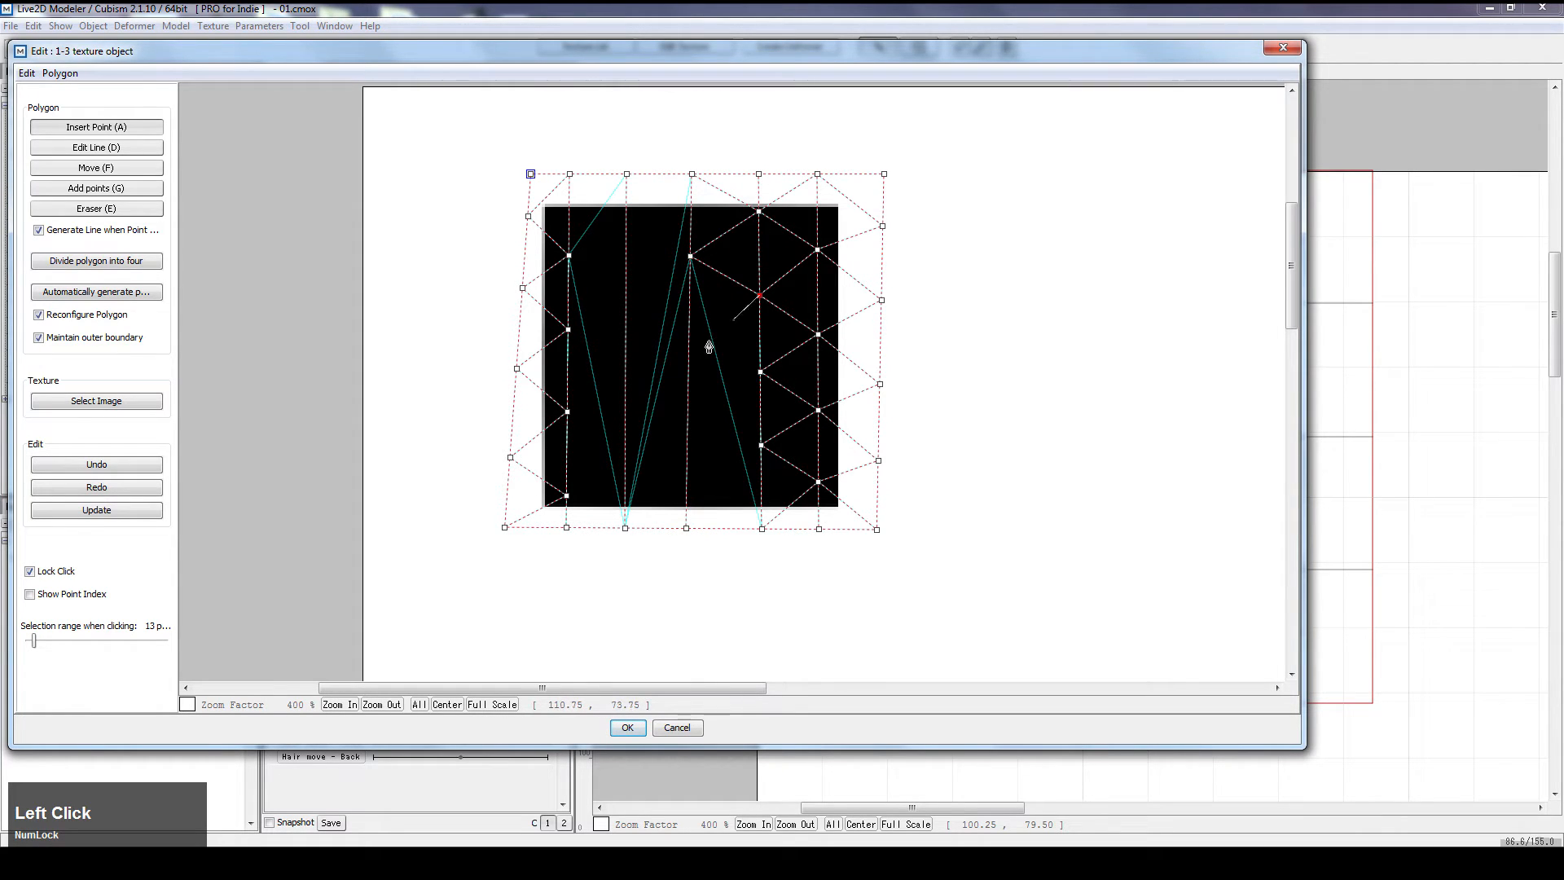
{"action": "left_click", "coordinate": [693, 351]}
{"action": "left_click", "coordinate": [758, 372]}
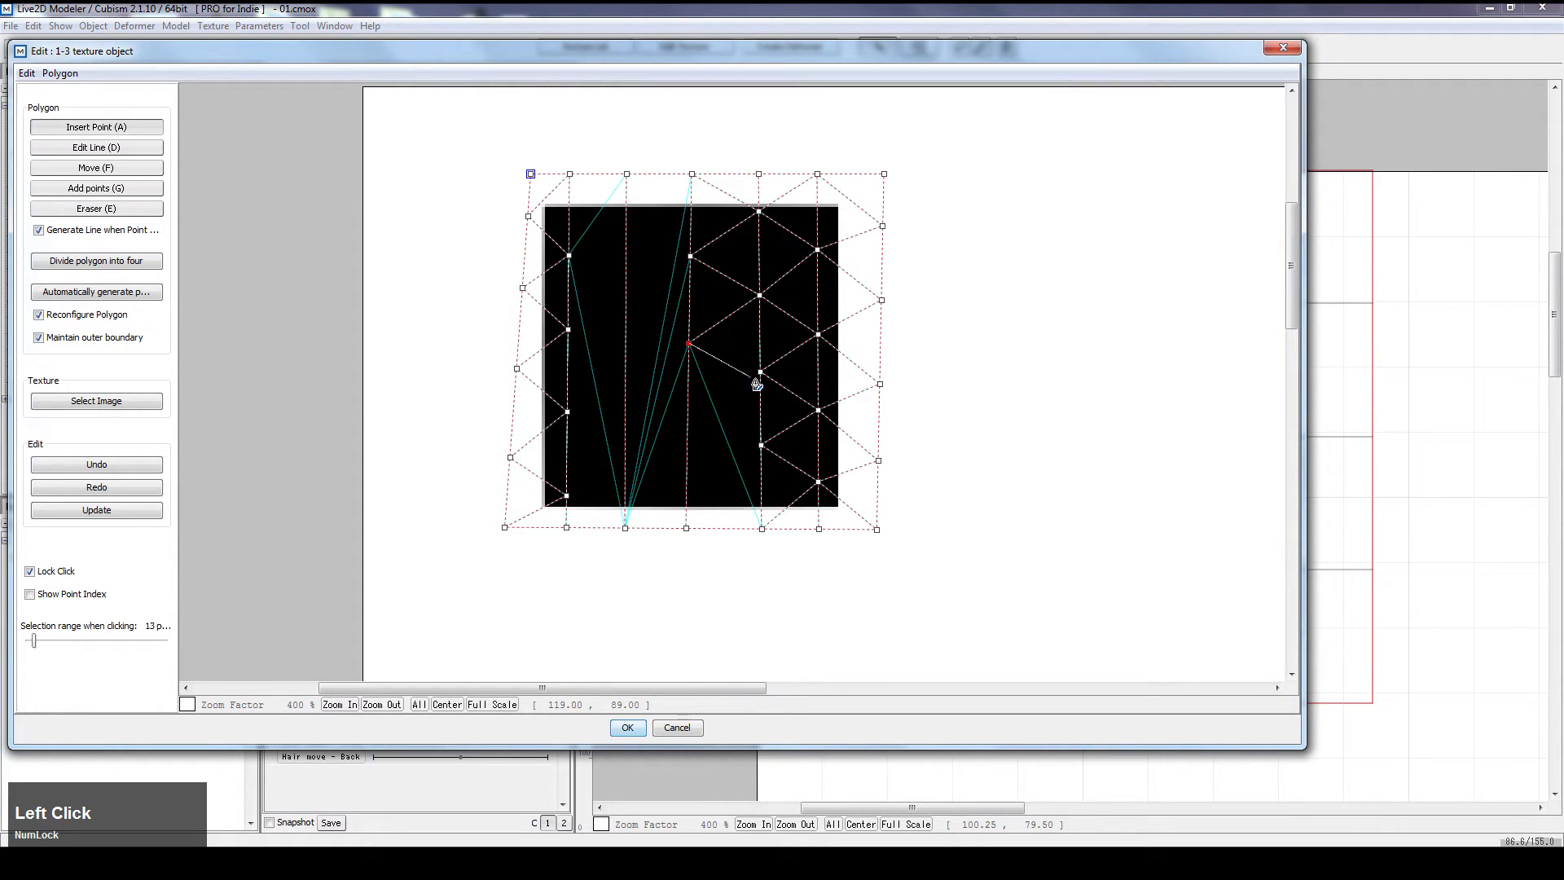
{"action": "left_click", "coordinate": [689, 405]}
{"action": "left_click", "coordinate": [759, 446]}
{"action": "left_click", "coordinate": [688, 486]}
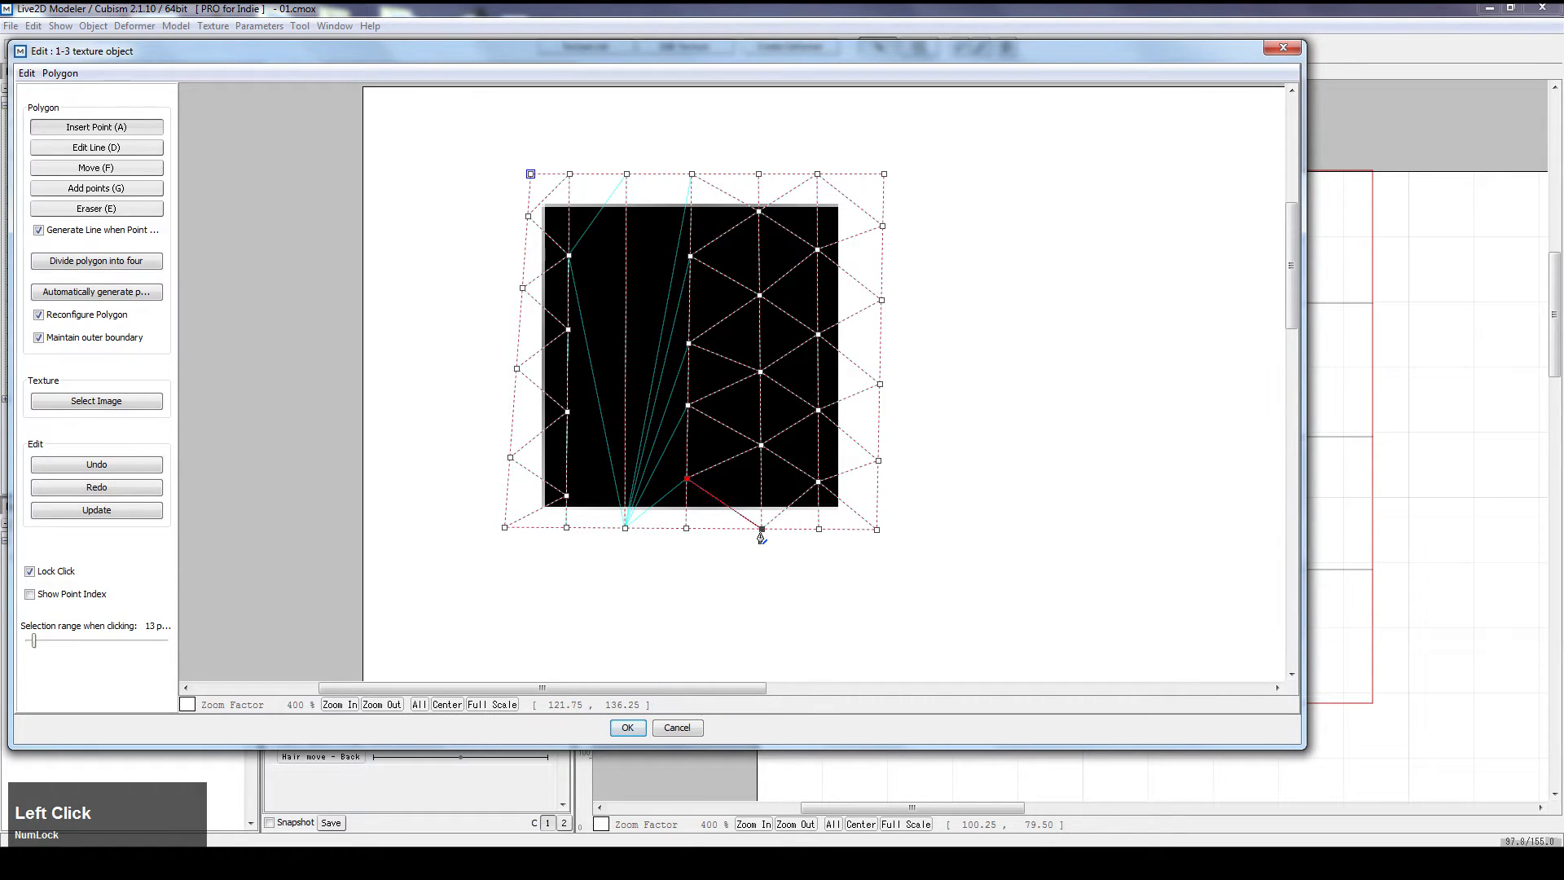
{"action": "left_click", "coordinate": [762, 529]}
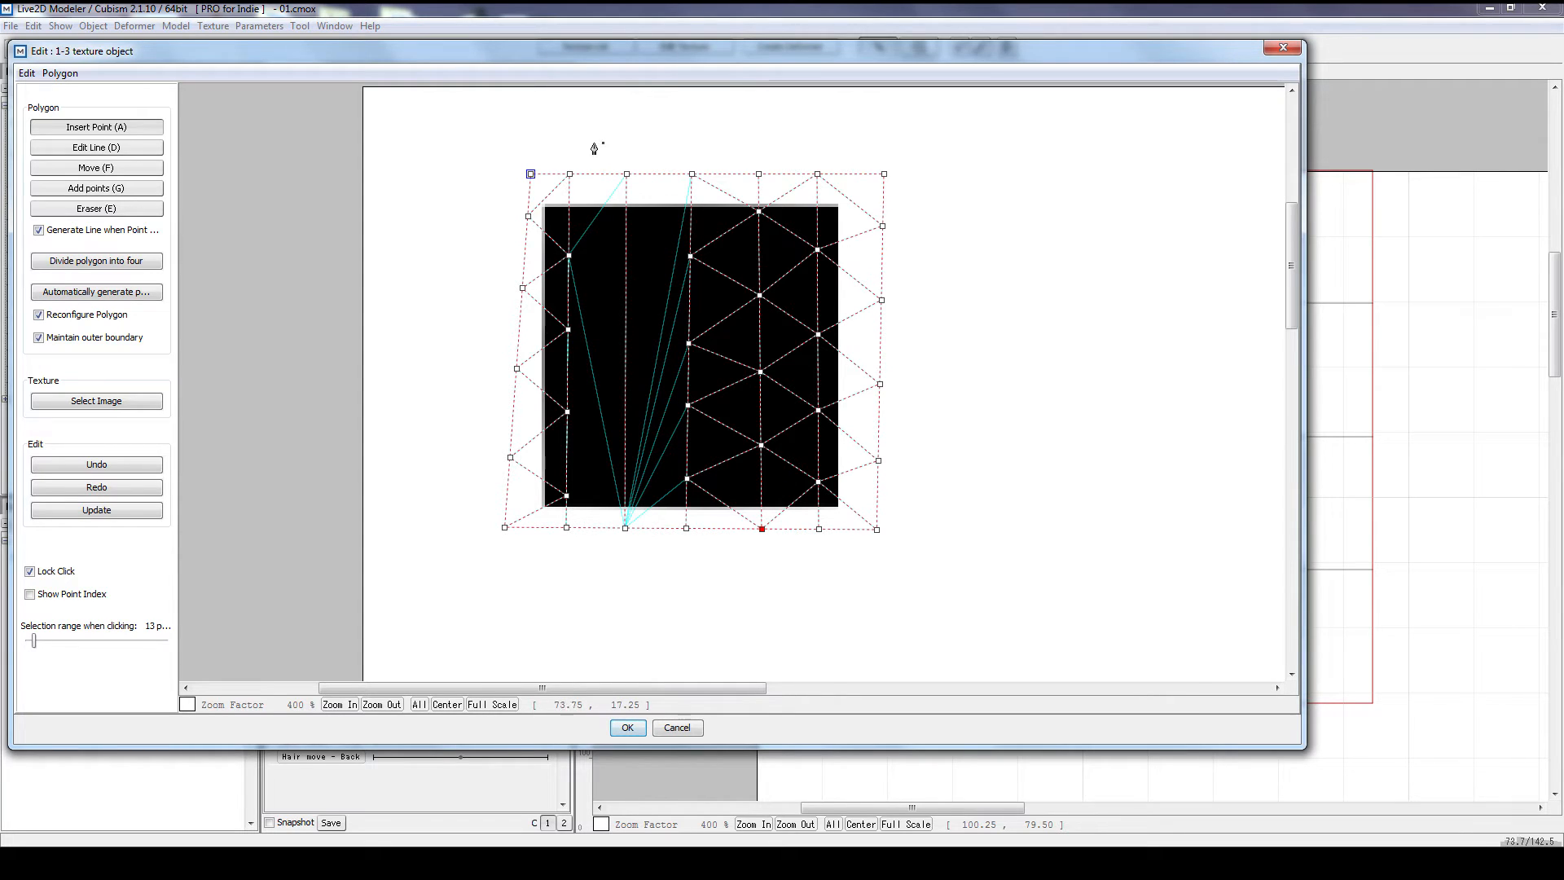
Insert a zigzag of points between the middle vertical line and the inner line to its left, from the top boundary to the bottom
{"action": "left_click", "coordinate": [626, 178]}
{"action": "left_click", "coordinate": [690, 177]}
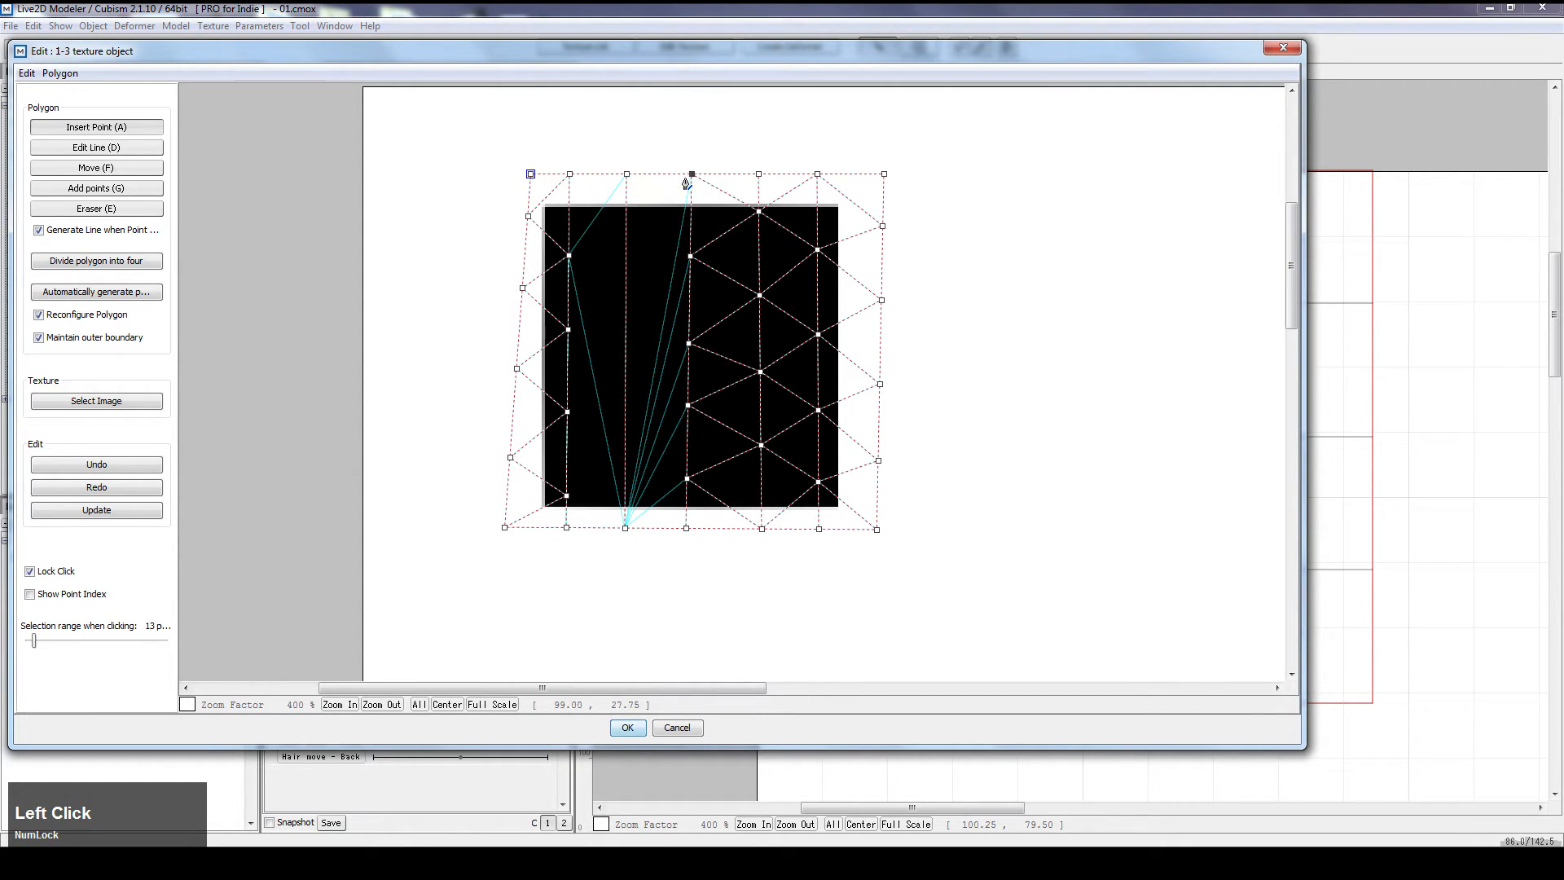
{"action": "left_click", "coordinate": [632, 218]}
{"action": "left_click", "coordinate": [627, 300]}
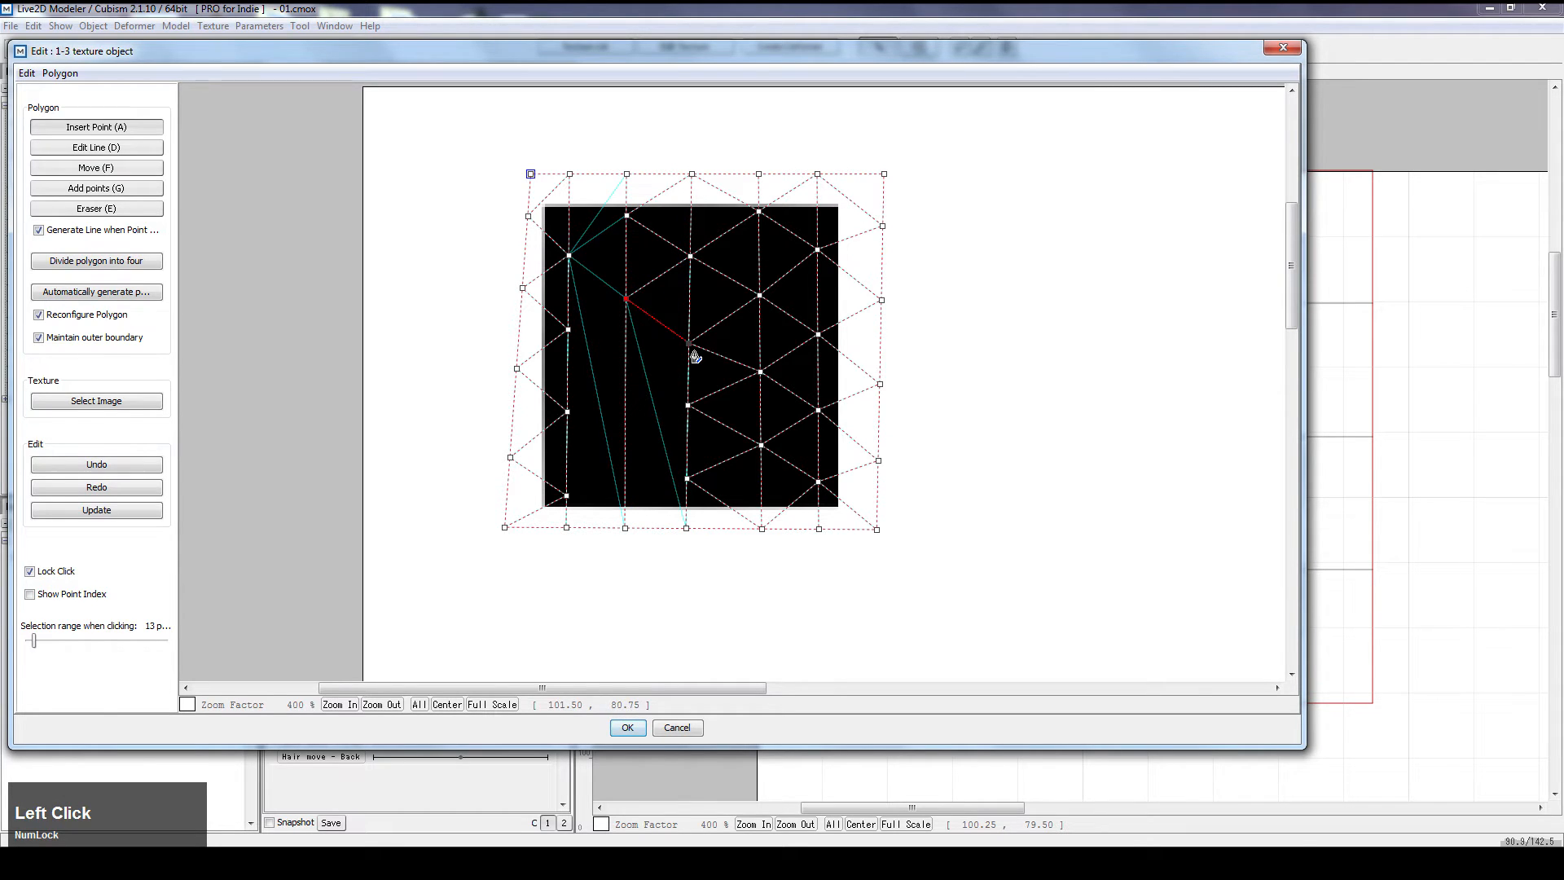
{"action": "left_click", "coordinate": [690, 349]}
{"action": "left_click", "coordinate": [626, 377]}
{"action": "left_click", "coordinate": [689, 407]}
{"action": "left_click", "coordinate": [626, 442]}
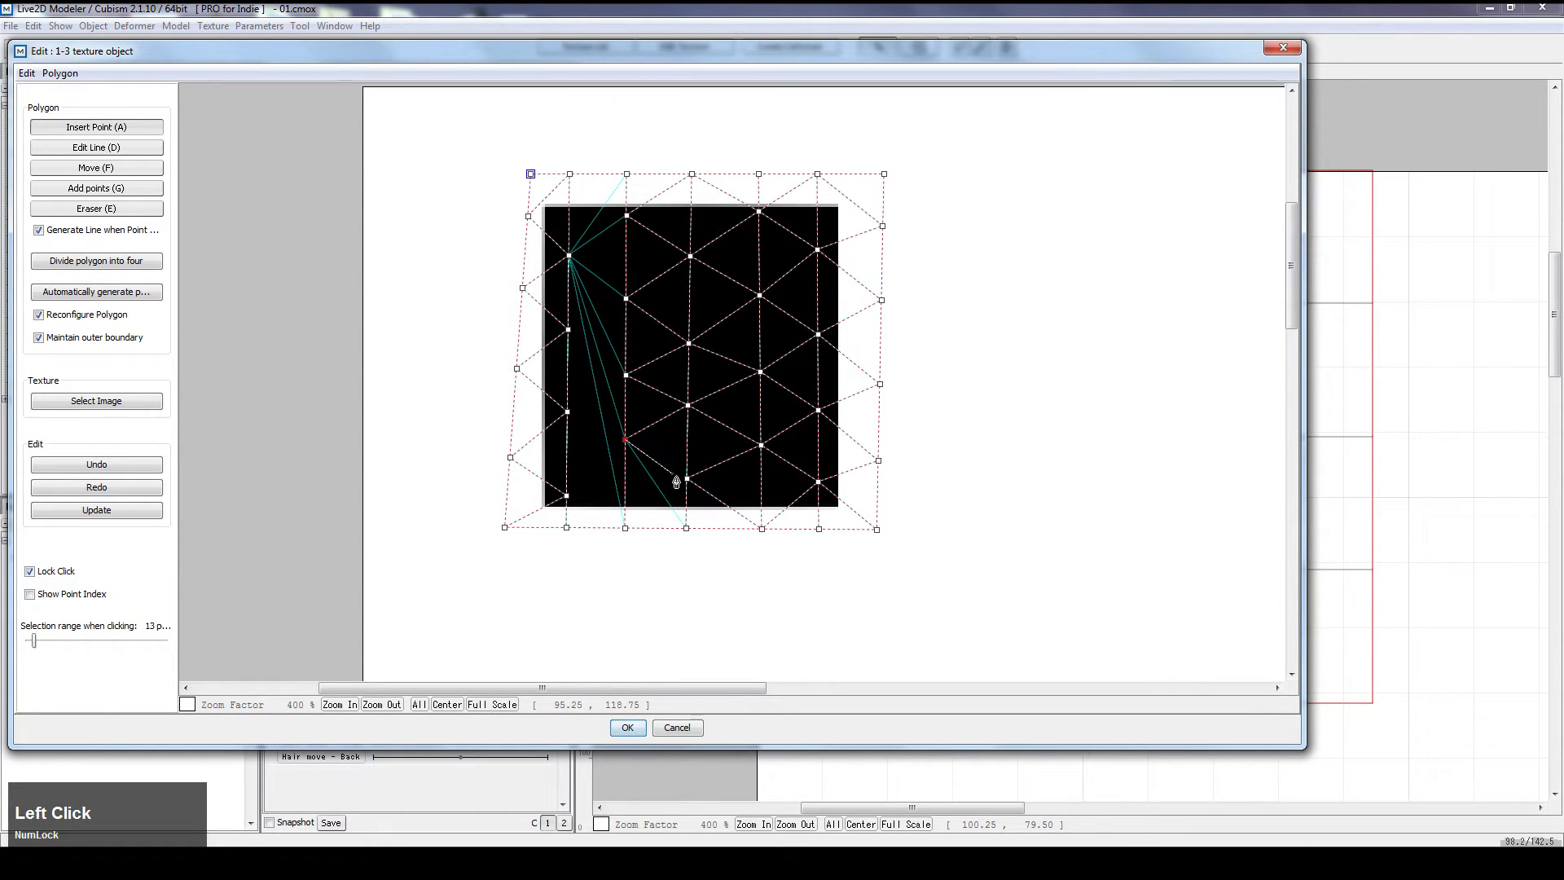
{"action": "left_click", "coordinate": [687, 479]}
{"action": "left_click", "coordinate": [625, 527]}
Connect the existing points of the left vertical line and the adjacent inner line in a zigzag from bottom to top
{"action": "left_click", "coordinate": [566, 495]}
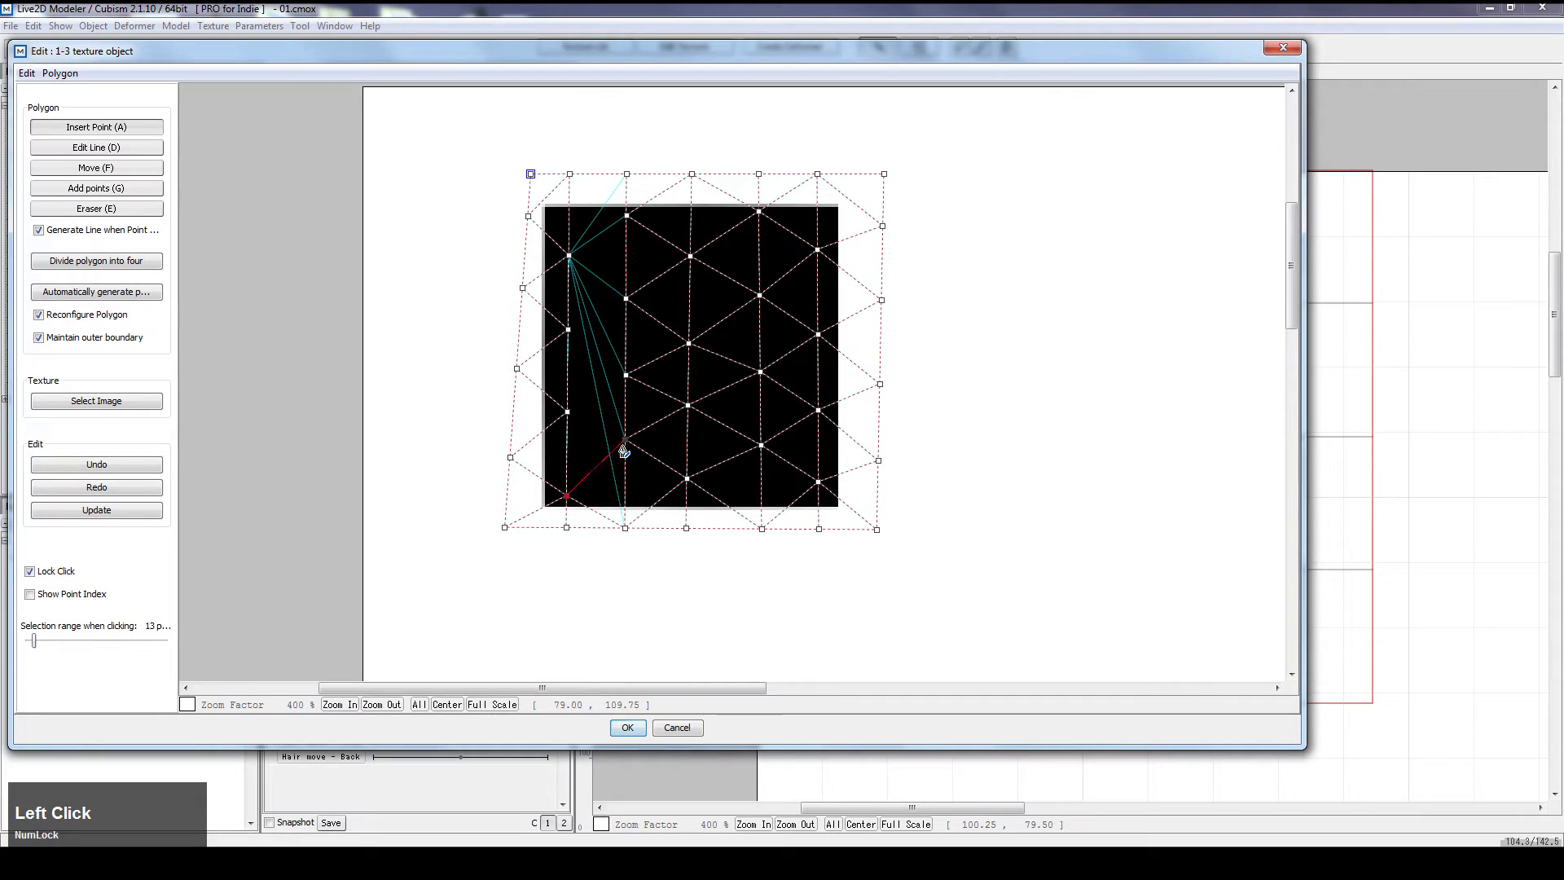
{"action": "left_click", "coordinate": [624, 440]}
{"action": "left_click", "coordinate": [567, 412]}
{"action": "left_click", "coordinate": [626, 375]}
{"action": "left_click", "coordinate": [568, 329]}
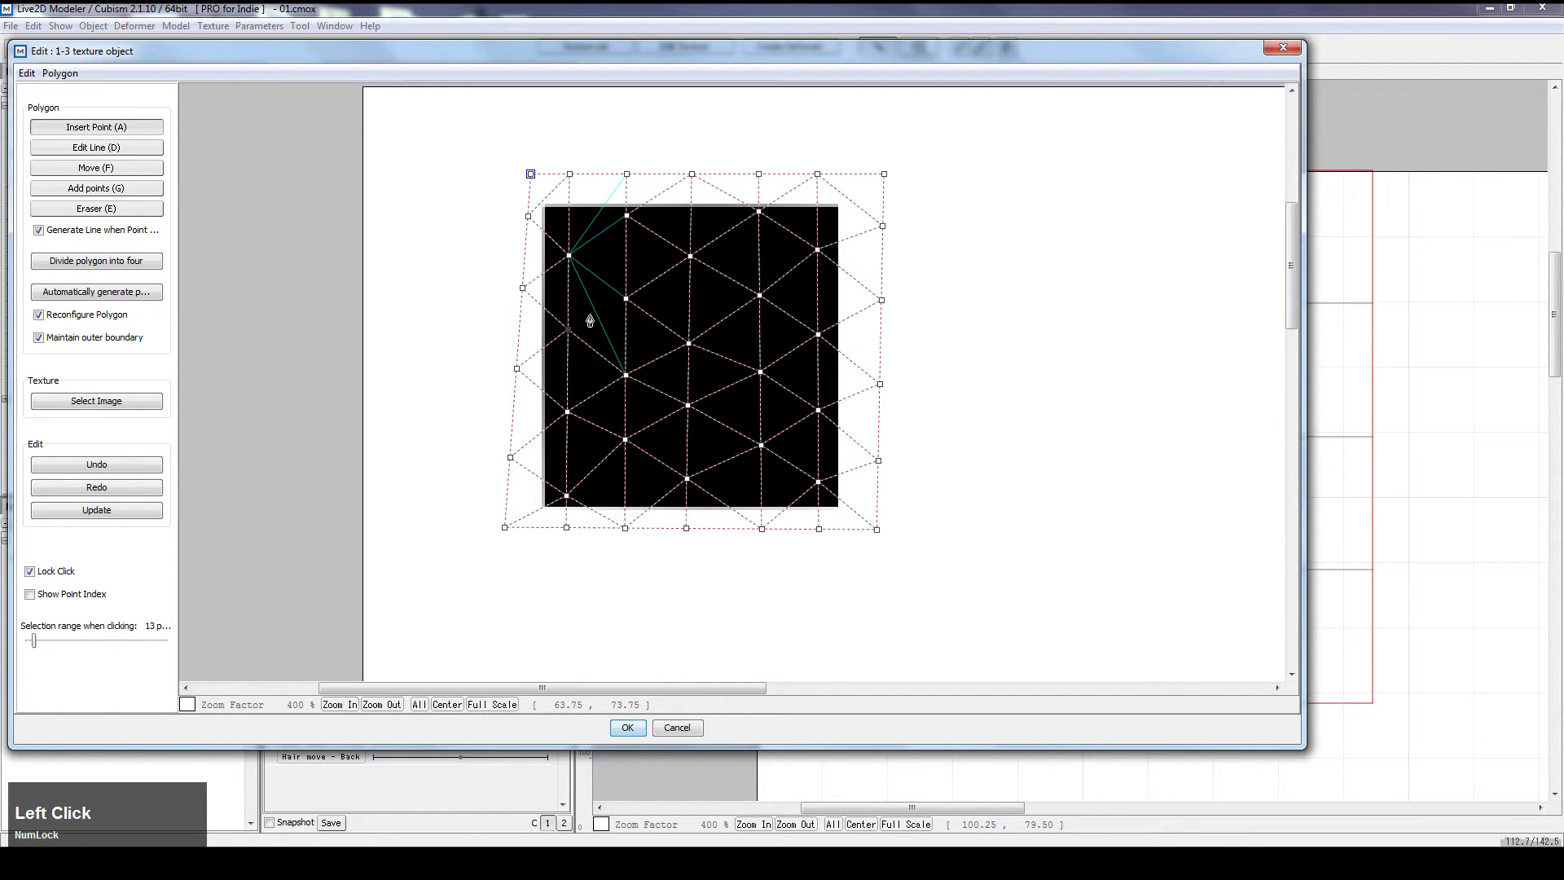
{"action": "left_click", "coordinate": [626, 298]}
{"action": "left_click", "coordinate": [568, 256]}
{"action": "left_click", "coordinate": [626, 216]}
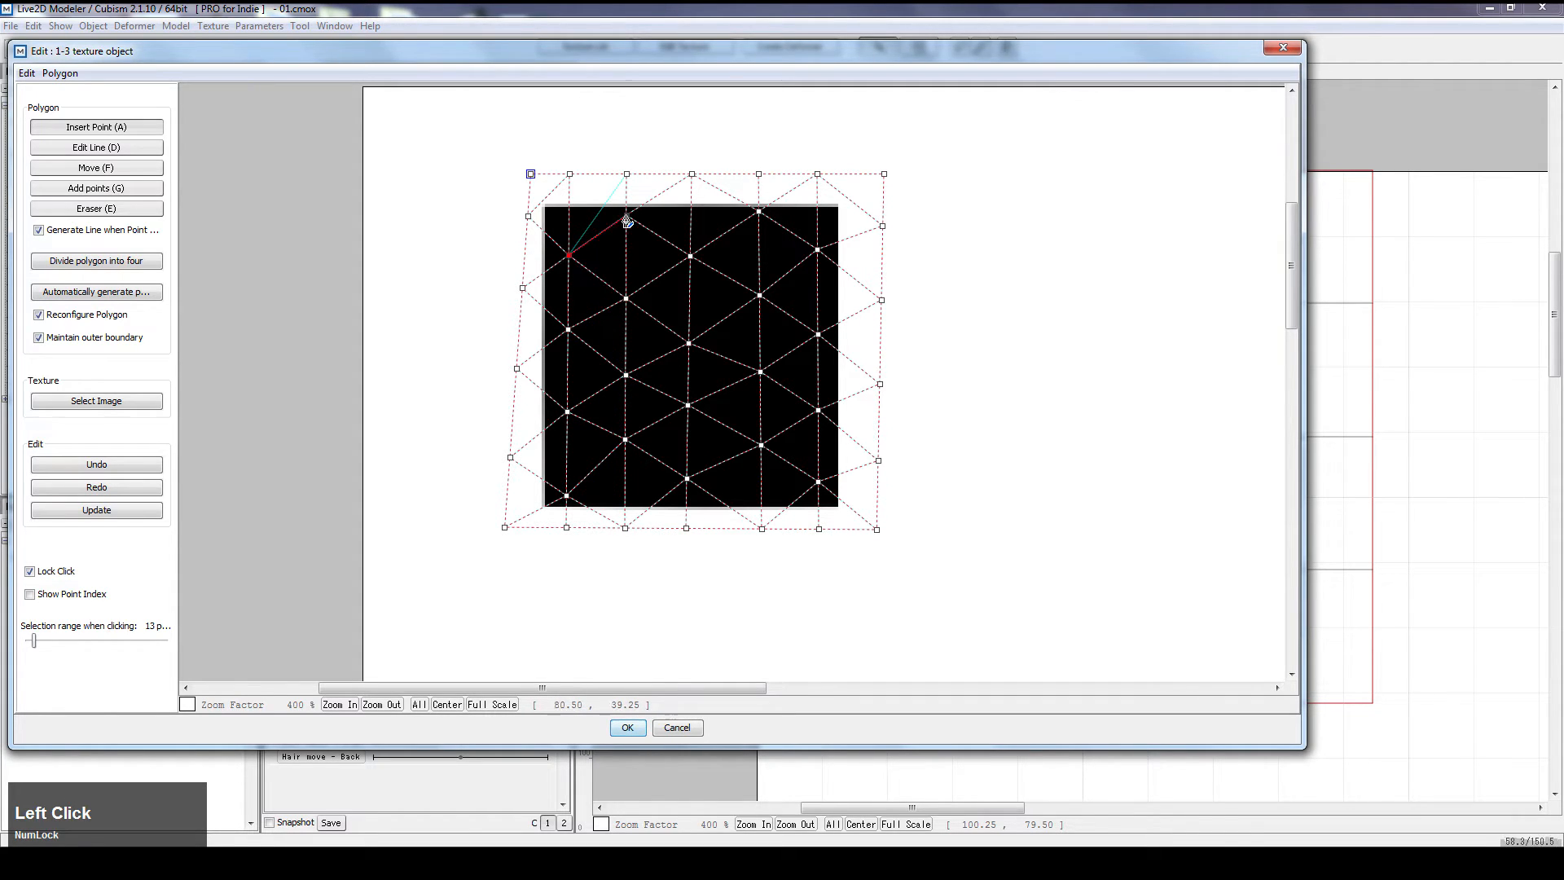
{"action": "left_click", "coordinate": [570, 174]}
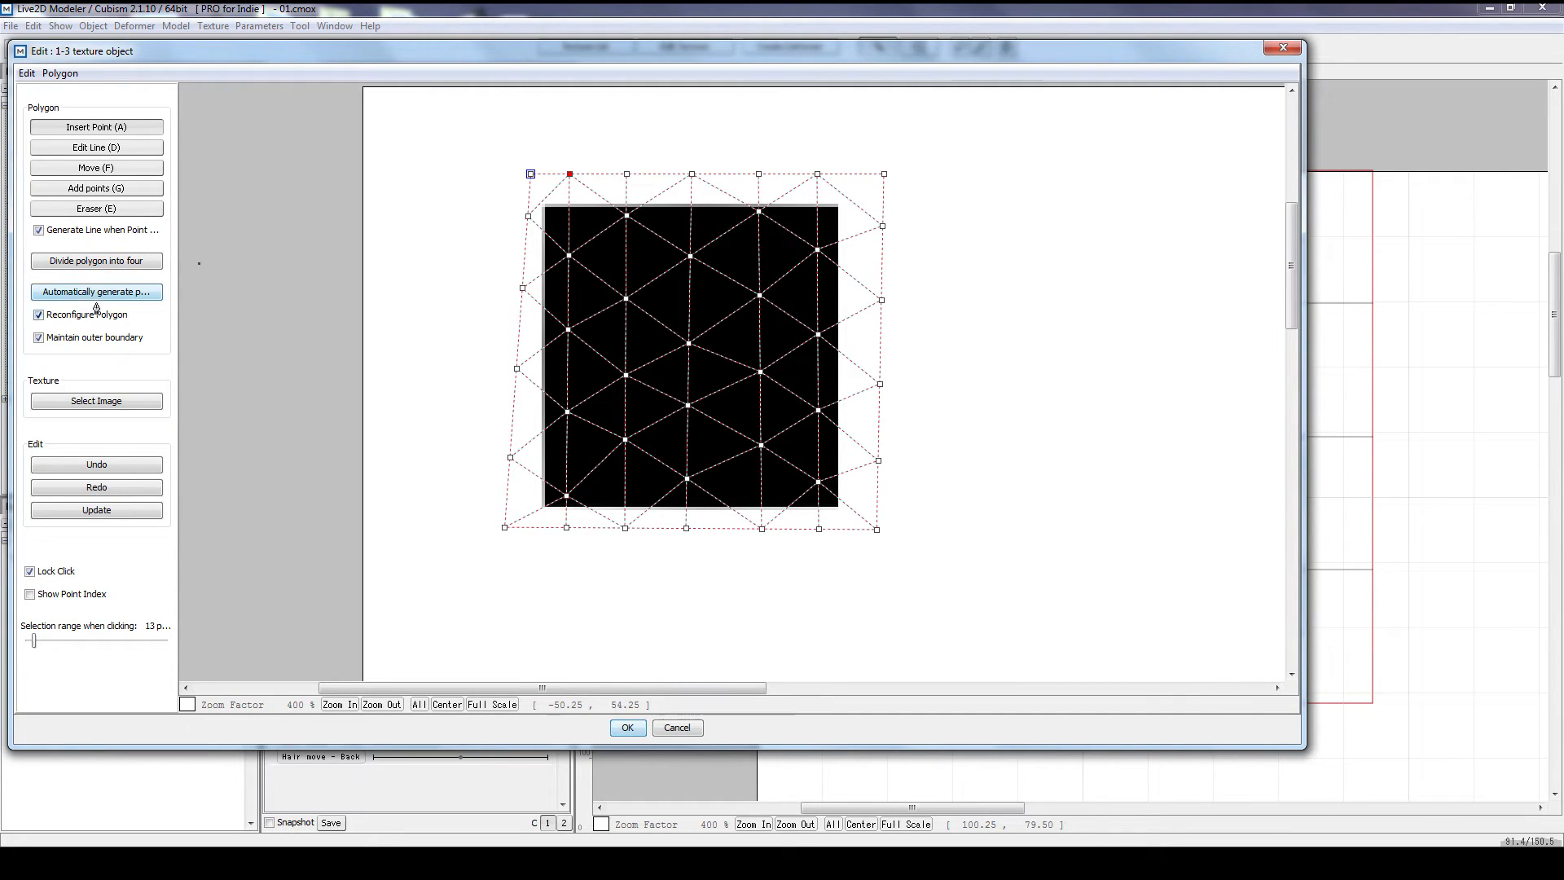
Try dividing every polygon of the mesh into four, and undo the division
{"action": "left_click", "coordinate": [88, 262]}
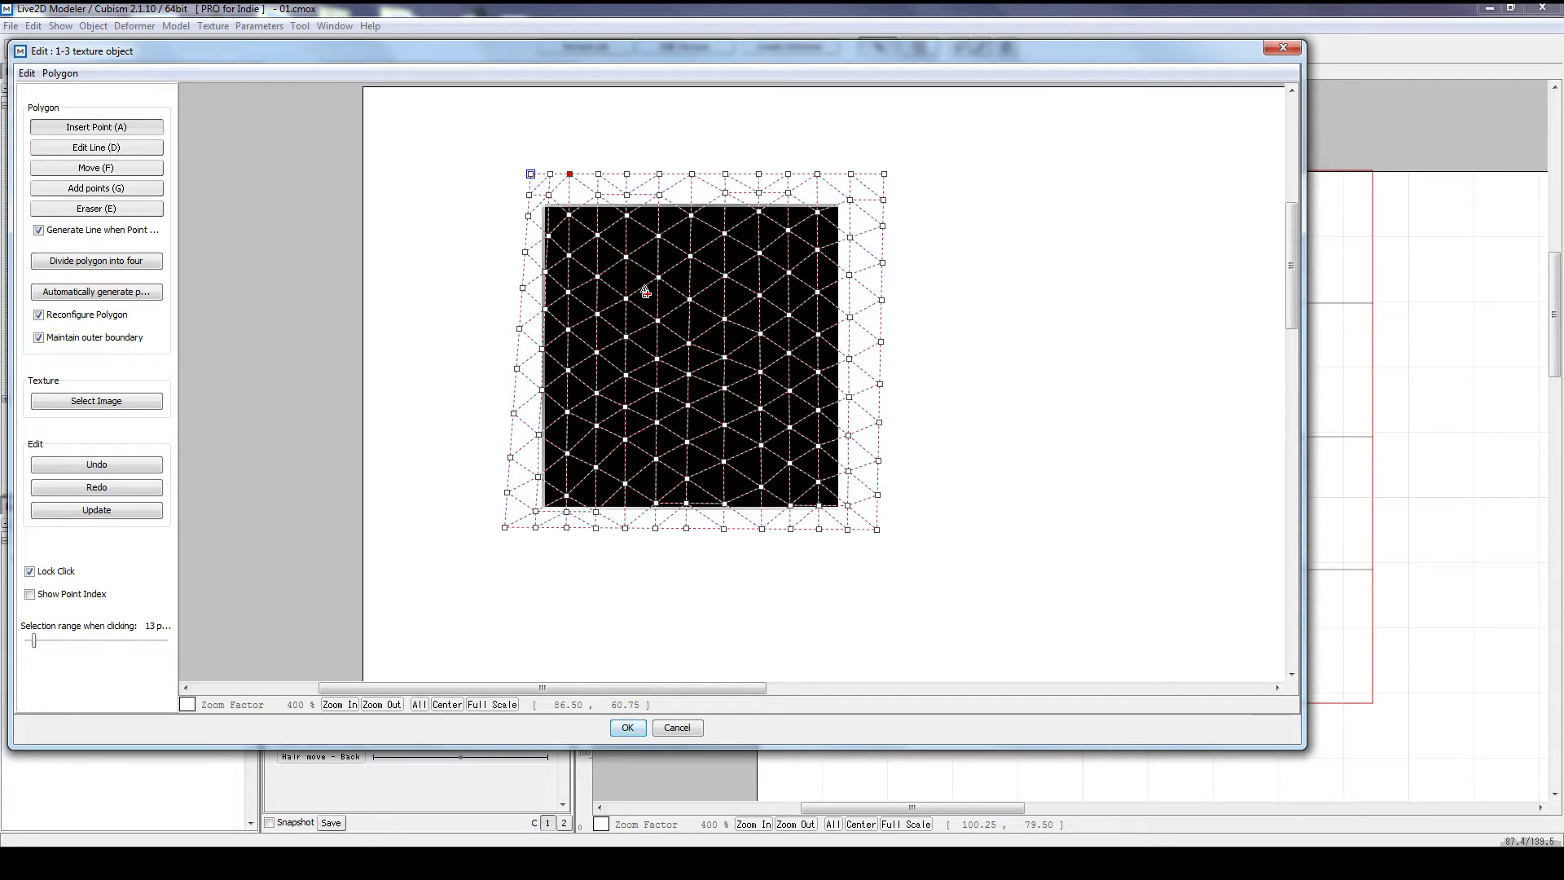
{"action": "key", "text": "z"}
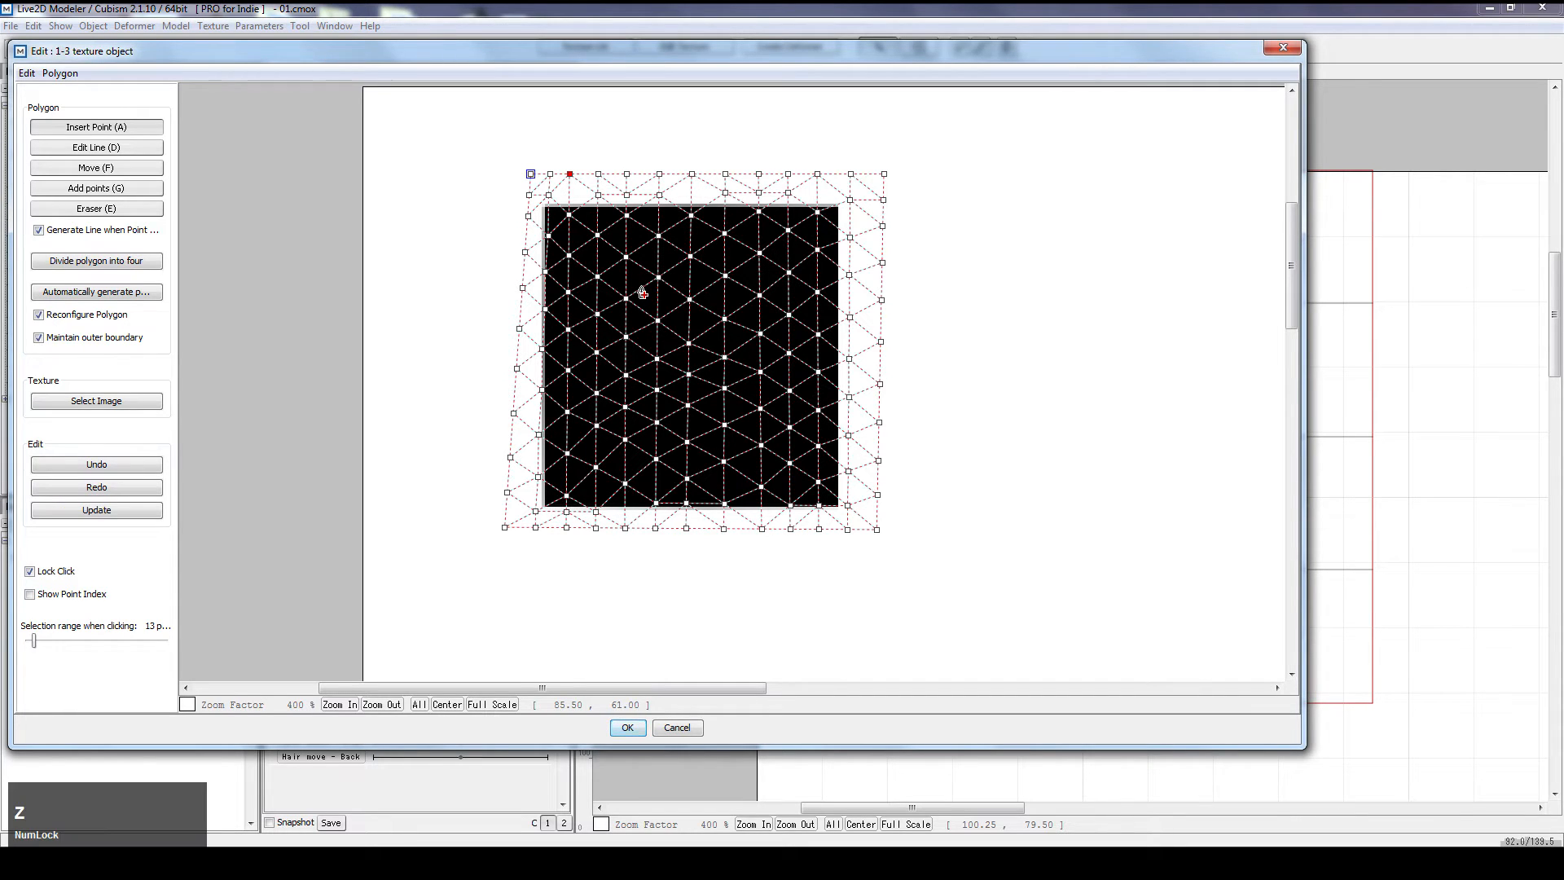
{"action": "key", "text": "ctrl+z"}
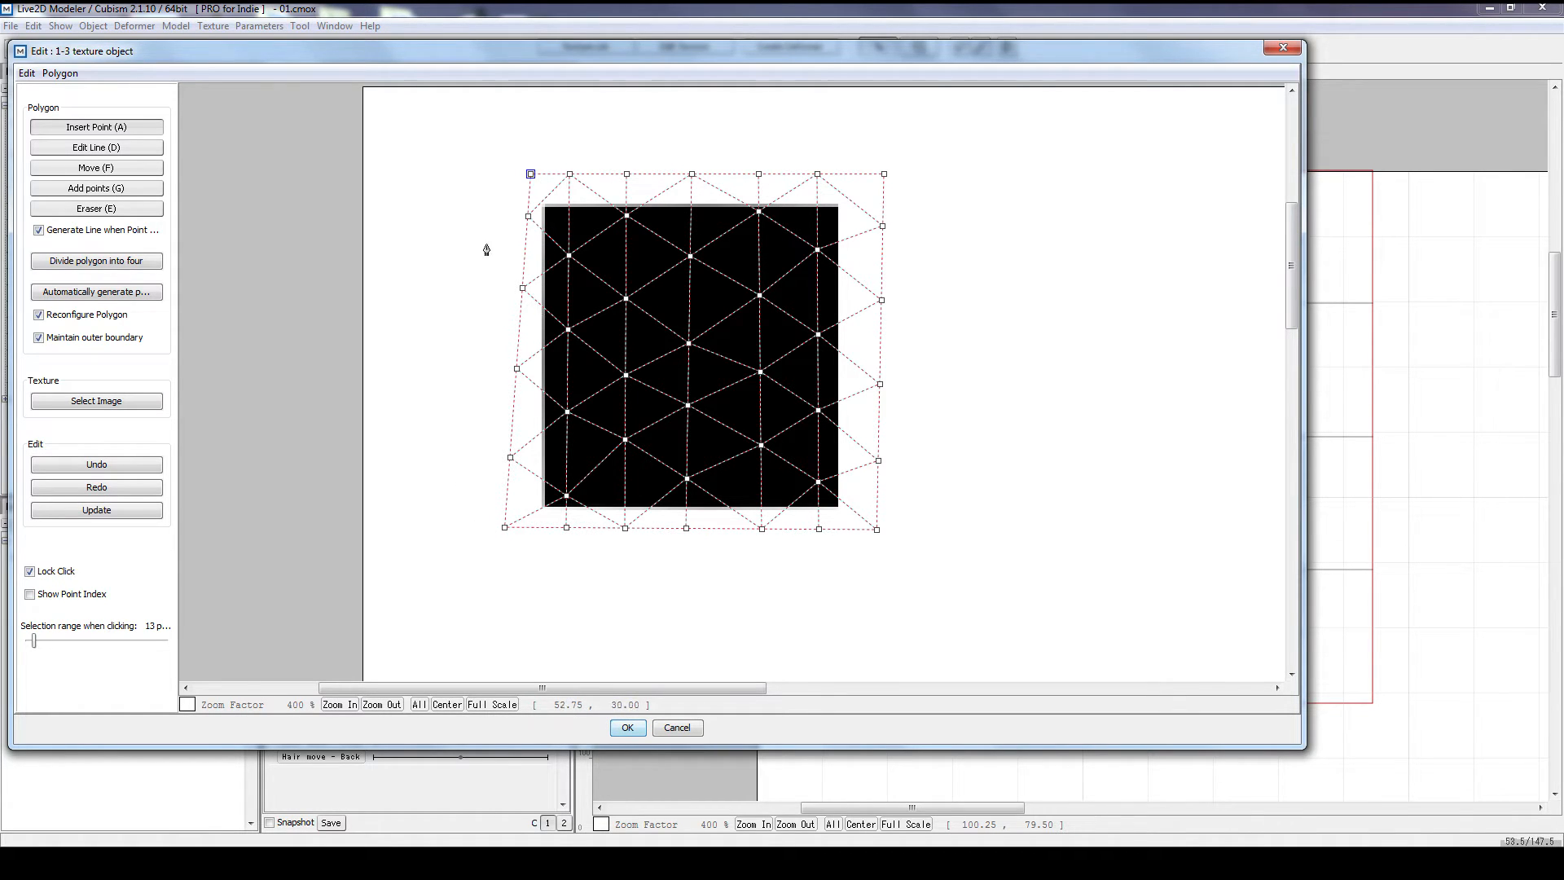
Apply the completed triangle mesh to the Black Square and close the mesh editor
{"action": "left_click", "coordinate": [628, 728]}
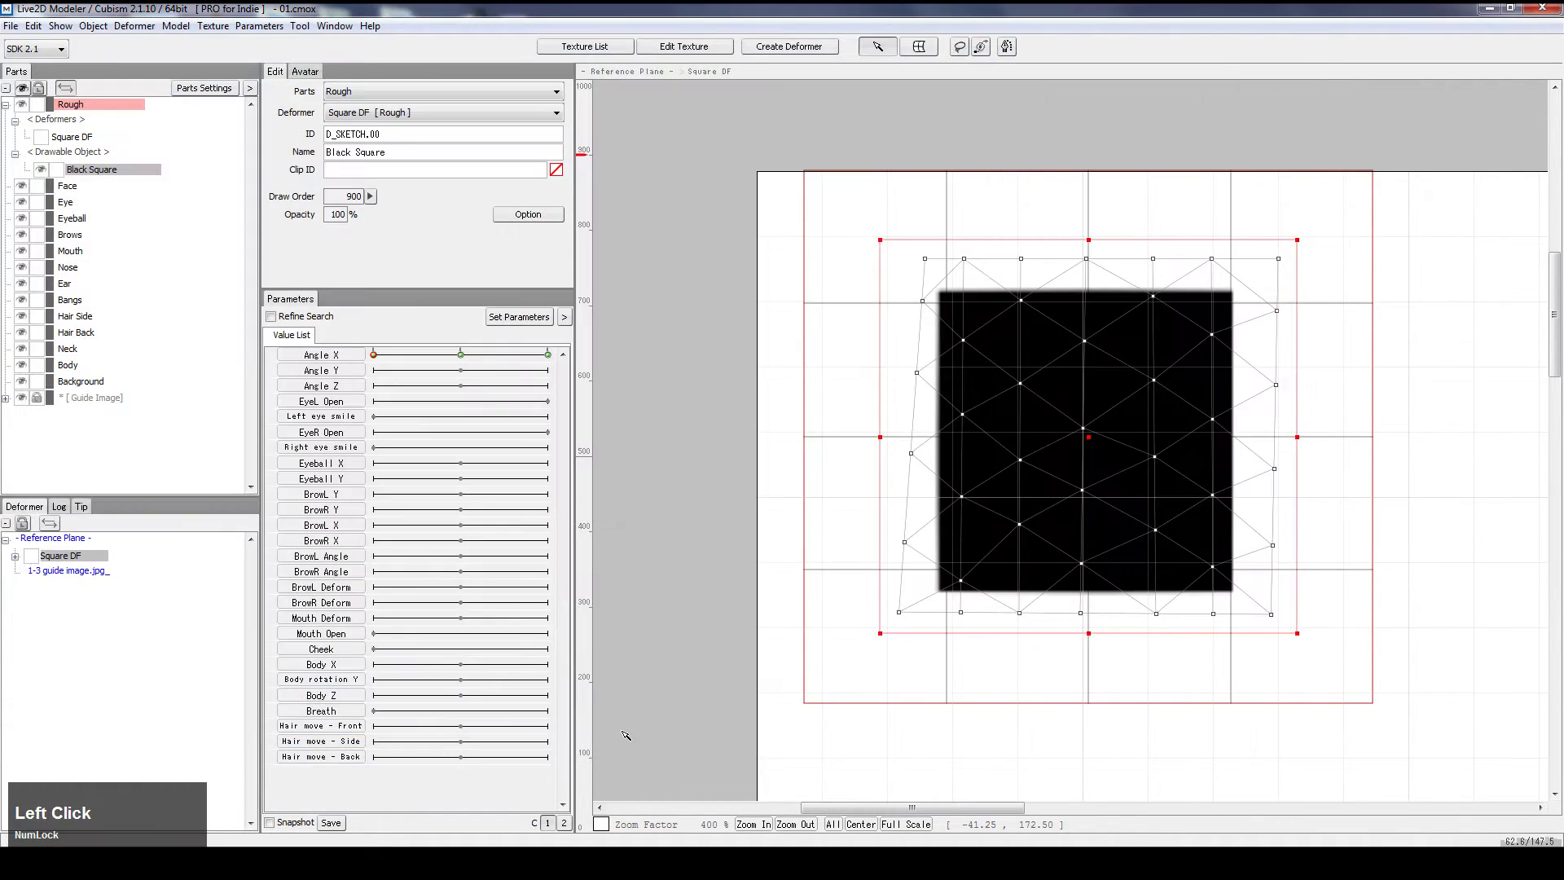
Preview the deformation of the Black Square between the Angle X keys and set Angle X to 0
{"action": "scroll", "coordinate": [1174, 470], "scroll_direction": "up", "scroll_amount": 1}
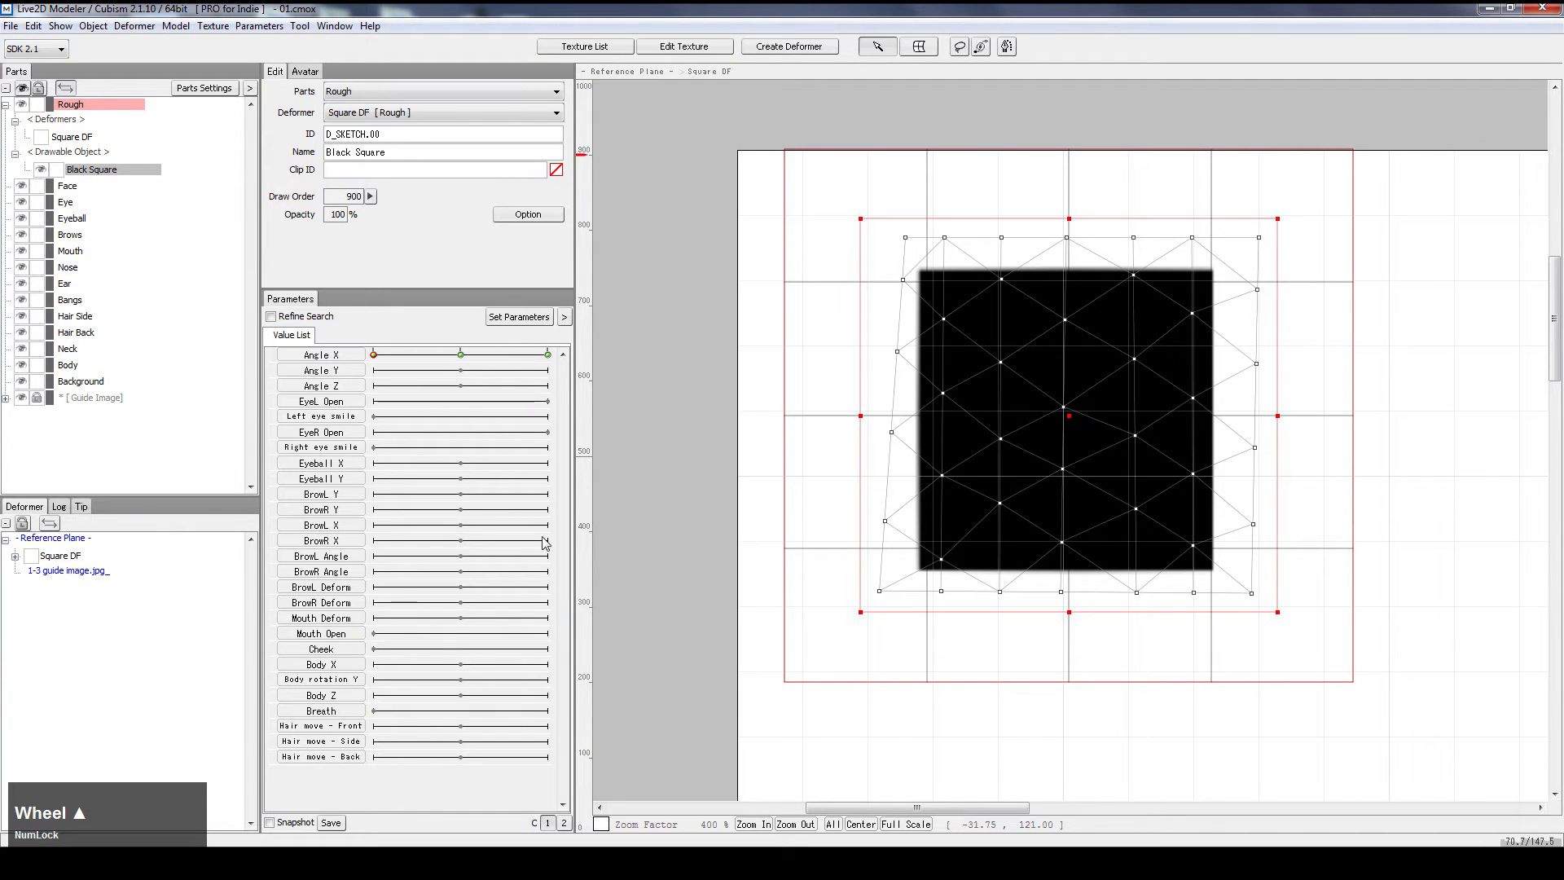
{"action": "left_click_drag", "start_coordinate": [923, 652], "coordinate": [893, 496]}
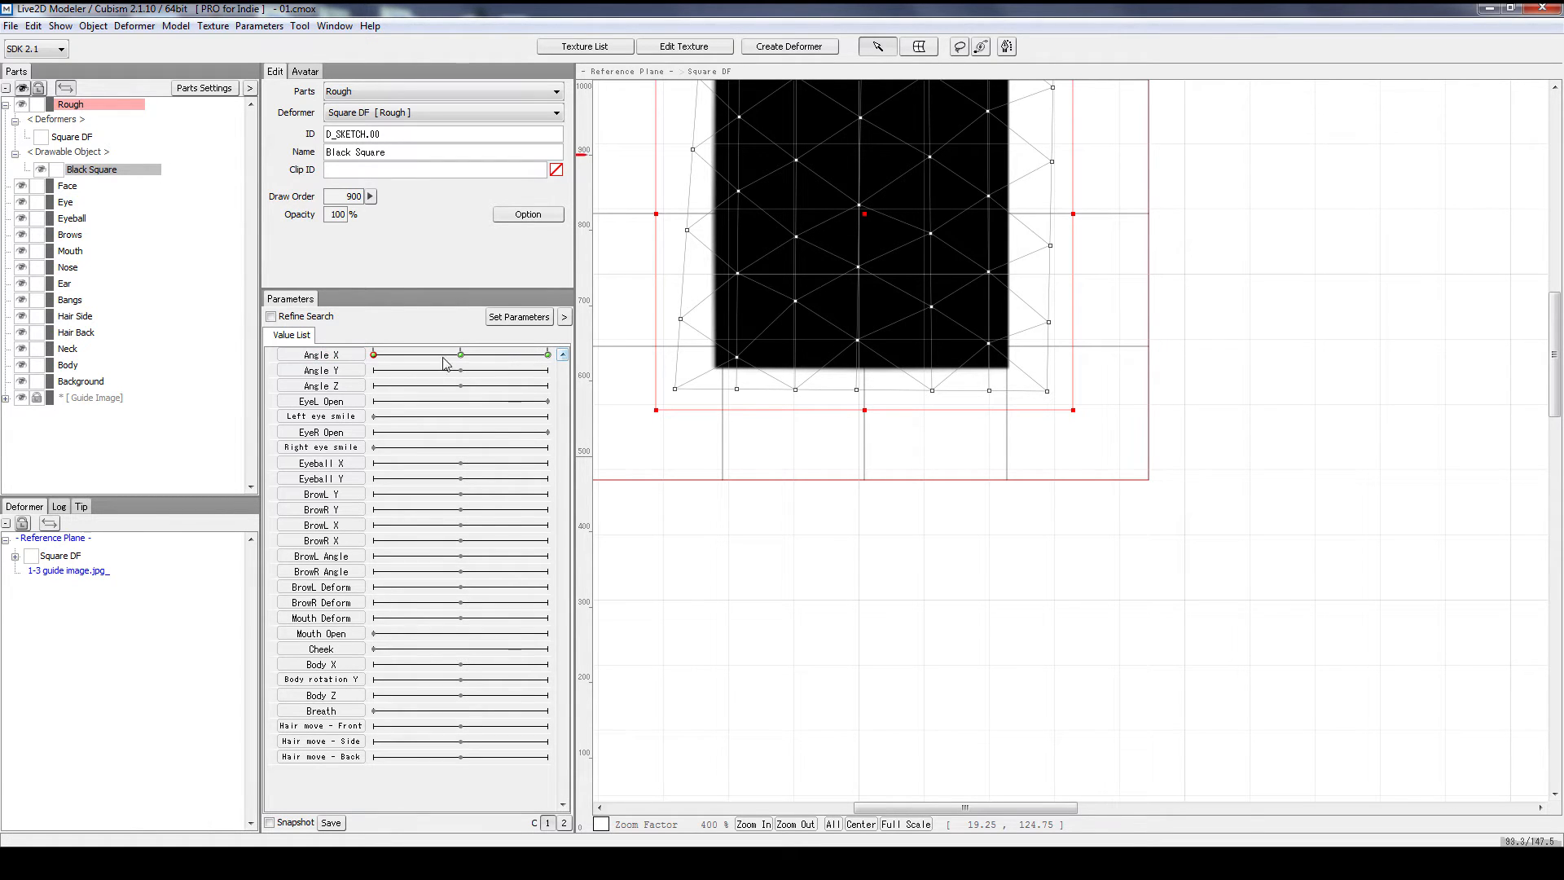
{"action": "scroll", "coordinate": [900, 379], "scroll_direction": "down", "scroll_amount": 1}
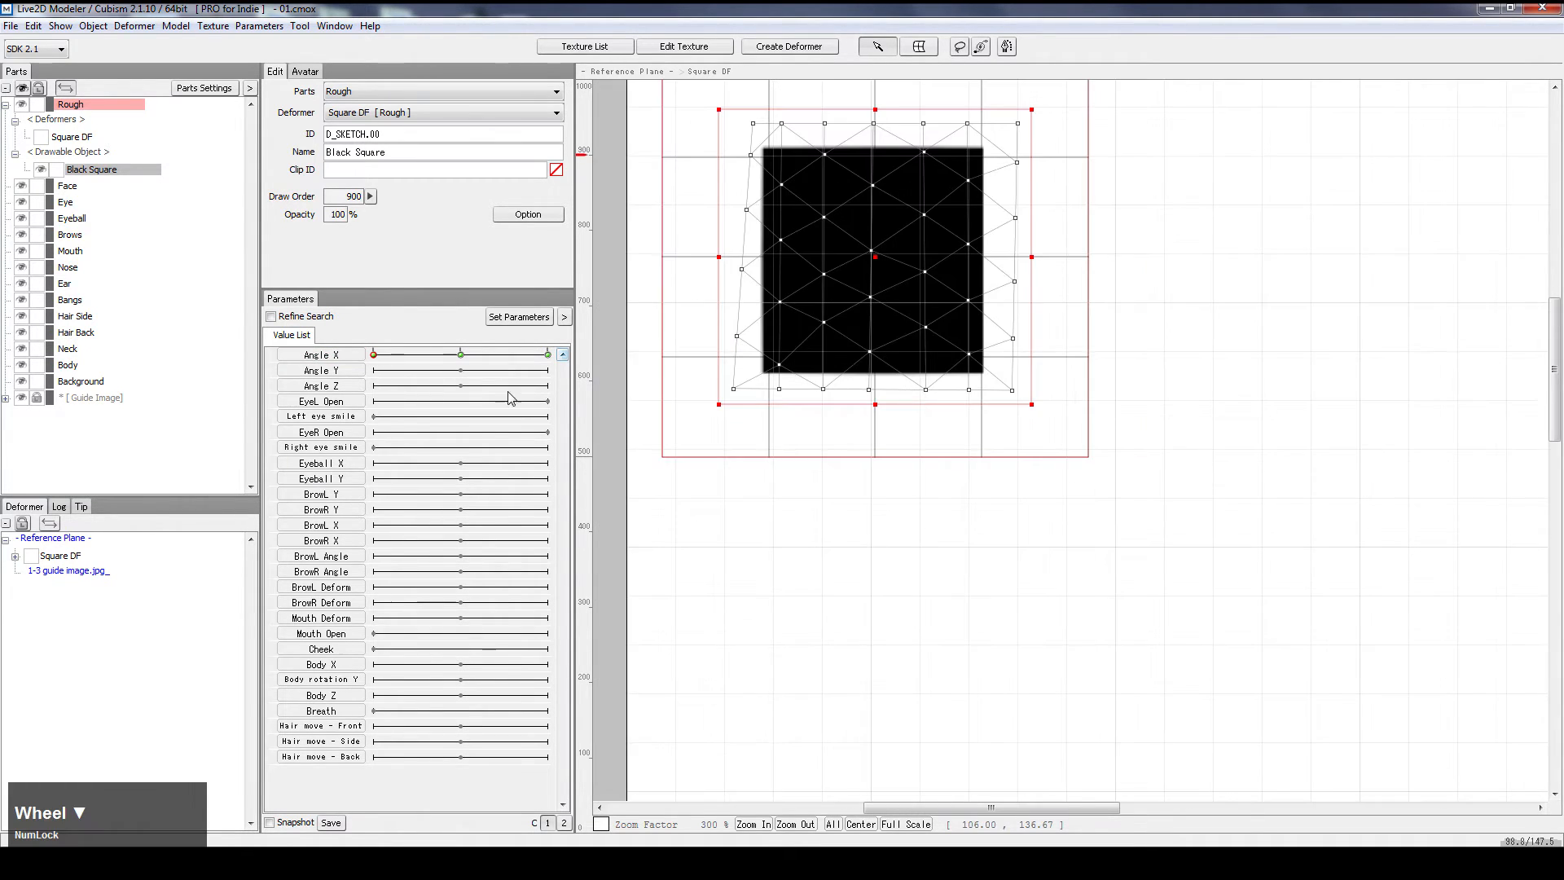
{"action": "left_click_drag", "start_coordinate": [422, 356], "coordinate": [412, 360]}
{"action": "left_click_drag", "start_coordinate": [411, 359], "coordinate": [422, 358]}
{"action": "left_click", "coordinate": [581, 334]}
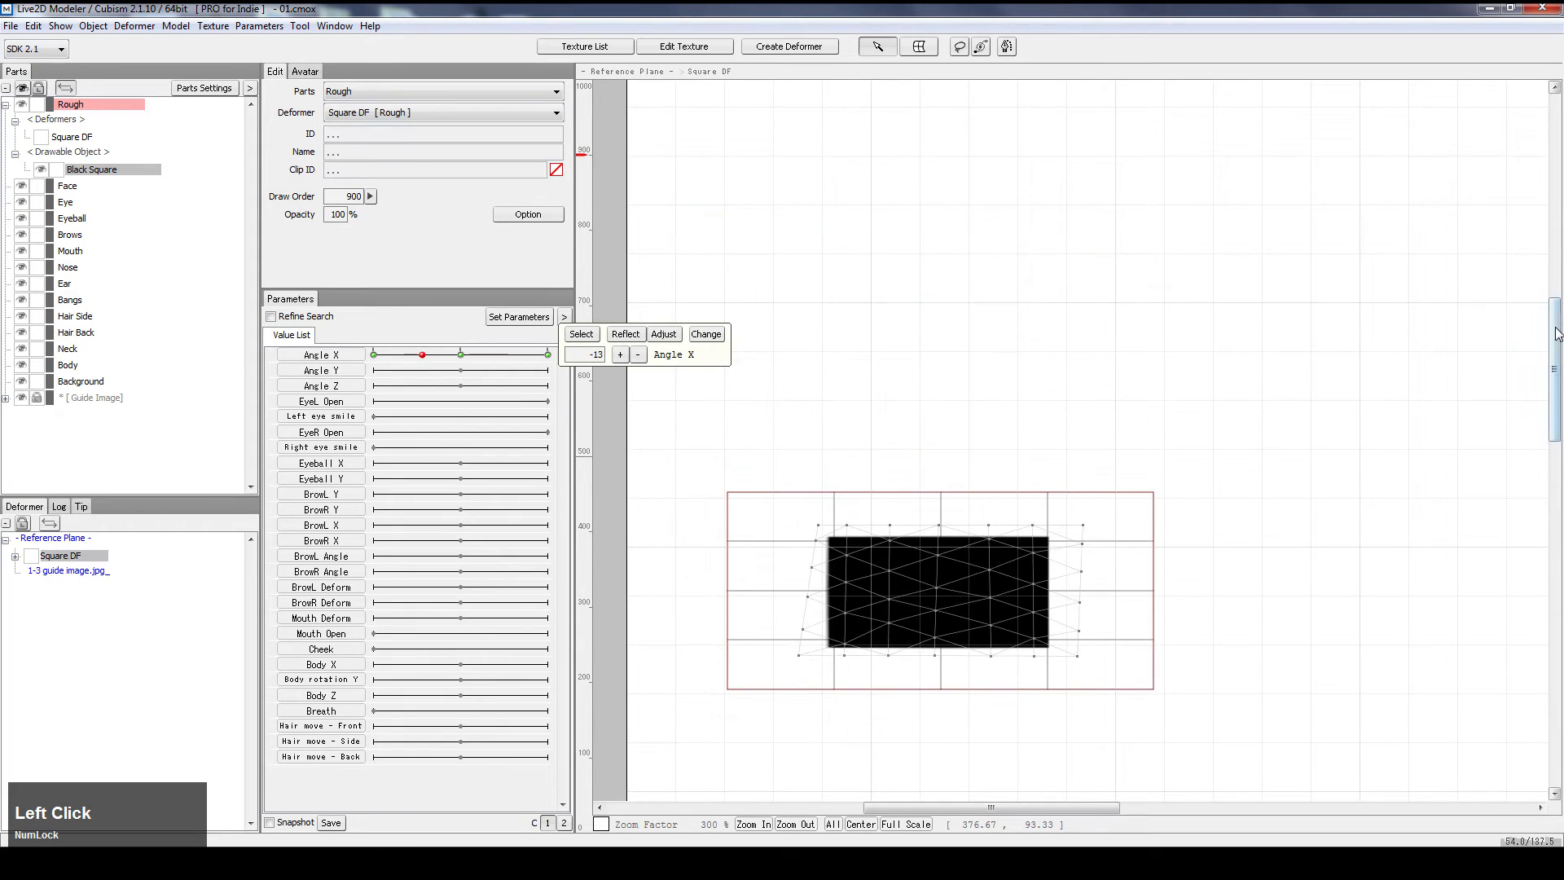
{"action": "left_click_drag", "start_coordinate": [1554, 347], "coordinate": [1554, 407]}
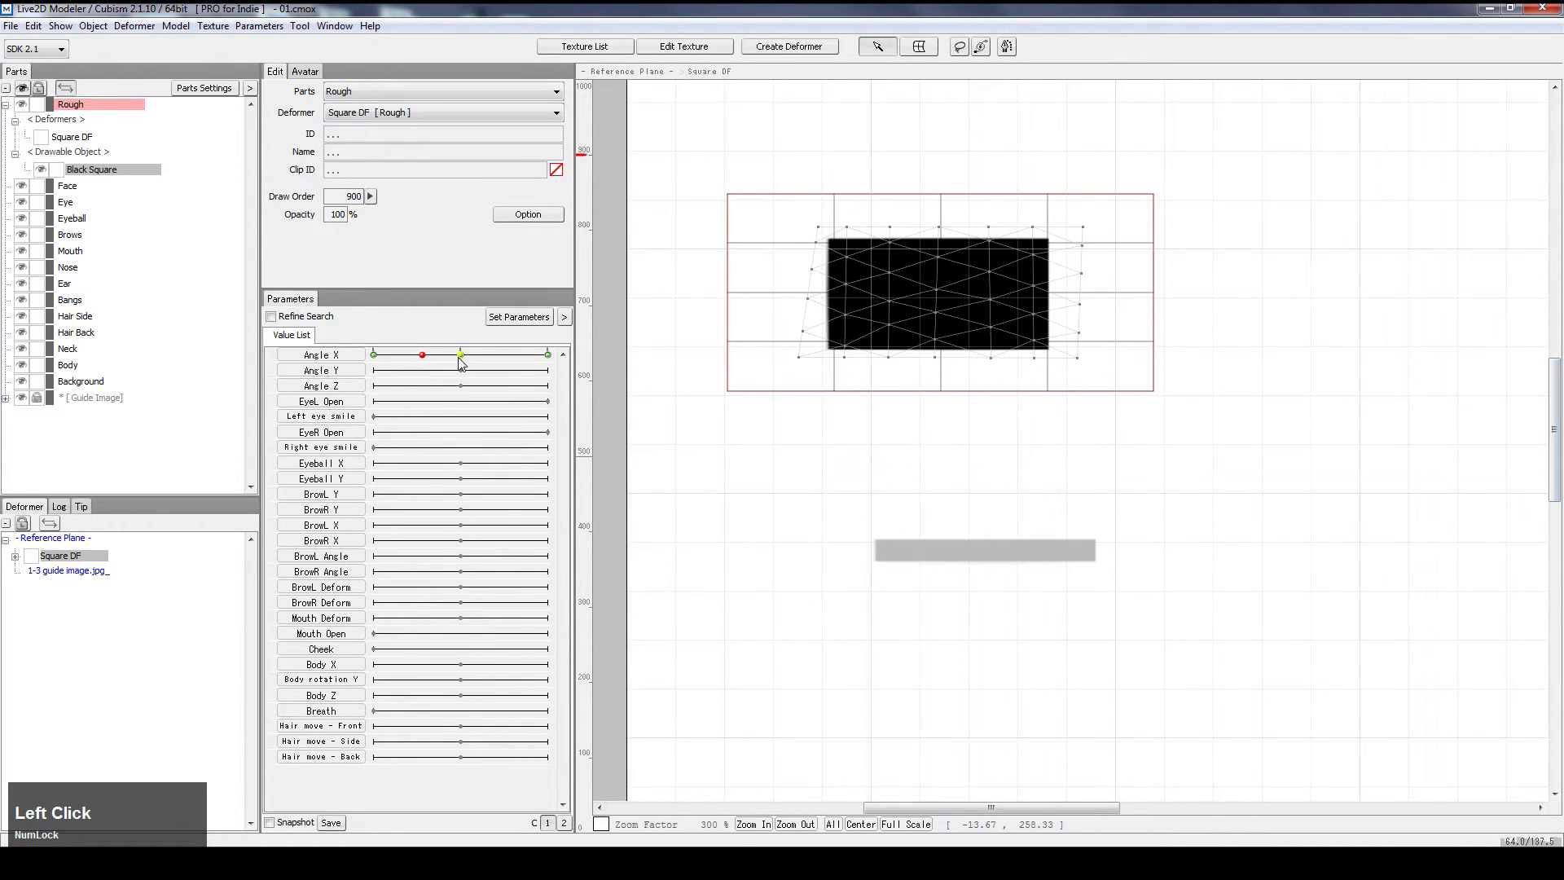
{"action": "mouse_move", "coordinate": [453, 359]}
{"action": "left_mouse_down"}
{"action": "mouse_move", "coordinate": [381, 368]}
{"action": "mouse_move", "coordinate": [443, 356]}
{"action": "left_mouse_up"}
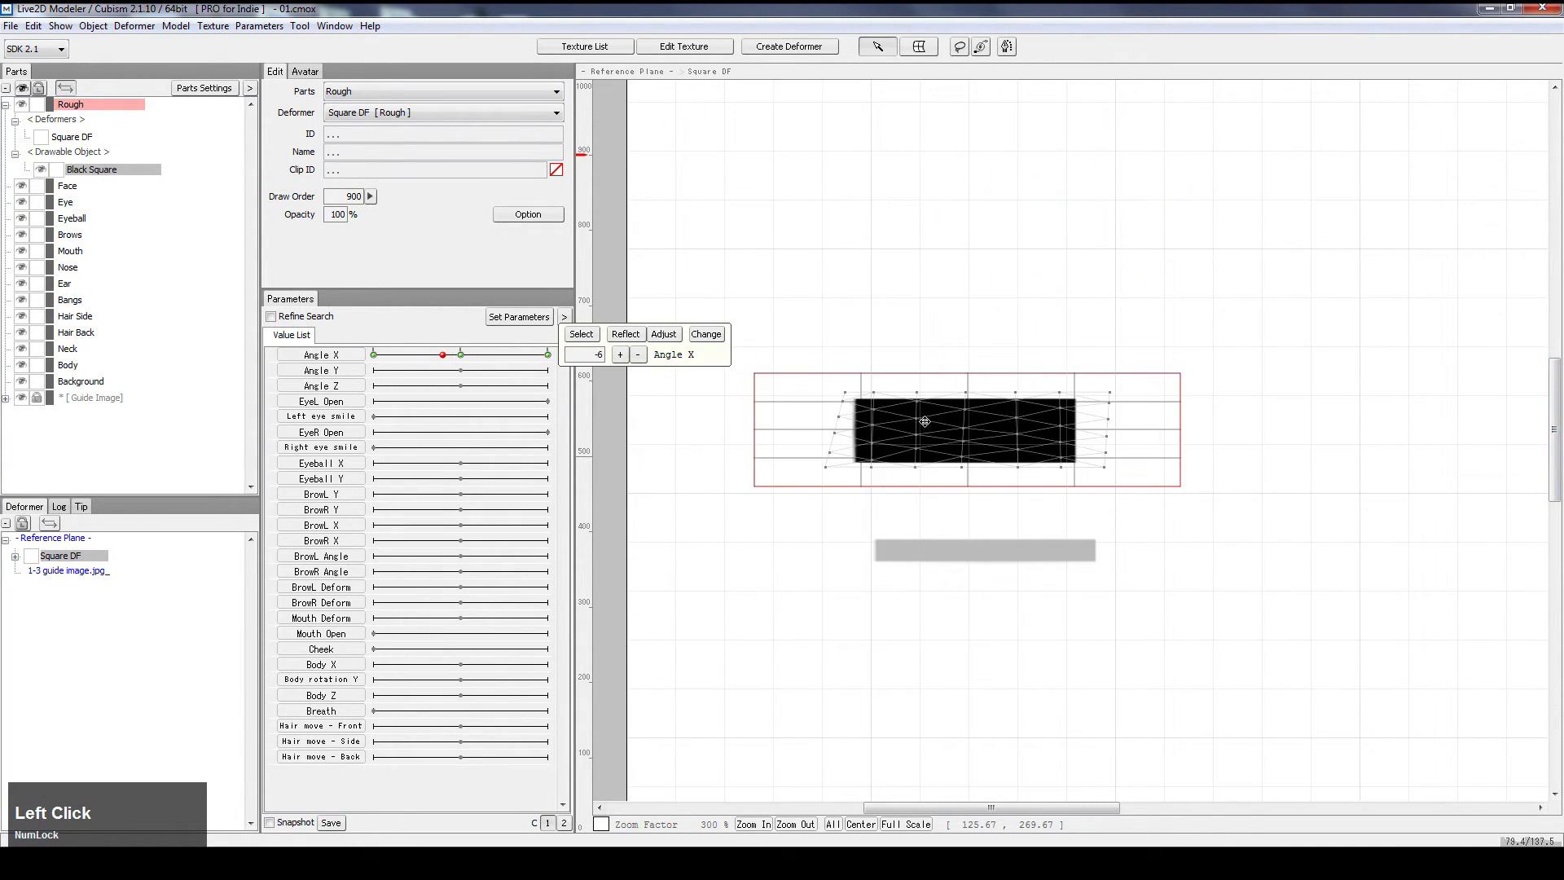
{"action": "right_click", "coordinate": [455, 368]}
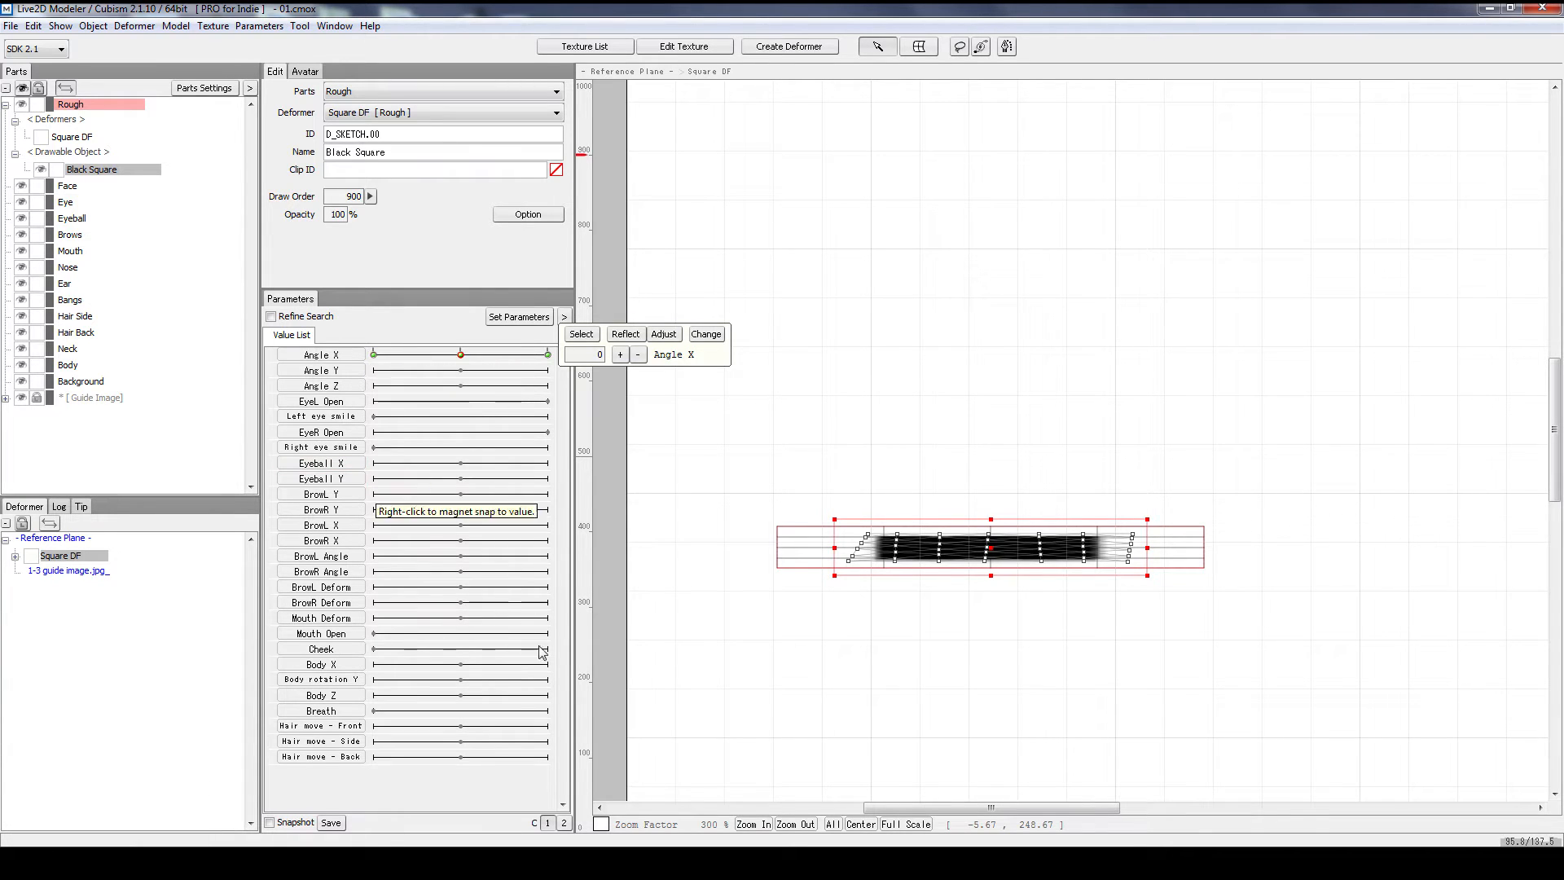
Try moving individual points of the first inner column at the compressed square's left end outward, and undo the moves
{"action": "scroll", "coordinate": [855, 576], "scroll_direction": "up", "scroll_amount": 5}
{"action": "left_click_drag", "start_coordinate": [1222, 513], "coordinate": [1076, 531]}
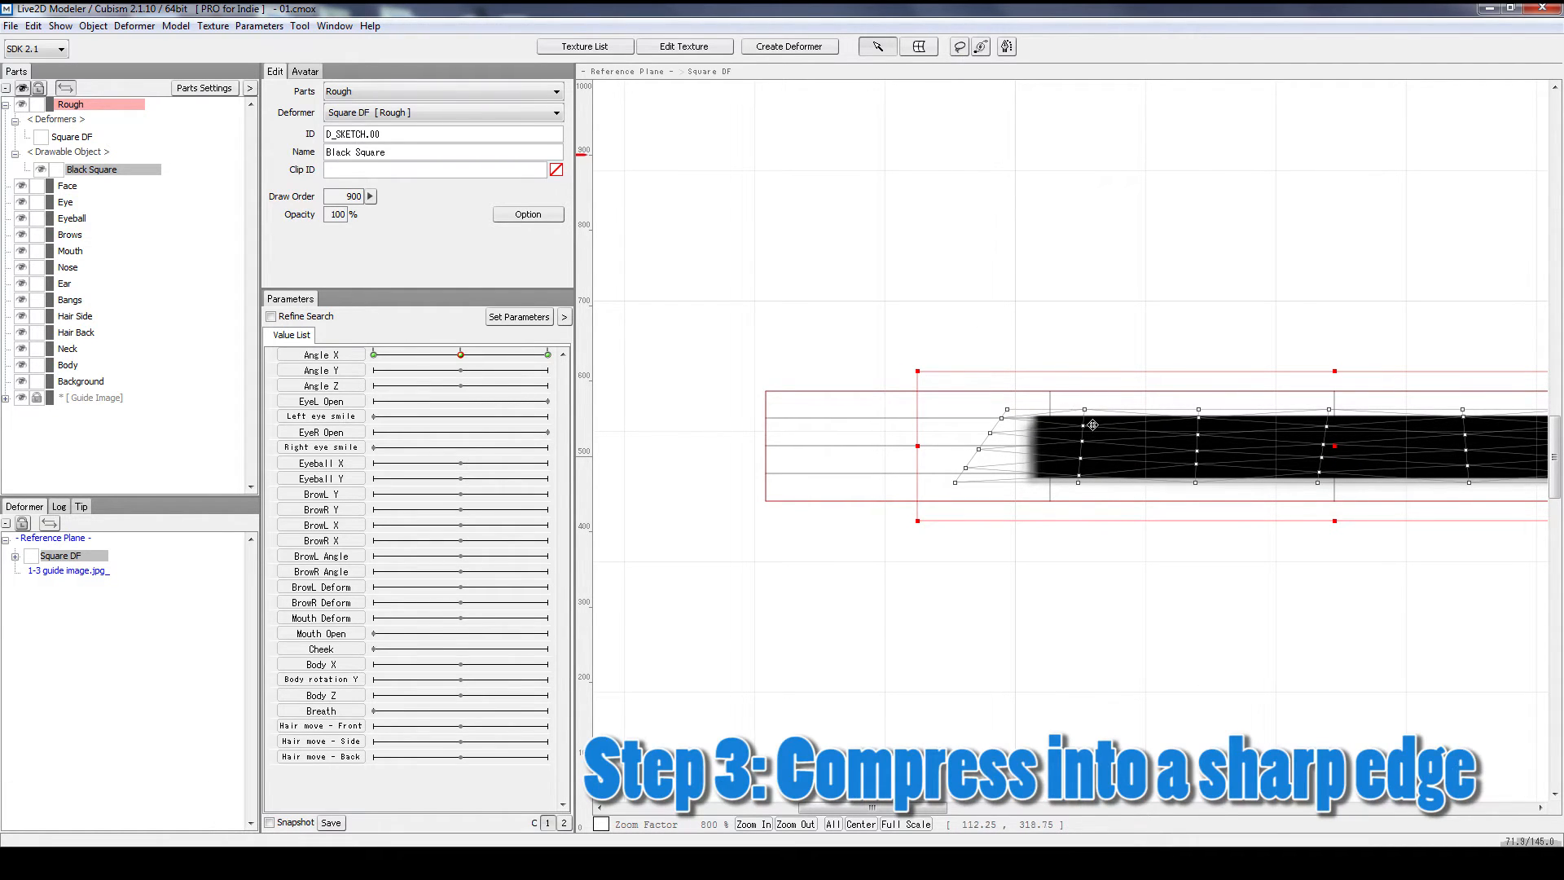
{"action": "left_click_drag", "start_coordinate": [1083, 426], "coordinate": [982, 487]}
{"action": "key", "text": "ctrl+z"}
{"action": "key", "text": "ctrl+z"}
{"action": "key", "text": "ctrl+z"}
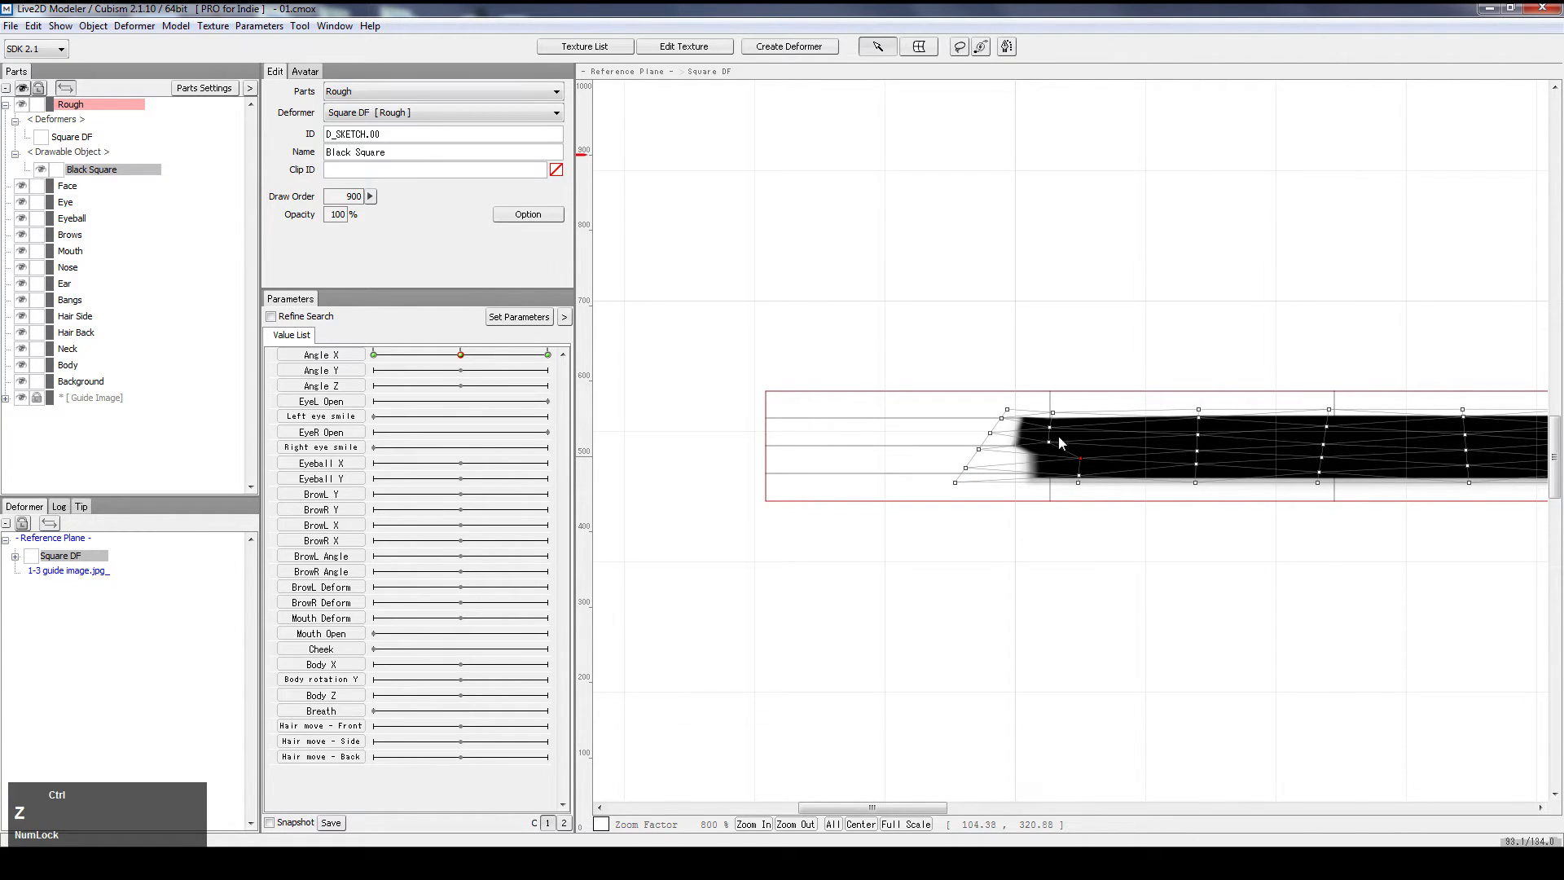
{"action": "key", "text": "ctrl+z"}
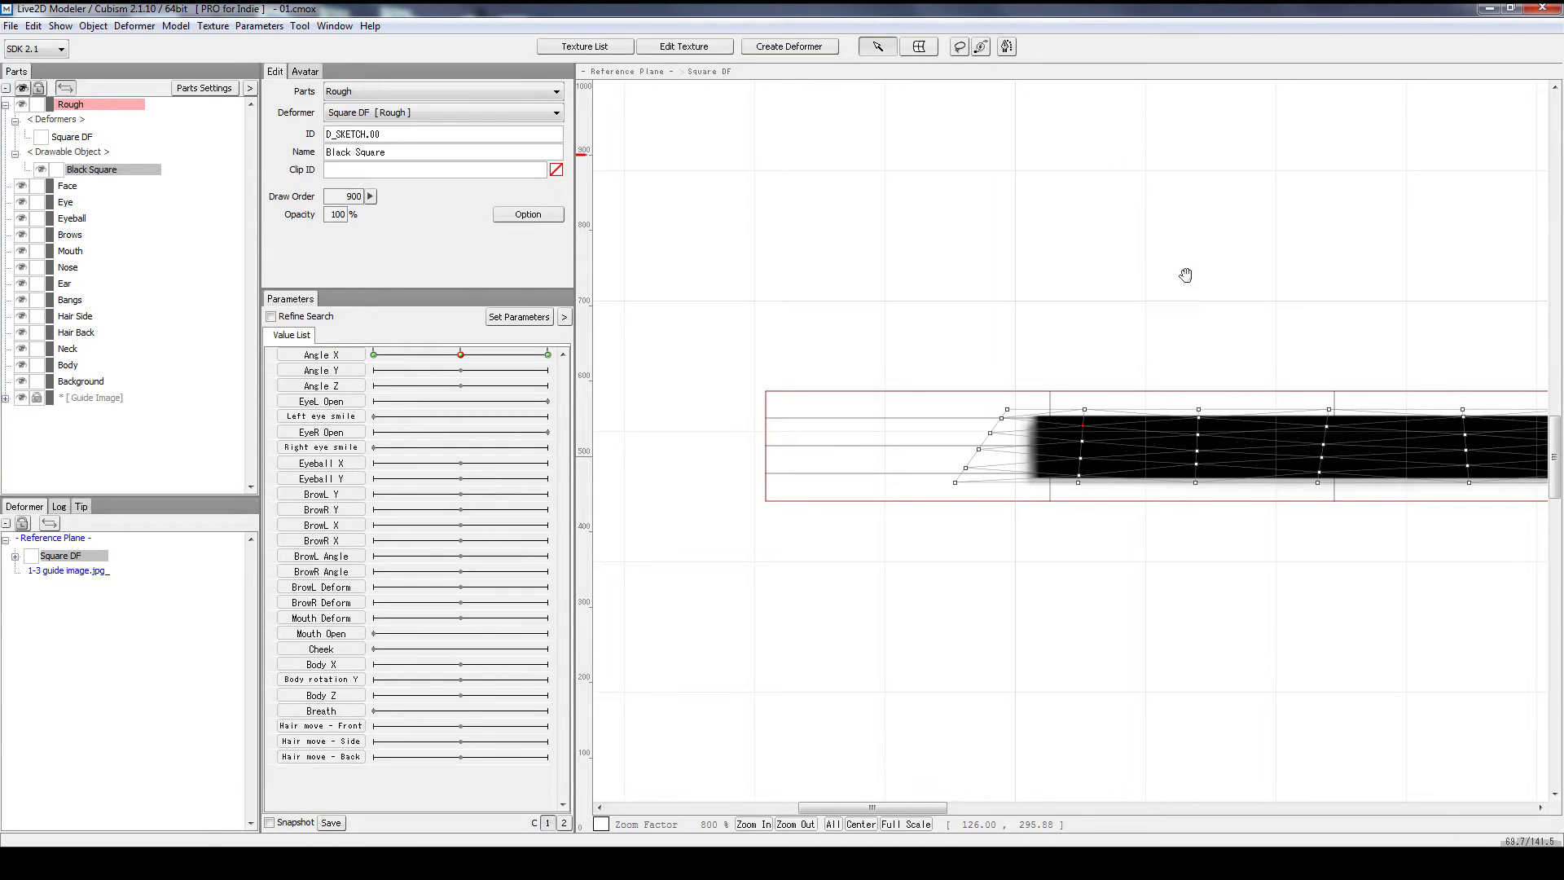
Use the Lasso tool to select the column of outer mesh points beyond the compressed square's left end
{"action": "key", "text": "space"}
{"action": "left_click_drag", "start_coordinate": [1181, 275], "coordinate": [978, 177]}
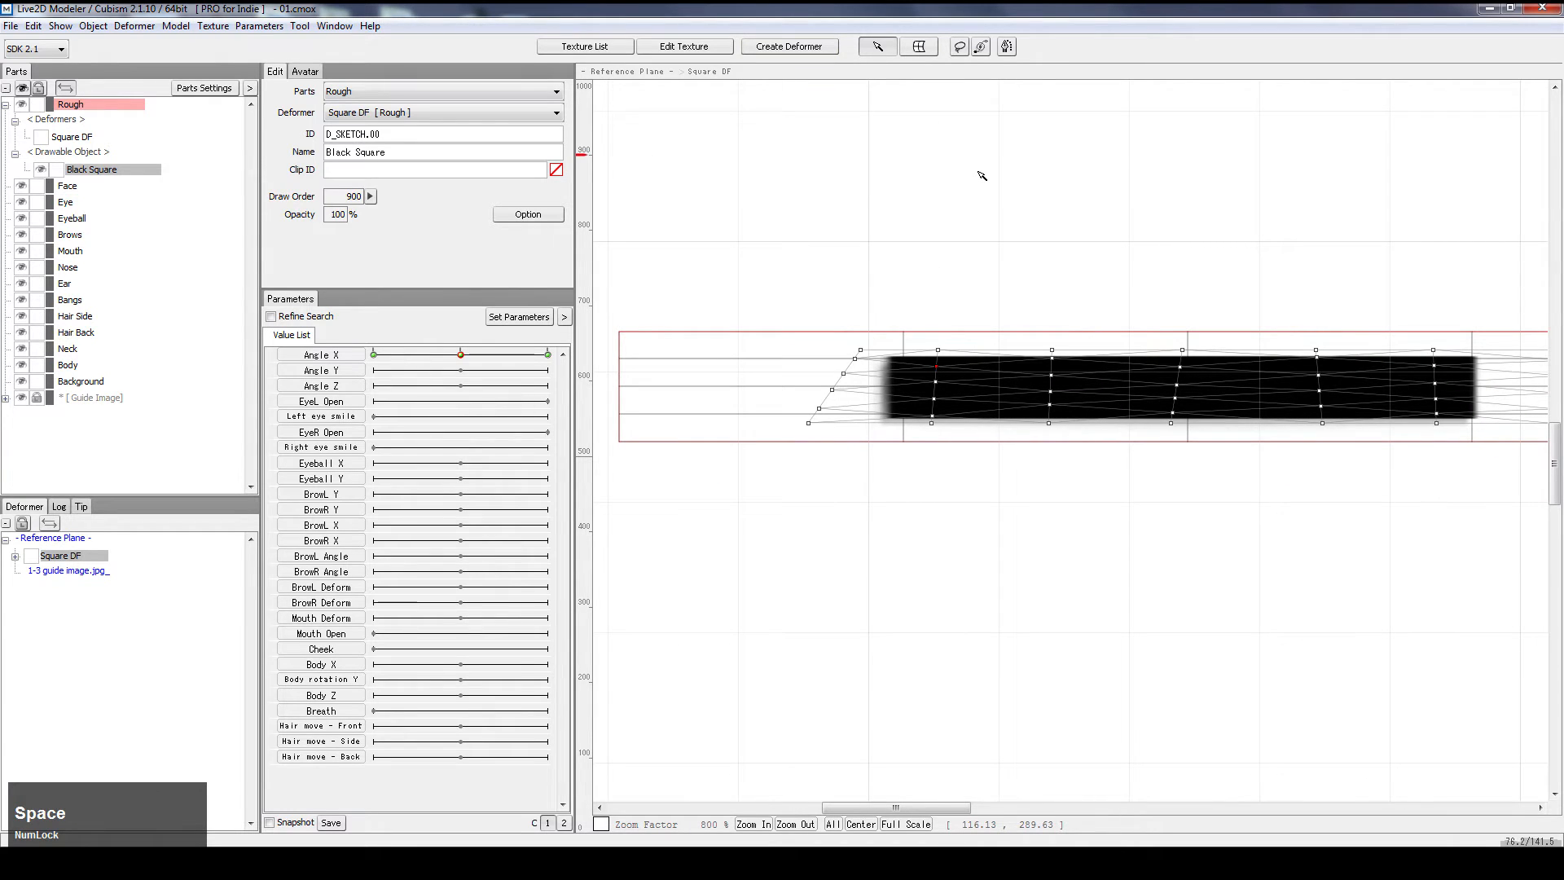
{"action": "left_click", "coordinate": [960, 47]}
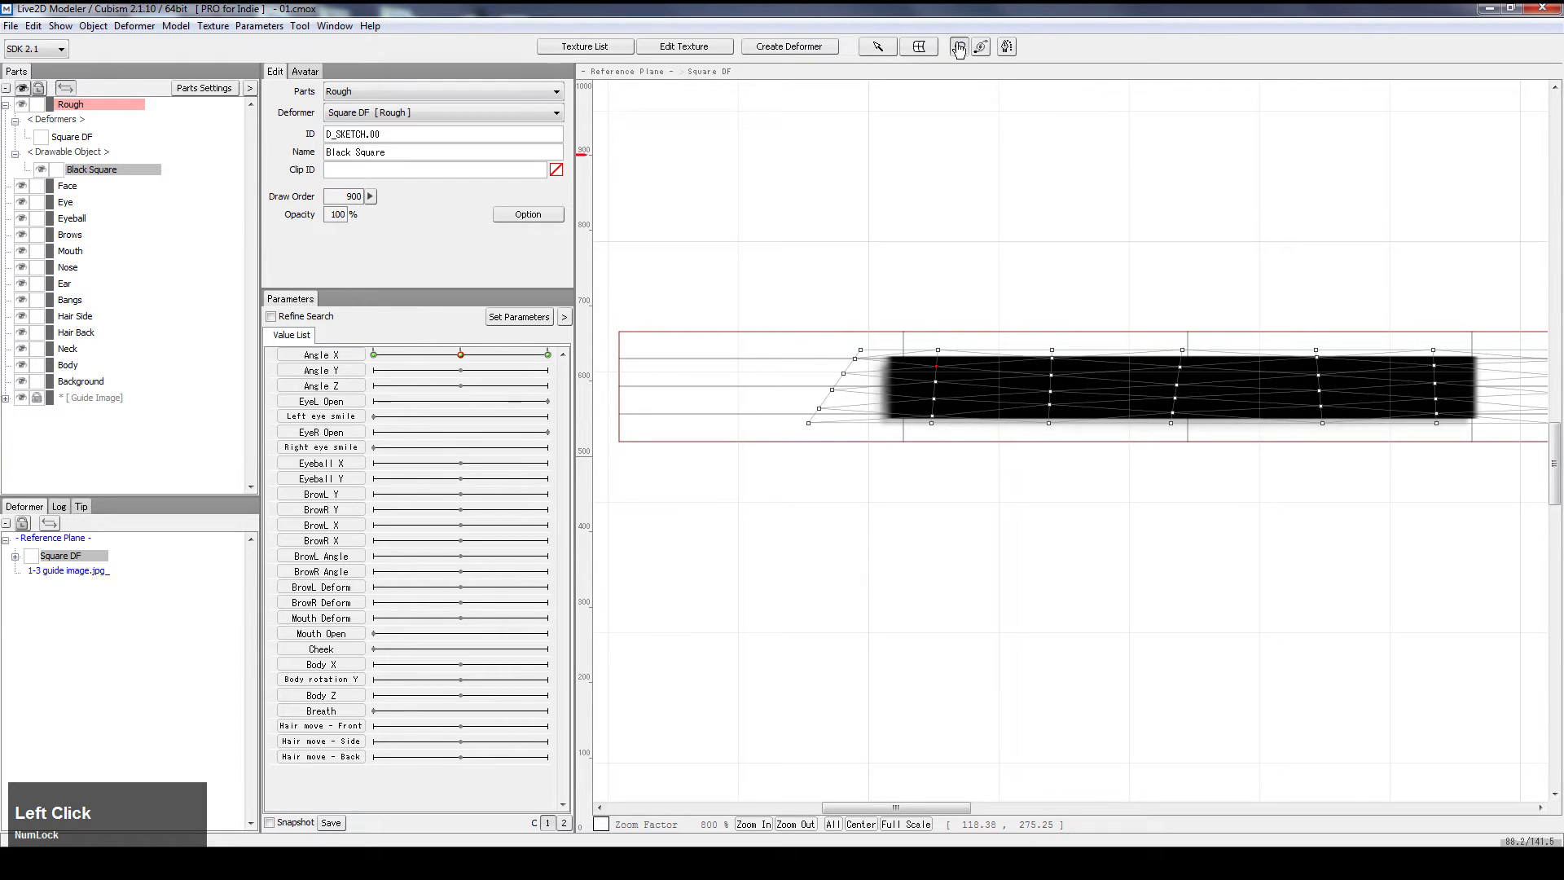
{"action": "left_click", "coordinate": [773, 483]}
{"action": "left_click_drag", "start_coordinate": [865, 294], "coordinate": [868, 300]}
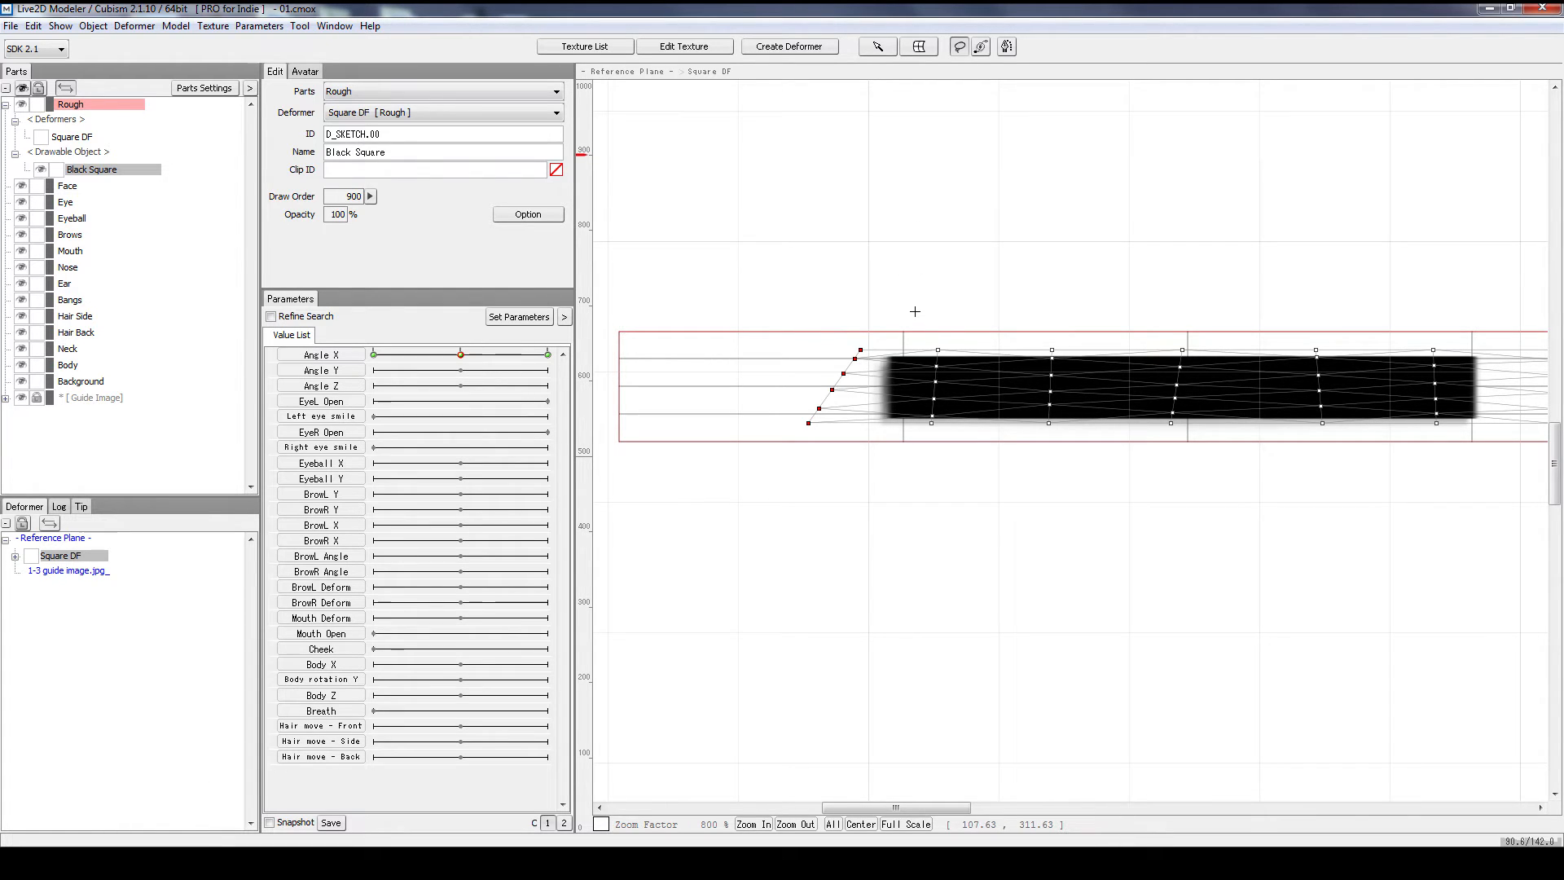
{"action": "left_click", "coordinate": [869, 320]}
{"action": "left_click_drag", "start_coordinate": [770, 343], "coordinate": [862, 444]}
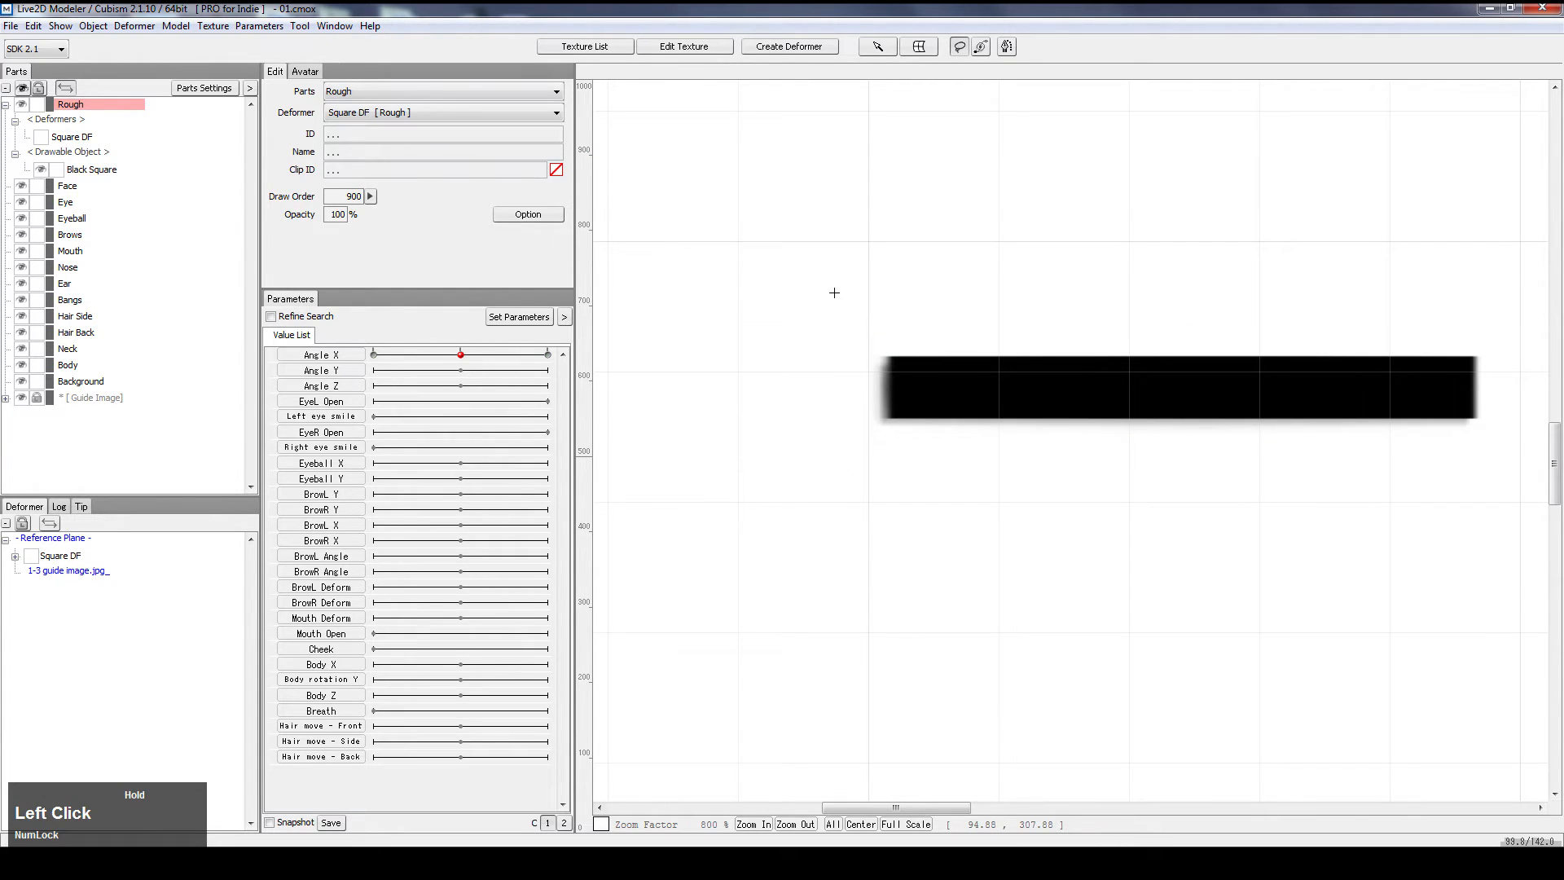
{"action": "left_click_drag", "start_coordinate": [834, 293], "coordinate": [864, 291]}
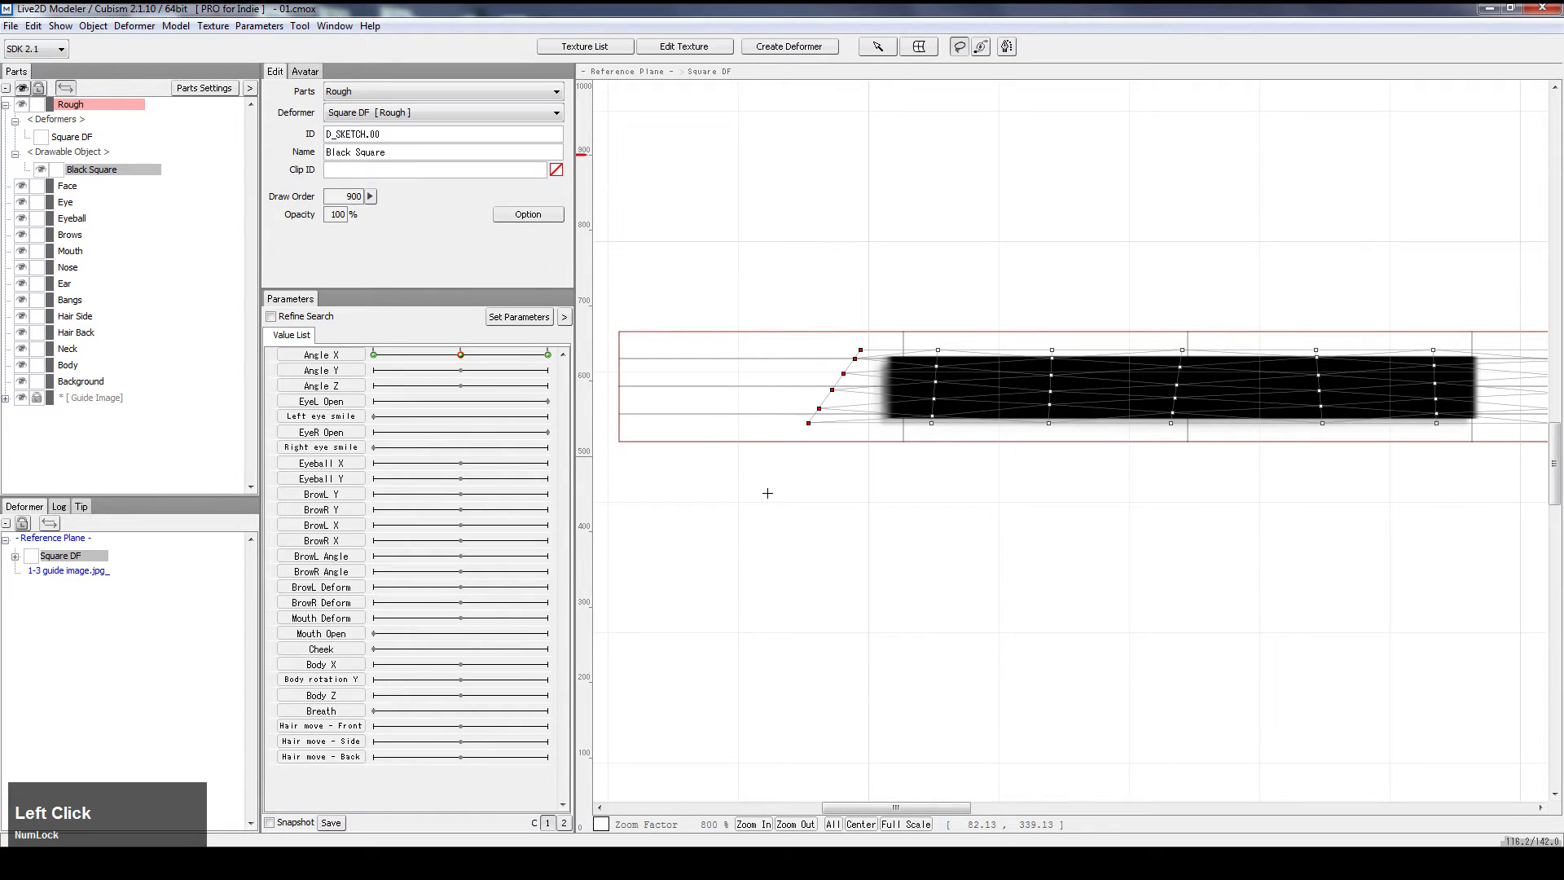
{"action": "left_click", "coordinate": [844, 290]}
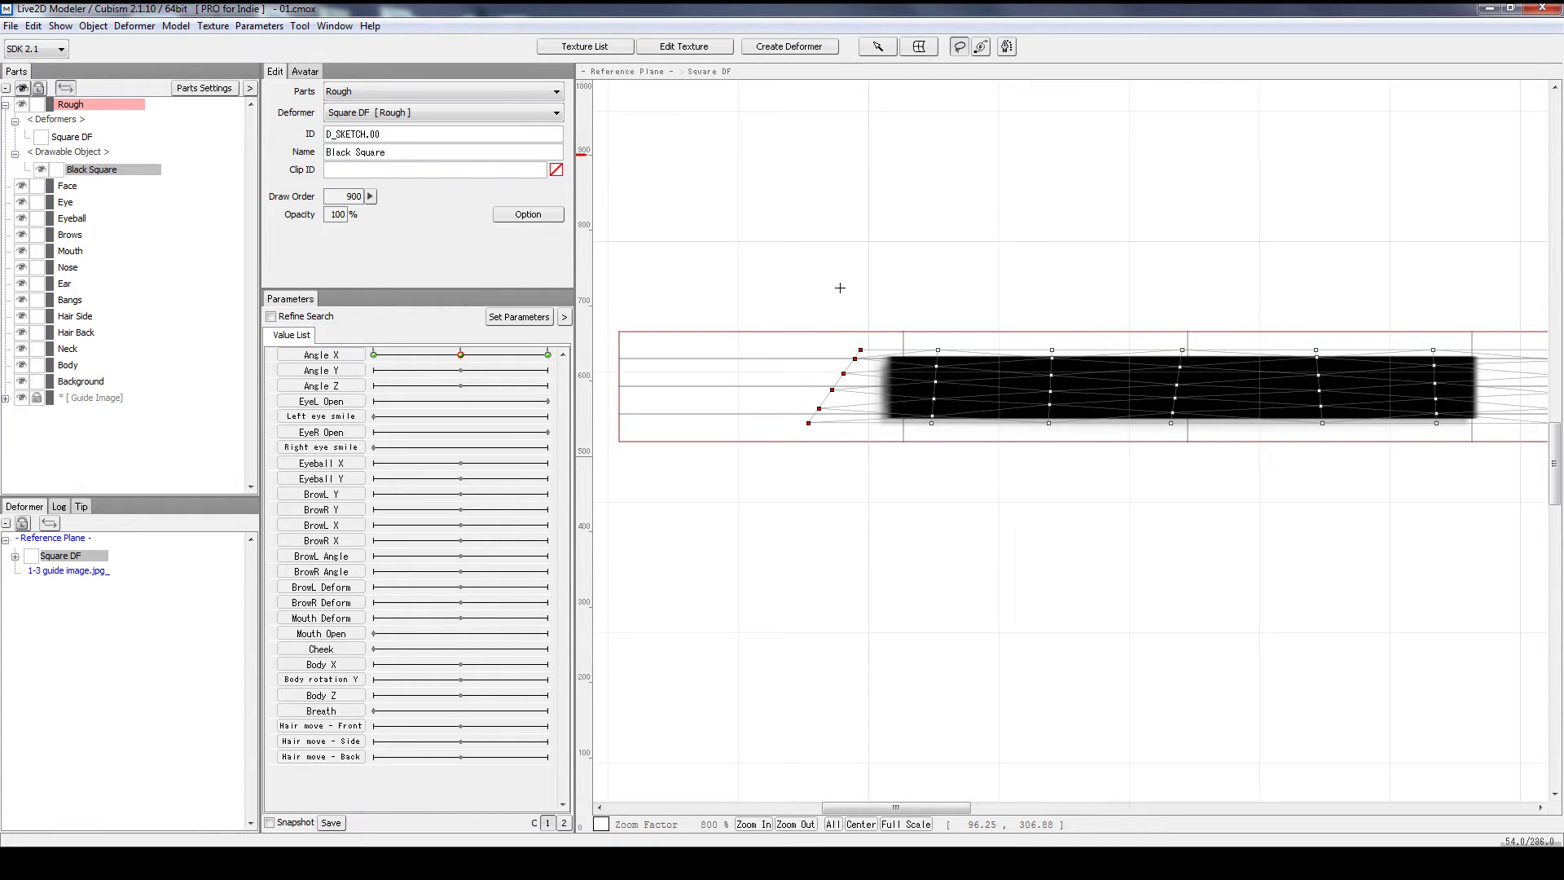
{"action": "mouse_move", "coordinate": [840, 302]}
{"action": "left_mouse_down"}
{"action": "mouse_move", "coordinate": [914, 308]}
{"action": "mouse_move", "coordinate": [732, 422]}
{"action": "mouse_move", "coordinate": [893, 355]}
{"action": "mouse_move", "coordinate": [783, 303]}
{"action": "mouse_move", "coordinate": [836, 462]}
{"action": "mouse_move", "coordinate": [858, 270]}
{"action": "left_mouse_up"}
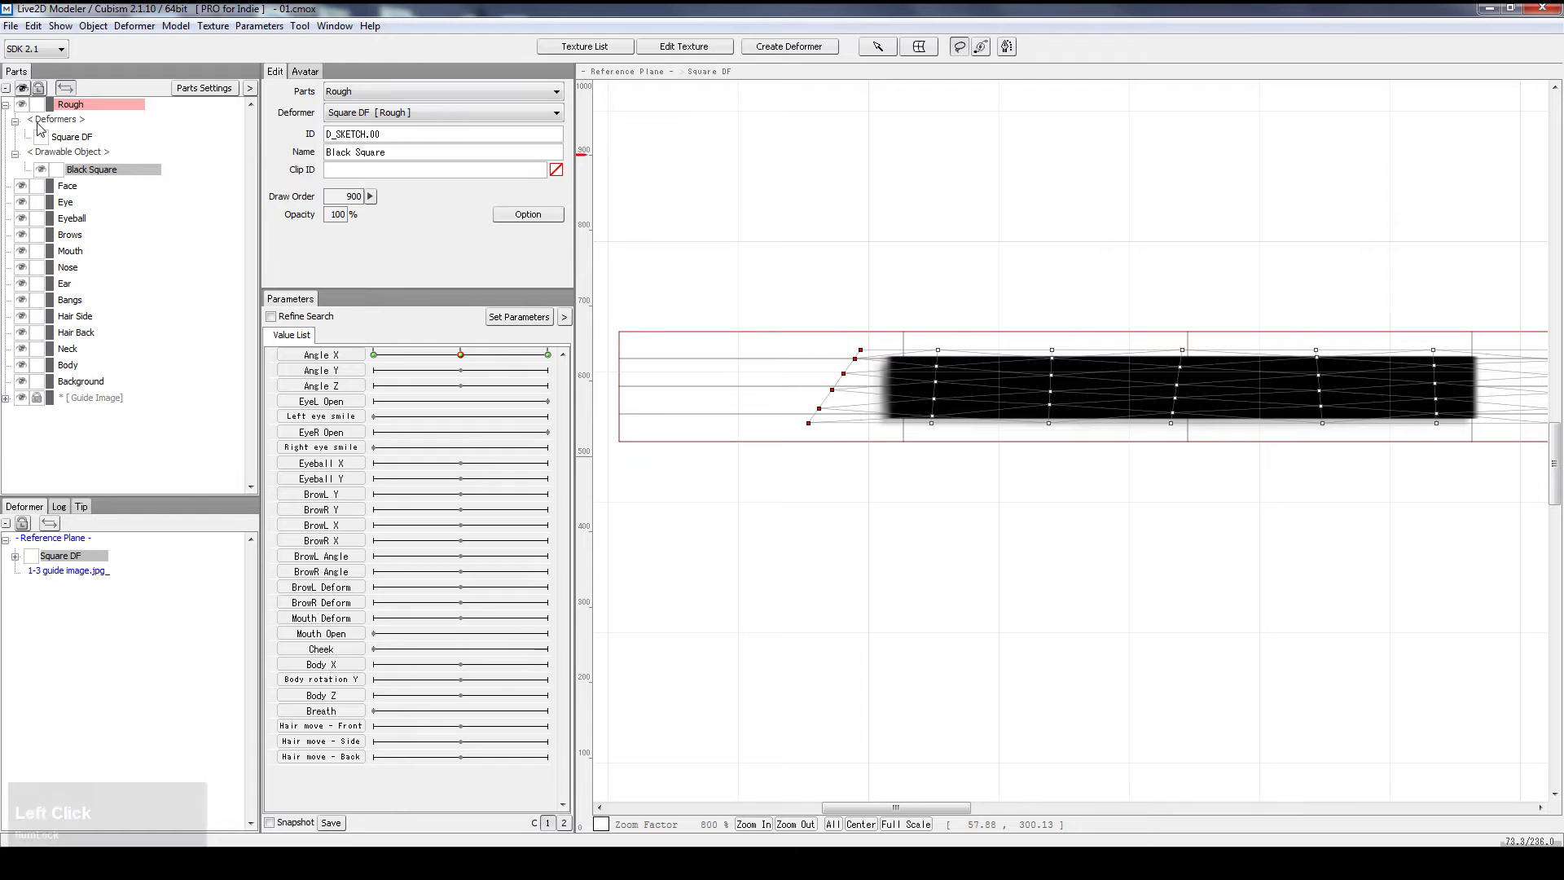
Lock every part except Rough and reselect the Black Square
{"action": "left_click", "coordinate": [664, 304]}
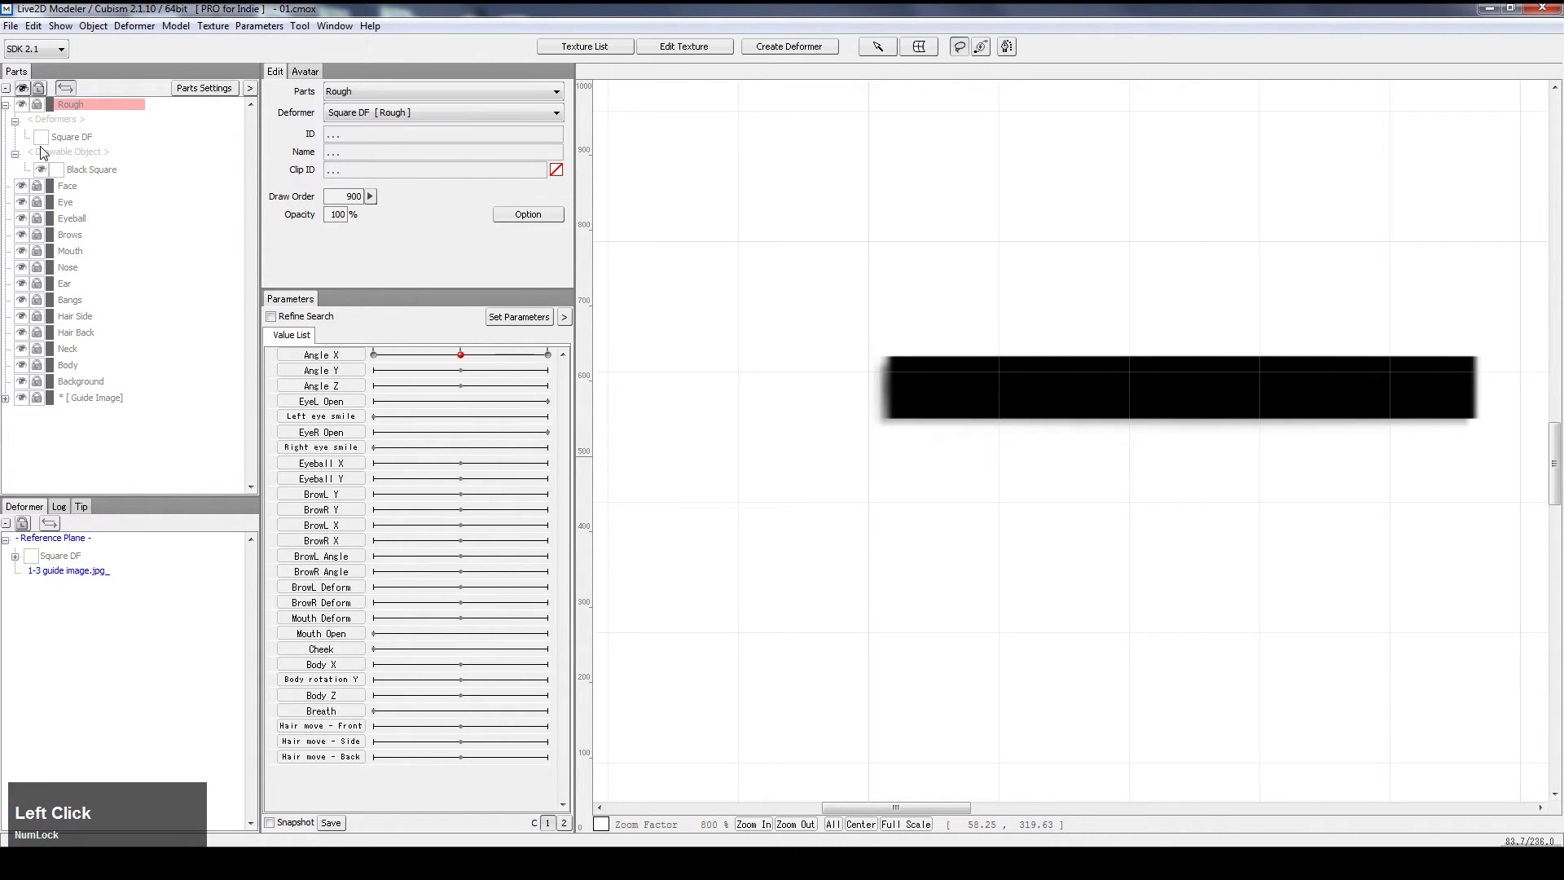
{"action": "left_click", "coordinate": [37, 105]}
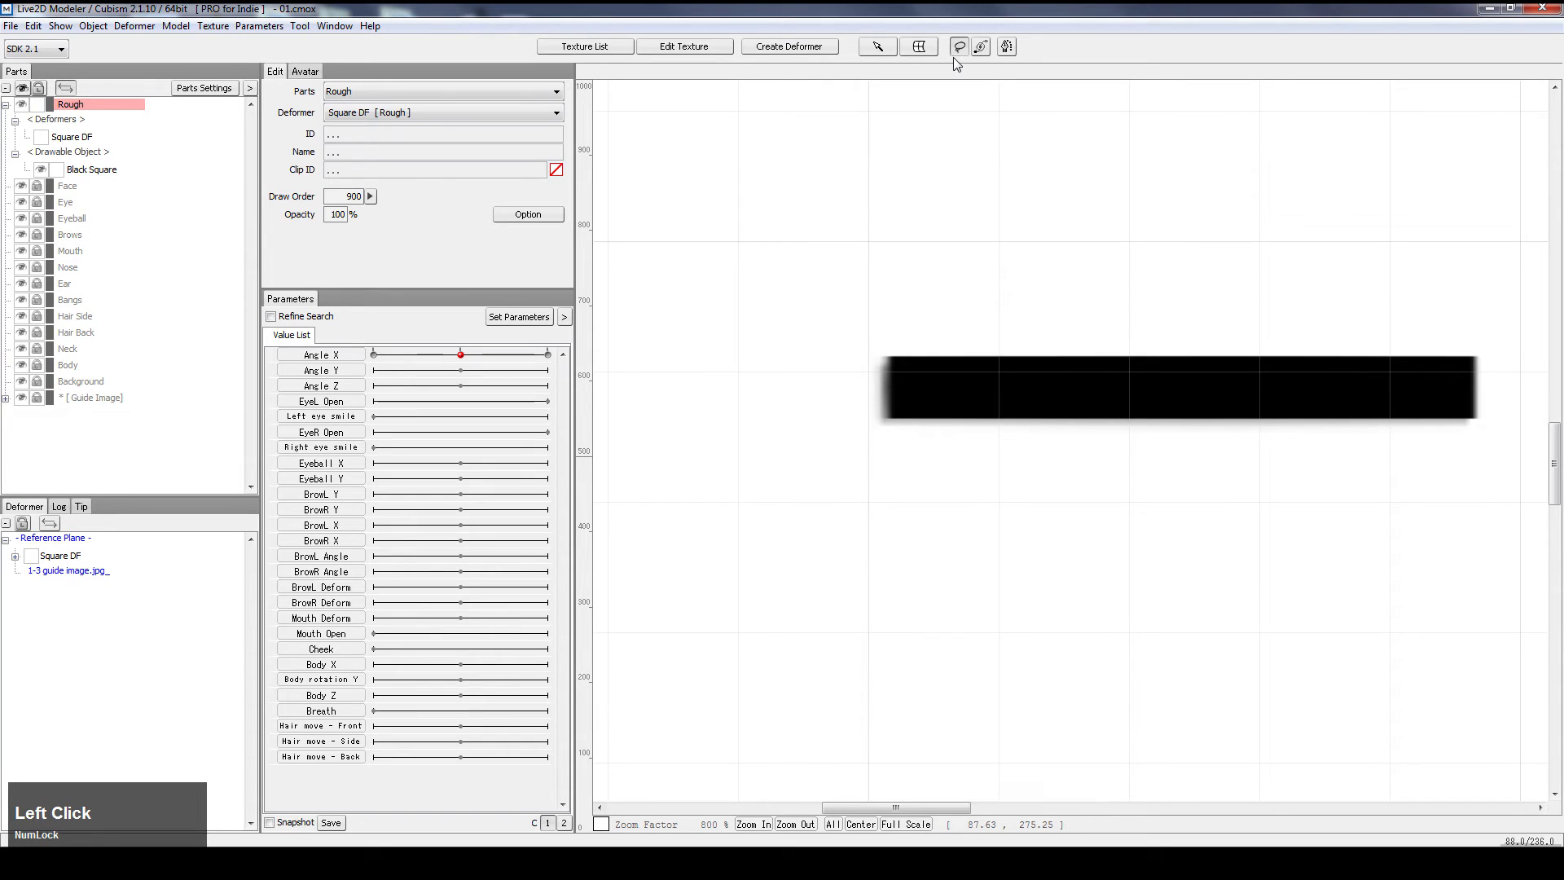
{"action": "left_click", "coordinate": [888, 389]}
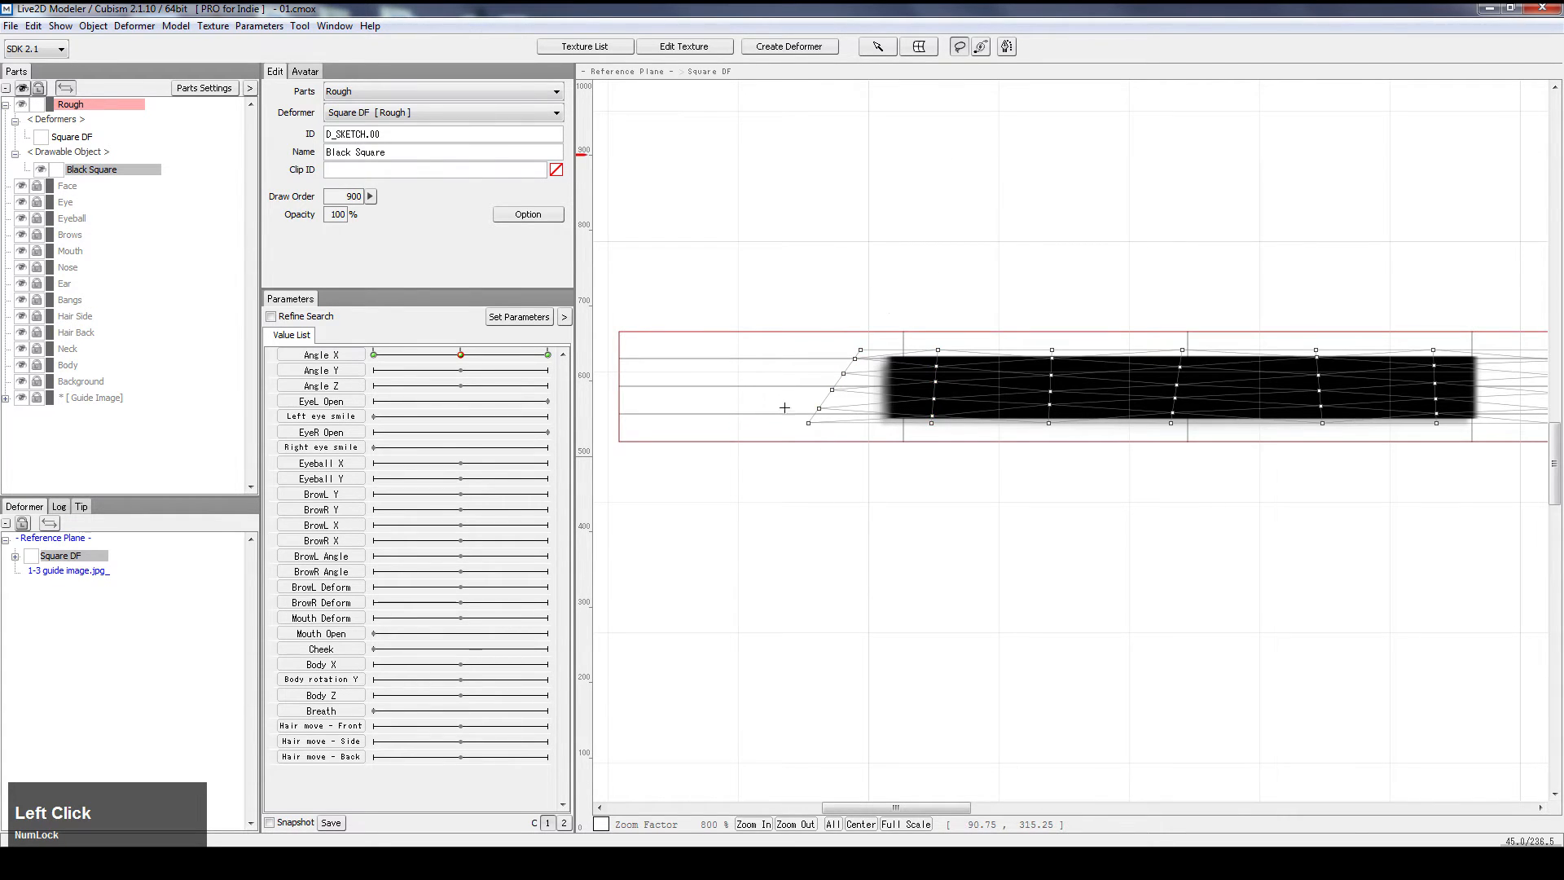
Lasso the outermost left column of mesh points and shift it horizontally inward against the square's left edge
{"action": "left_click_drag", "start_coordinate": [869, 277], "coordinate": [823, 326]}
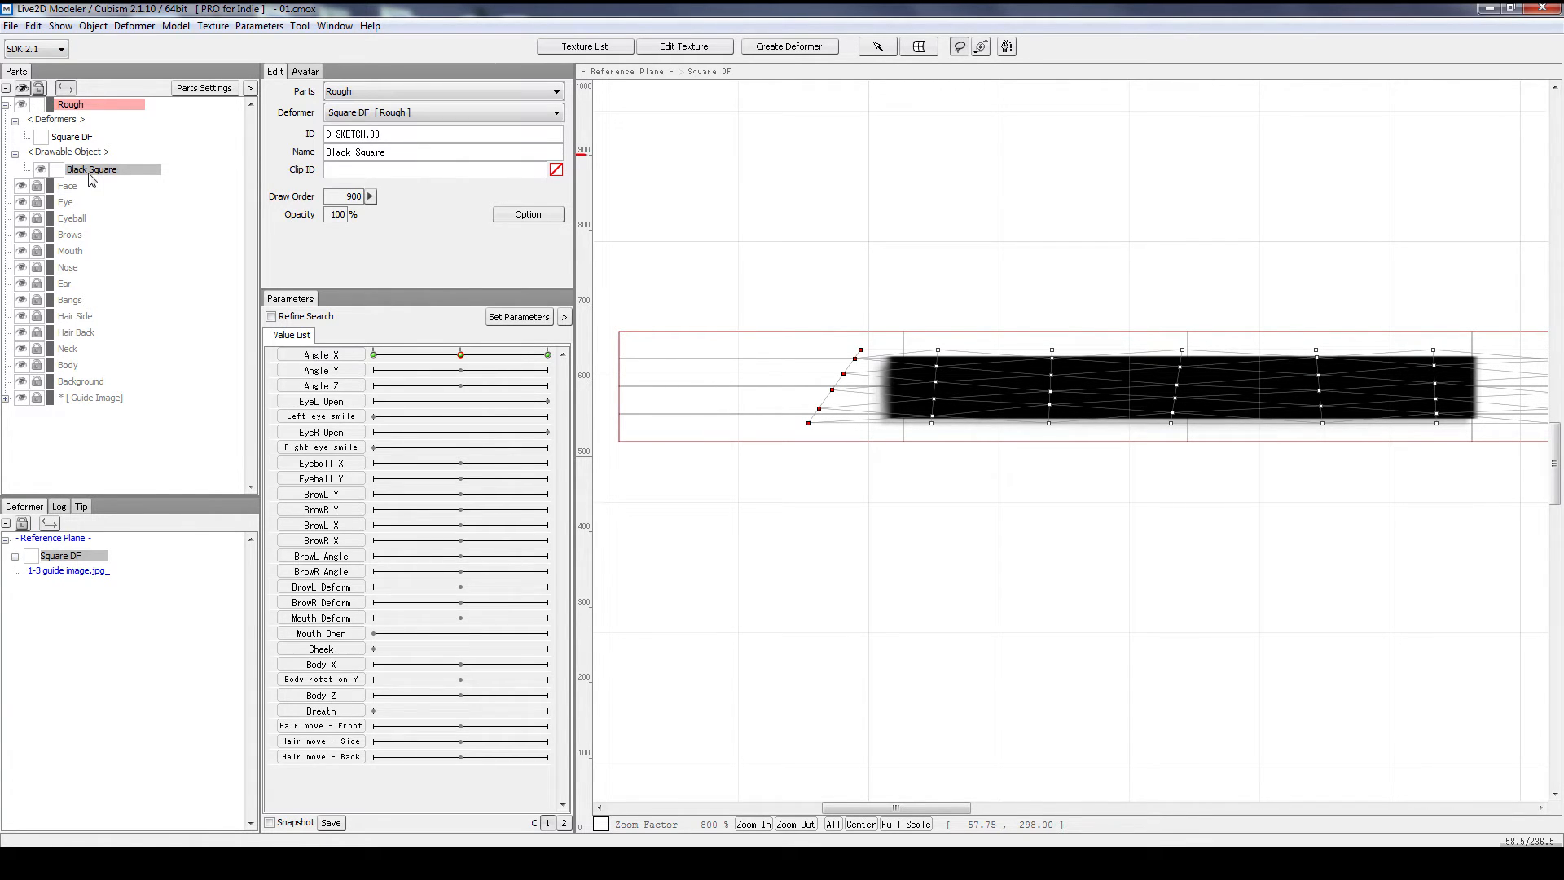
{"action": "mouse_move", "coordinate": [903, 160]}
{"action": "left_mouse_down"}
{"action": "mouse_move", "coordinate": [755, 234]}
{"action": "mouse_move", "coordinate": [839, 460]}
{"action": "mouse_move", "coordinate": [886, 252]}
{"action": "mouse_move", "coordinate": [785, 451]}
{"action": "mouse_move", "coordinate": [879, 258]}
{"action": "left_mouse_up"}
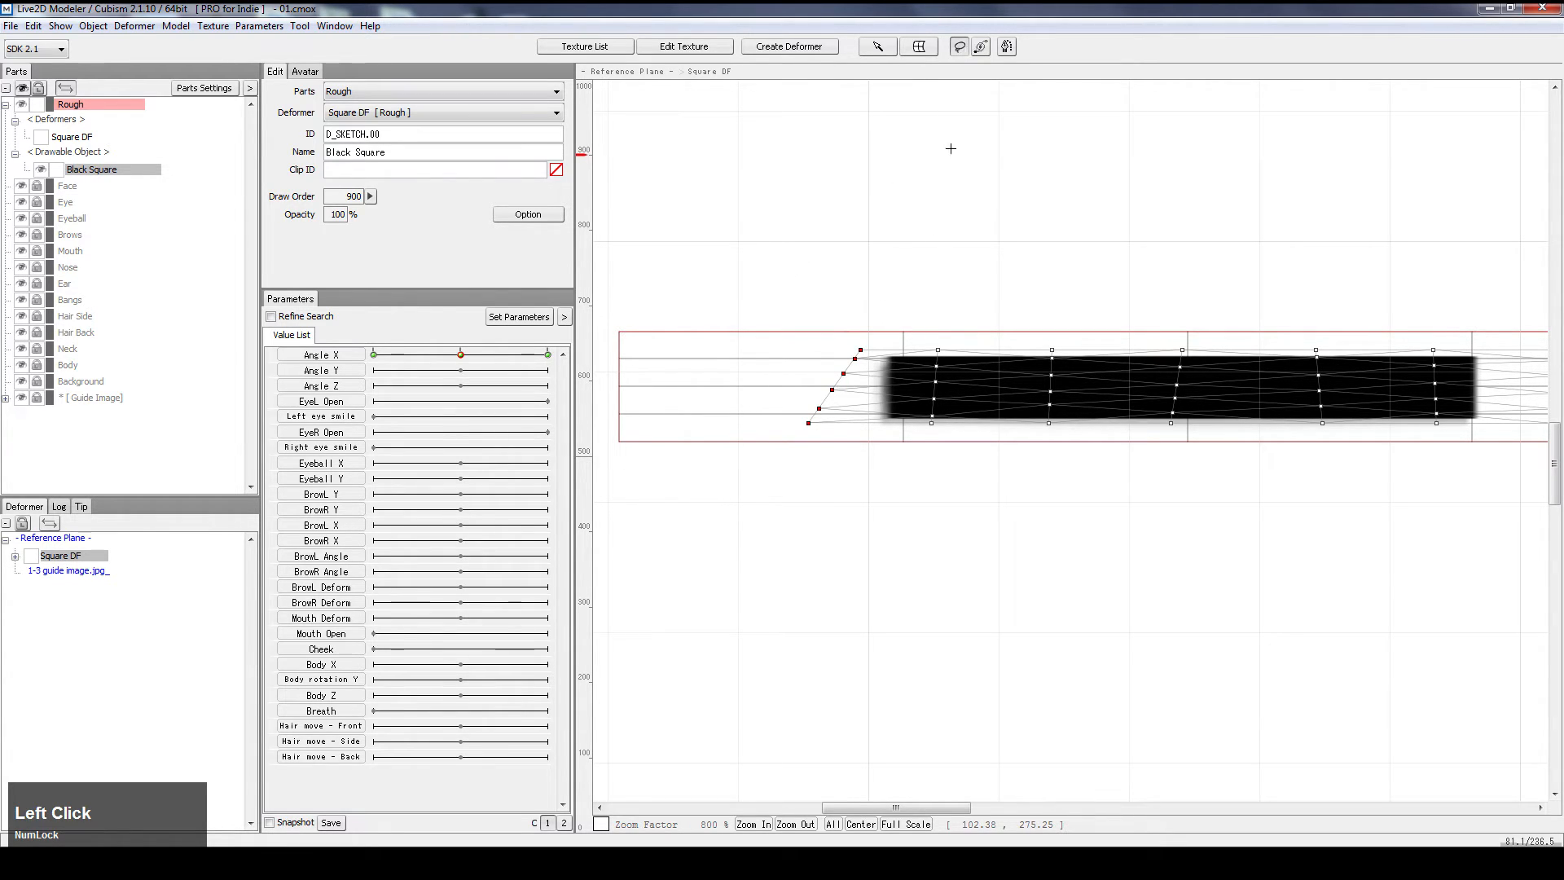
{"action": "key", "text": "ctrl"}
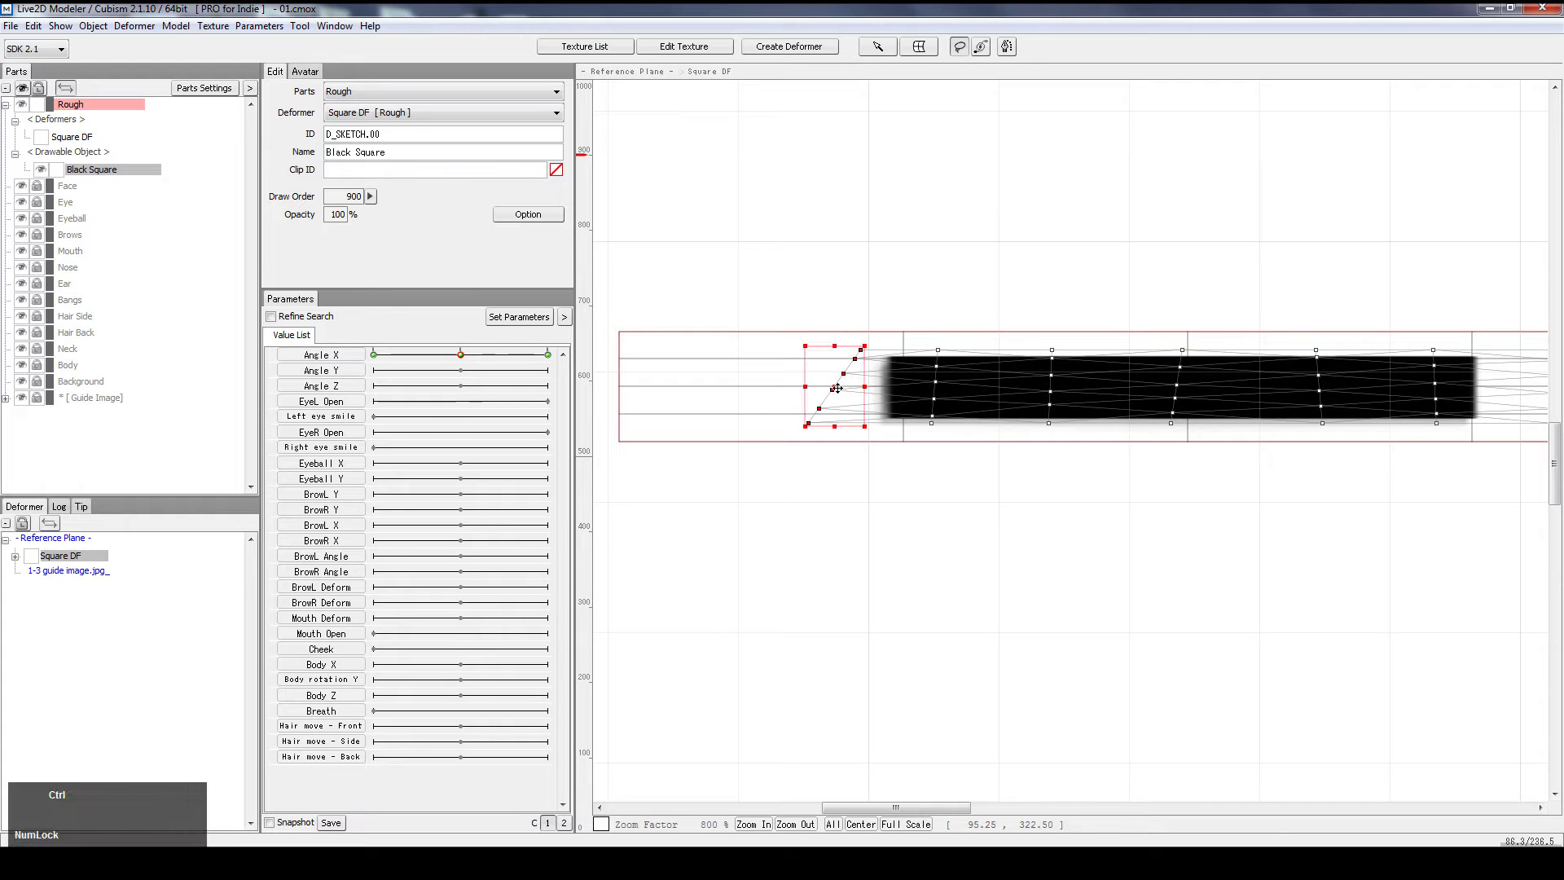
{"action": "left_click_drag", "start_coordinate": [837, 388], "coordinate": [859, 390]}
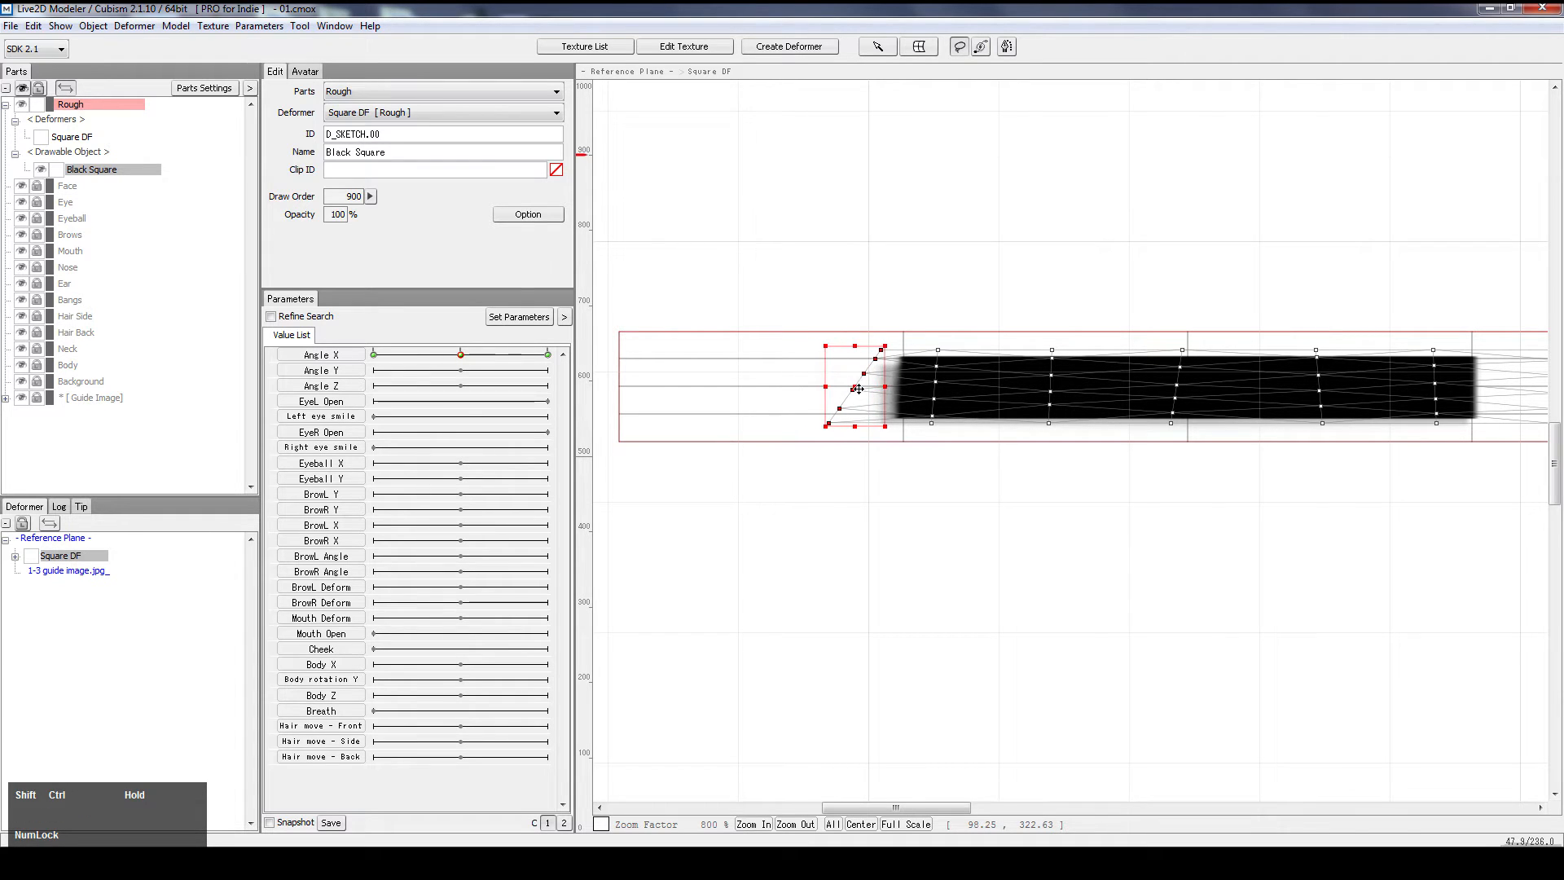
{"action": "key", "text": "ctrl+z"}
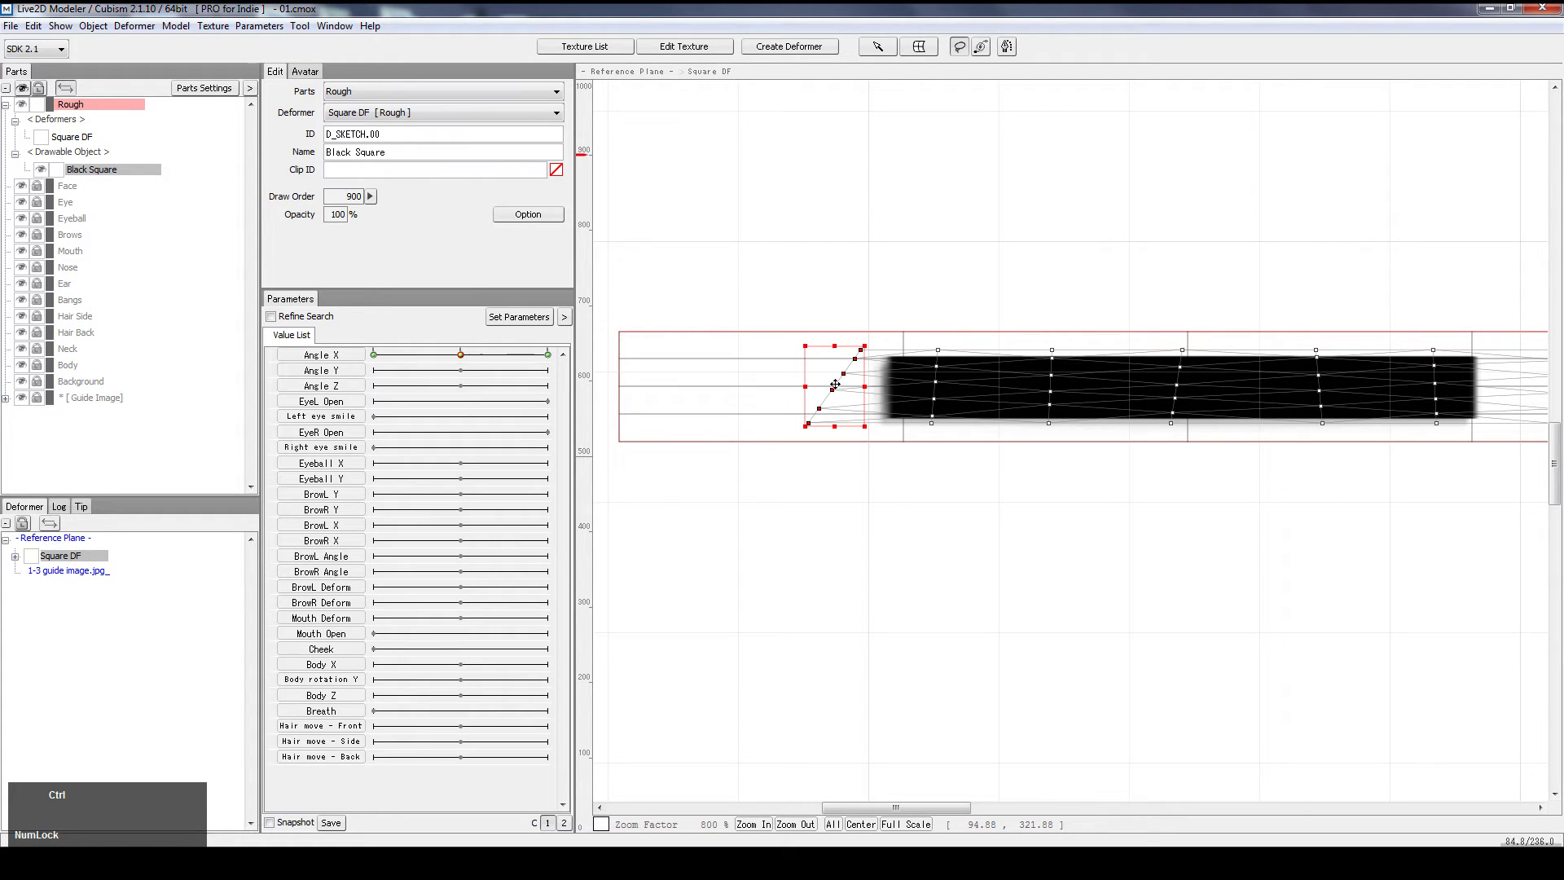
{"action": "left_click_drag", "start_coordinate": [835, 384], "coordinate": [899, 385]}
Move the lower points of the outer left column inward one by one to compress the slanted end into a sharp edge
{"action": "scroll", "coordinate": [898, 385], "scroll_direction": "up", "scroll_amount": 3}
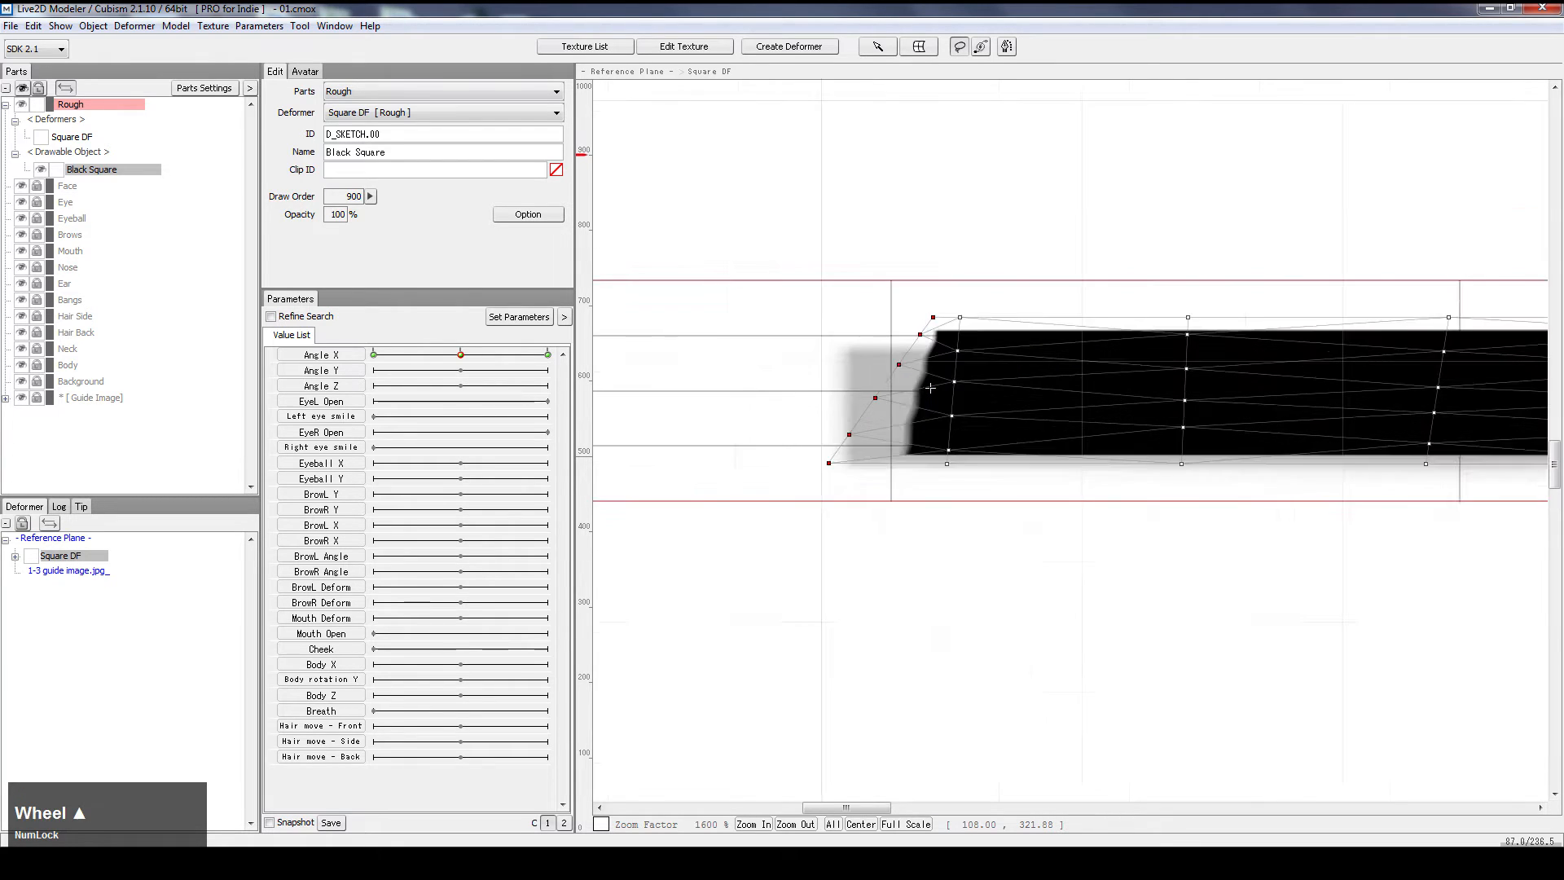
{"action": "scroll", "coordinate": [931, 388], "scroll_direction": "down", "scroll_amount": 1}
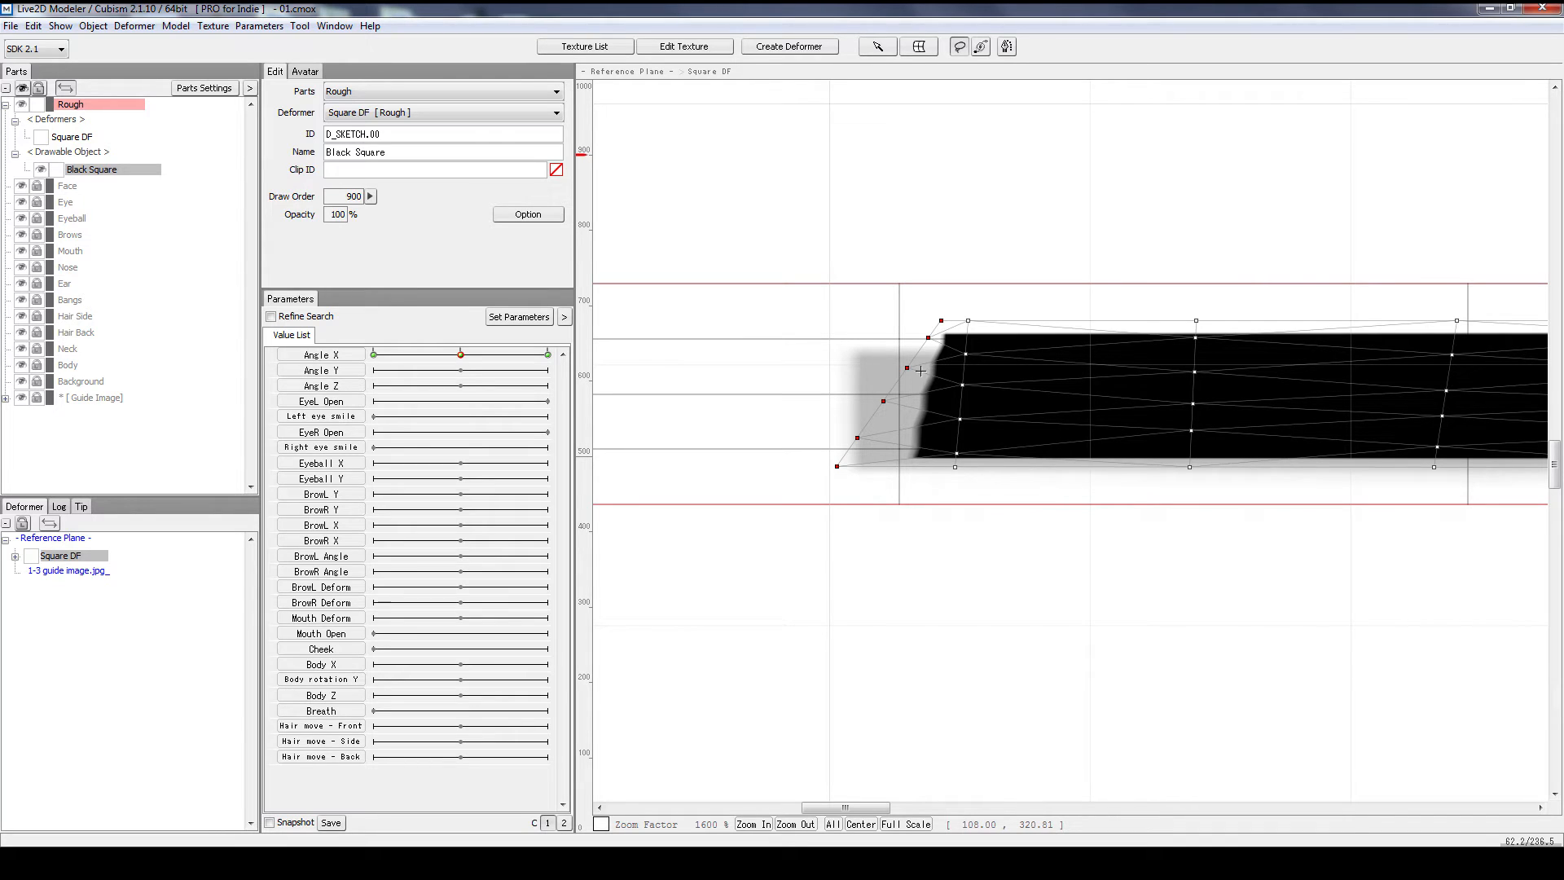
{"action": "key", "text": "ctrl"}
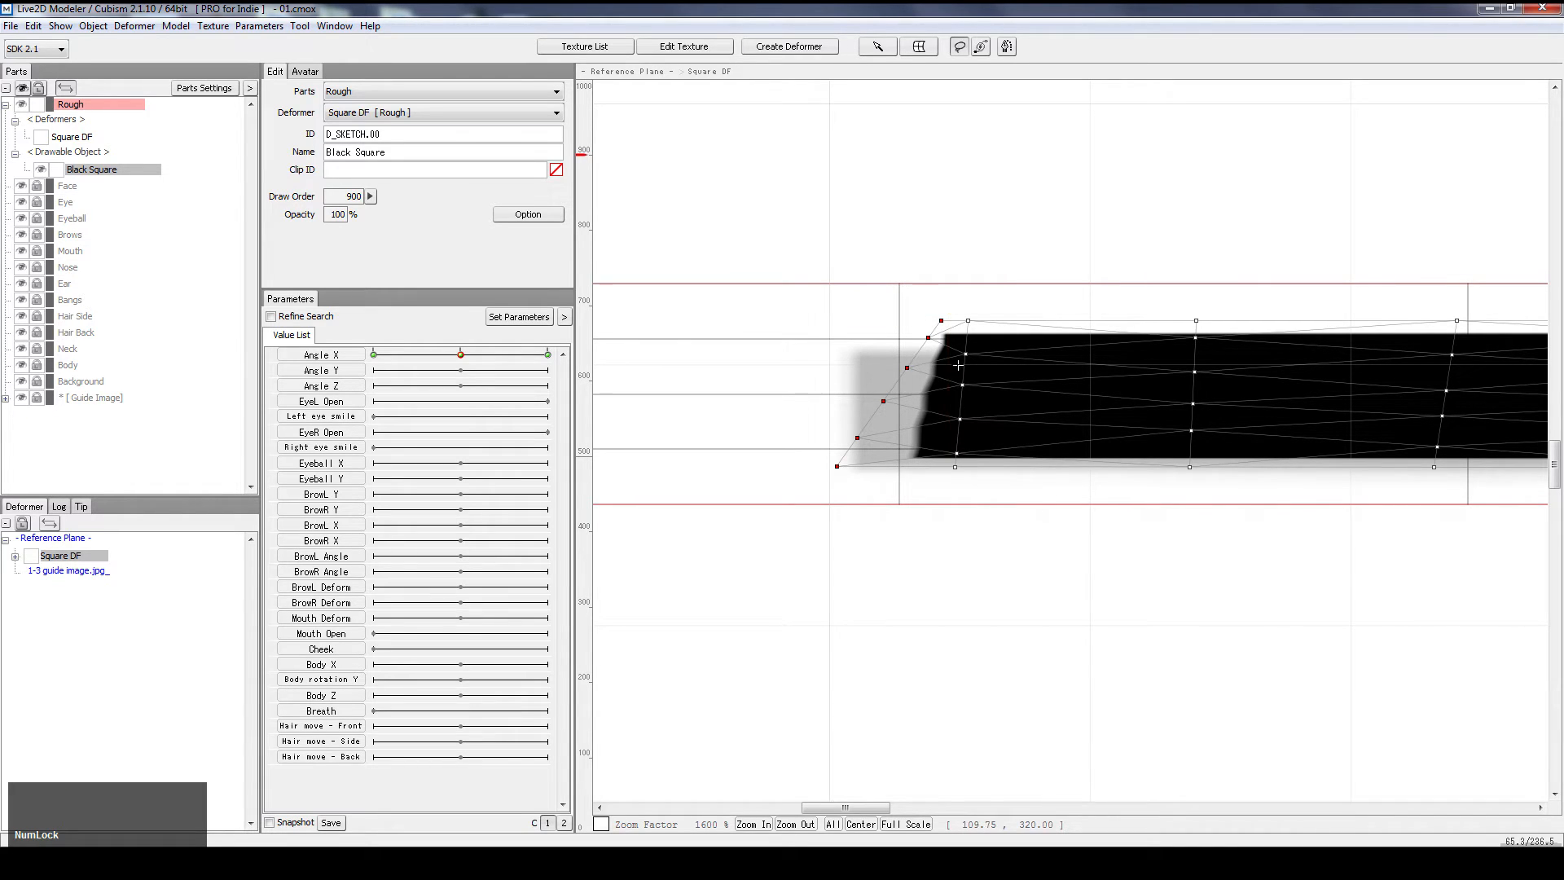
{"action": "key", "text": "ctrl"}
{"action": "left_click", "coordinate": [900, 271]}
{"action": "left_click", "coordinate": [912, 365]}
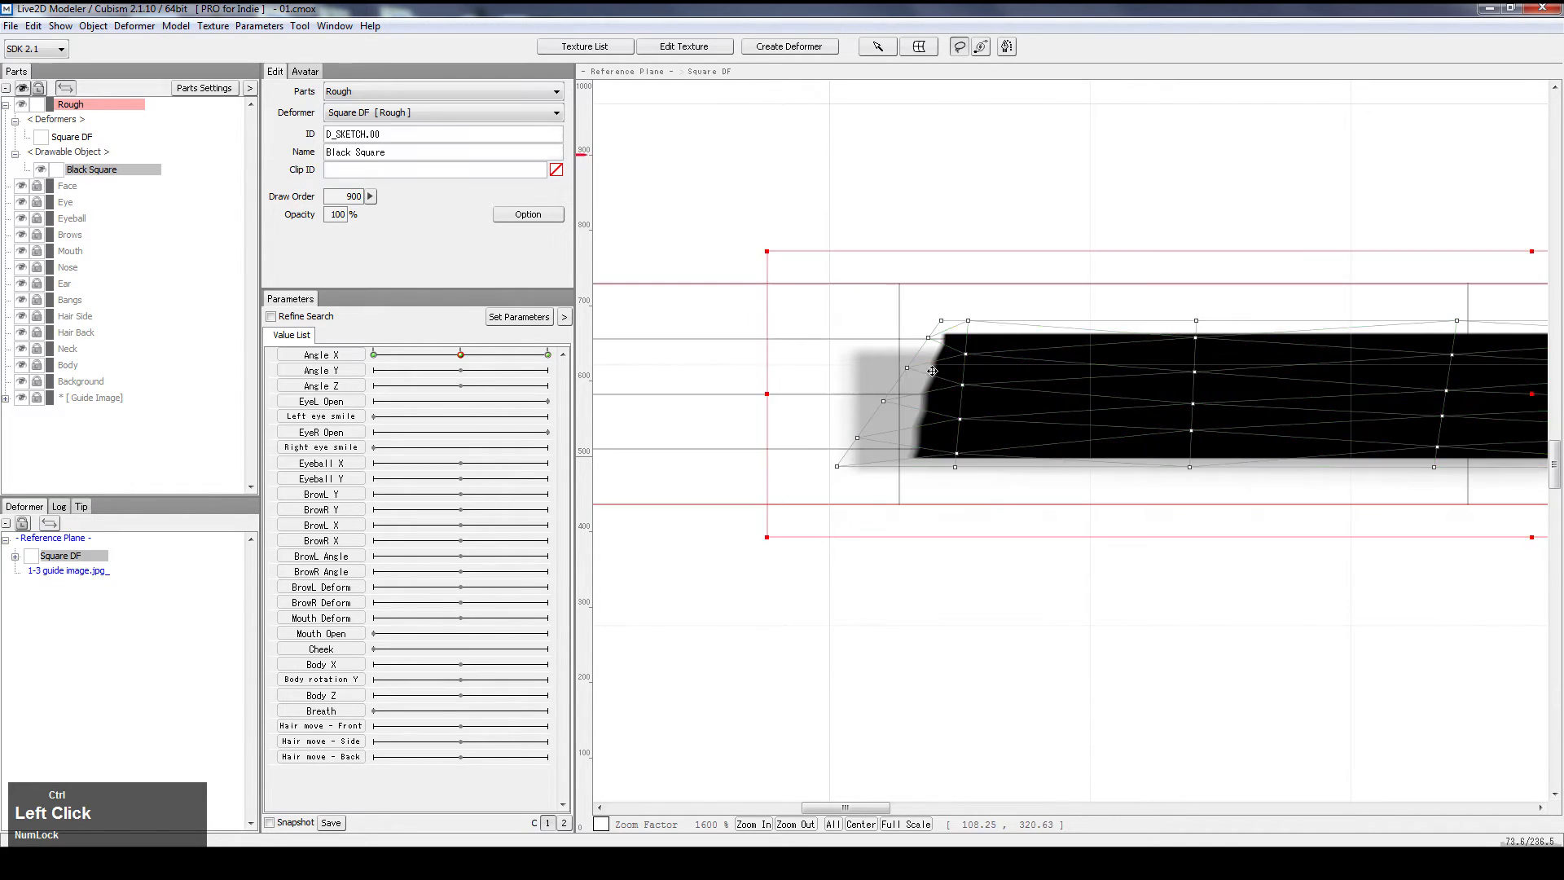
{"action": "left_click_drag", "start_coordinate": [907, 366], "coordinate": [903, 470]}
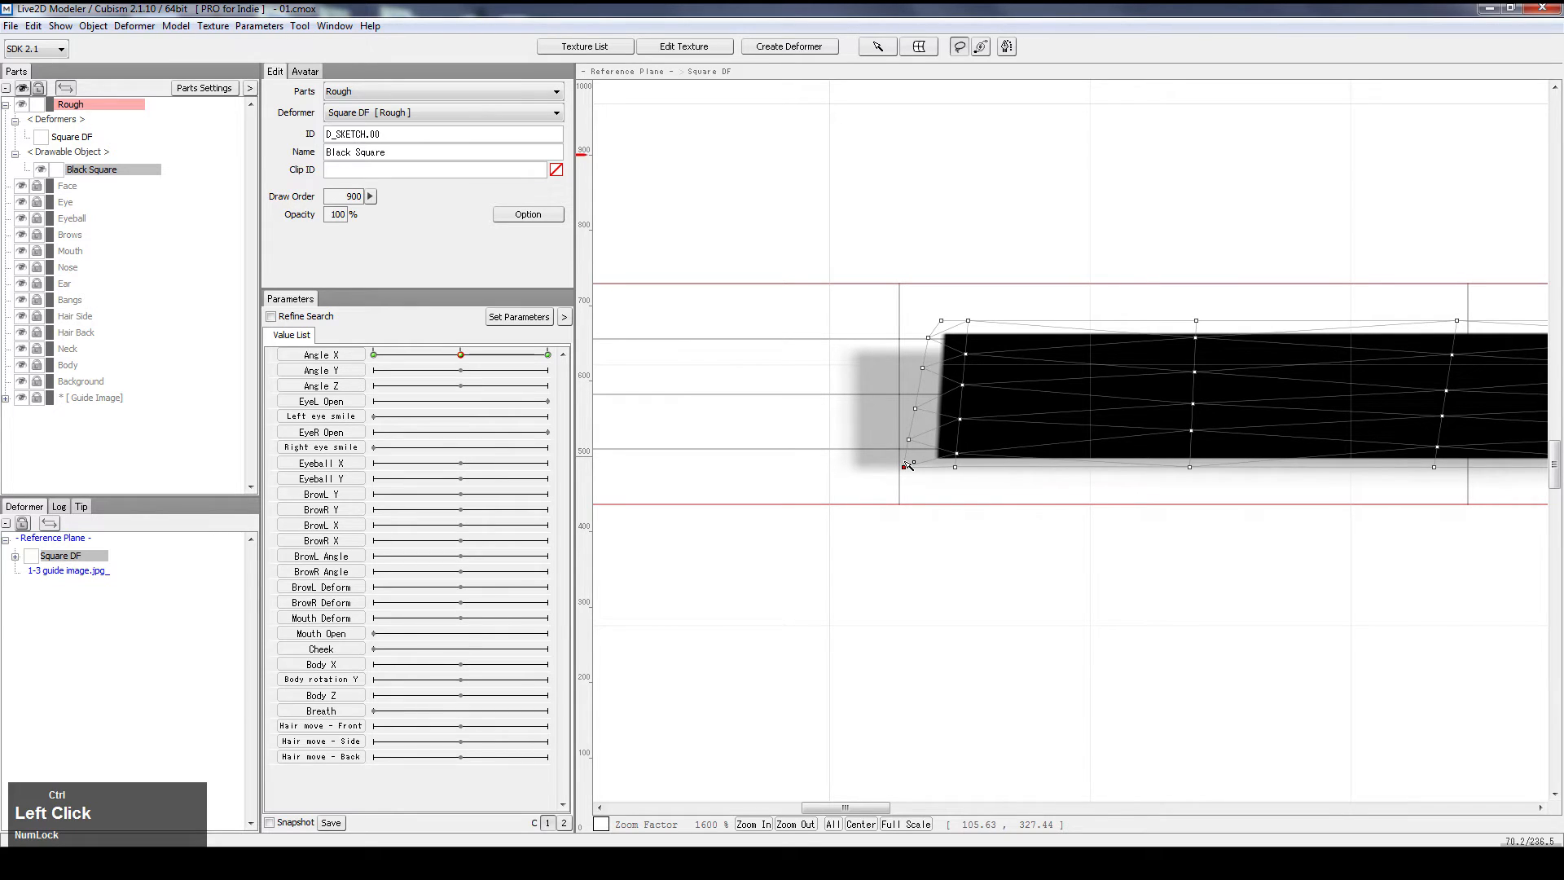
{"action": "left_click_drag", "start_coordinate": [904, 468], "coordinate": [912, 441]}
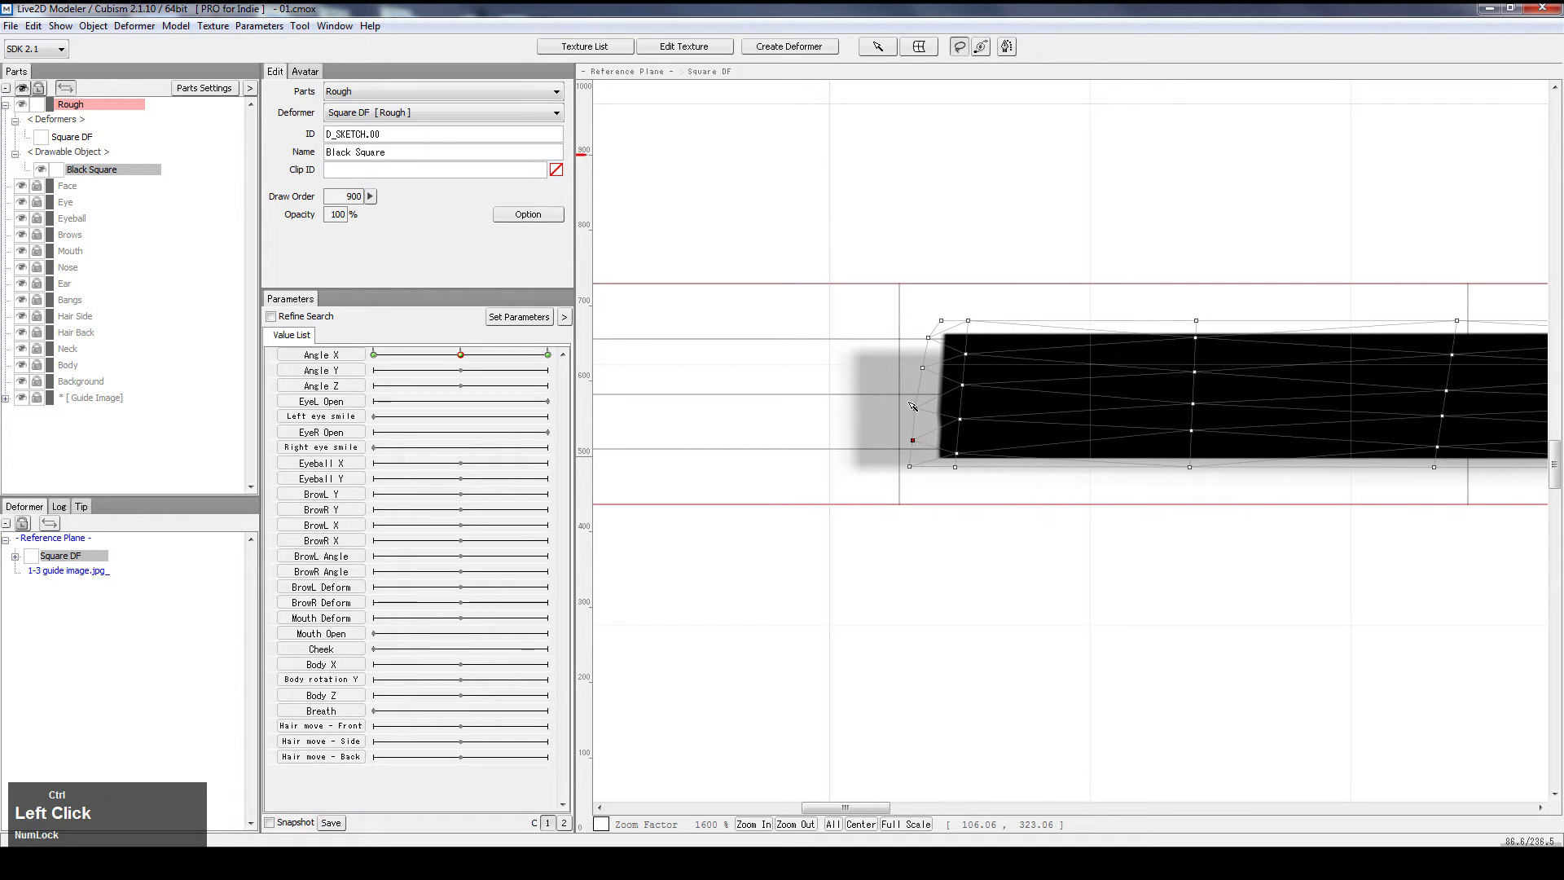
Fine-tune individual points of the outer and first inner left columns to straighten the square's compressed left edge
{"action": "left_click", "coordinate": [962, 386], "text": "ctrl"}
{"action": "left_click", "coordinate": [920, 409]}
{"action": "left_click", "coordinate": [925, 370]}
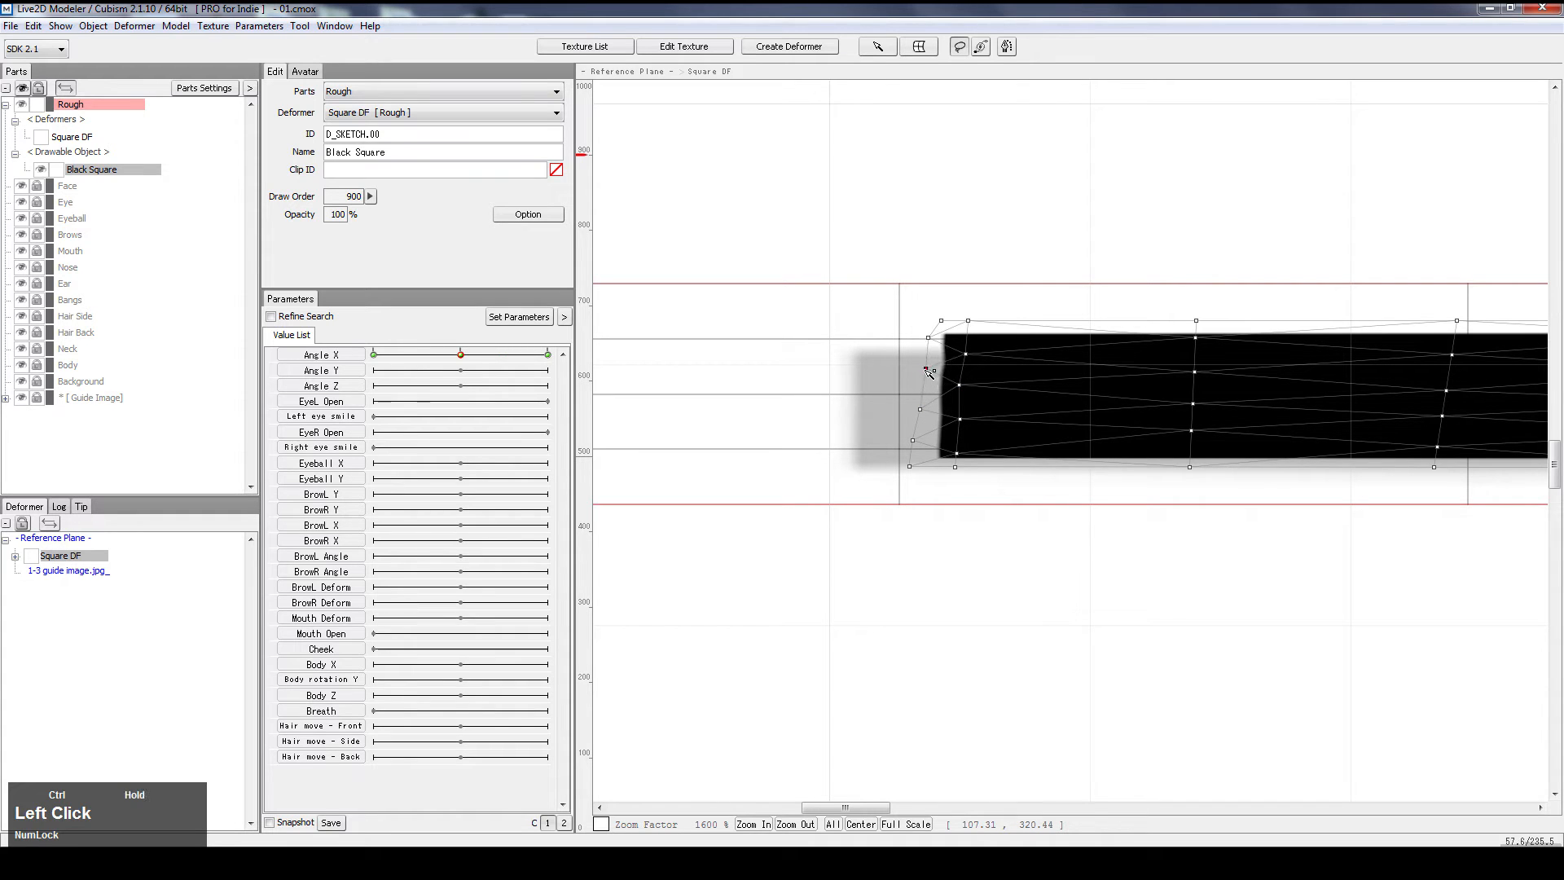
{"action": "left_click", "coordinate": [961, 386]}
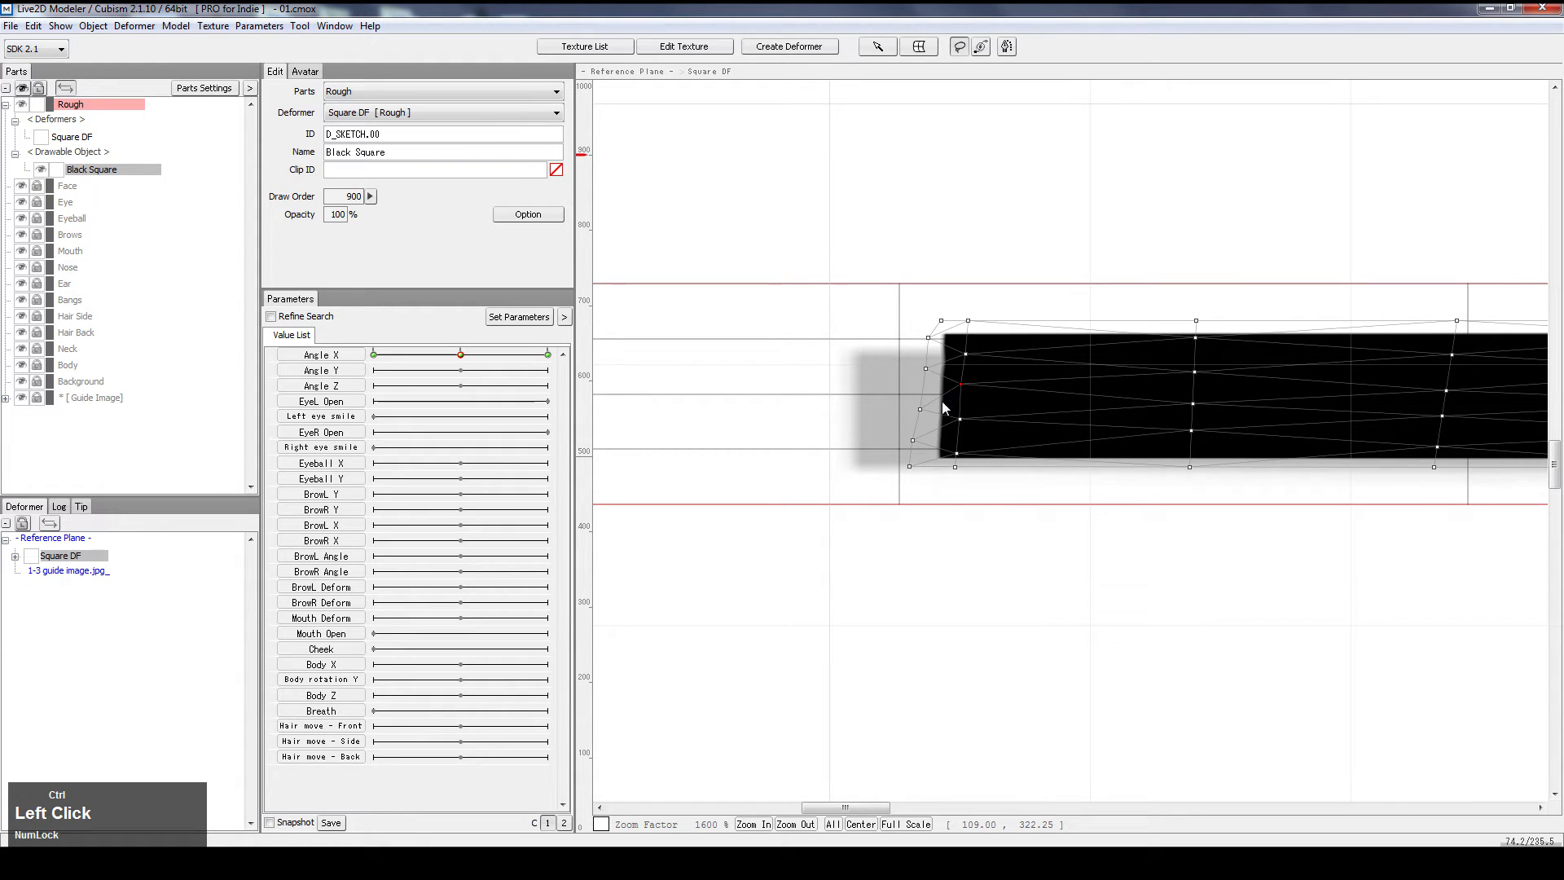
{"action": "left_click", "coordinate": [965, 357]}
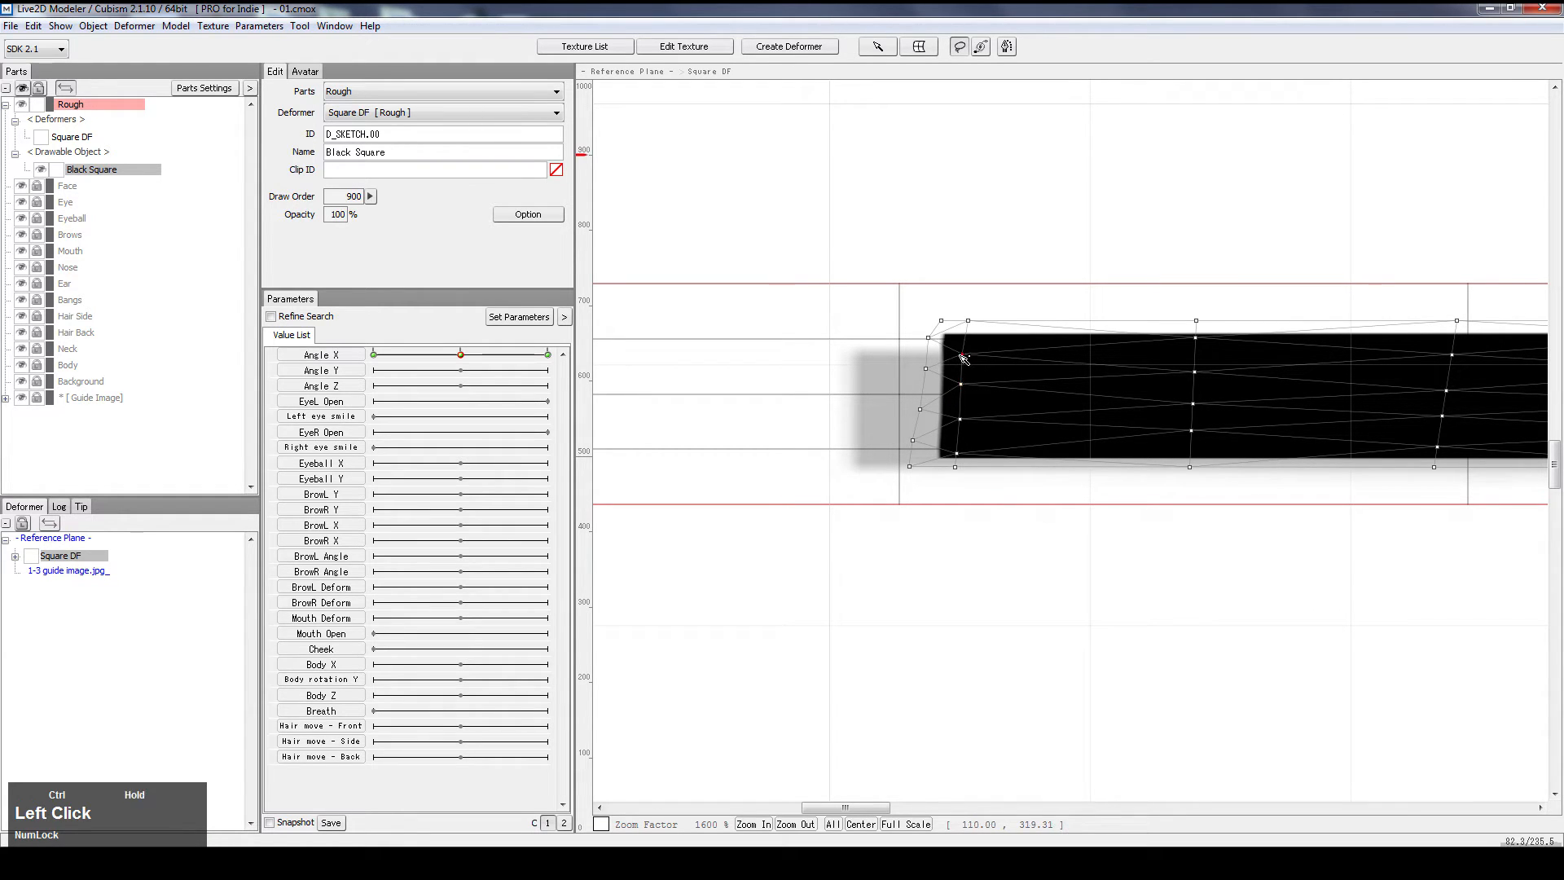
{"action": "left_click", "coordinate": [942, 323], "text": "ctrl"}
{"action": "left_click_drag", "start_coordinate": [968, 322], "coordinate": [923, 369]}
{"action": "left_click", "coordinate": [913, 467]}
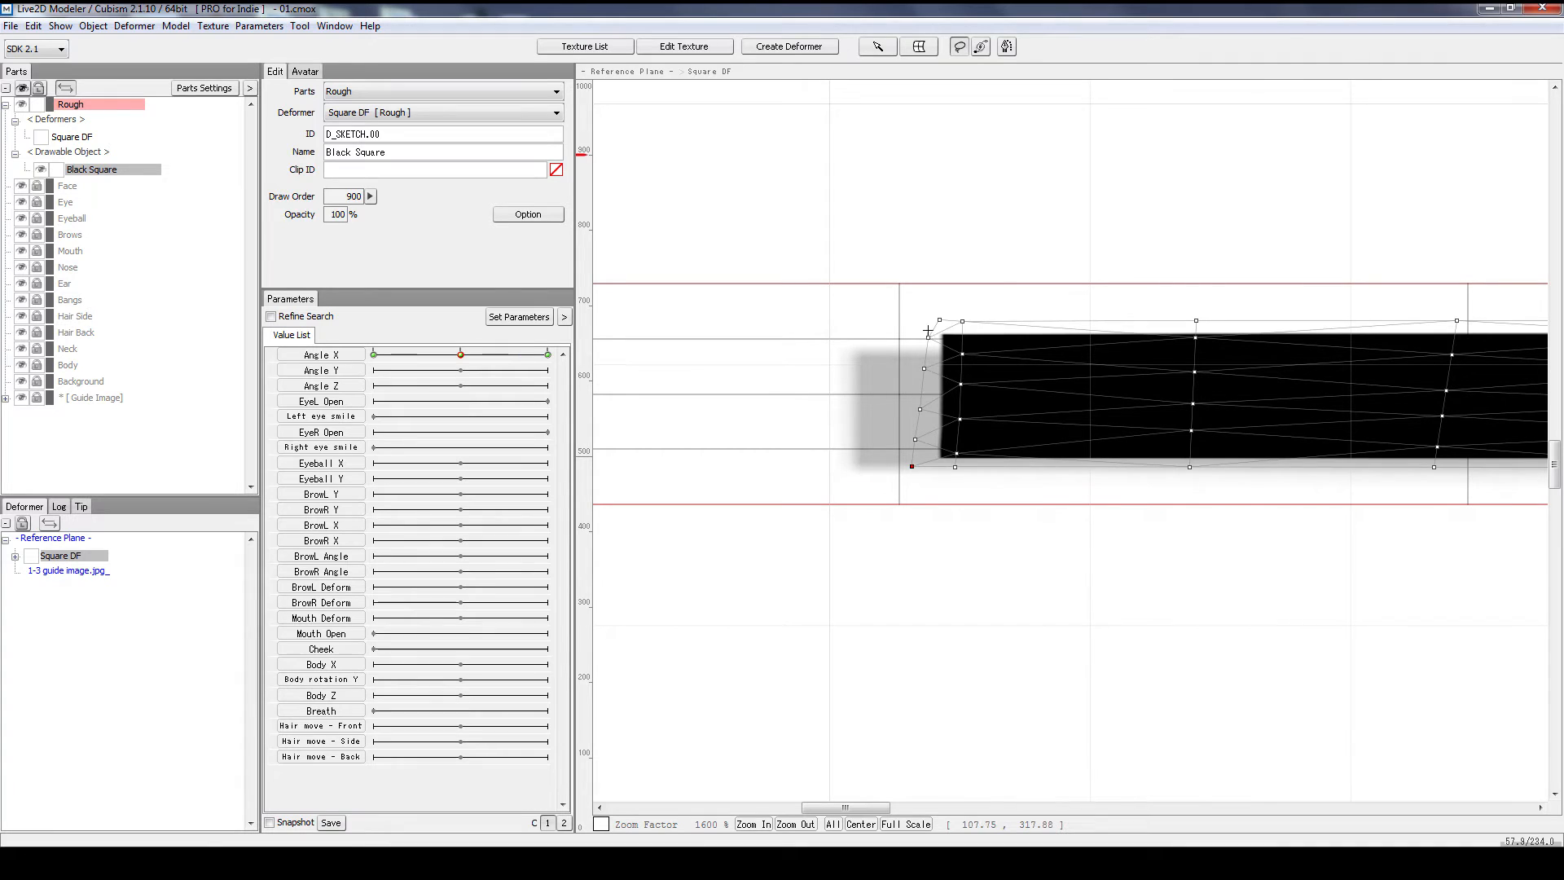
Deselect the Black Square and examine its compressed left edge at several magnifications for blur or unevenness
{"action": "key", "text": "ctrl"}
{"action": "scroll", "coordinate": [1027, 431], "scroll_direction": "down", "scroll_amount": 2}
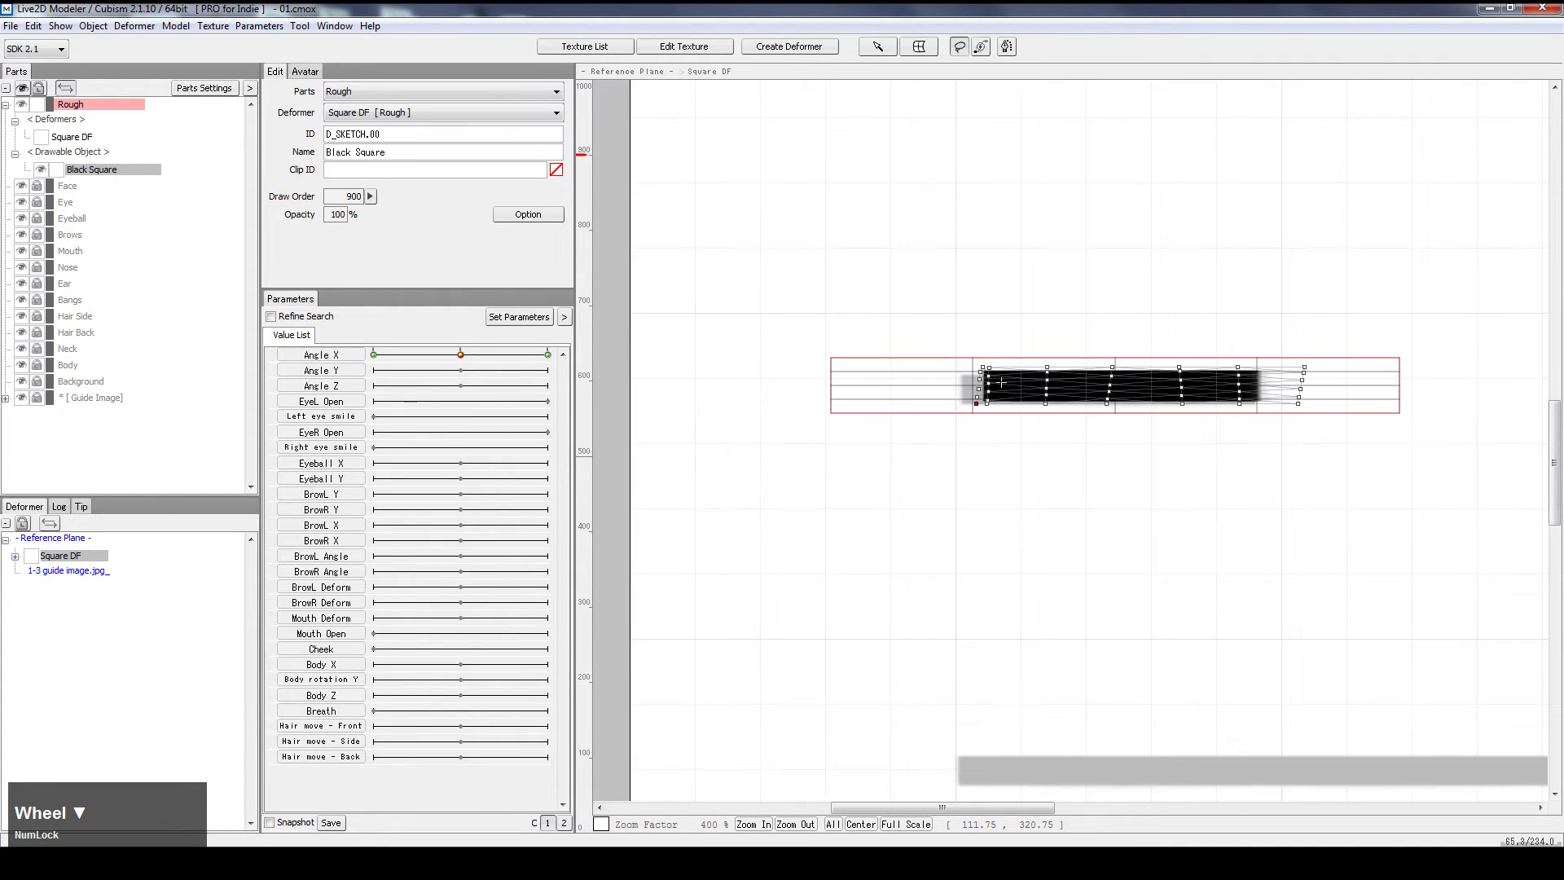
{"action": "scroll", "coordinate": [1022, 400], "scroll_direction": "up", "scroll_amount": 2}
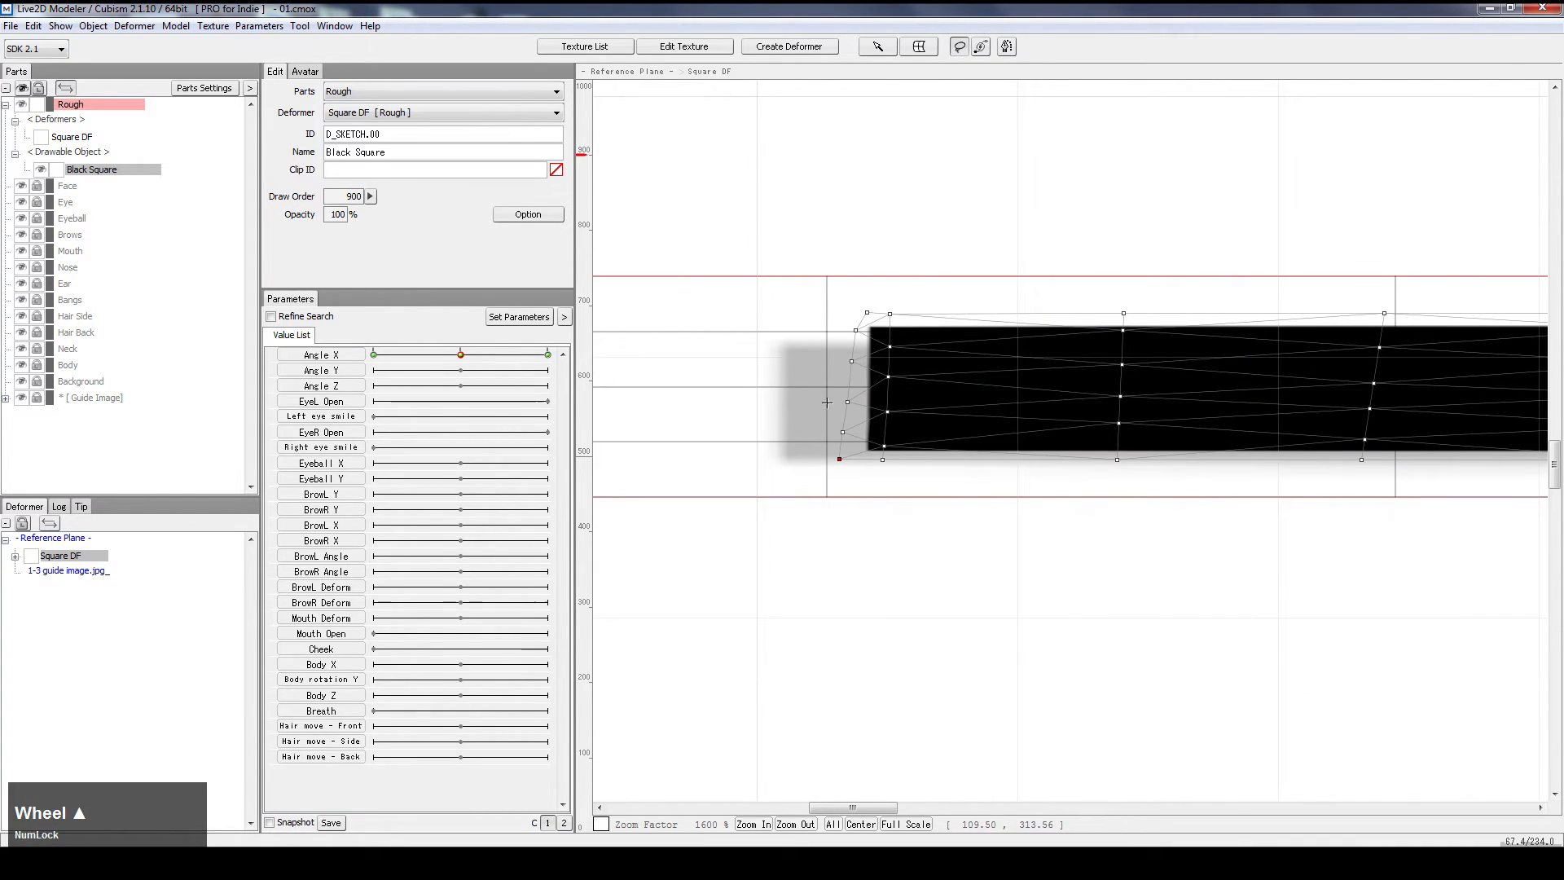
{"action": "scroll", "coordinate": [896, 424], "scroll_direction": "down", "scroll_amount": 1}
{"action": "scroll", "coordinate": [894, 425], "scroll_direction": "down", "scroll_amount": 1}
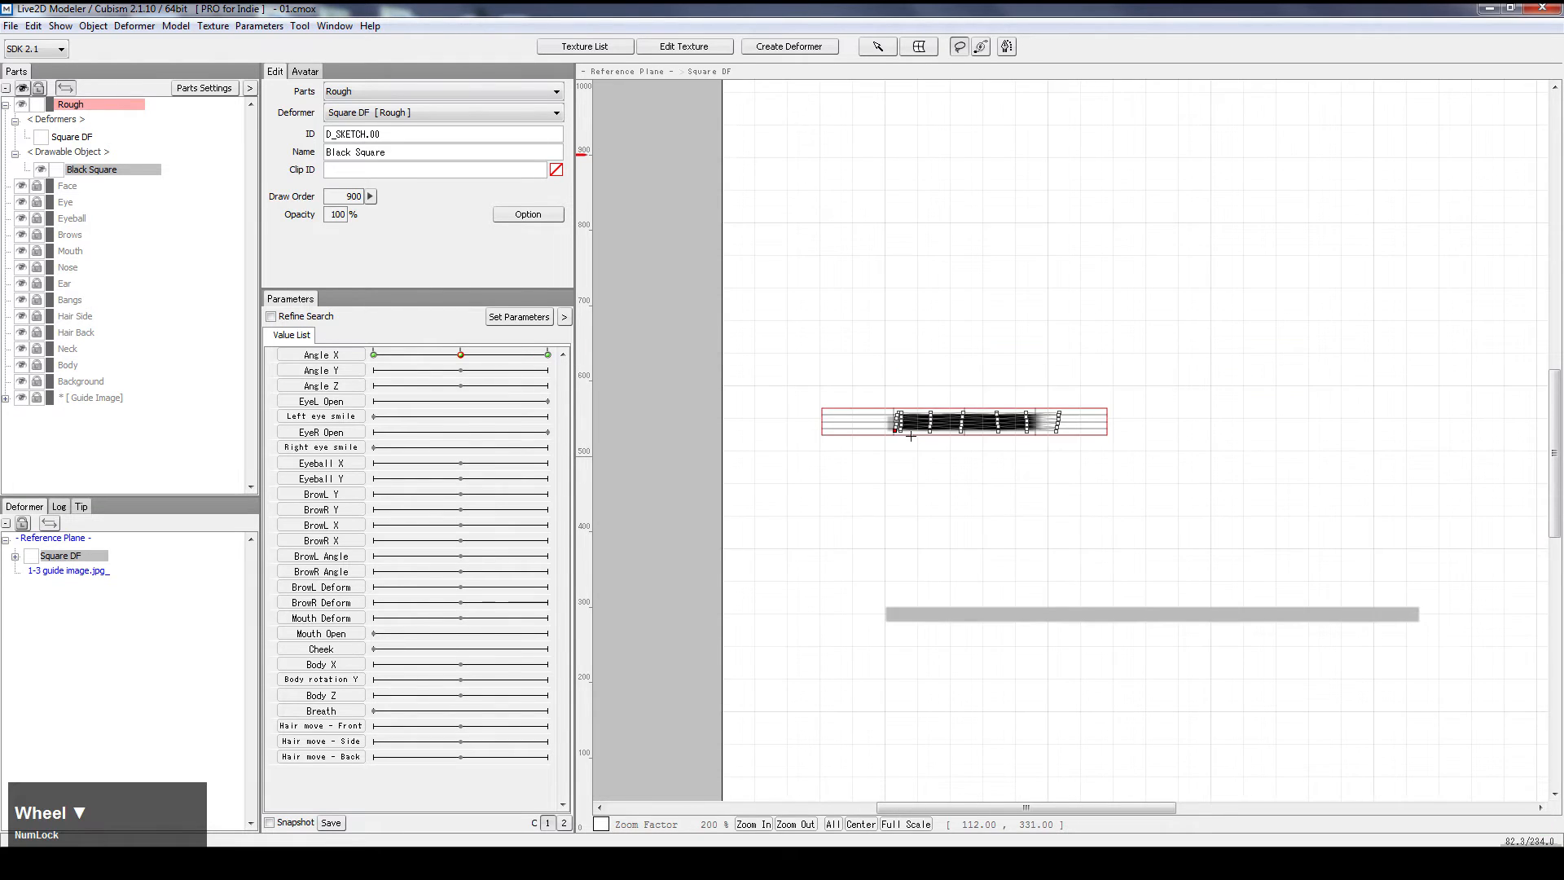
{"action": "scroll", "coordinate": [888, 407], "scroll_direction": "up", "scroll_amount": 3}
{"action": "scroll", "coordinate": [883, 375], "scroll_direction": "down", "scroll_amount": 4}
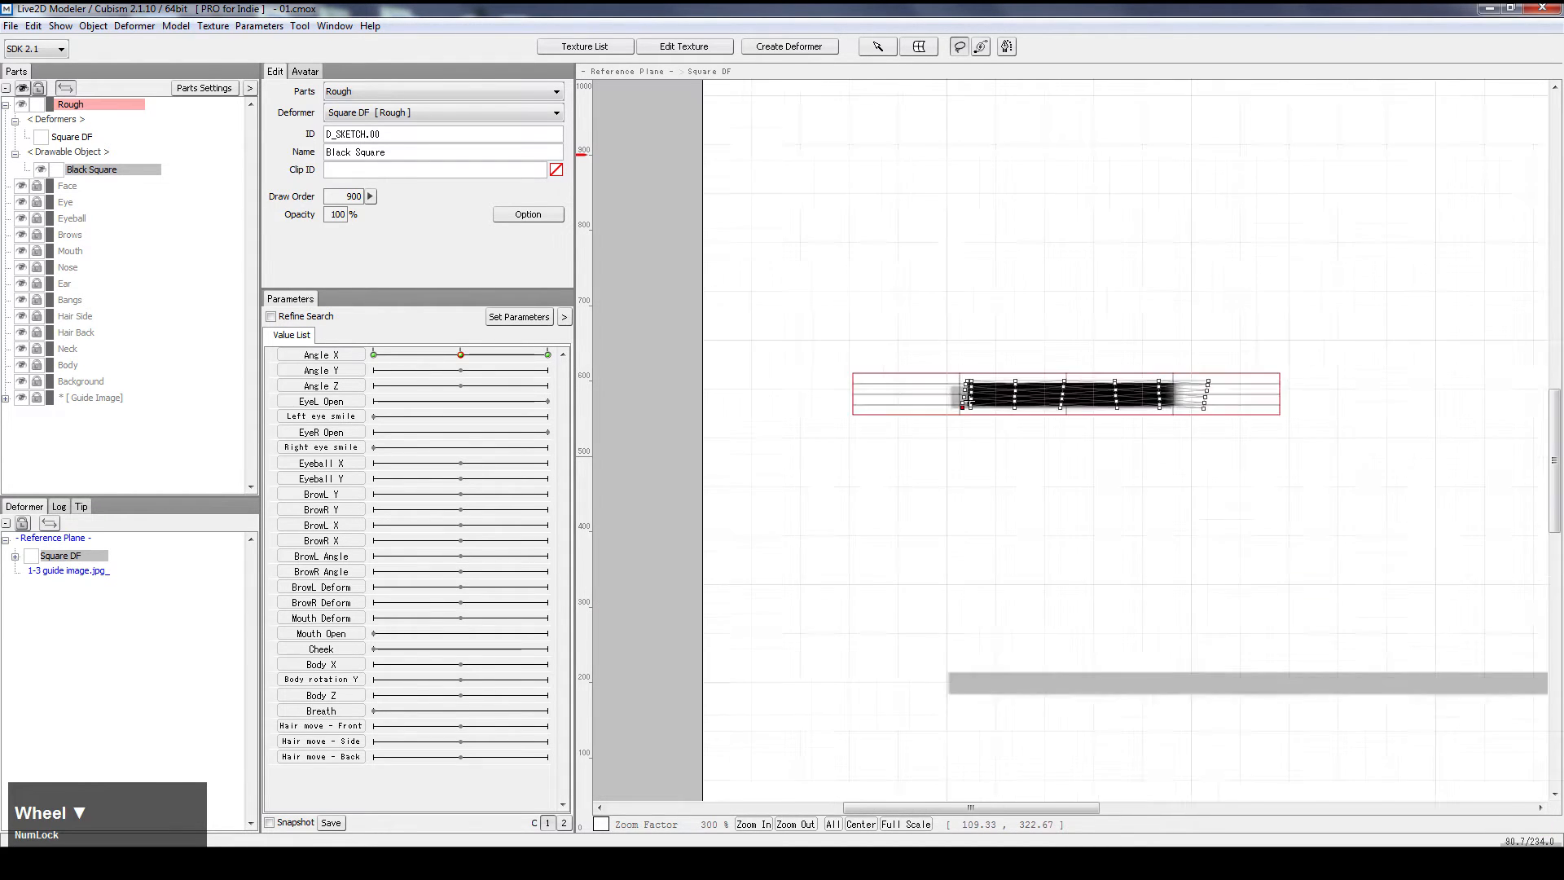
{"action": "left_click", "coordinate": [1052, 430]}
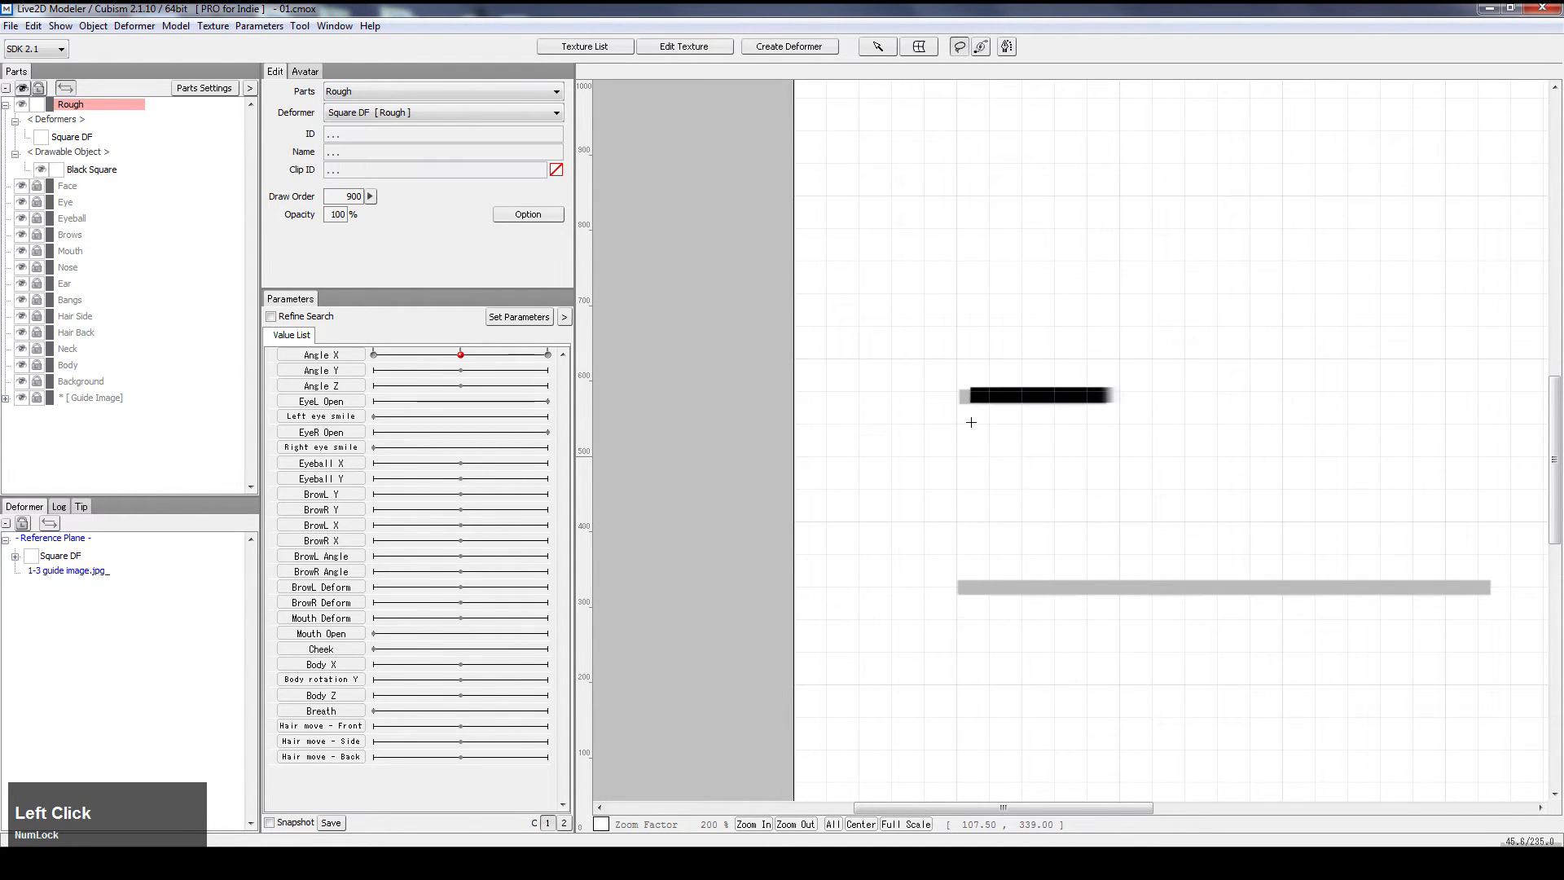
{"action": "scroll", "coordinate": [973, 424], "scroll_direction": "down", "scroll_amount": 2}
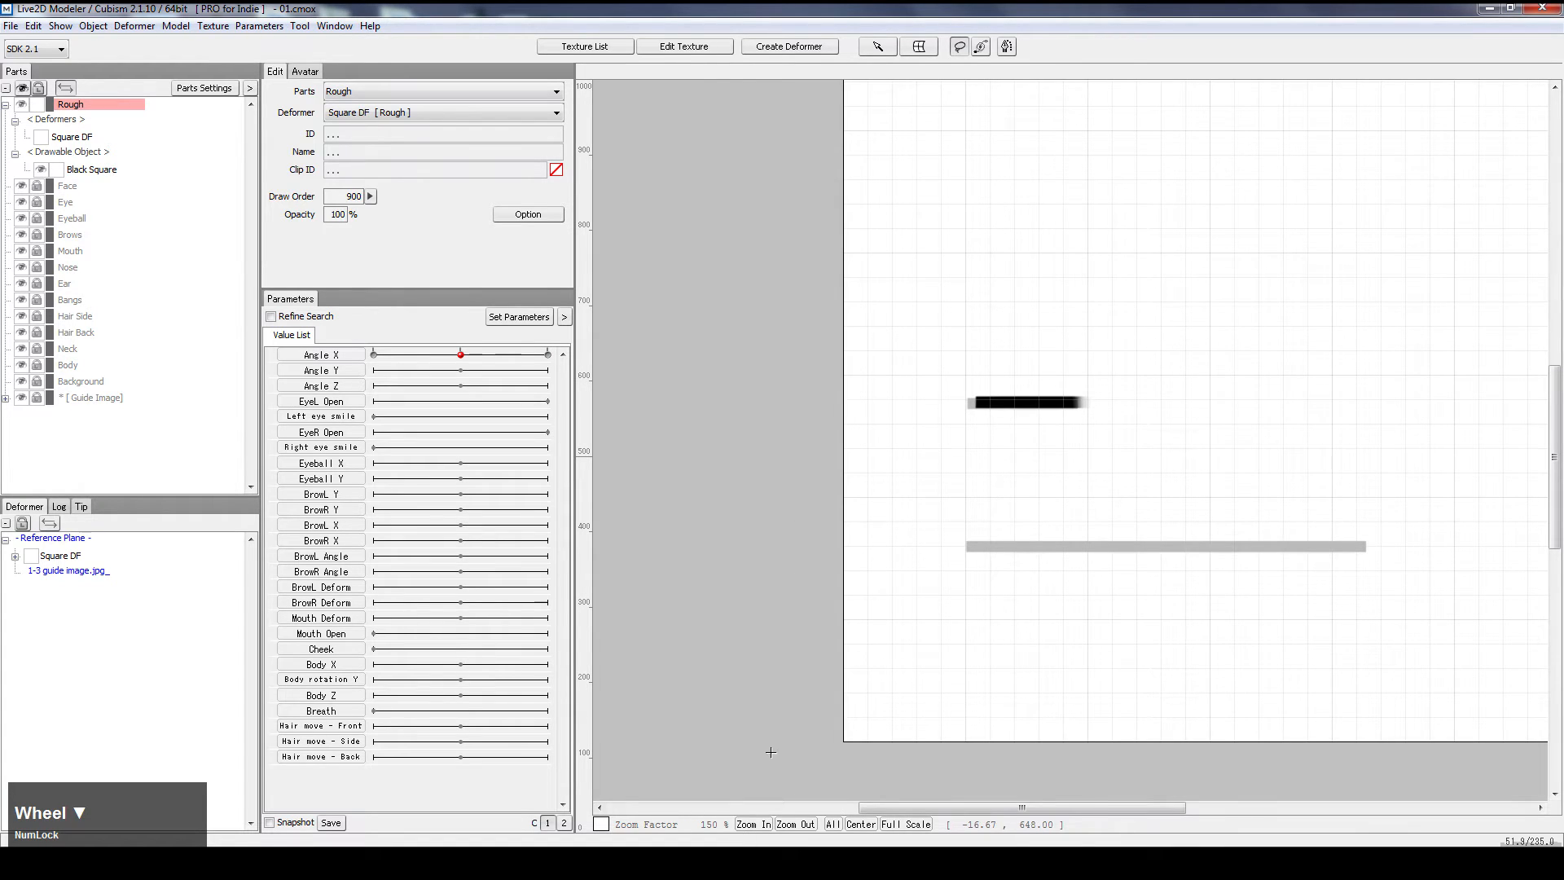
{"action": "scroll", "coordinate": [796, 727], "scroll_direction": "down", "scroll_amount": 1}
{"action": "scroll", "coordinate": [930, 526], "scroll_direction": "up", "scroll_amount": 6}
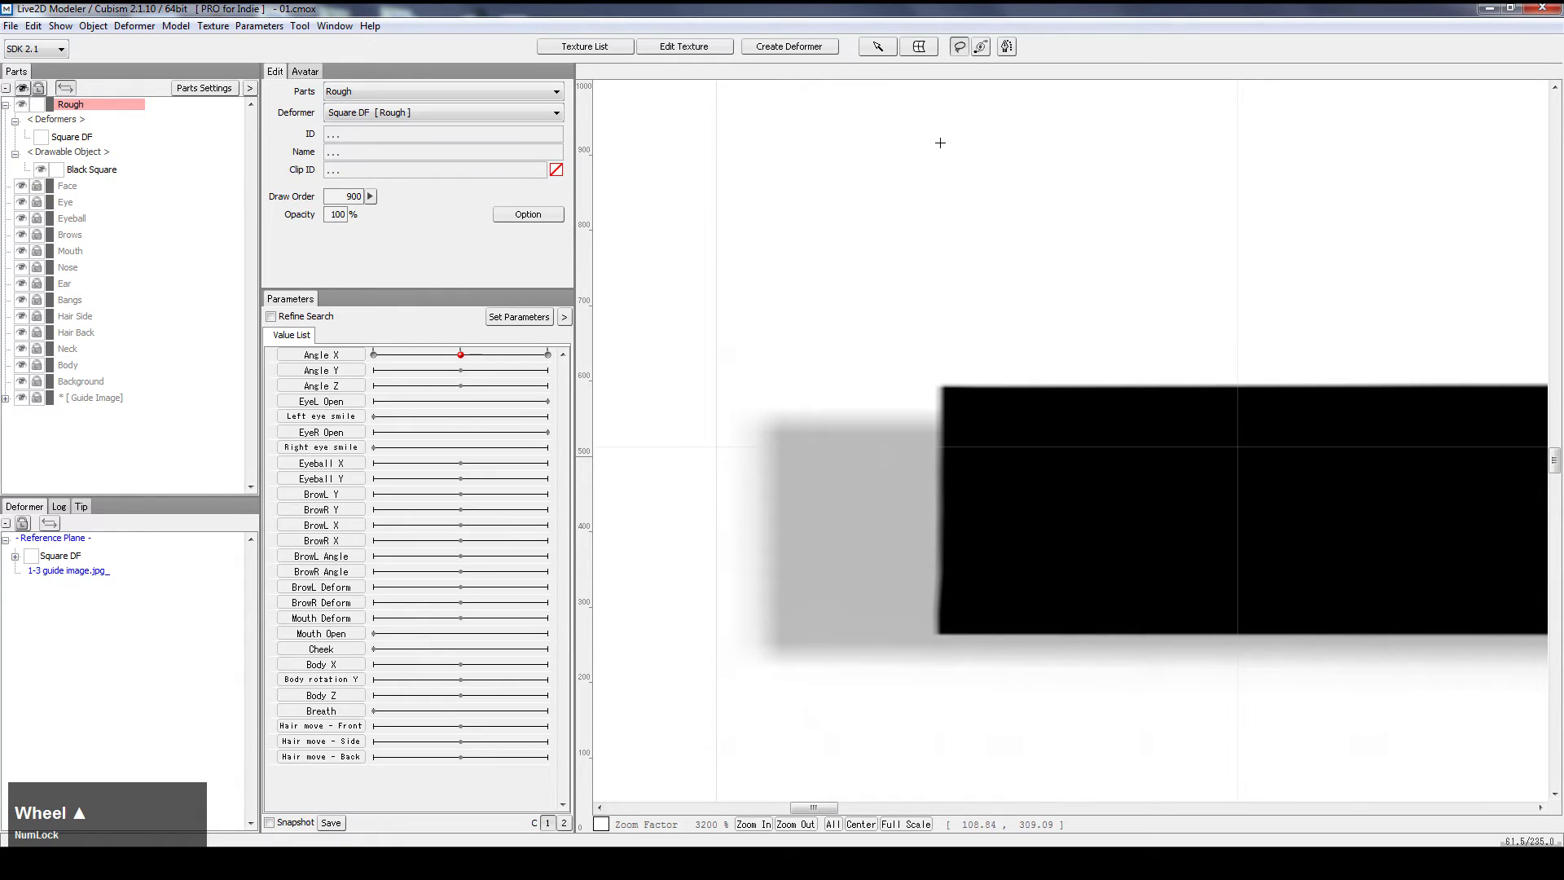
{"action": "mouse_move", "coordinate": [937, 228]}
{"action": "left_mouse_down"}
{"action": "mouse_move", "coordinate": [891, 673]}
{"action": "mouse_move", "coordinate": [941, 272]}
{"action": "mouse_move", "coordinate": [961, 708]}
{"action": "mouse_move", "coordinate": [941, 353]}
{"action": "left_mouse_up"}
{"action": "left_click", "coordinate": [948, 429]}
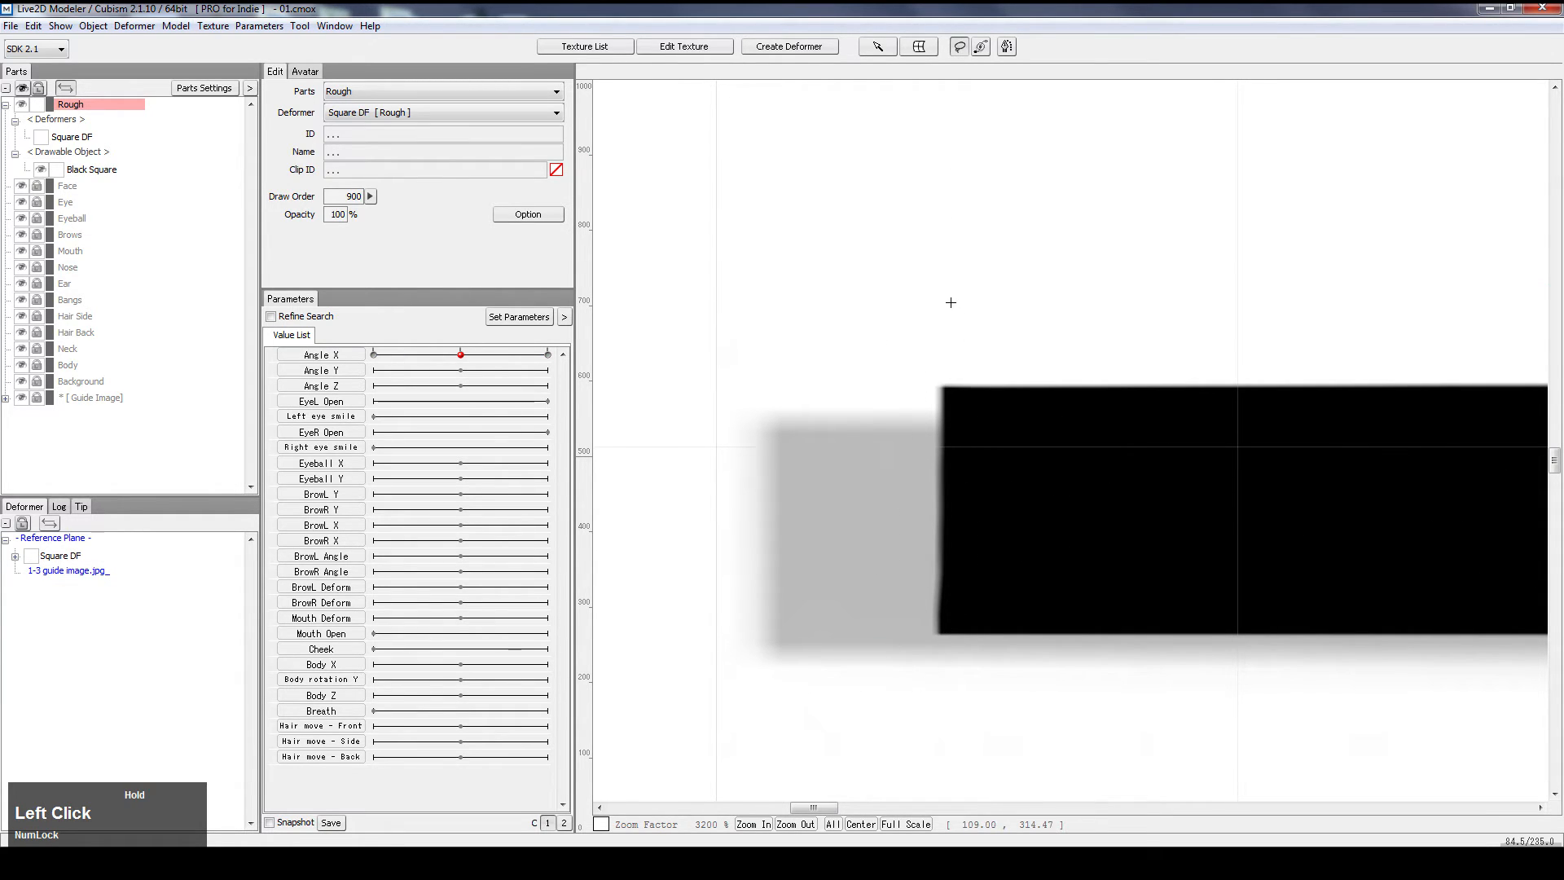
Reselect the Black Square and nudge the outer left column's points and the first inner column's lower point to even out the edge
{"action": "left_click", "coordinate": [935, 358]}
{"action": "left_click", "coordinate": [916, 394]}
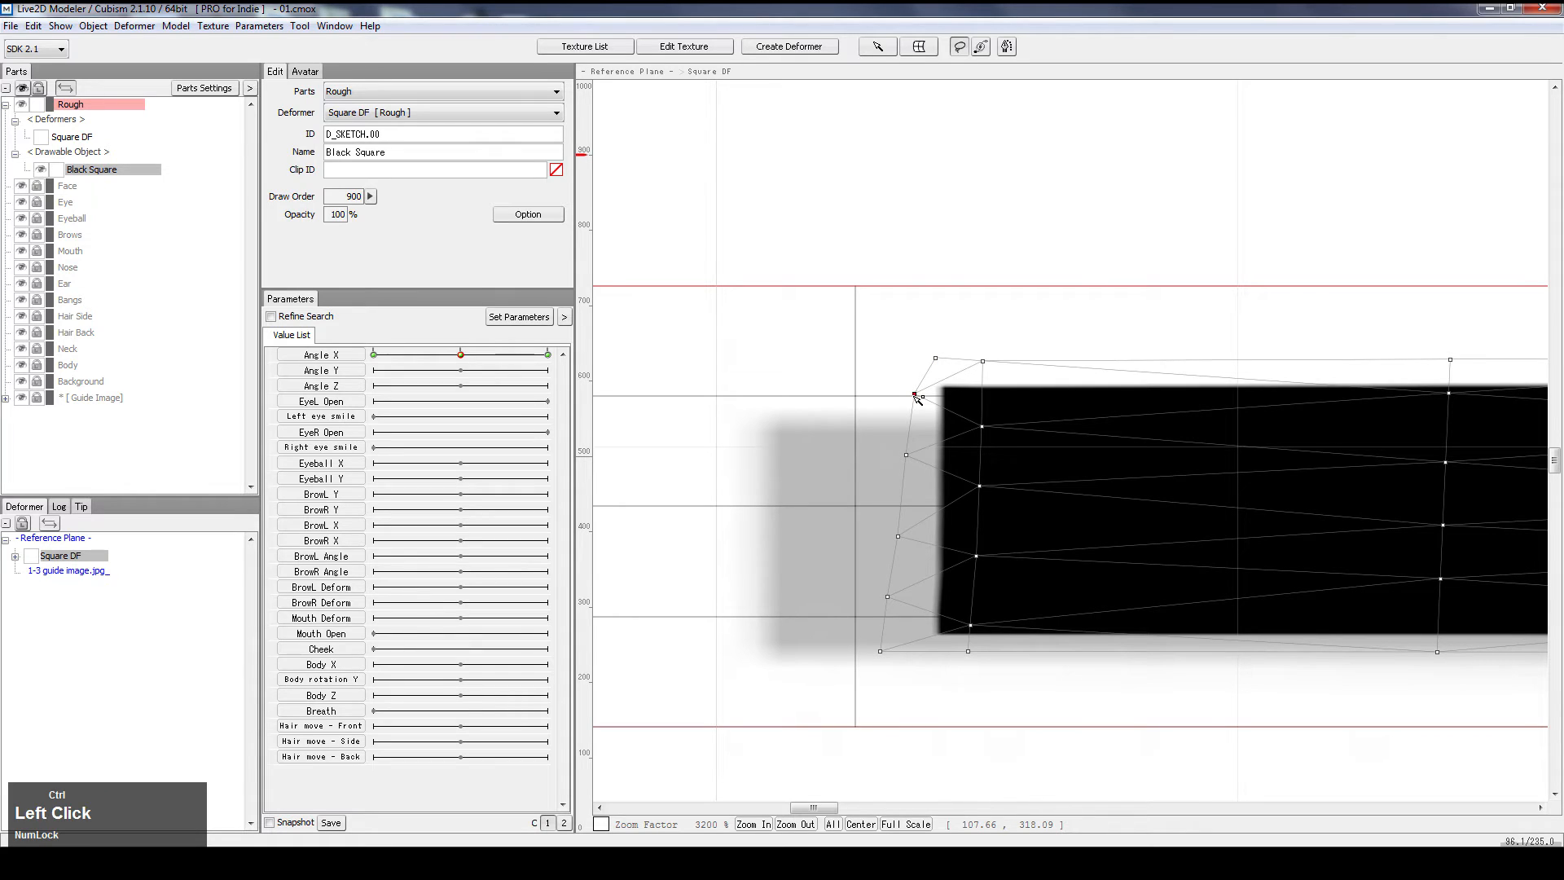
{"action": "left_click_drag", "start_coordinate": [919, 395], "coordinate": [914, 395]}
{"action": "left_click_drag", "start_coordinate": [907, 457], "coordinate": [907, 459]}
{"action": "left_click_drag", "start_coordinate": [895, 538], "coordinate": [895, 536]}
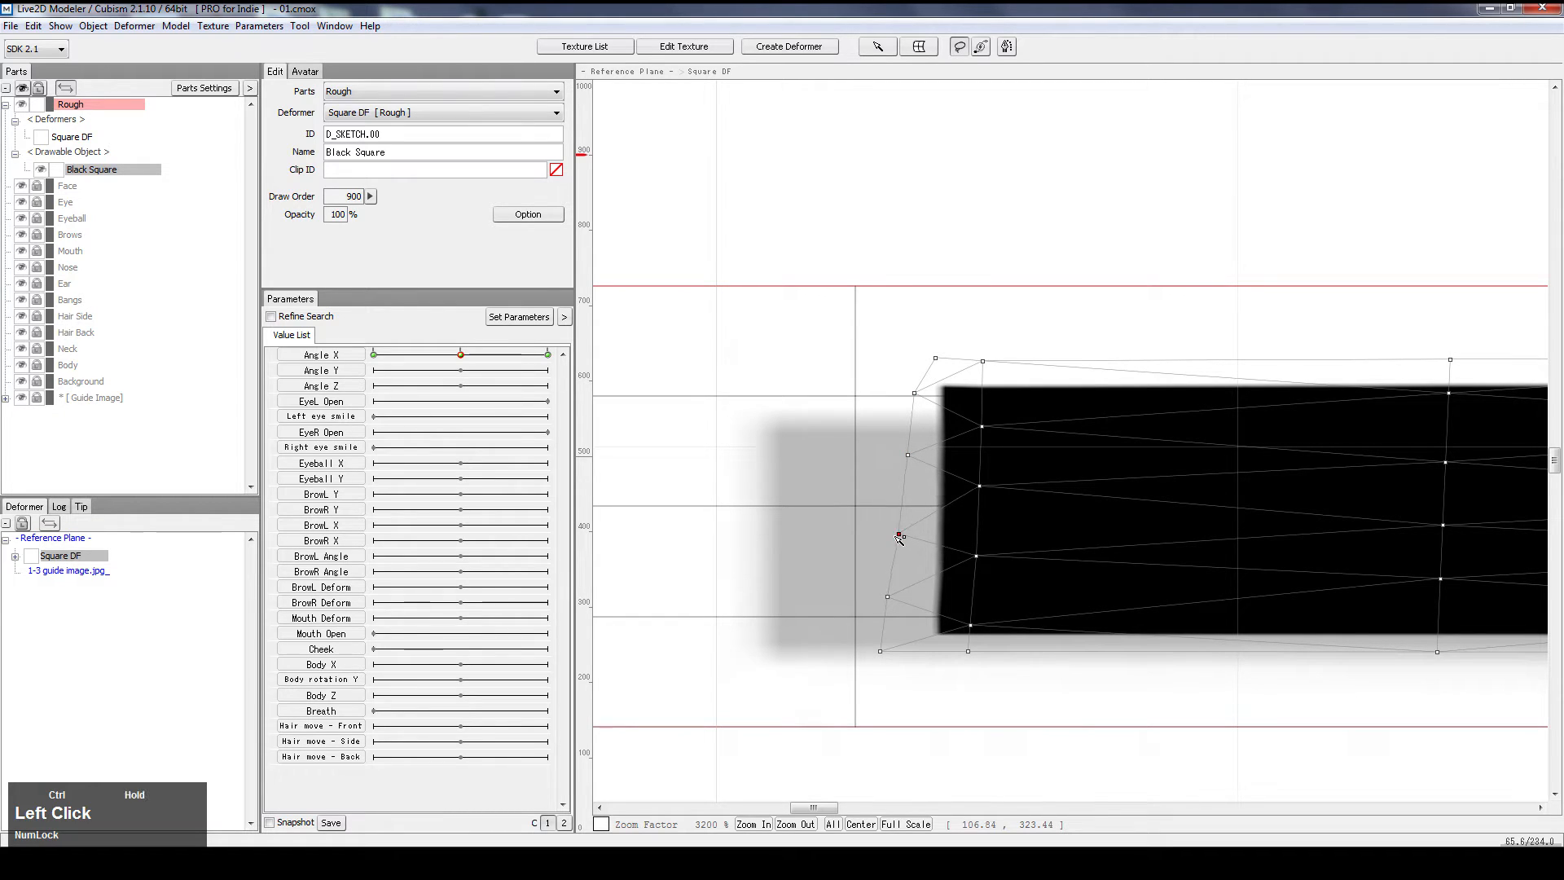
{"action": "left_click_drag", "start_coordinate": [880, 651], "coordinate": [890, 601]}
{"action": "left_click_drag", "start_coordinate": [977, 559], "coordinate": [974, 560]}
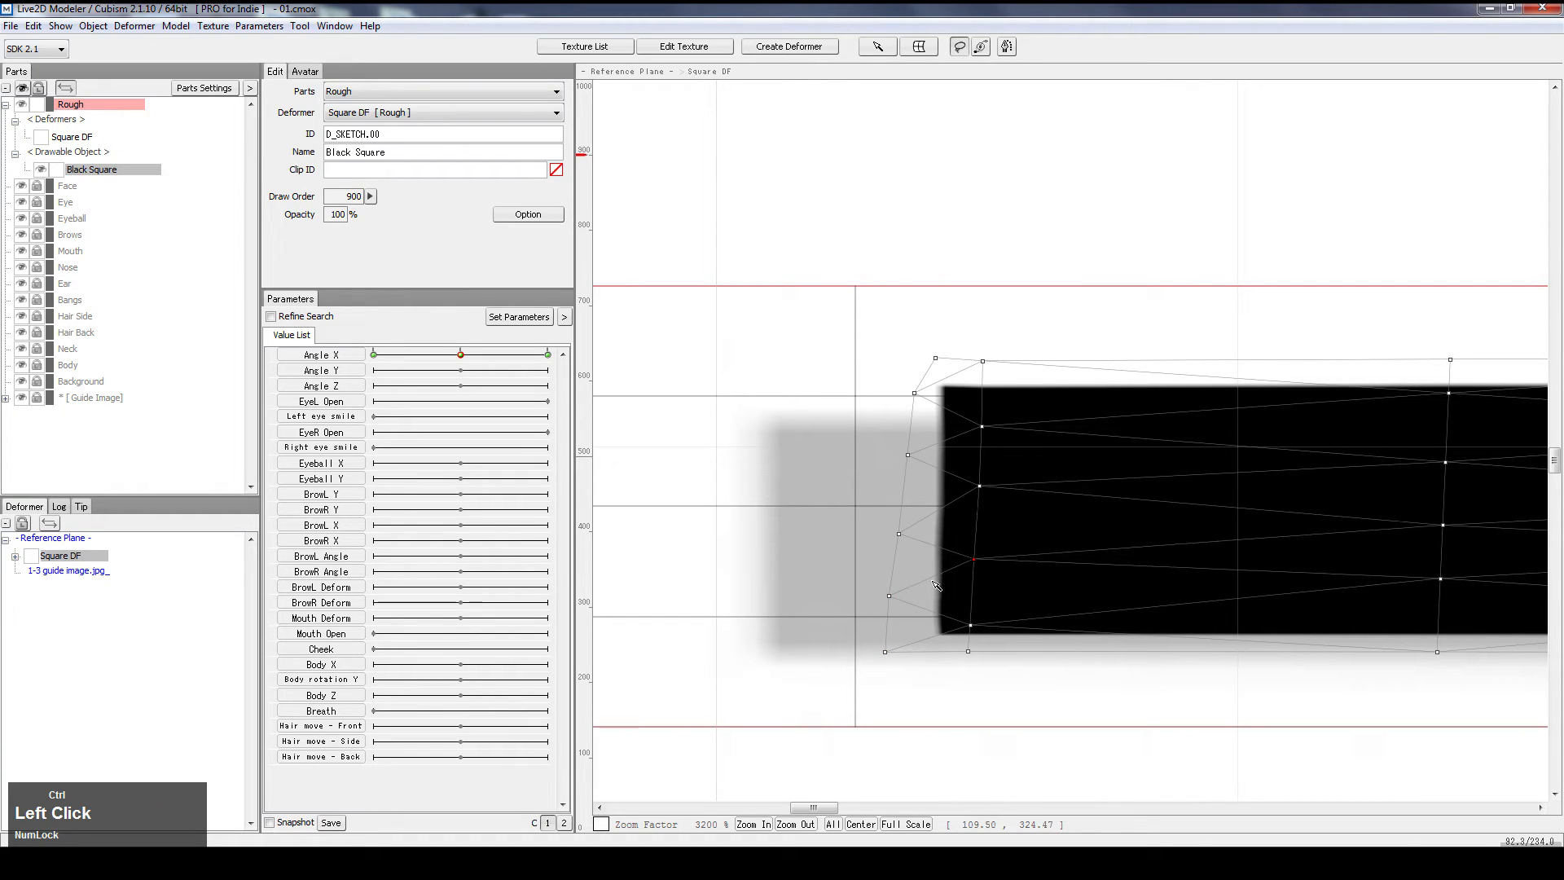
Move the outer left column's points slightly inward, from the bottom corner upward, to straighten the left edge, and deselect the square
{"action": "left_click_drag", "start_coordinate": [889, 596], "coordinate": [887, 652]}
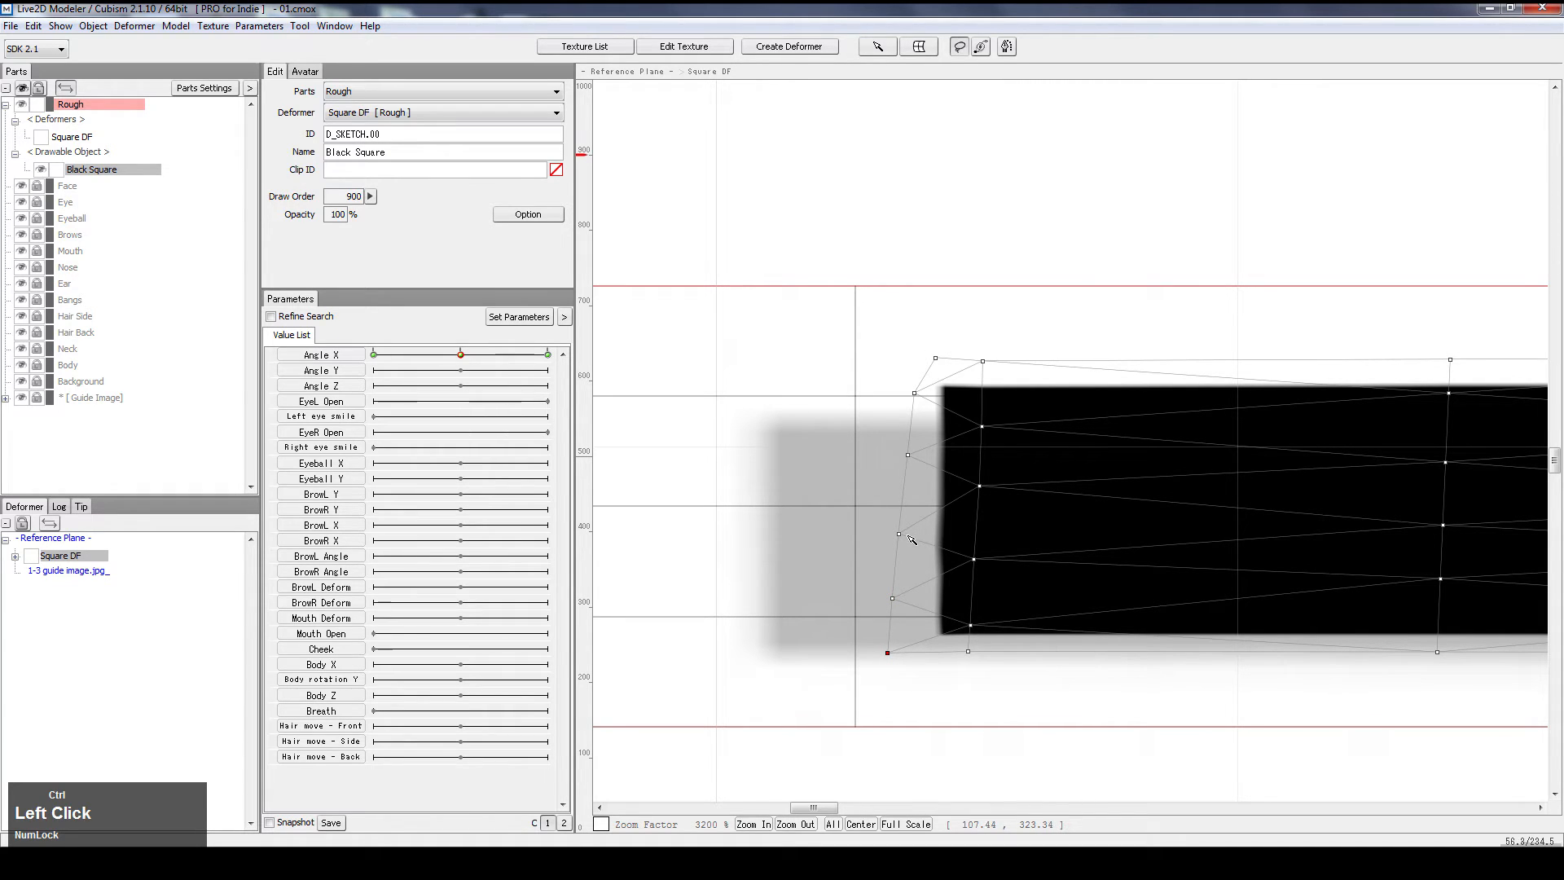
{"action": "left_click_drag", "start_coordinate": [900, 535], "coordinate": [904, 536]}
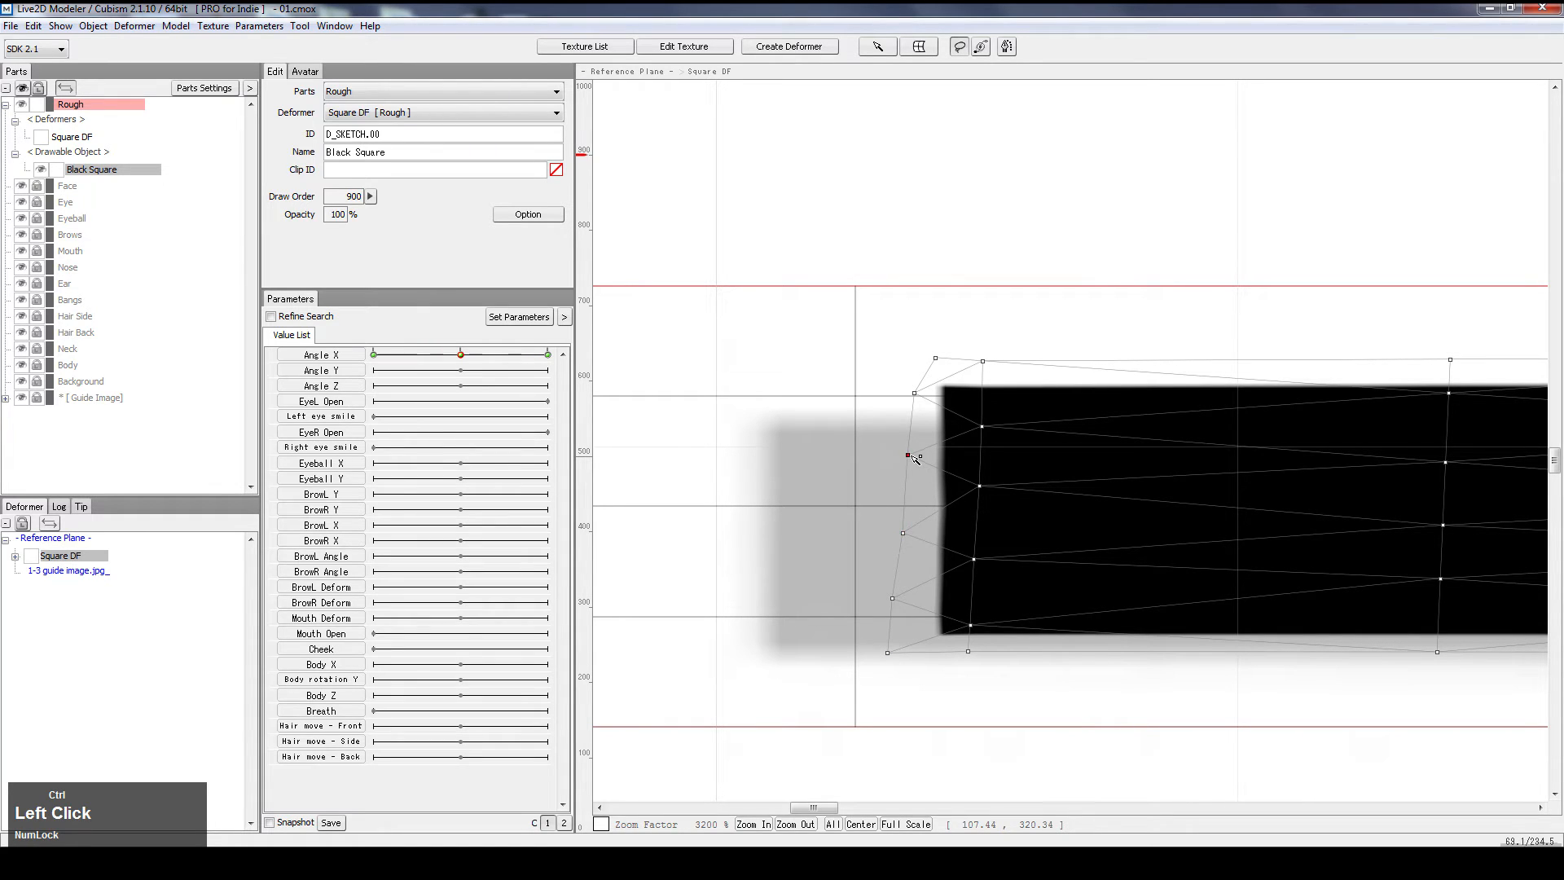
{"action": "left_click_drag", "start_coordinate": [914, 458], "coordinate": [917, 458]}
{"action": "left_click_drag", "start_coordinate": [919, 395], "coordinate": [921, 396]}
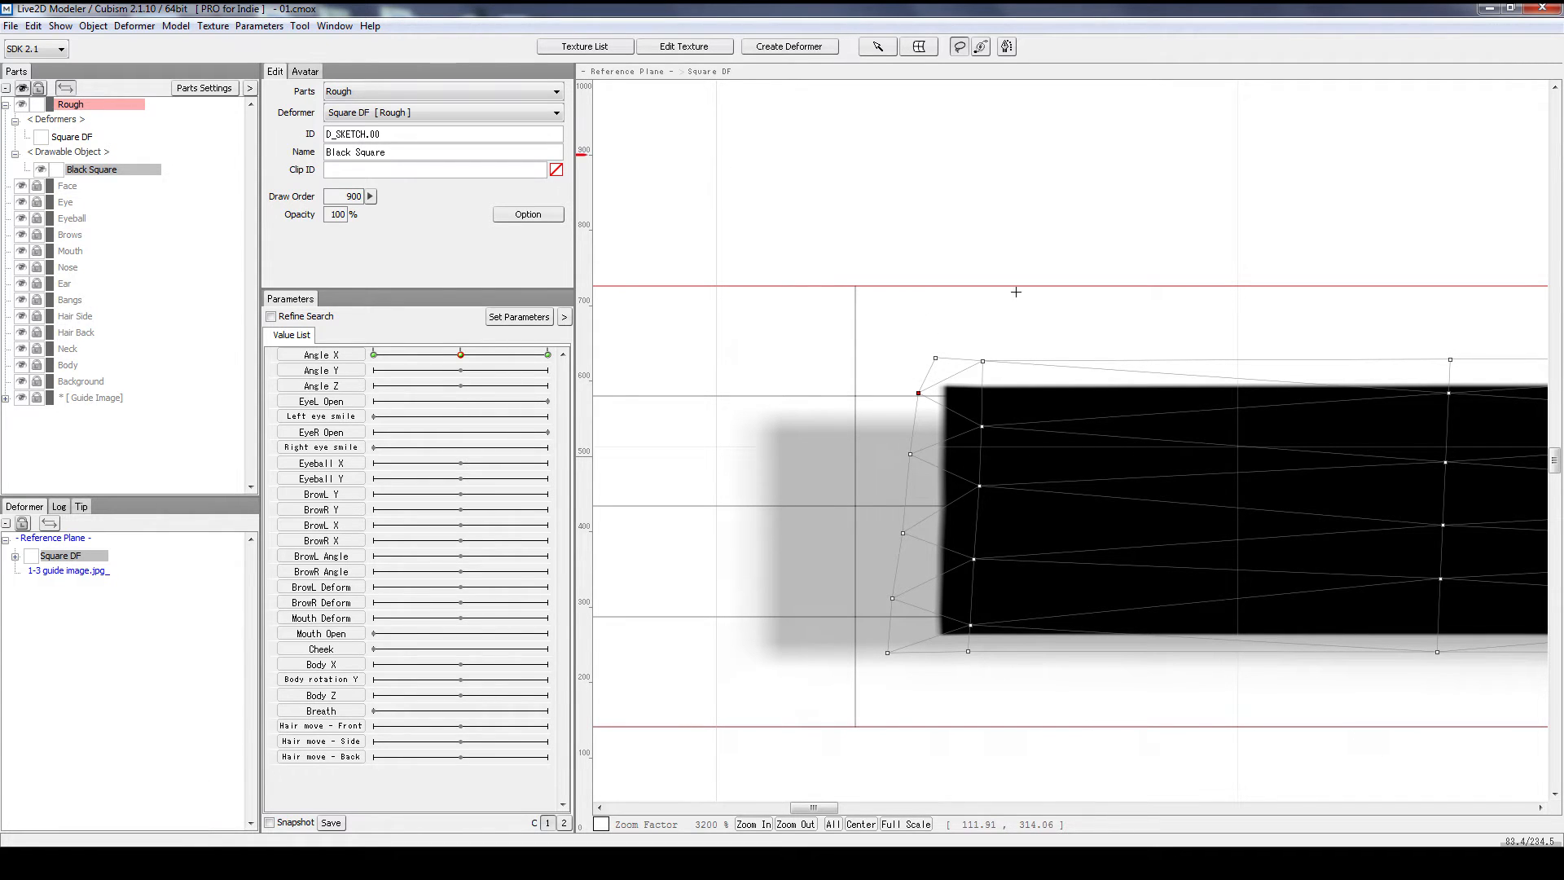
{"action": "scroll", "coordinate": [930, 331], "scroll_direction": "down", "scroll_amount": 4}
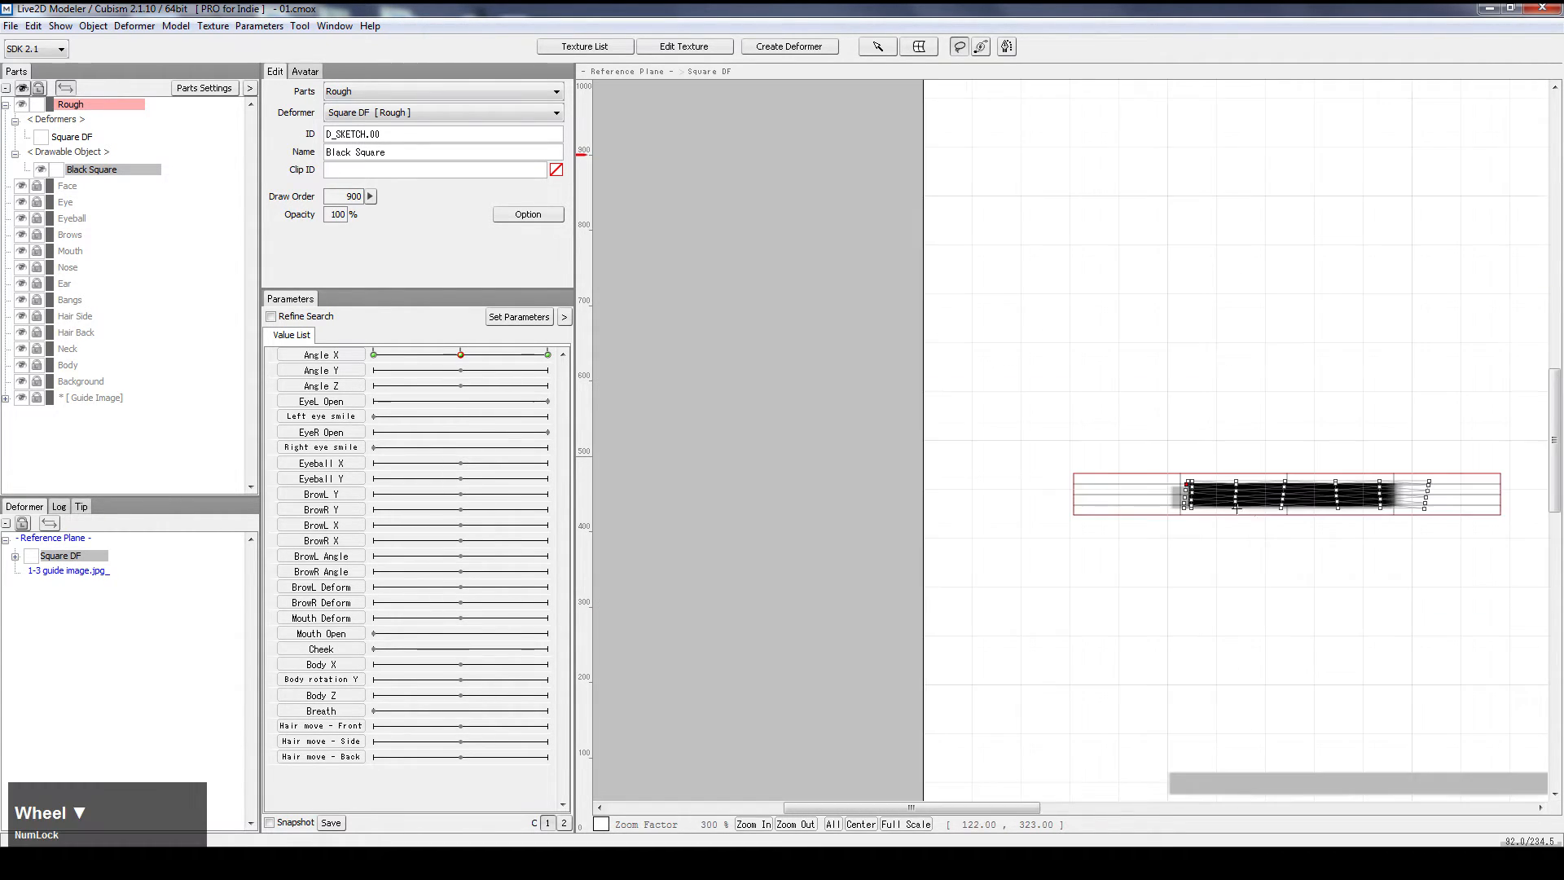
{"action": "scroll", "coordinate": [930, 332], "scroll_direction": "up", "scroll_amount": 2}
{"action": "left_click", "coordinate": [1392, 524], "text": "ctrl"}
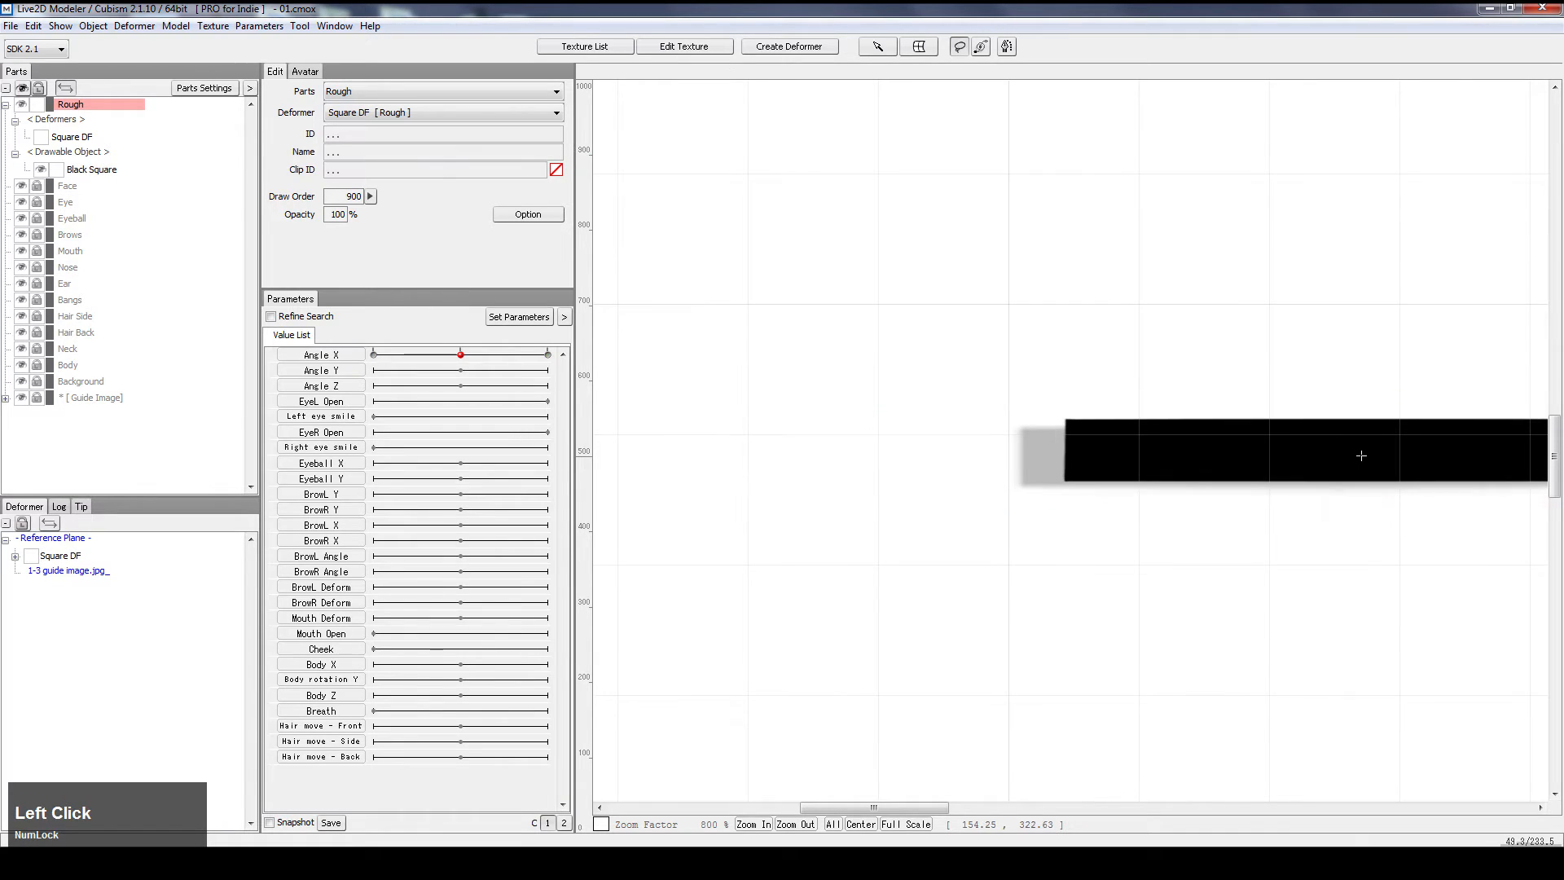
Try to move the whole Black Square mesh down over the grey guide bar, and undo the move
{"action": "left_click", "coordinate": [878, 46]}
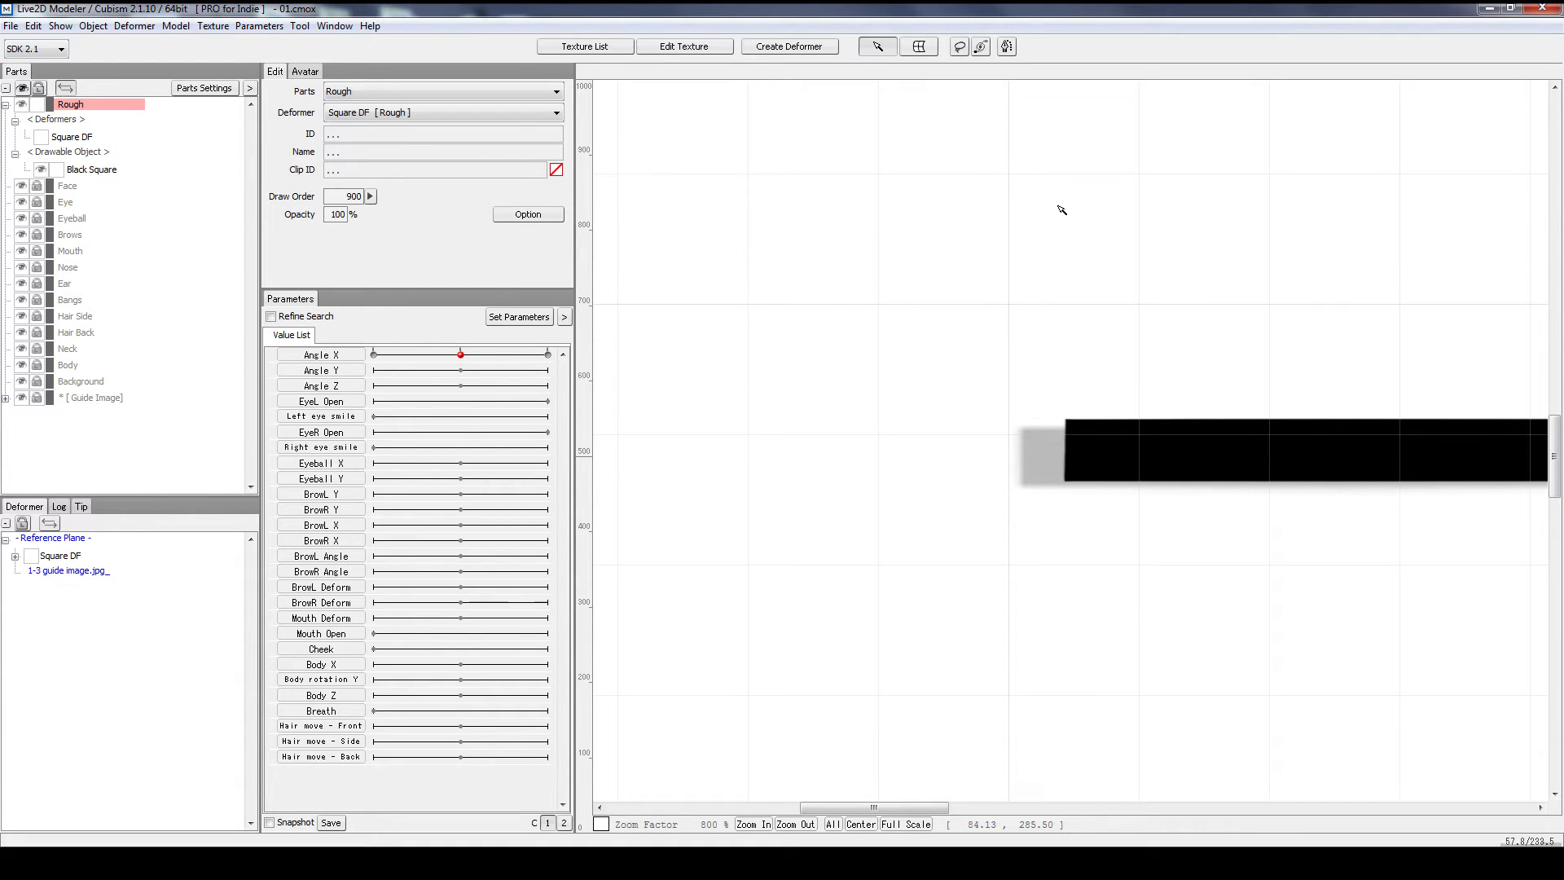
{"action": "left_click", "coordinate": [1281, 436]}
{"action": "left_click_drag", "start_coordinate": [1373, 564], "coordinate": [1109, 604]}
{"action": "scroll", "coordinate": [1107, 533], "scroll_direction": "up", "scroll_amount": 2}
{"action": "scroll", "coordinate": [1110, 498], "scroll_direction": "down", "scroll_amount": 2}
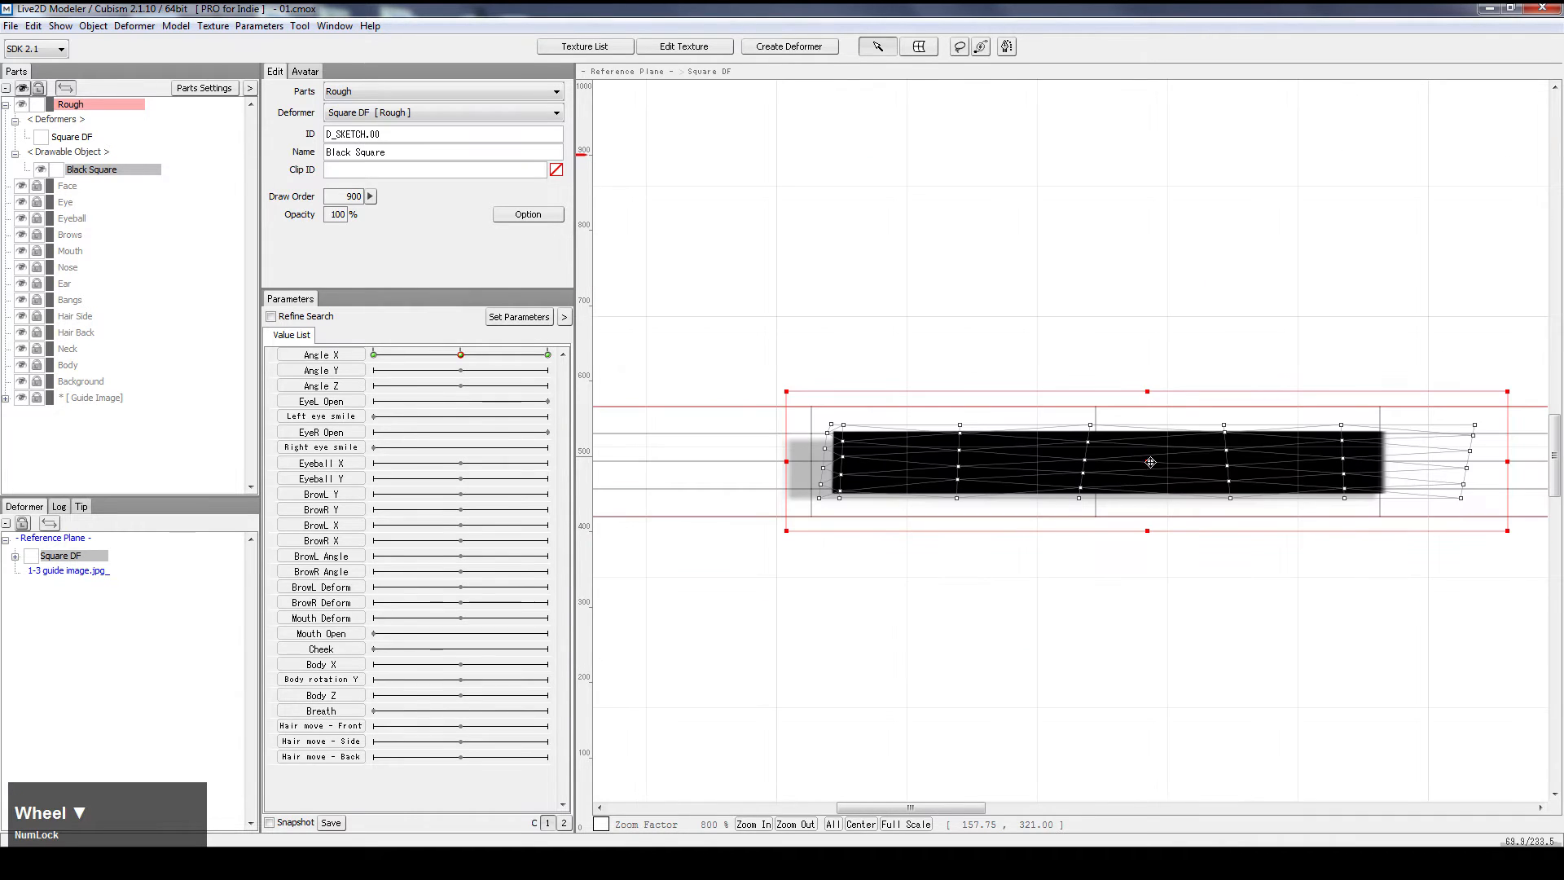
{"action": "scroll", "coordinate": [1125, 473], "scroll_direction": "up", "scroll_amount": 1}
{"action": "left_click_drag", "start_coordinate": [1173, 450], "coordinate": [1169, 461]}
{"action": "left_click", "coordinate": [1034, 601]}
{"action": "key", "text": "ctrl+z"}
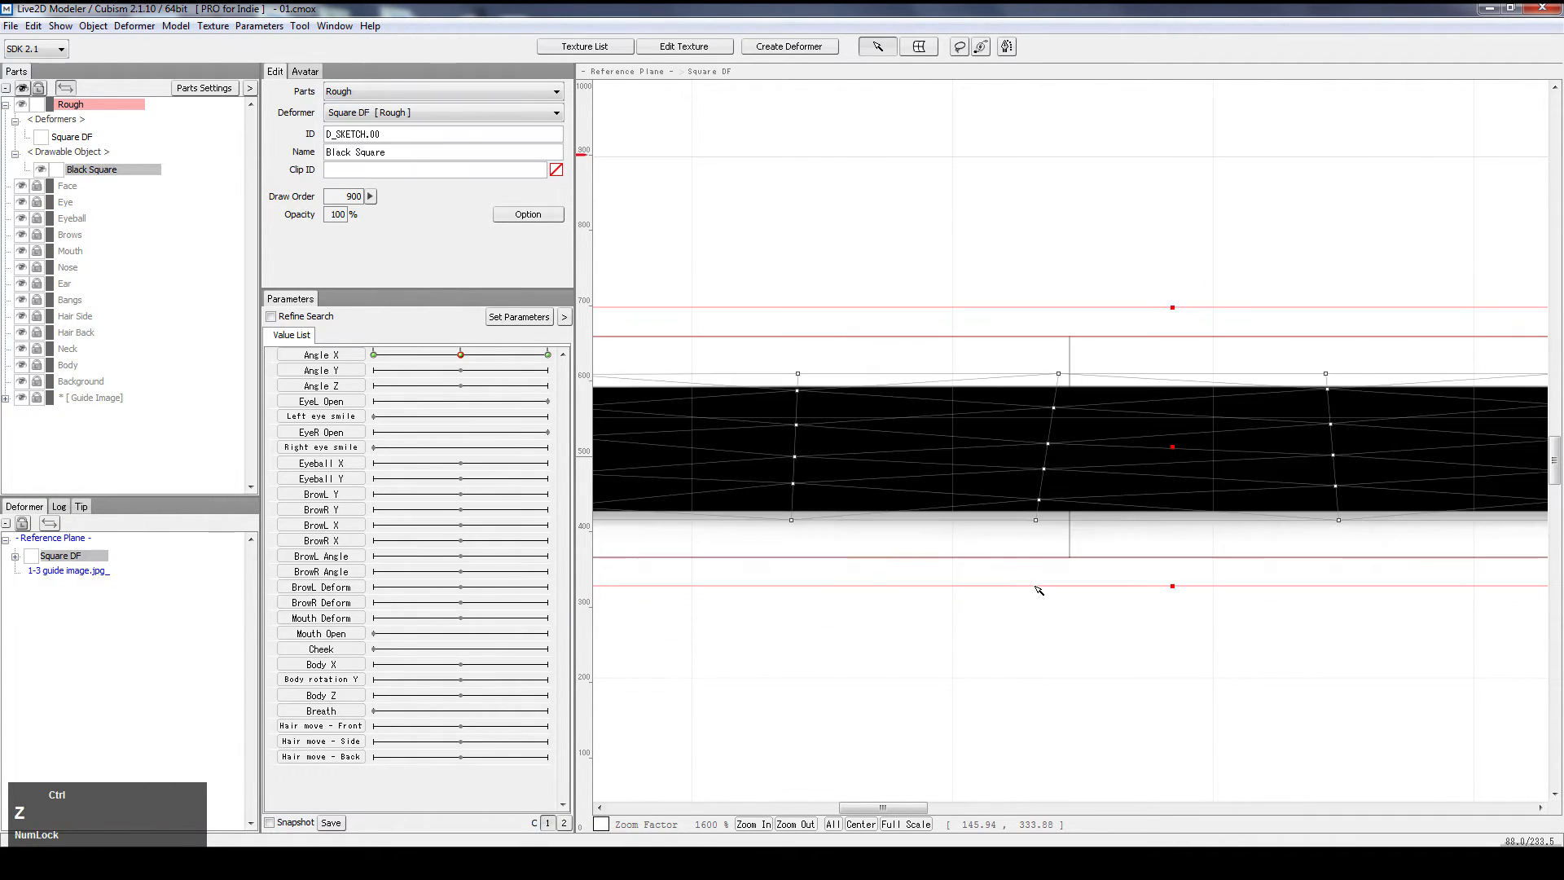
Select the Square DF deformer and shift it slightly down so the black bar lines up vertically with the grey guide bar
{"action": "scroll", "coordinate": [1039, 589], "scroll_direction": "down", "scroll_amount": 1}
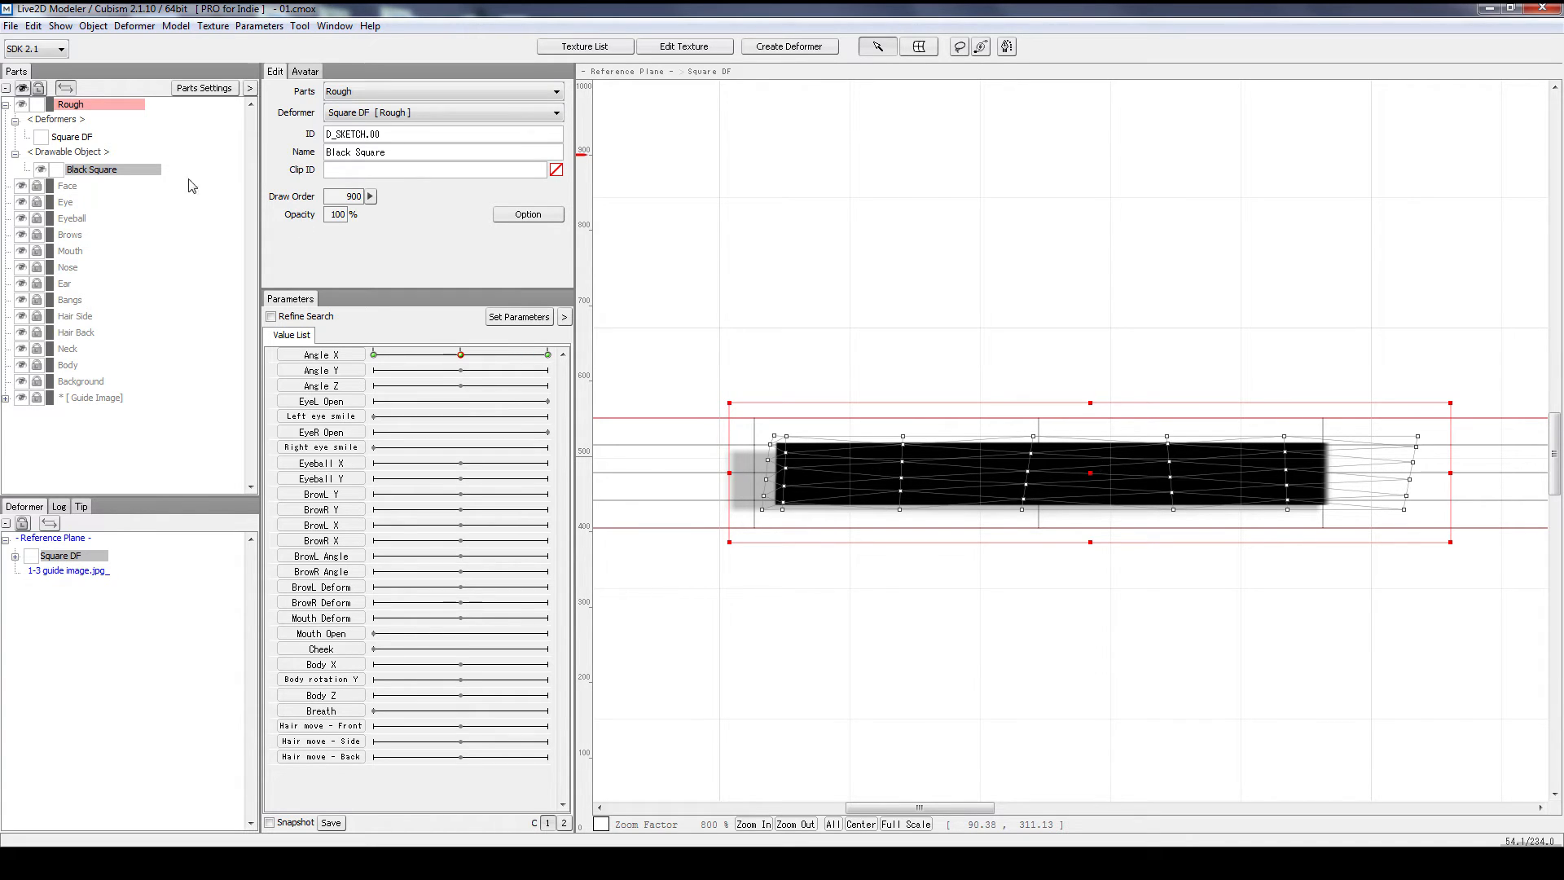
{"action": "left_click", "coordinate": [95, 139]}
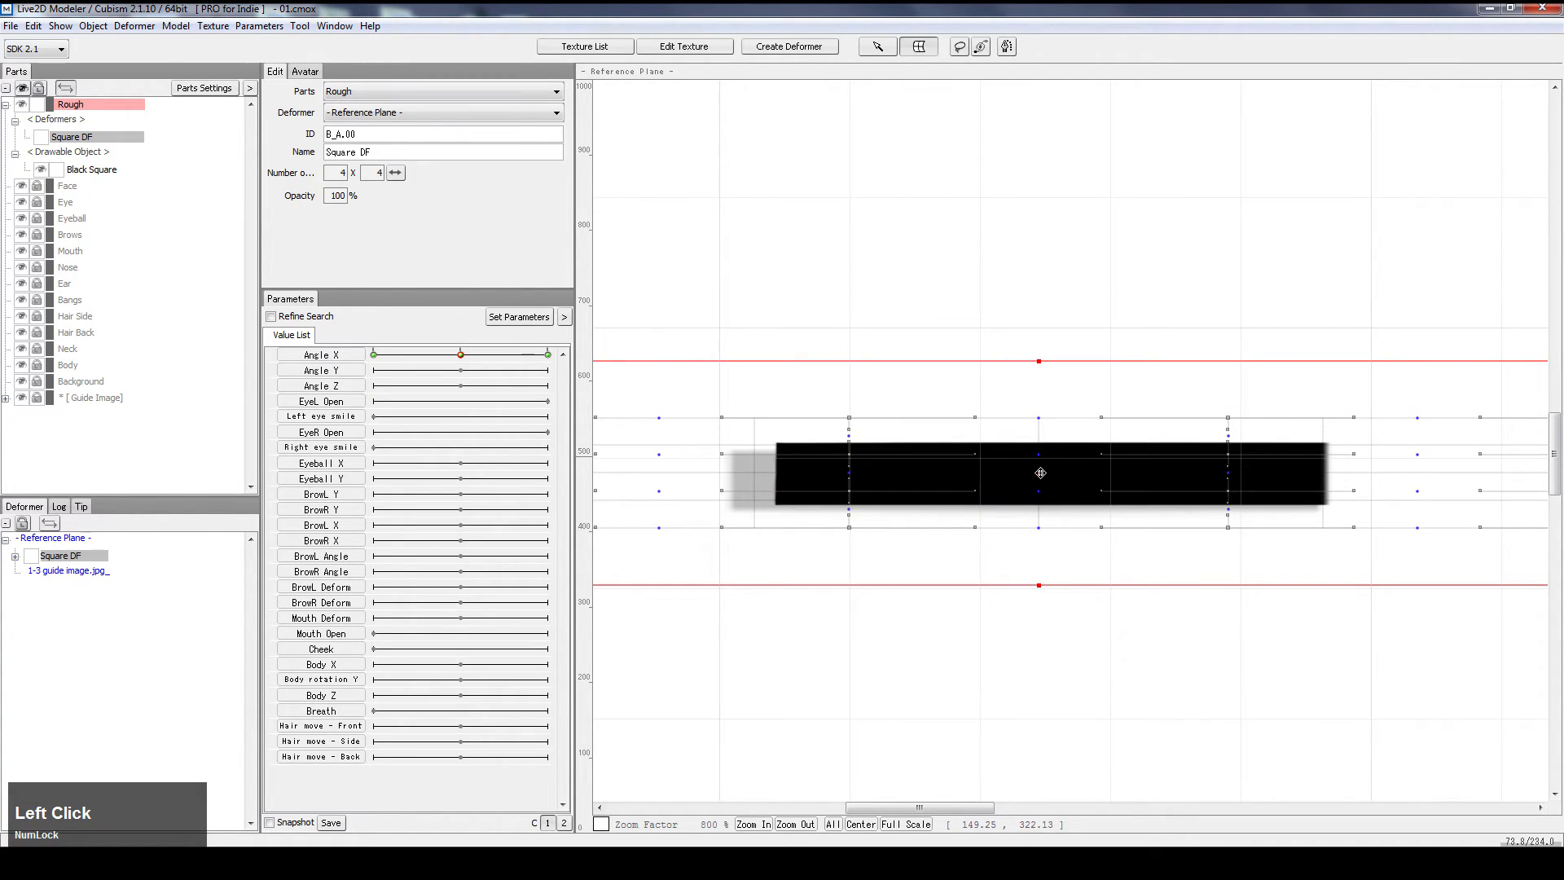
{"action": "left_click_drag", "start_coordinate": [1040, 472], "coordinate": [1041, 480]}
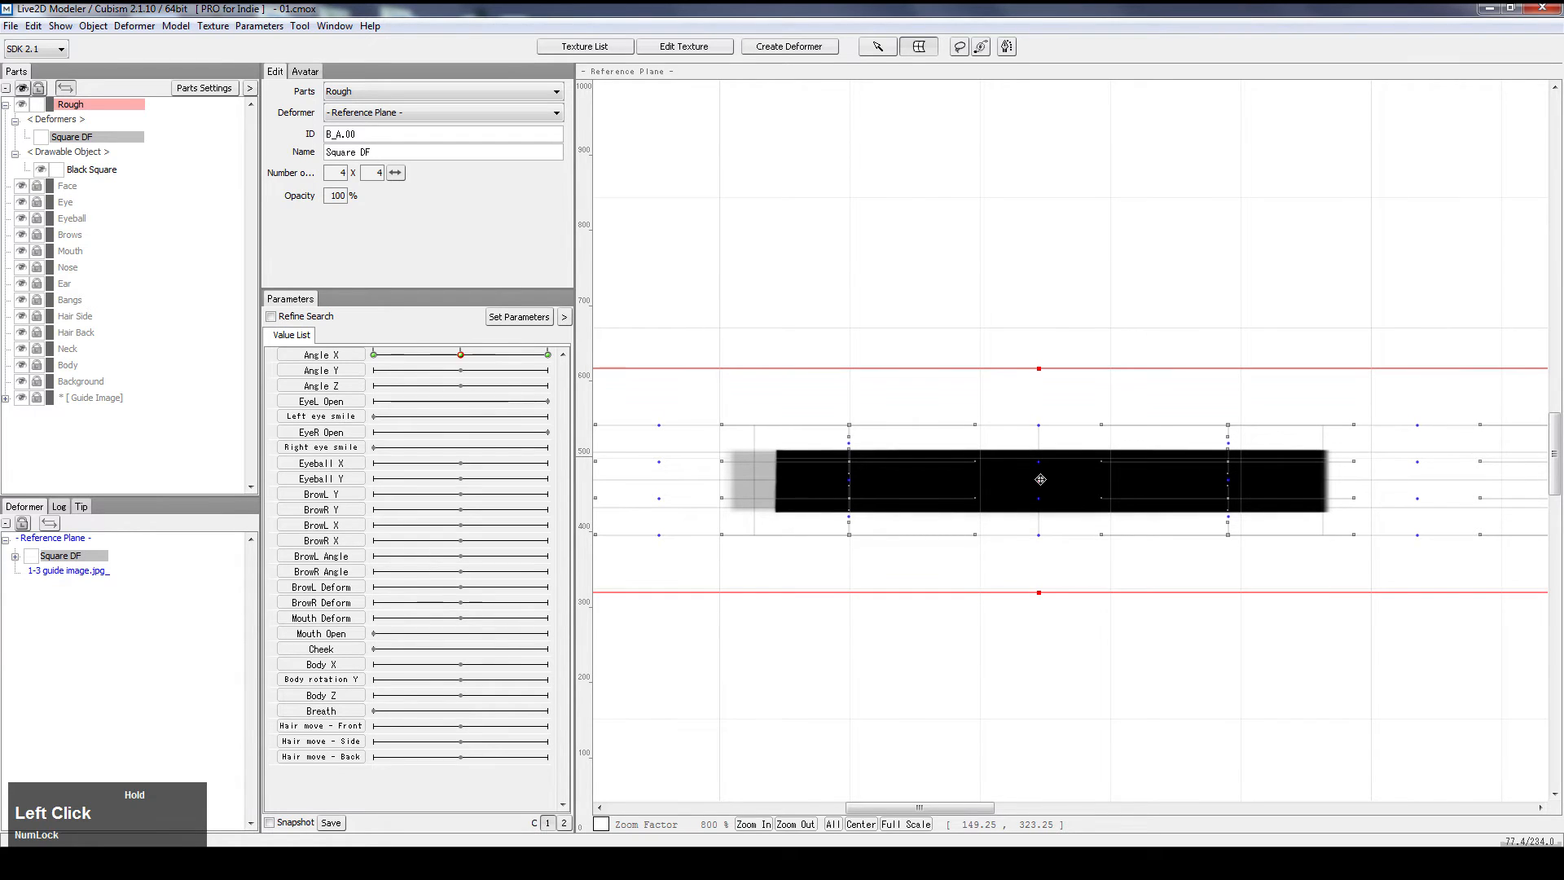
Try to stretch the Square DF deformer leftward until the black bar covers the guide's left end, and undo it
{"action": "key", "text": "space"}
{"action": "left_click_drag", "start_coordinate": [836, 669], "coordinate": [967, 664]}
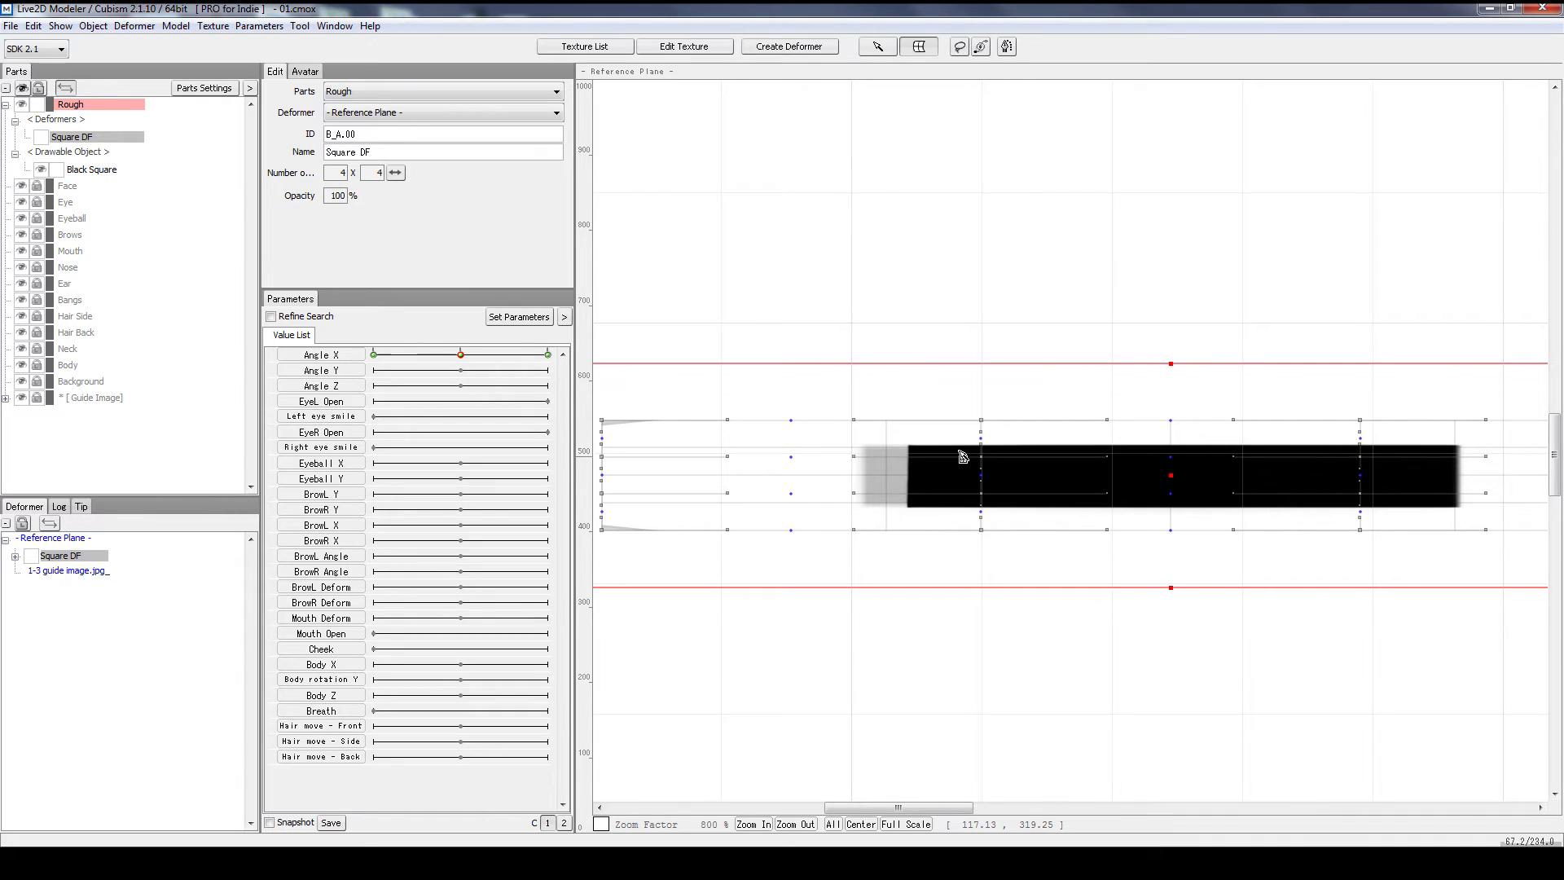
{"action": "key", "text": "space"}
{"action": "left_click_drag", "start_coordinate": [967, 479], "coordinate": [1125, 461]}
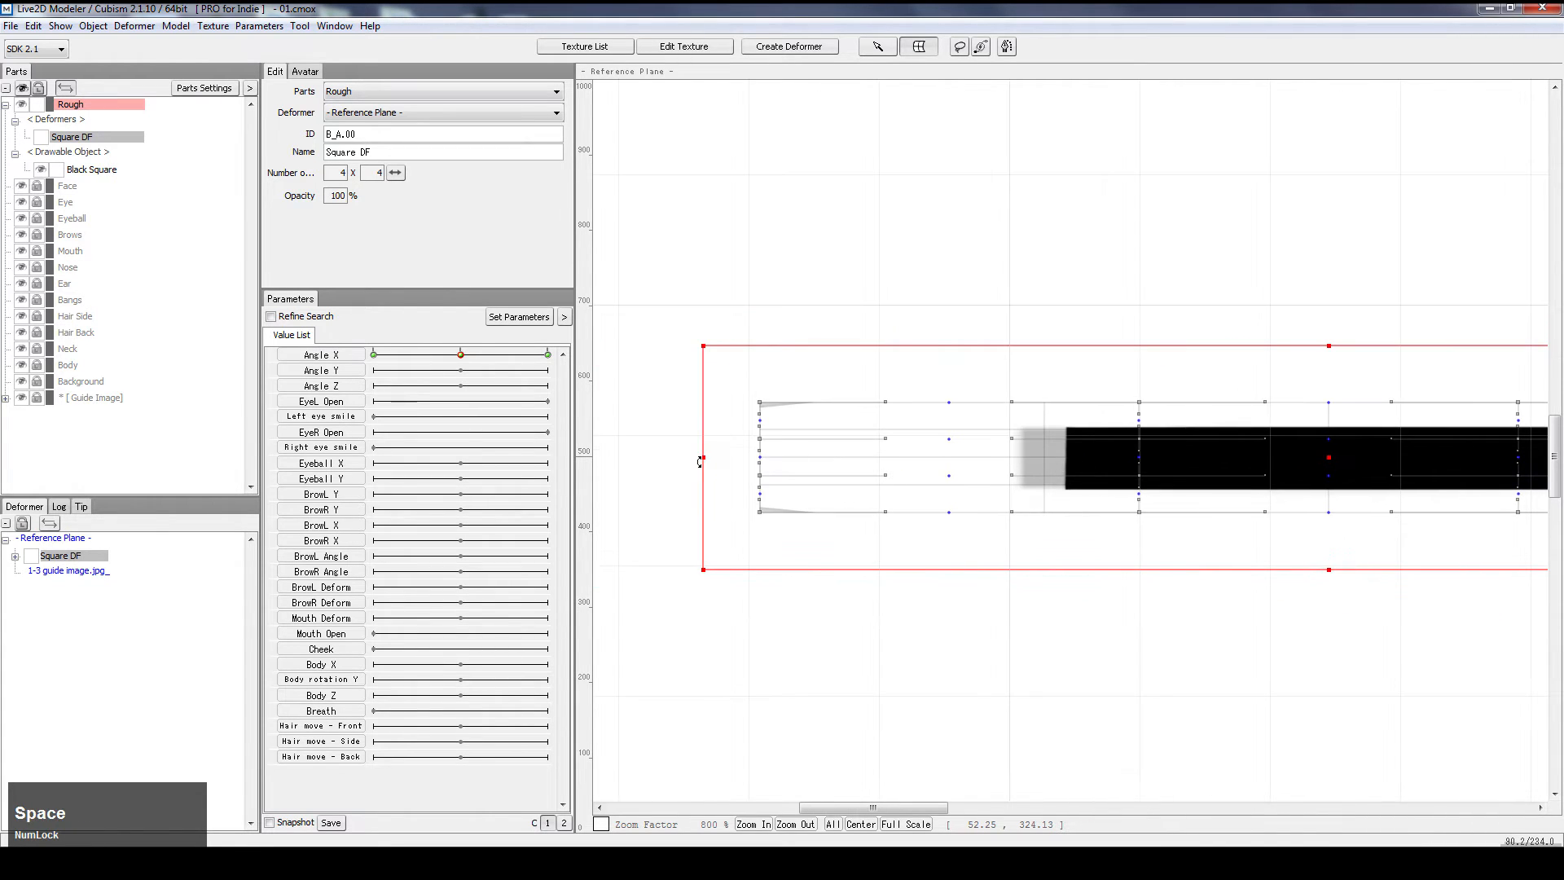
{"action": "left_click_drag", "start_coordinate": [705, 458], "coordinate": [644, 457]}
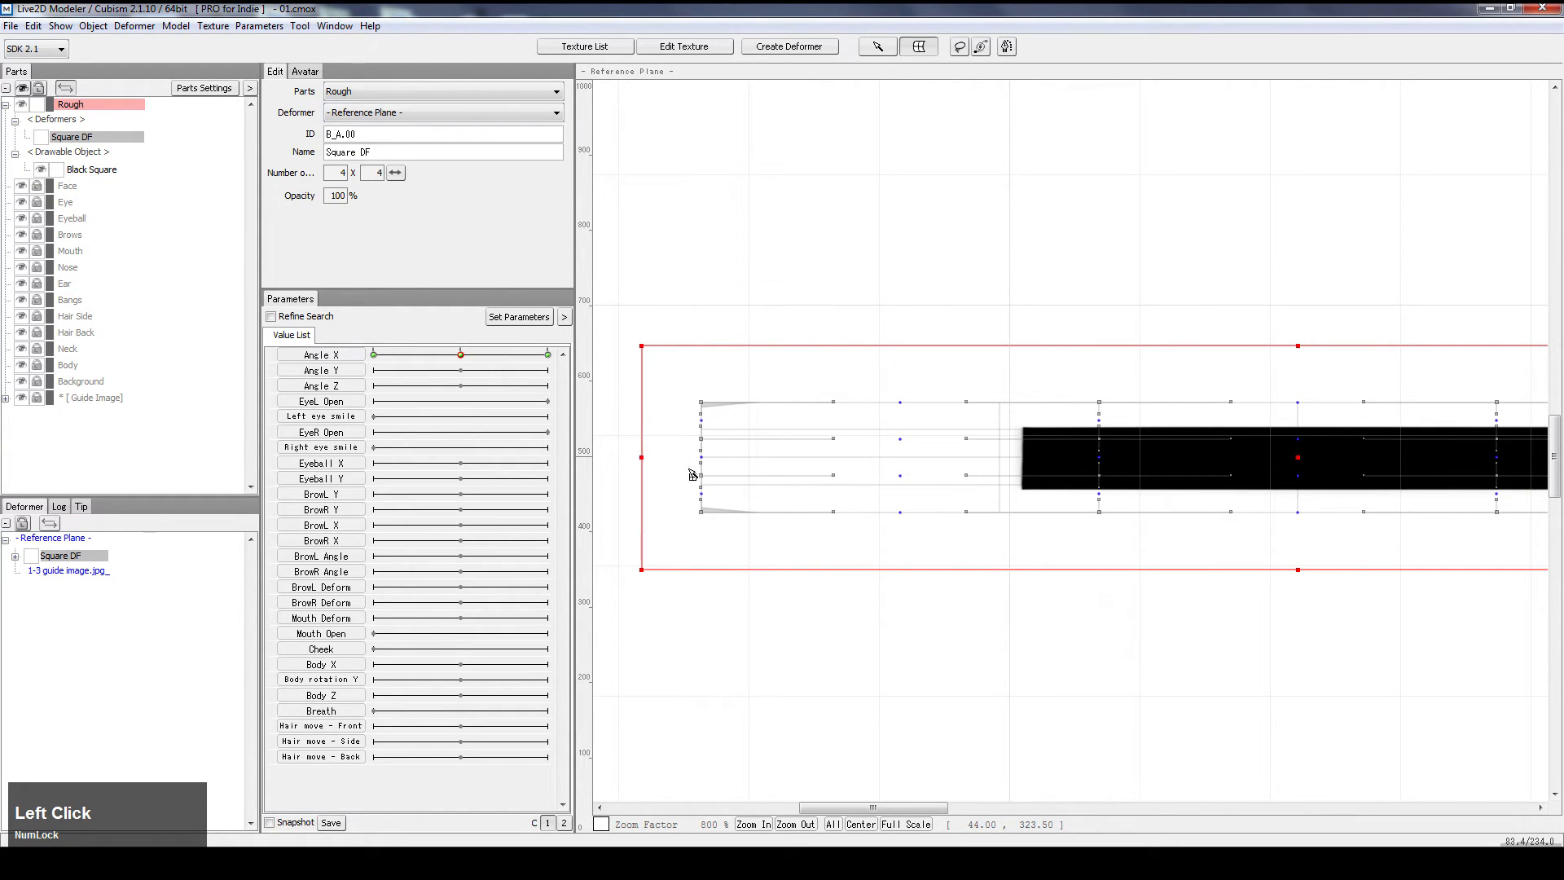
{"action": "scroll", "coordinate": [891, 457], "scroll_direction": "down", "scroll_amount": 2}
{"action": "scroll", "coordinate": [983, 458], "scroll_direction": "up", "scroll_amount": 2}
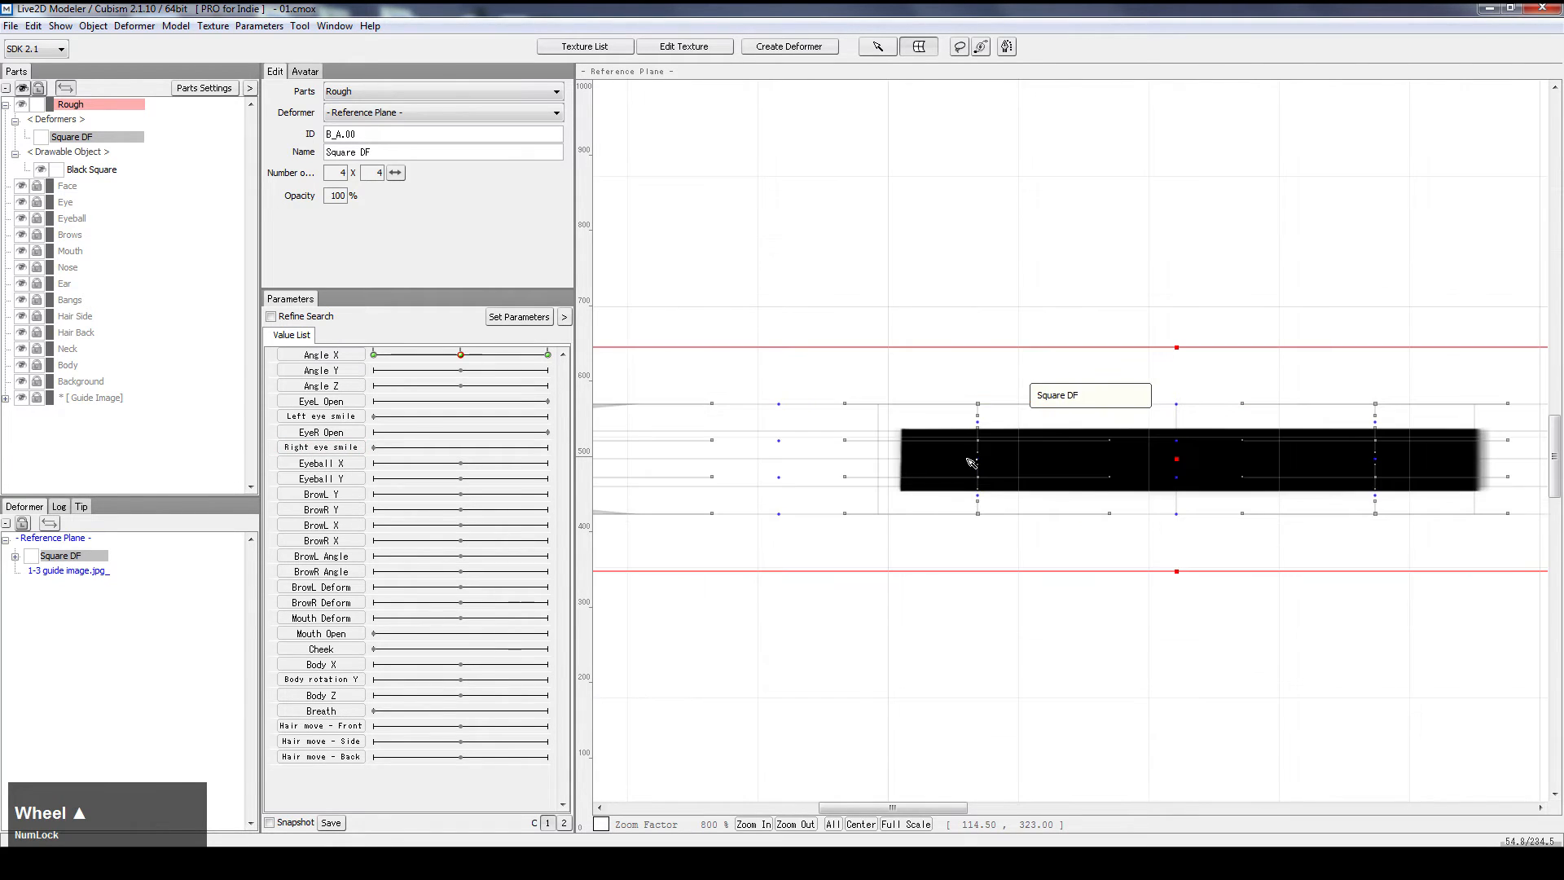
{"action": "scroll", "coordinate": [763, 469], "scroll_direction": "down", "scroll_amount": 2}
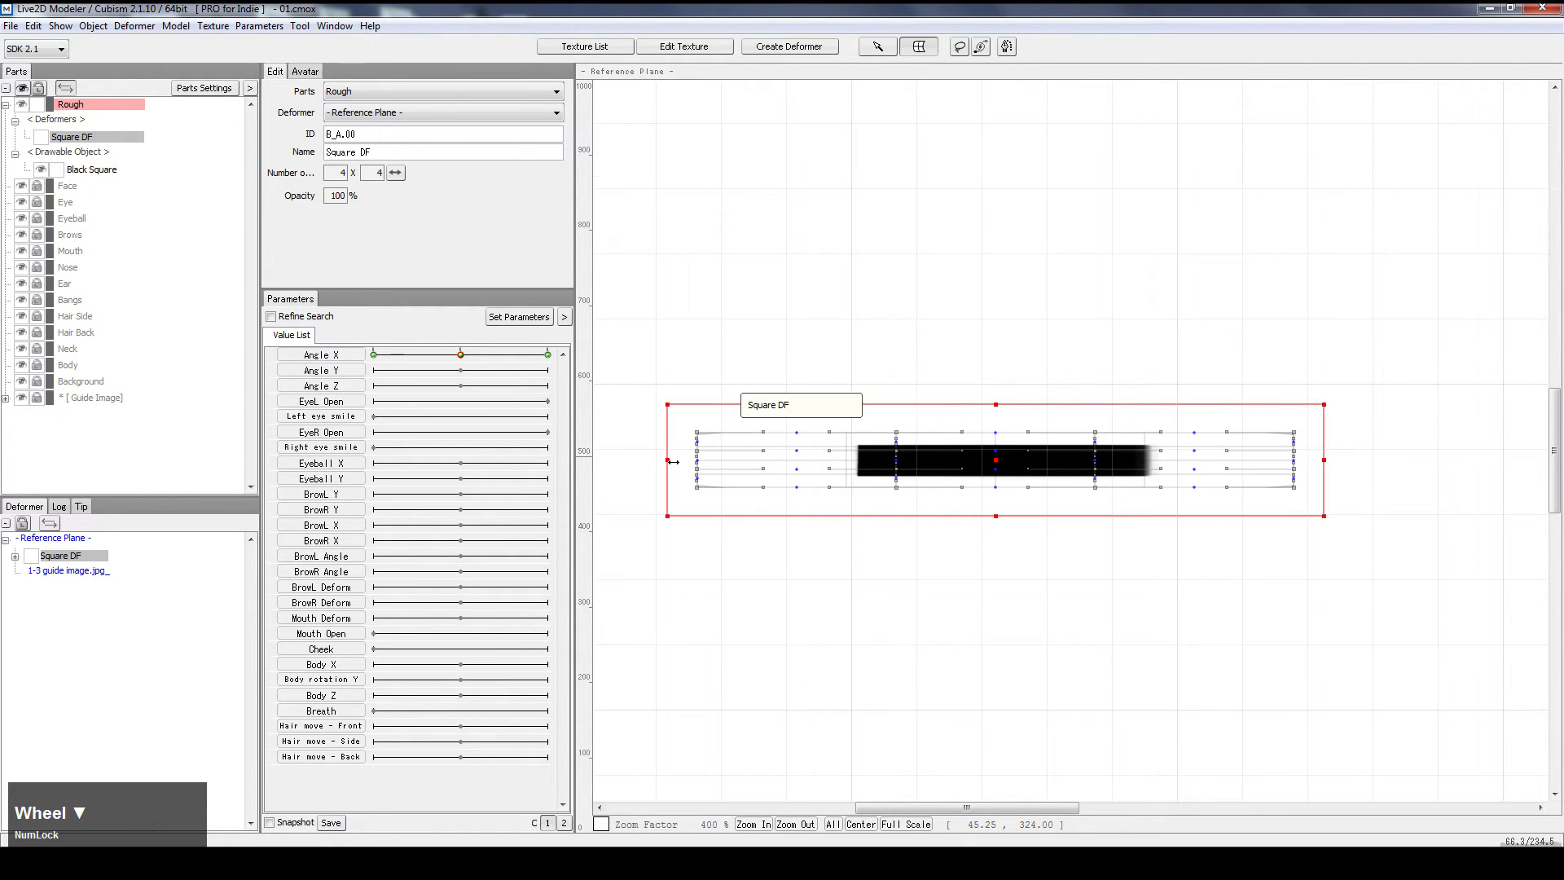
{"action": "key", "text": "ctrl+z"}
Lasso the Black Square's outer and first inner left columns and shift them horizontally outward to the grey guide bar's left end
{"action": "left_click", "coordinate": [878, 47]}
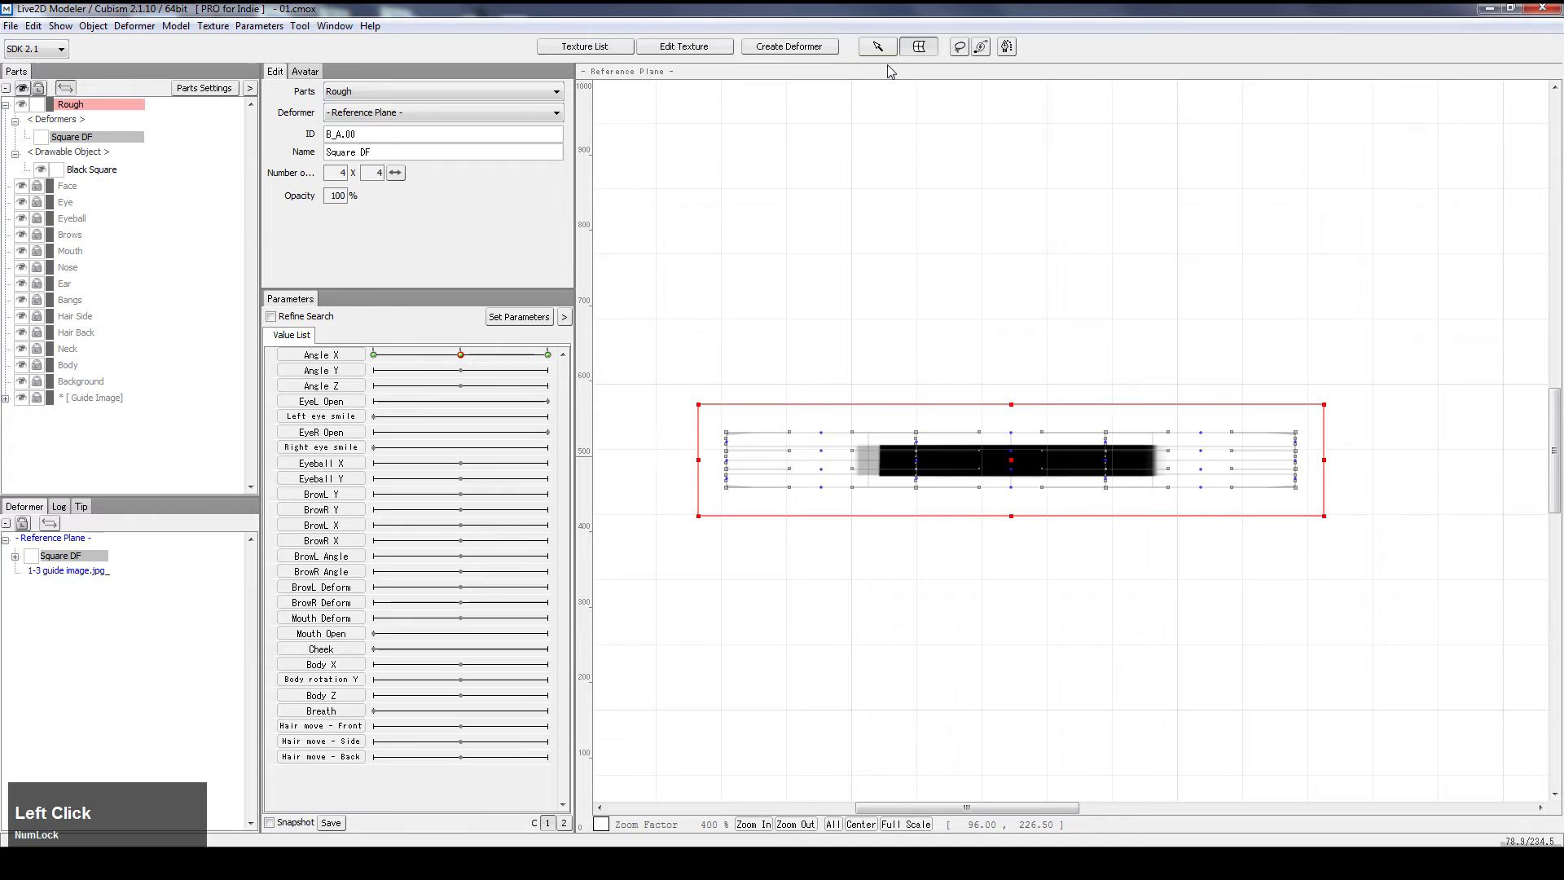
{"action": "left_click", "coordinate": [945, 472]}
{"action": "scroll", "coordinate": [847, 464], "scroll_direction": "up", "scroll_amount": 2}
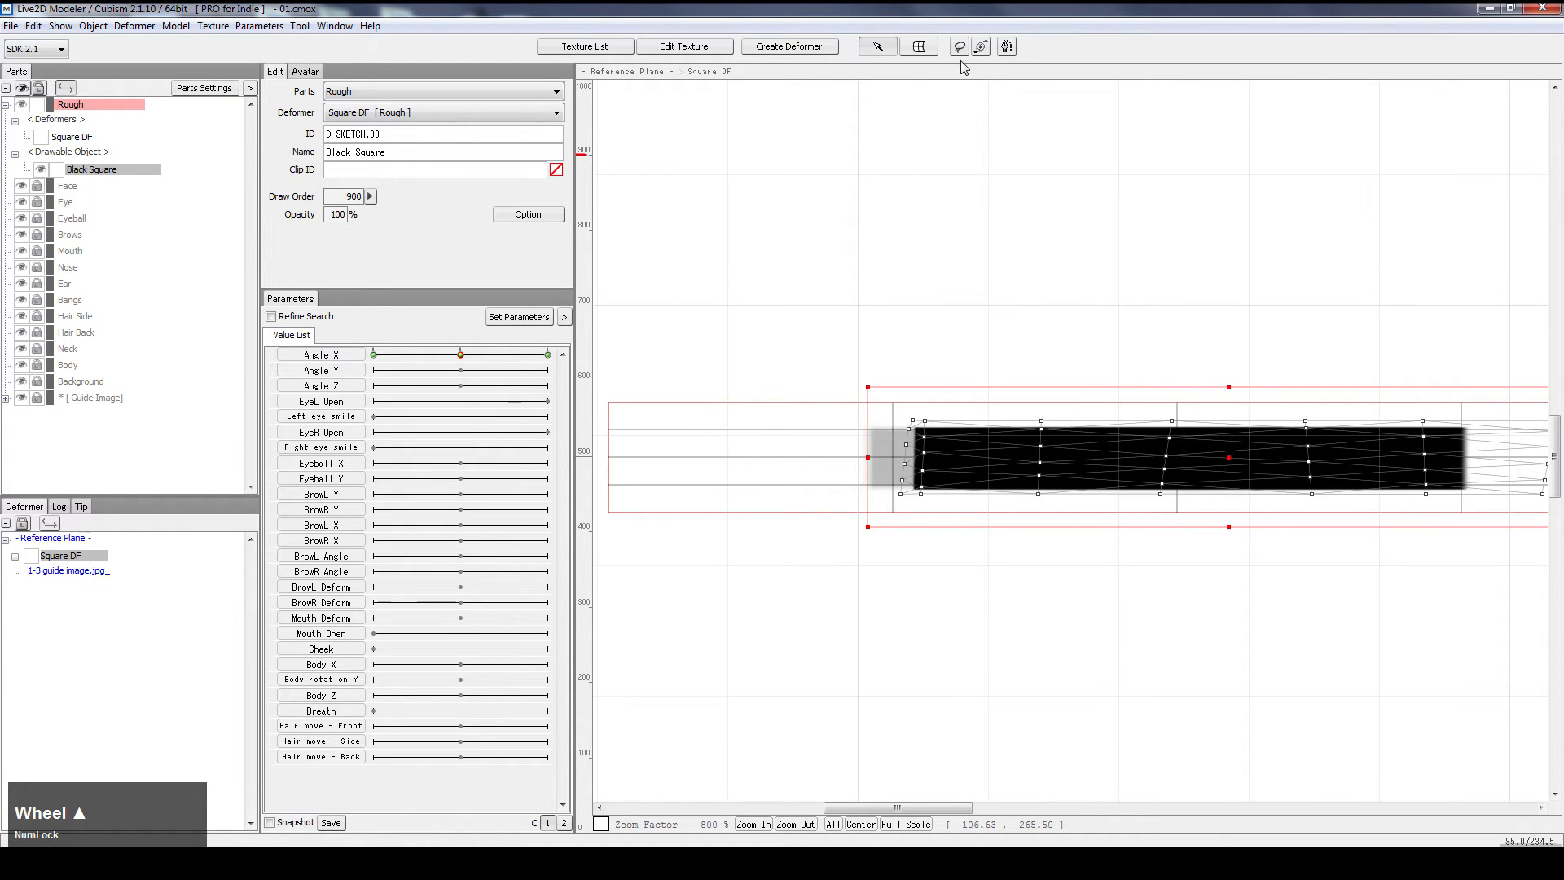
{"action": "left_click", "coordinate": [940, 126]}
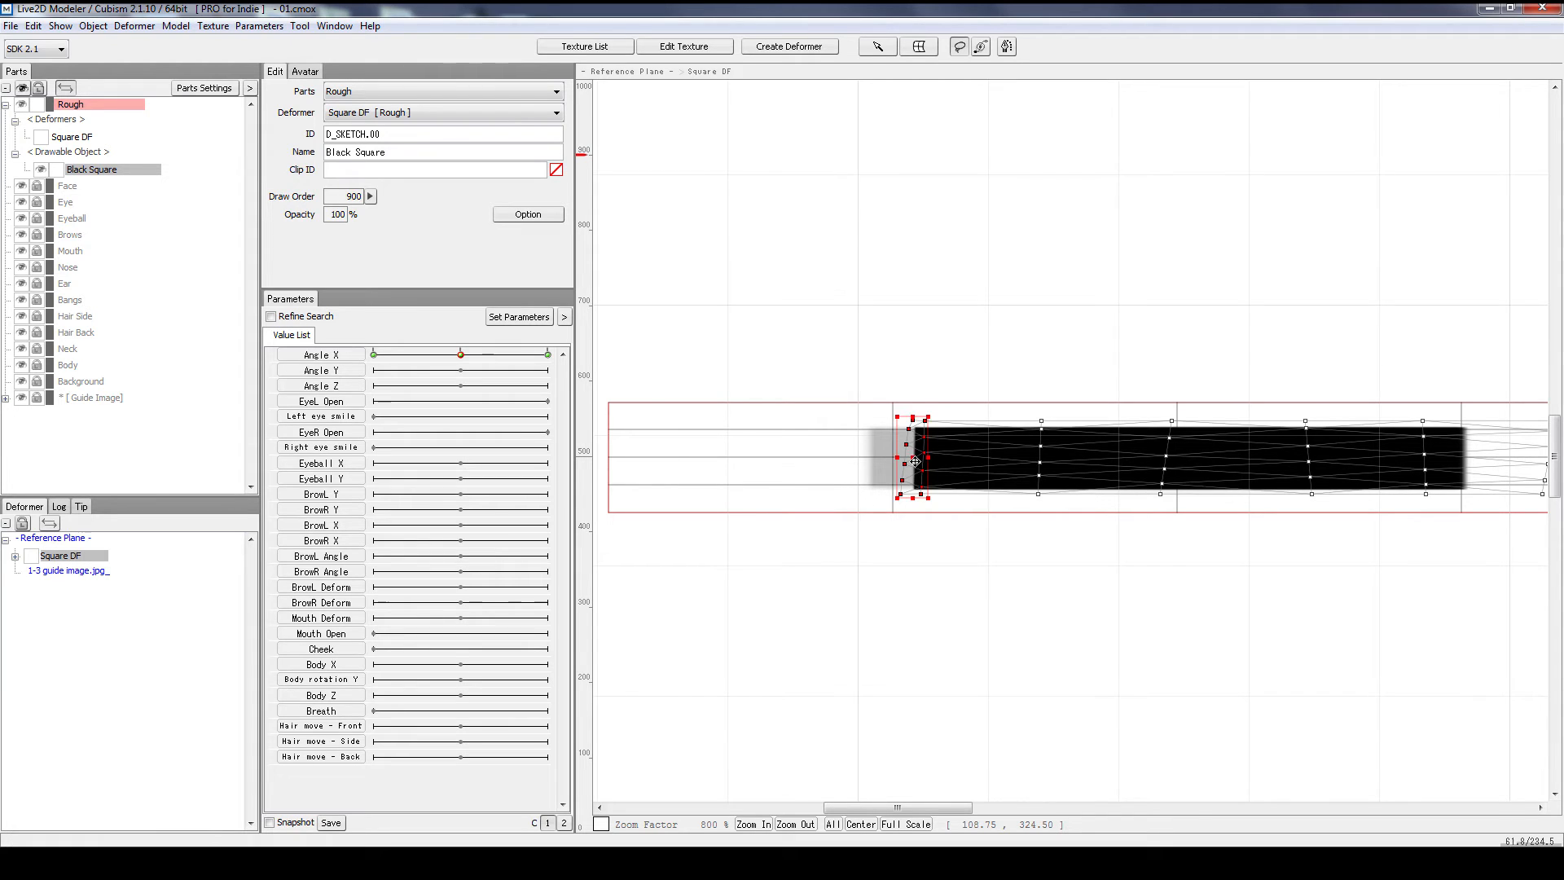
{"action": "left_click_drag", "start_coordinate": [911, 461], "coordinate": [893, 461]}
{"action": "left_click_drag", "start_coordinate": [870, 464], "coordinate": [868, 464]}
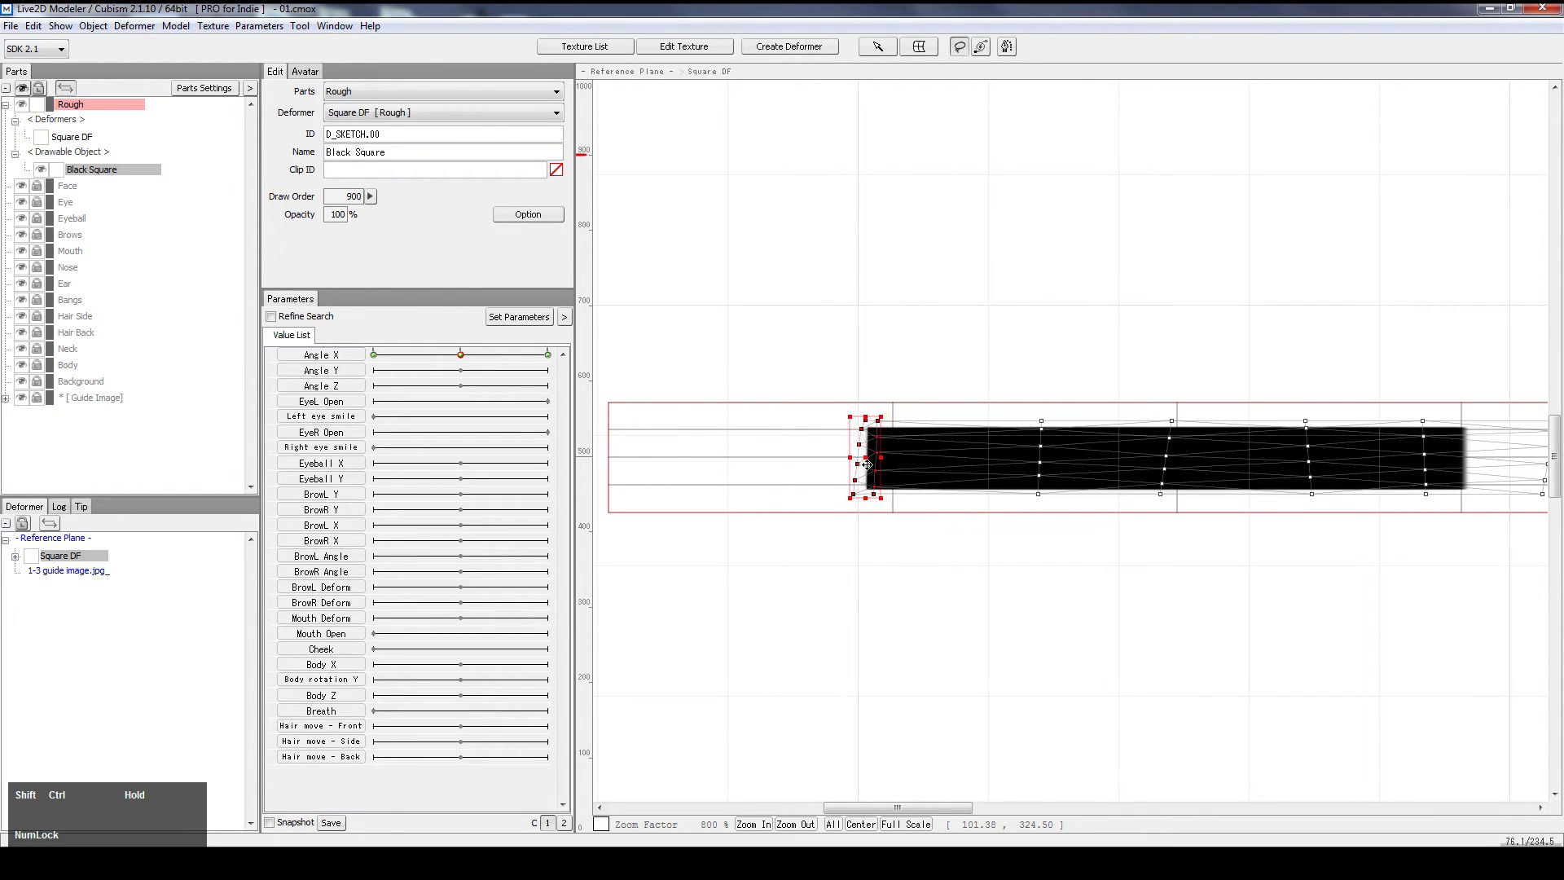
{"action": "left_click", "coordinate": [880, 524]}
Preview the square's deformation by scrubbing Angle X to -17 and back to 0, and inspect the flattened shape
{"action": "scroll", "coordinate": [884, 522], "scroll_direction": "down", "scroll_amount": 2}
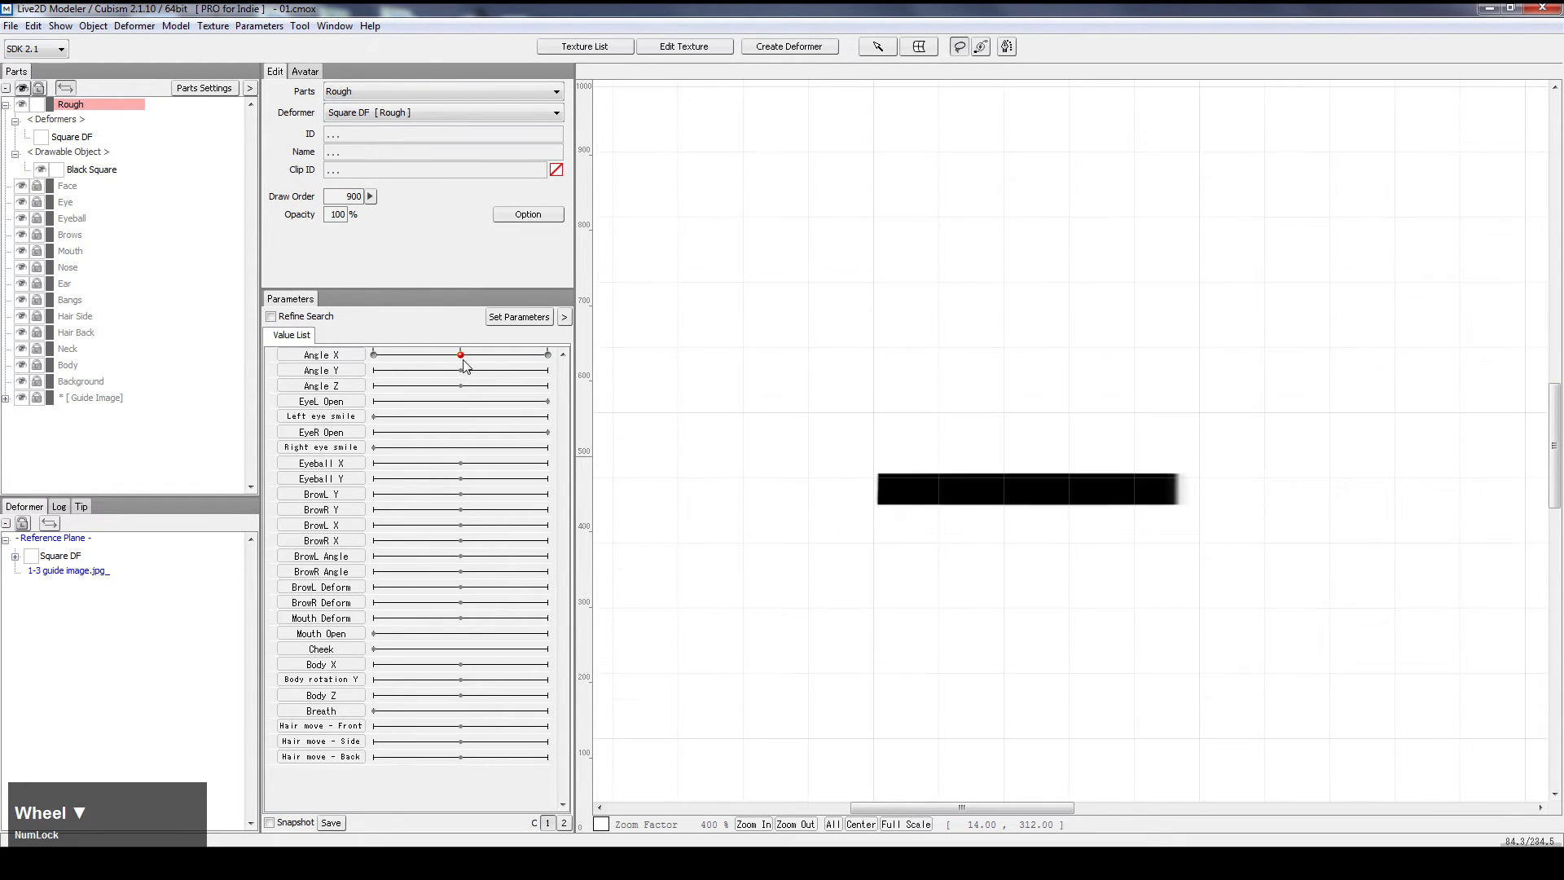
{"action": "left_click_drag", "start_coordinate": [463, 359], "coordinate": [413, 359]}
{"action": "scroll", "coordinate": [877, 392], "scroll_direction": "down", "scroll_amount": 1}
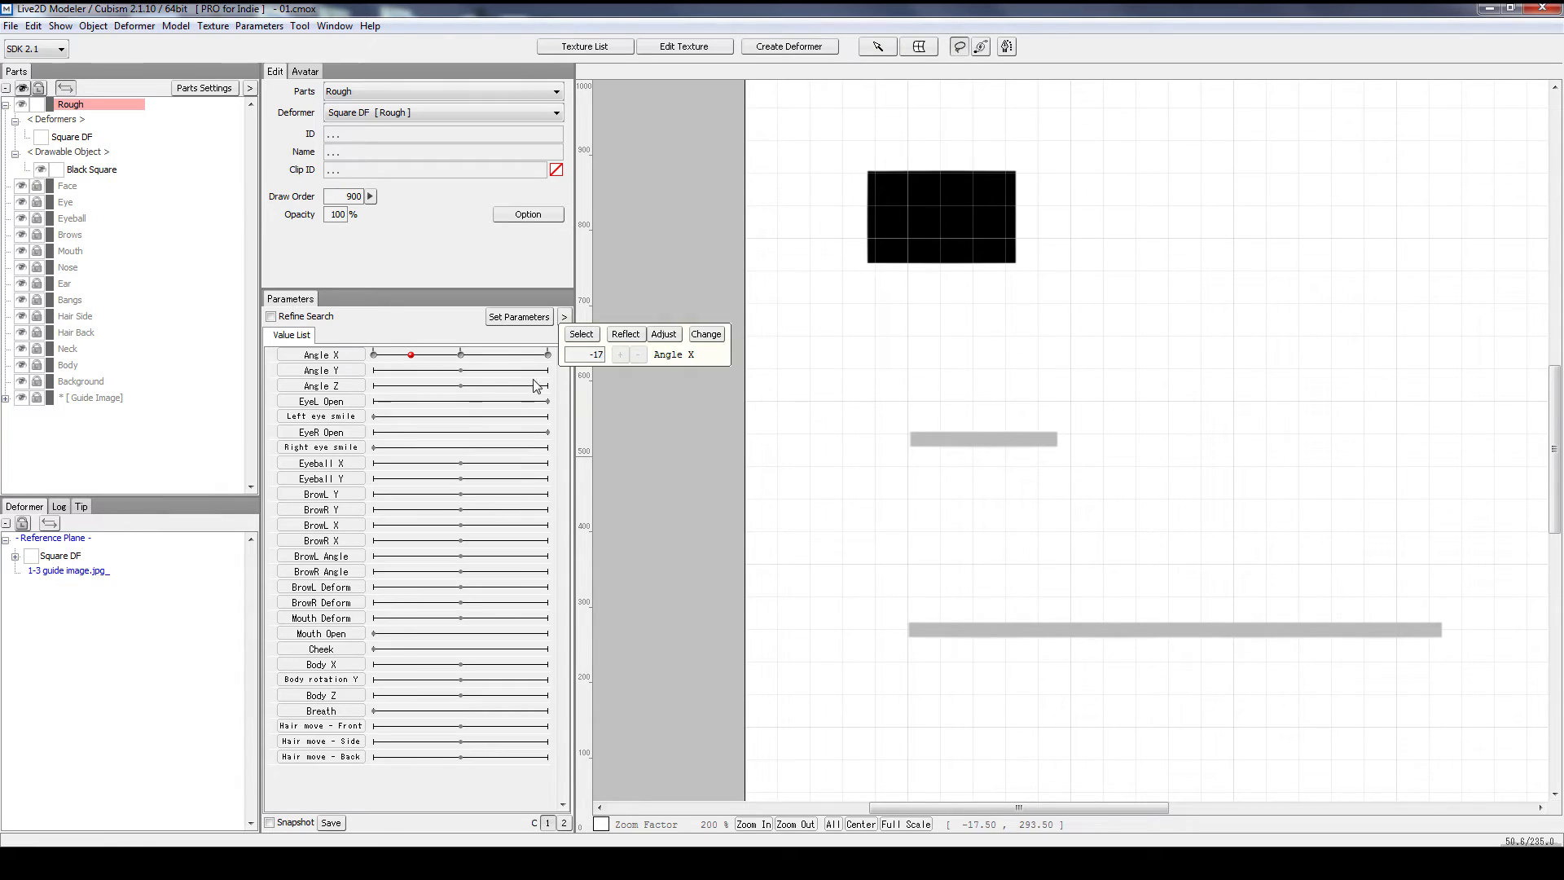
{"action": "left_click_drag", "start_coordinate": [450, 362], "coordinate": [461, 359]}
{"action": "scroll", "coordinate": [913, 457], "scroll_direction": "up", "scroll_amount": 2}
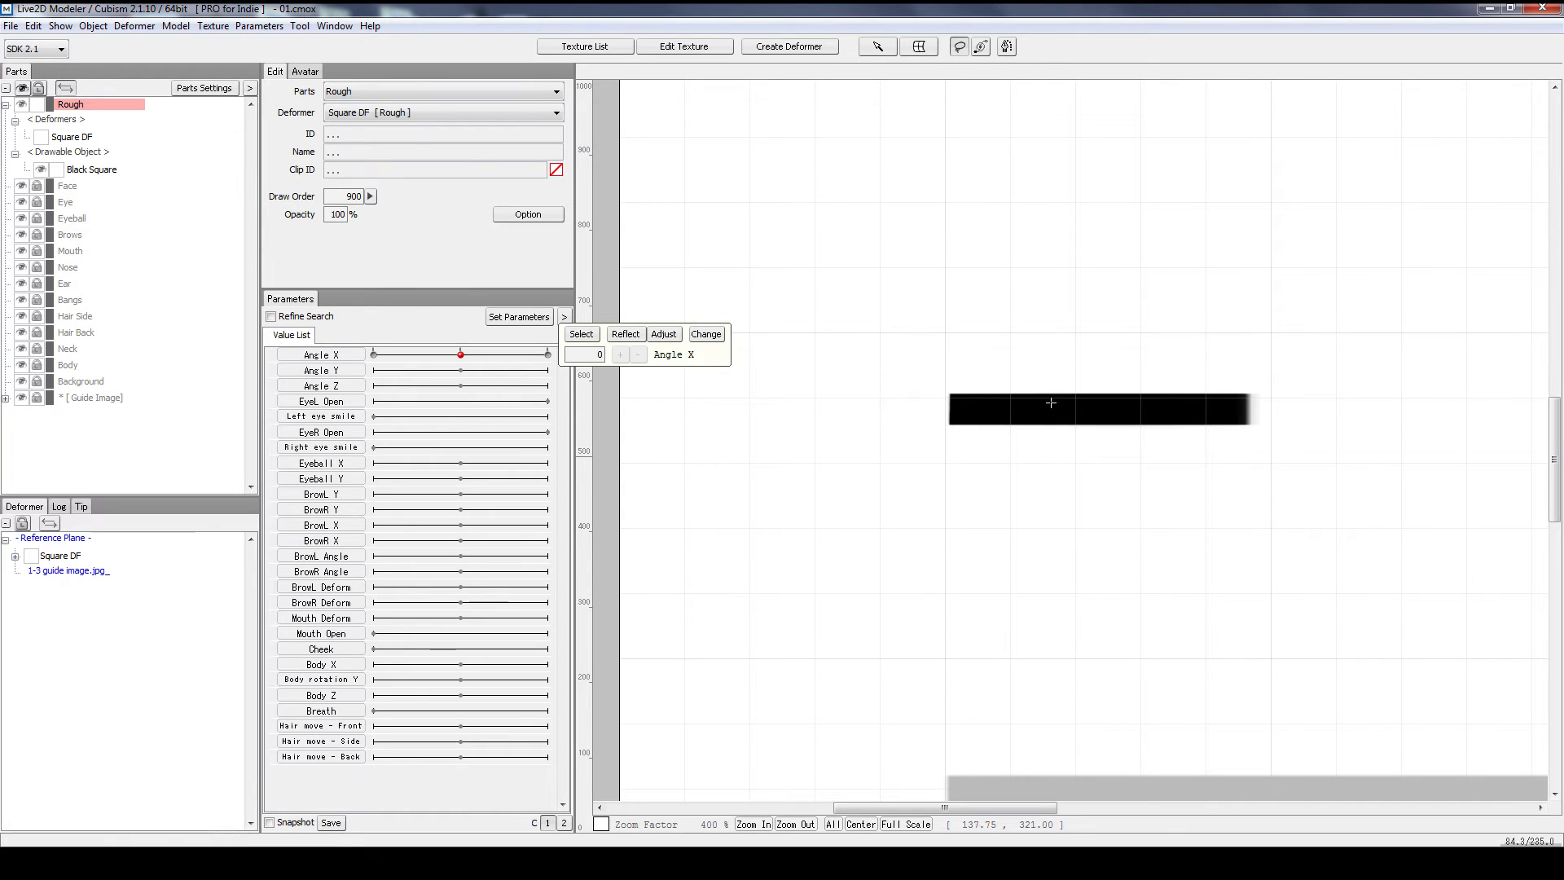
{"action": "left_click_drag", "start_coordinate": [985, 457], "coordinate": [999, 466]}
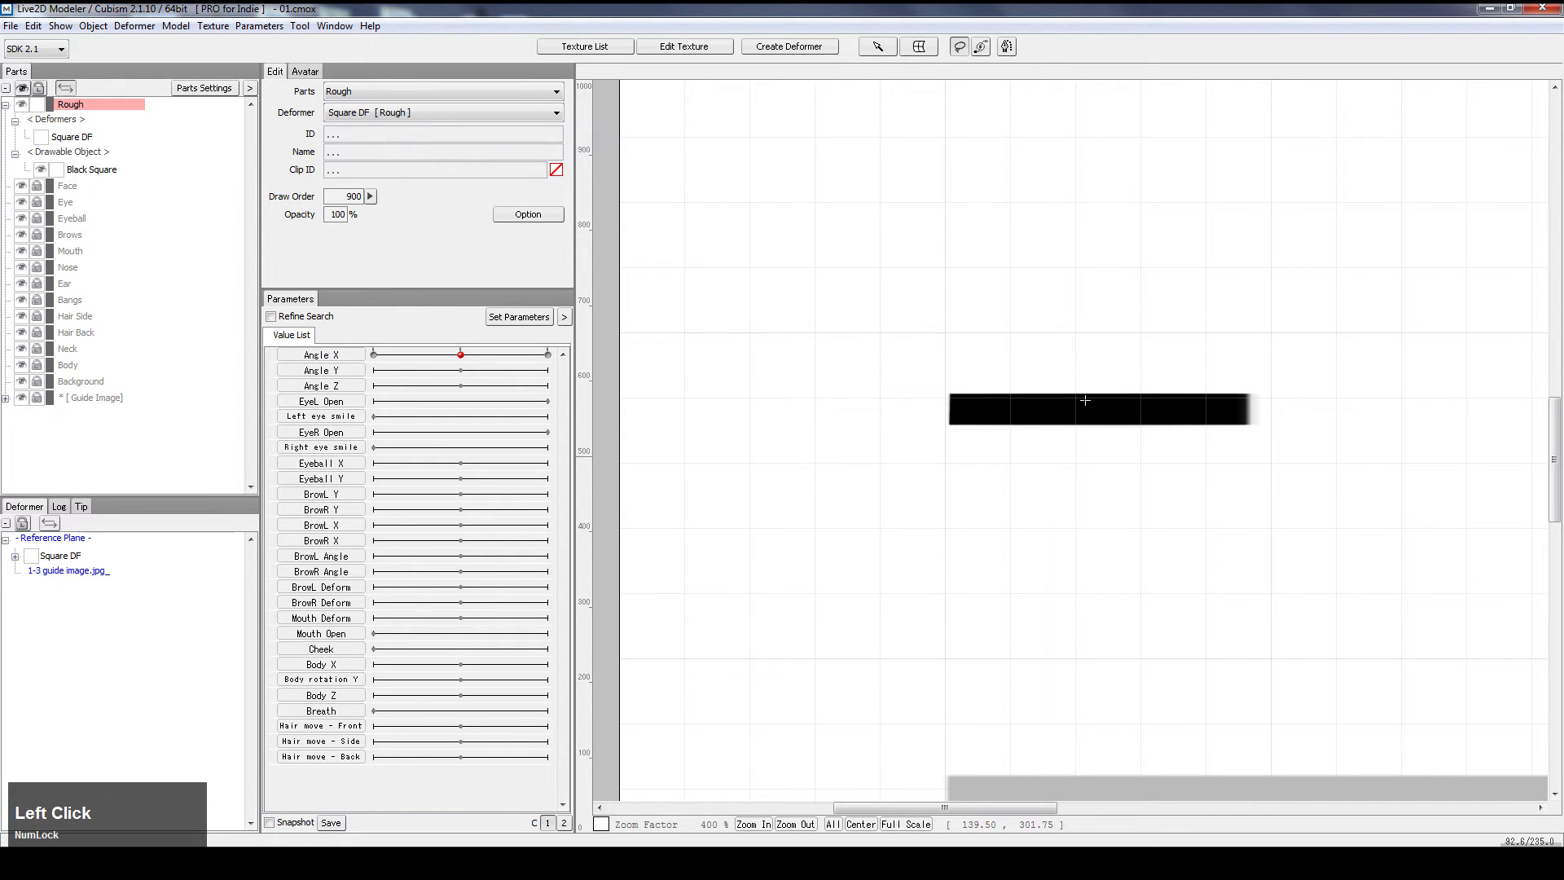
Select the Black Square, lasso its second inner vertex column from the left end, and clear the selection
{"action": "left_click", "coordinate": [1063, 384]}
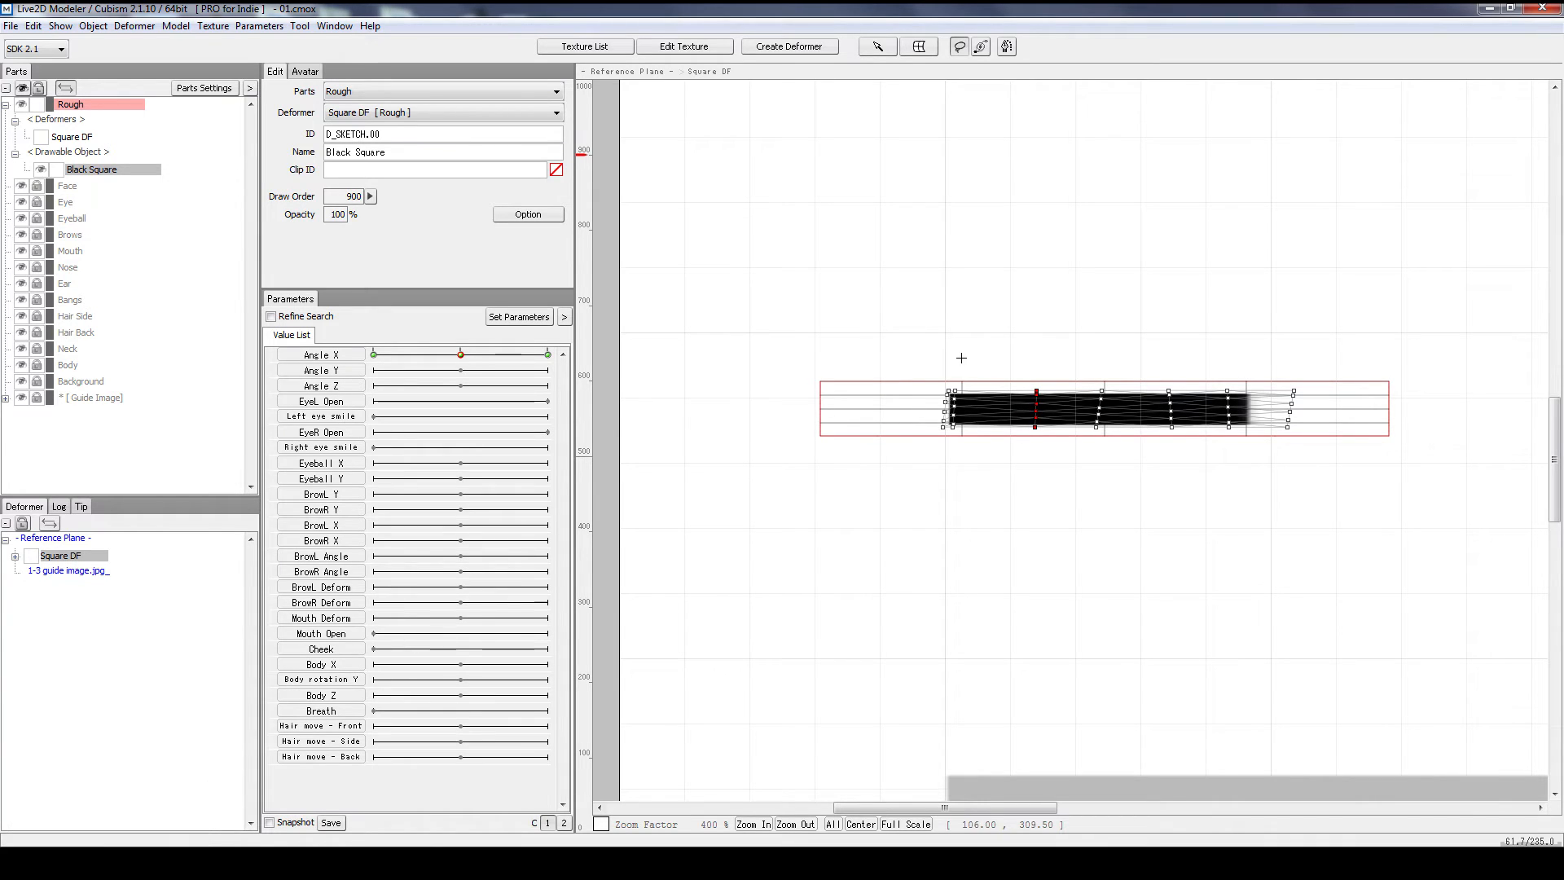
{"action": "mouse_move", "coordinate": [961, 356]}
{"action": "left_mouse_down"}
{"action": "mouse_move", "coordinate": [973, 375]}
{"action": "mouse_move", "coordinate": [949, 397]}
{"action": "left_mouse_up"}
{"action": "mouse_move", "coordinate": [1004, 350]}
{"action": "left_mouse_down"}
{"action": "mouse_move", "coordinate": [1006, 457]}
{"action": "mouse_move", "coordinate": [973, 419]}
{"action": "mouse_move", "coordinate": [1002, 372]}
{"action": "mouse_move", "coordinate": [1010, 445]}
{"action": "left_mouse_up"}
{"action": "left_click_drag", "start_coordinate": [995, 380], "coordinate": [1005, 377]}
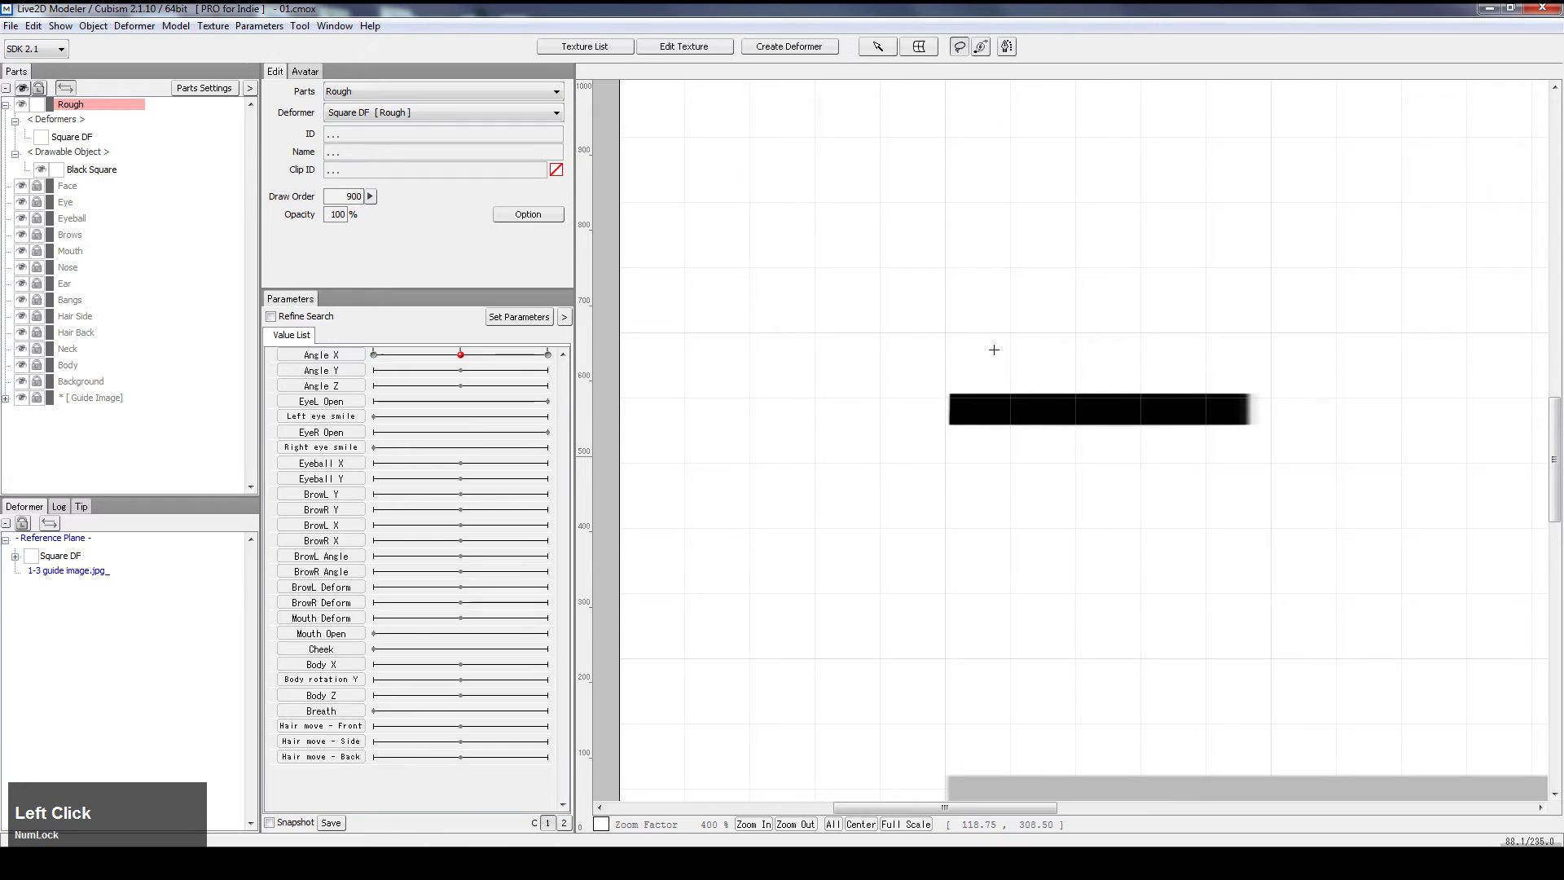
{"action": "left_click_drag", "start_coordinate": [973, 323], "coordinate": [1037, 355]}
{"action": "left_click_drag", "start_coordinate": [1303, 506], "coordinate": [1065, 518]}
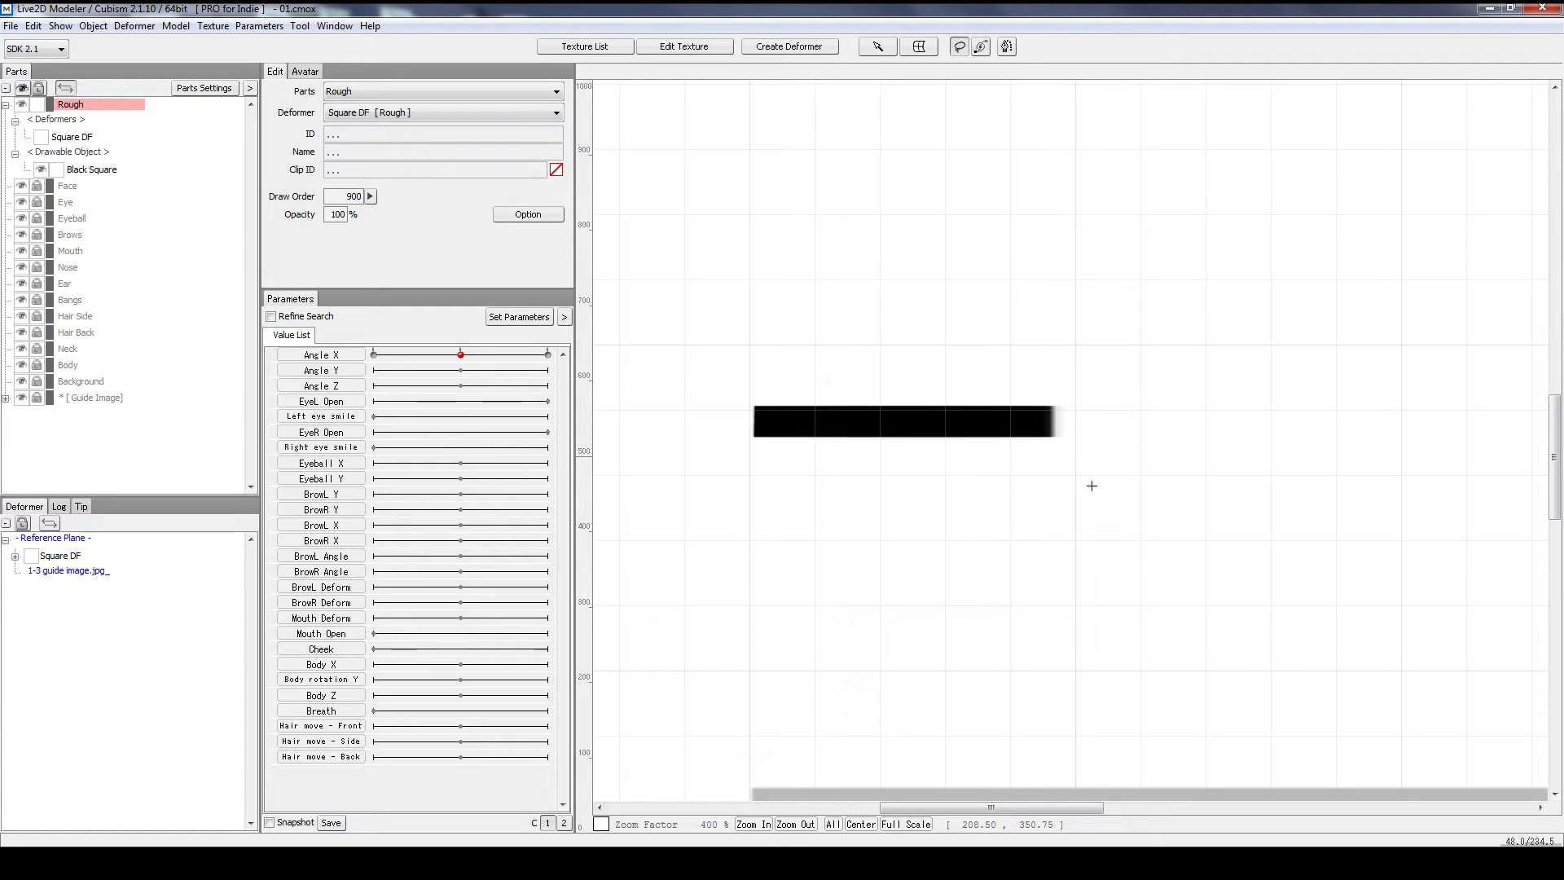
Lasso the Black Square's outer right vertex column, add the adjacent inner column to the selection, and clear it
{"action": "left_click", "coordinate": [1017, 452]}
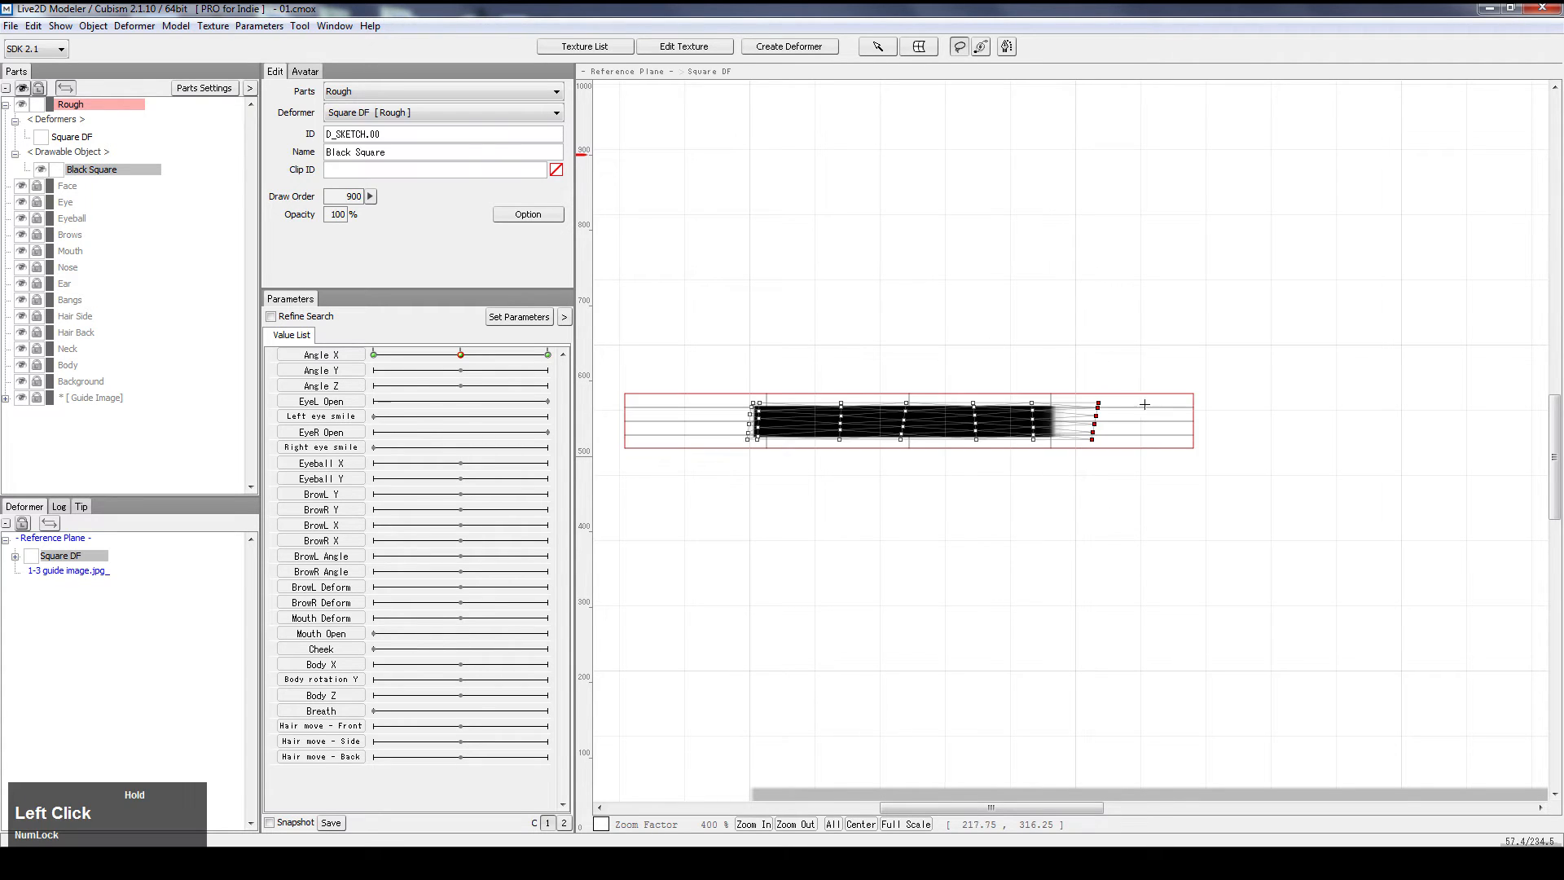
{"action": "scroll", "coordinate": [1098, 450], "scroll_direction": "up", "scroll_amount": 1}
{"action": "scroll", "coordinate": [961, 330], "scroll_direction": "down", "scroll_amount": 1}
{"action": "left_click", "coordinate": [978, 317]}
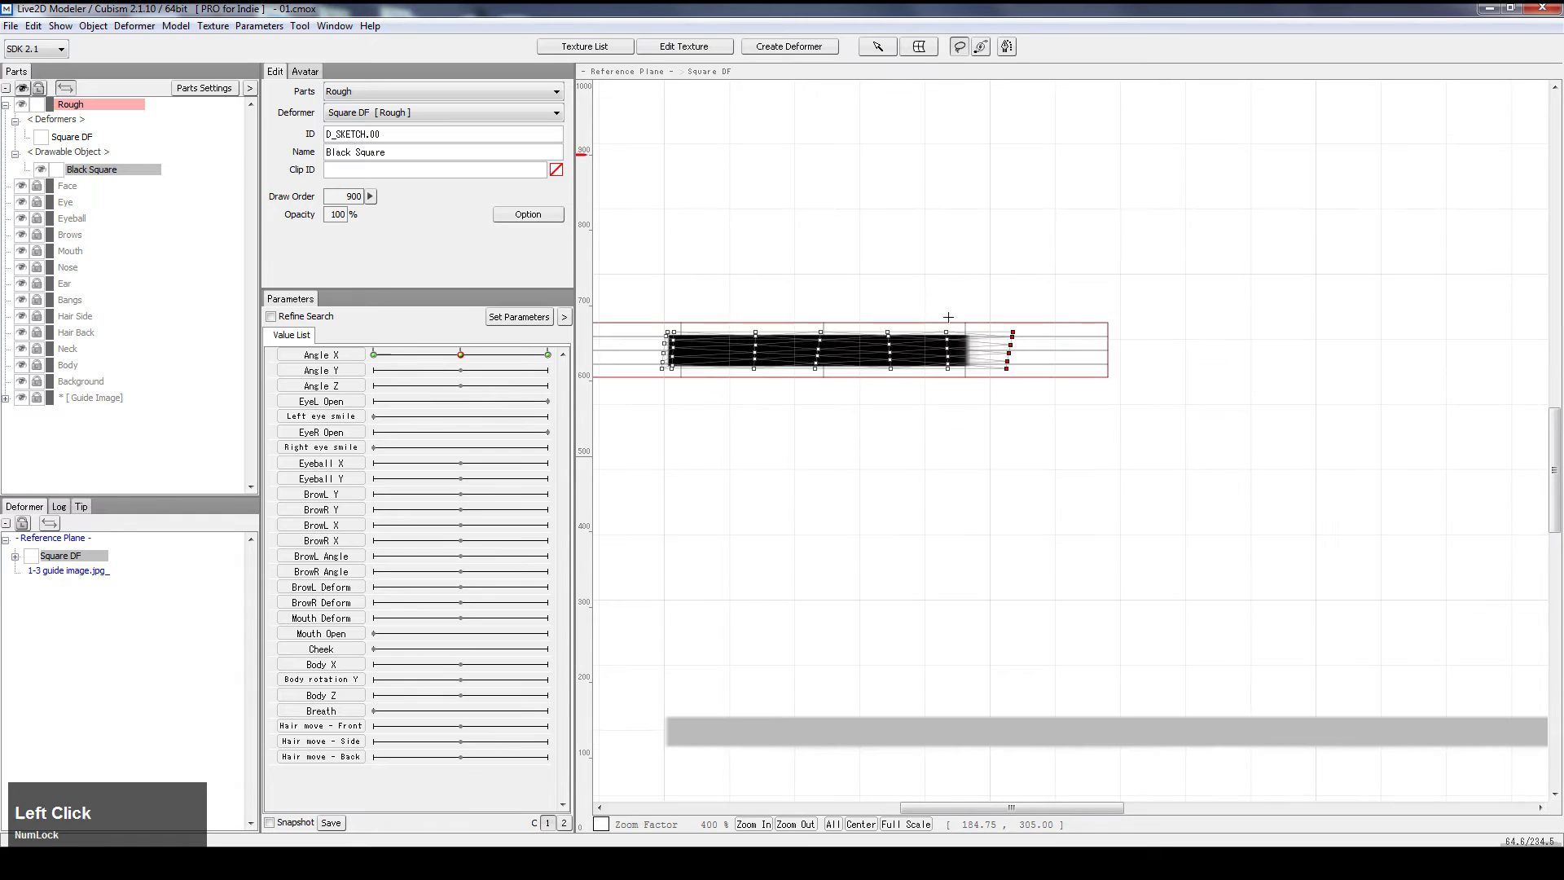
{"action": "scroll", "coordinate": [982, 310], "scroll_direction": "up", "scroll_amount": 1}
{"action": "left_click", "coordinate": [1121, 349]}
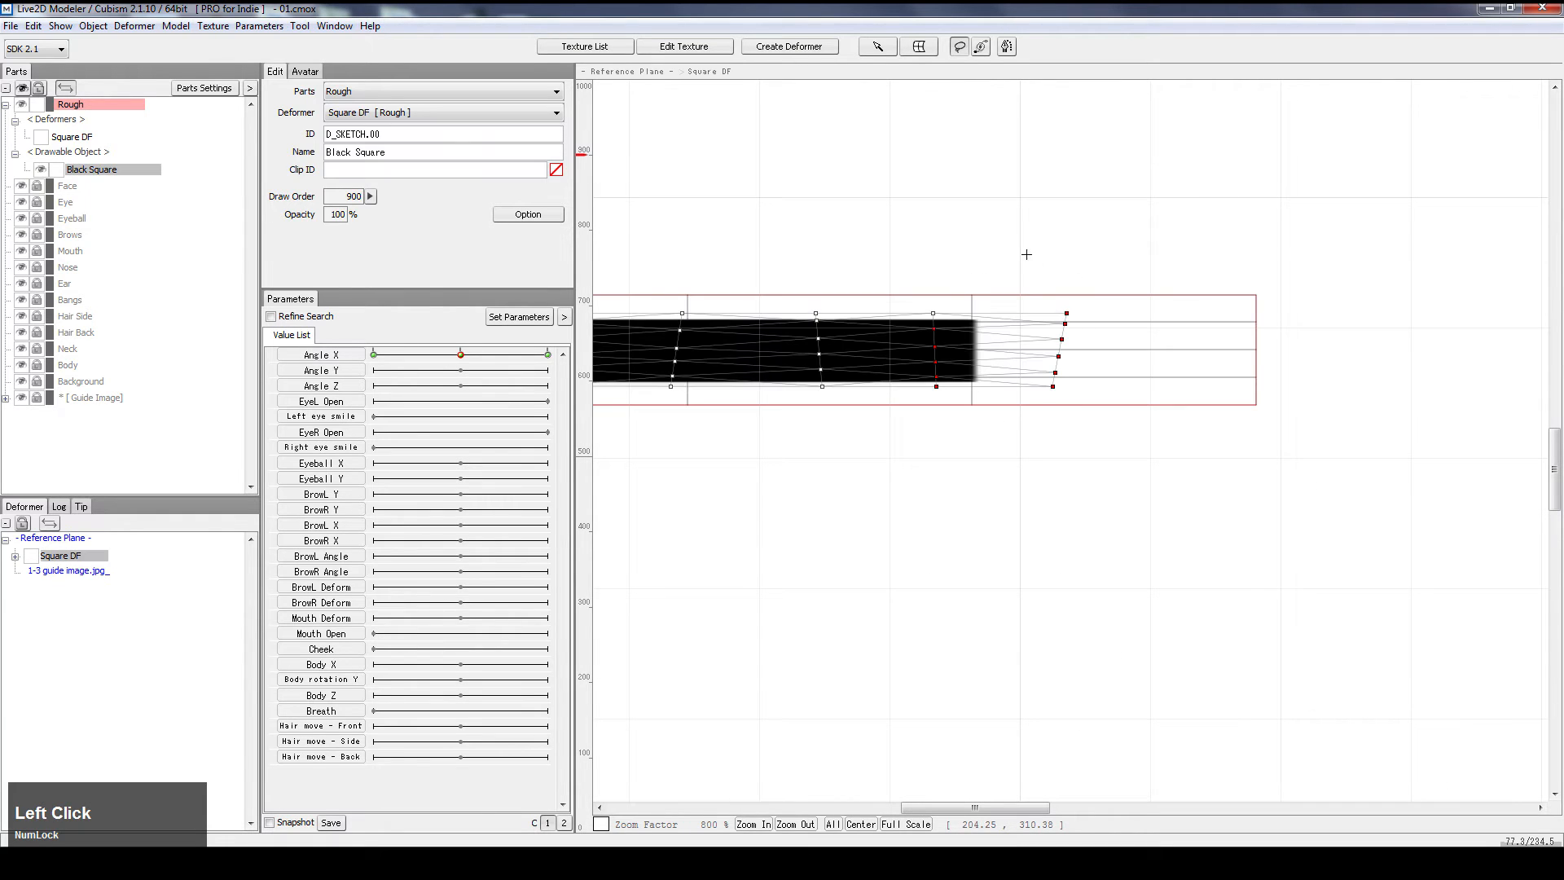
{"action": "left_click", "coordinate": [1007, 189]}
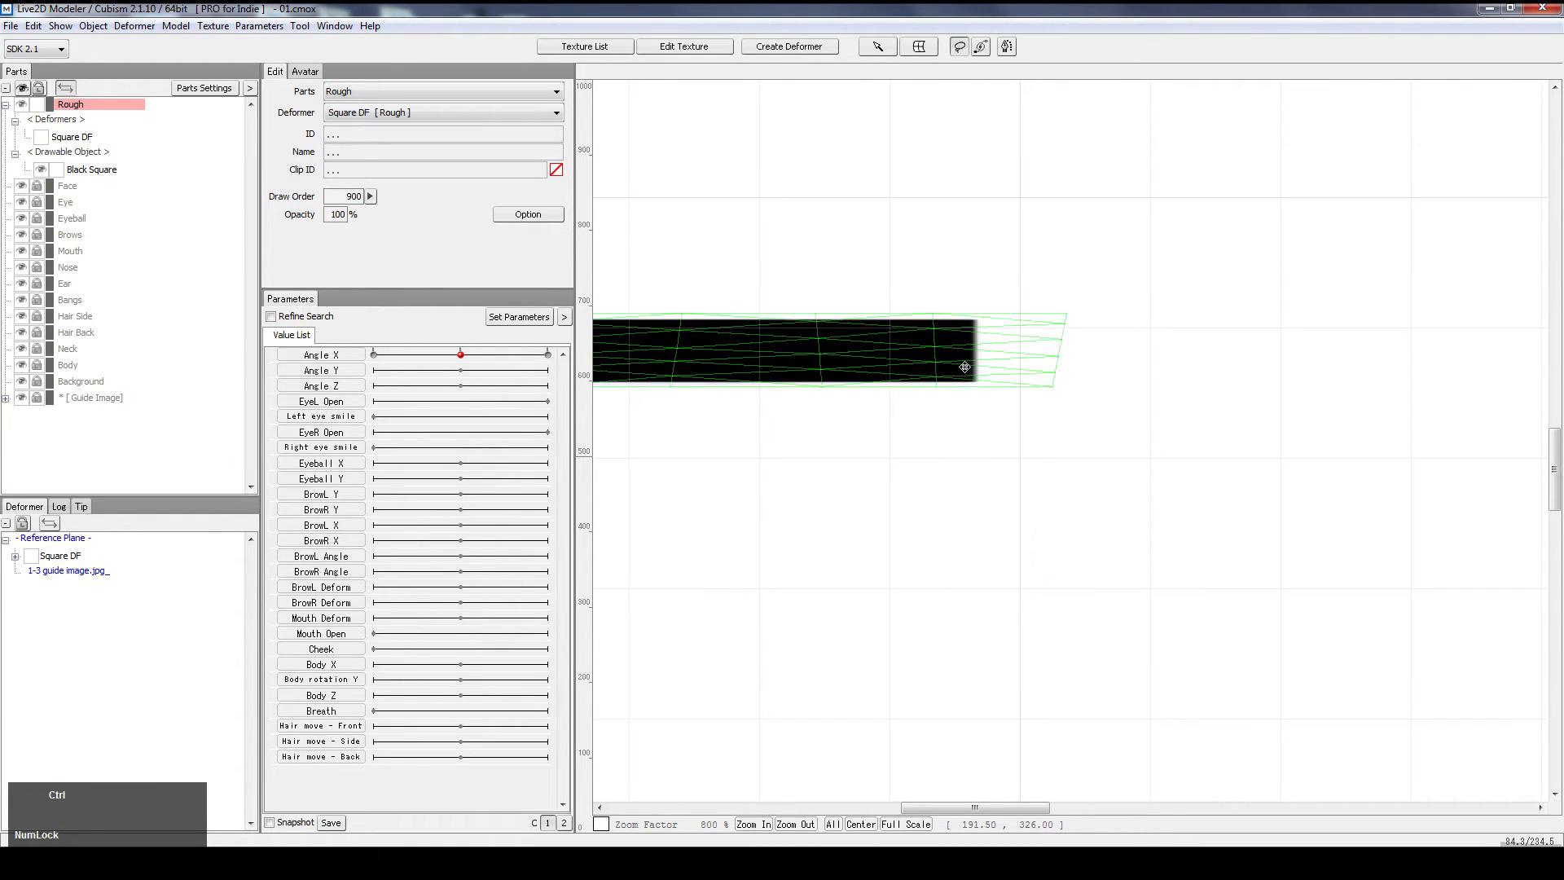
Lasso the Black Square's two rightmost vertex columns, try shifting them inward, and undo the move
{"action": "left_click", "coordinate": [965, 361]}
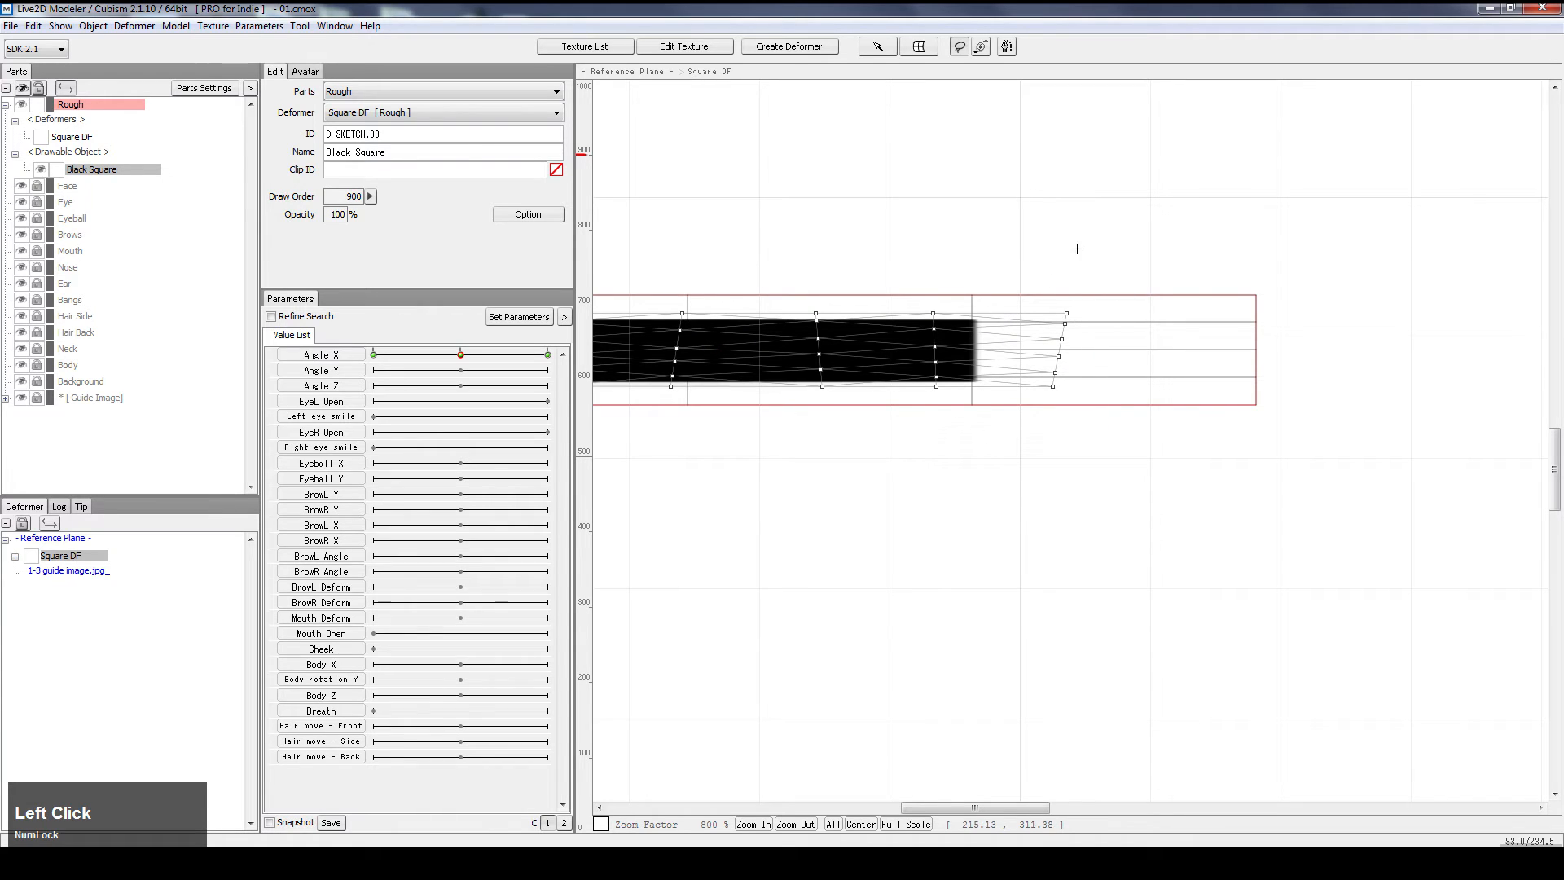
{"action": "left_click_drag", "start_coordinate": [1077, 249], "coordinate": [1135, 287]}
{"action": "mouse_move", "coordinate": [1128, 405]}
{"action": "left_mouse_down"}
{"action": "mouse_move", "coordinate": [900, 342]}
{"action": "mouse_move", "coordinate": [1002, 265]}
{"action": "left_mouse_up"}
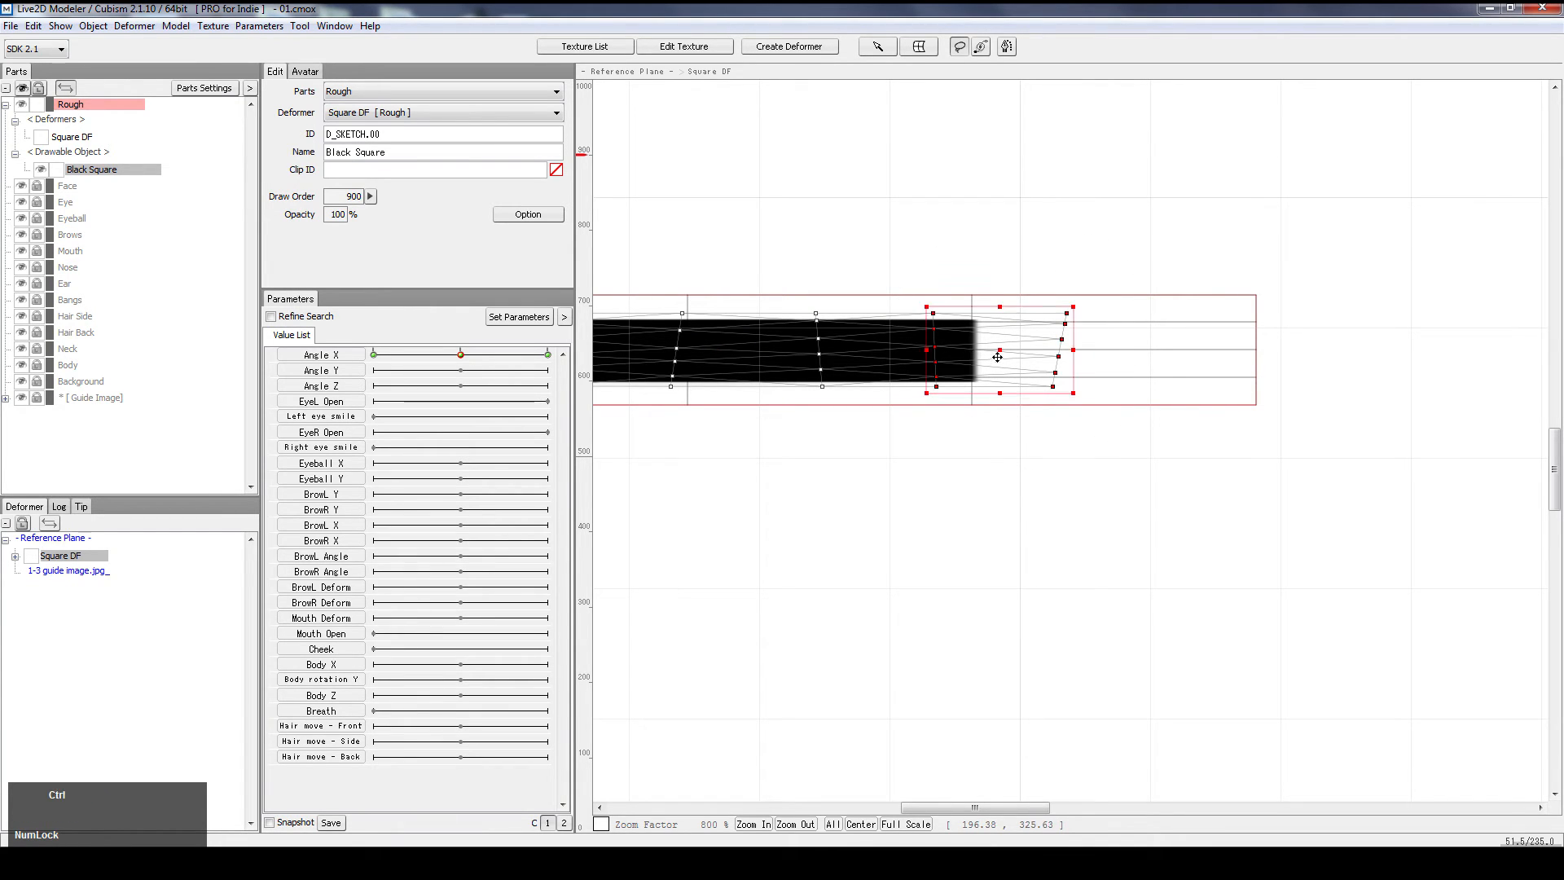
{"action": "left_click_drag", "start_coordinate": [978, 353], "coordinate": [929, 351]}
{"action": "key", "text": "ctrl+z"}
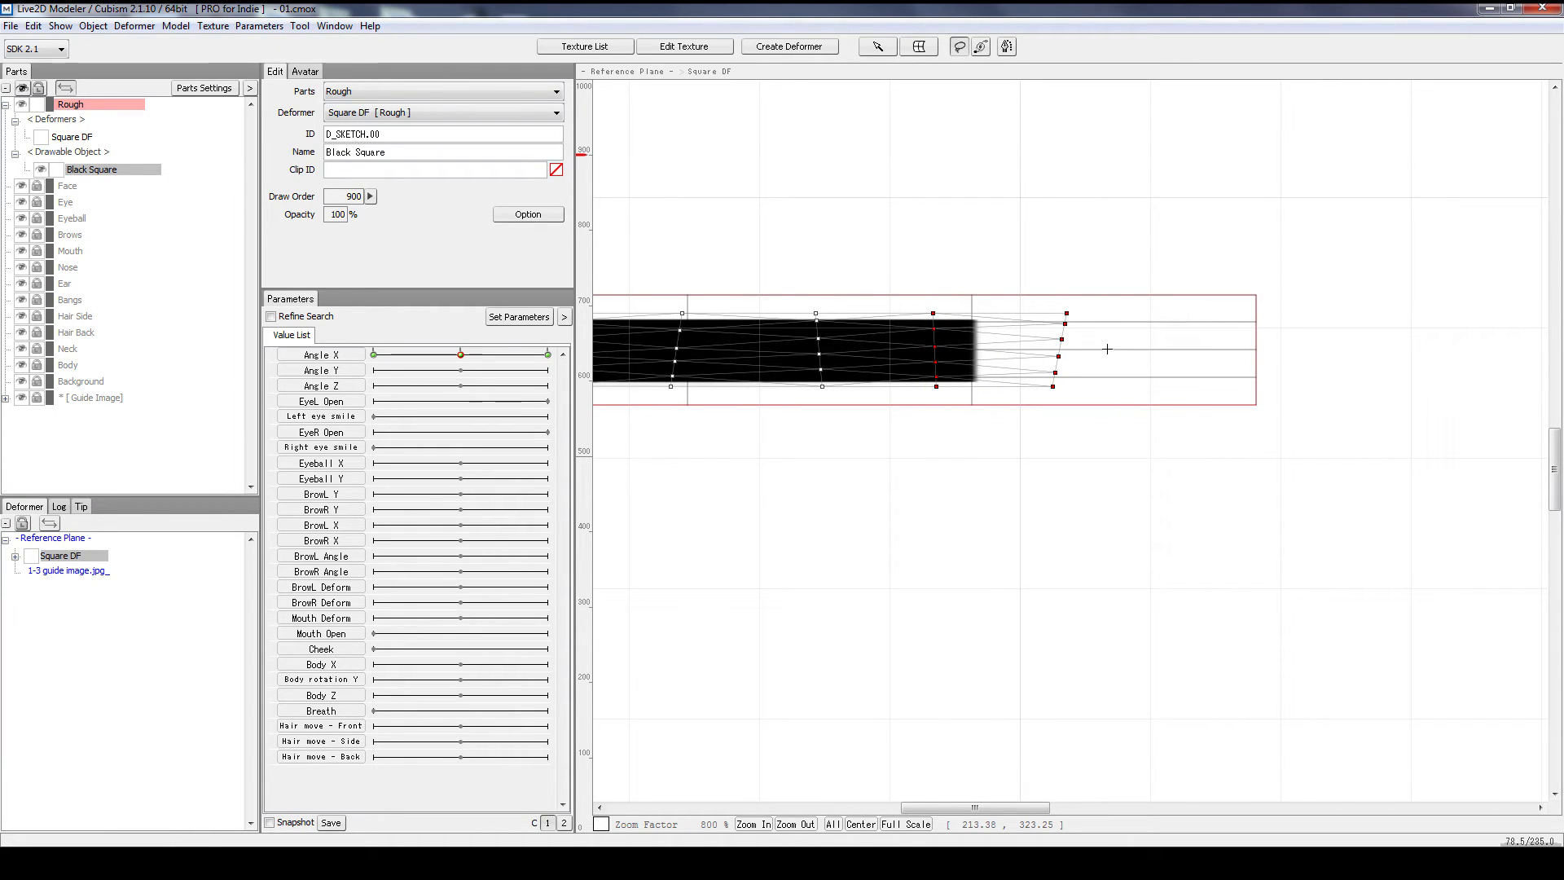
{"action": "mouse_move", "coordinate": [1107, 349]}
{"action": "left_mouse_down"}
{"action": "mouse_move", "coordinate": [1079, 294]}
{"action": "mouse_move", "coordinate": [1088, 416]}
{"action": "mouse_move", "coordinate": [1065, 306]}
{"action": "left_mouse_up"}
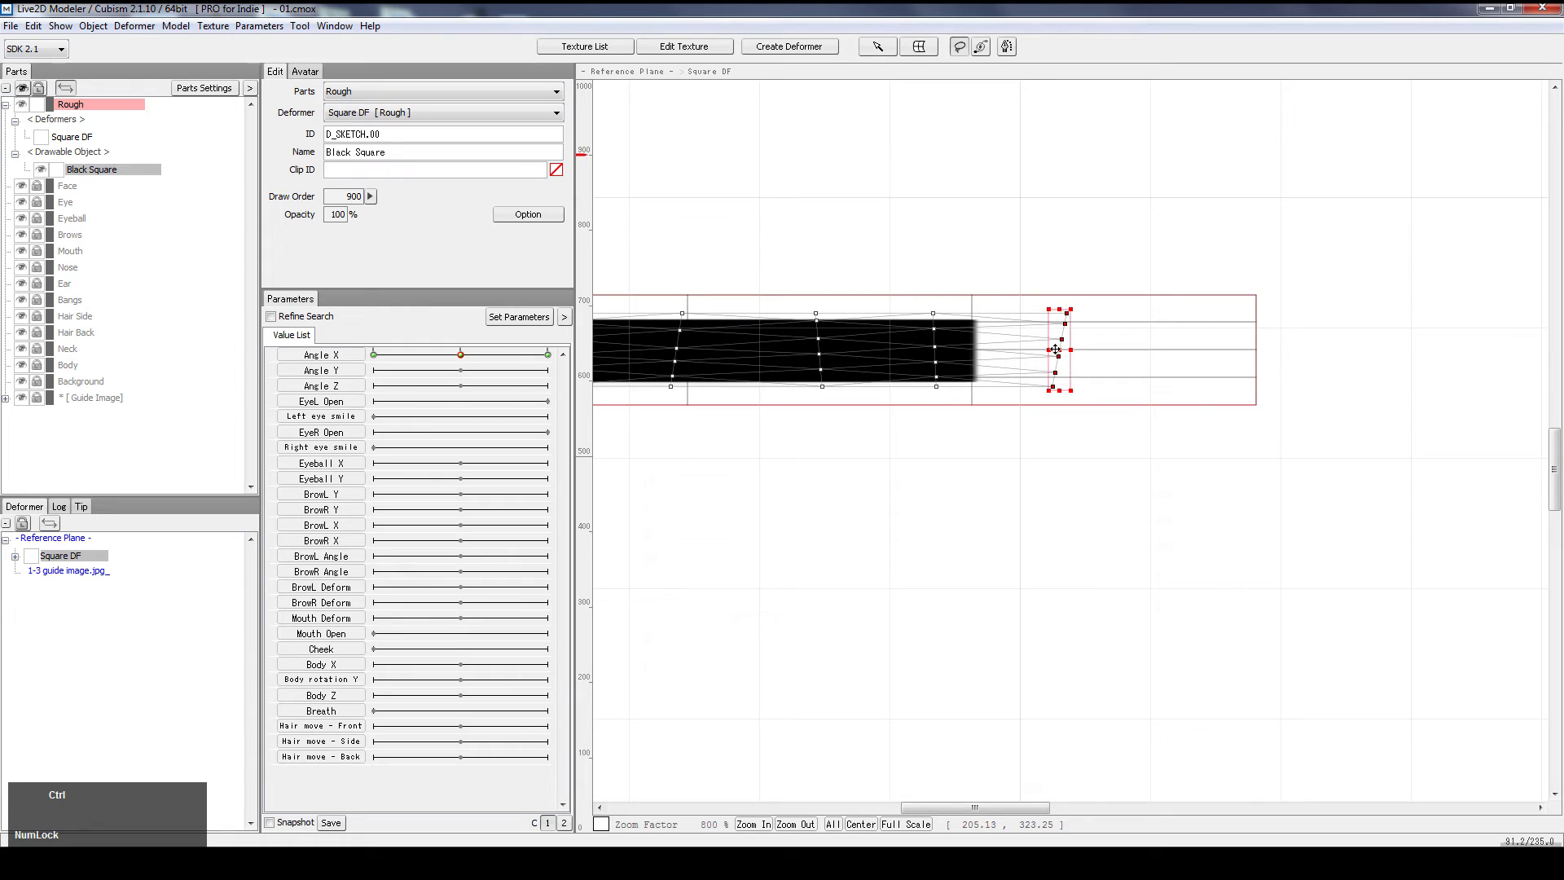
{"action": "left_click", "coordinate": [1141, 345]}
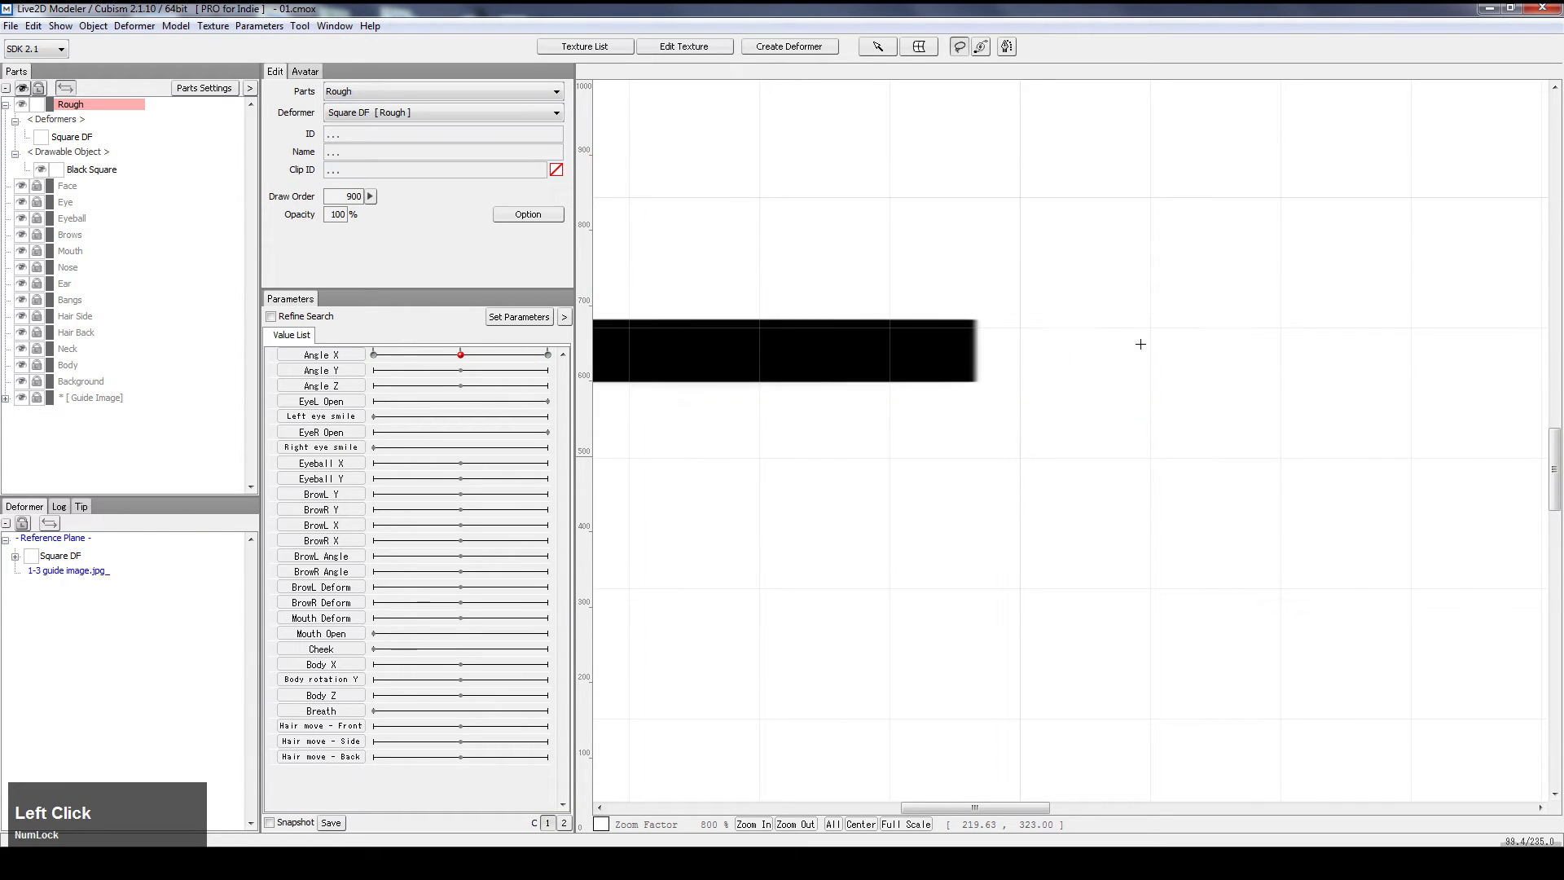
Activate Soft Selection and shrink its circular area to roughly a third of the black bar's length
{"action": "left_click", "coordinate": [1060, 125]}
{"action": "left_click", "coordinate": [986, 50]}
{"action": "left_click", "coordinate": [761, 416]}
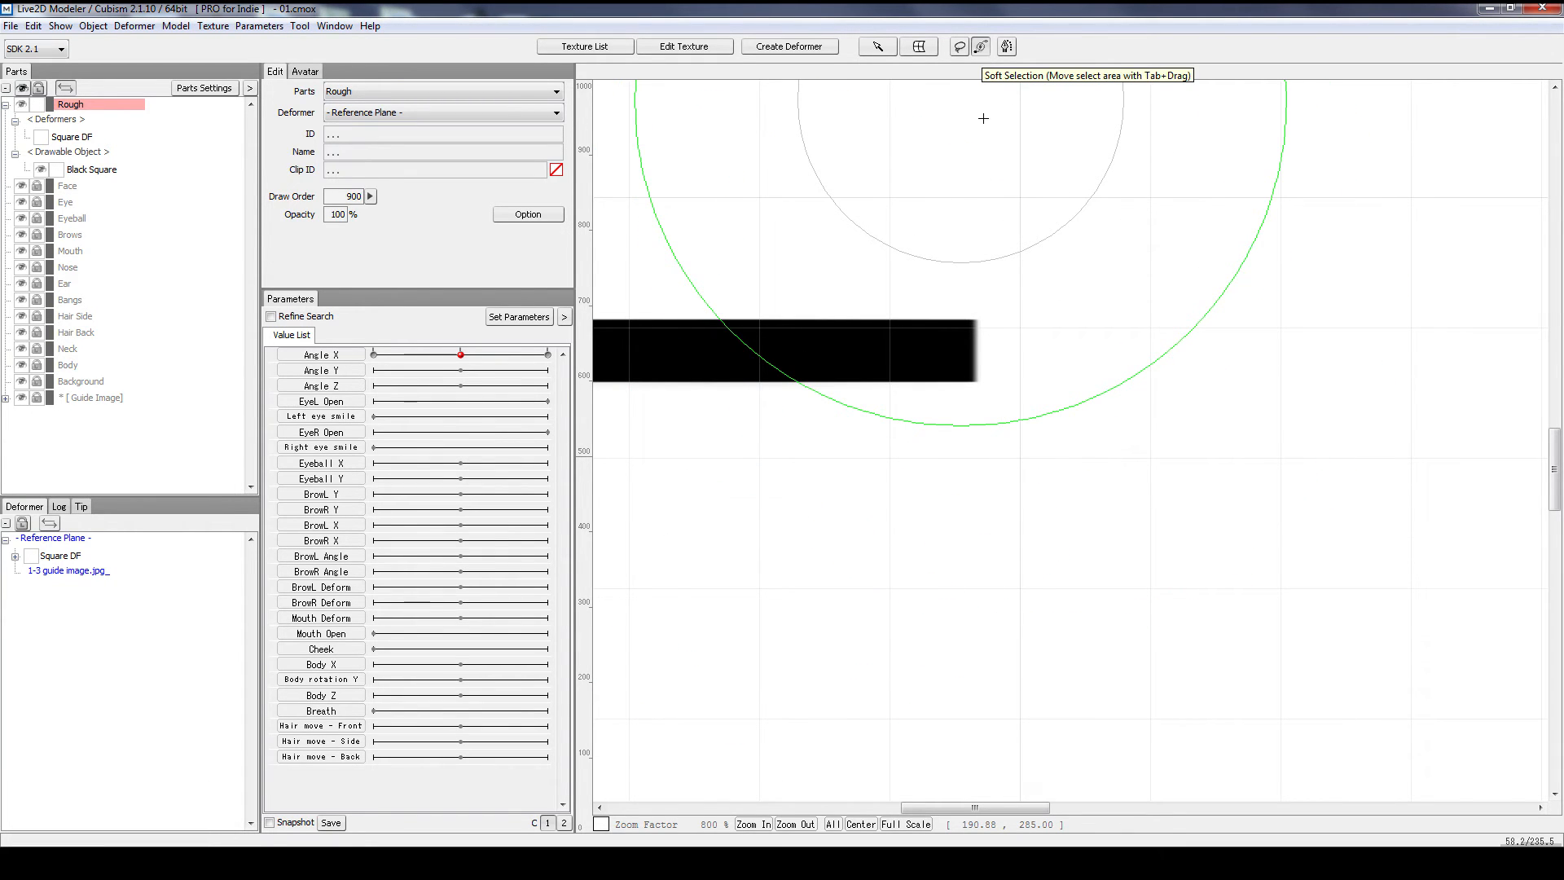
{"action": "key", "text": "Tab"}
{"action": "mouse_move", "coordinate": [952, 321]}
{"action": "left_mouse_down"}
{"action": "mouse_move", "coordinate": [1062, 476]}
{"action": "mouse_move", "coordinate": [1057, 495]}
{"action": "left_mouse_up"}
{"action": "scroll", "coordinate": [886, 281], "scroll_direction": "down", "scroll_amount": 1}
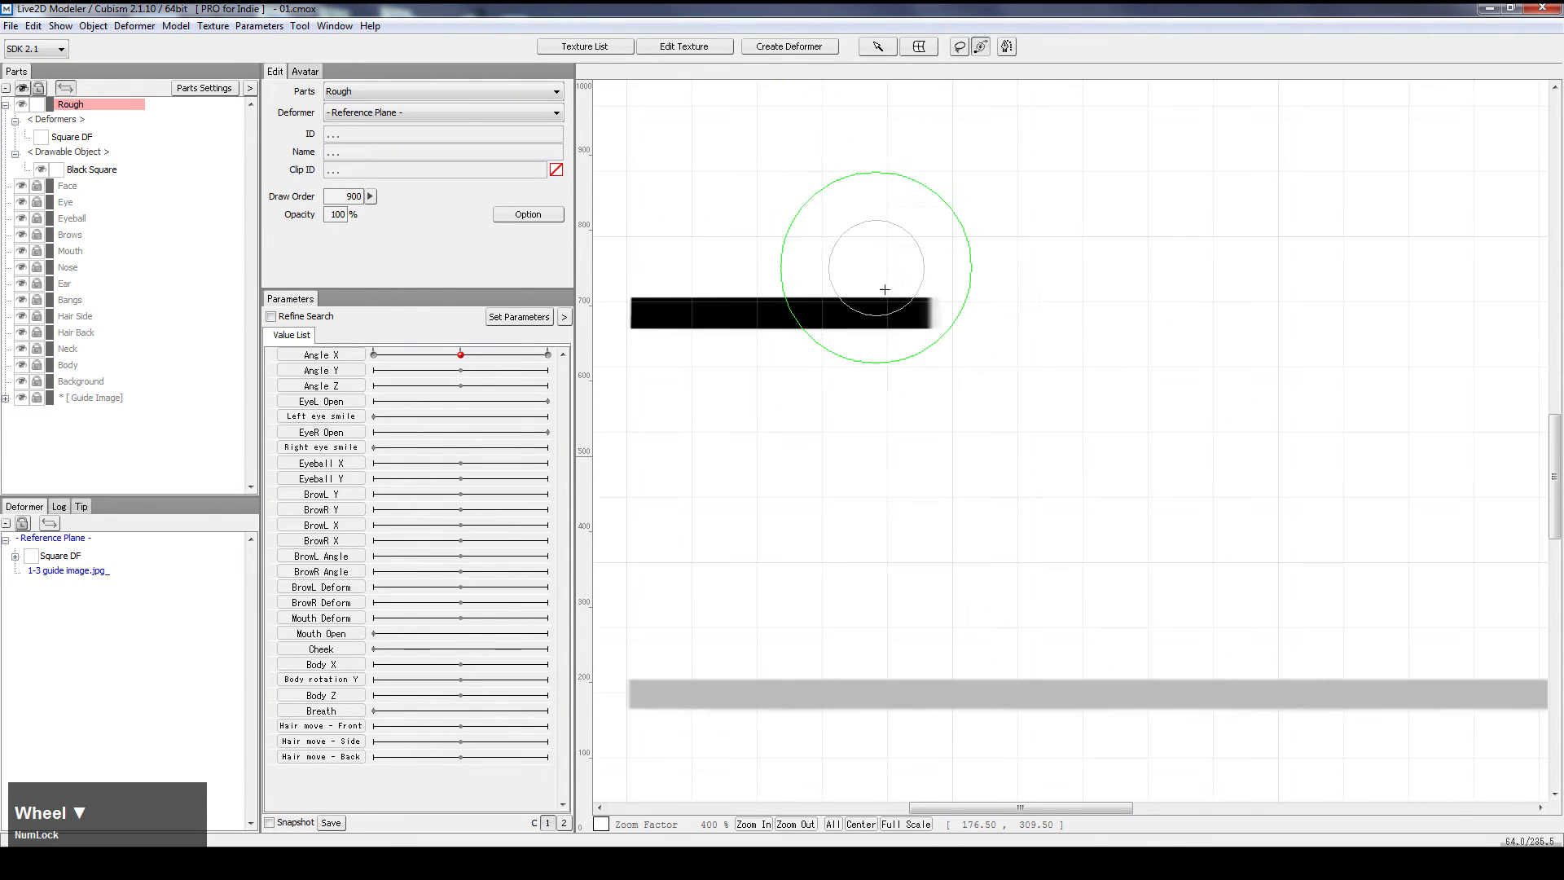
{"action": "left_click", "coordinate": [940, 314]}
{"action": "left_click_drag", "start_coordinate": [894, 313], "coordinate": [943, 315]}
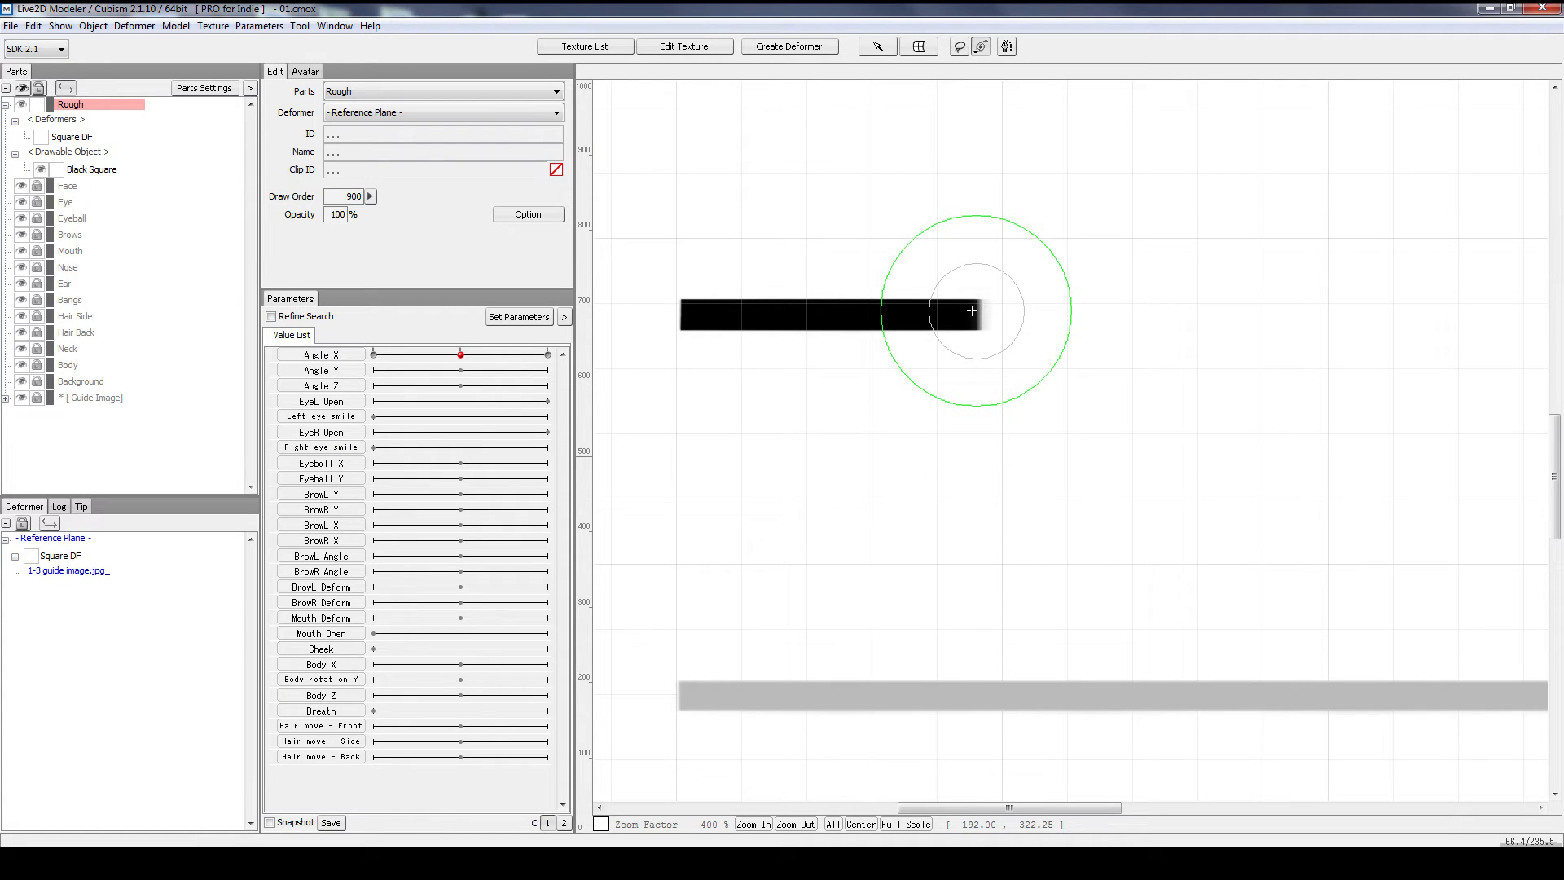
Try to stretch the Black Square's right-hand columns outward to the right with Soft Selection, and undo it
{"action": "left_click", "coordinate": [971, 312]}
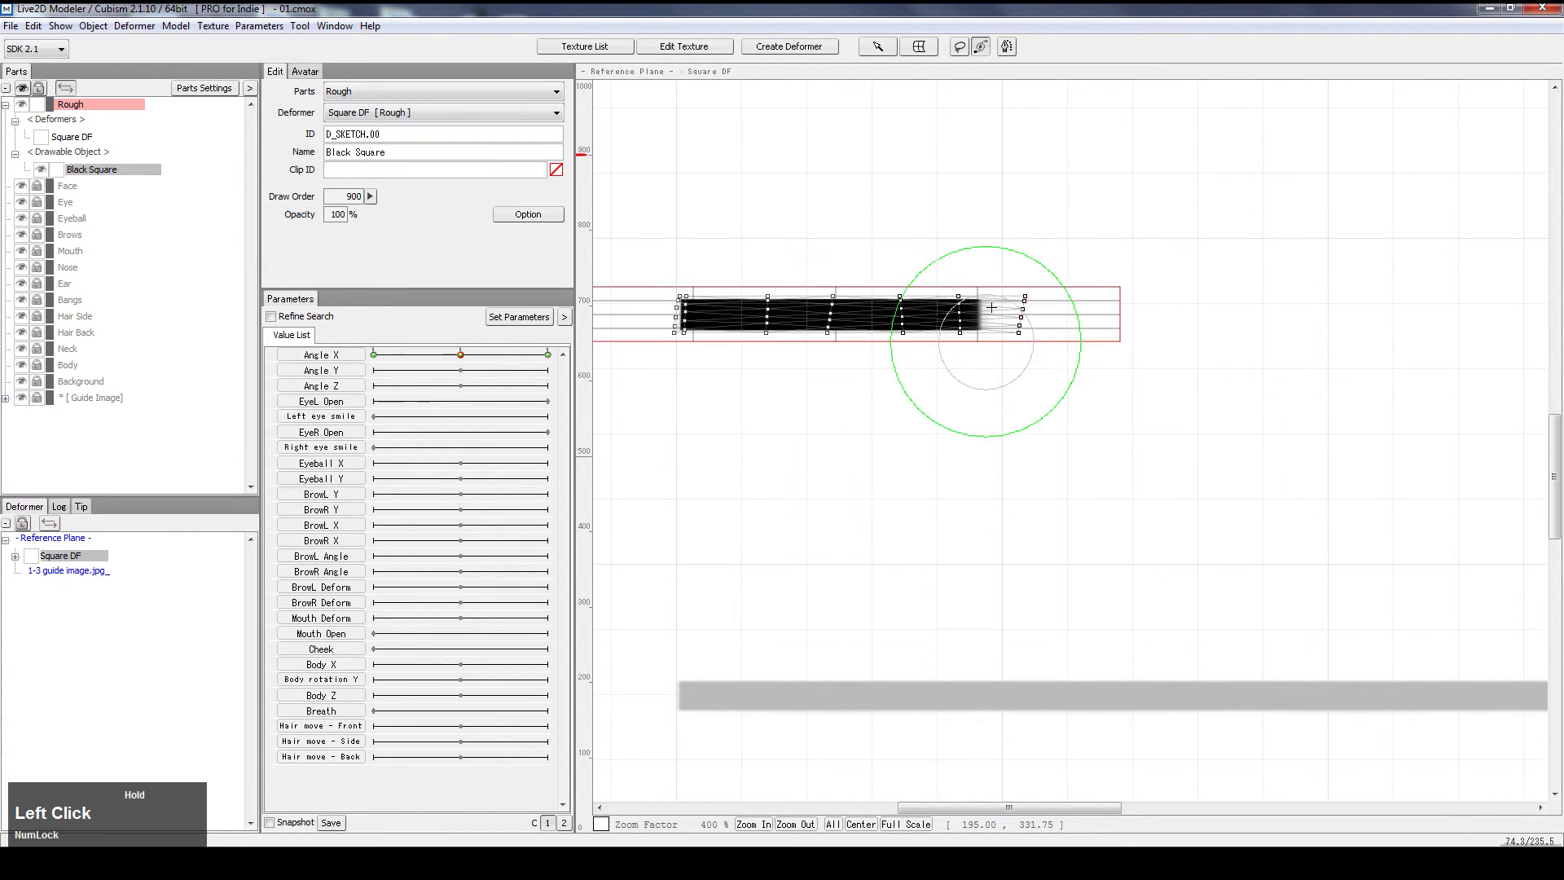
{"action": "mouse_move", "coordinate": [923, 318]}
{"action": "left_mouse_down"}
{"action": "mouse_move", "coordinate": [950, 279]}
{"action": "mouse_move", "coordinate": [889, 299]}
{"action": "mouse_move", "coordinate": [903, 332]}
{"action": "mouse_move", "coordinate": [979, 347]}
{"action": "mouse_move", "coordinate": [1034, 322]}
{"action": "mouse_move", "coordinate": [1026, 303]}
{"action": "mouse_move", "coordinate": [942, 296]}
{"action": "mouse_move", "coordinate": [863, 332]}
{"action": "mouse_move", "coordinate": [912, 350]}
{"action": "mouse_move", "coordinate": [1006, 326]}
{"action": "mouse_move", "coordinate": [801, 309]}
{"action": "mouse_move", "coordinate": [911, 326]}
{"action": "left_mouse_up"}
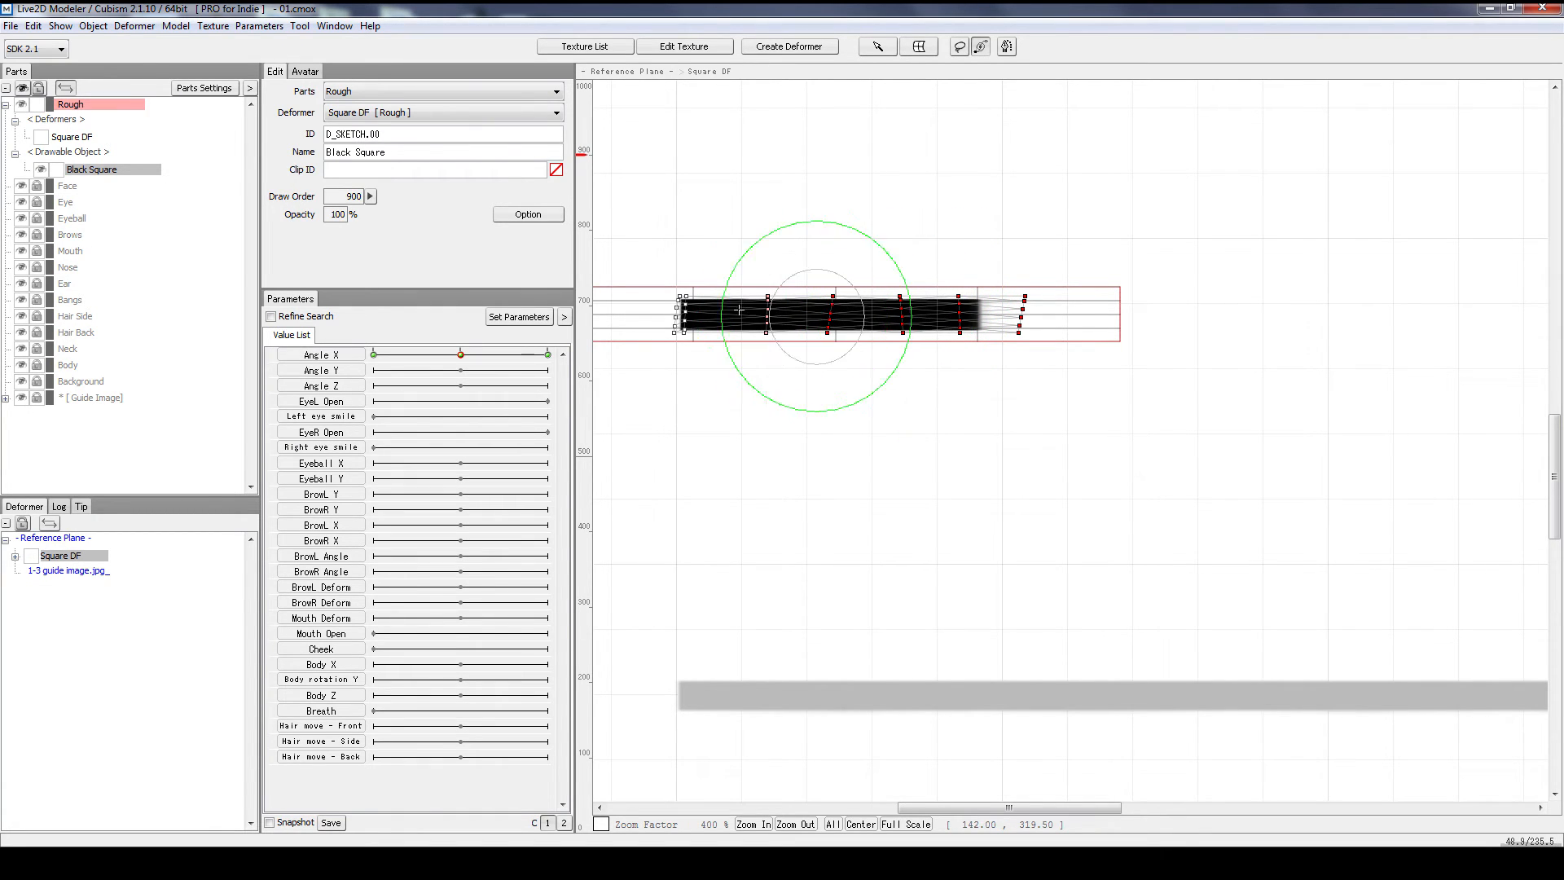
{"action": "key", "text": "ctrl"}
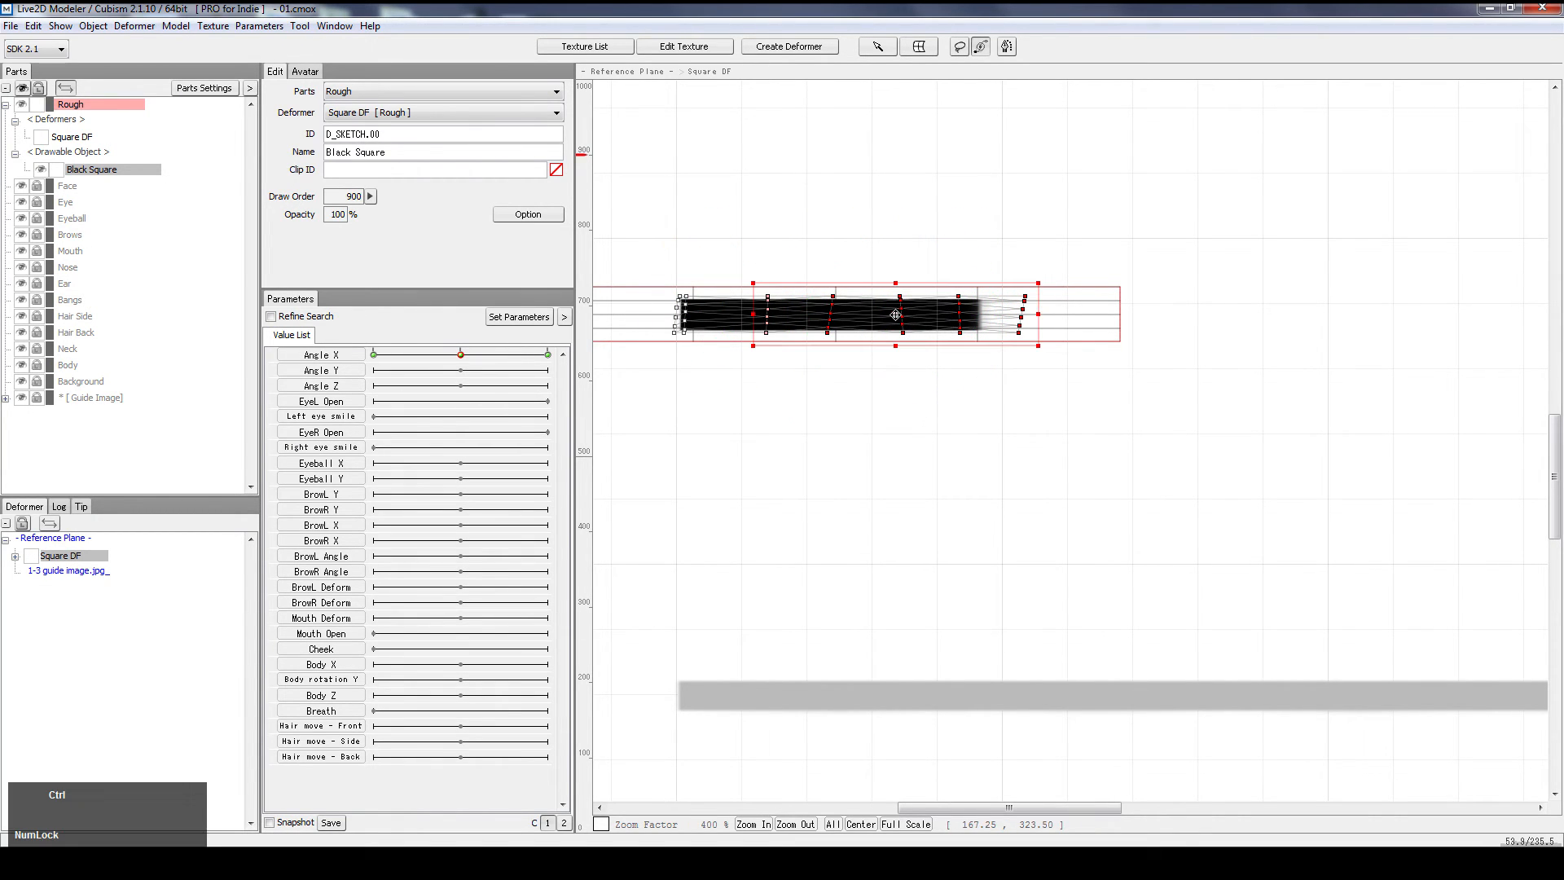
{"action": "left_click_drag", "start_coordinate": [896, 314], "coordinate": [1114, 316]}
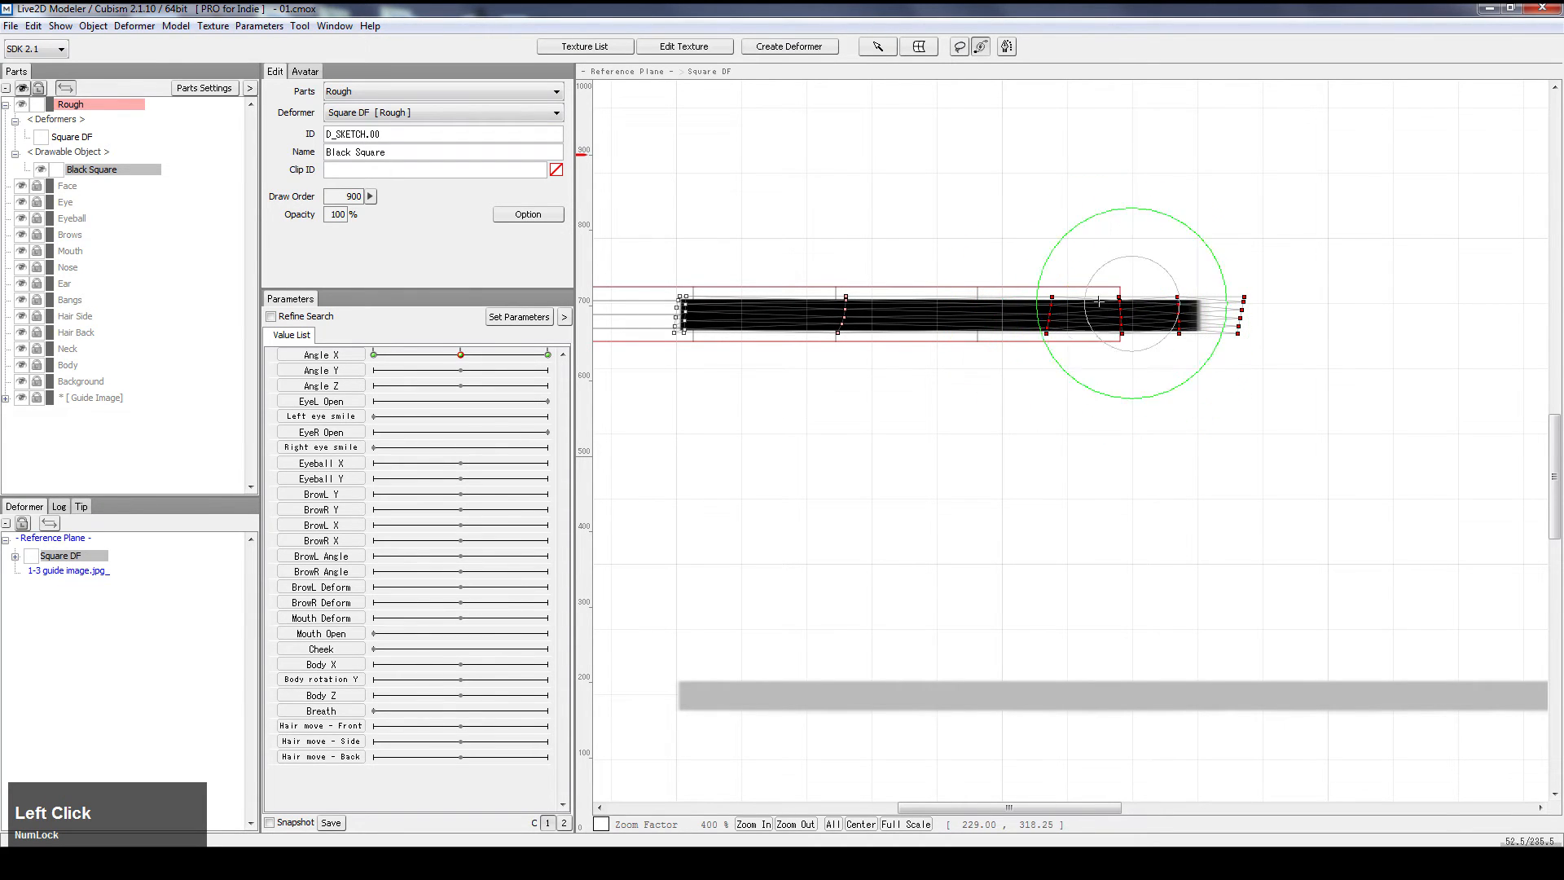
{"action": "key", "text": "ctrl+z"}
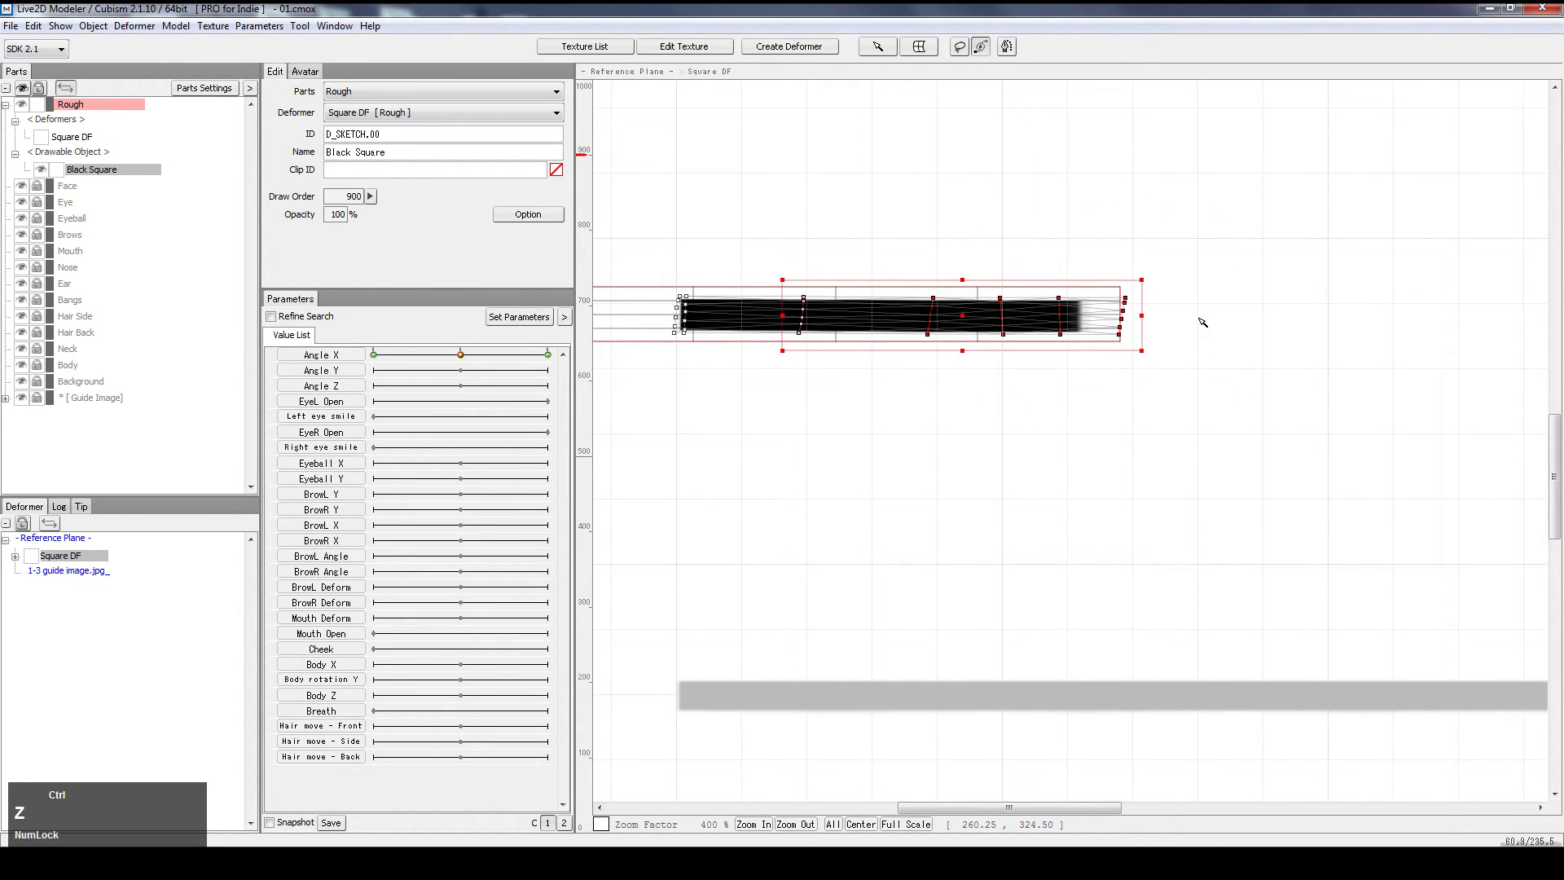
{"action": "key", "text": "ctrl+z"}
{"action": "left_click", "coordinate": [938, 129]}
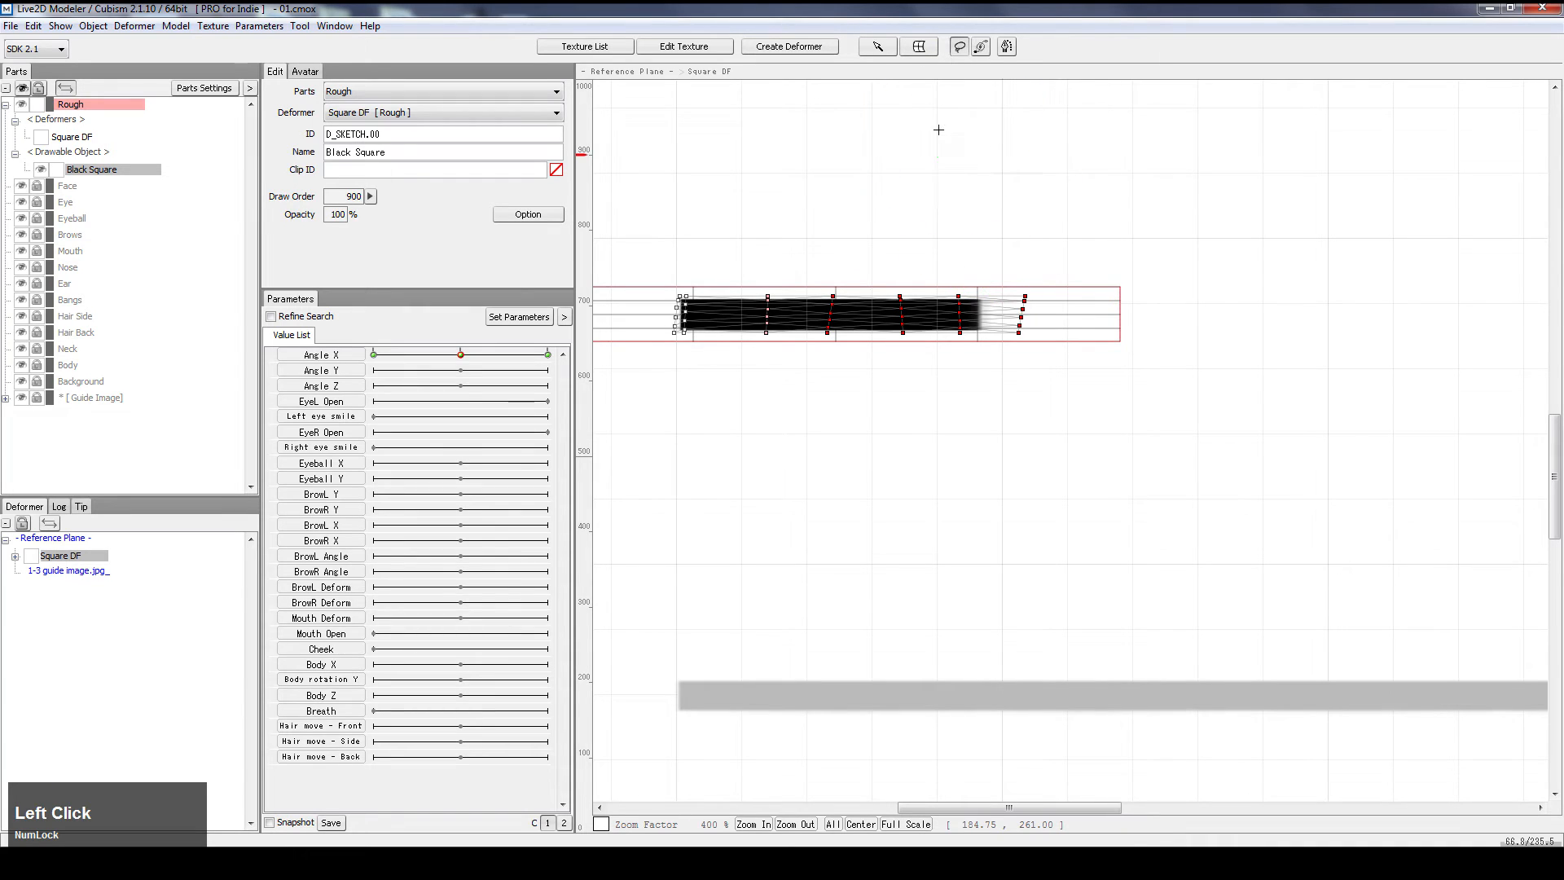
{"action": "left_click", "coordinate": [900, 228]}
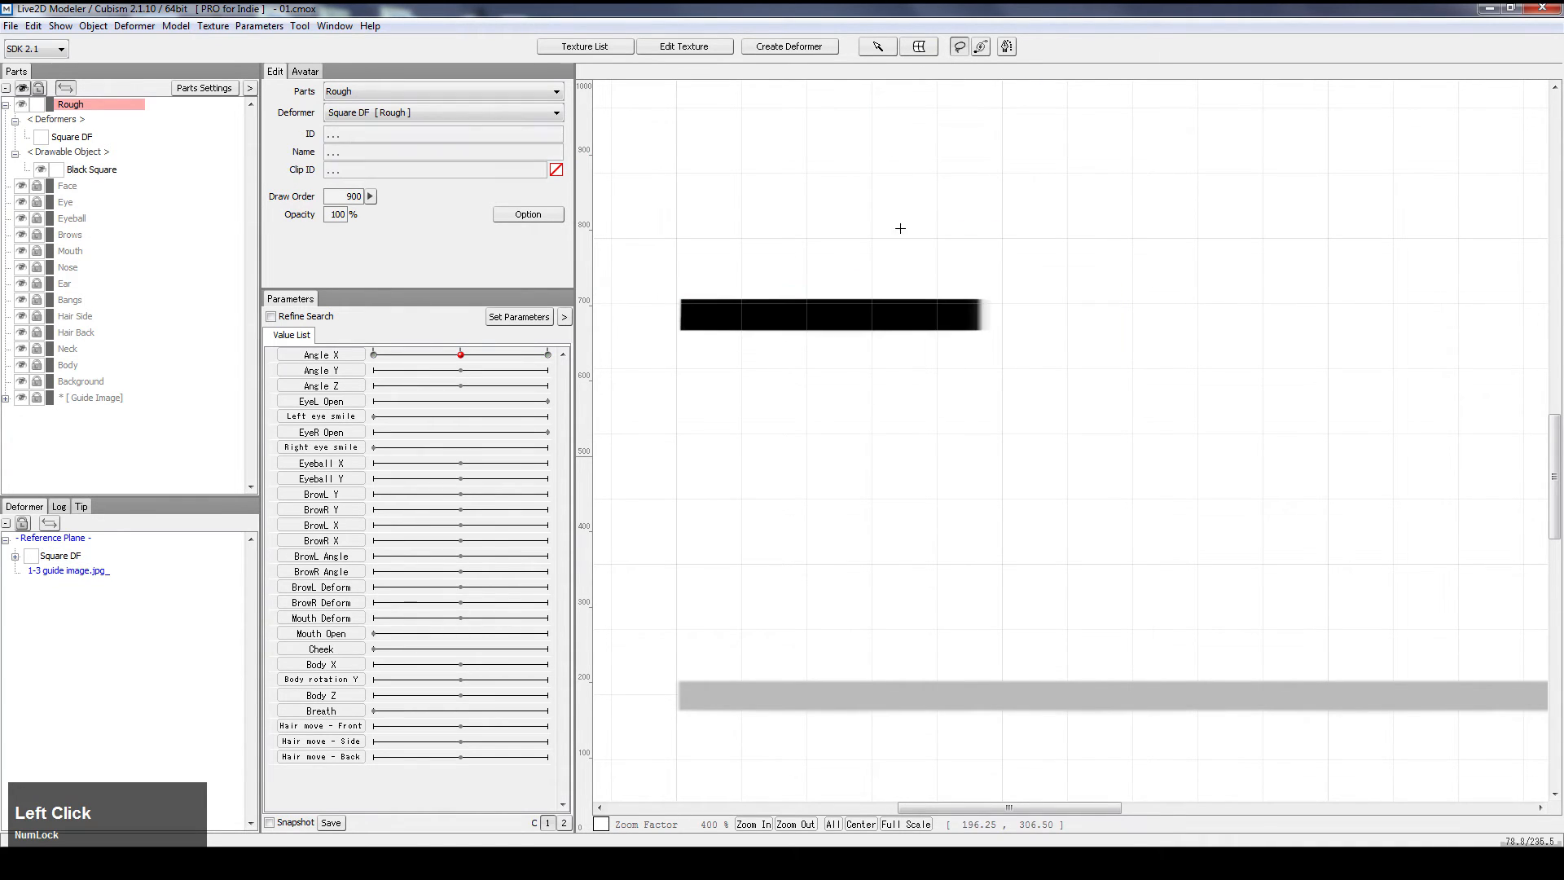
Reactivate Soft Selection, enlarge its circular area, shrink it again, and move it over the black bar's right end
{"action": "left_click", "coordinate": [981, 47]}
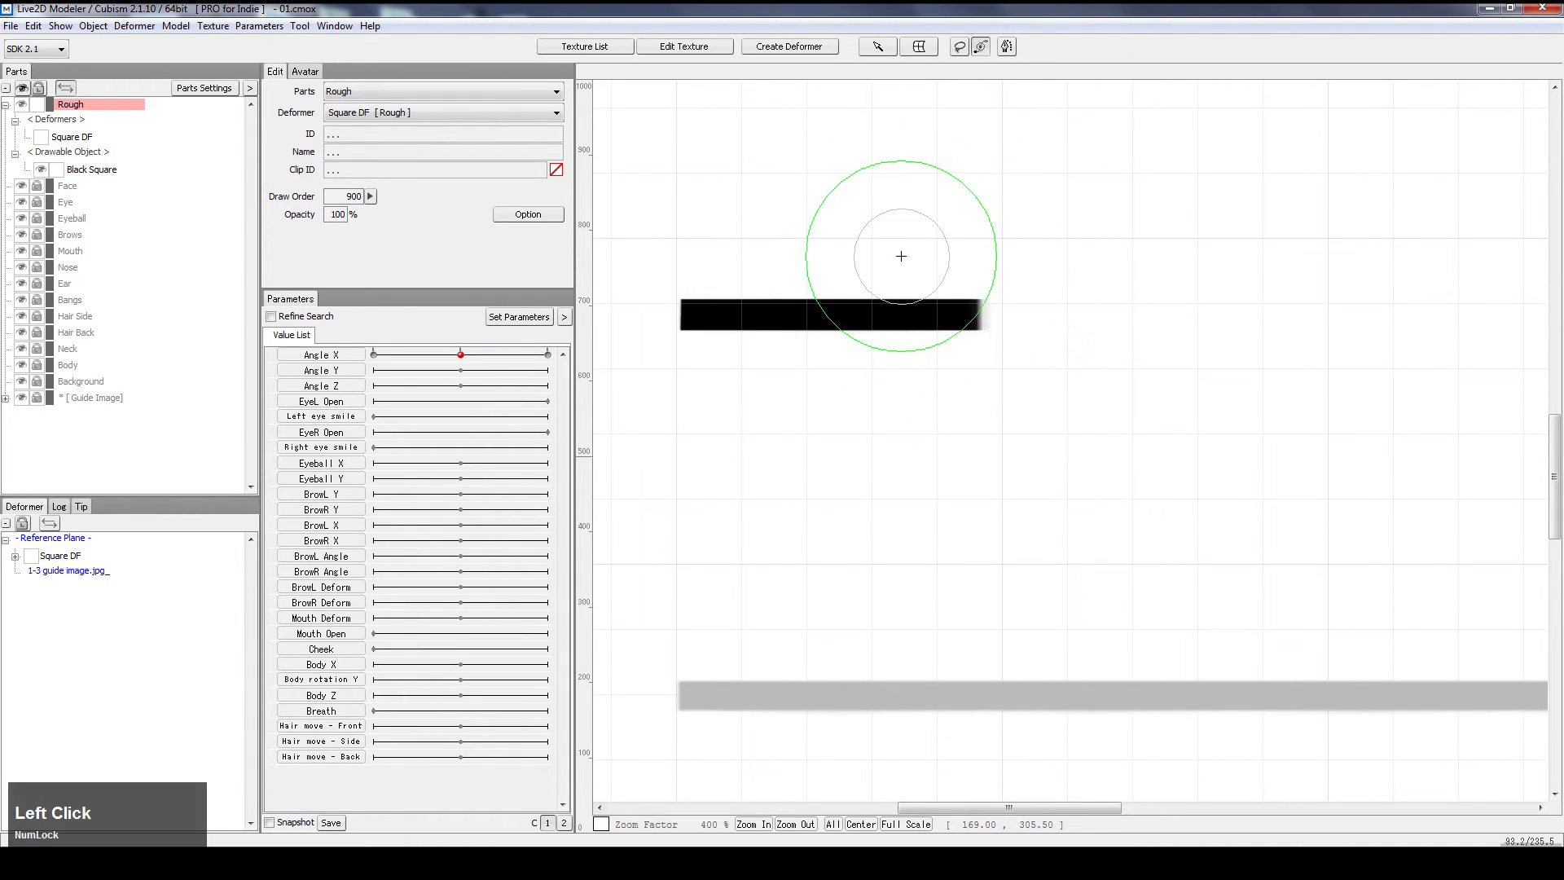
{"action": "key", "text": "Tab"}
{"action": "left_click_drag", "start_coordinate": [897, 232], "coordinate": [1118, 453]}
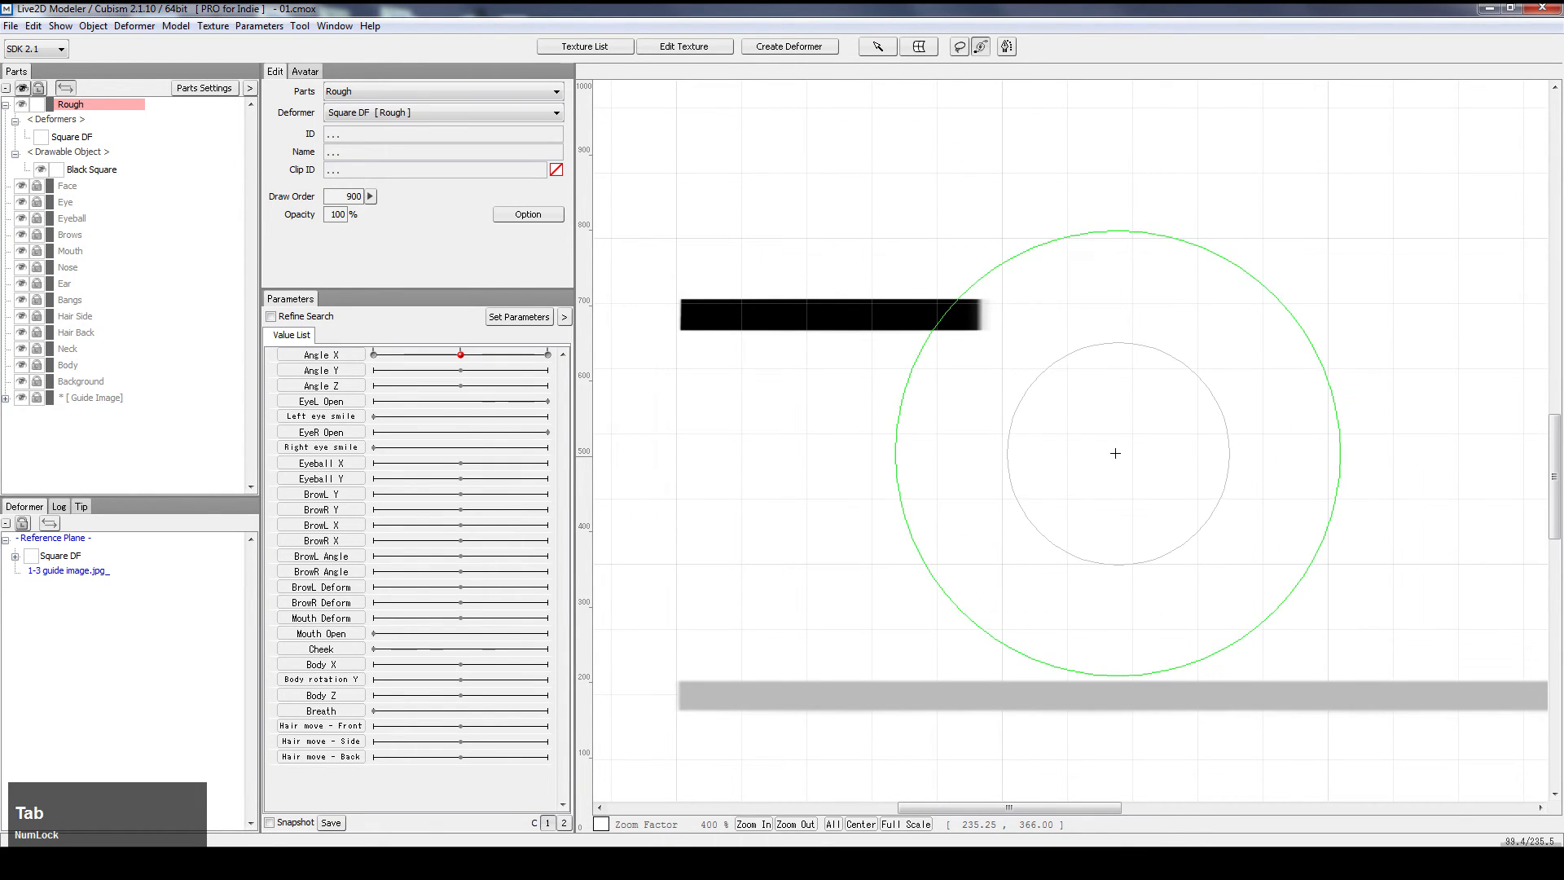
{"action": "left_click_drag", "start_coordinate": [862, 198], "coordinate": [1021, 355]}
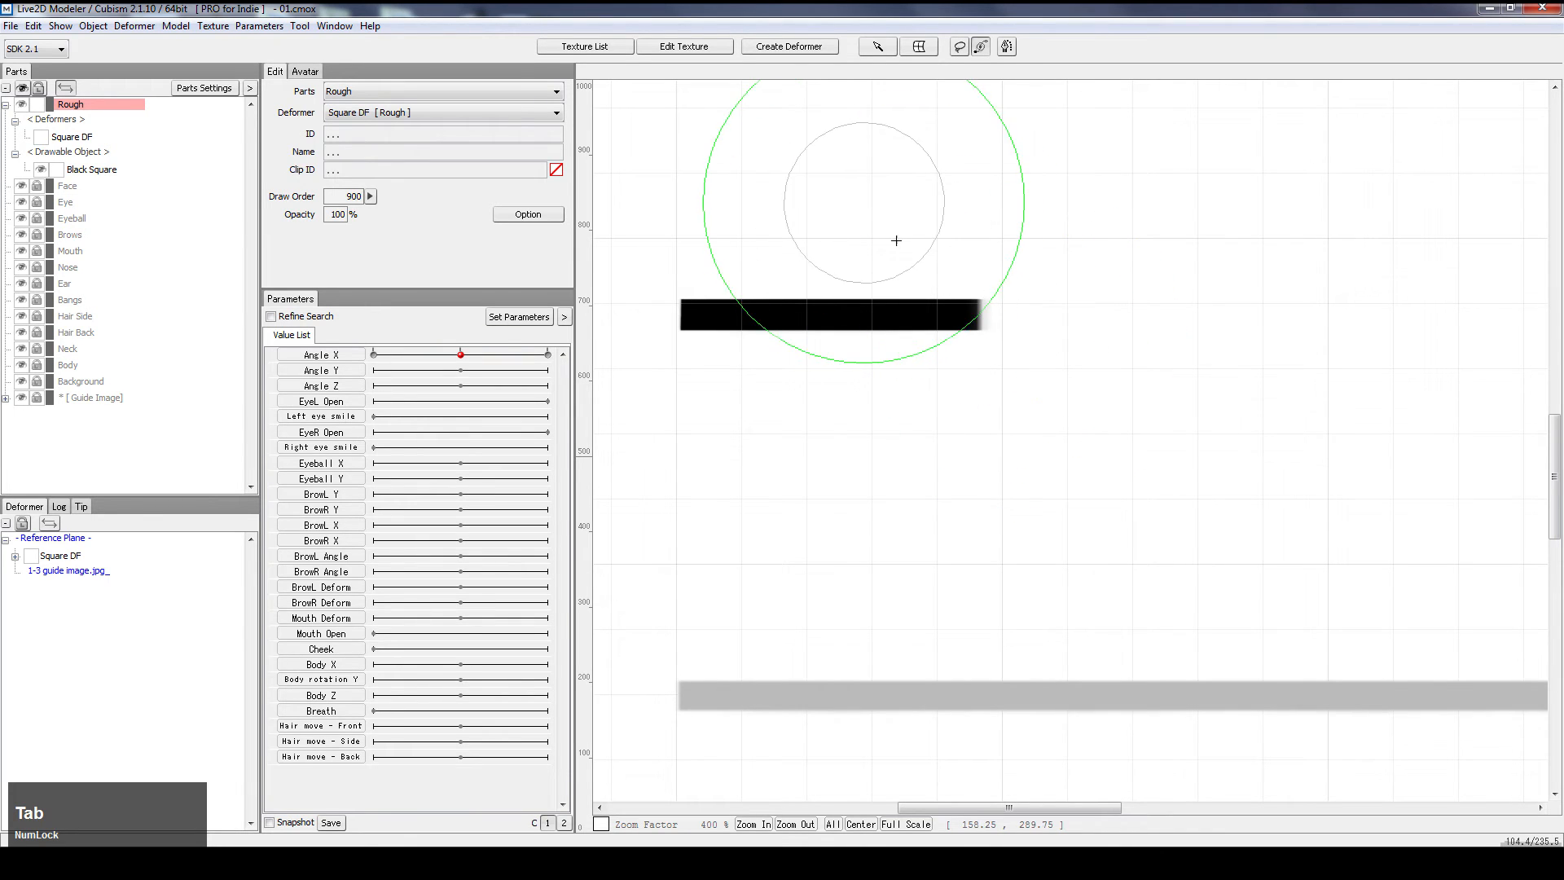
{"action": "mouse_move", "coordinate": [863, 204]}
{"action": "left_mouse_down"}
{"action": "mouse_move", "coordinate": [1064, 378]}
{"action": "mouse_move", "coordinate": [891, 247]}
{"action": "mouse_move", "coordinate": [922, 277]}
{"action": "mouse_move", "coordinate": [1124, 444]}
{"action": "mouse_move", "coordinate": [1067, 398]}
{"action": "mouse_move", "coordinate": [912, 350]}
{"action": "mouse_move", "coordinate": [1064, 510]}
{"action": "mouse_move", "coordinate": [1131, 387]}
{"action": "mouse_move", "coordinate": [937, 292]}
{"action": "mouse_move", "coordinate": [1020, 378]}
{"action": "mouse_move", "coordinate": [988, 343]}
{"action": "mouse_move", "coordinate": [1069, 403]}
{"action": "mouse_move", "coordinate": [1034, 317]}
{"action": "mouse_move", "coordinate": [936, 307]}
{"action": "mouse_move", "coordinate": [896, 264]}
{"action": "left_mouse_up"}
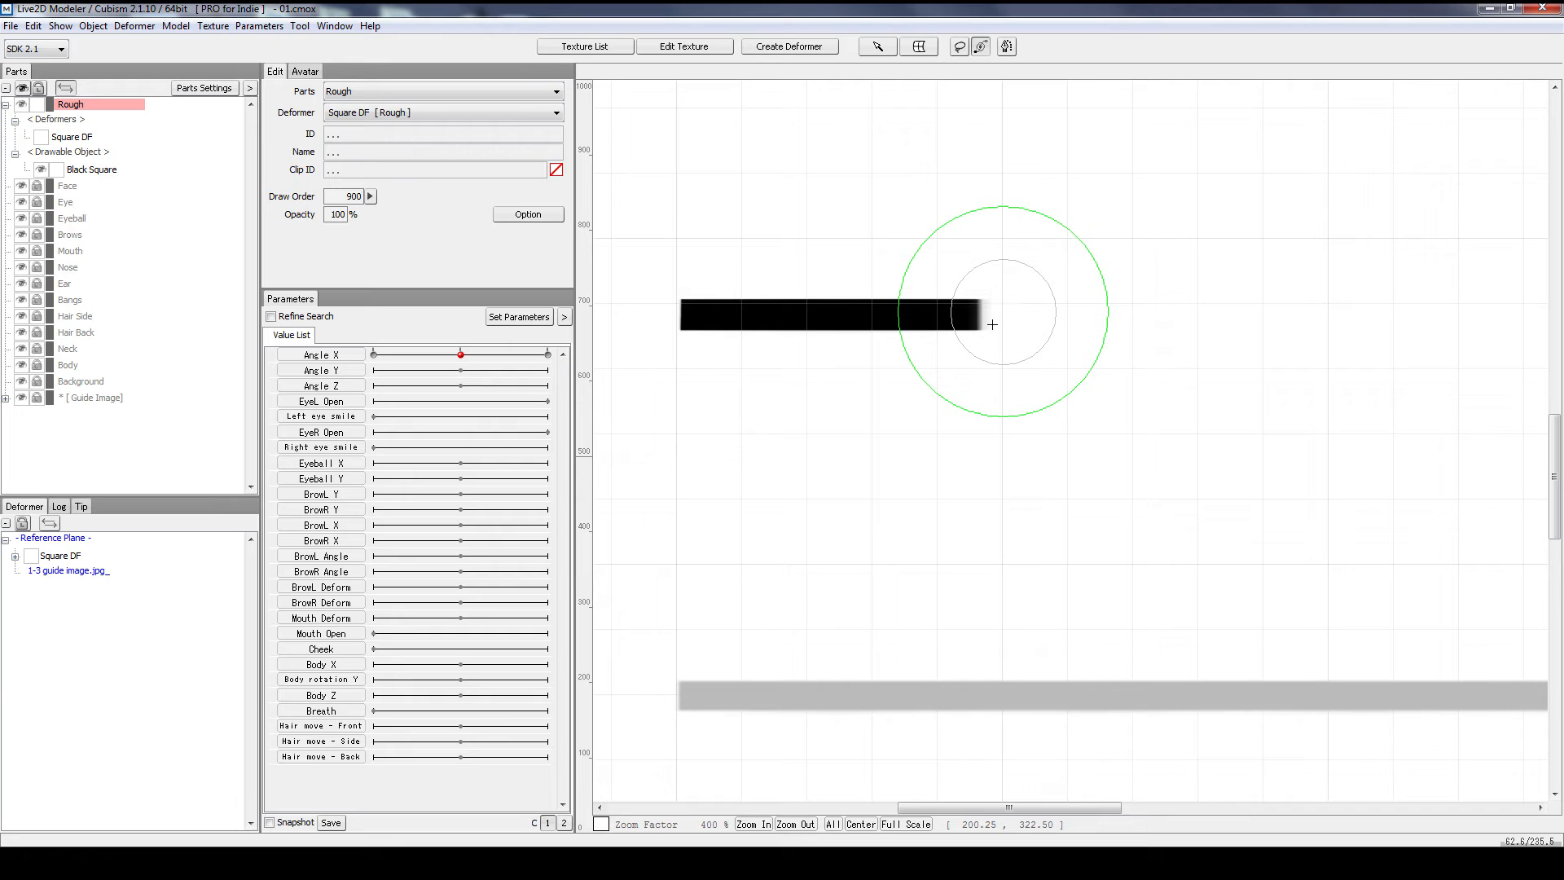
Try to draw a deform path along the Black Square from its left end past its right end, and undo it
{"action": "left_click", "coordinate": [1006, 46]}
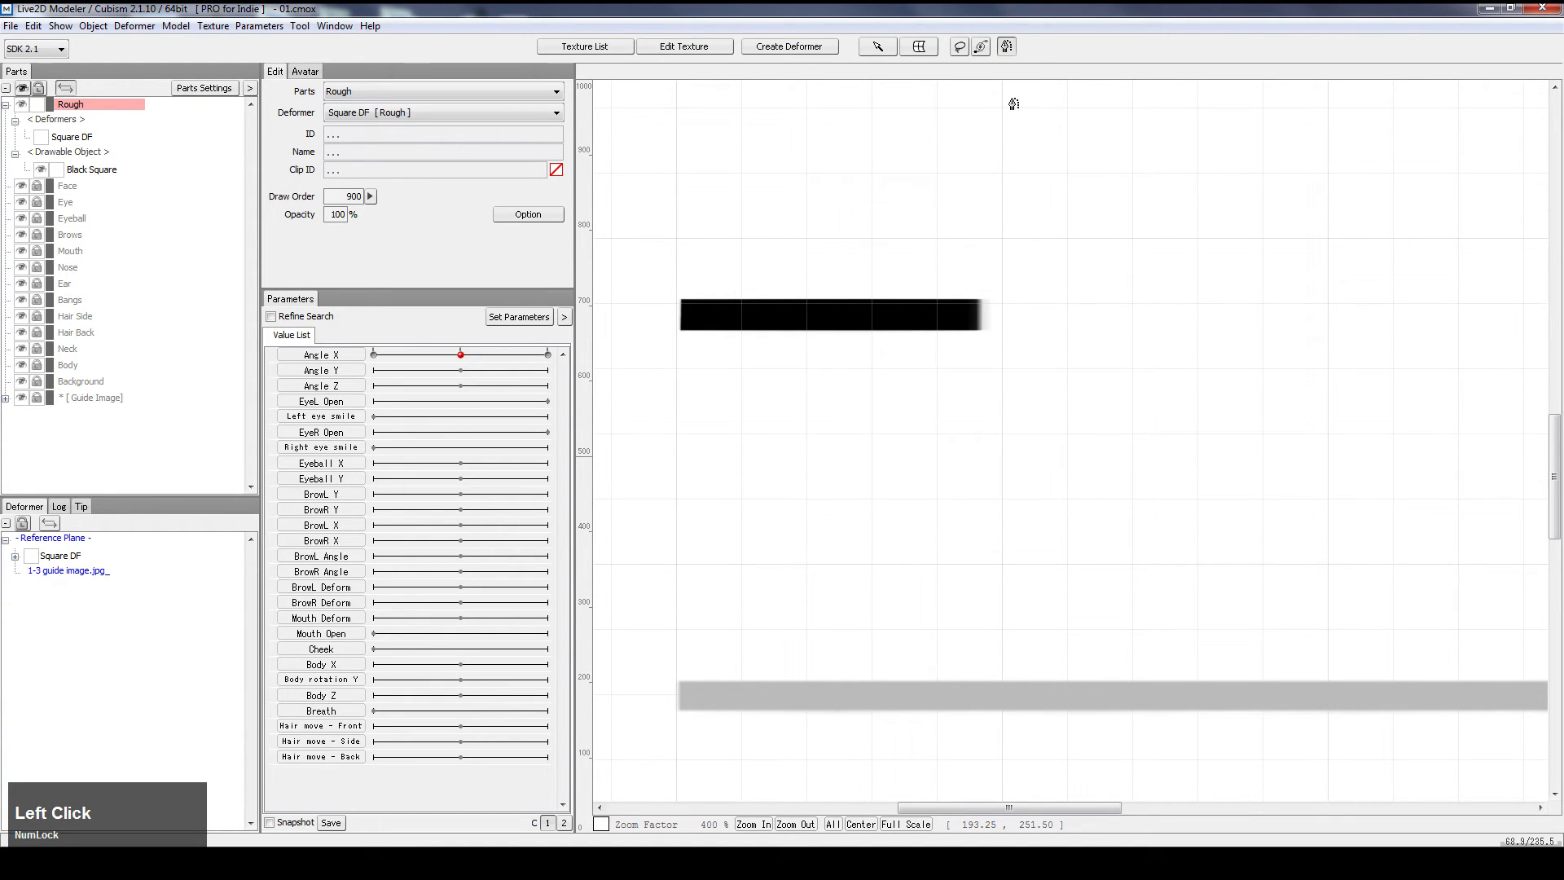
{"action": "left_click", "coordinate": [785, 321]}
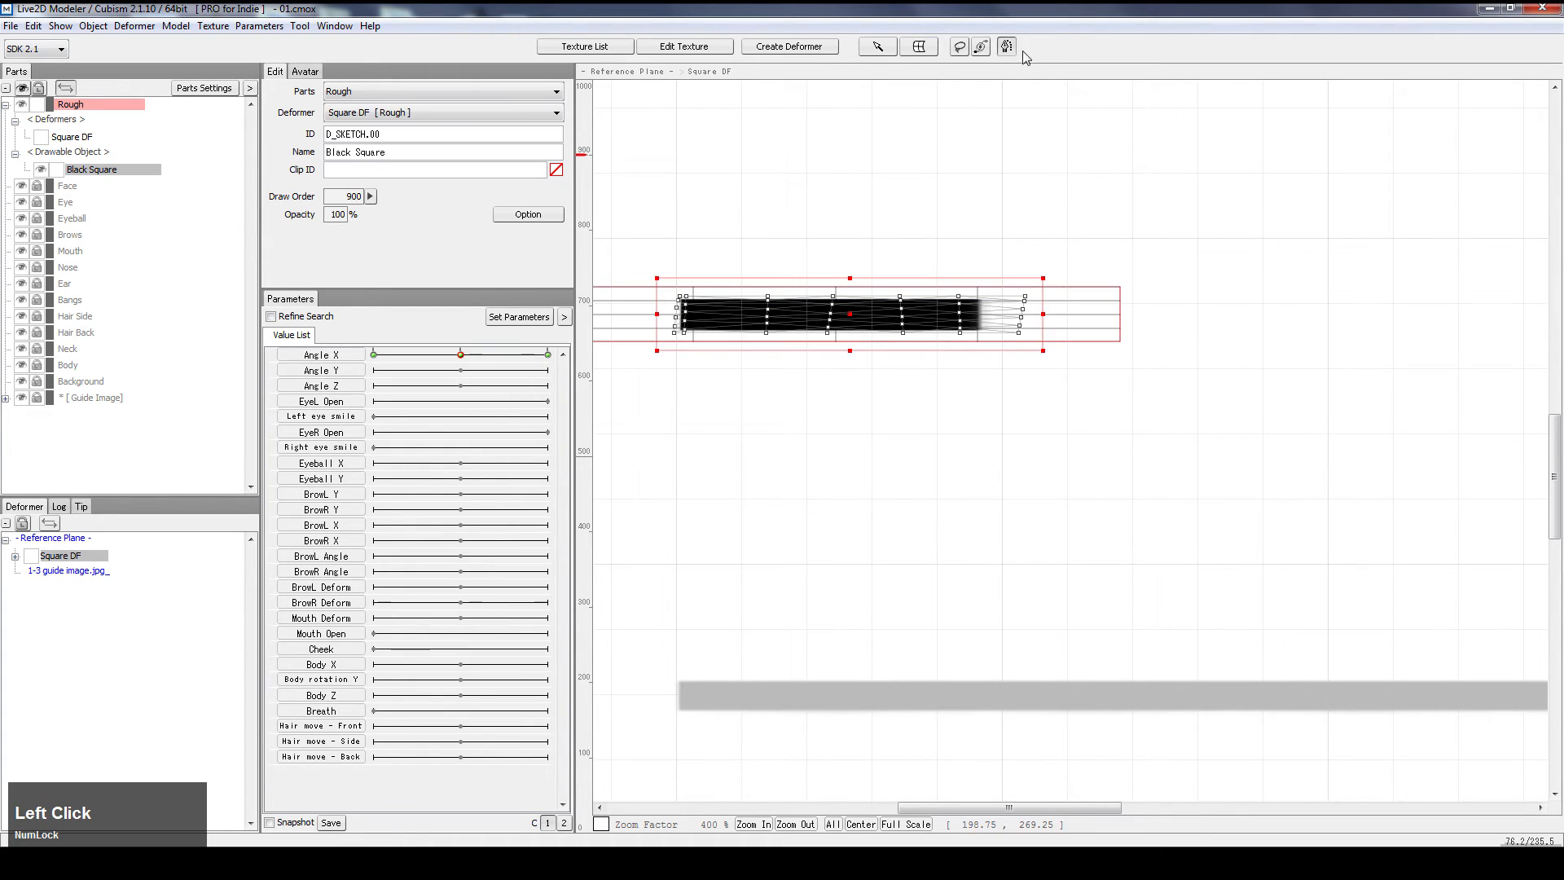
{"action": "left_click", "coordinate": [1013, 48]}
{"action": "left_click", "coordinate": [640, 321]}
{"action": "left_click", "coordinate": [821, 316]}
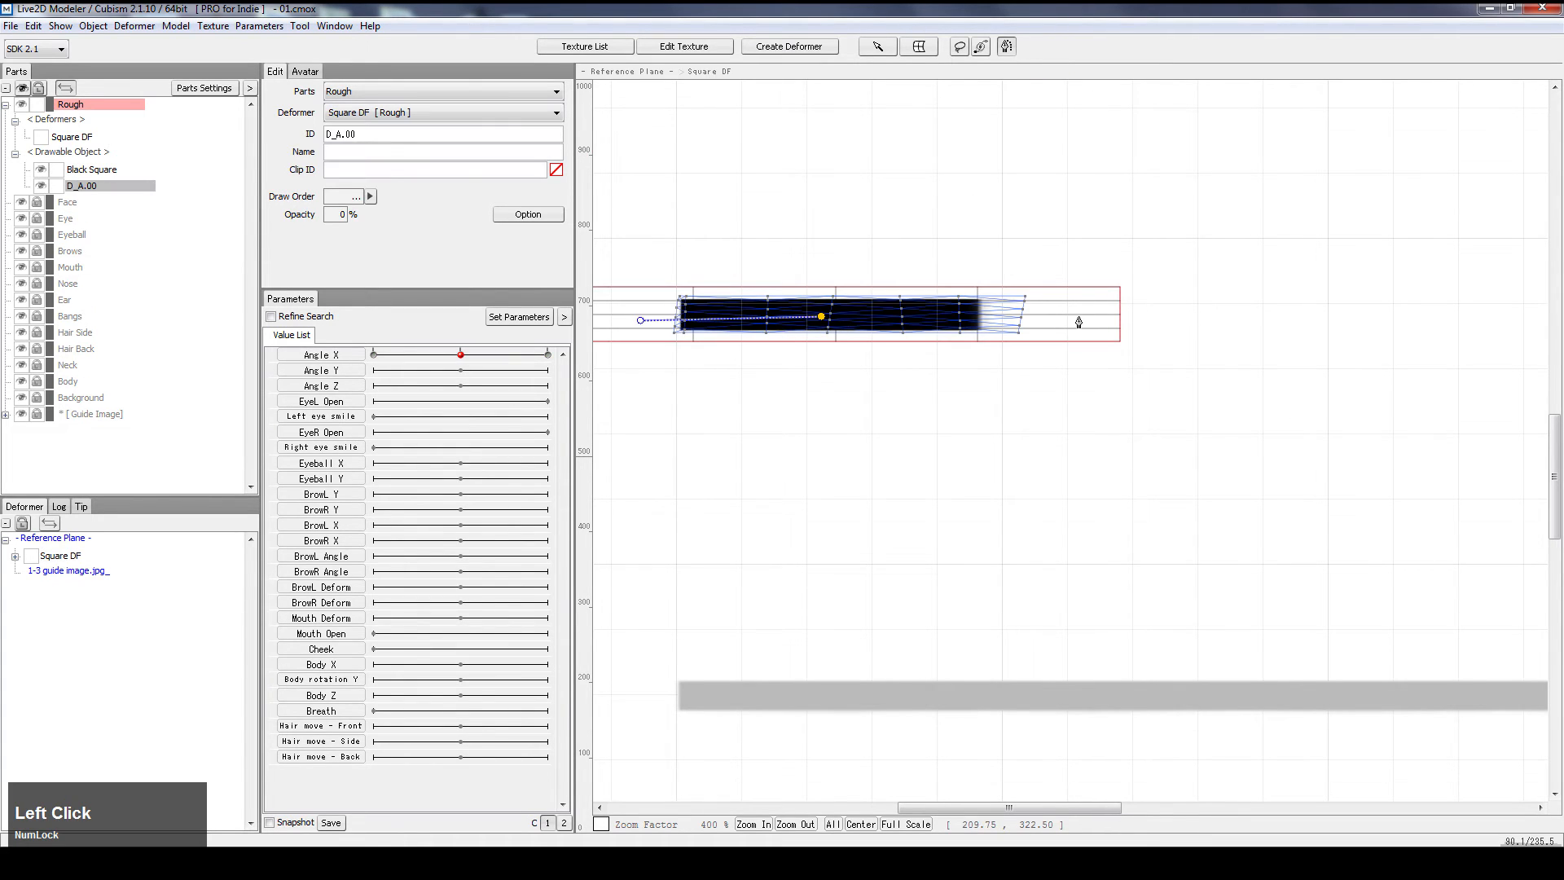
{"action": "left_click", "coordinate": [1100, 322]}
{"action": "key", "text": "ctrl+z"}
{"action": "key", "text": "ctrl+z"}
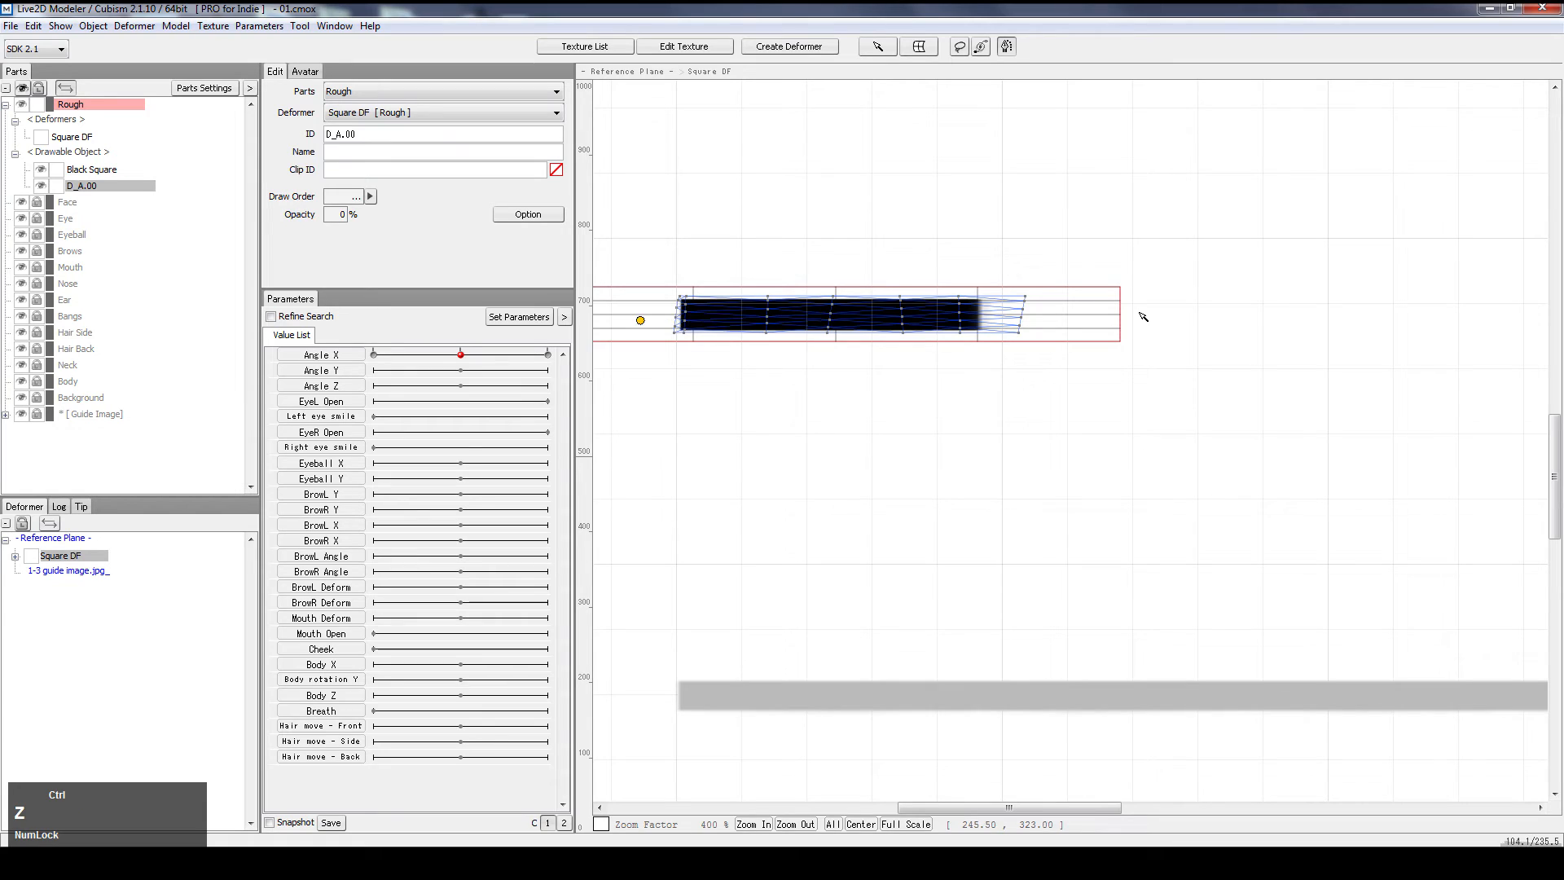
{"action": "key", "text": "ctrl+z"}
Lasso only the Black Square's outer right vertex column and clear the selection
{"action": "left_click", "coordinate": [962, 48]}
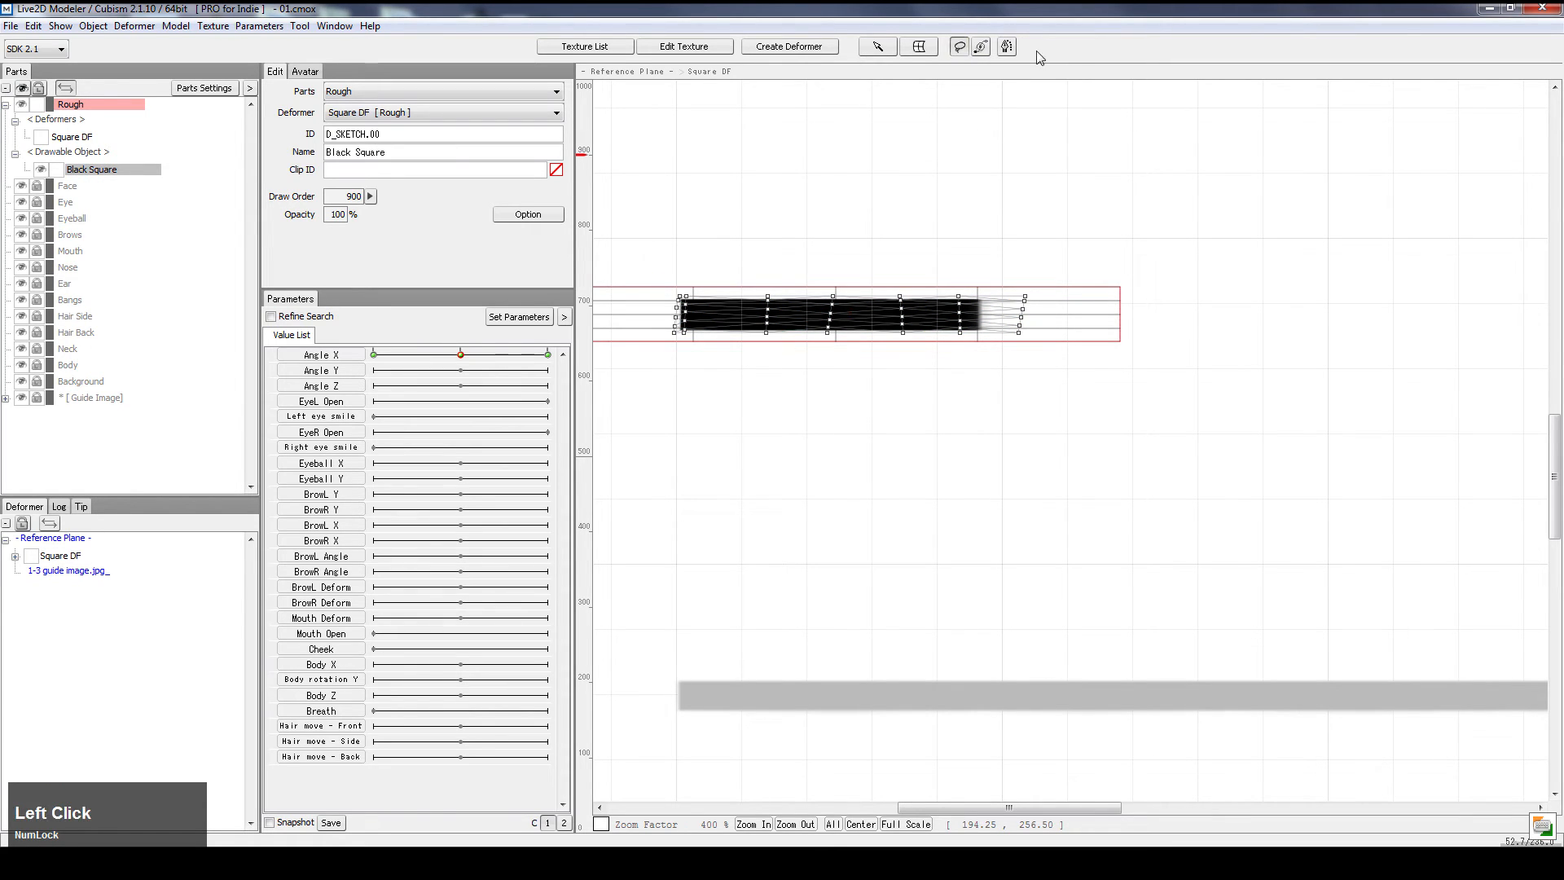
{"action": "left_click", "coordinate": [1026, 243]}
{"action": "left_click_drag", "start_coordinate": [1026, 251], "coordinate": [1026, 256]}
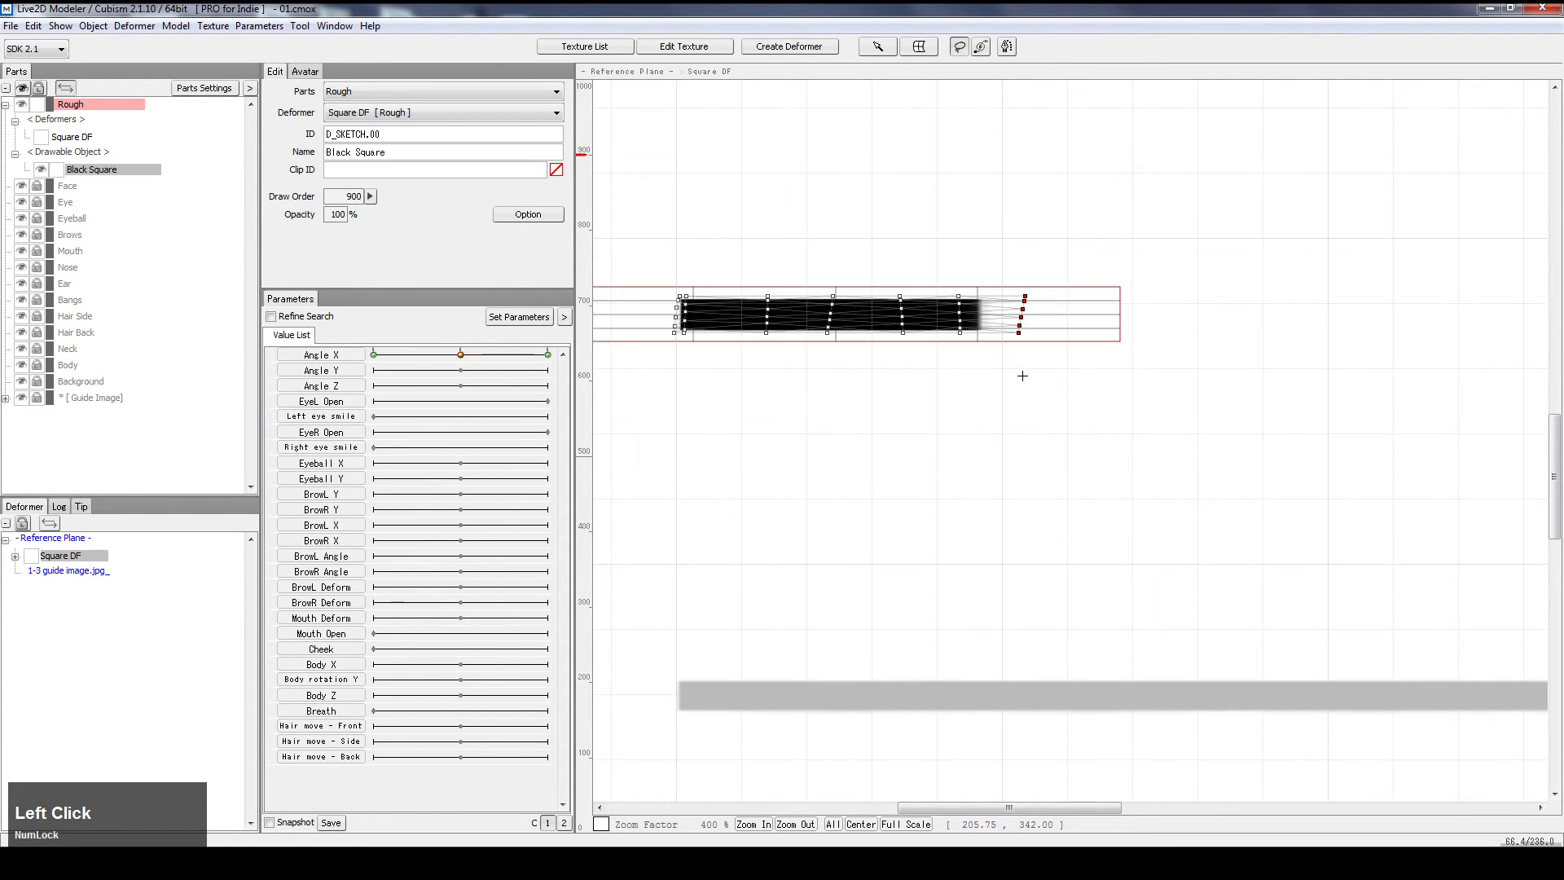
{"action": "scroll", "coordinate": [1022, 373], "scroll_direction": "up", "scroll_amount": 2}
{"action": "scroll", "coordinate": [1003, 325], "scroll_direction": "down", "scroll_amount": 1}
{"action": "left_click_drag", "start_coordinate": [988, 345], "coordinate": [1015, 438]}
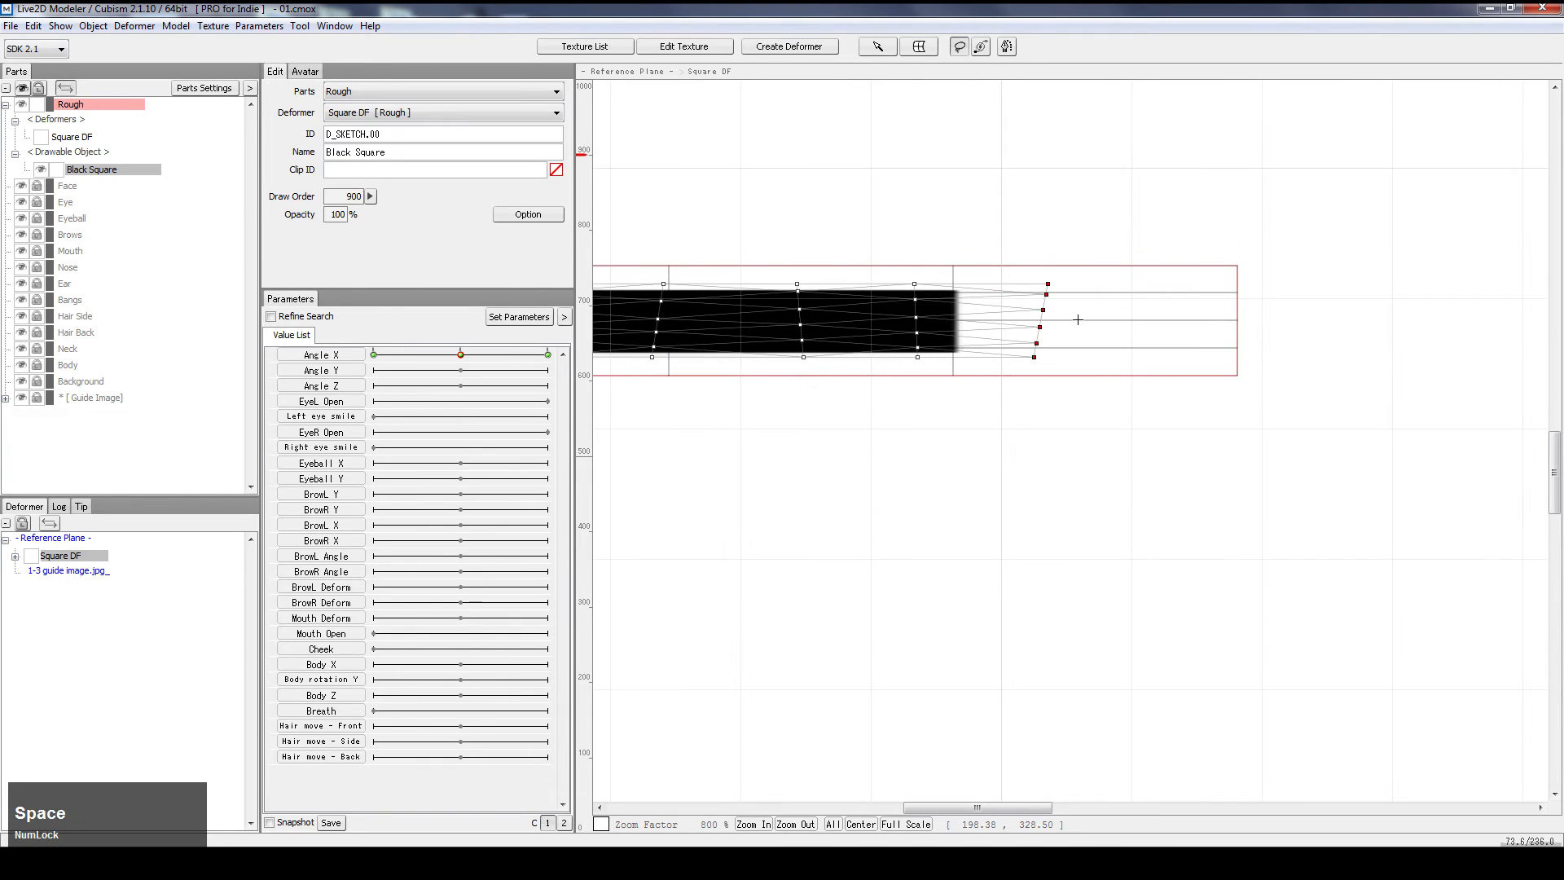
{"action": "left_click", "coordinate": [1106, 270]}
Try to move a single vertex of the Black Square's right edge inward with the arrow tool, and undo it
{"action": "left_click", "coordinate": [878, 46]}
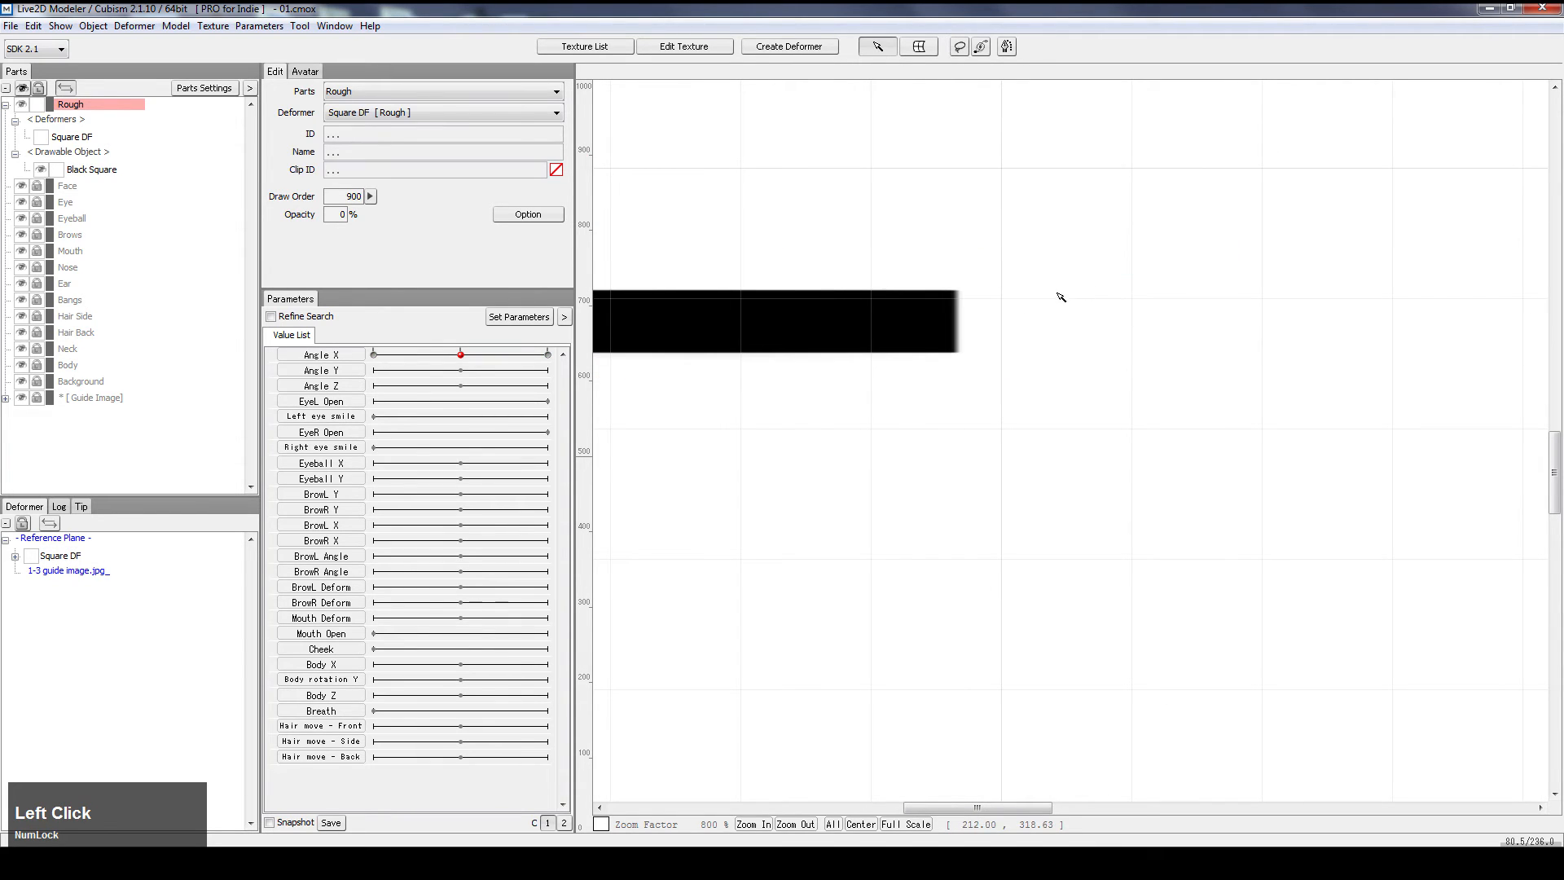
{"action": "left_click", "coordinate": [996, 312]}
{"action": "left_click_drag", "start_coordinate": [1049, 285], "coordinate": [981, 310]}
{"action": "key", "text": "ctrl+z"}
{"action": "key", "text": "ctrl+z"}
{"action": "key", "text": "ctrl+z"}
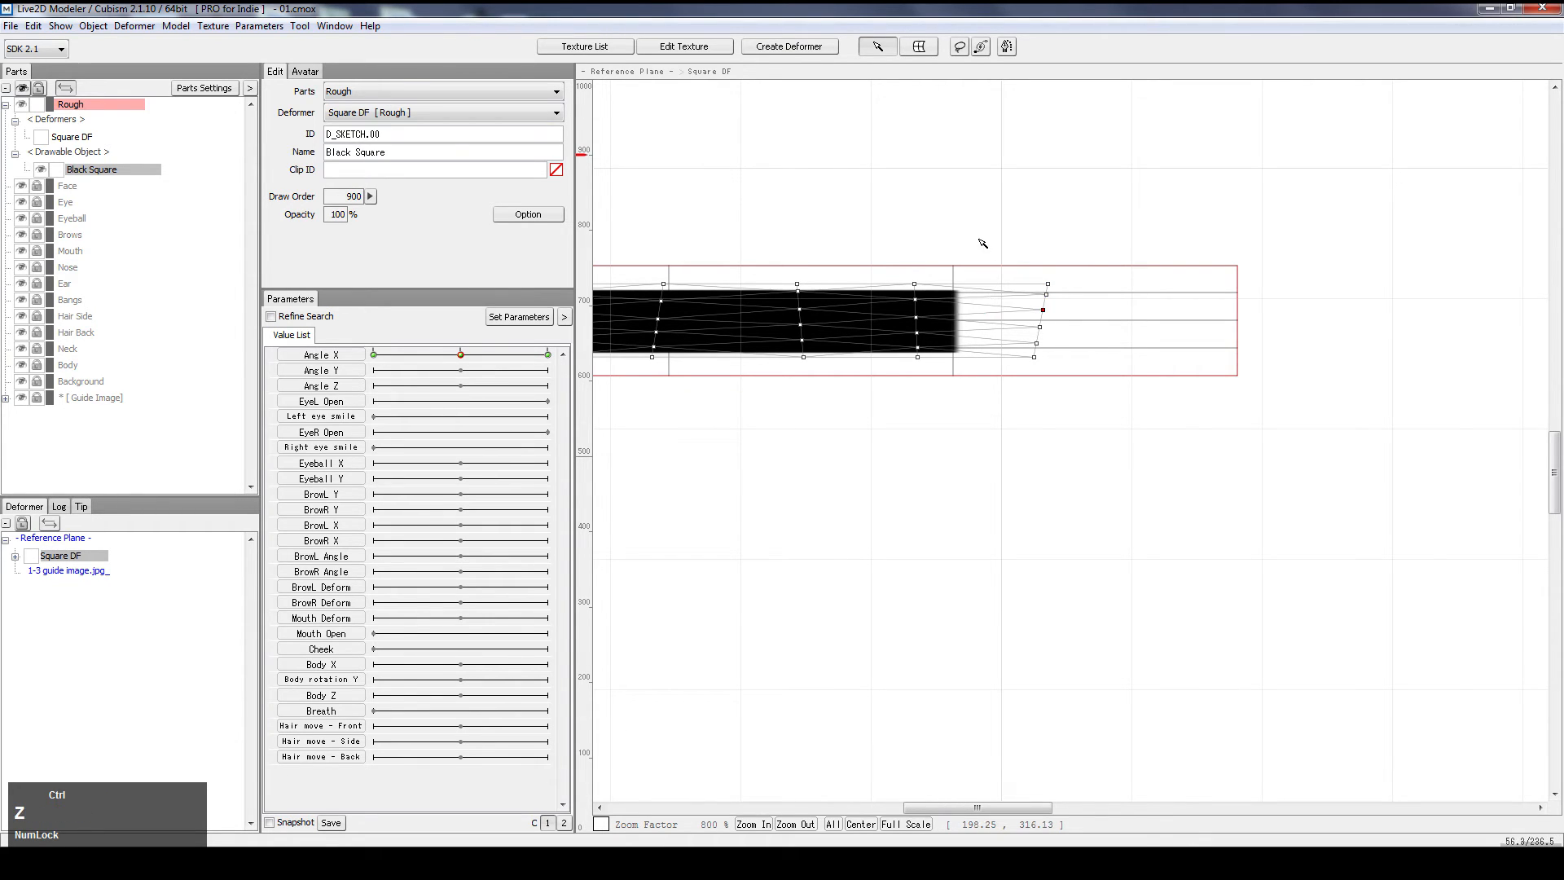
Select the Square DF deformer, then lasso the Black Square's outer right vertex column with Soft Selection switched on
{"action": "left_click", "coordinate": [969, 252]}
{"action": "left_click", "coordinate": [83, 140]}
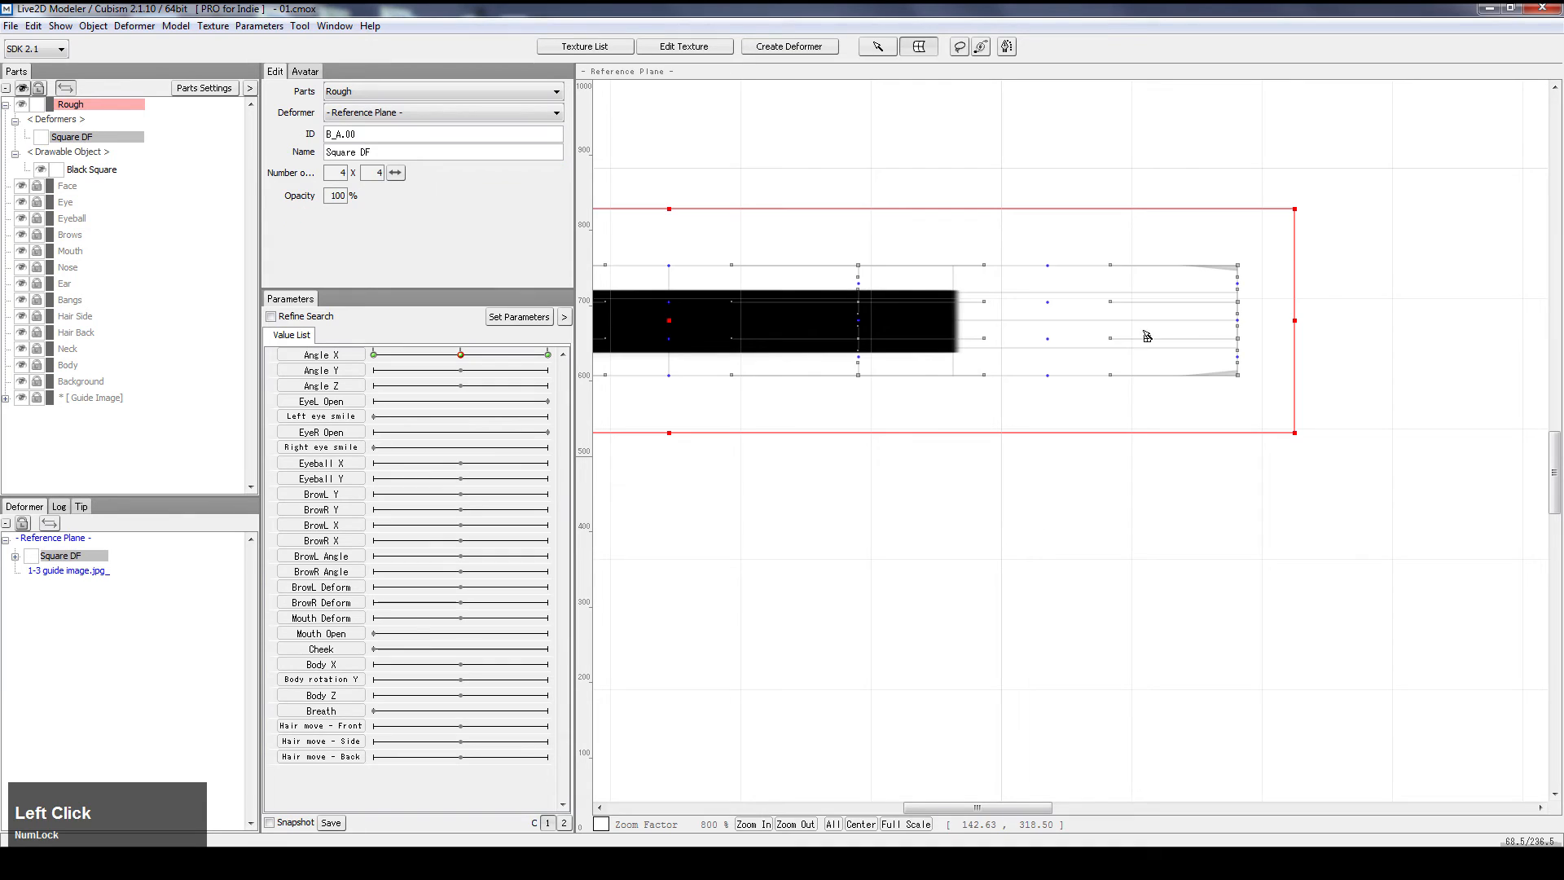
{"action": "left_click", "coordinate": [78, 170]}
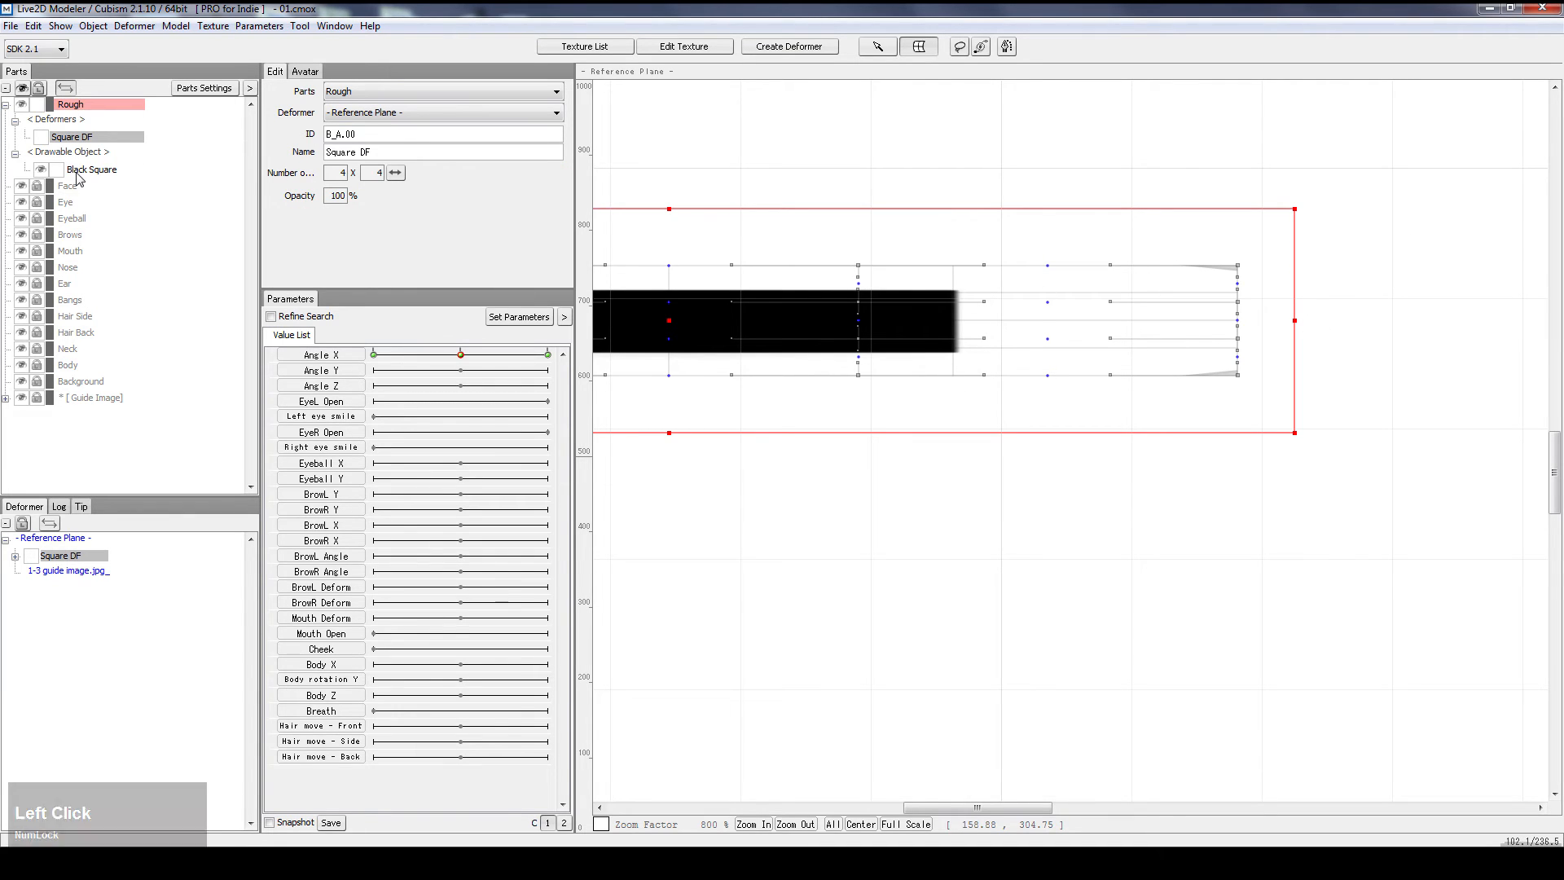
{"action": "left_click", "coordinate": [1003, 205]}
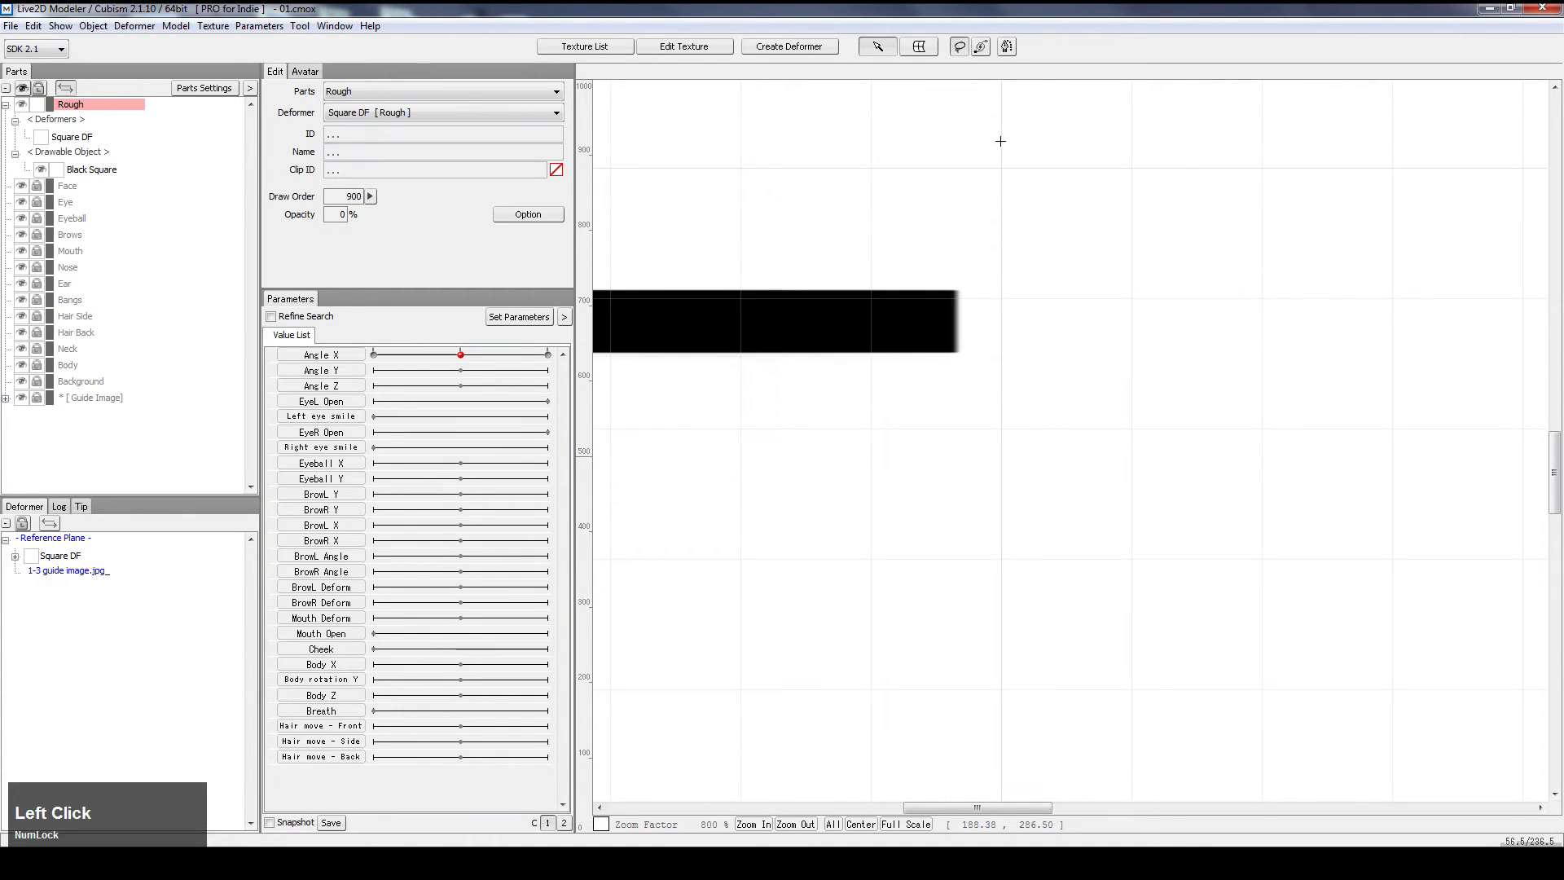
{"action": "mouse_move", "coordinate": [1135, 209]}
{"action": "left_mouse_down"}
{"action": "mouse_move", "coordinate": [1107, 429]}
{"action": "mouse_move", "coordinate": [1014, 165]}
{"action": "left_mouse_up"}
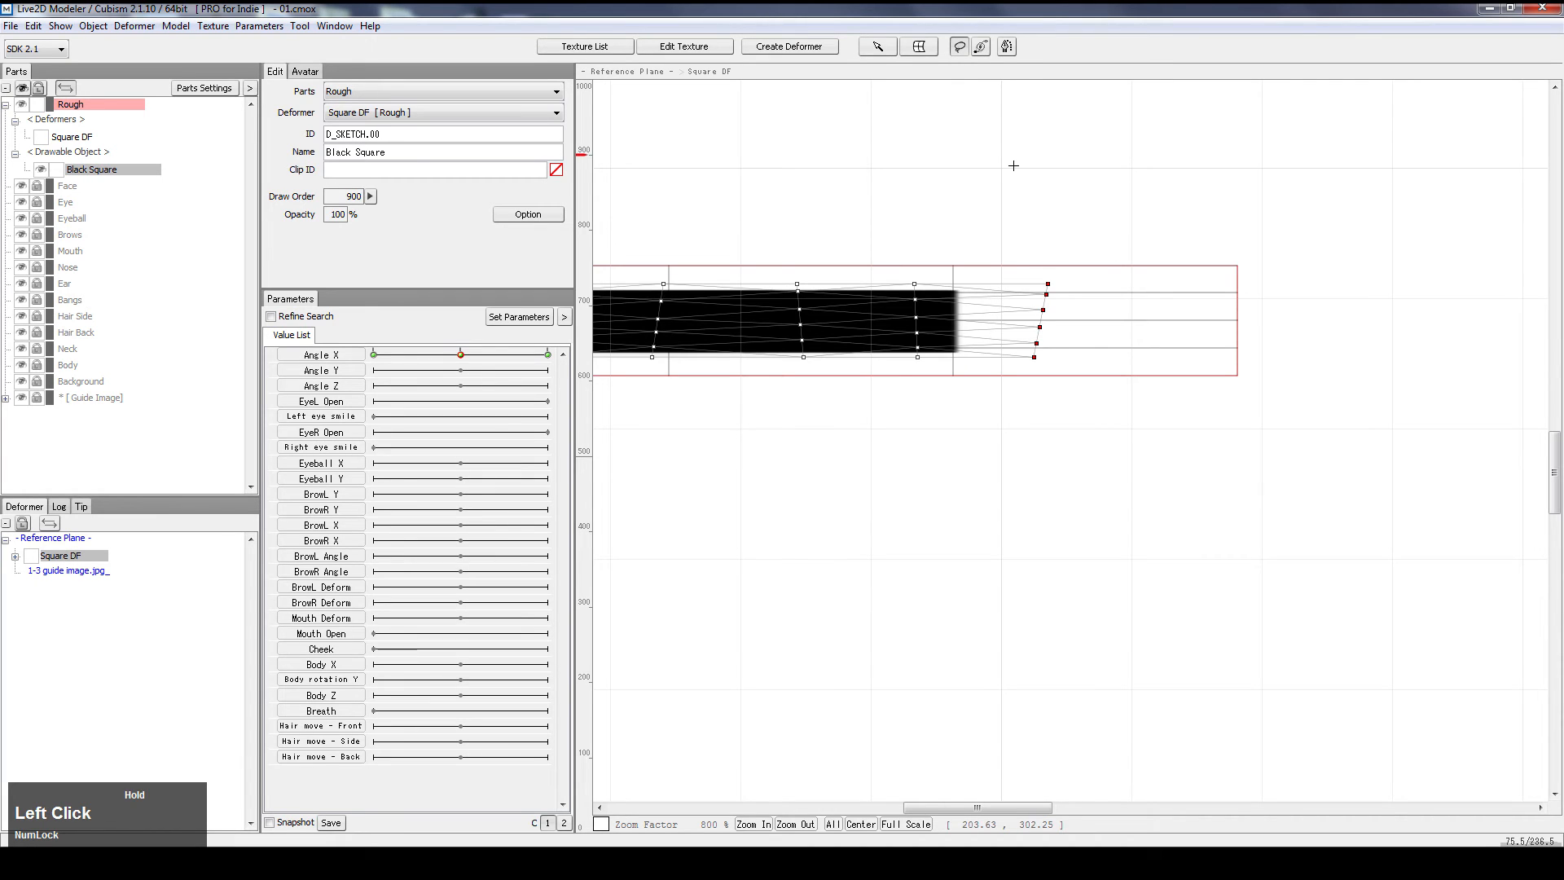
{"action": "left_click", "coordinate": [981, 46]}
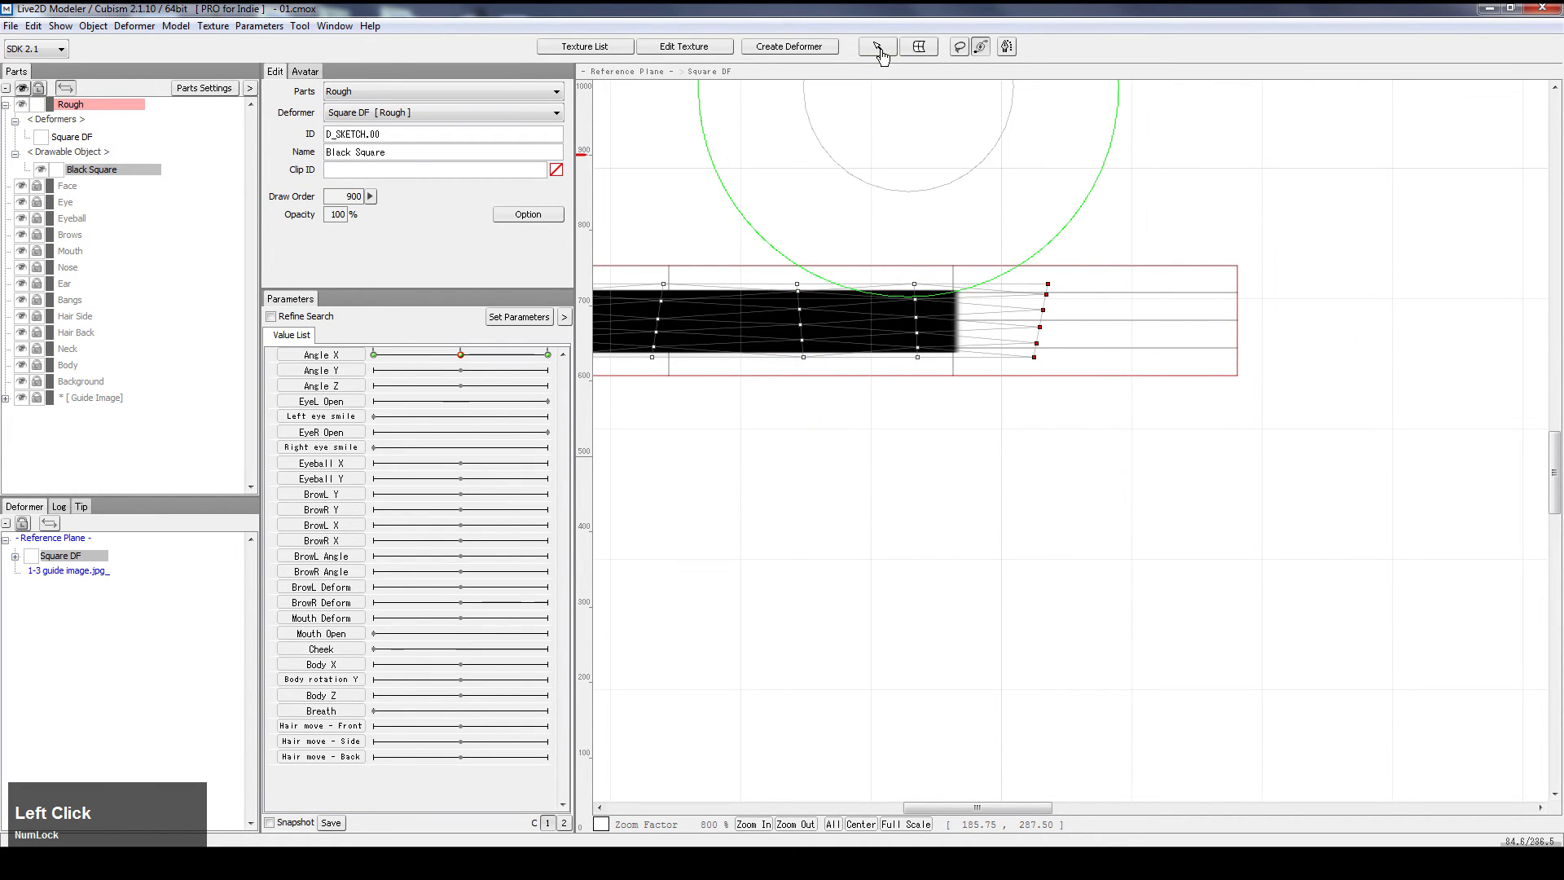
Return to the arrow tool, reselect the Black Square, and multi-select three scattered vertices near its right end
{"action": "left_click", "coordinate": [878, 46]}
{"action": "left_click", "coordinate": [1056, 242]}
{"action": "left_click", "coordinate": [937, 317], "text": "ctrl"}
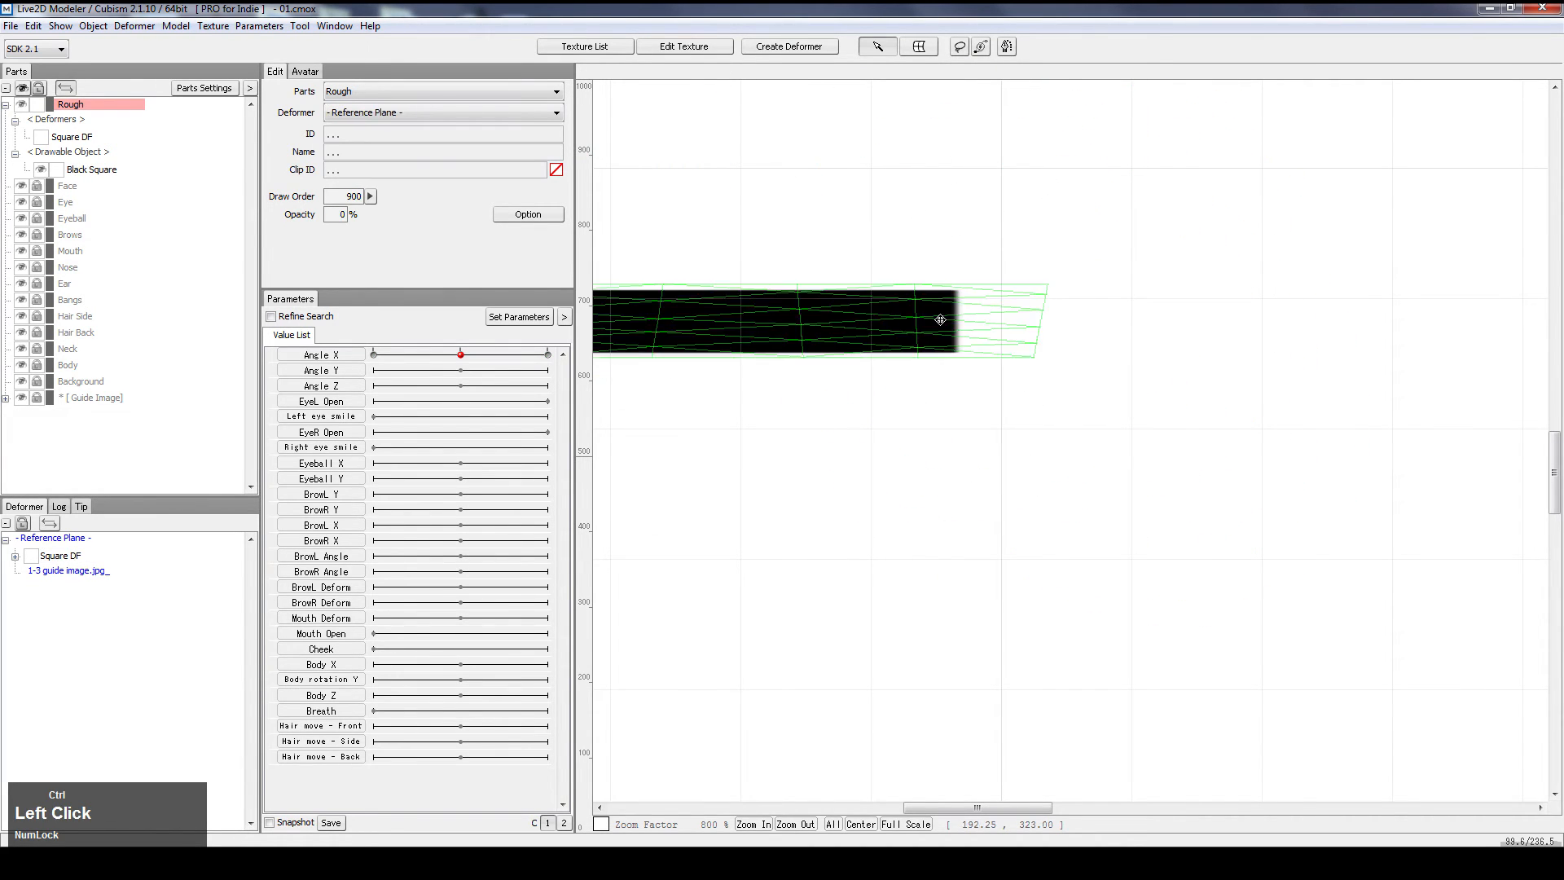
{"action": "left_click", "coordinate": [915, 301], "text": "ctrl"}
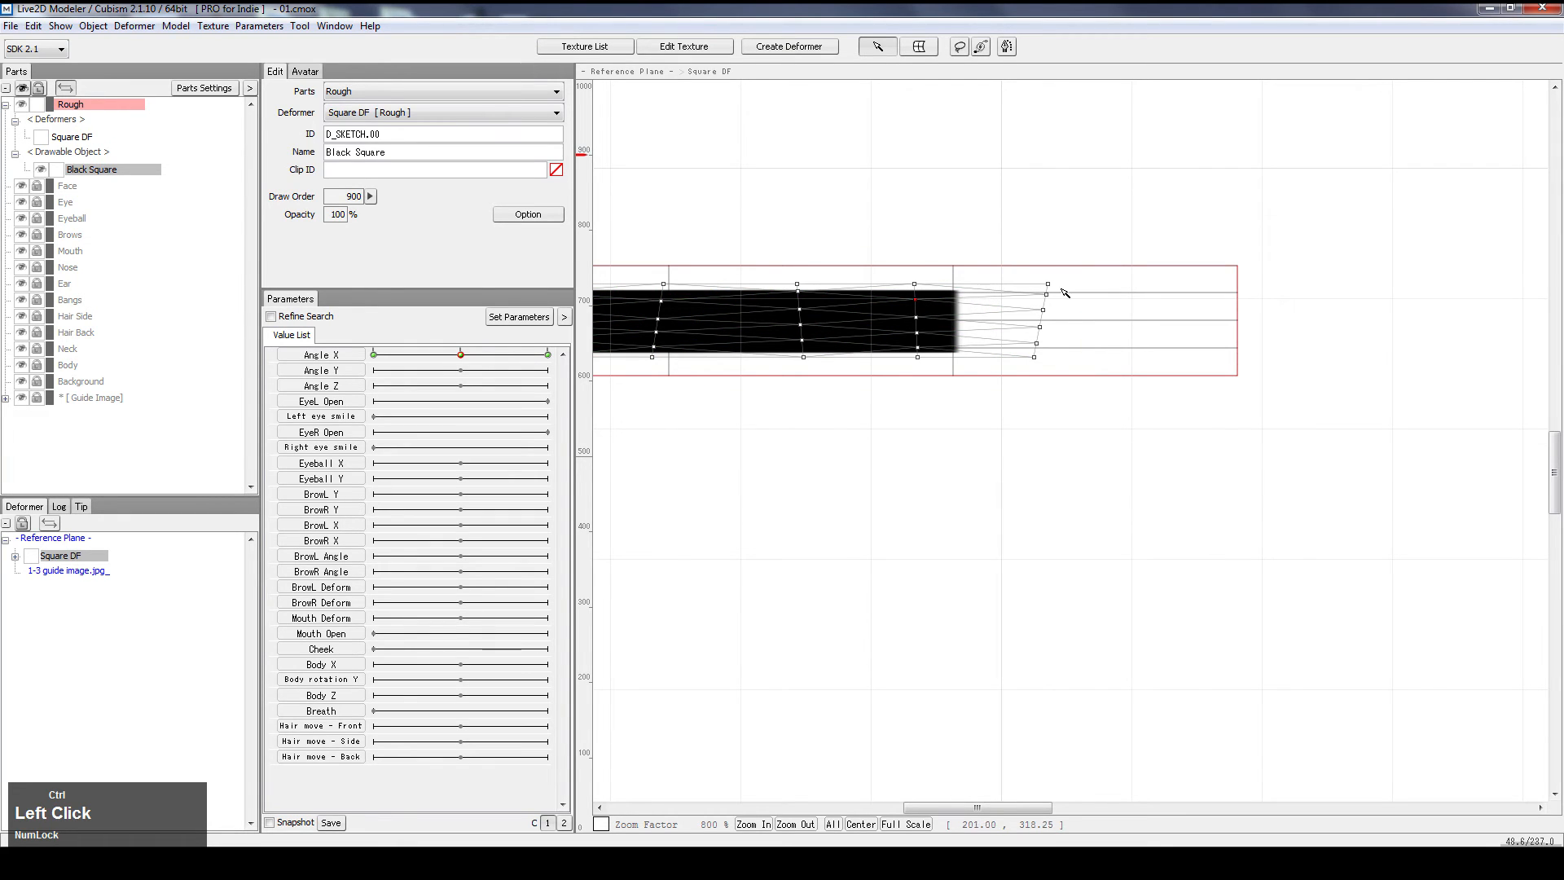
{"action": "left_click", "coordinate": [1048, 286], "text": "ctrl+shift"}
{"action": "left_click", "coordinate": [1044, 312], "text": "ctrl+shift"}
{"action": "left_click", "coordinate": [803, 340], "text": "ctrl+shift"}
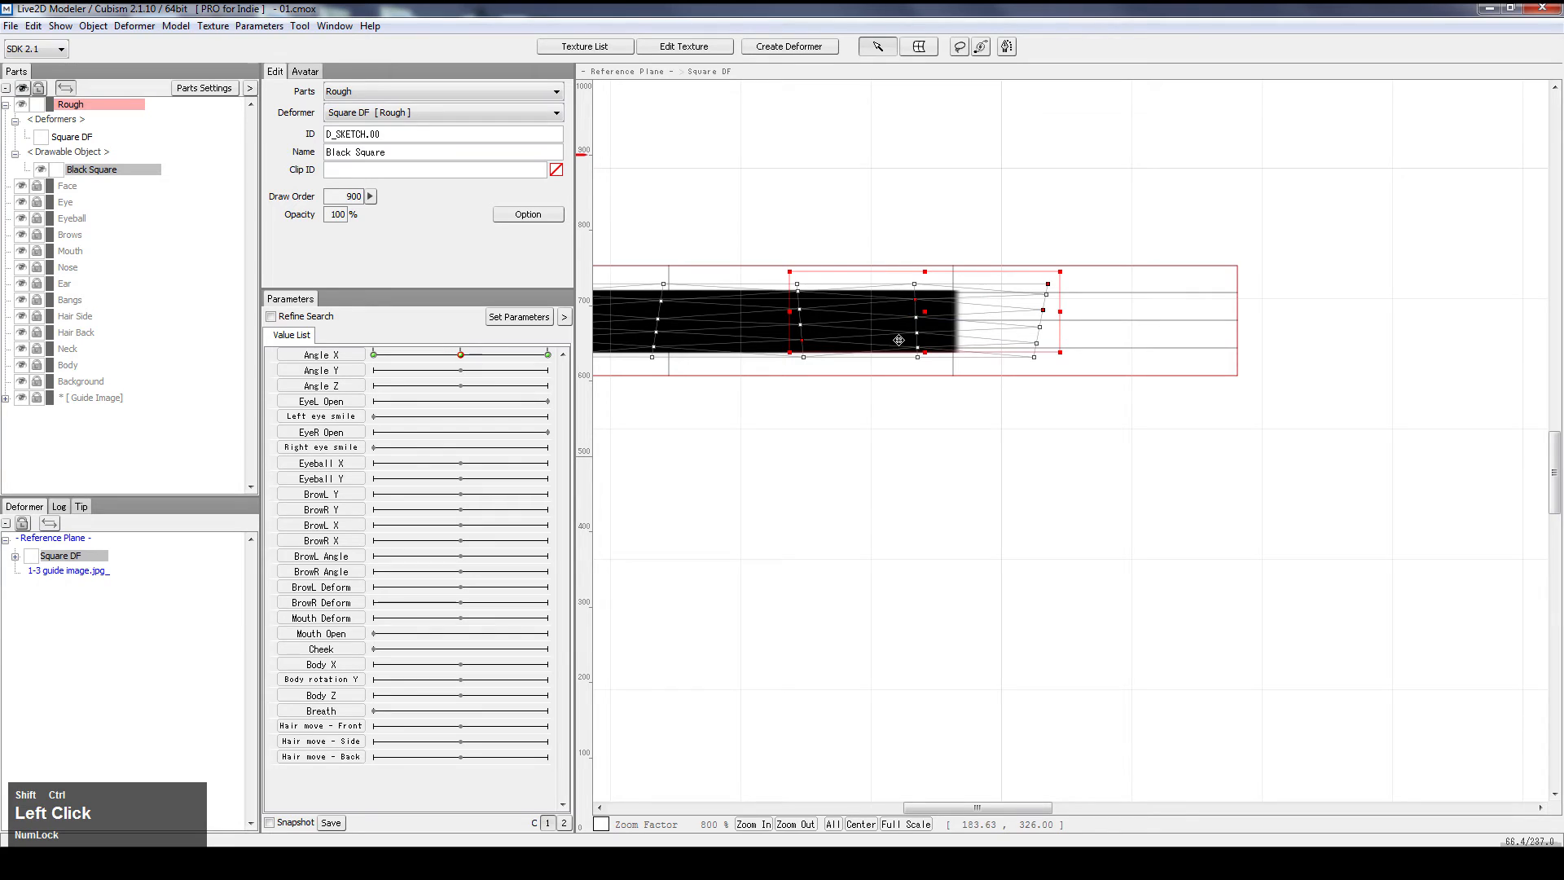
Try to multi-select five scattered Black Square vertices across its last four columns and move them upward, and undo it
{"action": "left_click", "coordinate": [662, 302]}
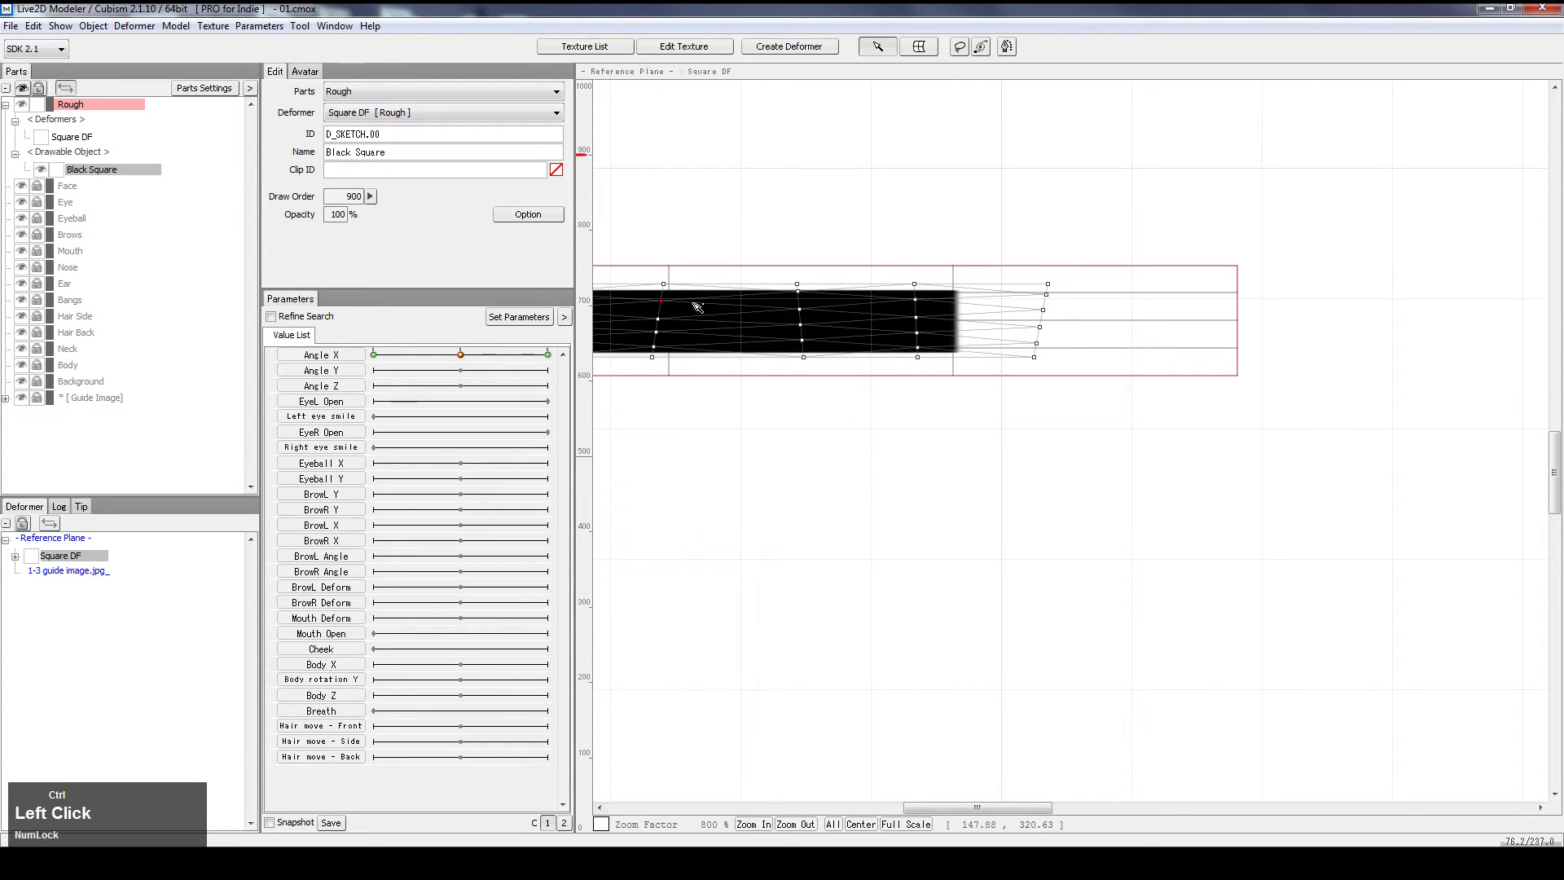
{"action": "left_click", "coordinate": [798, 294], "text": "ctrl+shift"}
{"action": "left_click", "coordinate": [917, 319], "text": "ctrl+shift"}
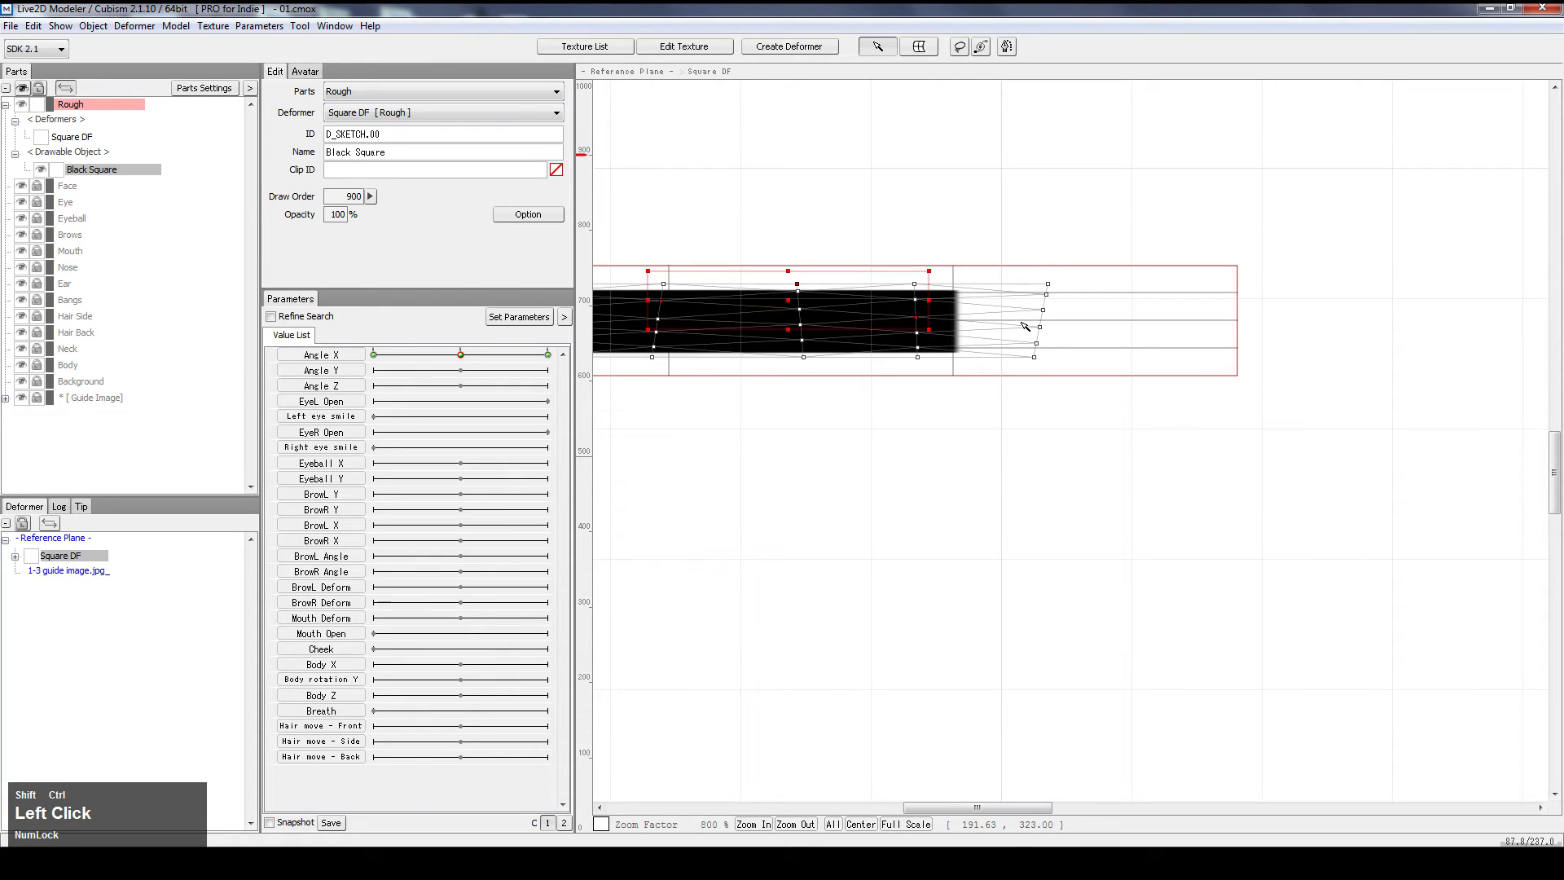
{"action": "left_click", "coordinate": [1037, 343], "text": "ctrl+shift"}
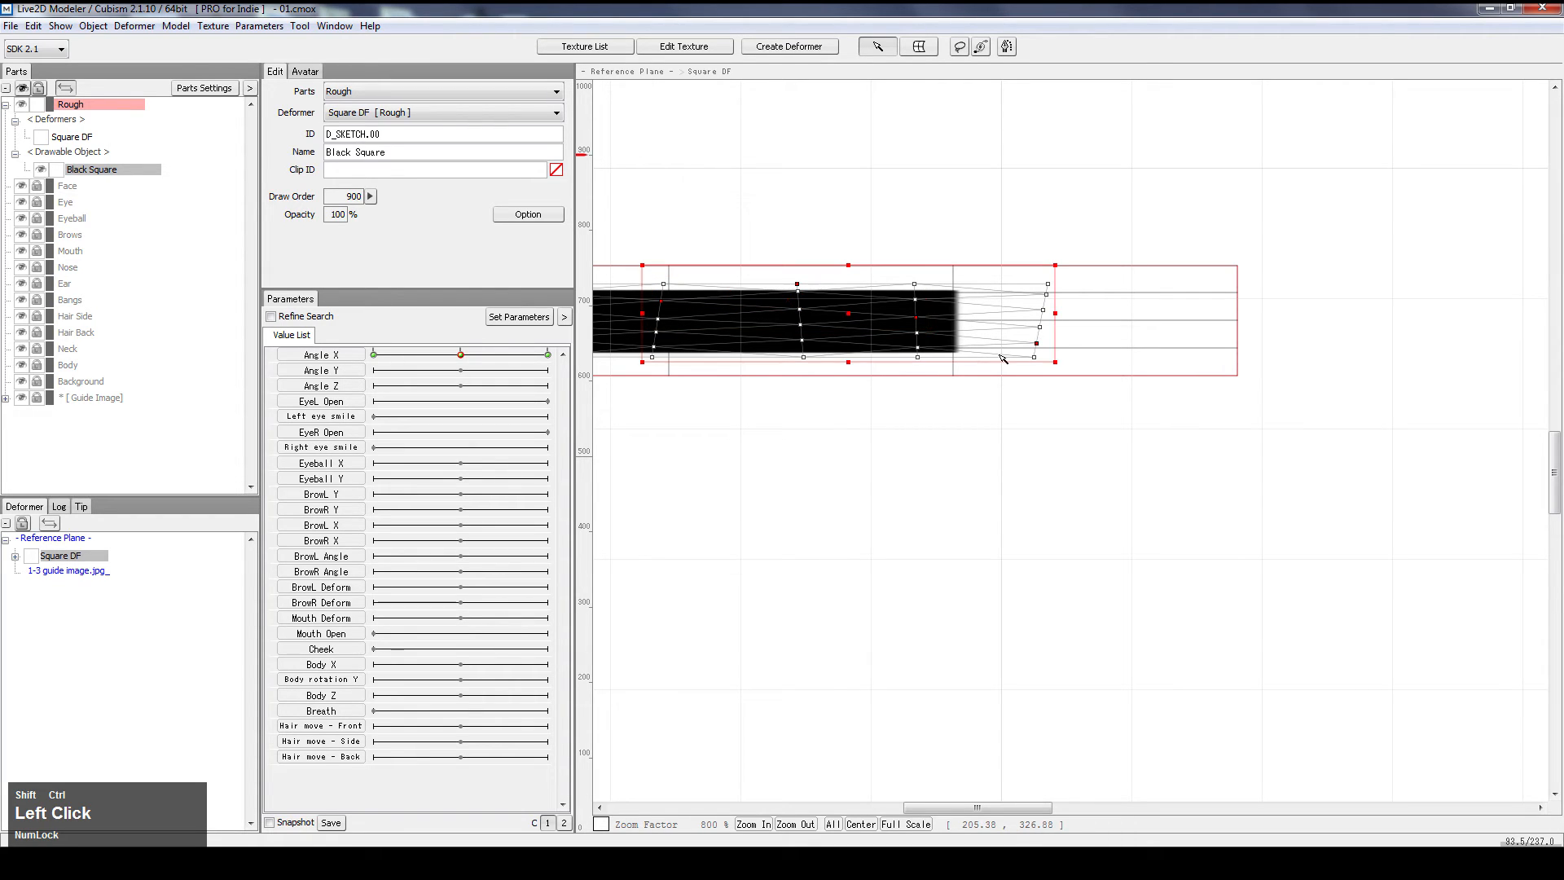
{"action": "left_click", "coordinate": [806, 359], "text": "ctrl+shift"}
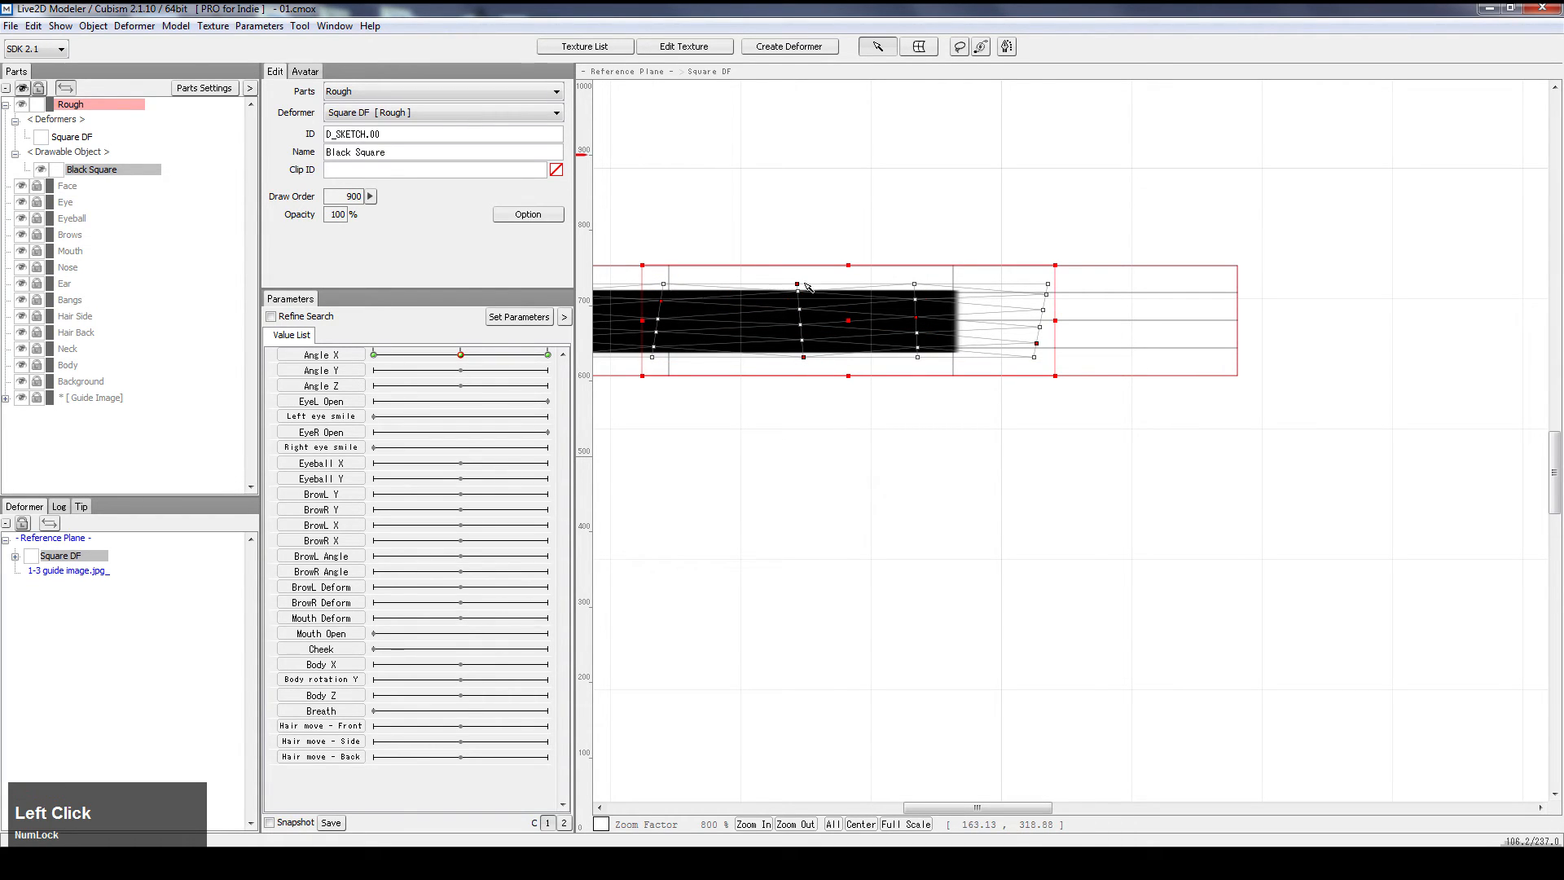
{"action": "left_click_drag", "start_coordinate": [846, 320], "coordinate": [825, 165]}
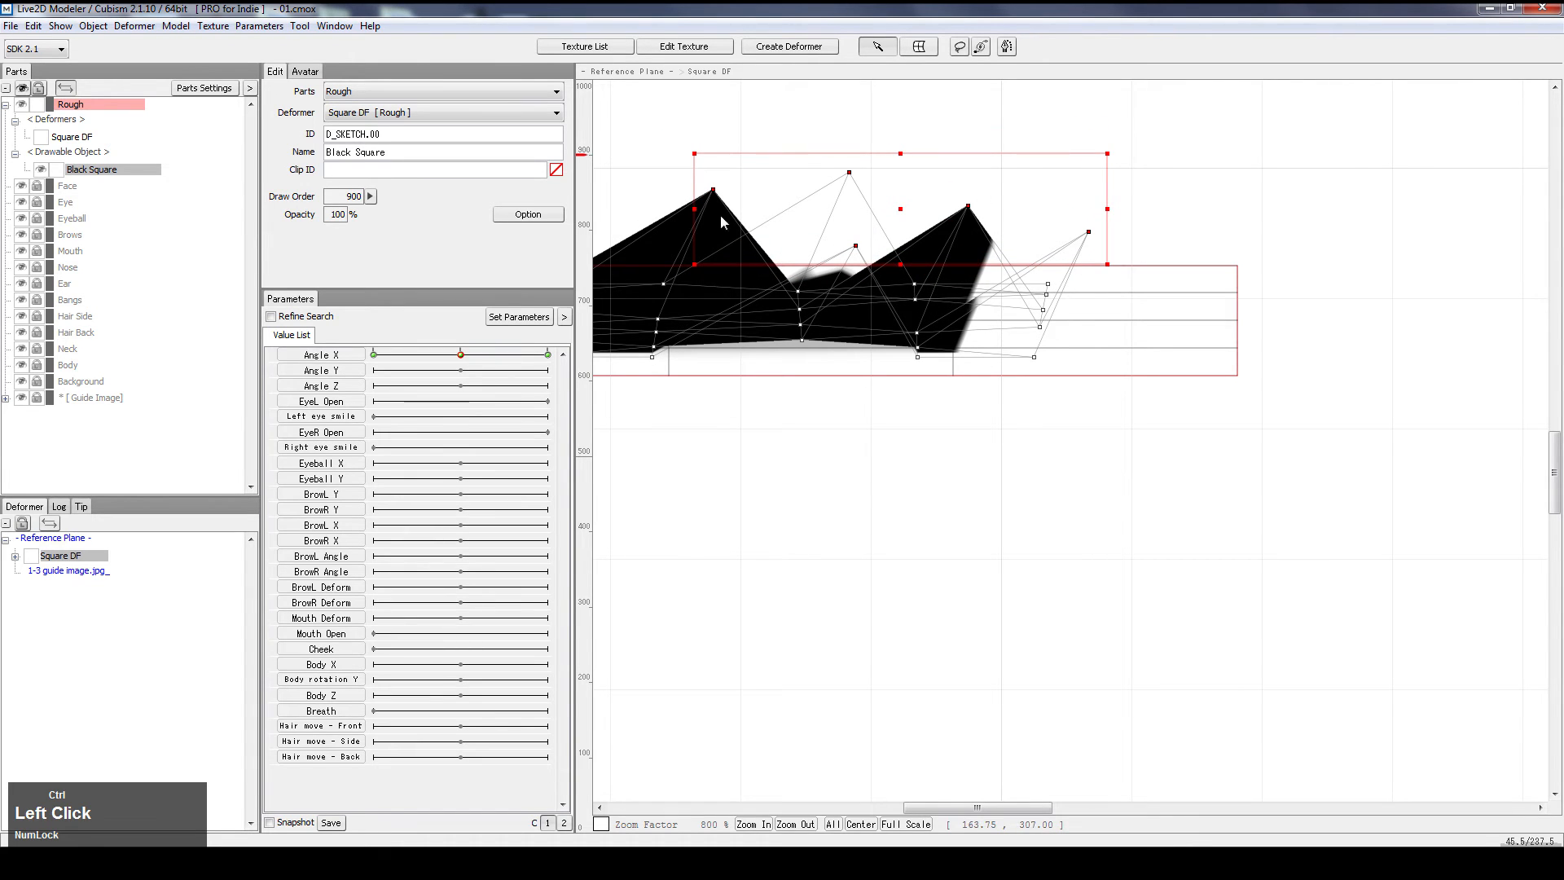
{"action": "left_click_drag", "start_coordinate": [905, 207], "coordinate": [888, 167]}
{"action": "key", "text": "ctrl+z"}
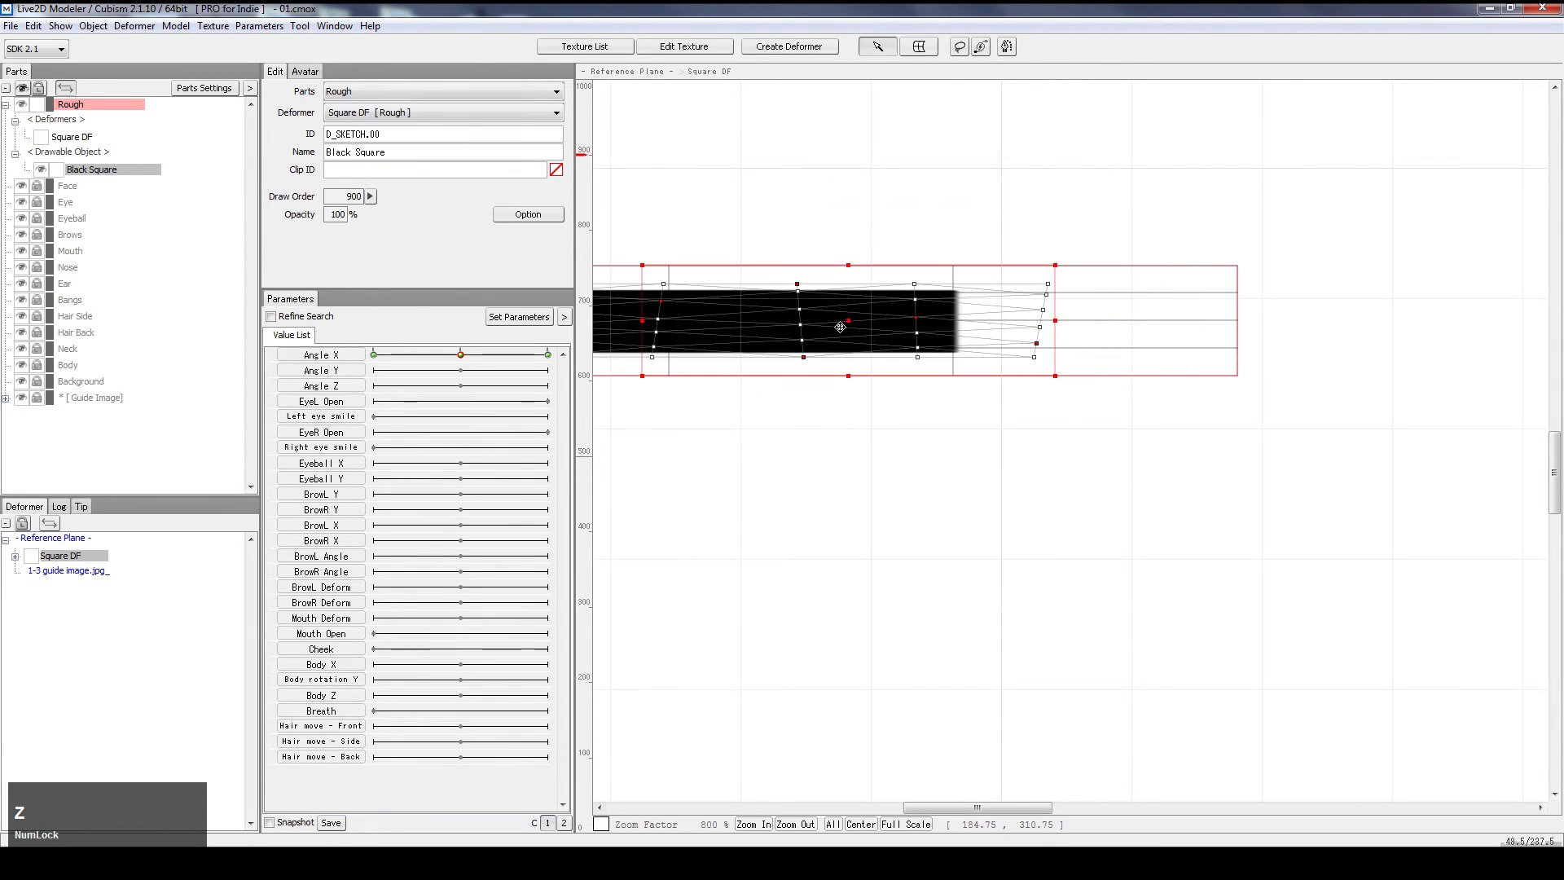
Multi-select the six vertices of the Black Square's outer right column and move them inward to the deformer's vertical grid line
{"action": "left_click", "coordinate": [1157, 269], "text": "ctrl"}
{"action": "left_click", "coordinate": [899, 324], "text": "ctrl"}
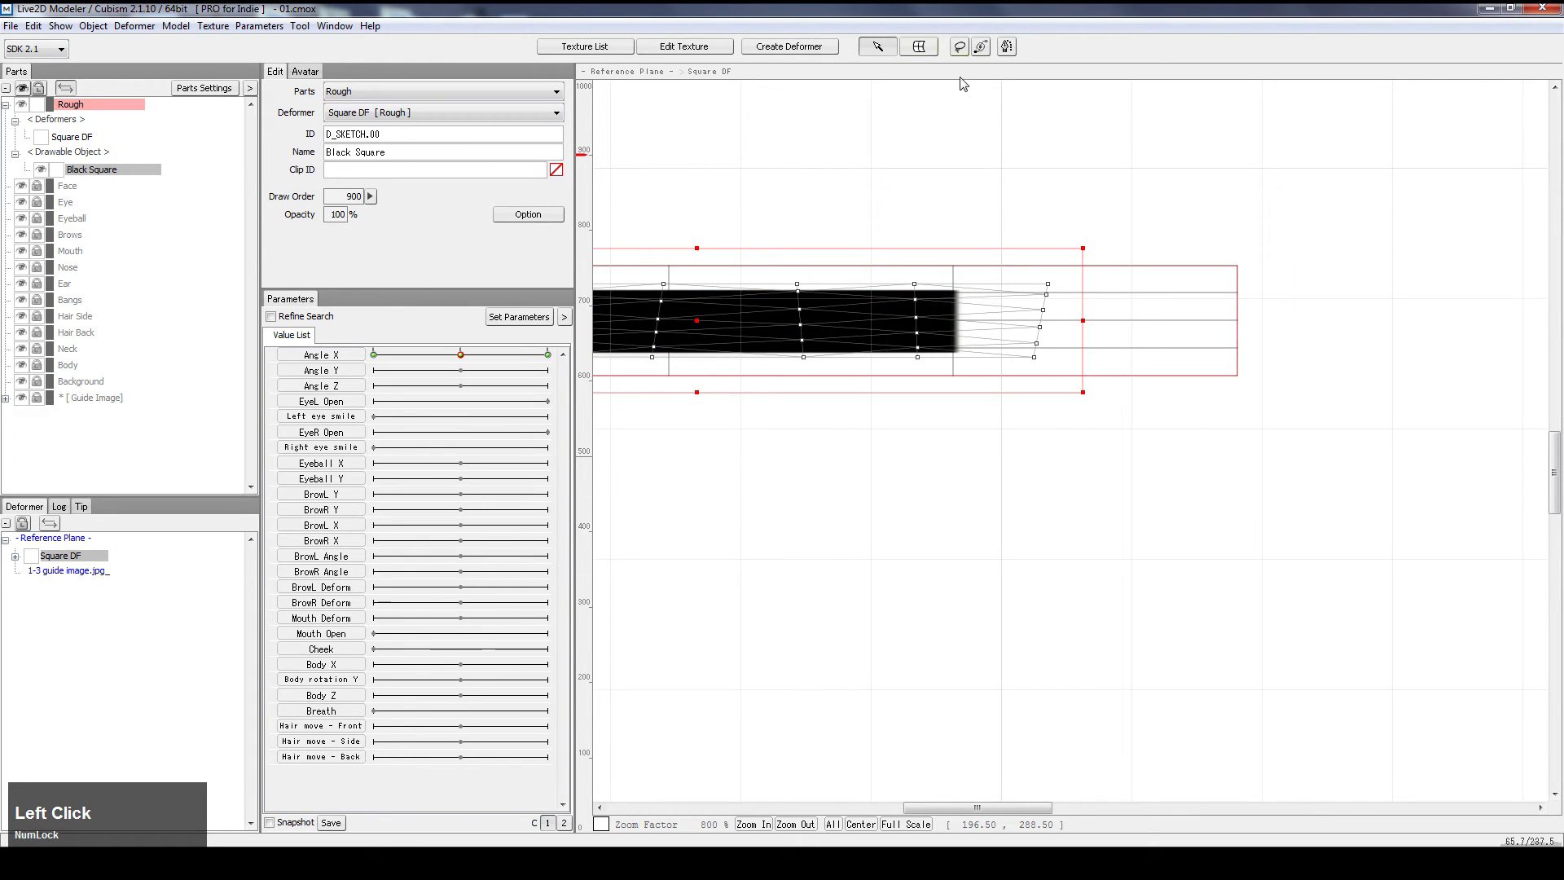
{"action": "left_click", "coordinate": [1048, 285], "text": "ctrl+shift"}
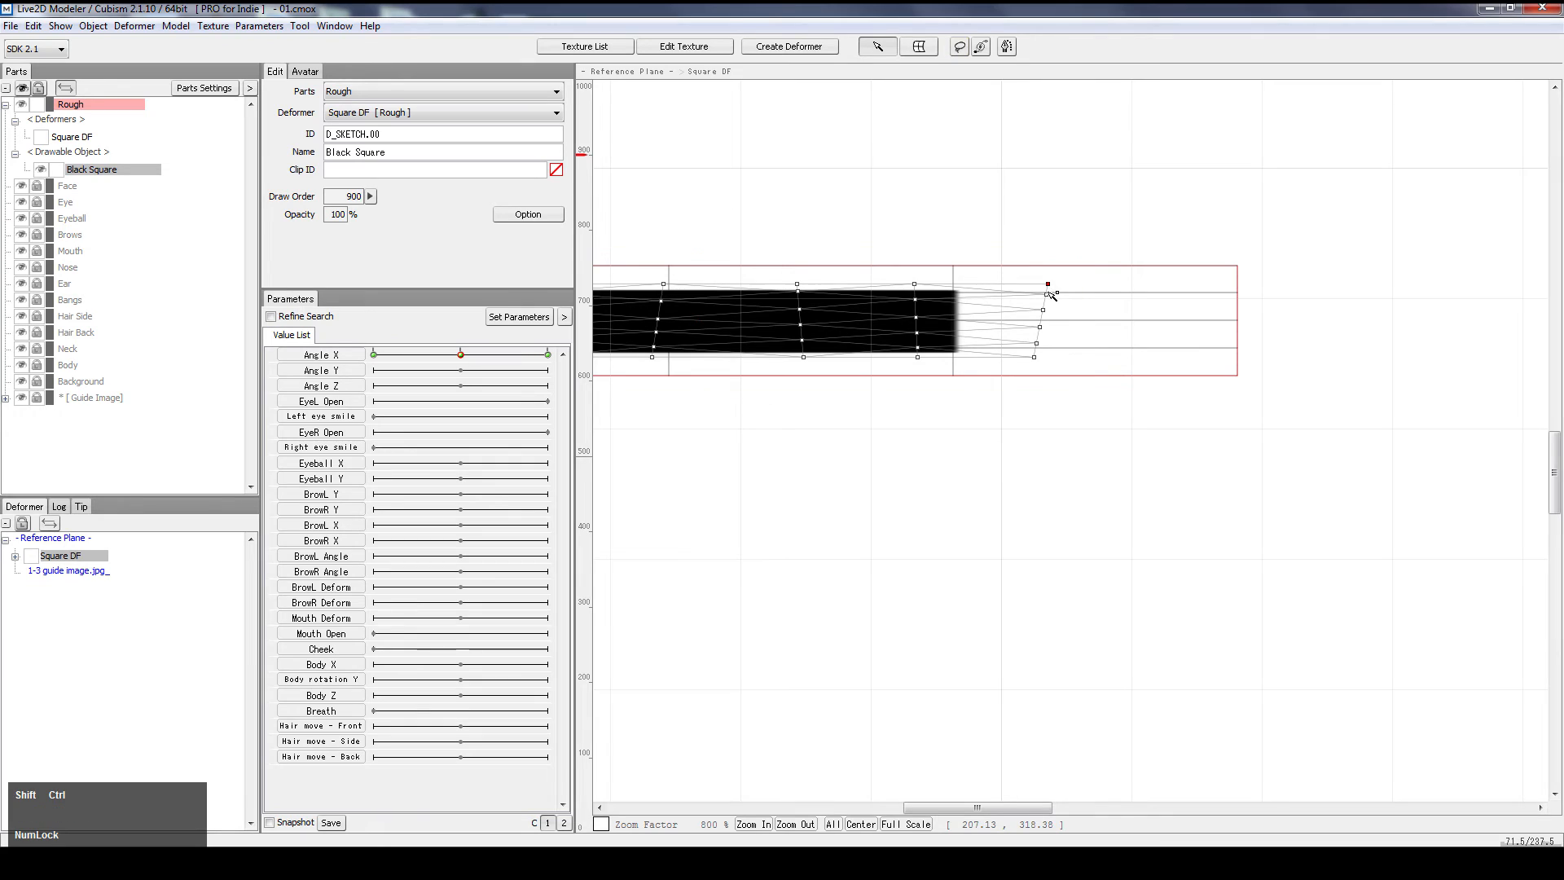
{"action": "left_click", "coordinate": [1043, 309], "text": "ctrl+shift"}
{"action": "left_click", "coordinate": [1039, 327], "text": "ctrl+shift"}
{"action": "left_click", "coordinate": [1036, 344], "text": "ctrl+shift"}
{"action": "left_click", "coordinate": [1034, 356], "text": "ctrl+shift"}
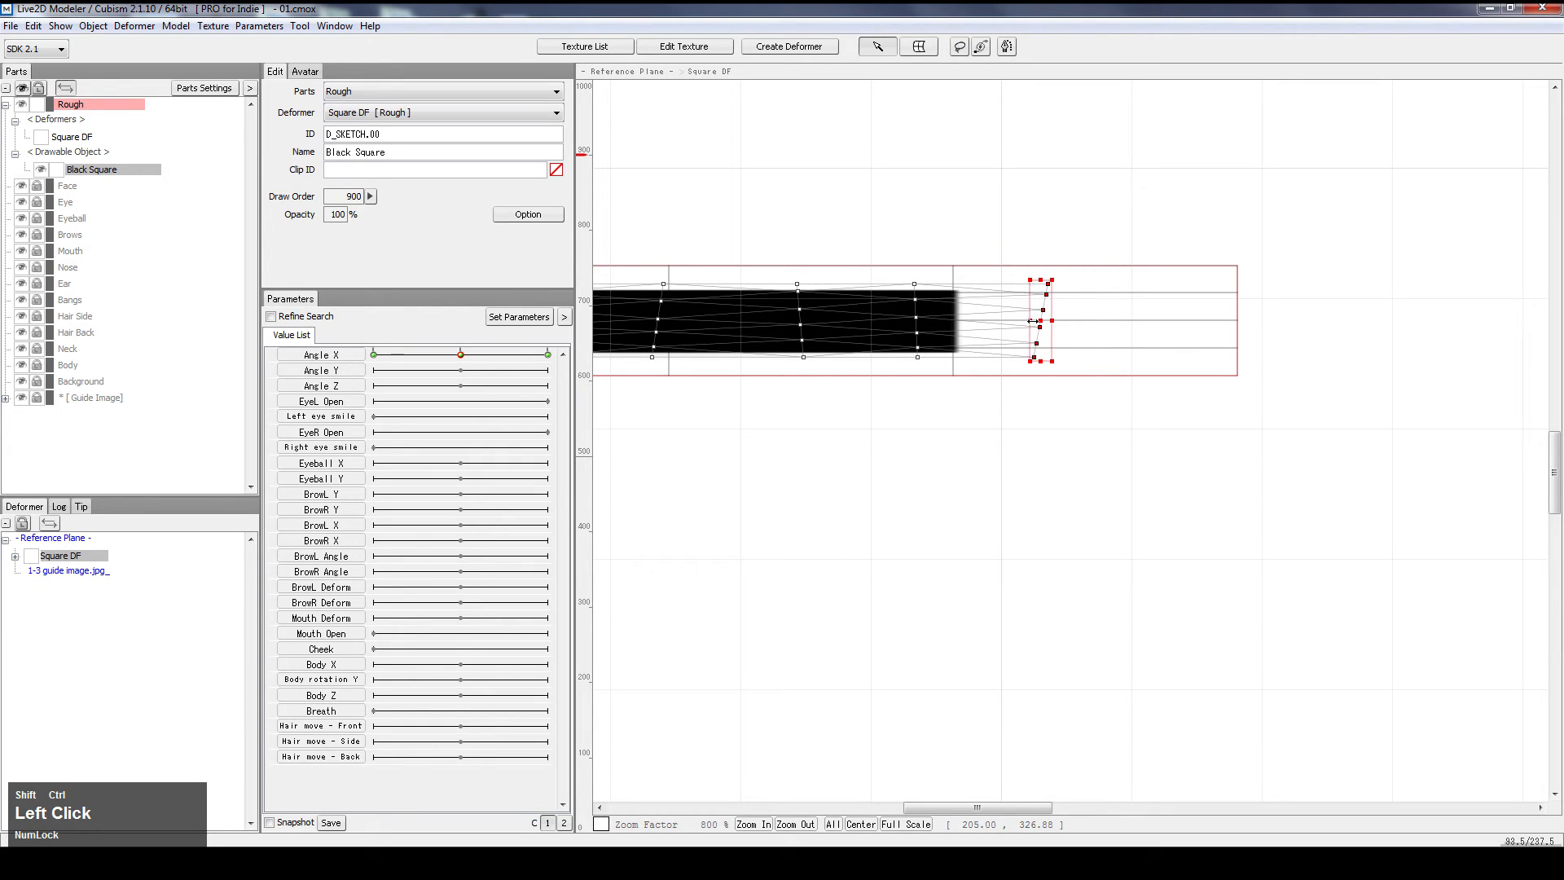
{"action": "left_click_drag", "start_coordinate": [1042, 322], "coordinate": [948, 315]}
Straighten the outer right column by moving its second vertex slightly inward and its three lowest vertices outward
{"action": "scroll", "coordinate": [927, 321], "scroll_direction": "up", "scroll_amount": 1}
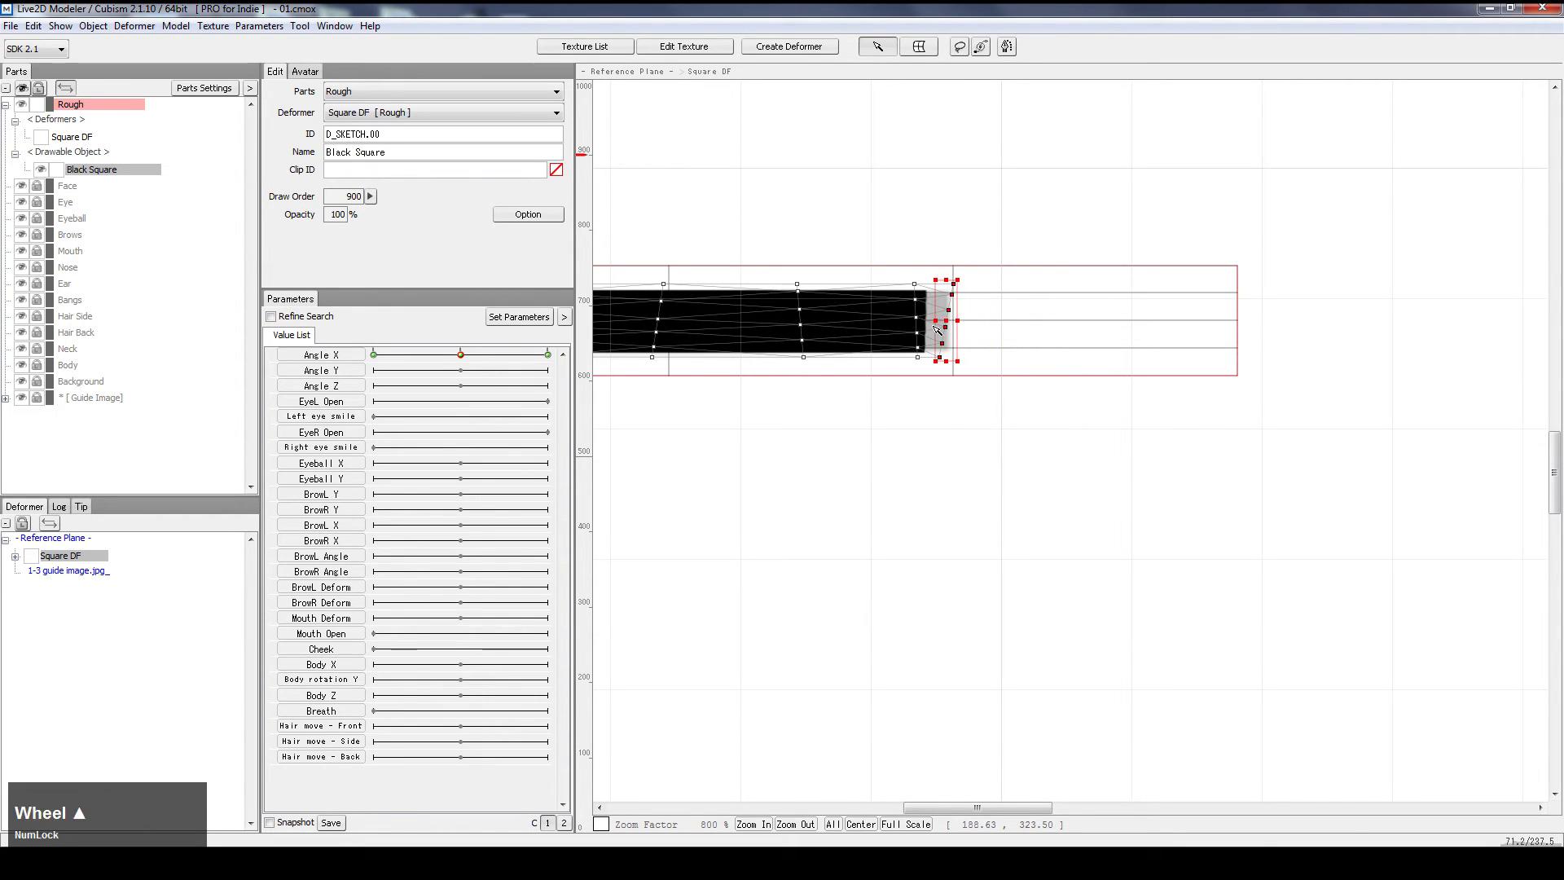
{"action": "scroll", "coordinate": [937, 329], "scroll_direction": "up", "scroll_amount": 2}
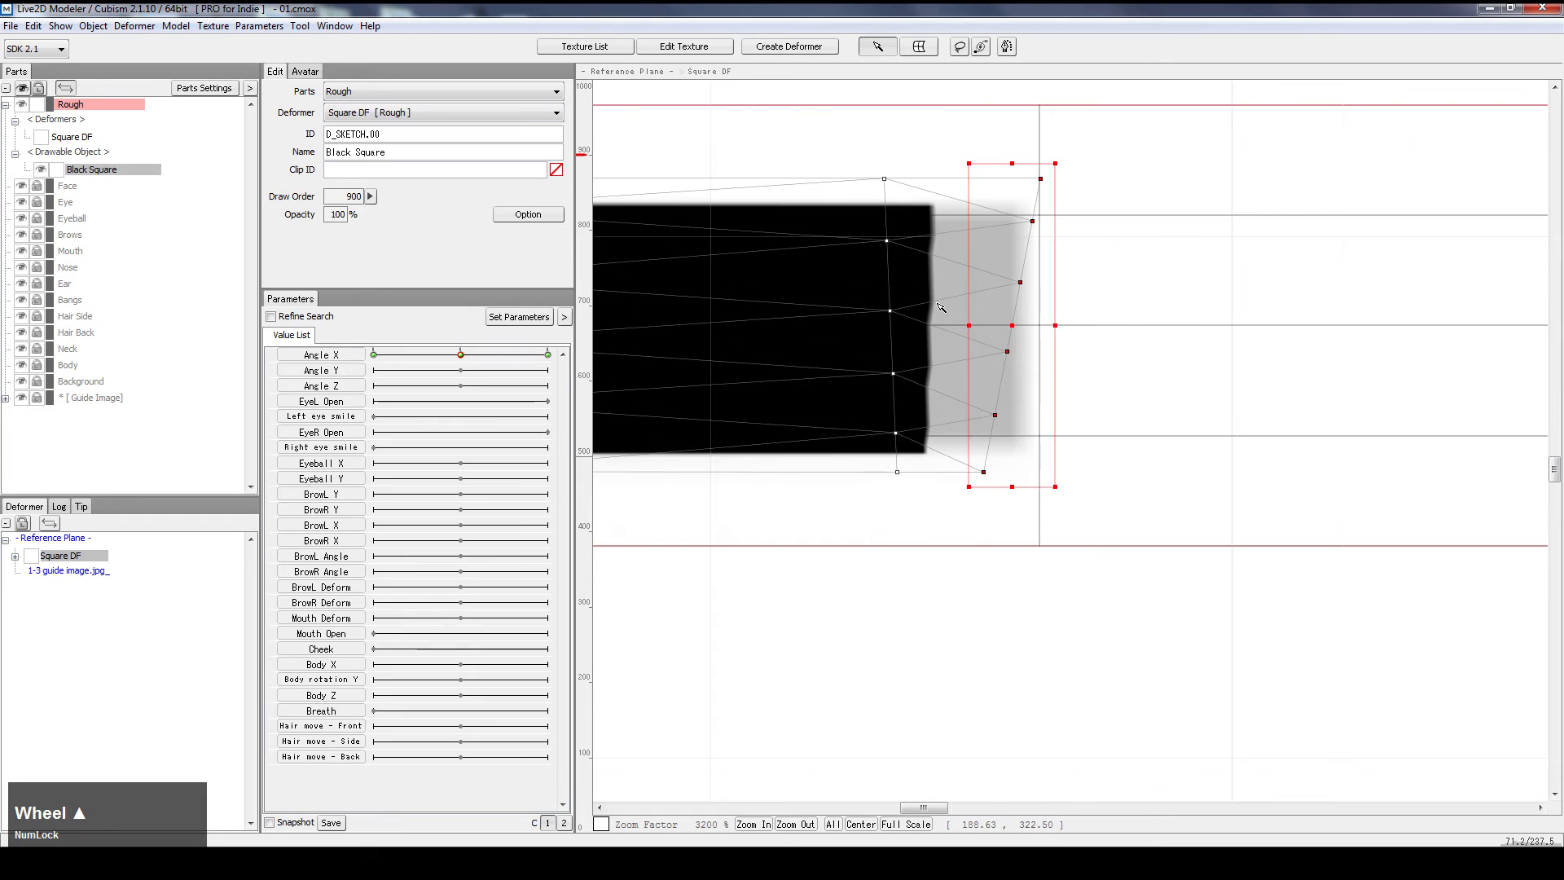
{"action": "left_click", "coordinate": [1116, 245]}
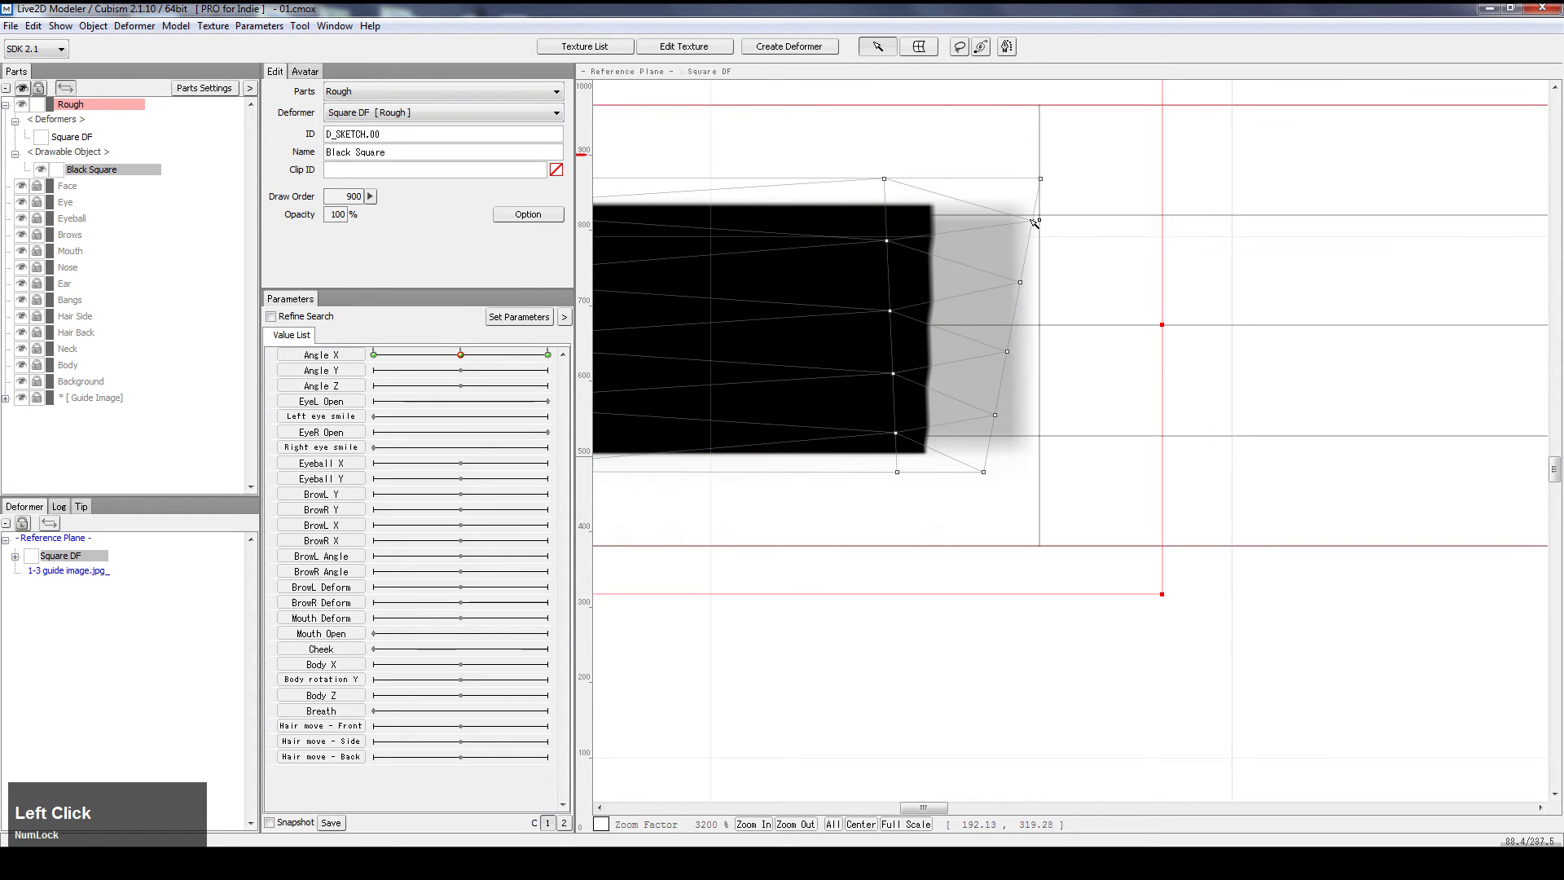
{"action": "left_click_drag", "start_coordinate": [1034, 223], "coordinate": [1028, 226]}
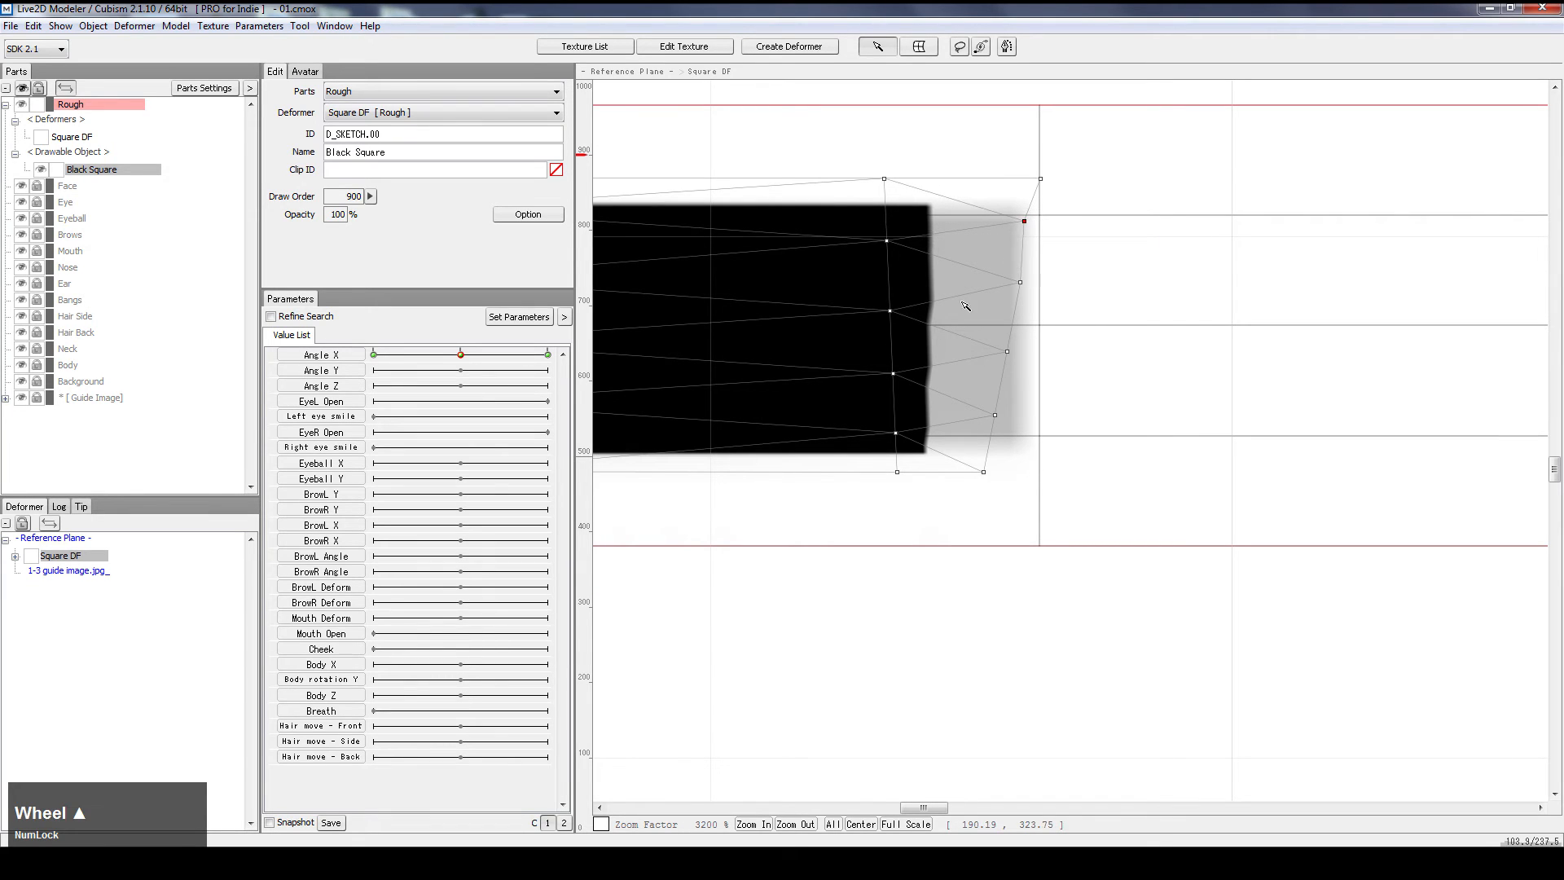
{"action": "scroll", "coordinate": [972, 301], "scroll_direction": "down", "scroll_amount": 2}
{"action": "scroll", "coordinate": [971, 300], "scroll_direction": "up", "scroll_amount": 2}
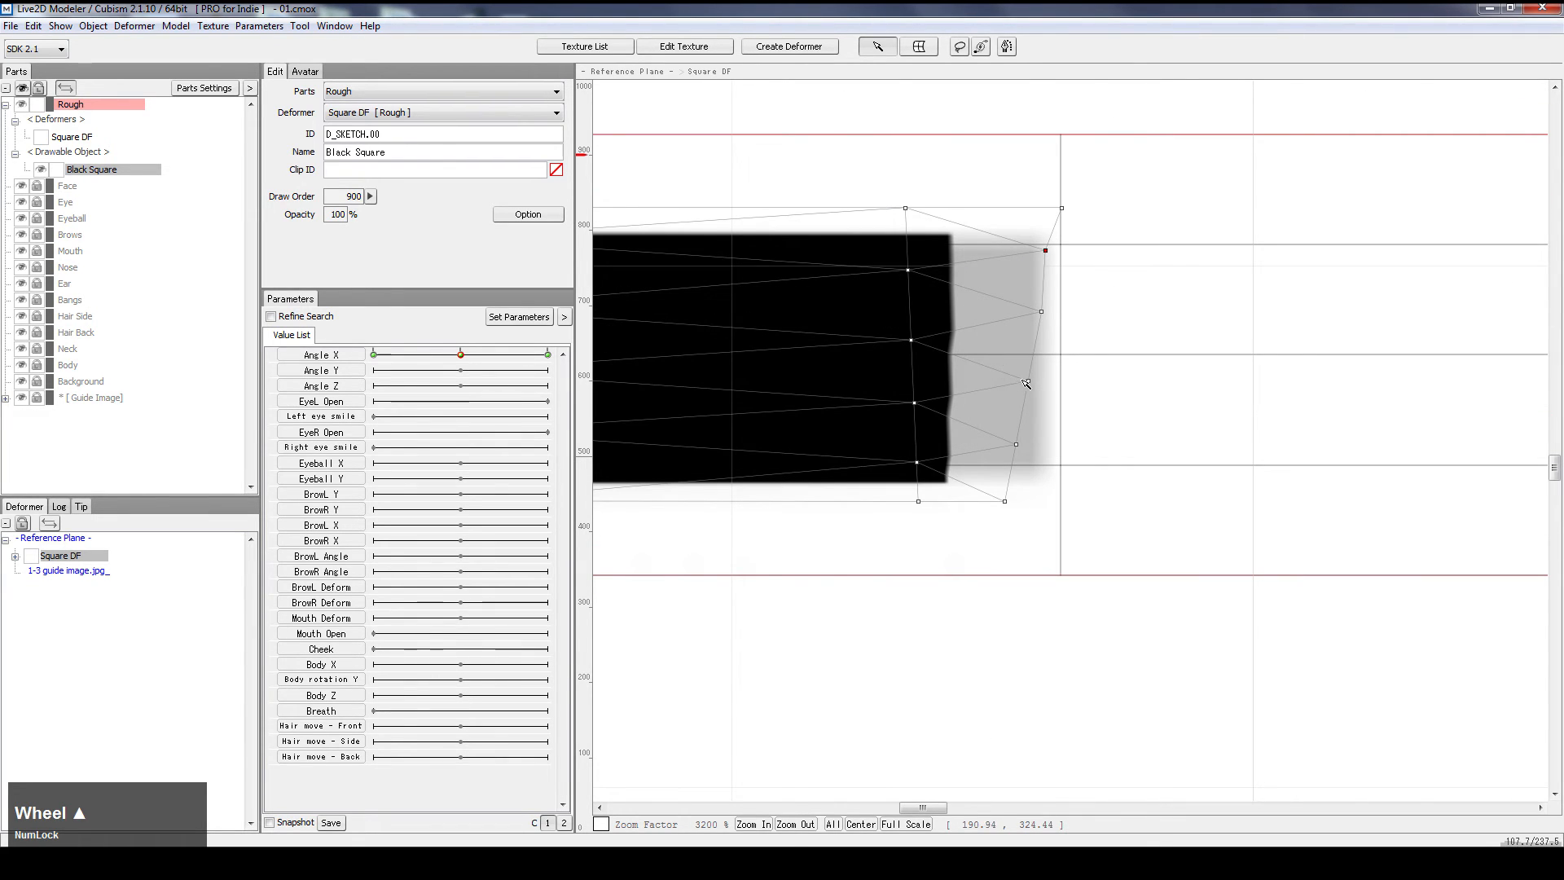
{"action": "left_click_drag", "start_coordinate": [1026, 383], "coordinate": [1040, 382]}
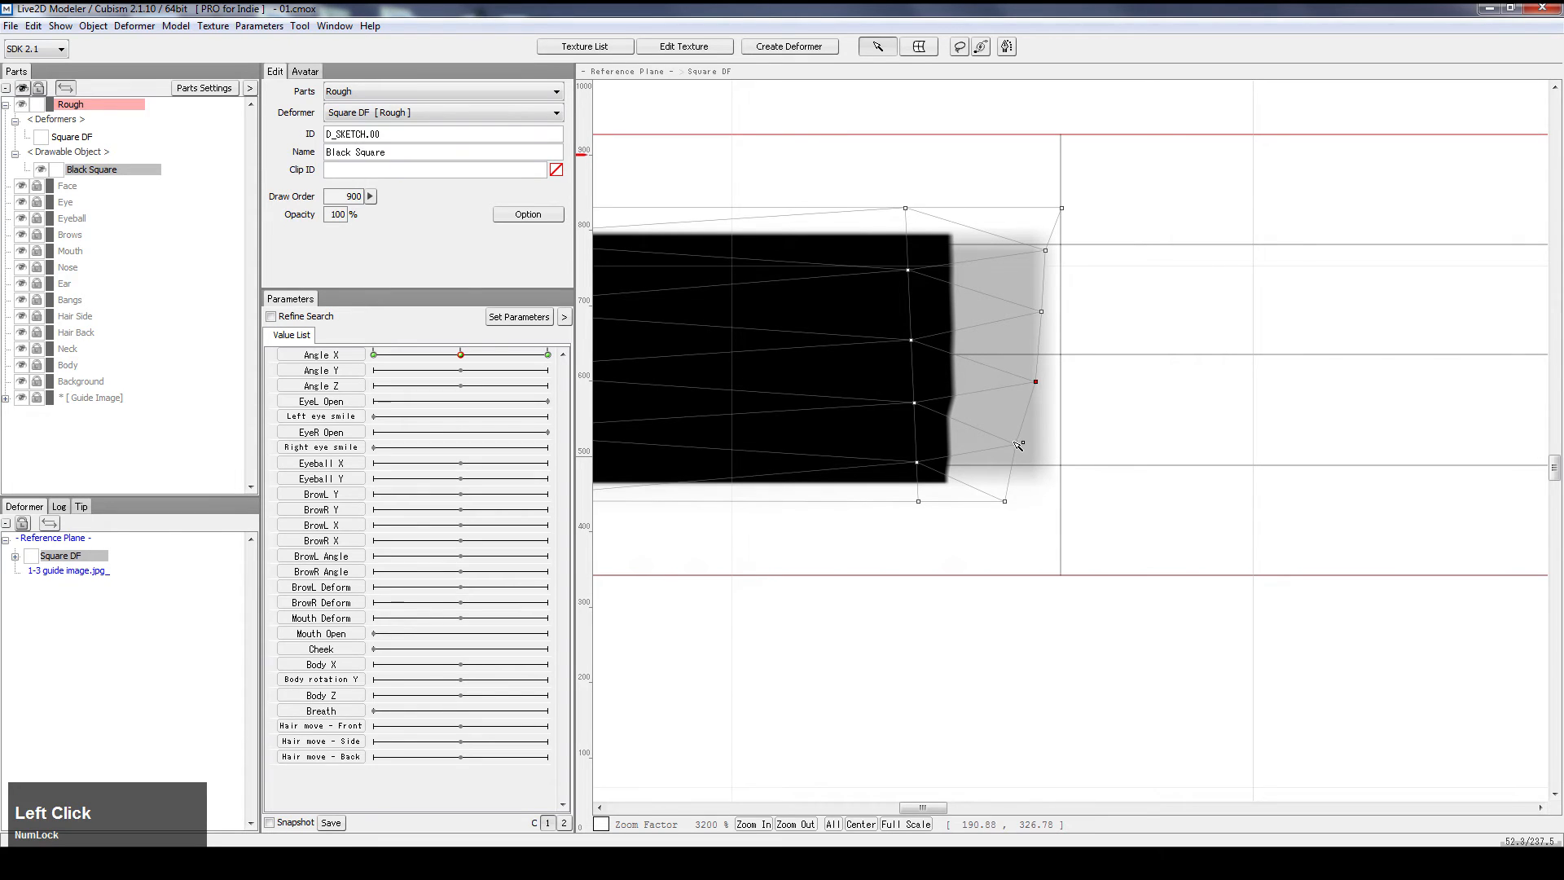
{"action": "left_click_drag", "start_coordinate": [1025, 446], "coordinate": [1037, 447]}
{"action": "left_click_drag", "start_coordinate": [1007, 502], "coordinate": [1024, 502]}
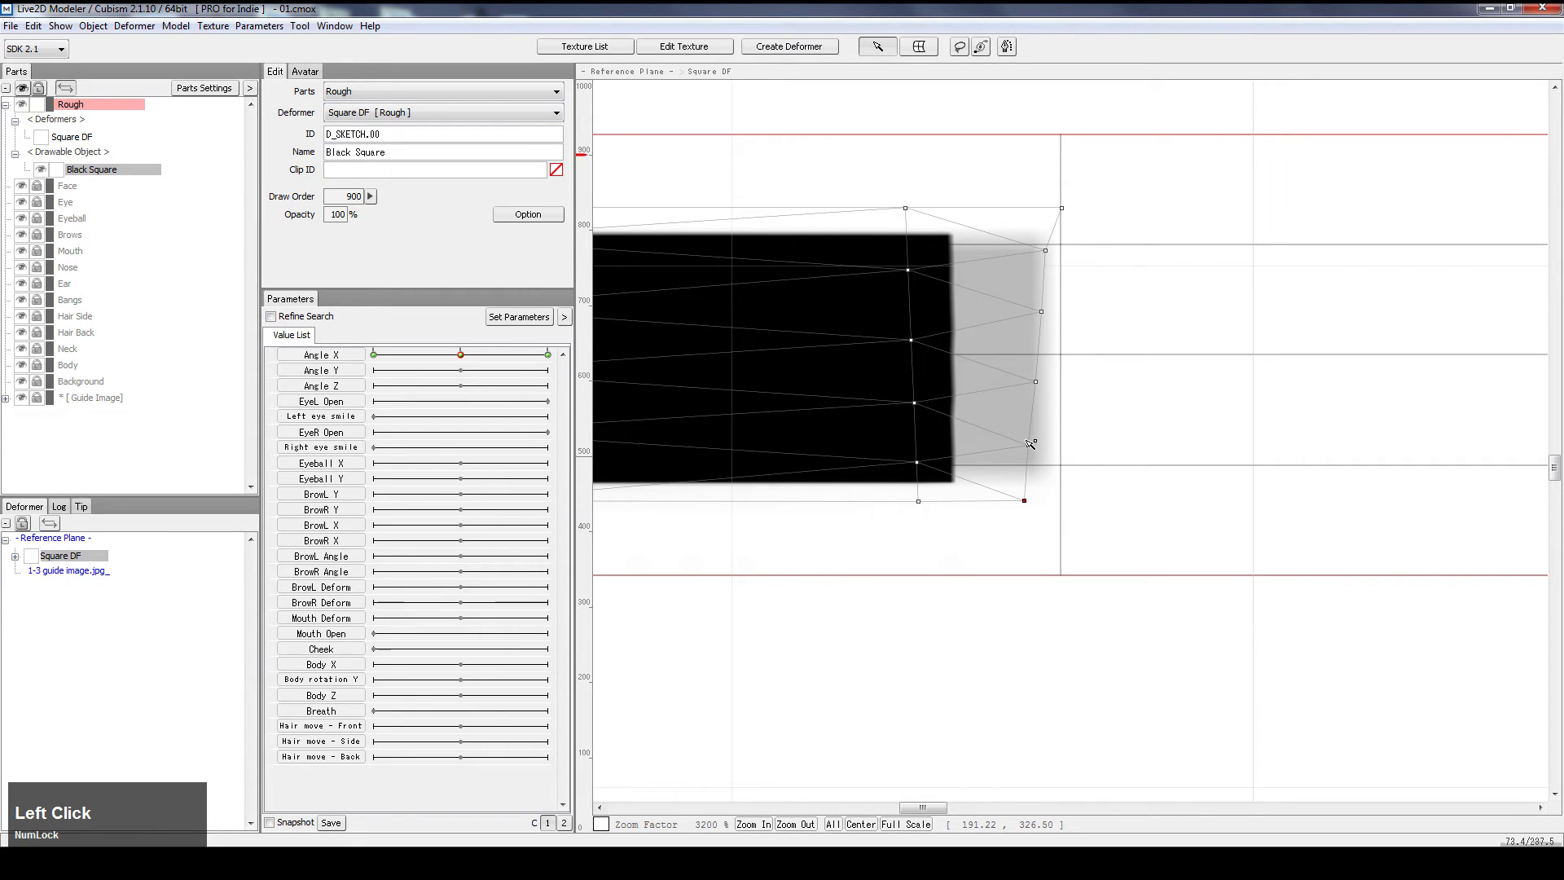
Space the outer right column more evenly by shifting its middle vertices down and its bottom vertex slightly outward
{"action": "left_click_drag", "start_coordinate": [1029, 446], "coordinate": [1029, 452]}
{"action": "left_click_drag", "start_coordinate": [1040, 380], "coordinate": [1033, 383]}
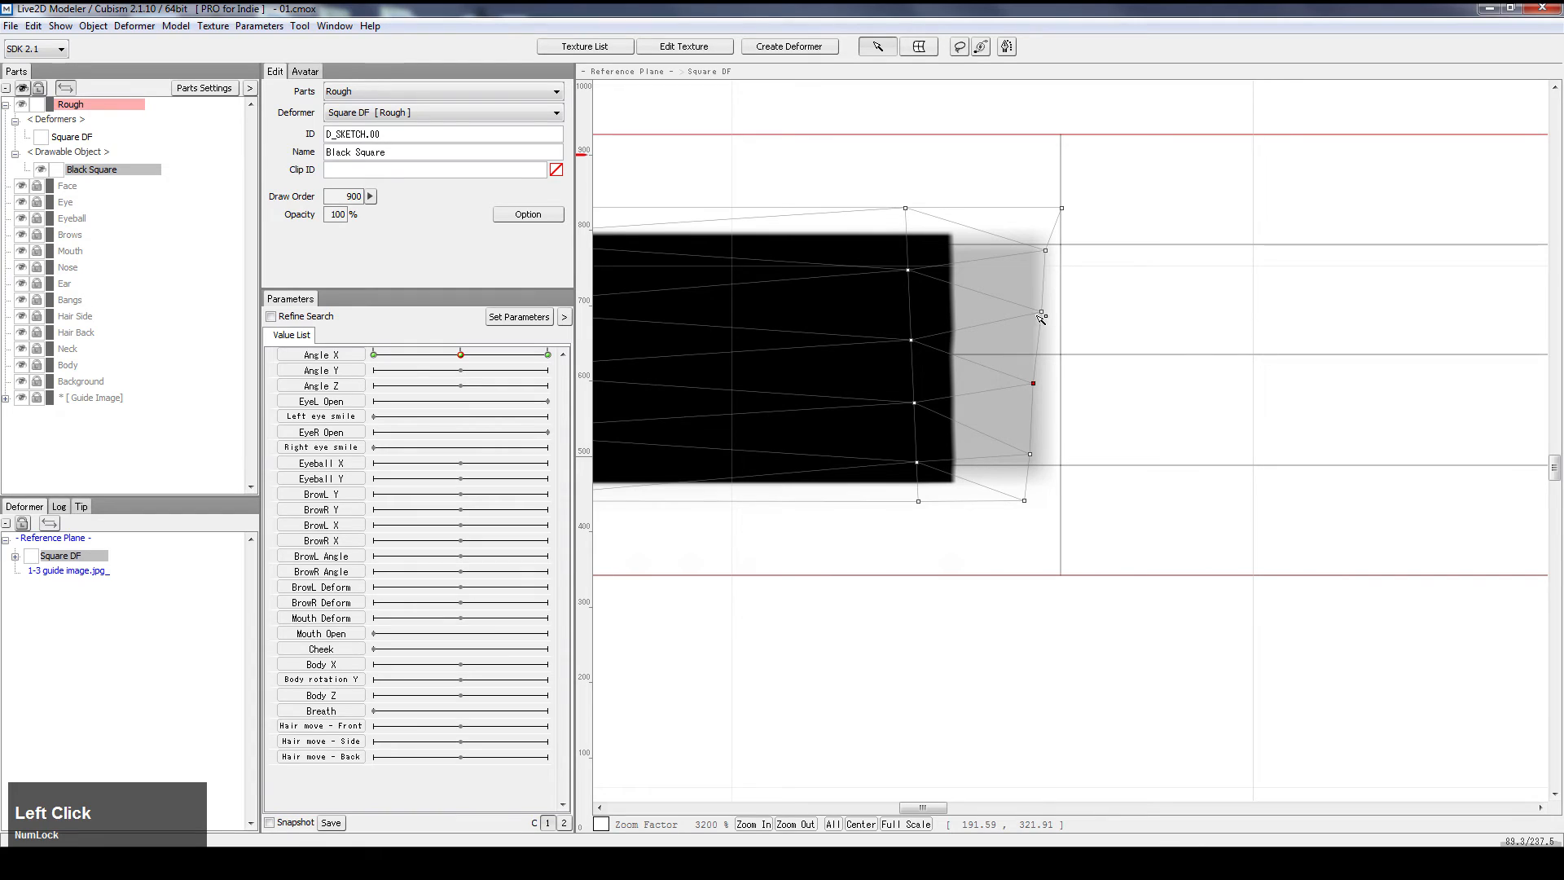
{"action": "mouse_move", "coordinate": [1042, 315]}
{"action": "left_mouse_down"}
{"action": "mouse_move", "coordinate": [990, 299]}
{"action": "mouse_move", "coordinate": [1040, 322]}
{"action": "left_mouse_up"}
{"action": "left_click_drag", "start_coordinate": [1041, 390], "coordinate": [1041, 396]}
{"action": "left_click_drag", "start_coordinate": [1031, 455], "coordinate": [1037, 504]}
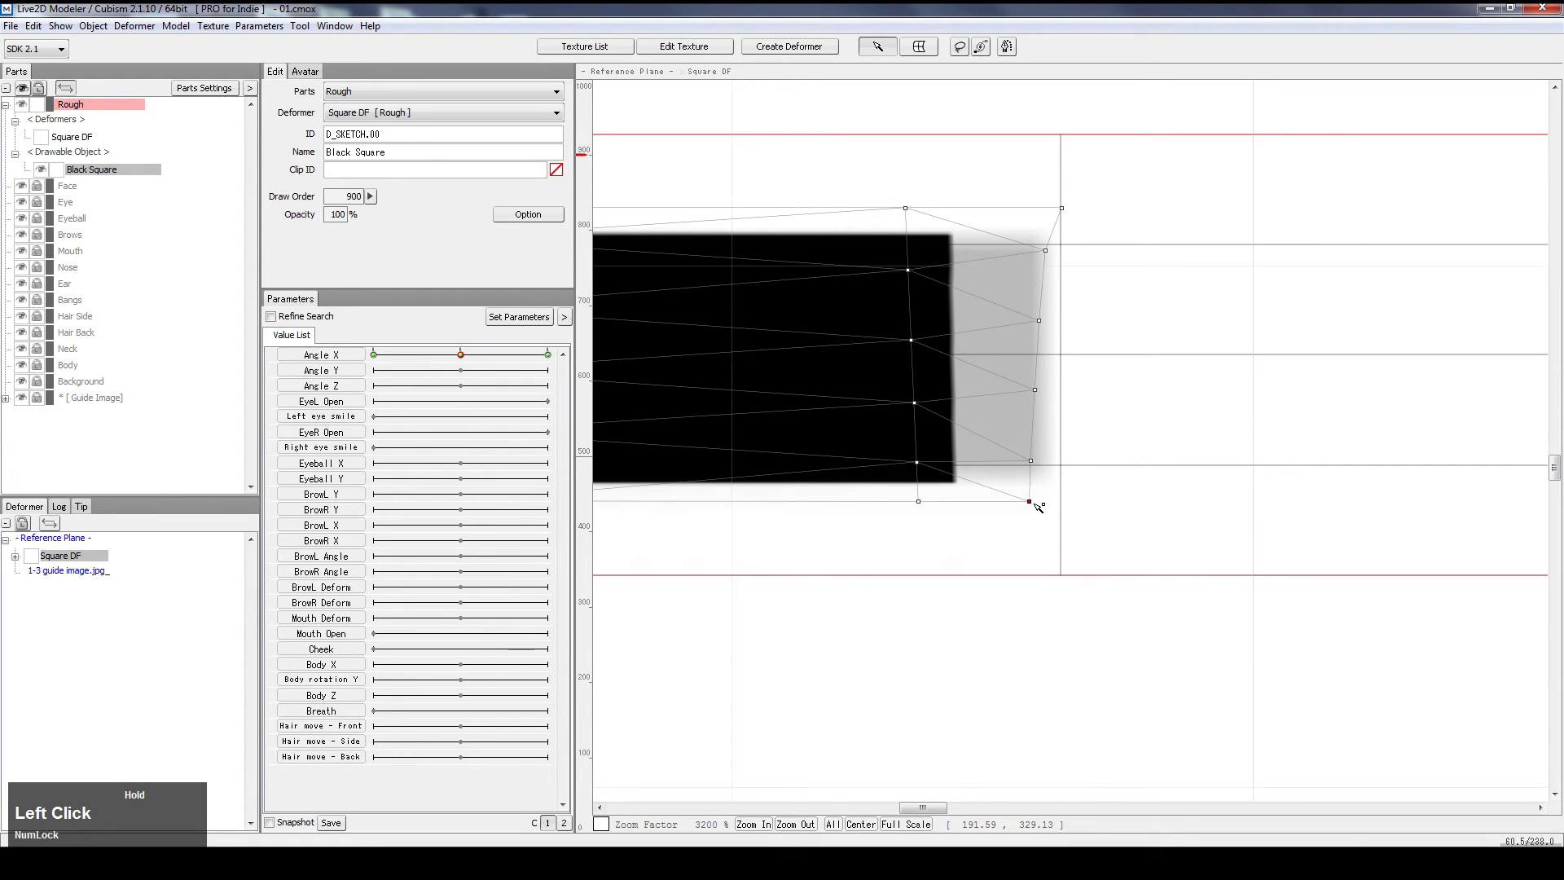
{"action": "left_click", "coordinate": [1070, 512]}
Nudge the top two vertices of the second column from the right outward, adjust the neighbouring outer vertex, and view the edge unselected
{"action": "left_click", "coordinate": [916, 273]}
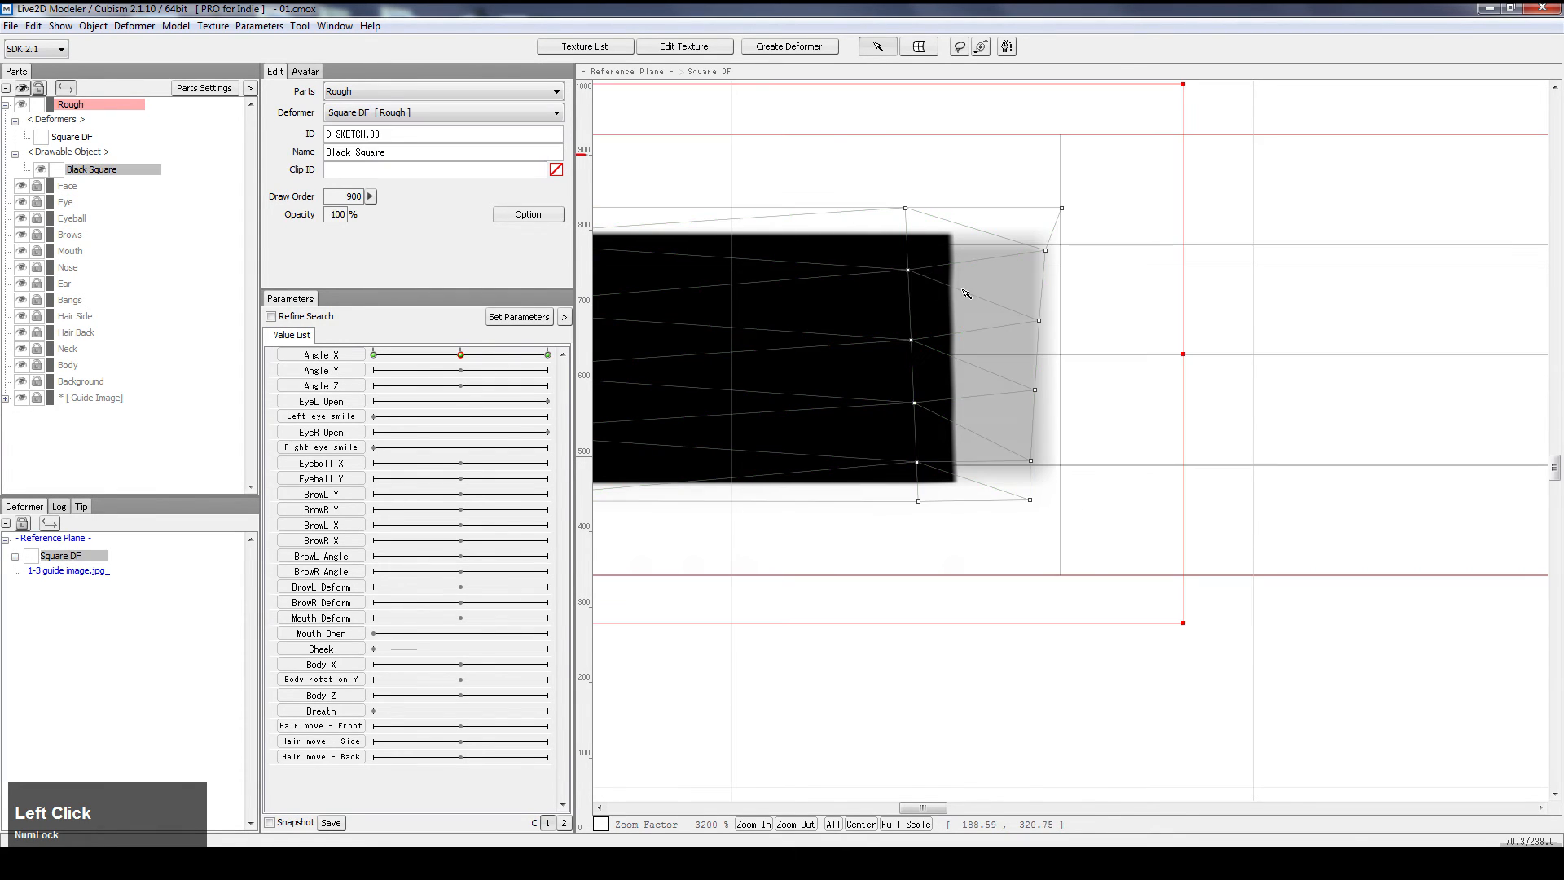
{"action": "left_click", "coordinate": [915, 275]}
{"action": "left_click_drag", "start_coordinate": [912, 272], "coordinate": [914, 271]}
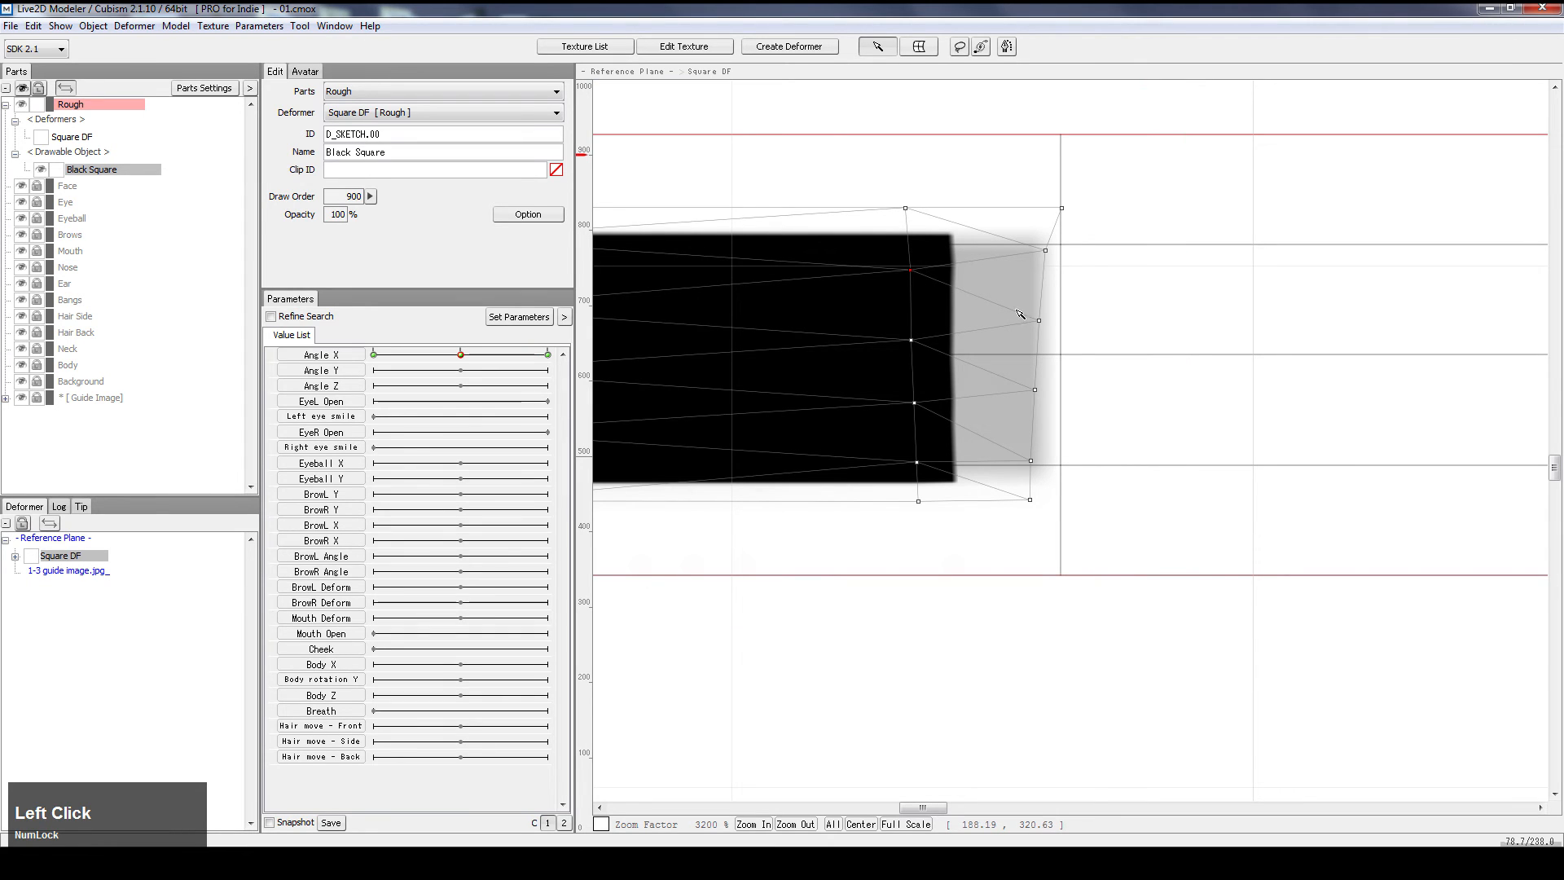
{"action": "left_click_drag", "start_coordinate": [1038, 319], "coordinate": [1039, 321]}
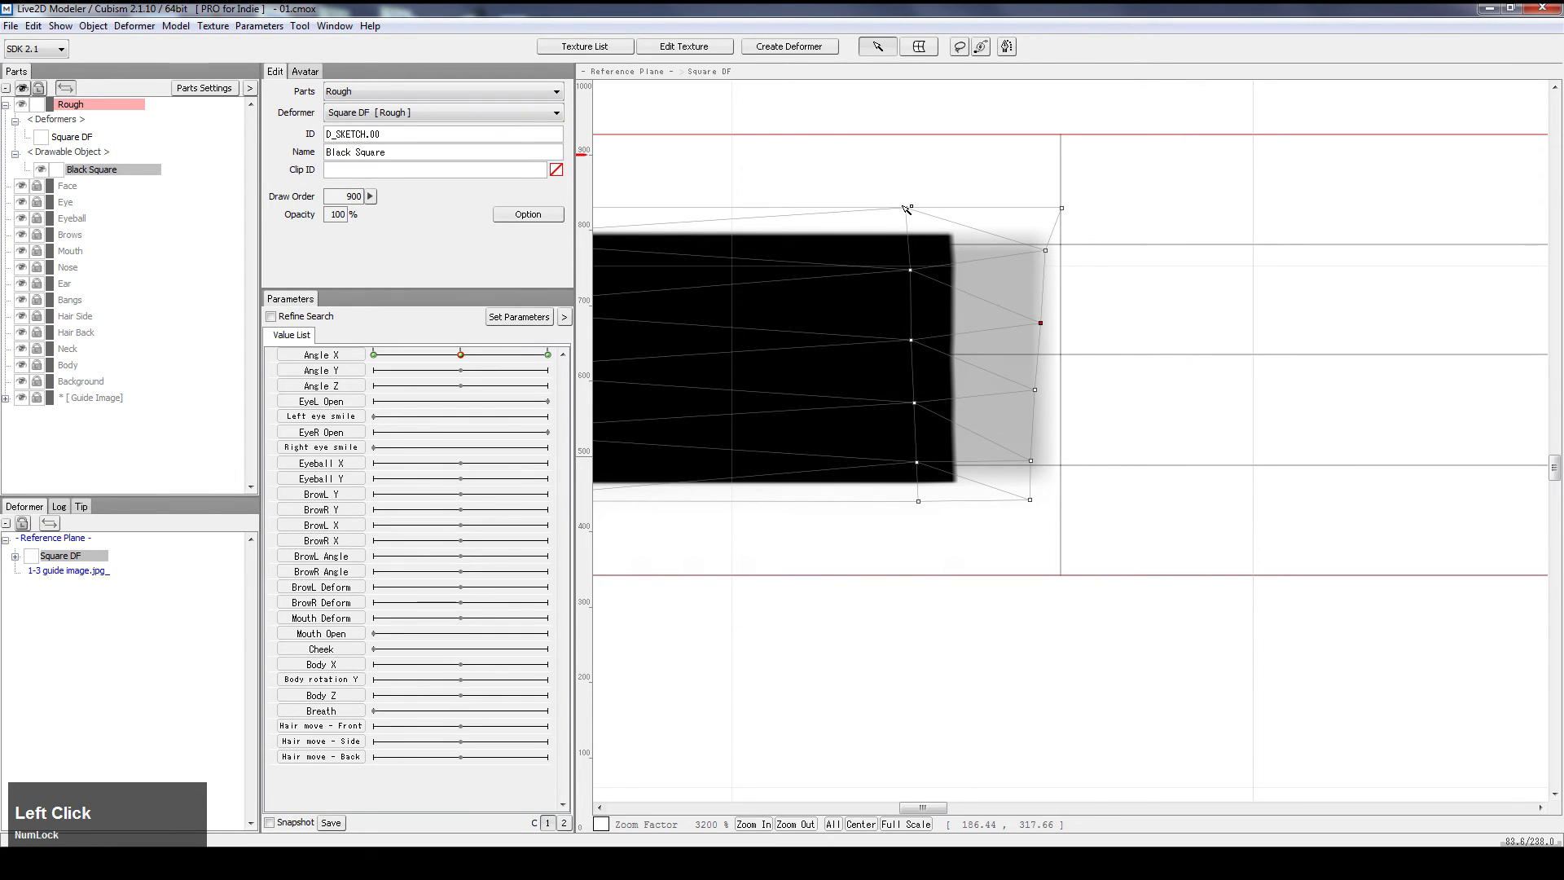
{"action": "left_click_drag", "start_coordinate": [905, 210], "coordinate": [913, 208]}
{"action": "left_click", "coordinate": [1063, 334]}
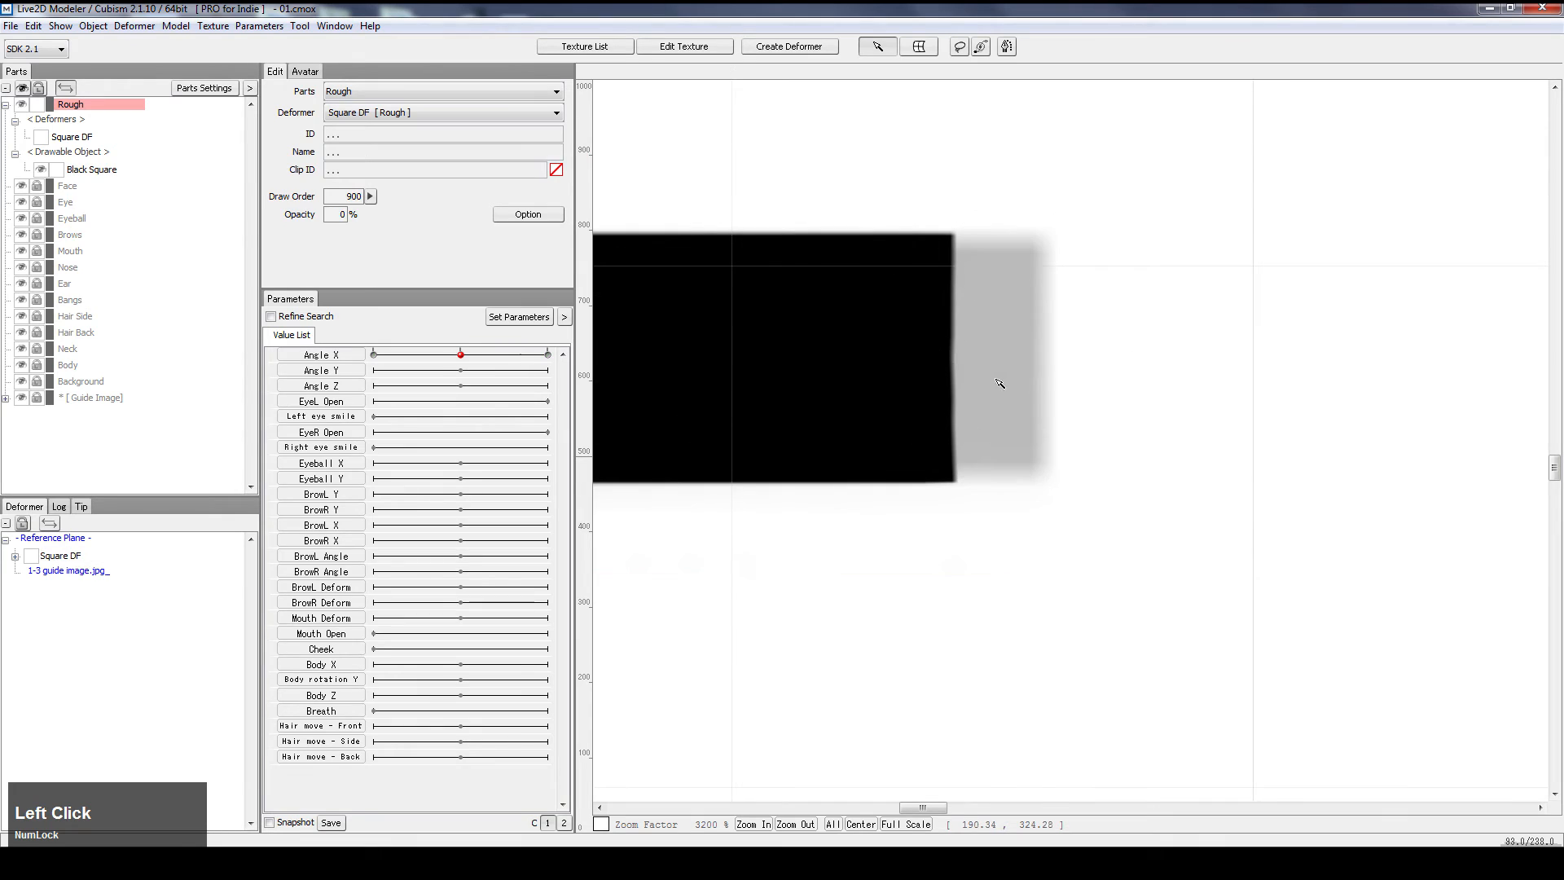
{"action": "left_click", "coordinate": [1010, 495]}
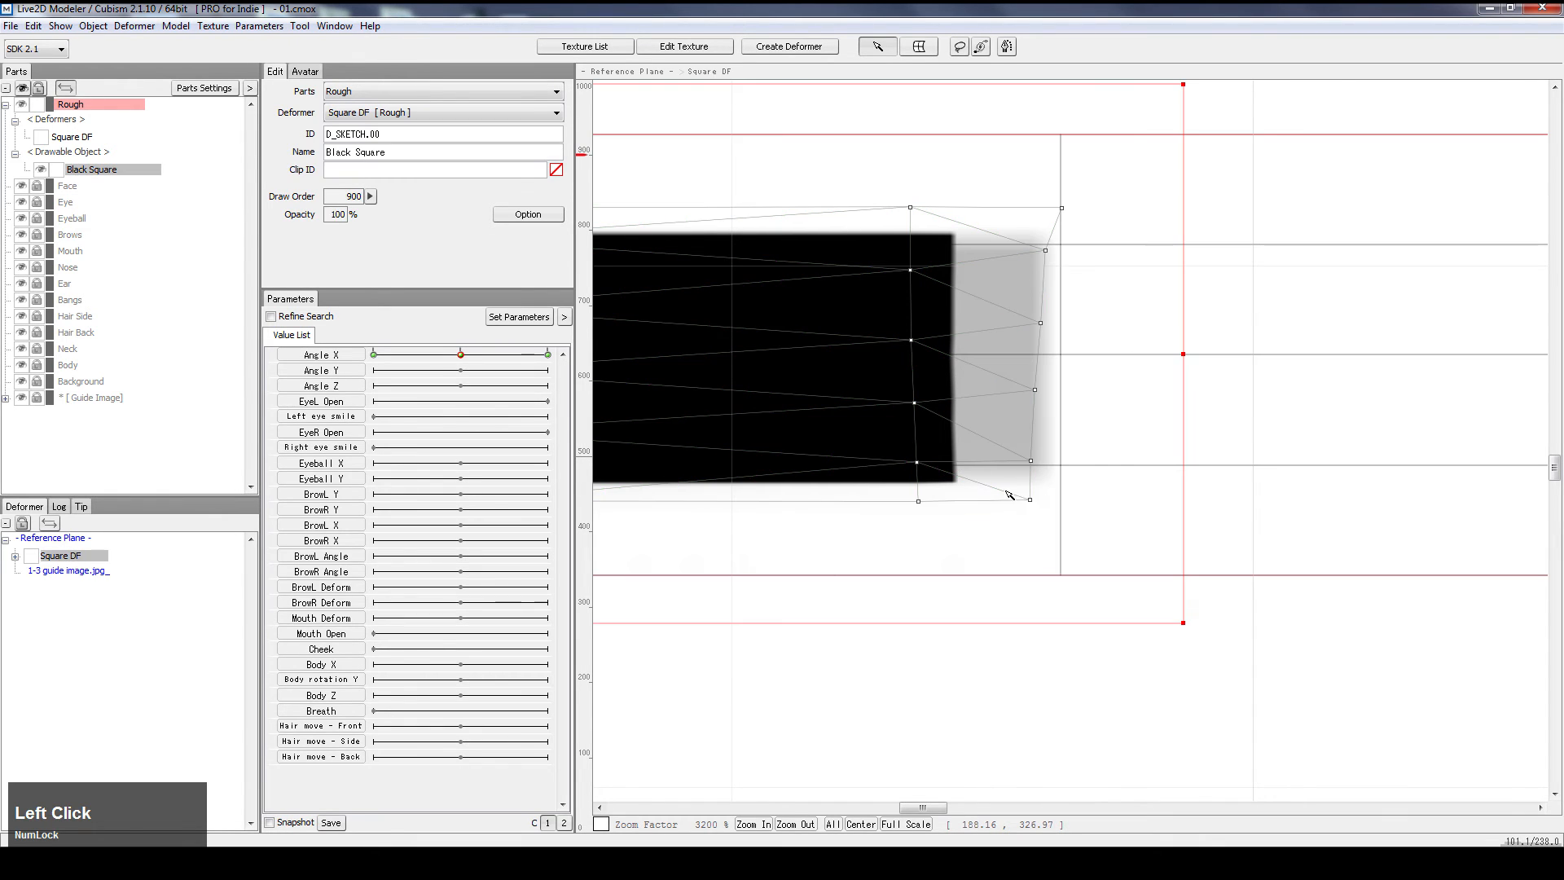
{"action": "left_click", "coordinate": [1108, 492]}
Lasso the Black Square's last two vertex columns and move them outward until the black bar covers the grey guide's right end
{"action": "scroll", "coordinate": [1107, 562], "scroll_direction": "down", "scroll_amount": 1}
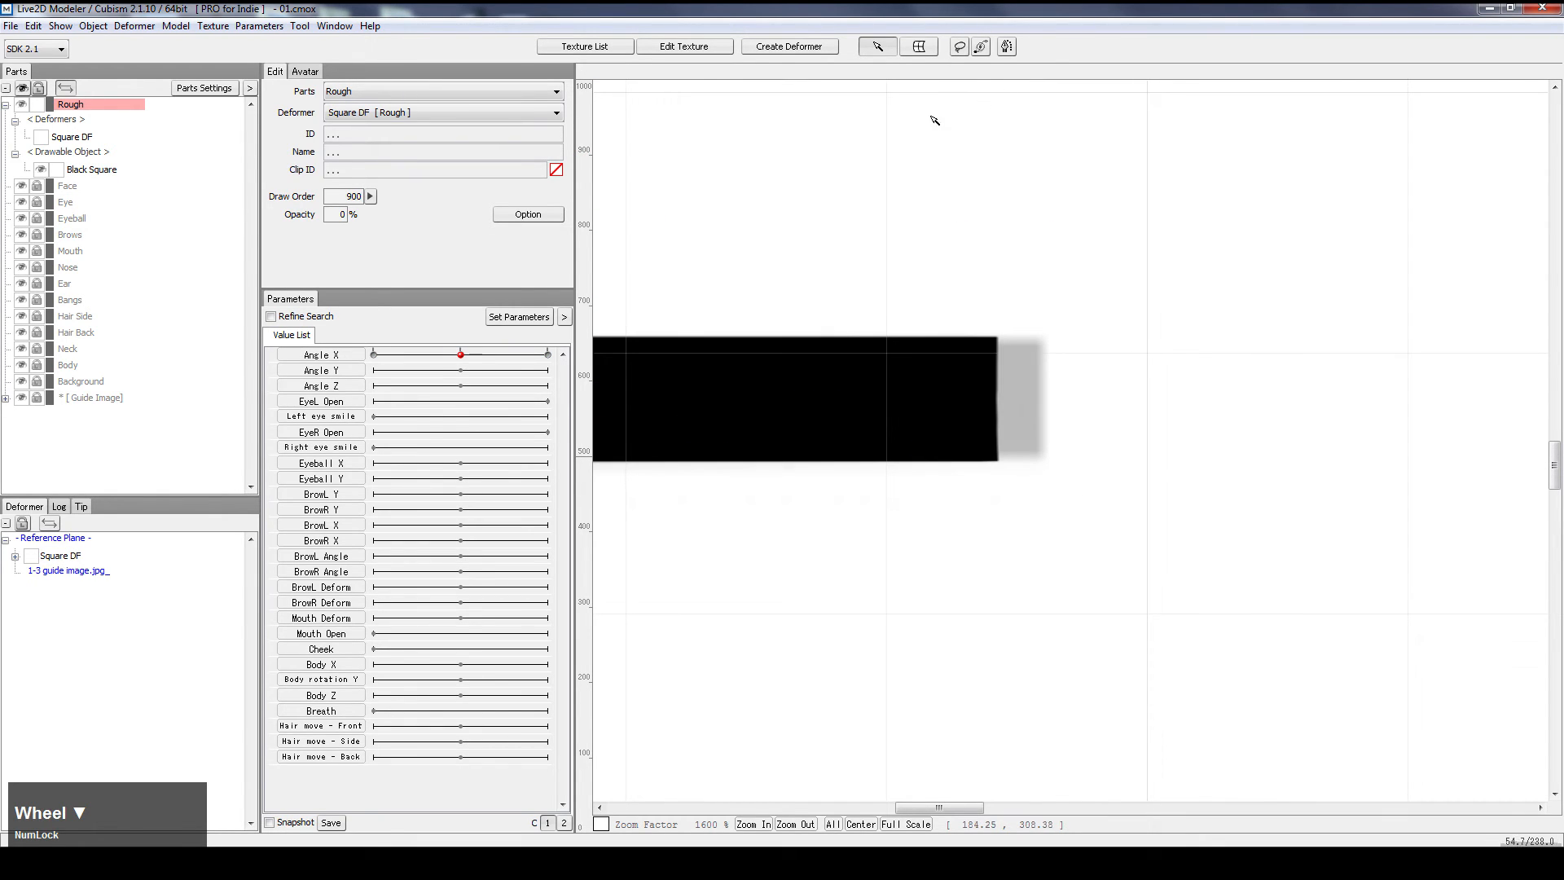
{"action": "left_click", "coordinate": [960, 48]}
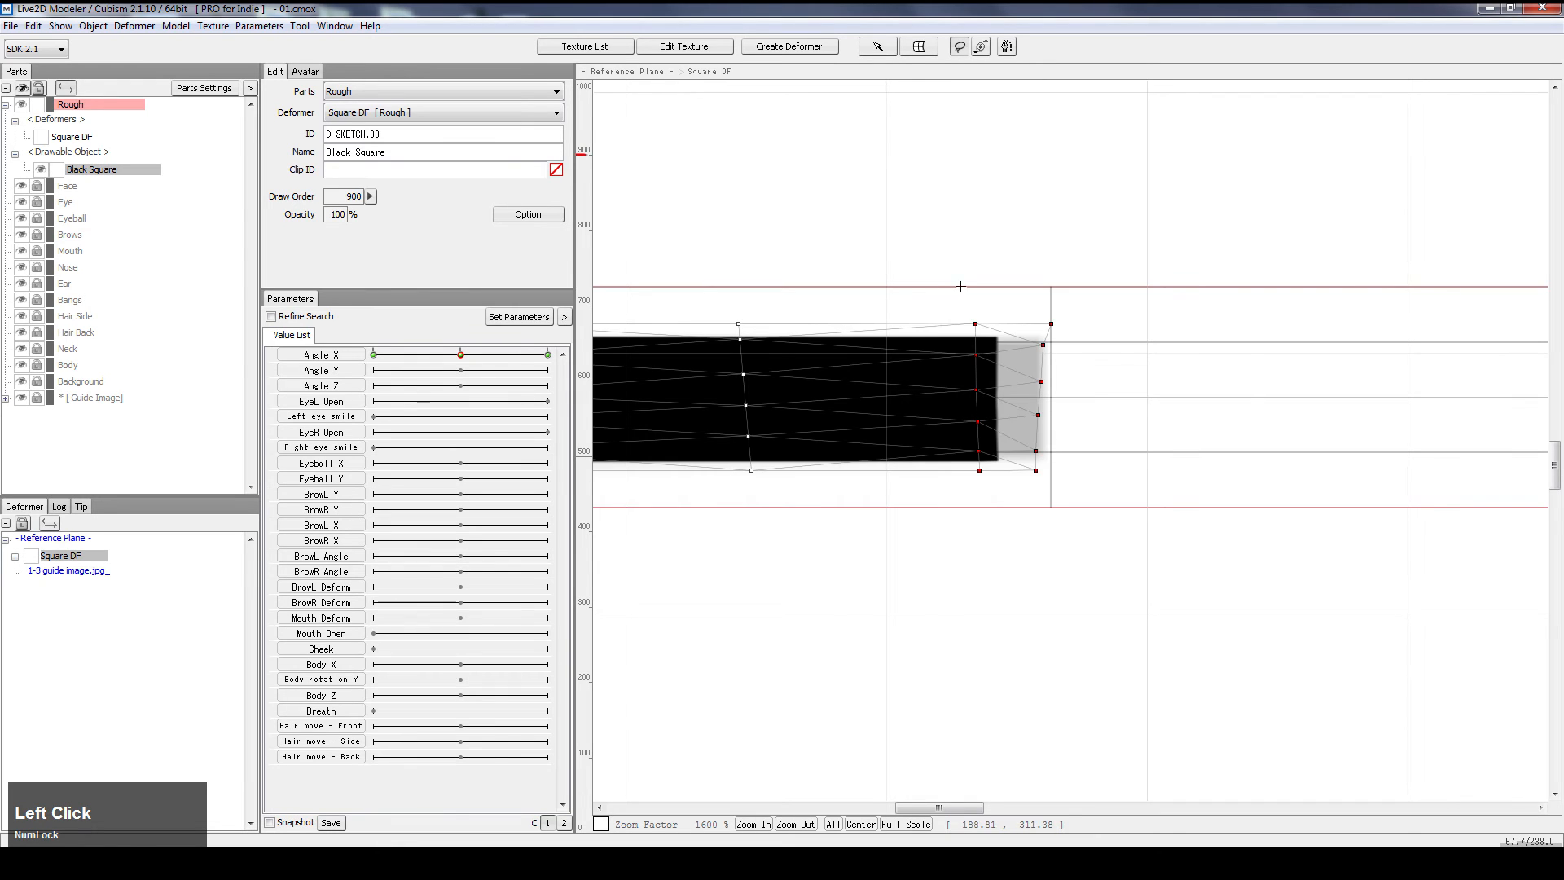
{"action": "mouse_move", "coordinate": [1001, 242]}
{"action": "left_mouse_down"}
{"action": "mouse_move", "coordinate": [1074, 277]}
{"action": "mouse_move", "coordinate": [1051, 262]}
{"action": "left_mouse_up"}
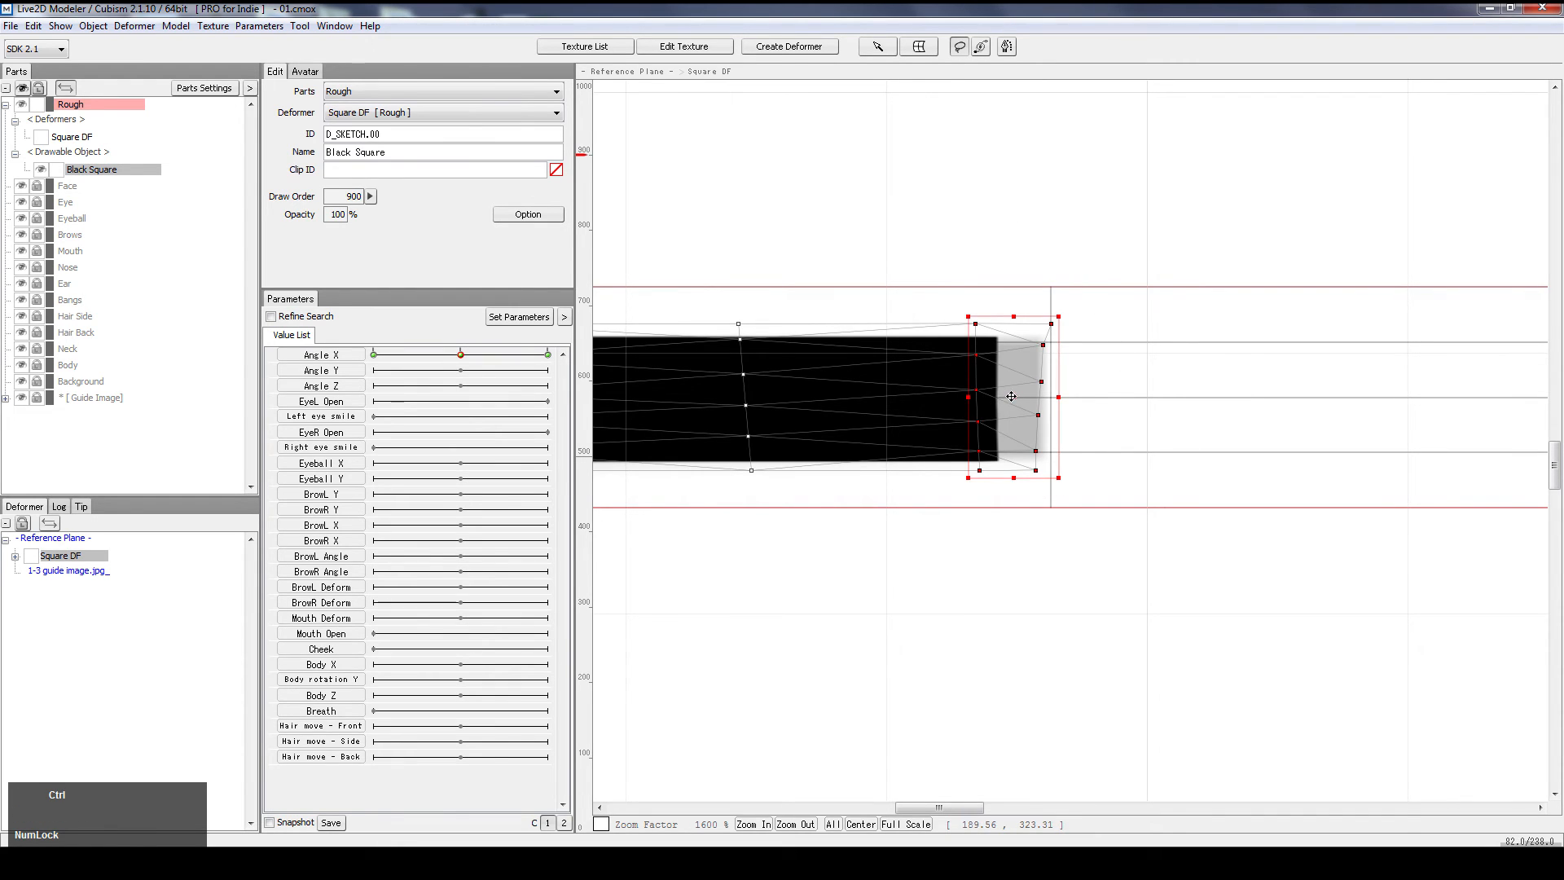
{"action": "left_click_drag", "start_coordinate": [1016, 397], "coordinate": [1068, 391]}
{"action": "left_click", "coordinate": [967, 530]}
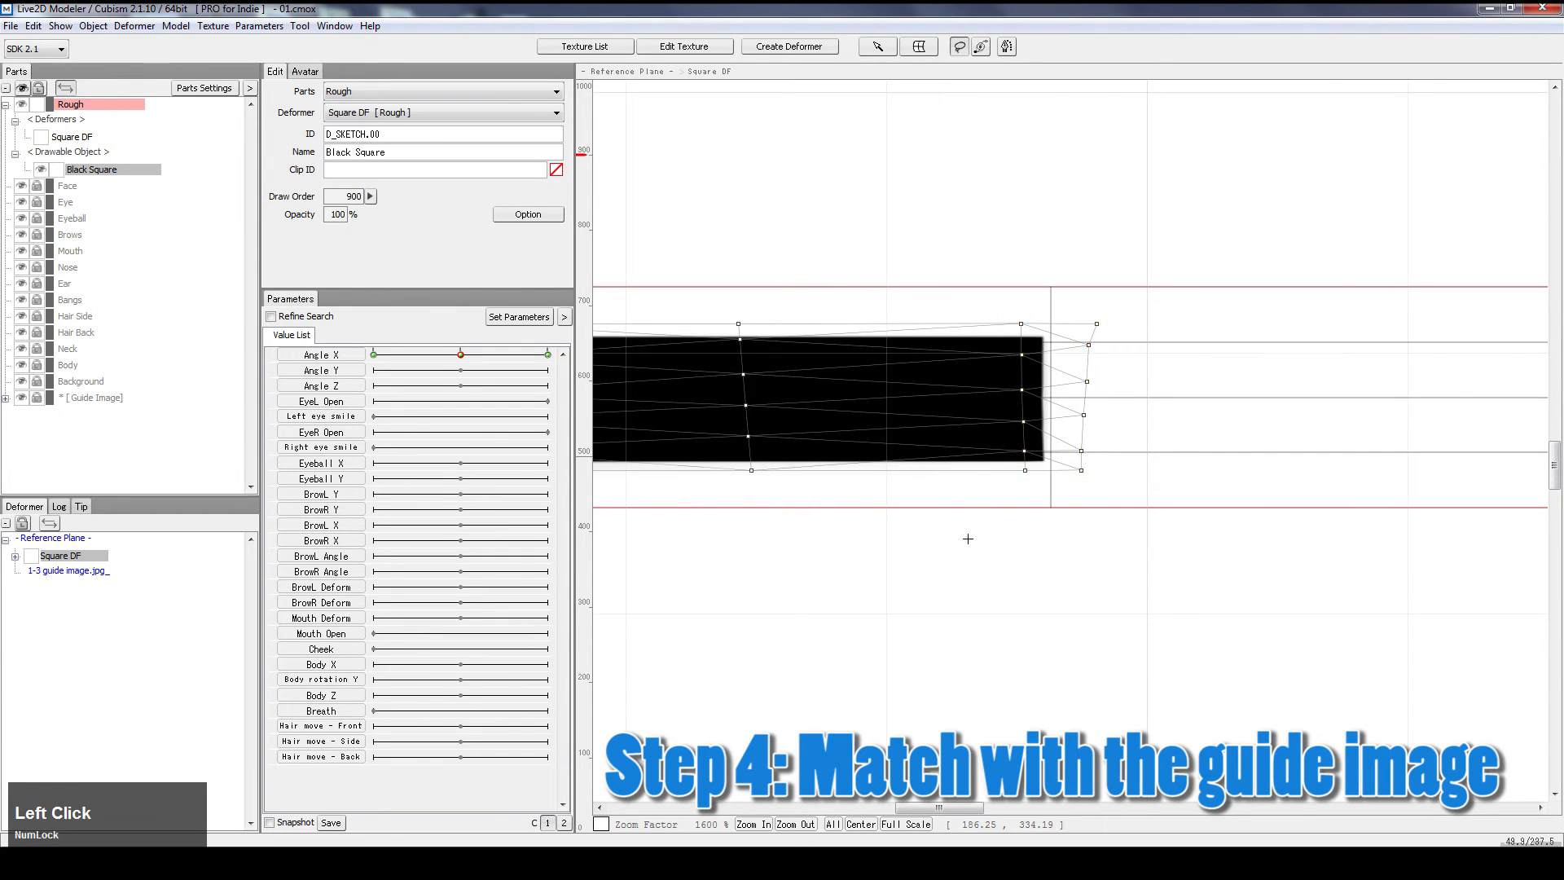
Set Angle X to its maximum after viewing the shape at 0, and select the Black Square
{"action": "scroll", "coordinate": [990, 536], "scroll_direction": "down", "scroll_amount": 3}
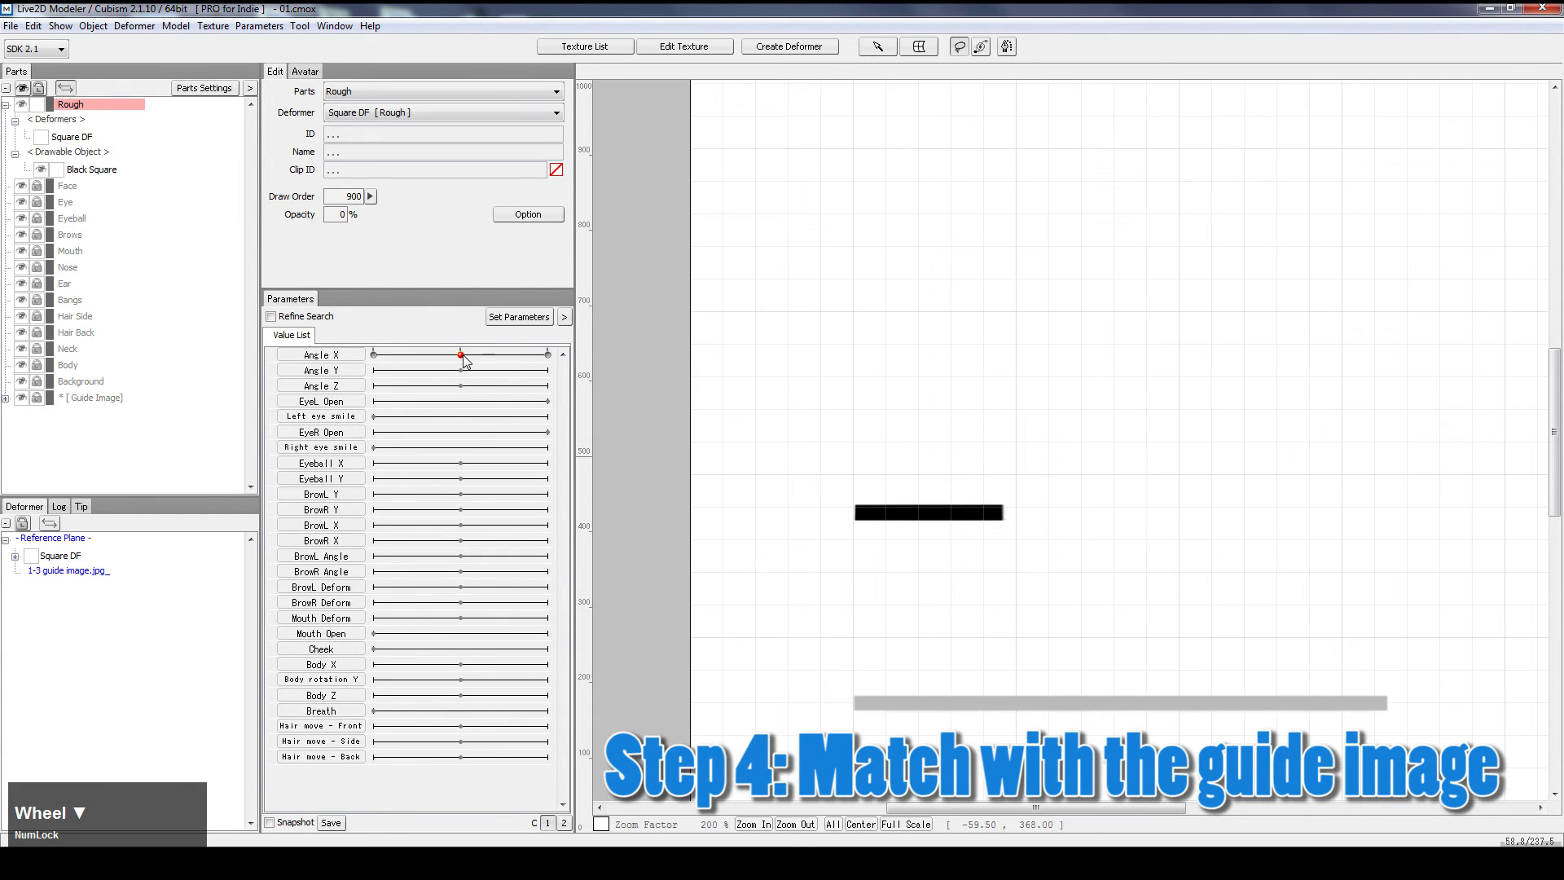
{"action": "mouse_move", "coordinate": [462, 355]}
{"action": "left_mouse_down"}
{"action": "mouse_move", "coordinate": [310, 351]}
{"action": "mouse_move", "coordinate": [483, 351]}
{"action": "mouse_move", "coordinate": [461, 355]}
{"action": "left_mouse_up"}
{"action": "scroll", "coordinate": [799, 484], "scroll_direction": "up", "scroll_amount": 1}
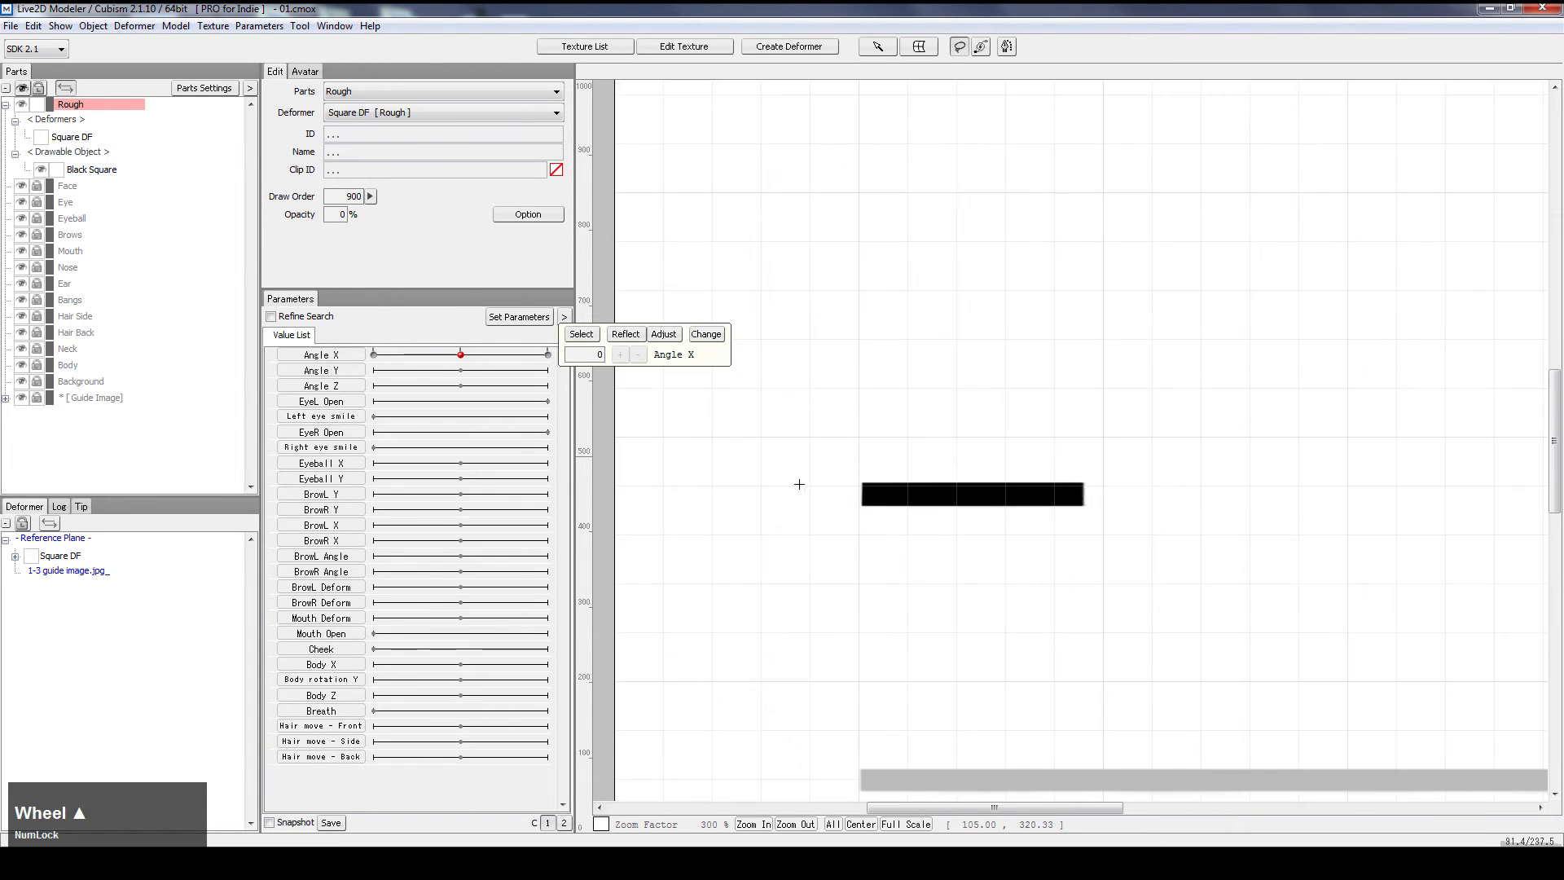
{"action": "scroll", "coordinate": [1033, 513], "scroll_direction": "down", "scroll_amount": 1}
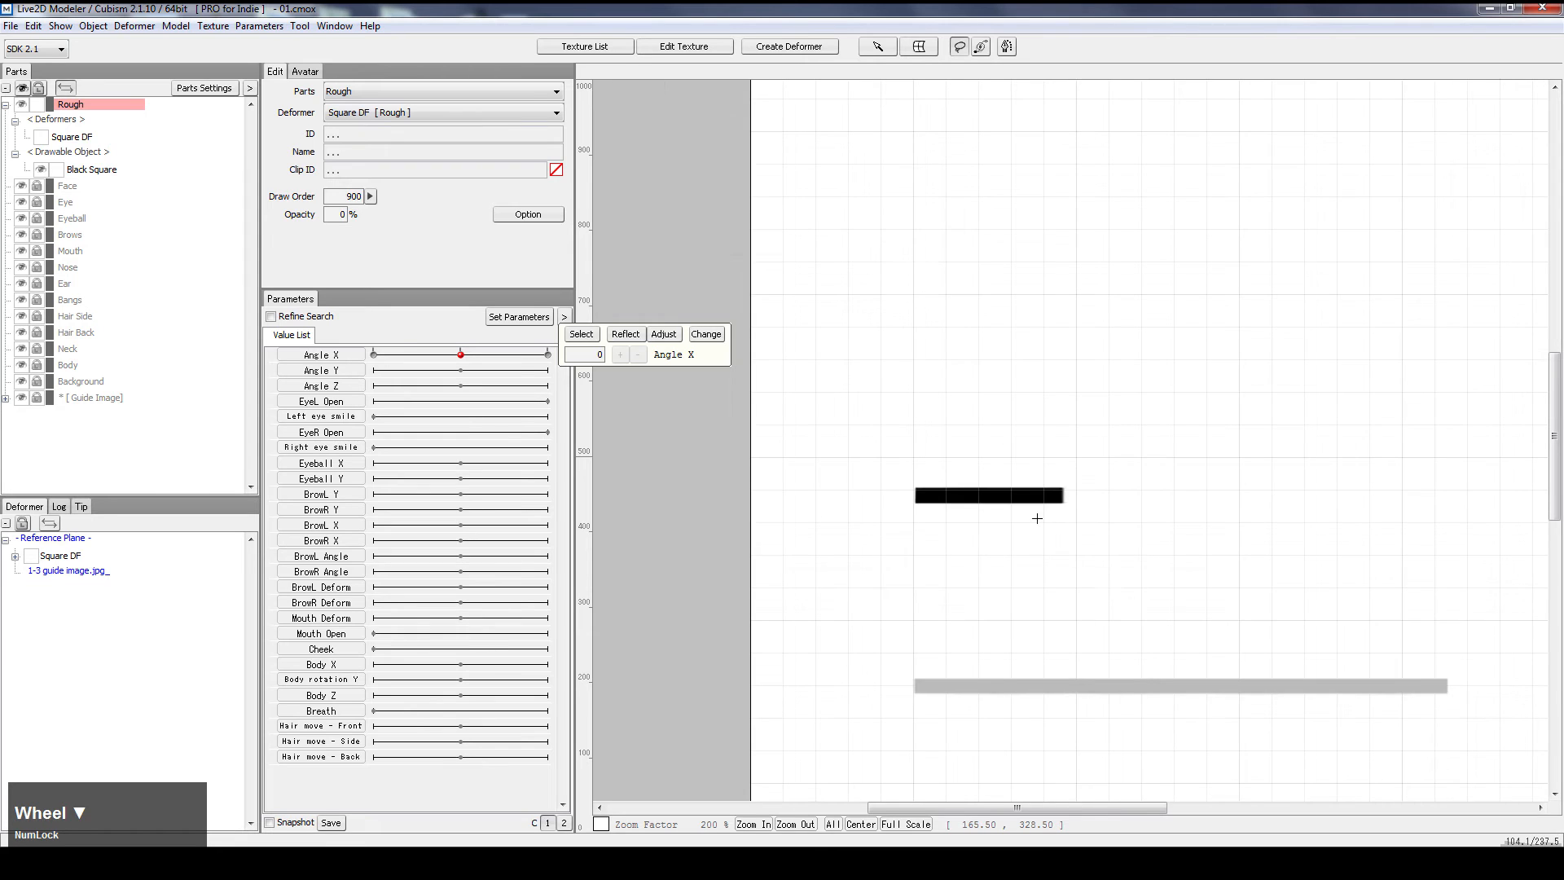
{"action": "left_click", "coordinate": [1034, 510]}
{"action": "left_click_drag", "start_coordinate": [1034, 510], "coordinate": [908, 447]}
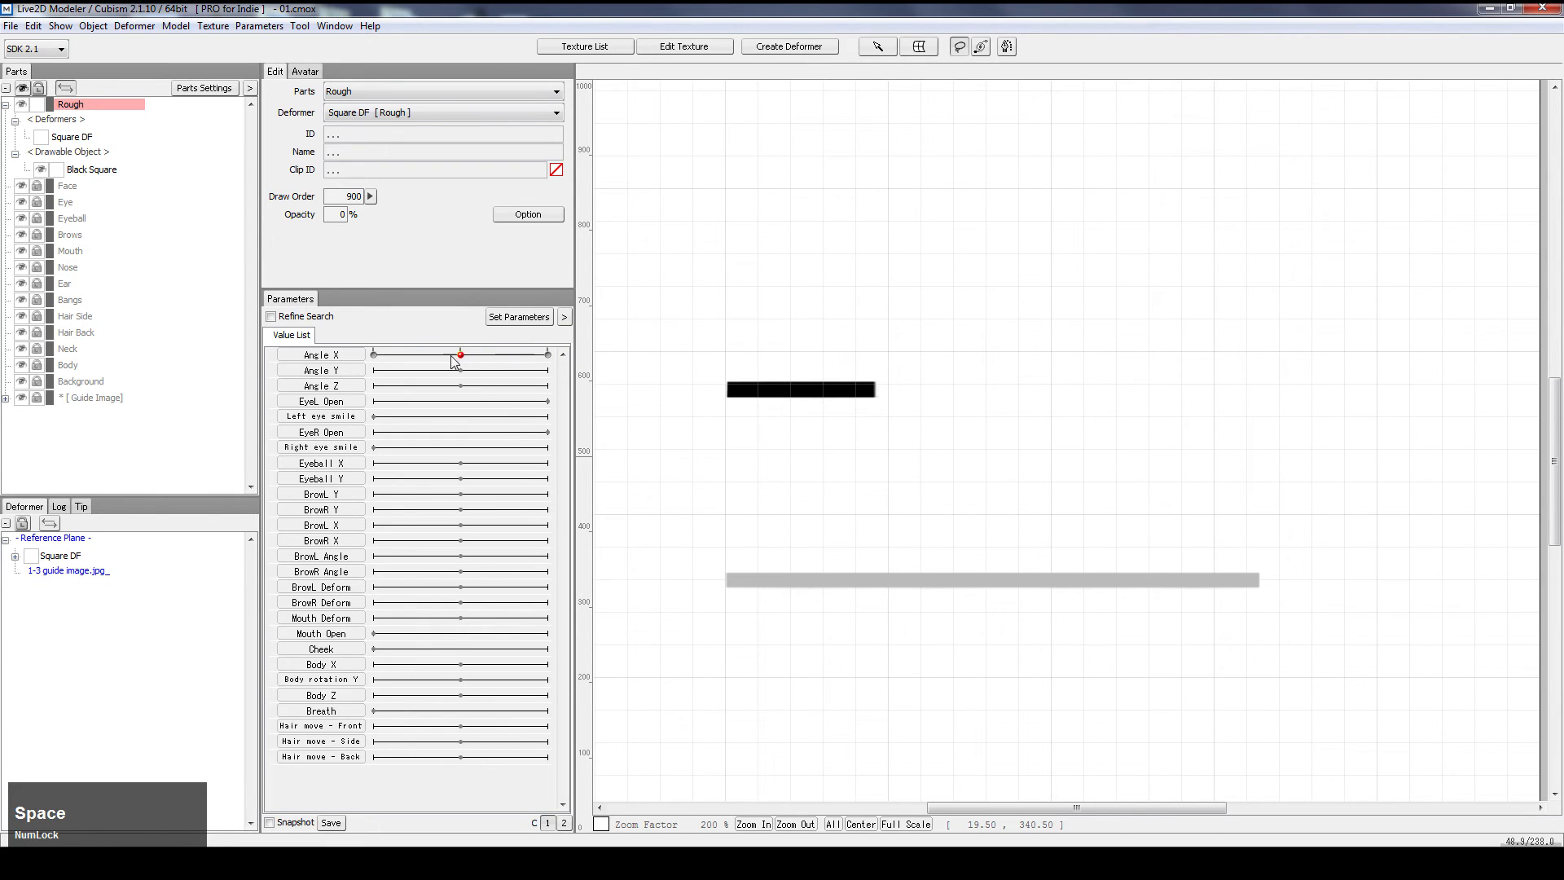
{"action": "left_click_drag", "start_coordinate": [456, 355], "coordinate": [652, 394]}
{"action": "left_click", "coordinate": [978, 581]}
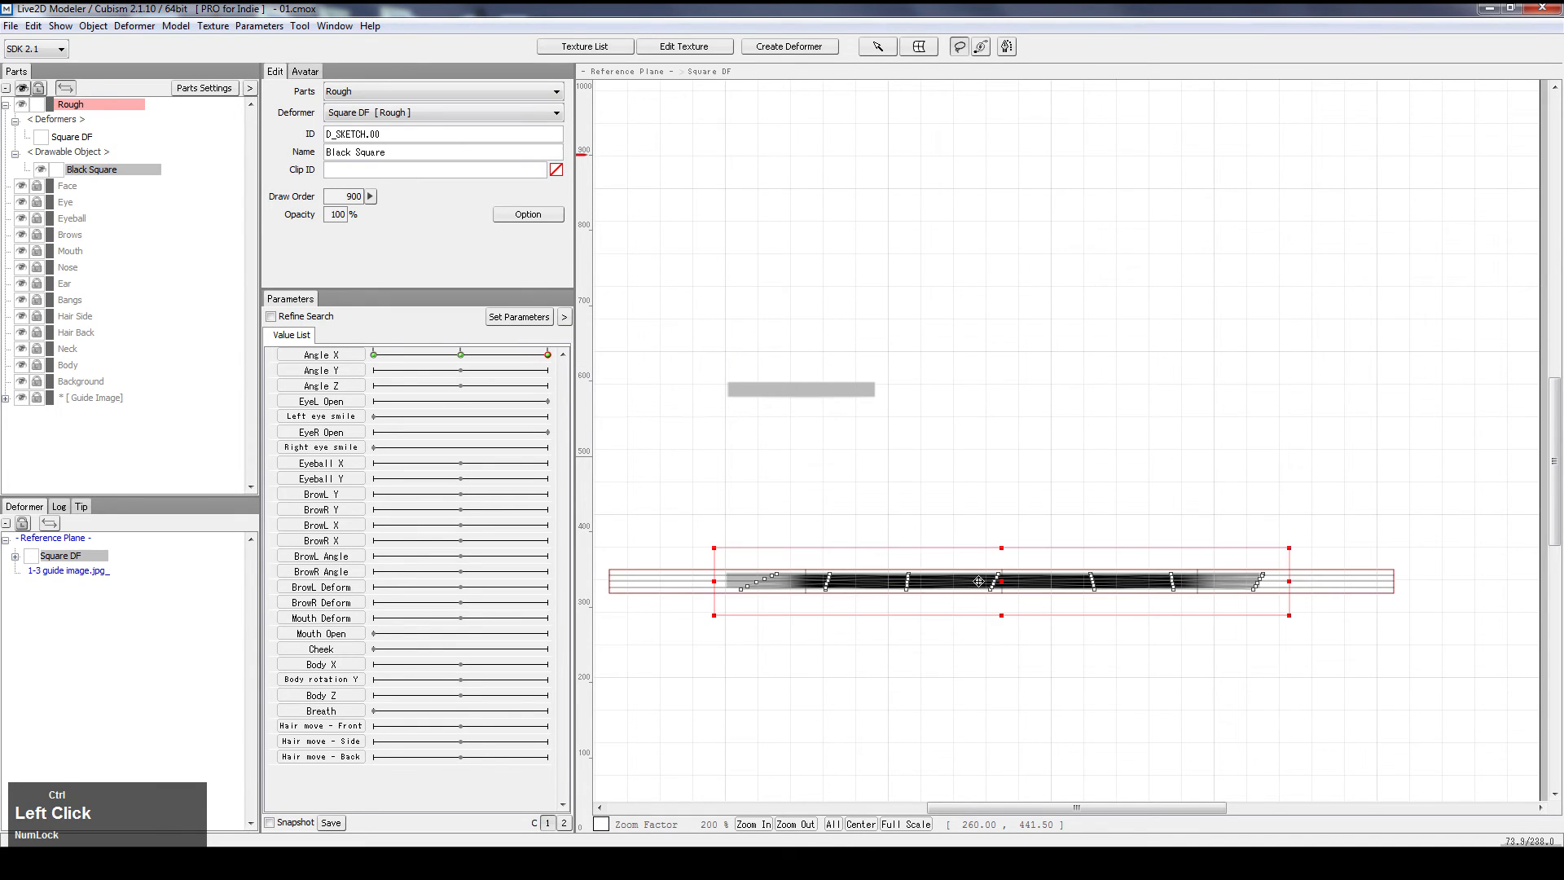
Lasso the Black Square's leftmost vertex column and move it inward, close to the second column
{"action": "scroll", "coordinate": [759, 599], "scroll_direction": "up", "scroll_amount": 2}
{"action": "left_click_drag", "start_coordinate": [722, 257], "coordinate": [982, 218]}
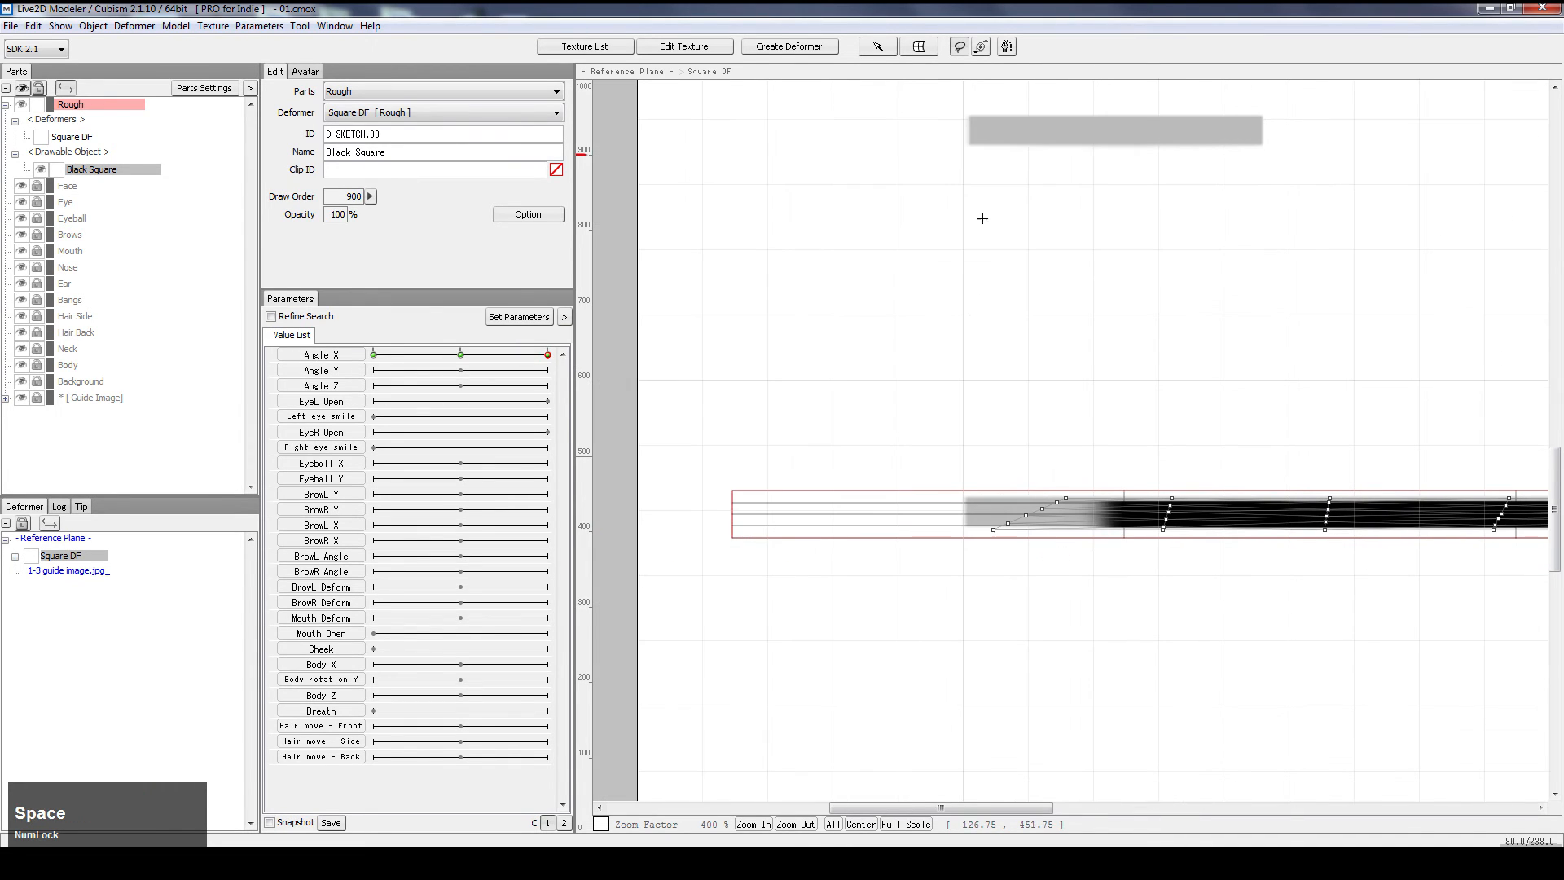
{"action": "left_click_drag", "start_coordinate": [1173, 433], "coordinate": [1077, 388]}
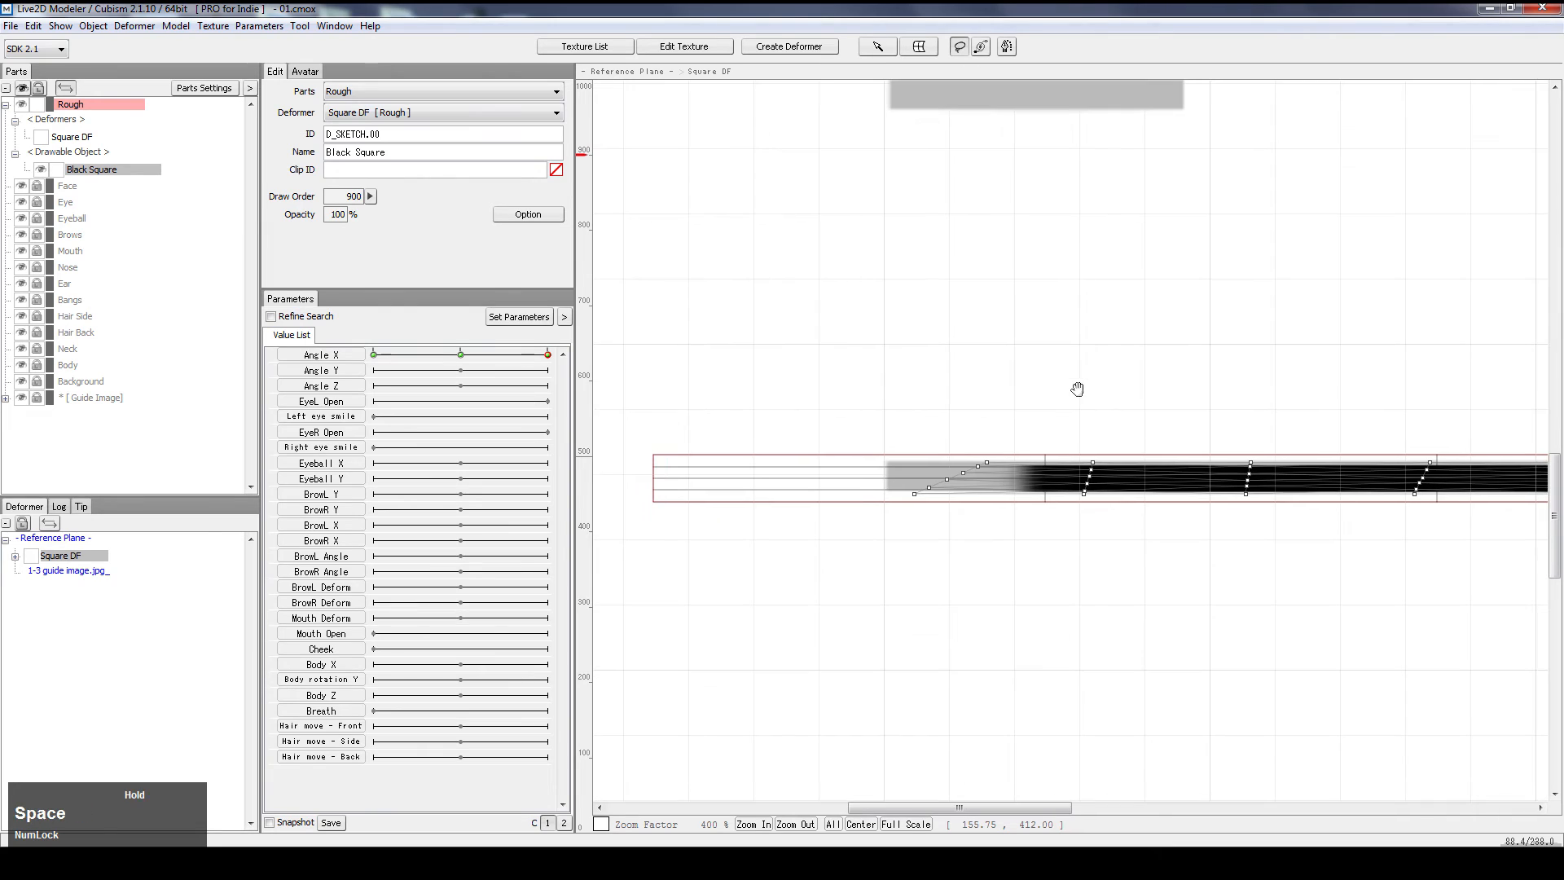
{"action": "mouse_move", "coordinate": [985, 433]}
{"action": "left_mouse_down"}
{"action": "mouse_move", "coordinate": [977, 554]}
{"action": "mouse_move", "coordinate": [1020, 480]}
{"action": "mouse_move", "coordinate": [951, 480]}
{"action": "mouse_move", "coordinate": [1044, 474]}
{"action": "left_mouse_up"}
{"action": "key", "text": "ctrl"}
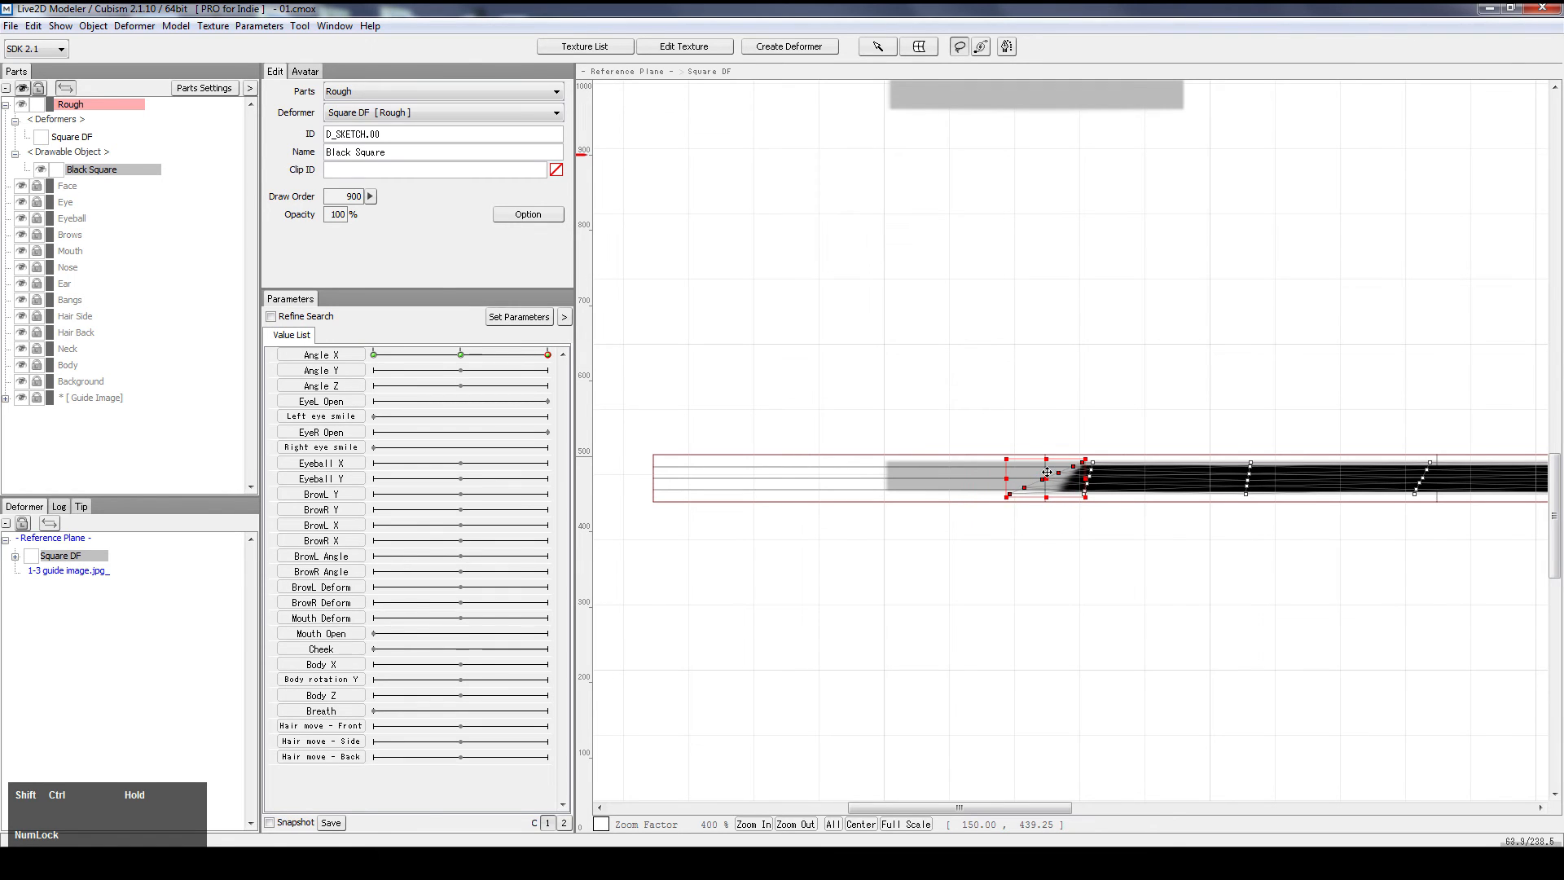
Switch to the arrow tool for adjusting individual vertices at the black bar's left edge
{"action": "scroll", "coordinate": [1122, 408], "scroll_direction": "up", "scroll_amount": 3}
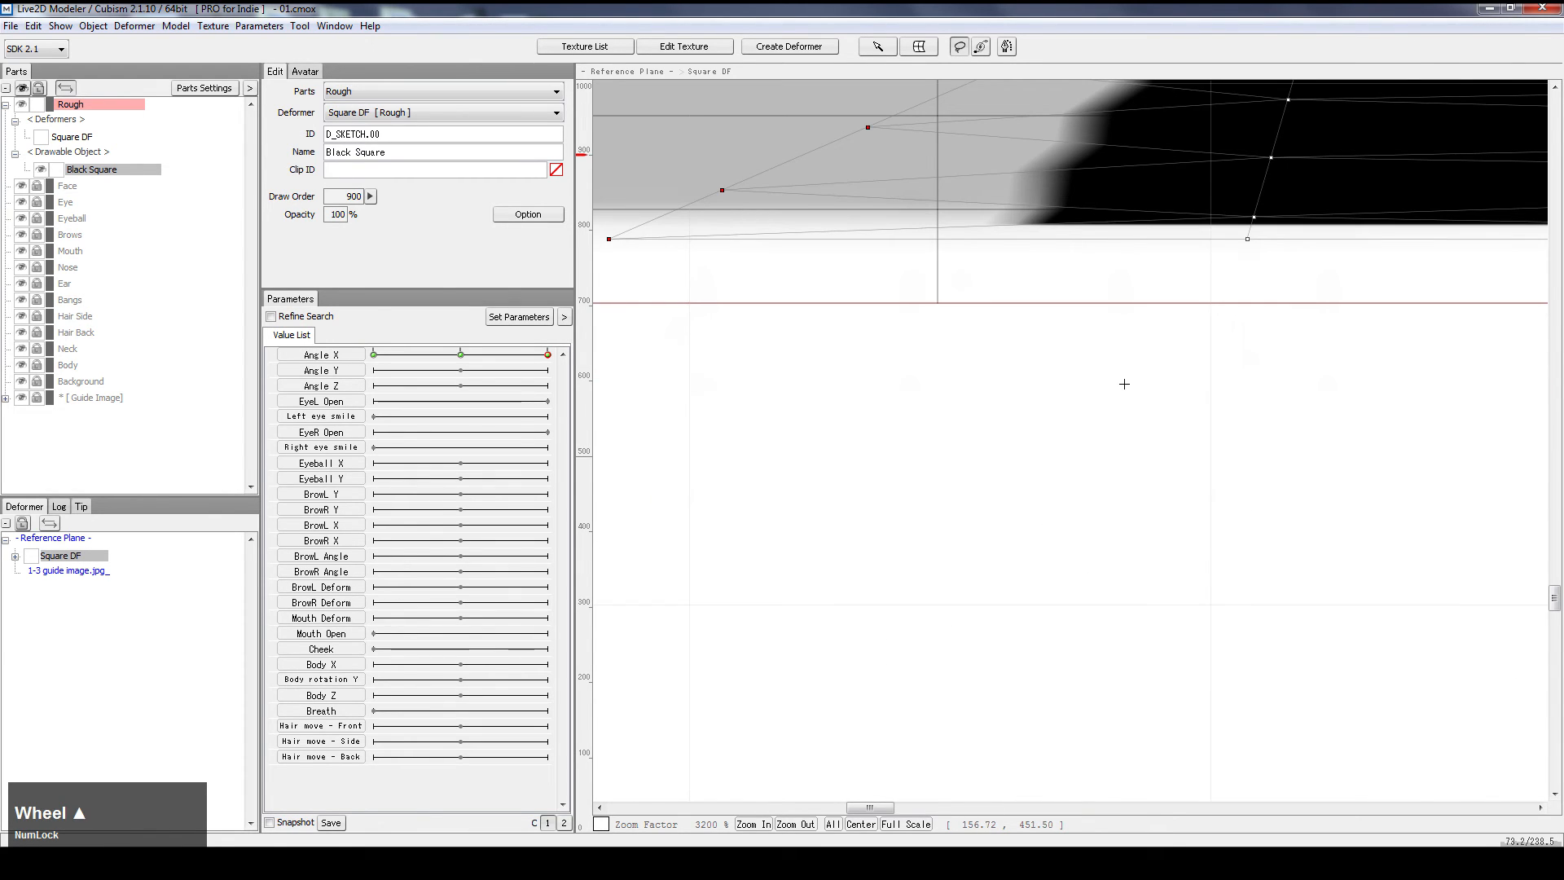
{"action": "scroll", "coordinate": [1122, 383], "scroll_direction": "down", "scroll_amount": 1}
{"action": "key", "text": "space"}
{"action": "left_click_drag", "start_coordinate": [1152, 300], "coordinate": [1104, 487]}
{"action": "scroll", "coordinate": [1091, 416], "scroll_direction": "up", "scroll_amount": 1}
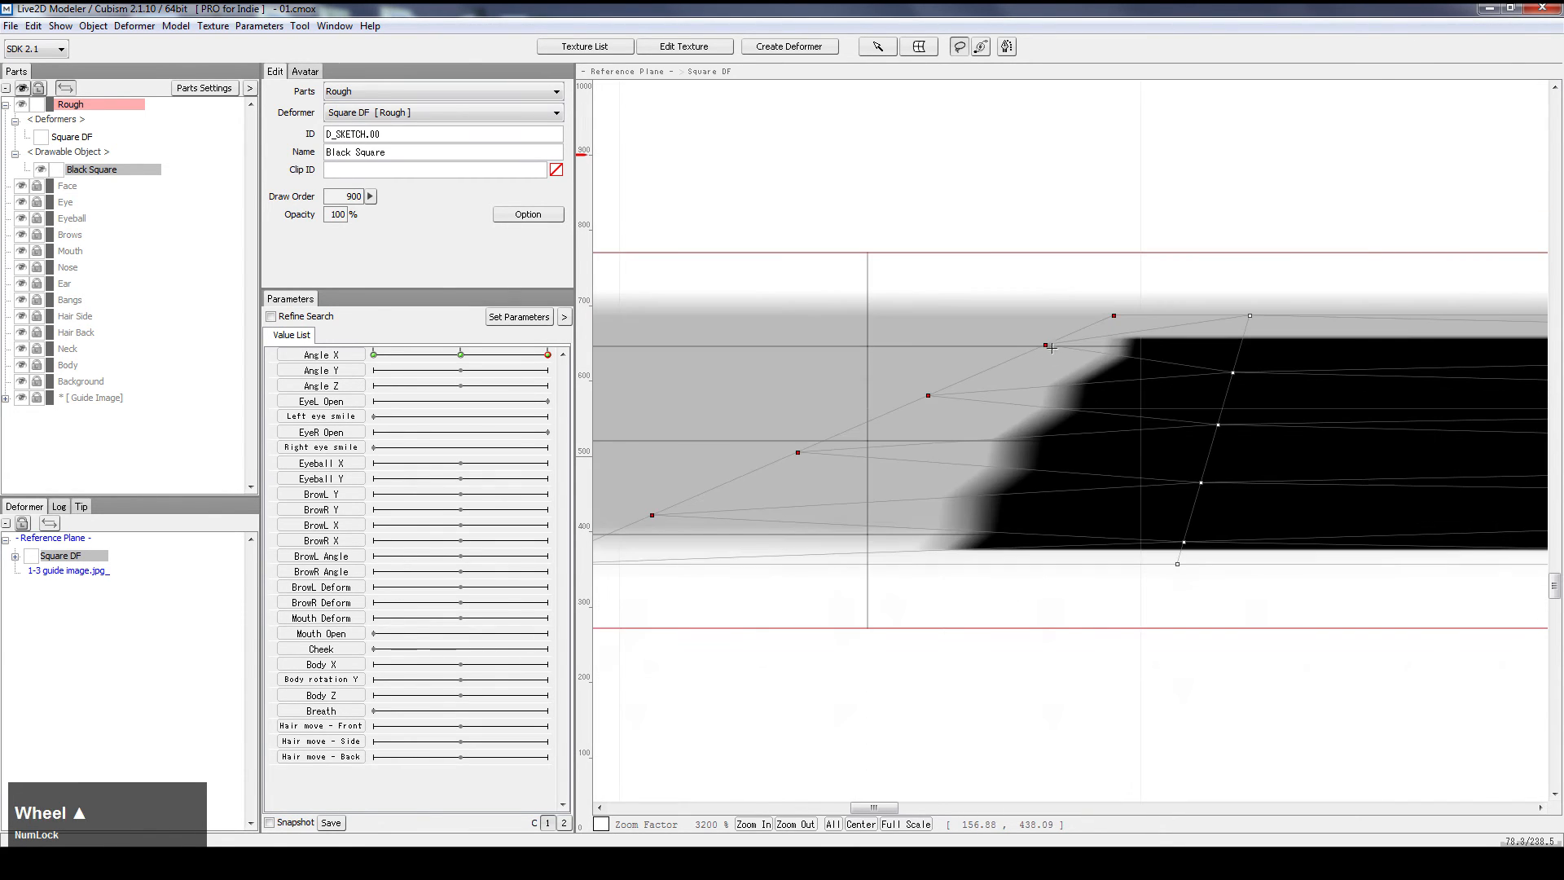
{"action": "left_click", "coordinate": [878, 46]}
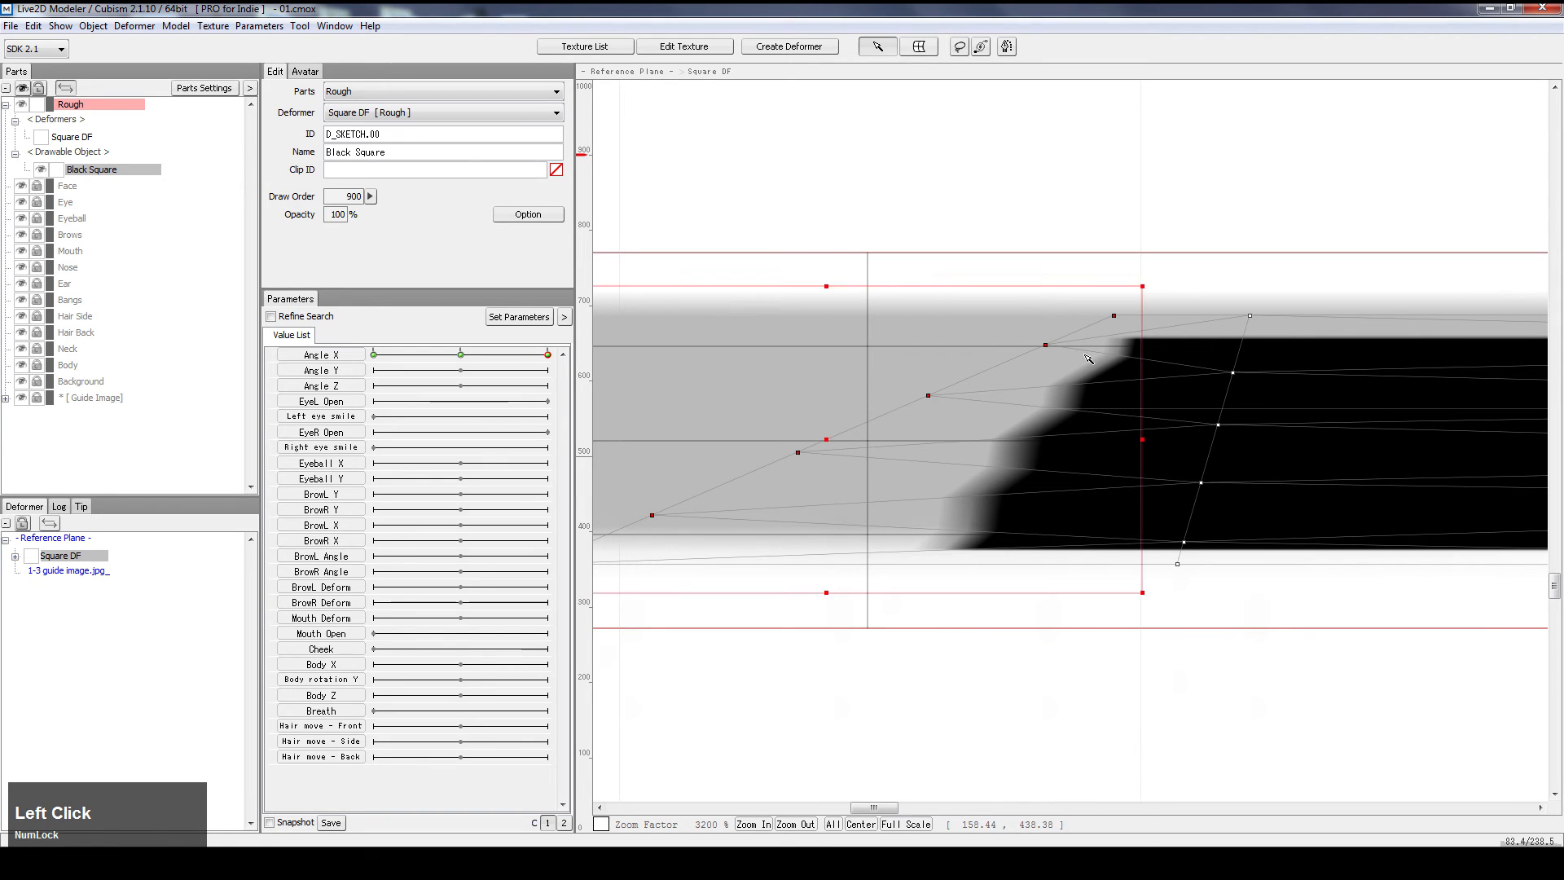
{"action": "left_click", "coordinate": [1055, 350]}
{"action": "left_click_drag", "start_coordinate": [1047, 347], "coordinate": [1064, 349]}
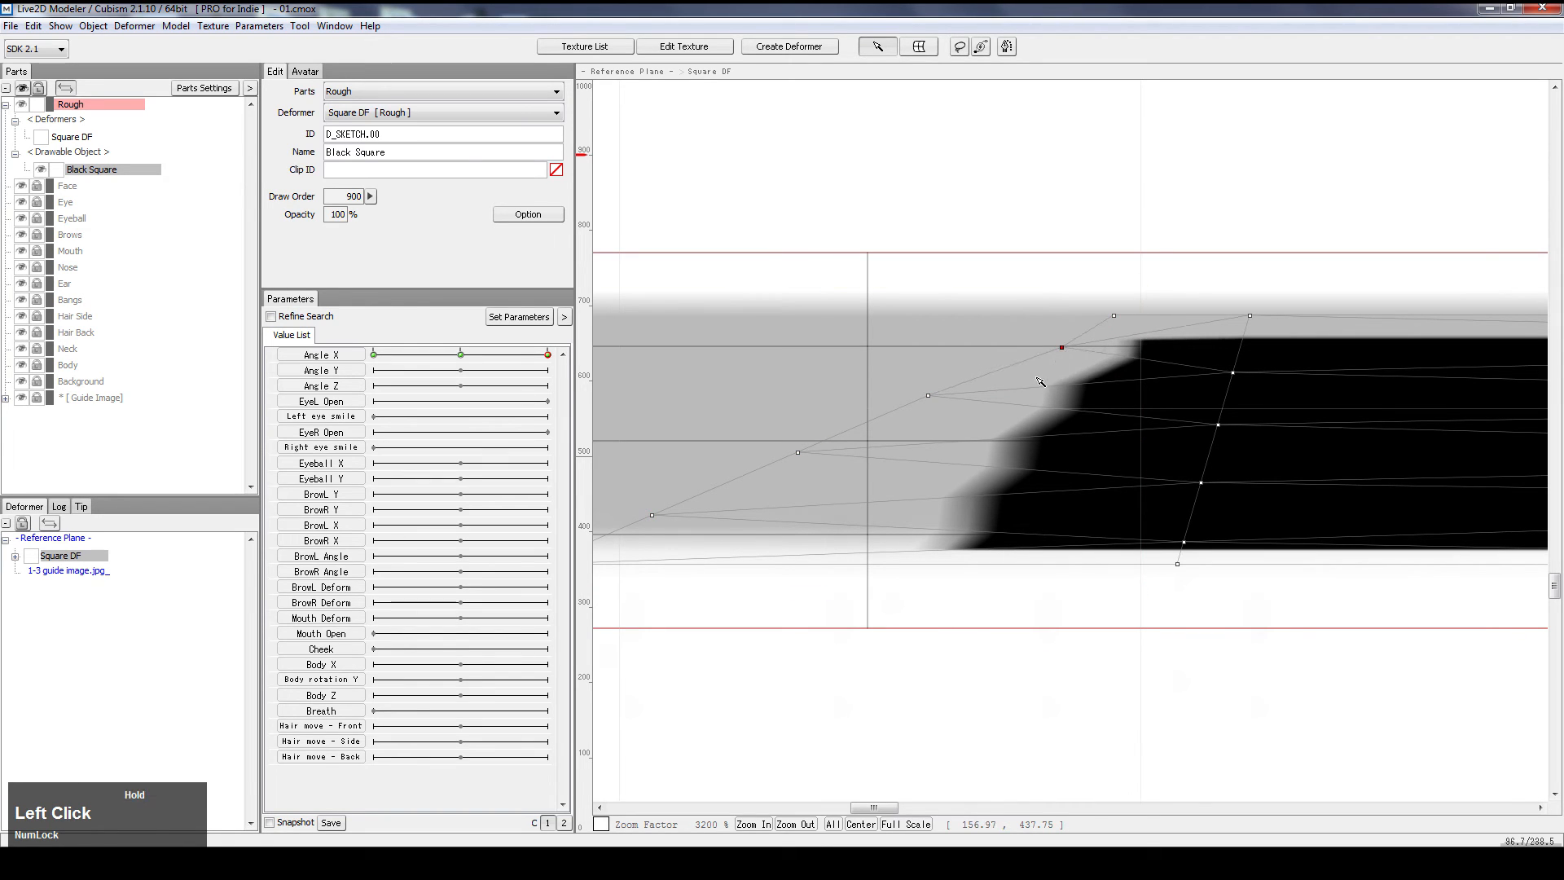
{"action": "key", "text": "ctrl+z"}
{"action": "left_click_drag", "start_coordinate": [929, 397], "coordinate": [1034, 403]}
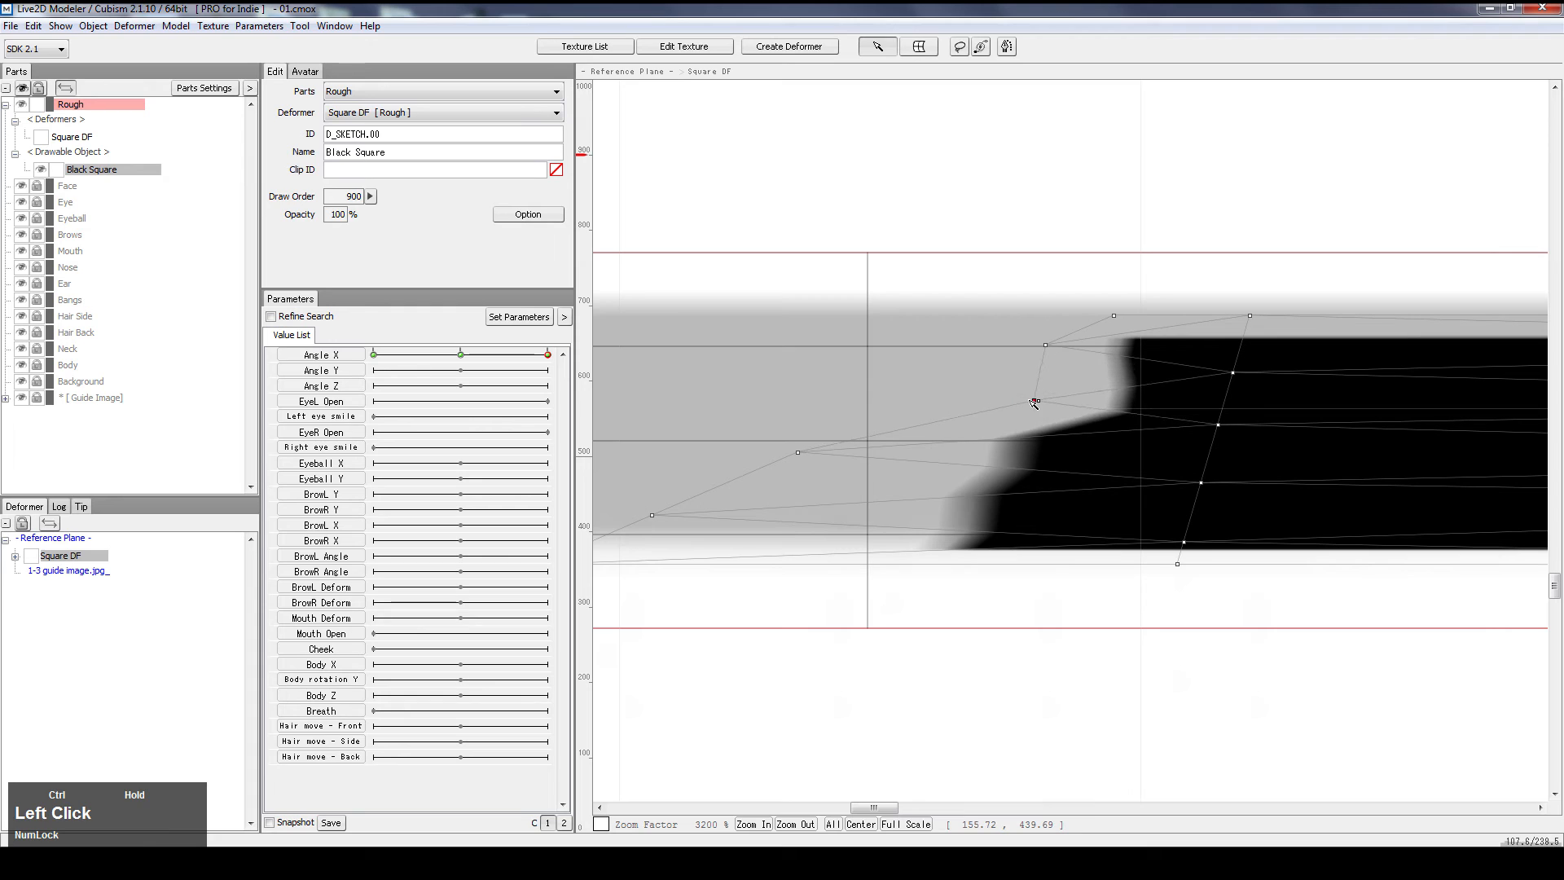
{"action": "key", "text": "ctrl+z"}
Steepen the outer left column by moving its third, fourth, fifth and bottom vertices inward
{"action": "left_click_drag", "start_coordinate": [941, 394], "coordinate": [1018, 395]}
{"action": "left_click_drag", "start_coordinate": [805, 453], "coordinate": [975, 452]}
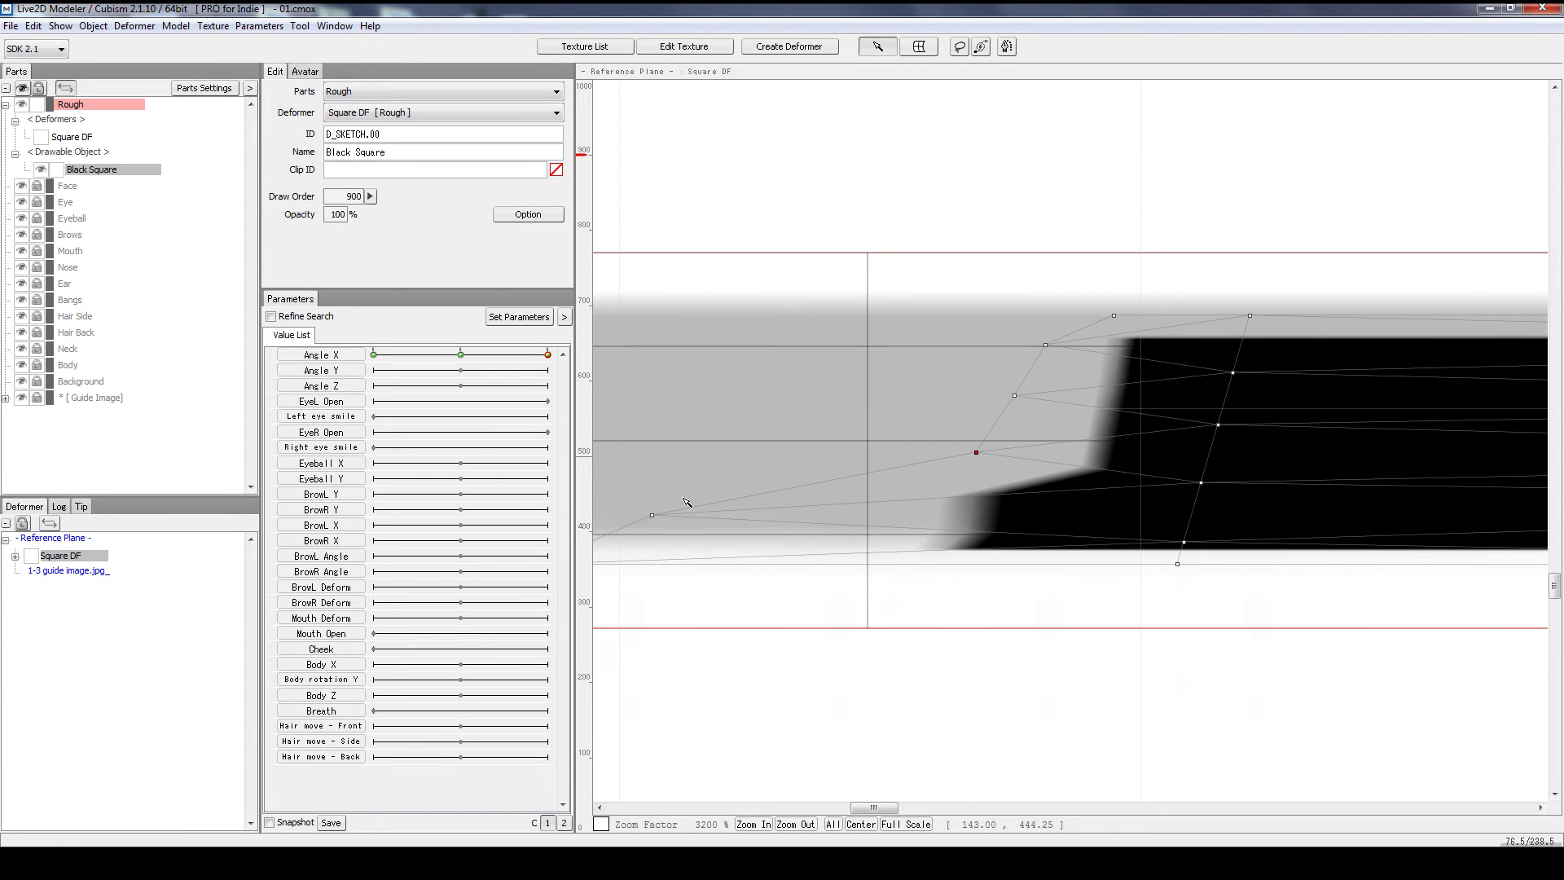
{"action": "key", "text": "ctrl"}
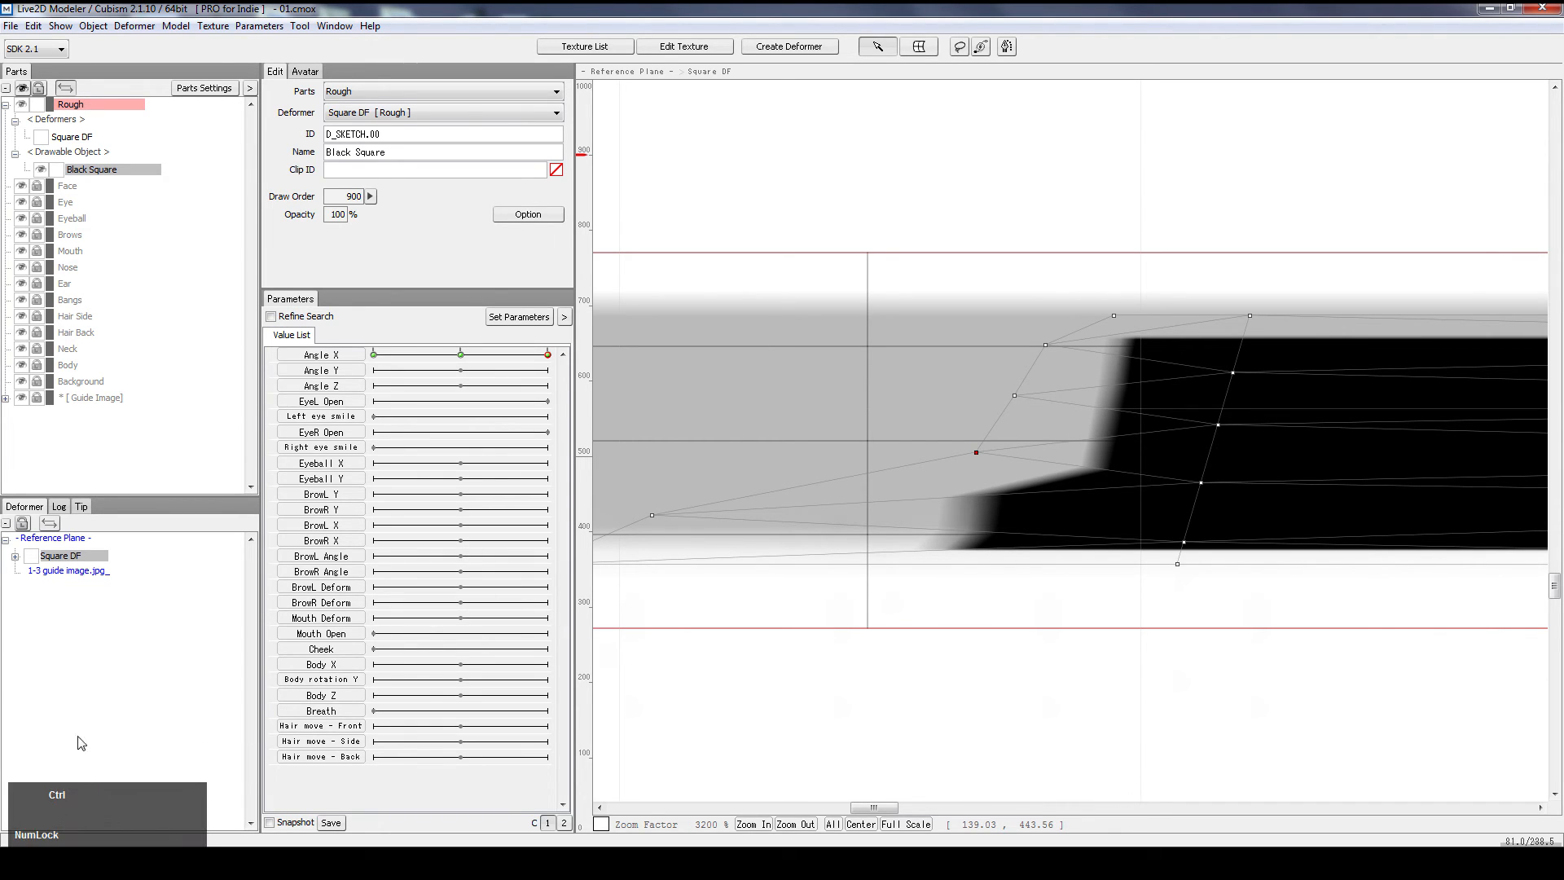
{"action": "left_click_drag", "start_coordinate": [651, 517], "coordinate": [934, 542]}
{"action": "left_click_drag", "start_coordinate": [839, 472], "coordinate": [964, 458]}
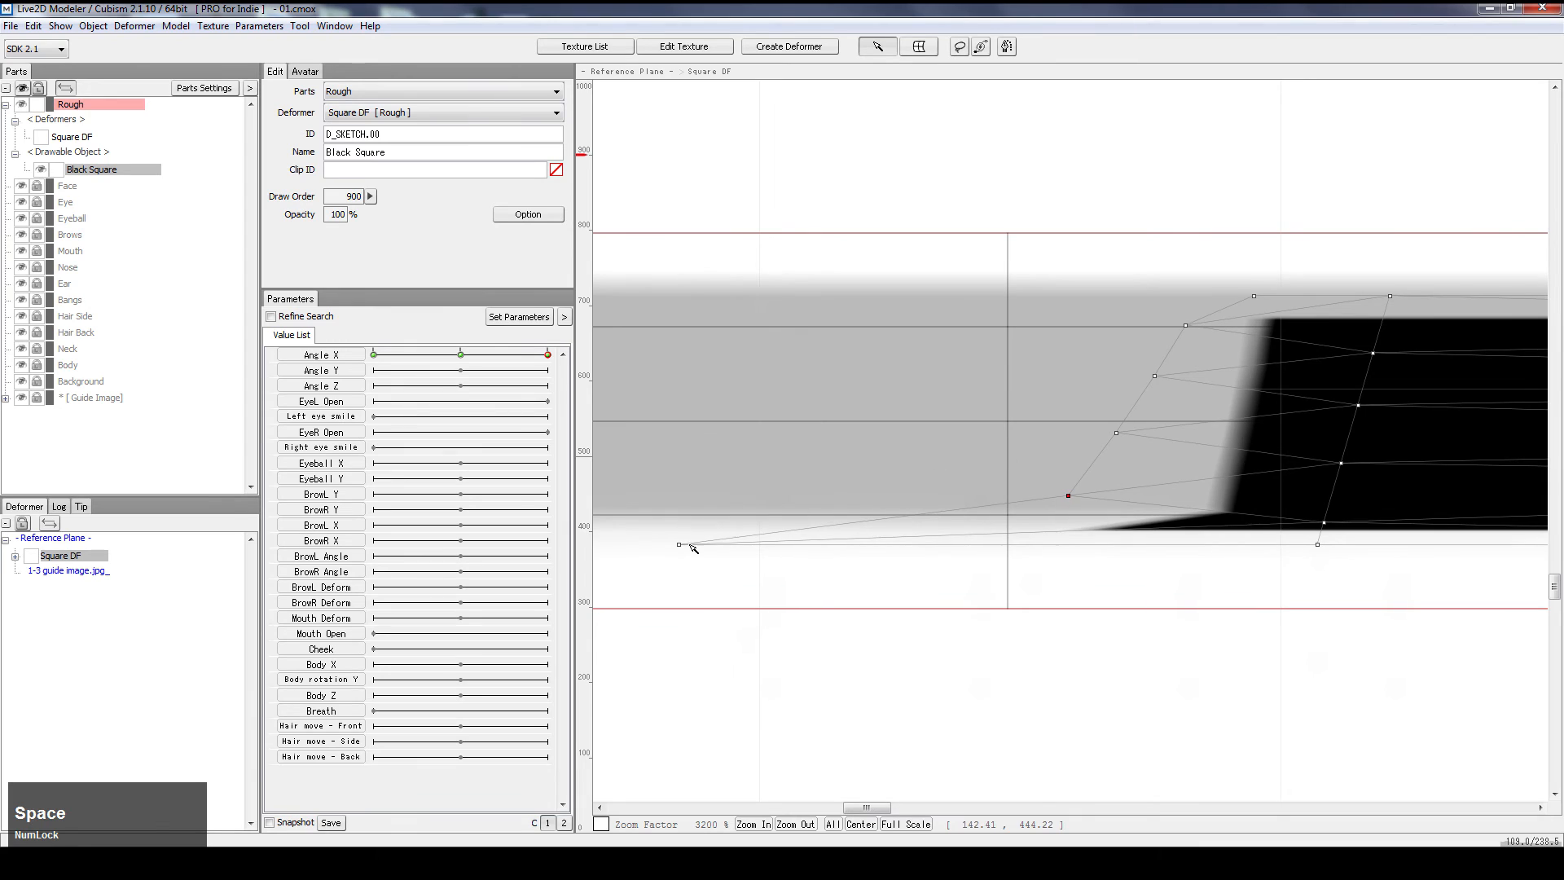
{"action": "left_click_drag", "start_coordinate": [687, 542], "coordinate": [1095, 499]}
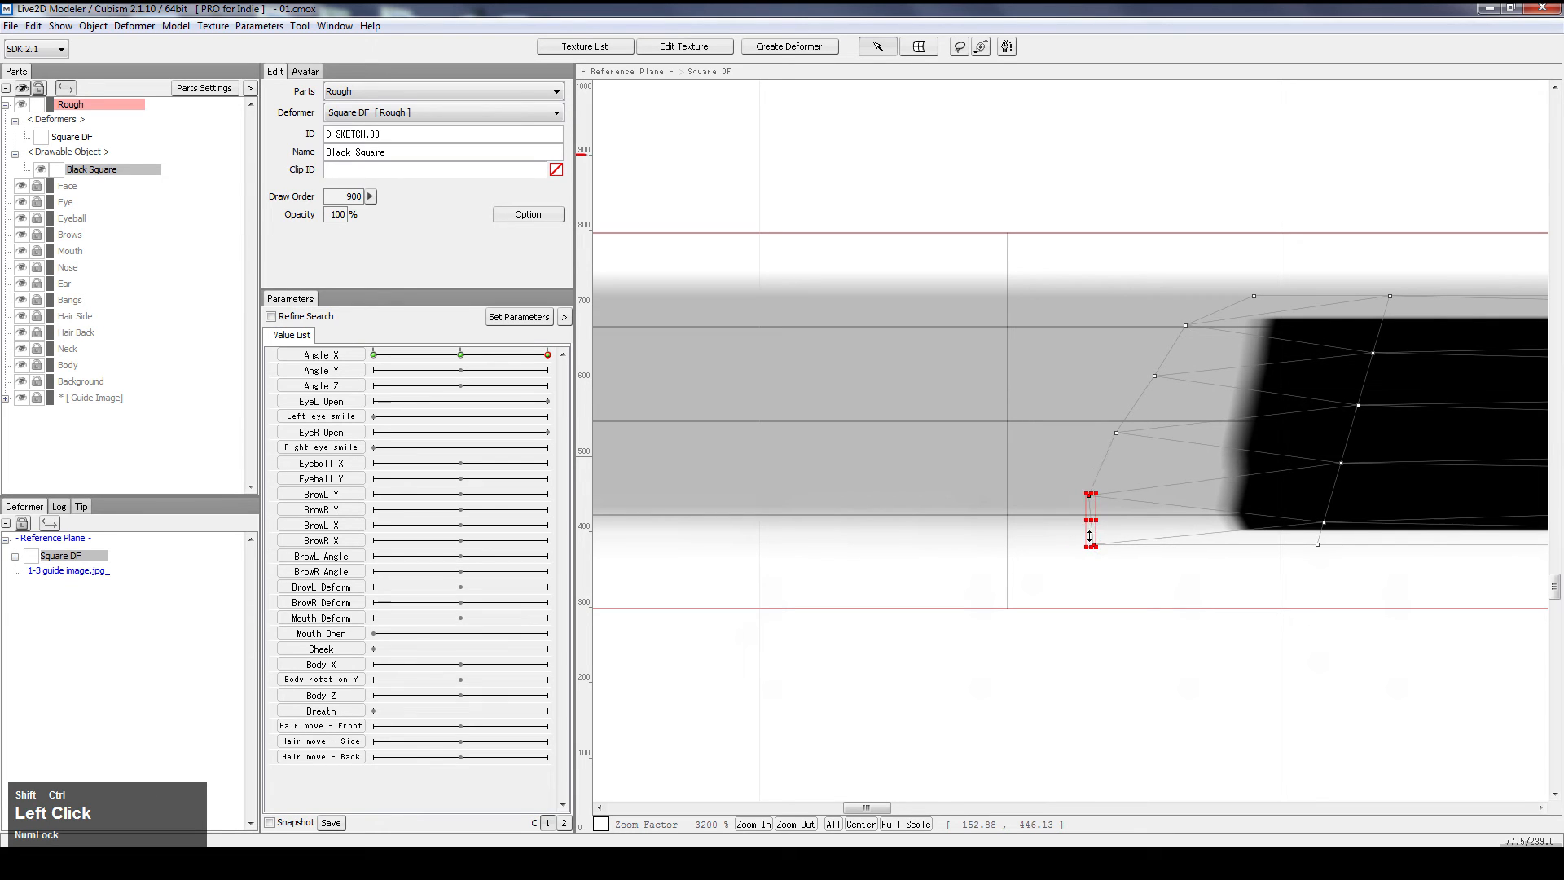
Reselect the Black Square and move the outer left column's two lowest vertices further inward, close to the second column
{"action": "left_click", "coordinate": [1101, 517]}
{"action": "left_click", "coordinate": [1097, 496]}
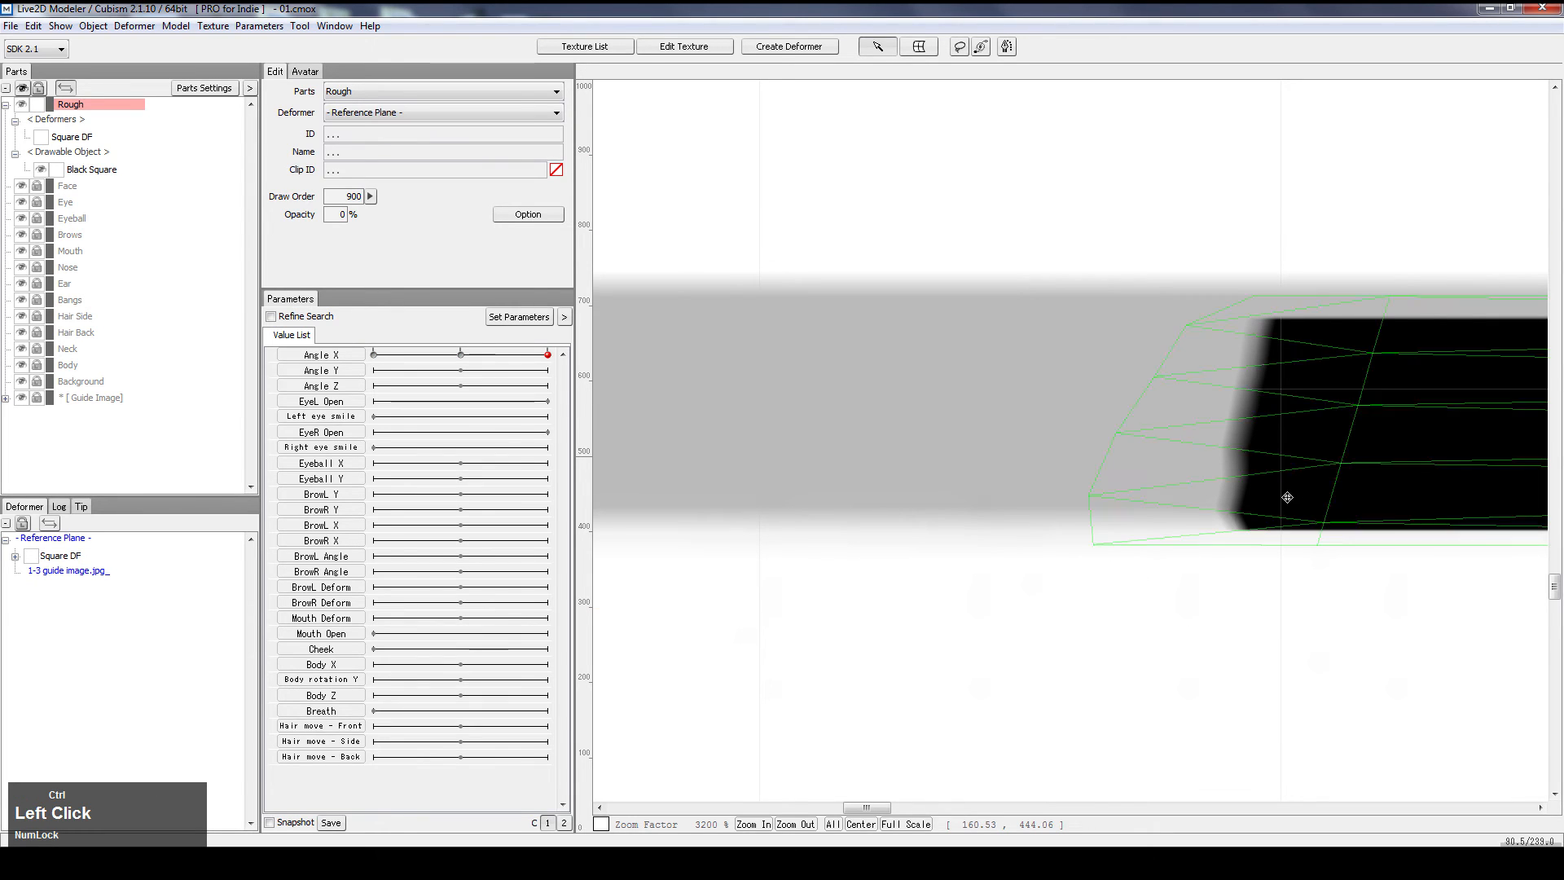
{"action": "left_click", "coordinate": [1284, 495]}
{"action": "left_click_drag", "start_coordinate": [1096, 496], "coordinate": [1161, 496]}
{"action": "left_click_drag", "start_coordinate": [1098, 545], "coordinate": [1201, 549]}
{"action": "left_click_drag", "start_coordinate": [1156, 496], "coordinate": [1261, 497]}
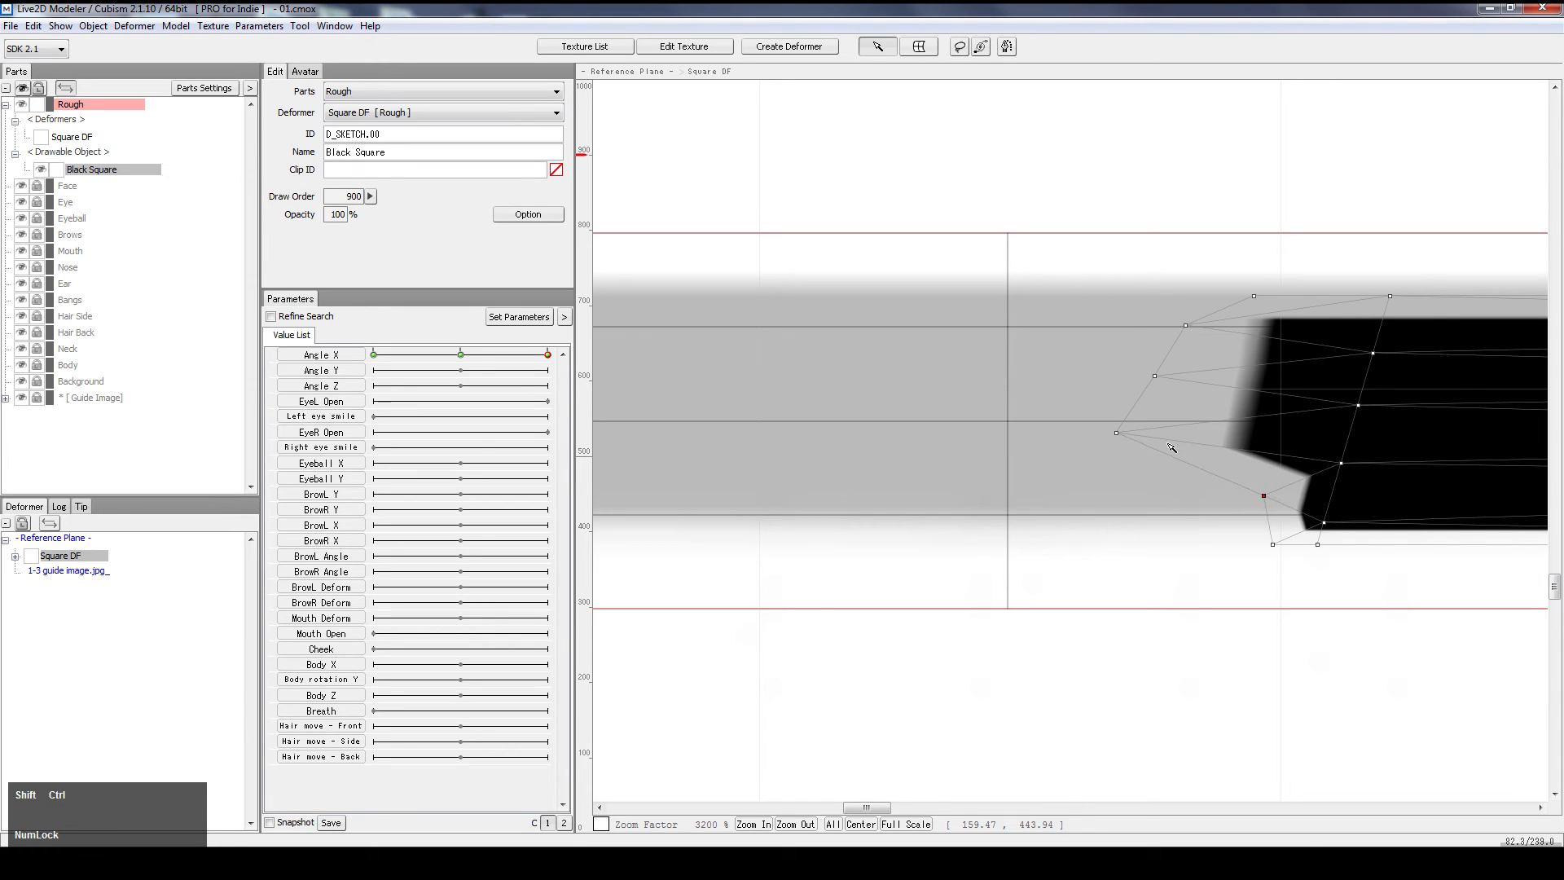
Move the outer left column's third and fourth vertices inward and shift the second column's third and fourth vertices outward into a vertical line
{"action": "left_click_drag", "start_coordinate": [1120, 438], "coordinate": [1276, 494]}
{"action": "key", "text": "ctrl+z"}
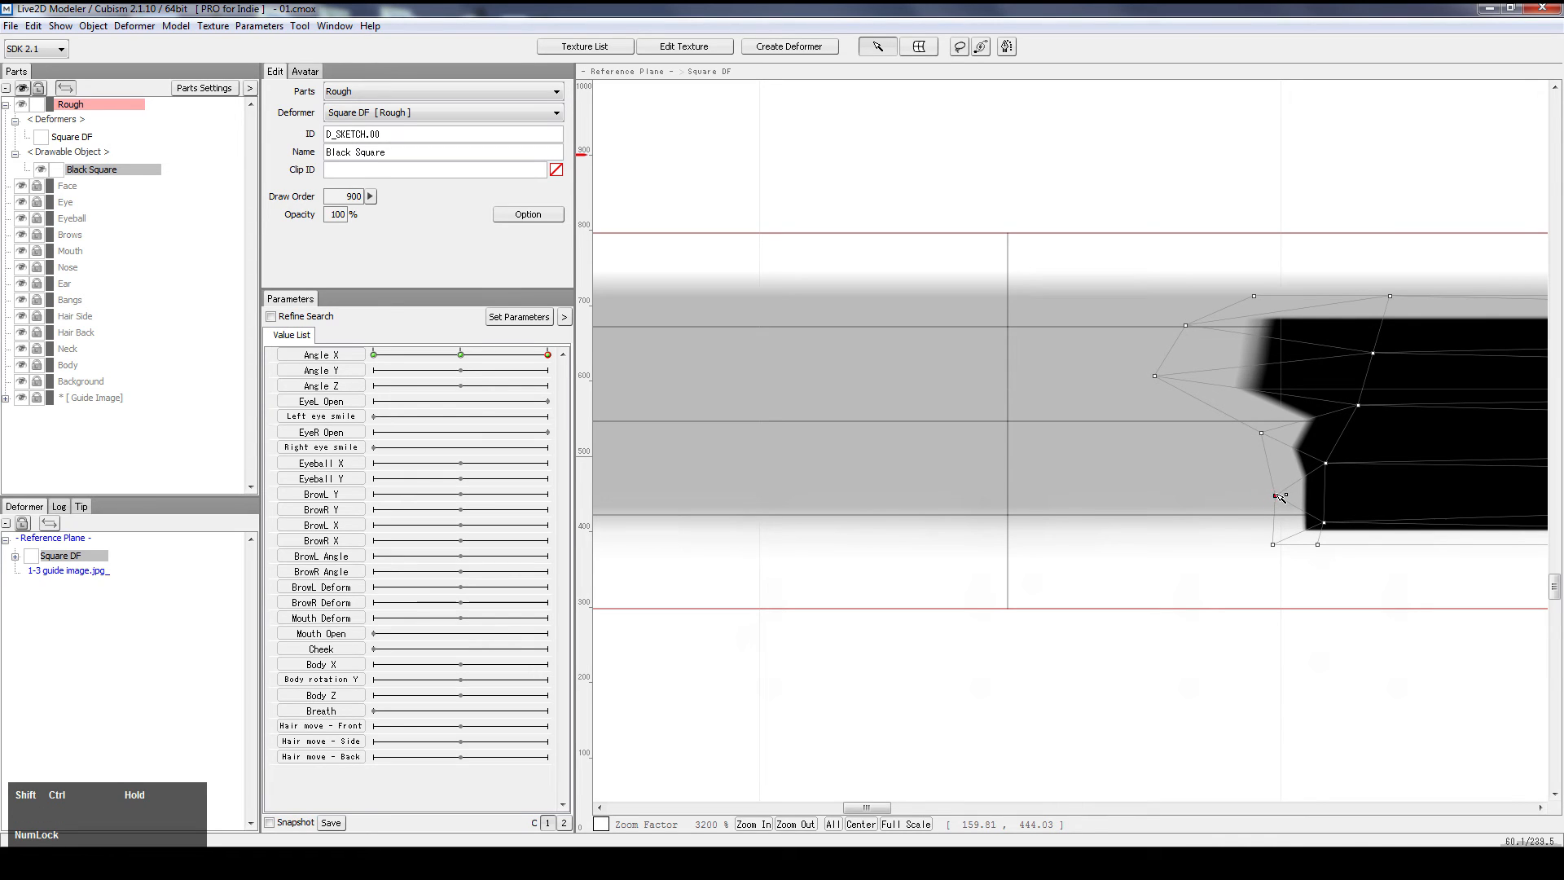
{"action": "left_click_drag", "start_coordinate": [1267, 437], "coordinate": [1332, 409]}
{"action": "left_click_drag", "start_coordinate": [1161, 377], "coordinate": [1287, 383]}
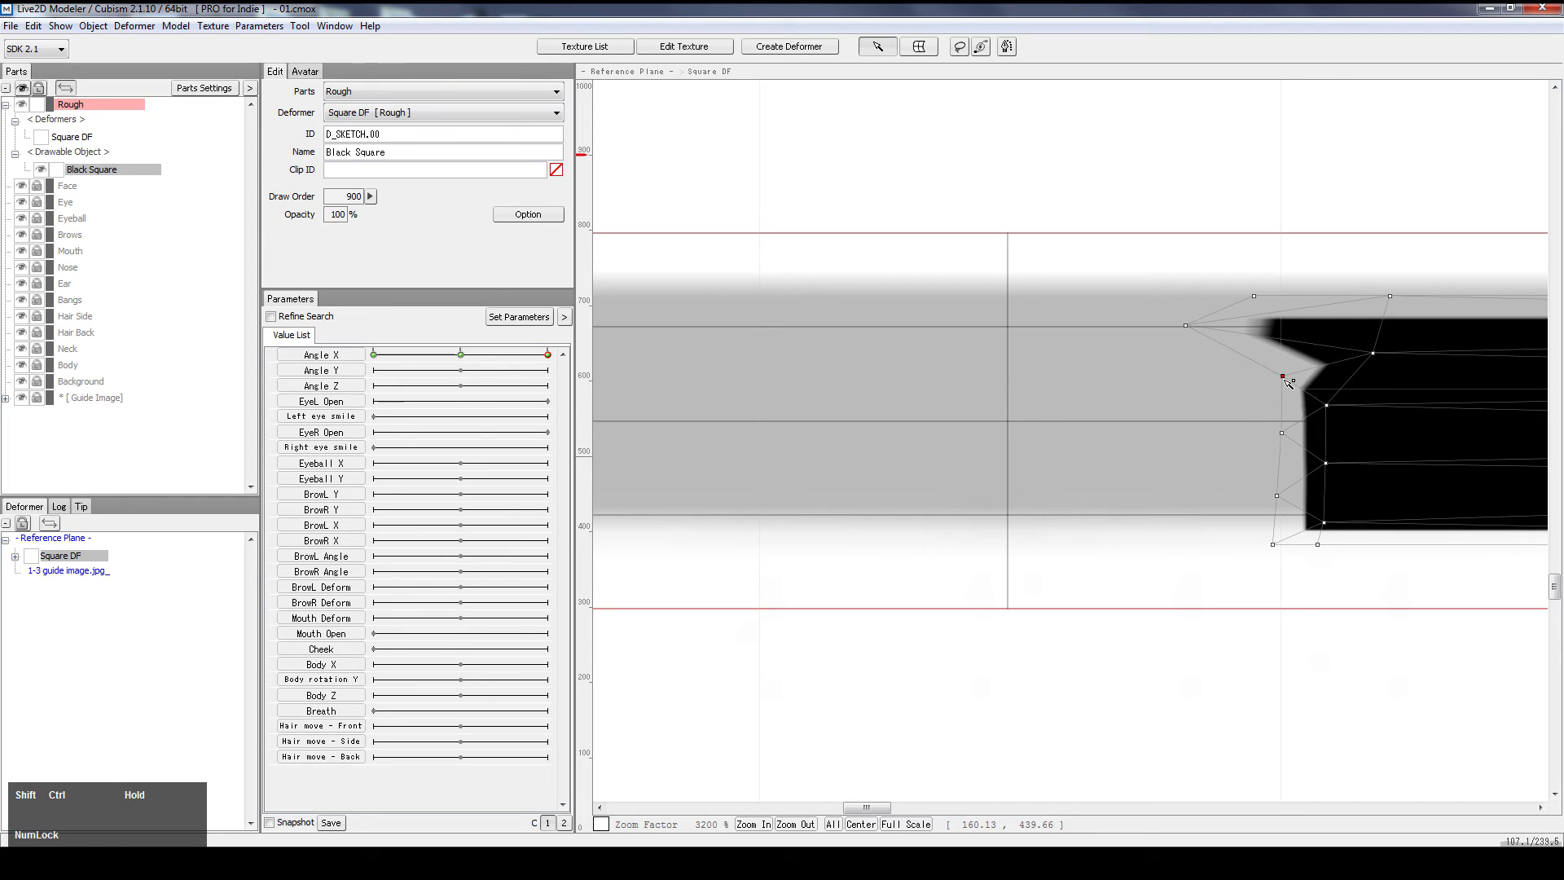
Straighten the second column by aligning its vertices vertically, and move the outer column's second vertex inward
{"action": "left_click_drag", "start_coordinate": [1347, 356], "coordinate": [1333, 360]}
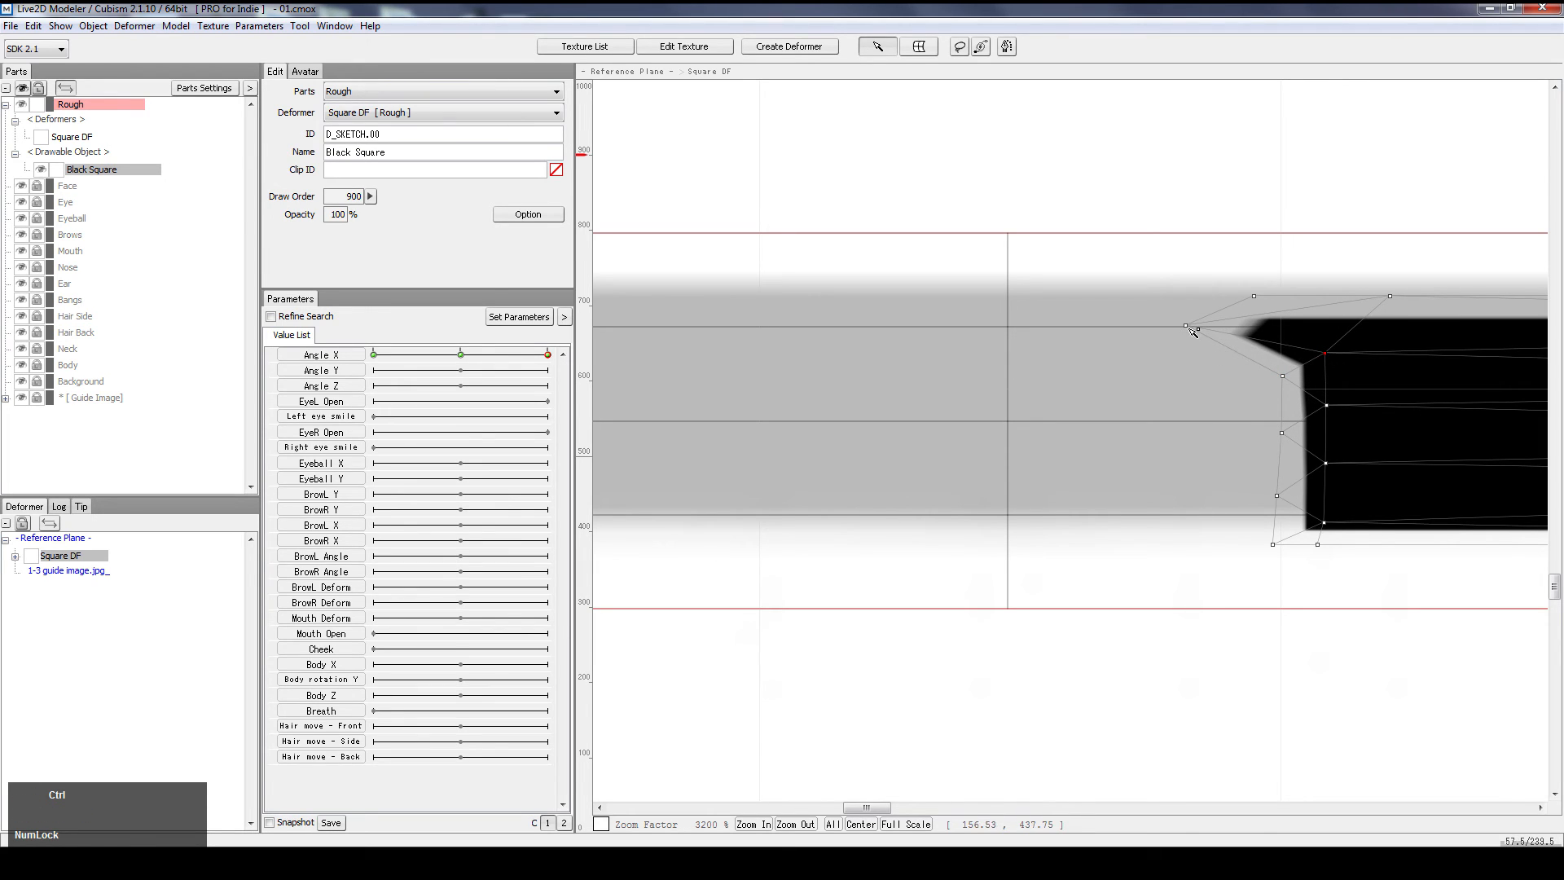
{"action": "left_click_drag", "start_coordinate": [1190, 327], "coordinate": [1290, 331]}
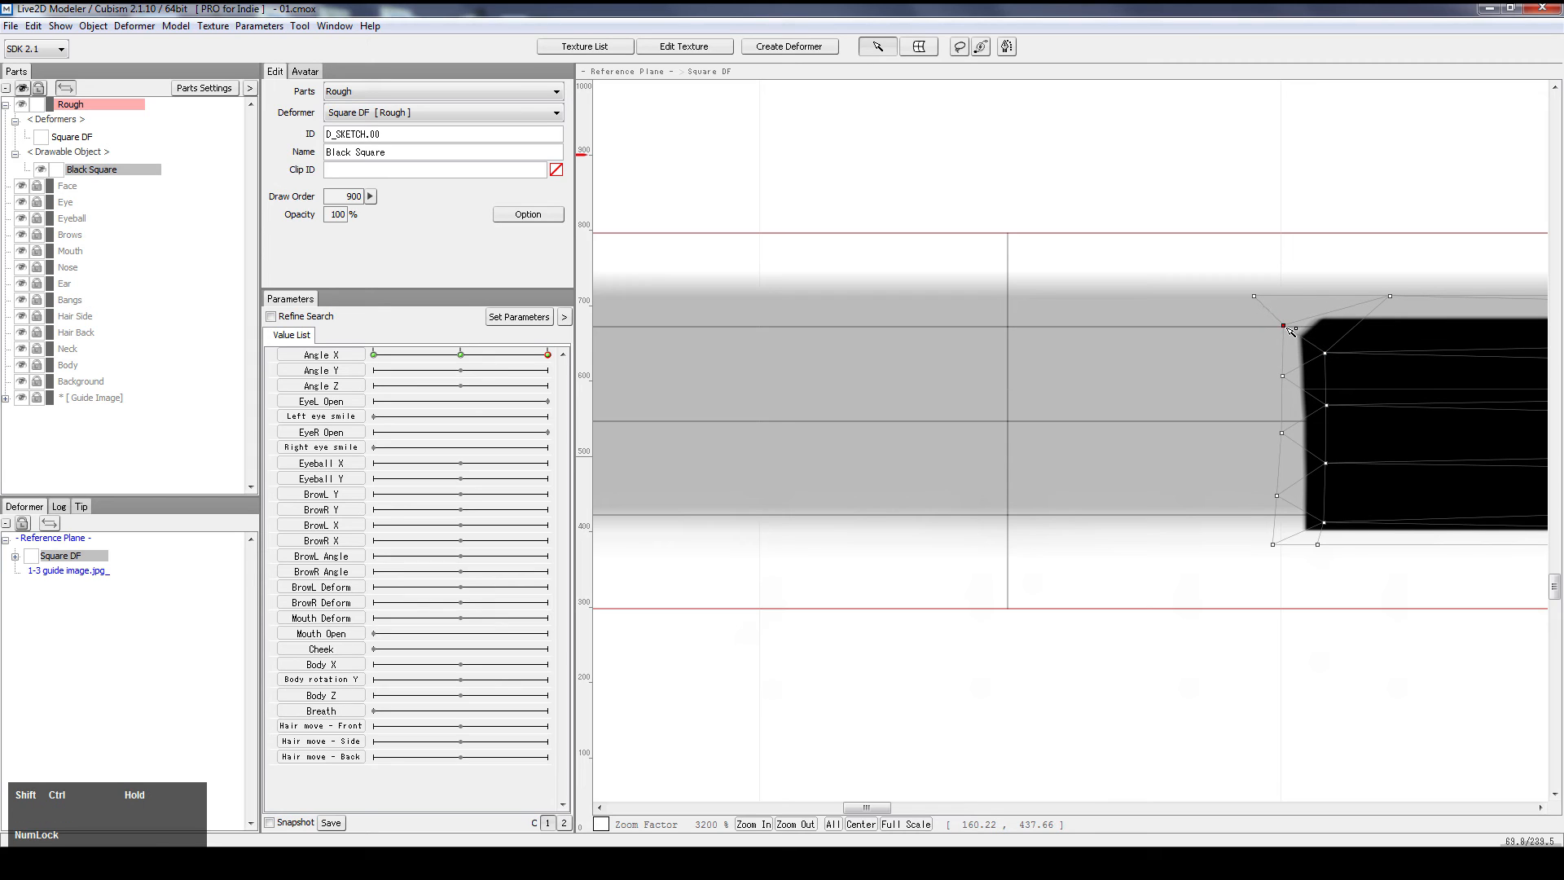
{"action": "left_click_drag", "start_coordinate": [1393, 295], "coordinate": [1328, 300]}
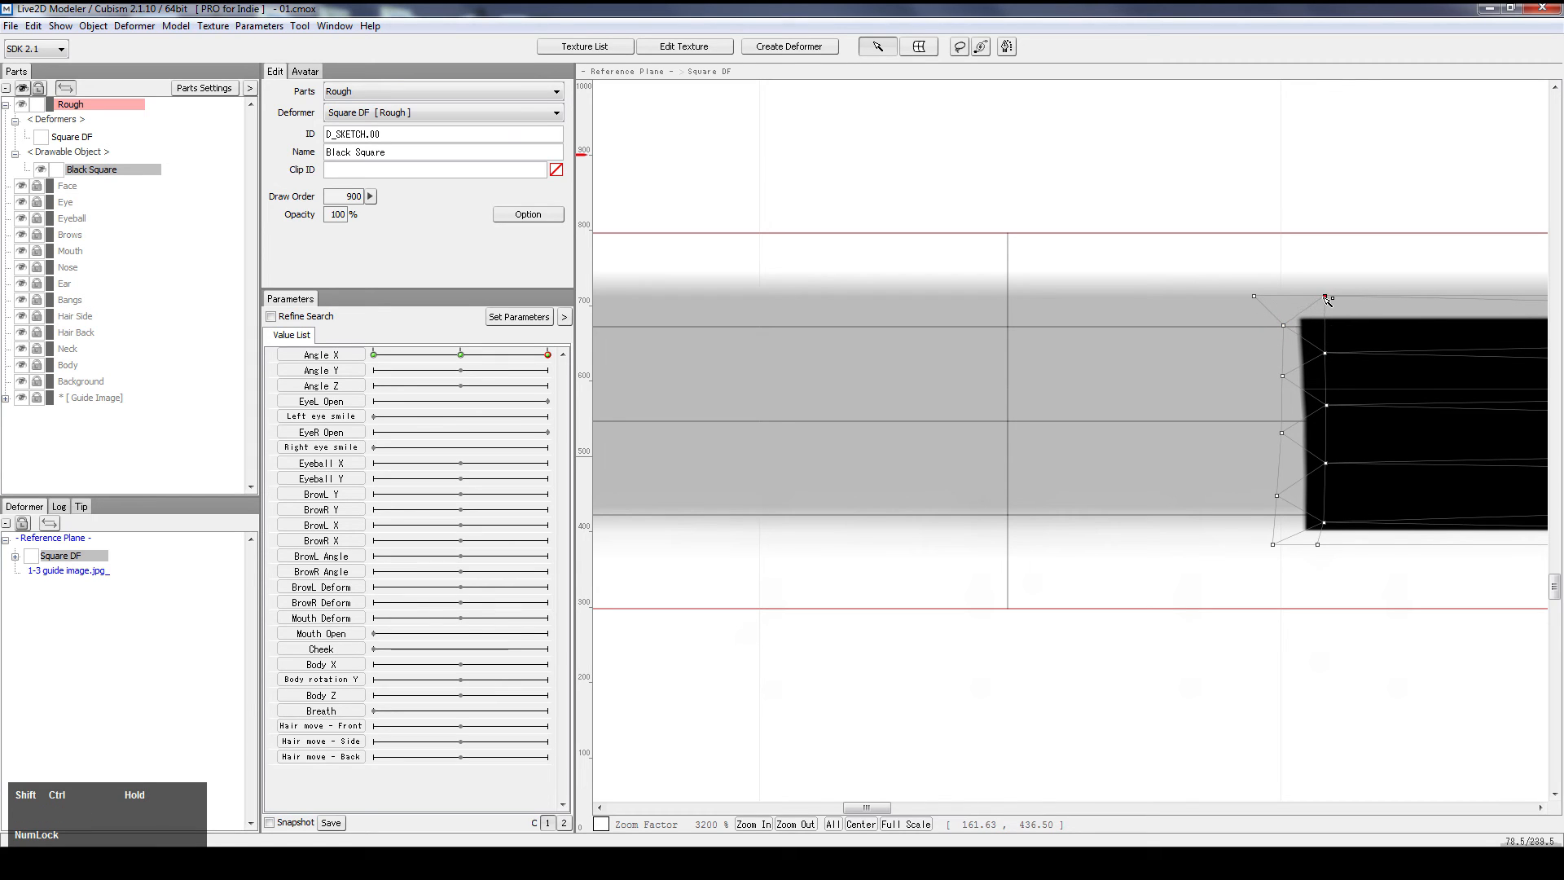
{"action": "left_click", "coordinate": [1326, 406]}
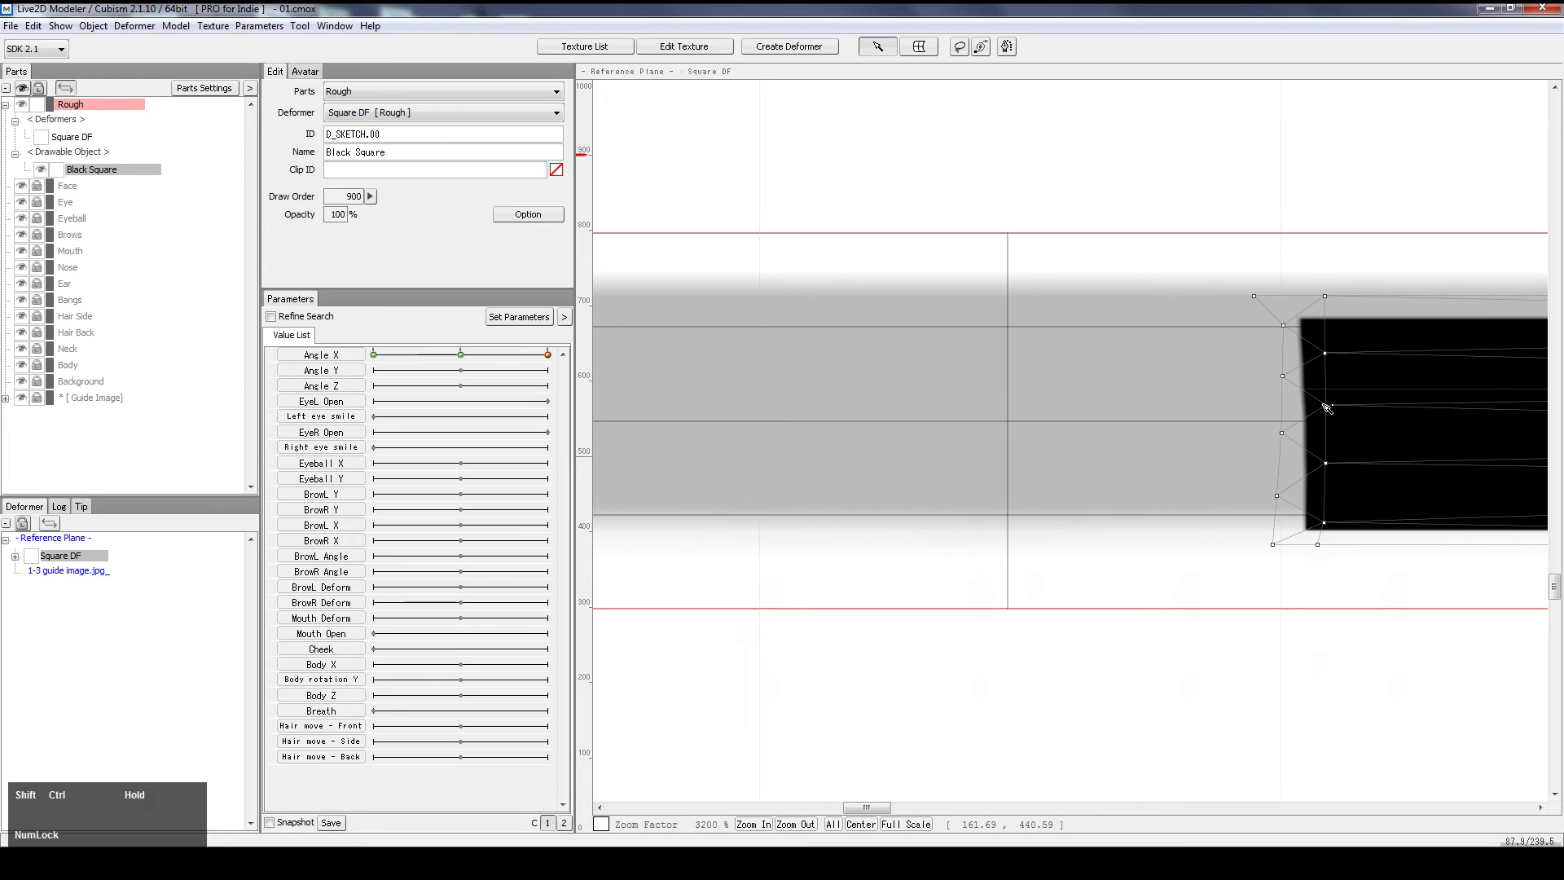
{"action": "left_click", "coordinate": [1328, 467]}
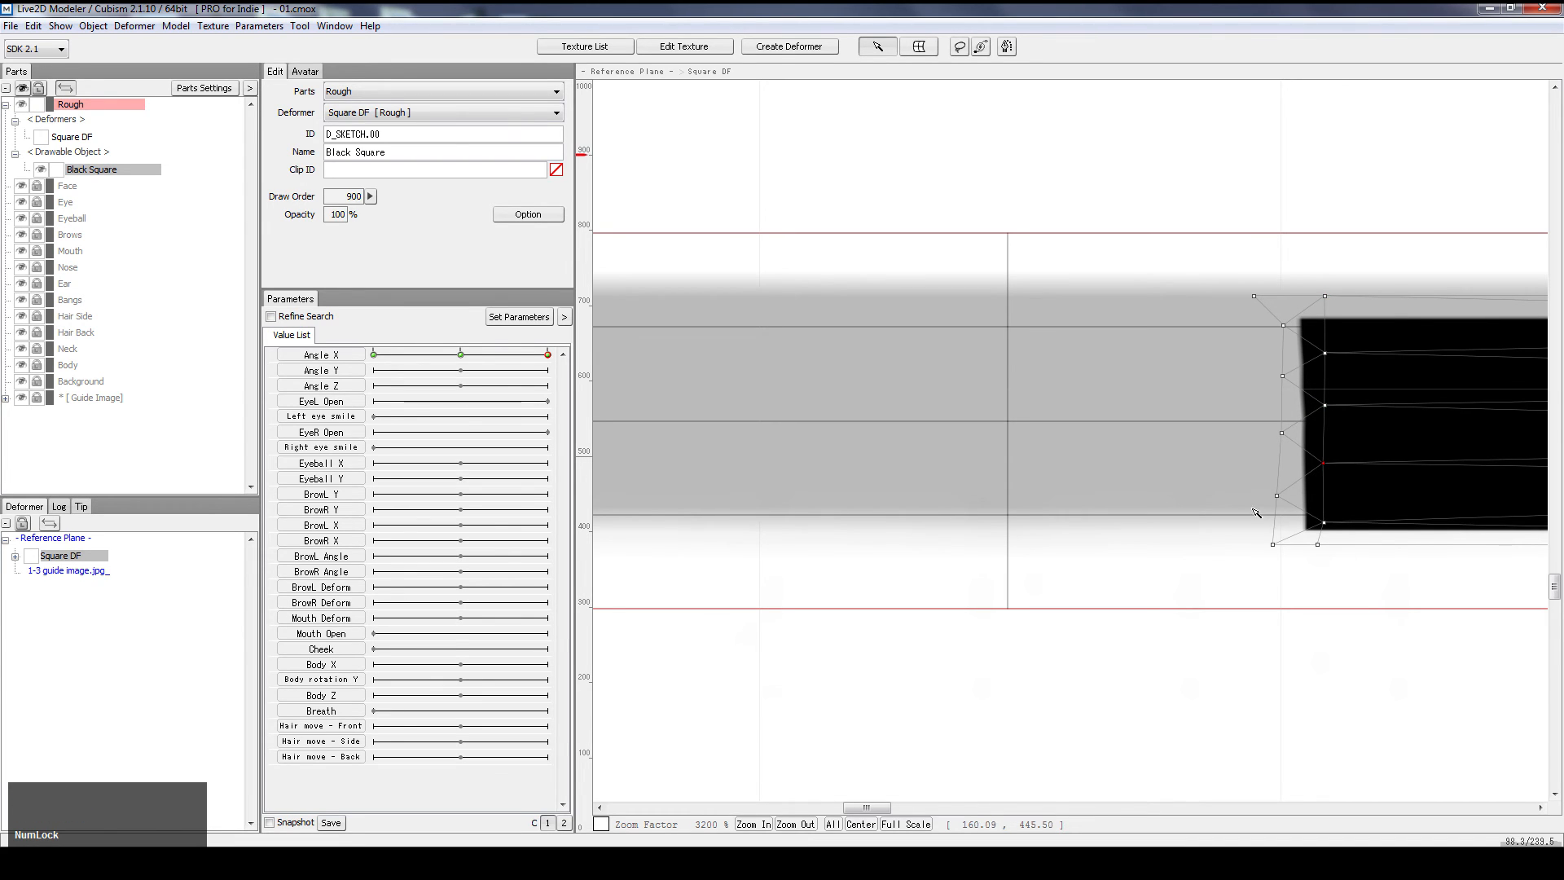
Select the Black Square's two leftmost vertex columns and move them outward until the black bar covers the grey guide's left end
{"action": "scroll", "coordinate": [1250, 506], "scroll_direction": "down", "scroll_amount": 4}
{"action": "left_click", "coordinate": [1239, 410]}
{"action": "left_click_drag", "start_coordinate": [1239, 410], "coordinate": [1292, 550]}
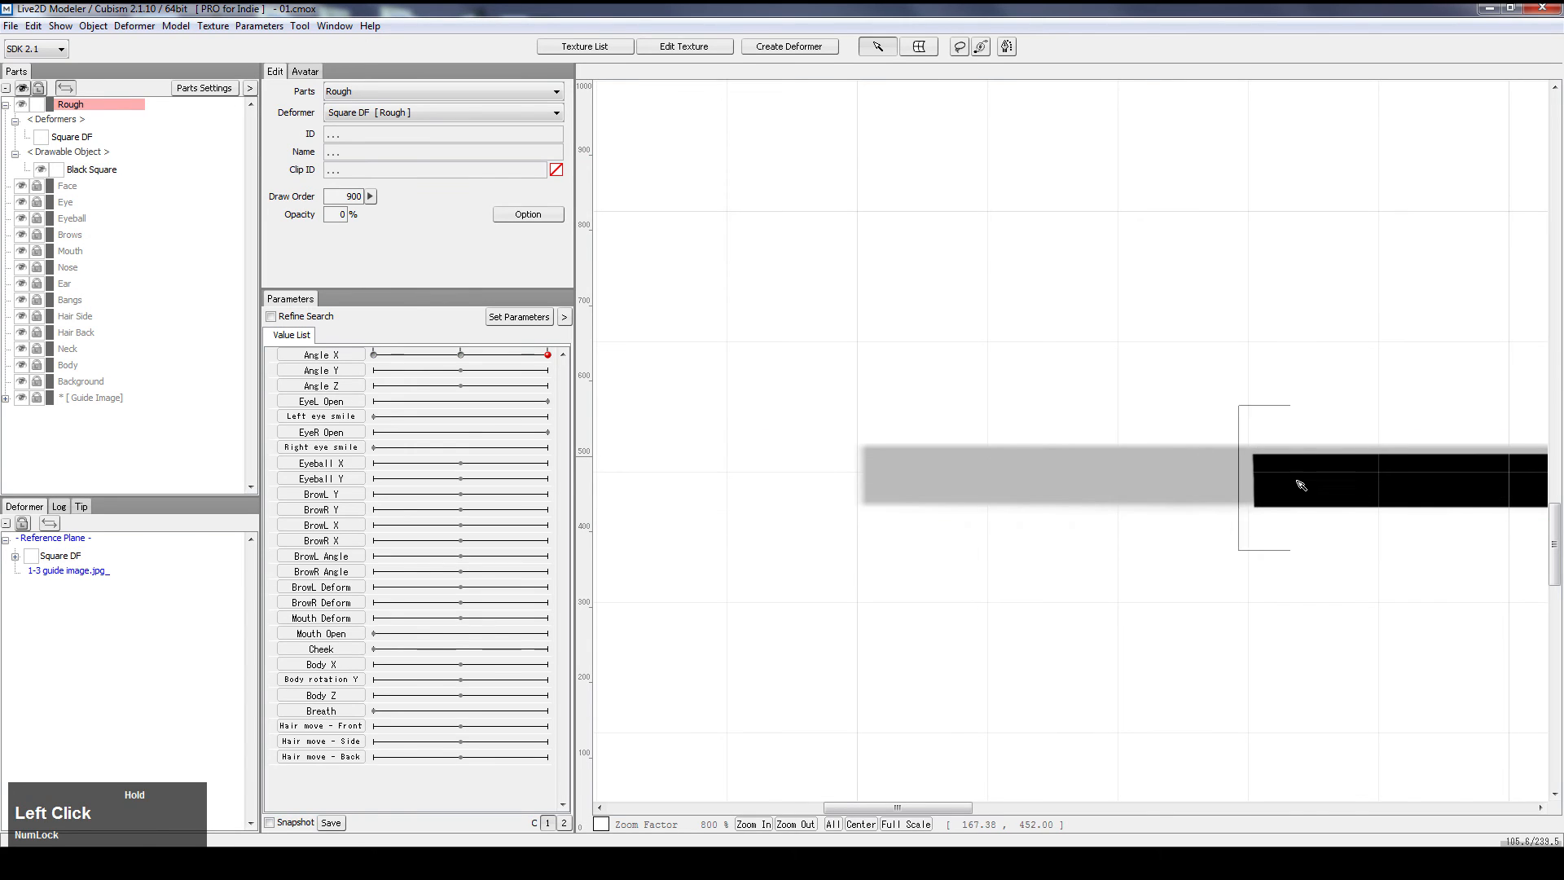
{"action": "left_click", "coordinate": [1180, 321]}
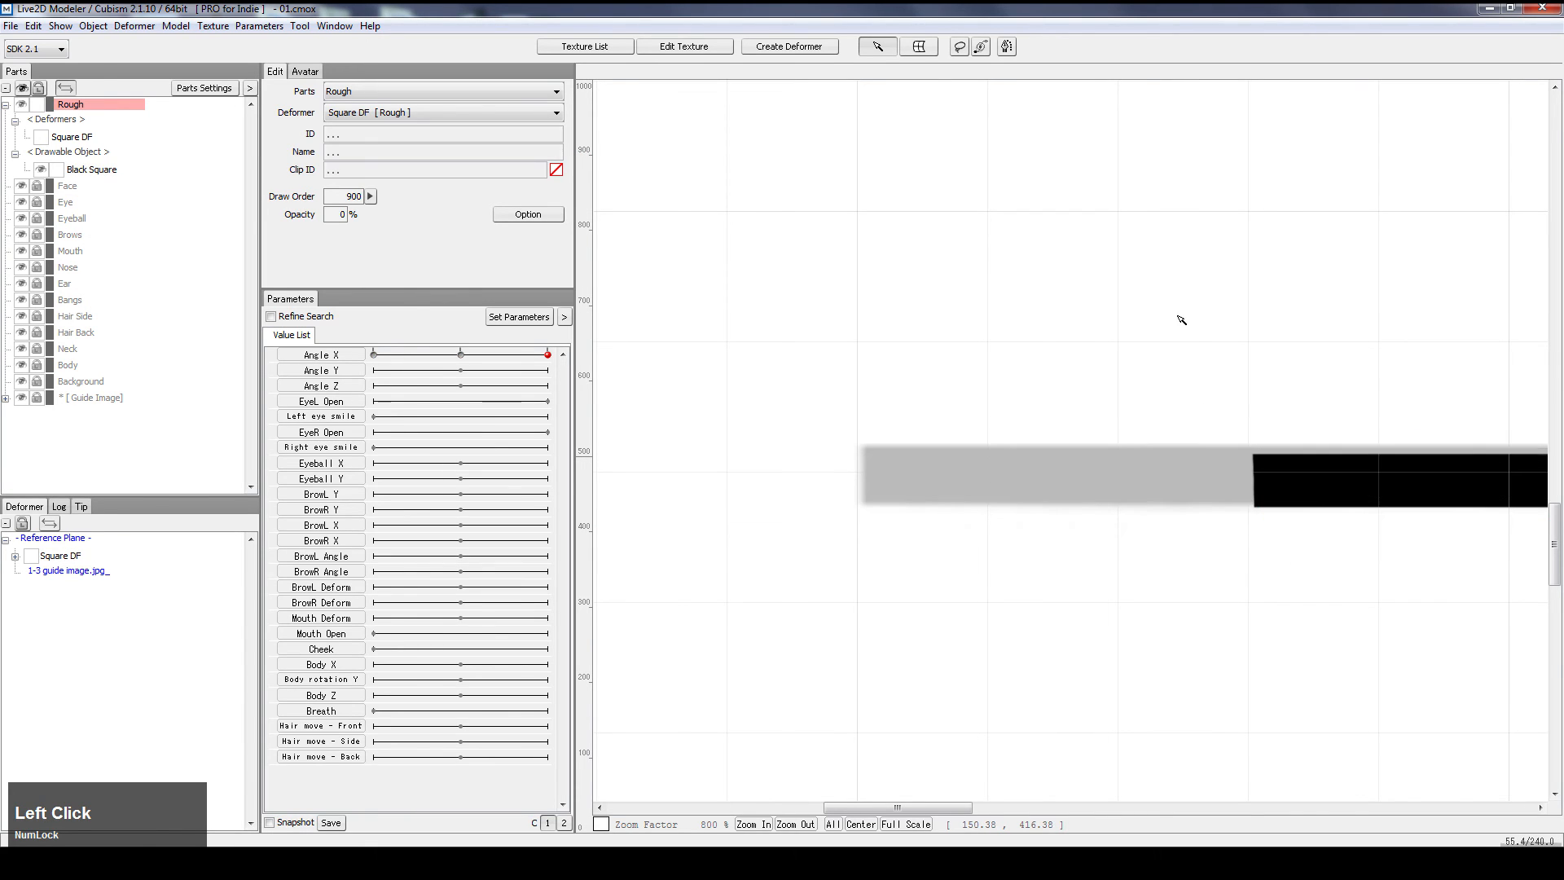
{"action": "left_click_drag", "start_coordinate": [1100, 277], "coordinate": [1300, 584]}
{"action": "left_click_drag", "start_coordinate": [1160, 312], "coordinate": [1291, 628]}
{"action": "left_click", "coordinate": [1166, 415]}
{"action": "left_click_drag", "start_coordinate": [1056, 273], "coordinate": [1294, 601]}
{"action": "left_click_drag", "start_coordinate": [1056, 273], "coordinate": [1299, 628]}
{"action": "left_click", "coordinate": [1097, 371]}
{"action": "left_click_drag", "start_coordinate": [1152, 372], "coordinate": [1261, 503]}
{"action": "left_click", "coordinate": [1282, 593]}
{"action": "left_click_drag", "start_coordinate": [1282, 593], "coordinate": [1232, 438]}
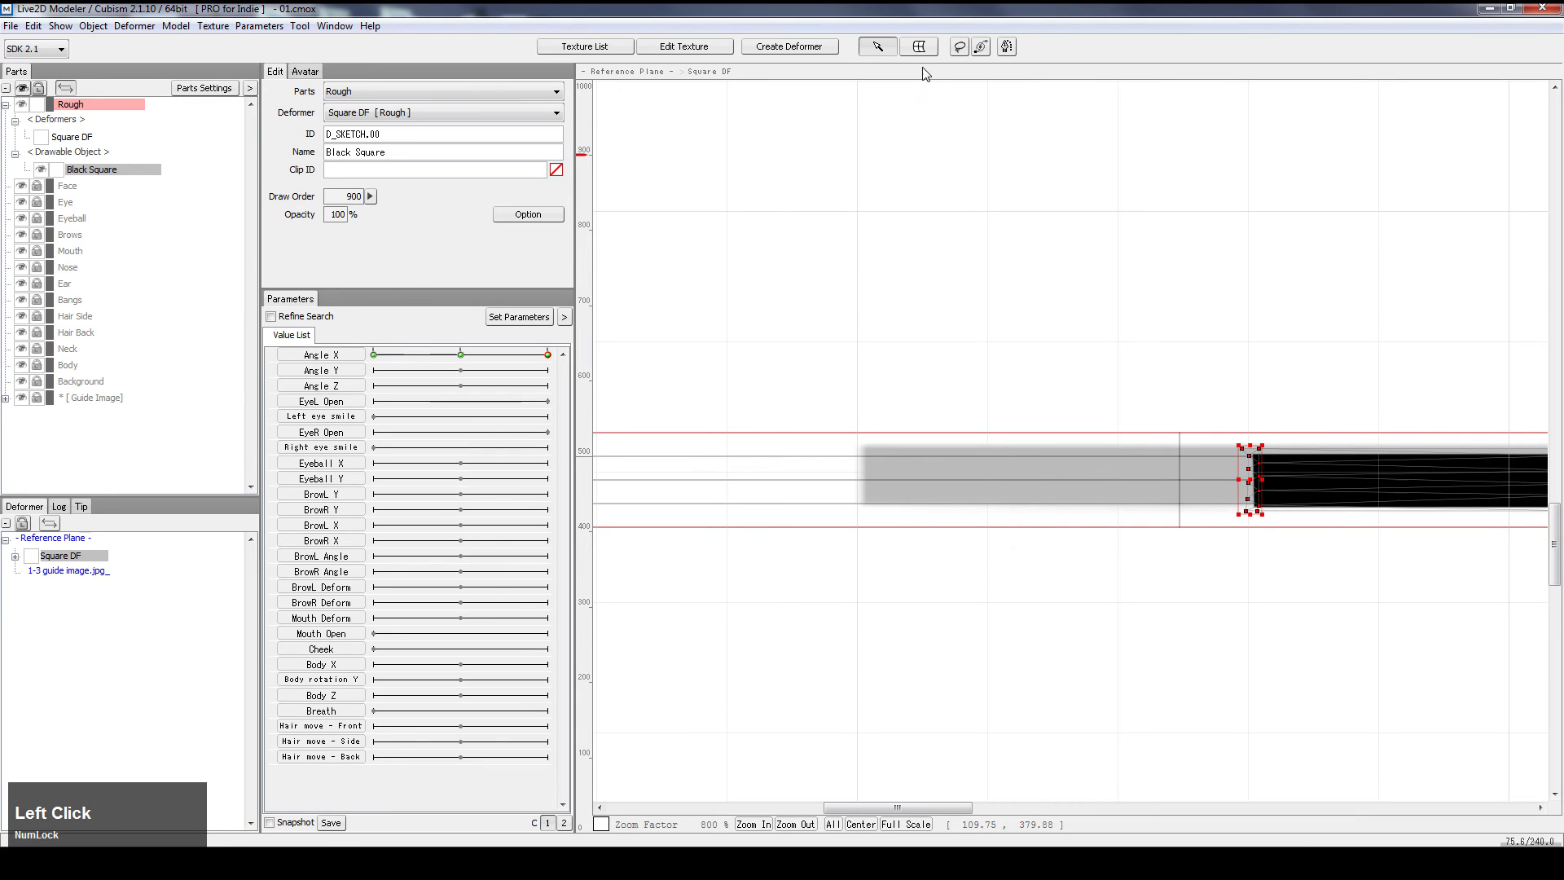
{"action": "left_click", "coordinate": [960, 47]}
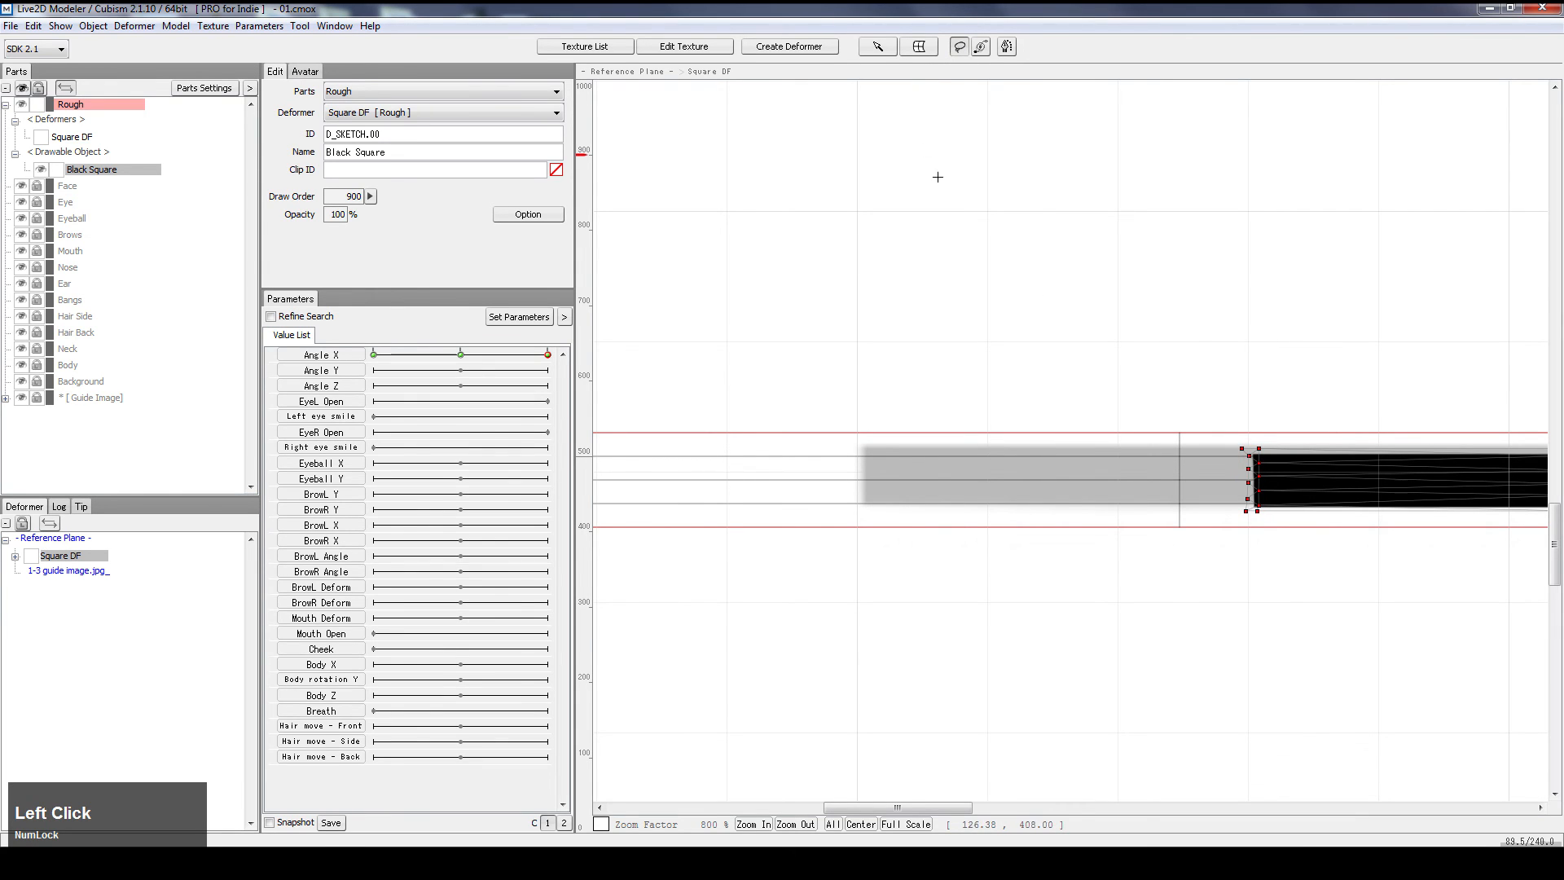
{"action": "left_click", "coordinate": [878, 47]}
{"action": "mouse_move", "coordinate": [1094, 304]}
{"action": "left_mouse_down"}
{"action": "mouse_move", "coordinate": [1222, 459]}
{"action": "mouse_move", "coordinate": [1282, 584]}
{"action": "left_mouse_up"}
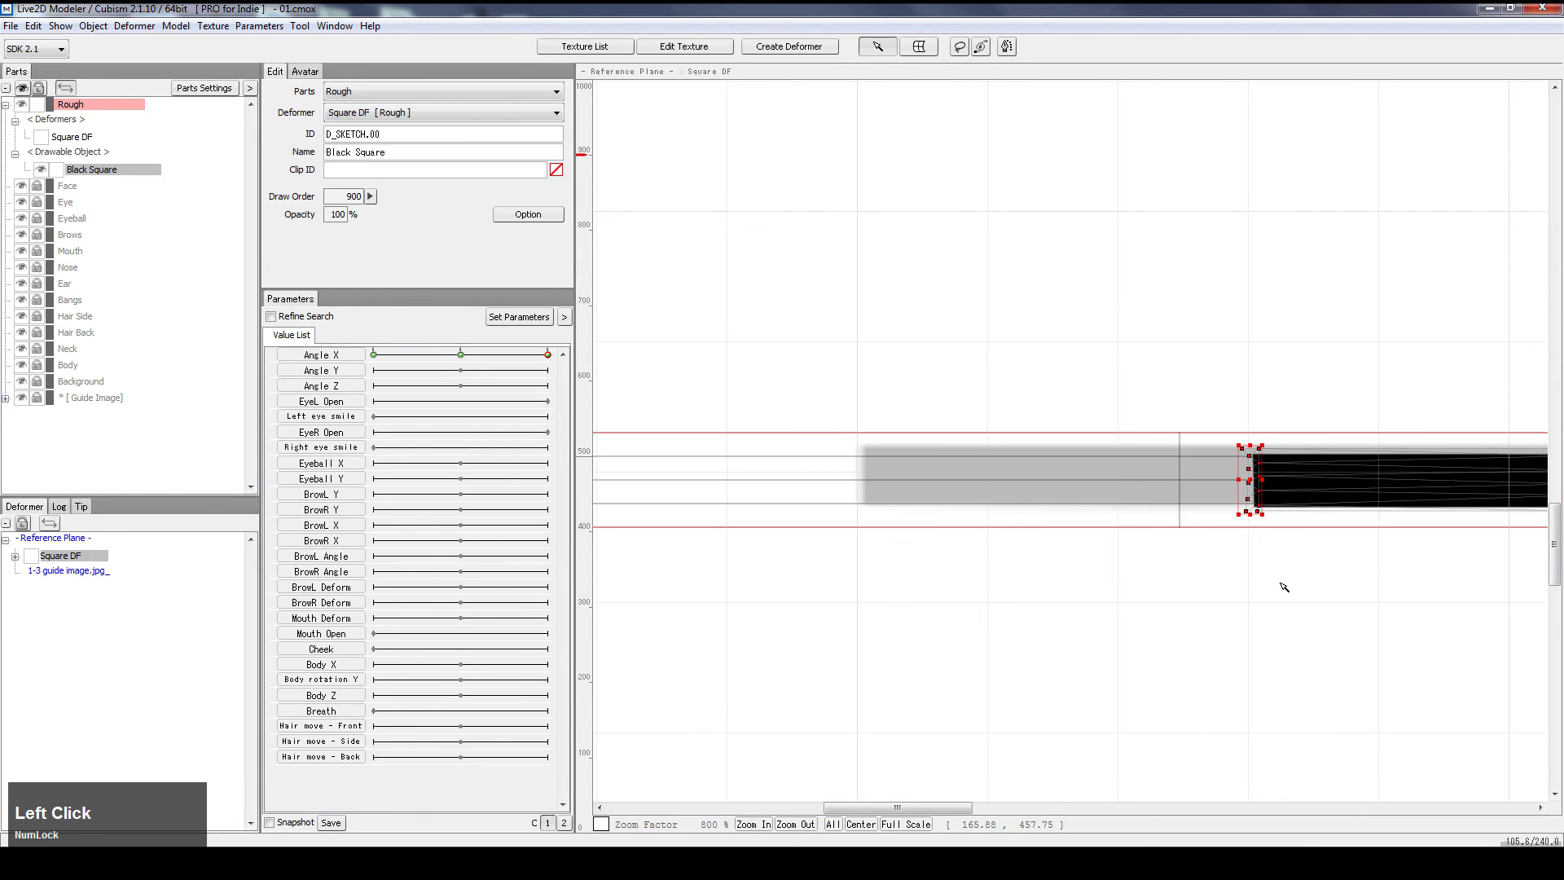
{"action": "scroll", "coordinate": [1284, 587], "scroll_direction": "up", "scroll_amount": 1}
{"action": "scroll", "coordinate": [970, 444], "scroll_direction": "down", "scroll_amount": 1}
{"action": "left_click_drag", "start_coordinate": [988, 443], "coordinate": [1151, 433]}
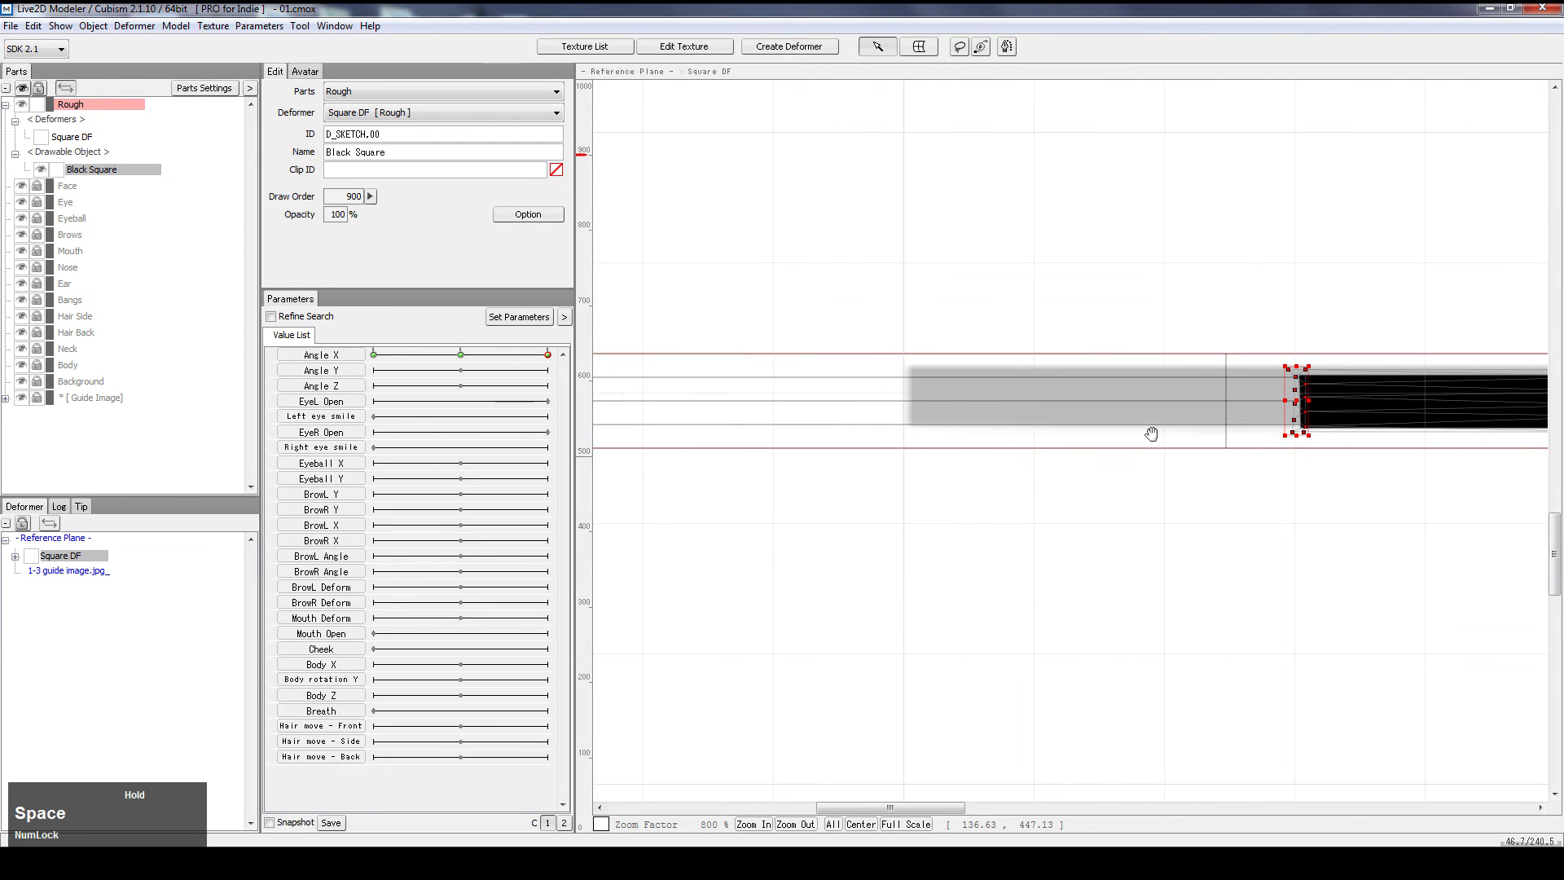
{"action": "left_click_drag", "start_coordinate": [1293, 402], "coordinate": [912, 463]}
{"action": "left_click", "coordinate": [1107, 475]}
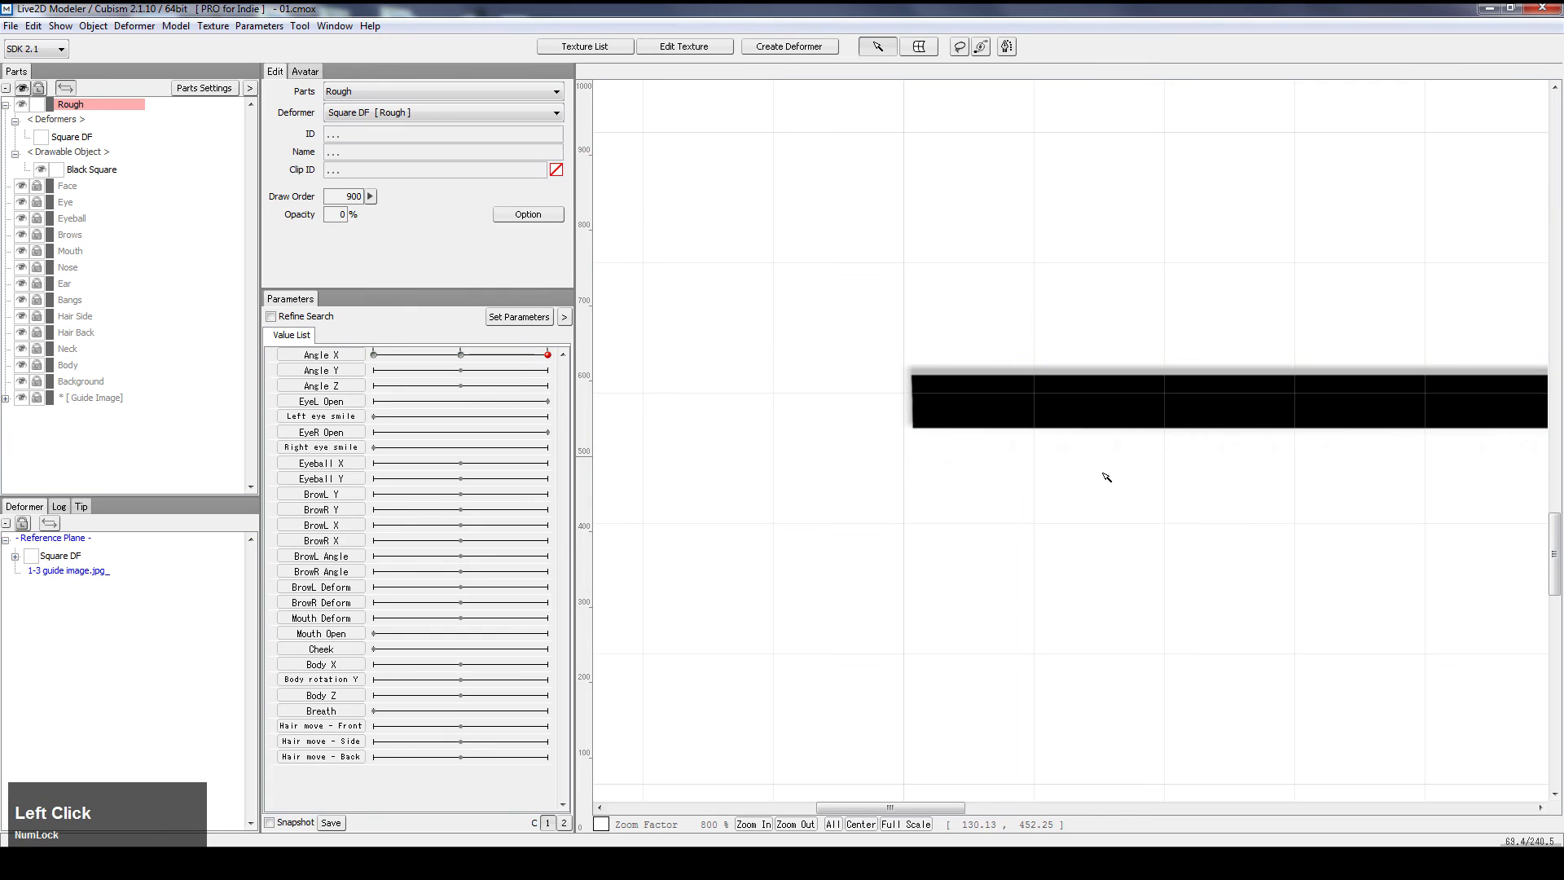
Select the Black Square's rightmost vertex column and move it inward, close to the neighbouring column
{"action": "left_click_drag", "start_coordinate": [1014, 619], "coordinate": [941, 561]}
{"action": "scroll", "coordinate": [1272, 565], "scroll_direction": "down", "scroll_amount": 5}
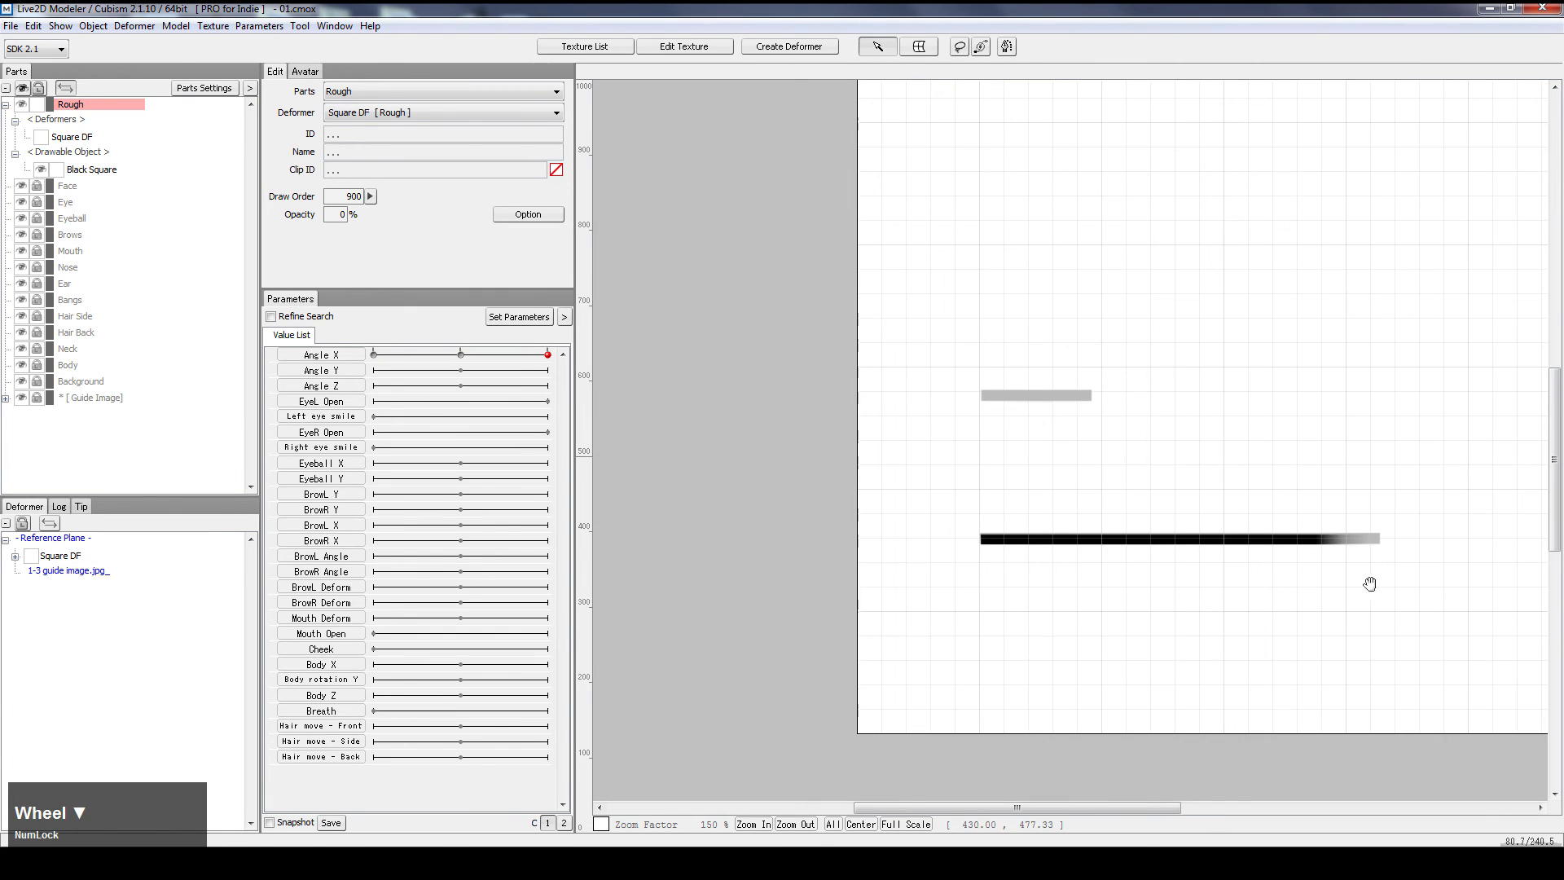
{"action": "left_click_drag", "start_coordinate": [1370, 584], "coordinate": [1125, 629]}
{"action": "scroll", "coordinate": [1157, 591], "scroll_direction": "up", "scroll_amount": 3}
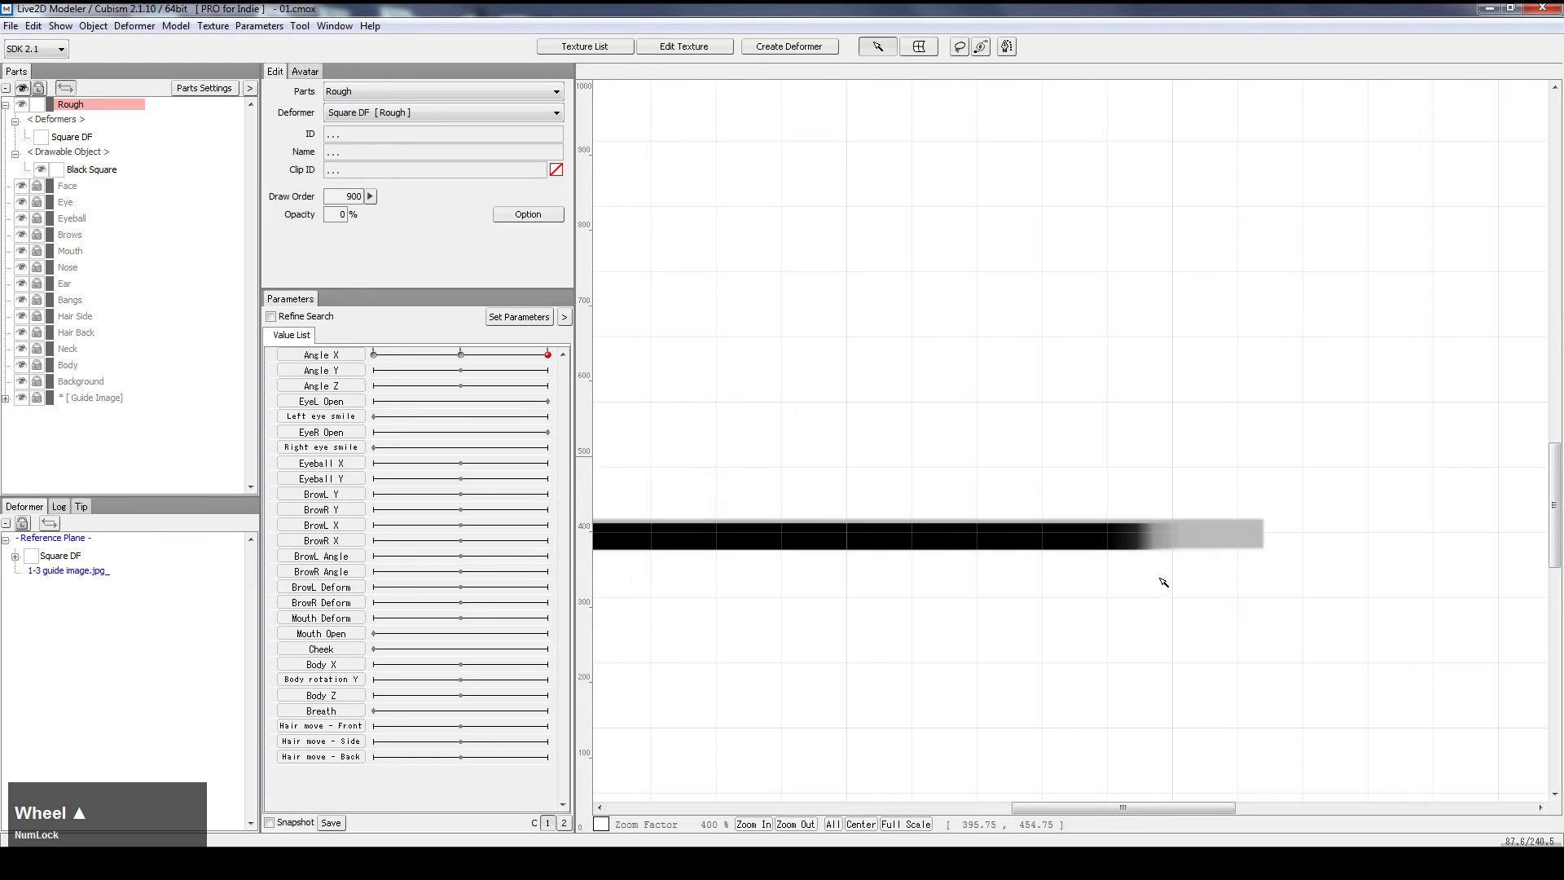
{"action": "scroll", "coordinate": [1194, 546], "scroll_direction": "up", "scroll_amount": 4}
{"action": "scroll", "coordinate": [963, 499], "scroll_direction": "down", "scroll_amount": 2}
{"action": "left_click", "coordinate": [841, 488]}
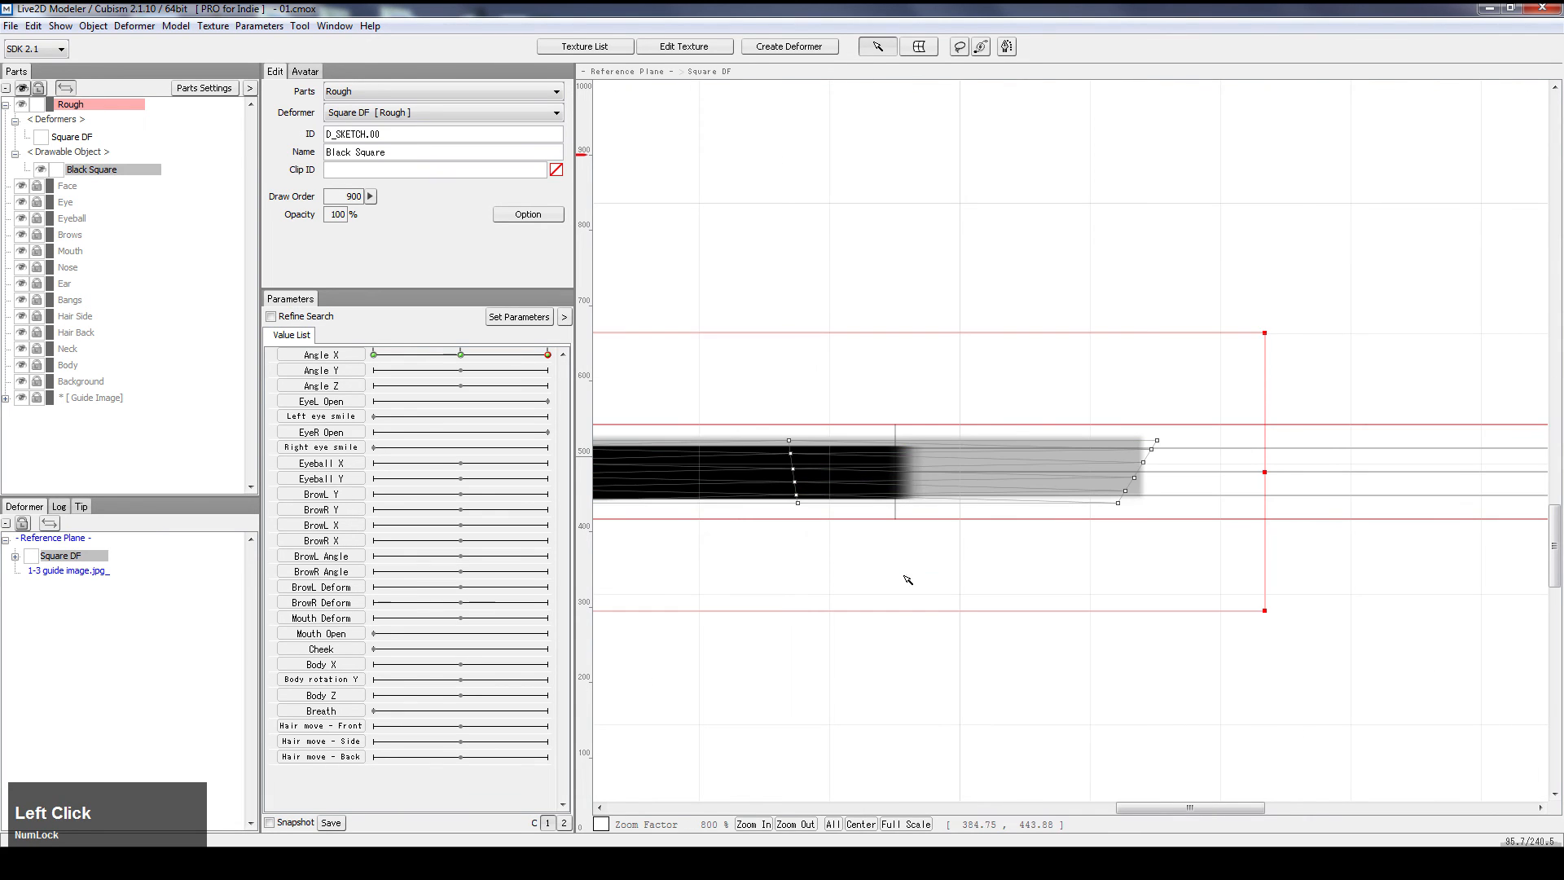
{"action": "scroll", "coordinate": [1039, 506], "scroll_direction": "up", "scroll_amount": 1}
{"action": "left_click_drag", "start_coordinate": [1191, 208], "coordinate": [1461, 613]}
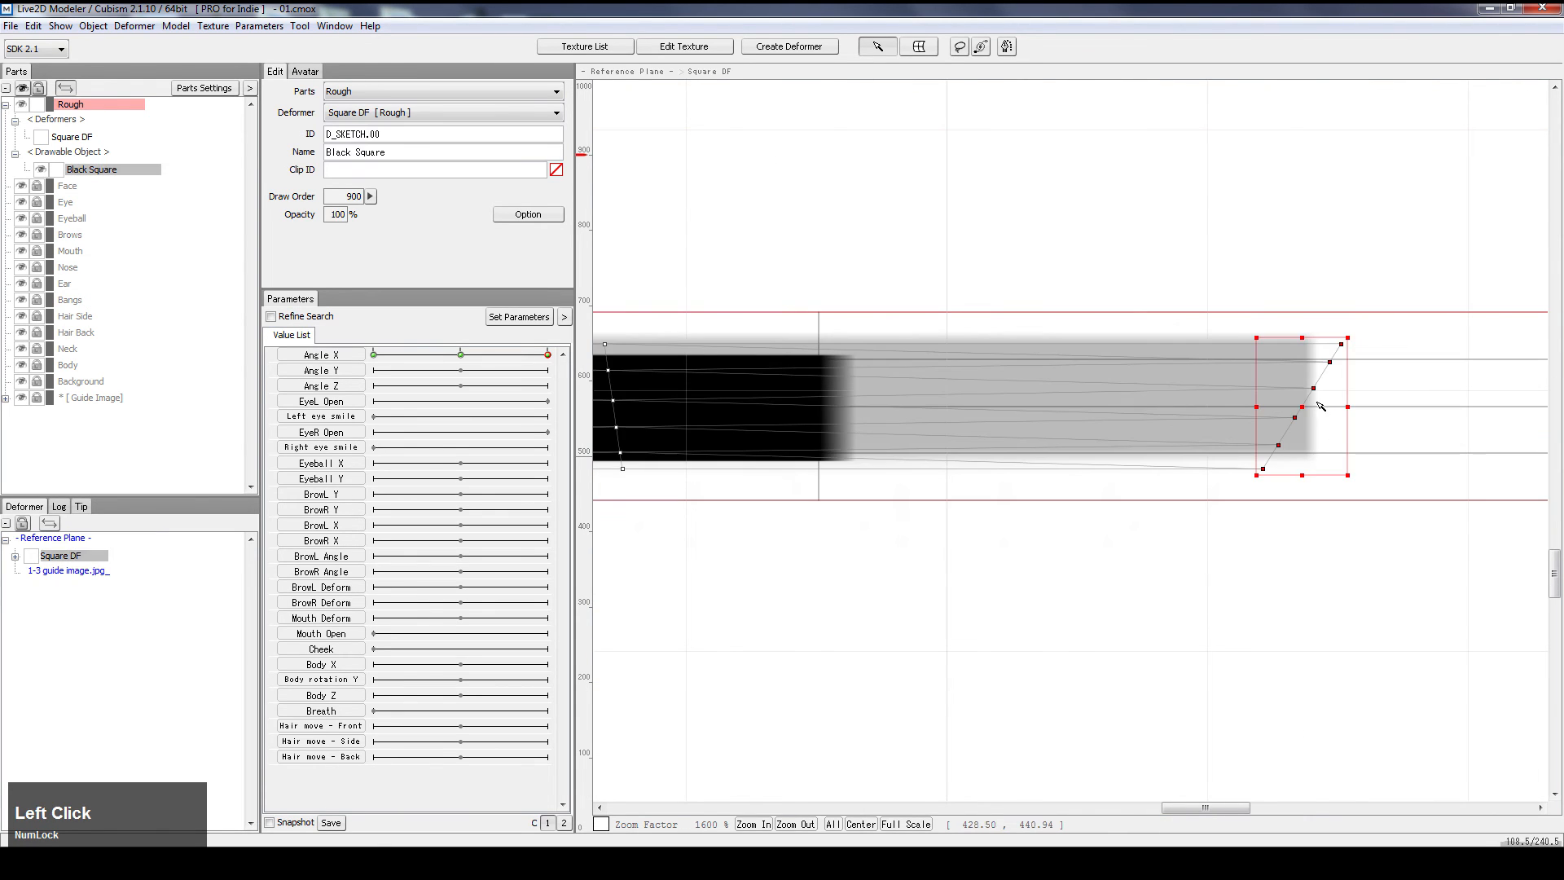
{"action": "left_click_drag", "start_coordinate": [1300, 412], "coordinate": [850, 499]}
{"action": "left_click", "coordinate": [672, 496]}
{"action": "key", "text": "space"}
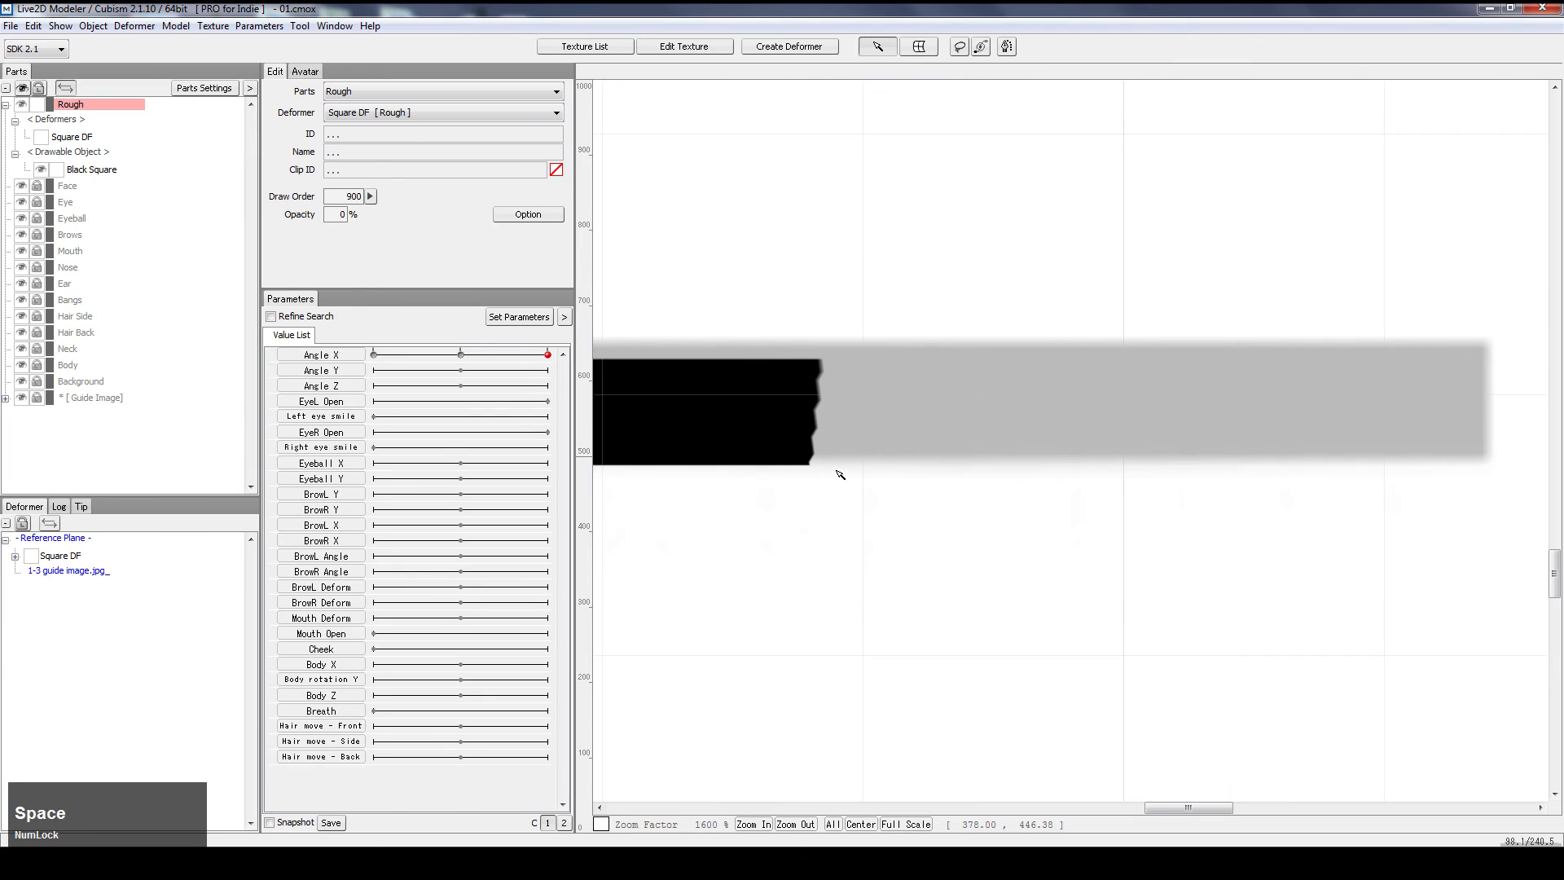
Move the right outer column's fourth and fifth vertices inward and line up the neighbouring column's third to fifth vertices vertically
{"action": "scroll", "coordinate": [826, 454], "scroll_direction": "up", "scroll_amount": 1}
{"action": "left_click", "coordinate": [826, 454]}
{"action": "scroll", "coordinate": [828, 450], "scroll_direction": "up", "scroll_amount": 1}
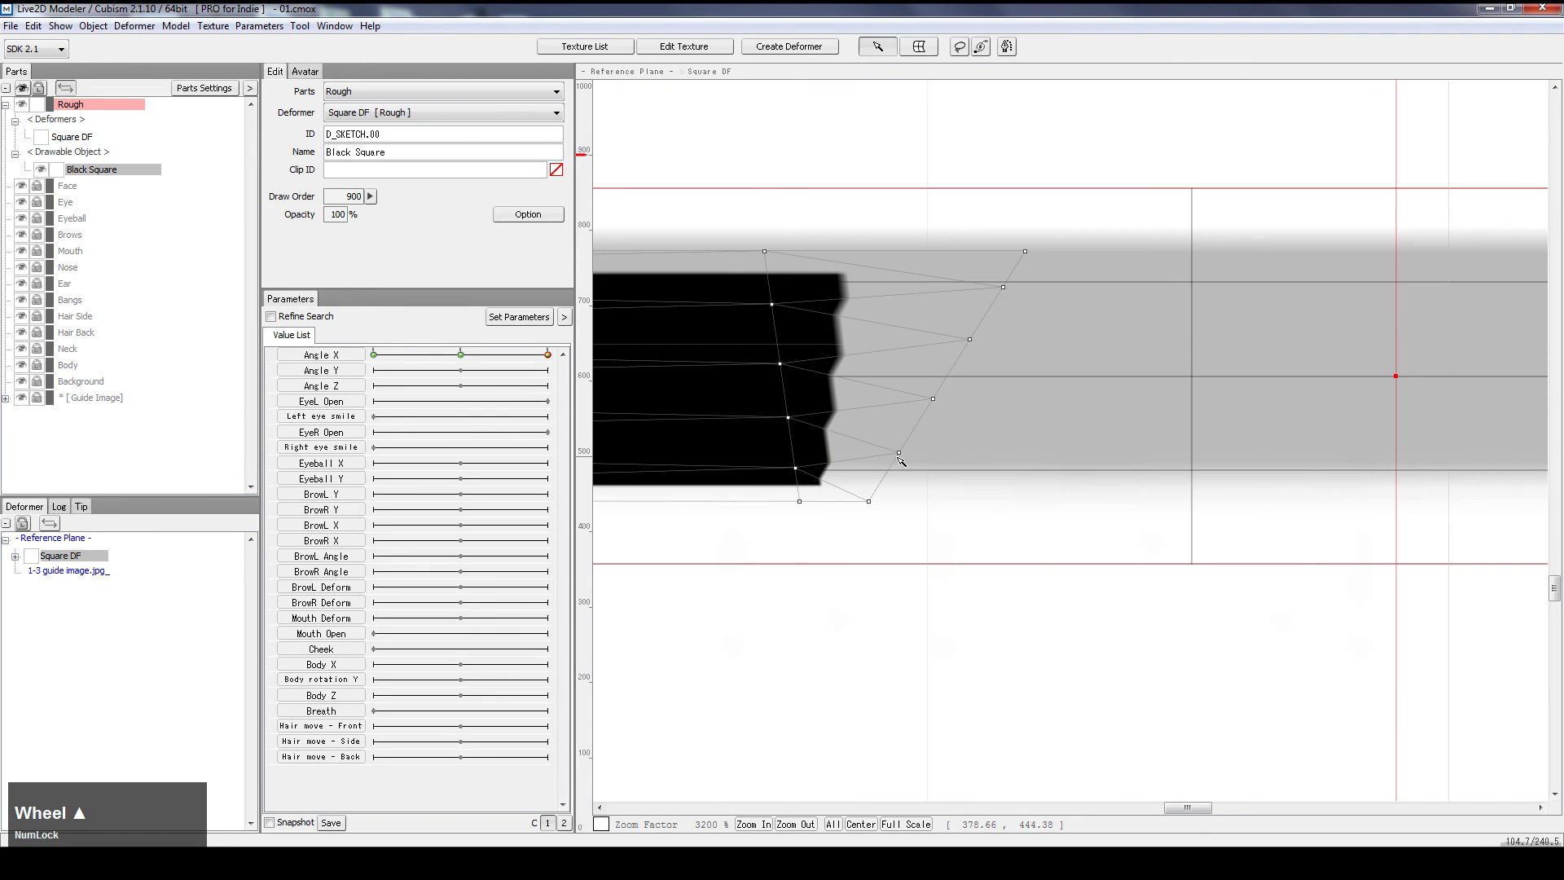
{"action": "left_click_drag", "start_coordinate": [894, 453], "coordinate": [799, 421]}
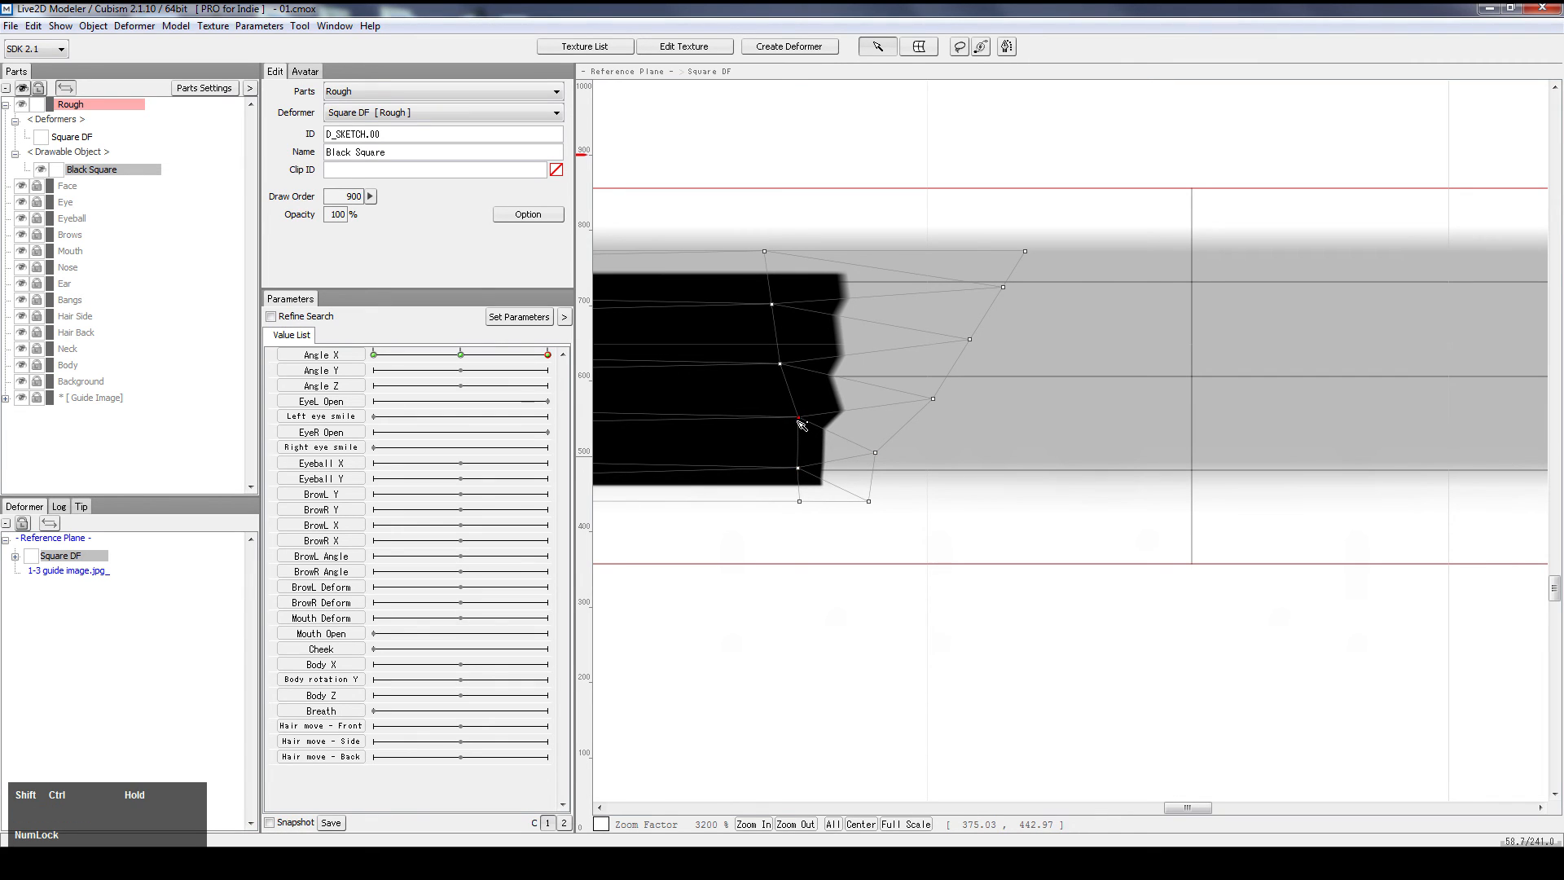
{"action": "left_click", "coordinate": [869, 502]}
{"action": "left_click_drag", "start_coordinate": [871, 504], "coordinate": [872, 505]}
{"action": "left_click_drag", "start_coordinate": [933, 403], "coordinate": [800, 366]}
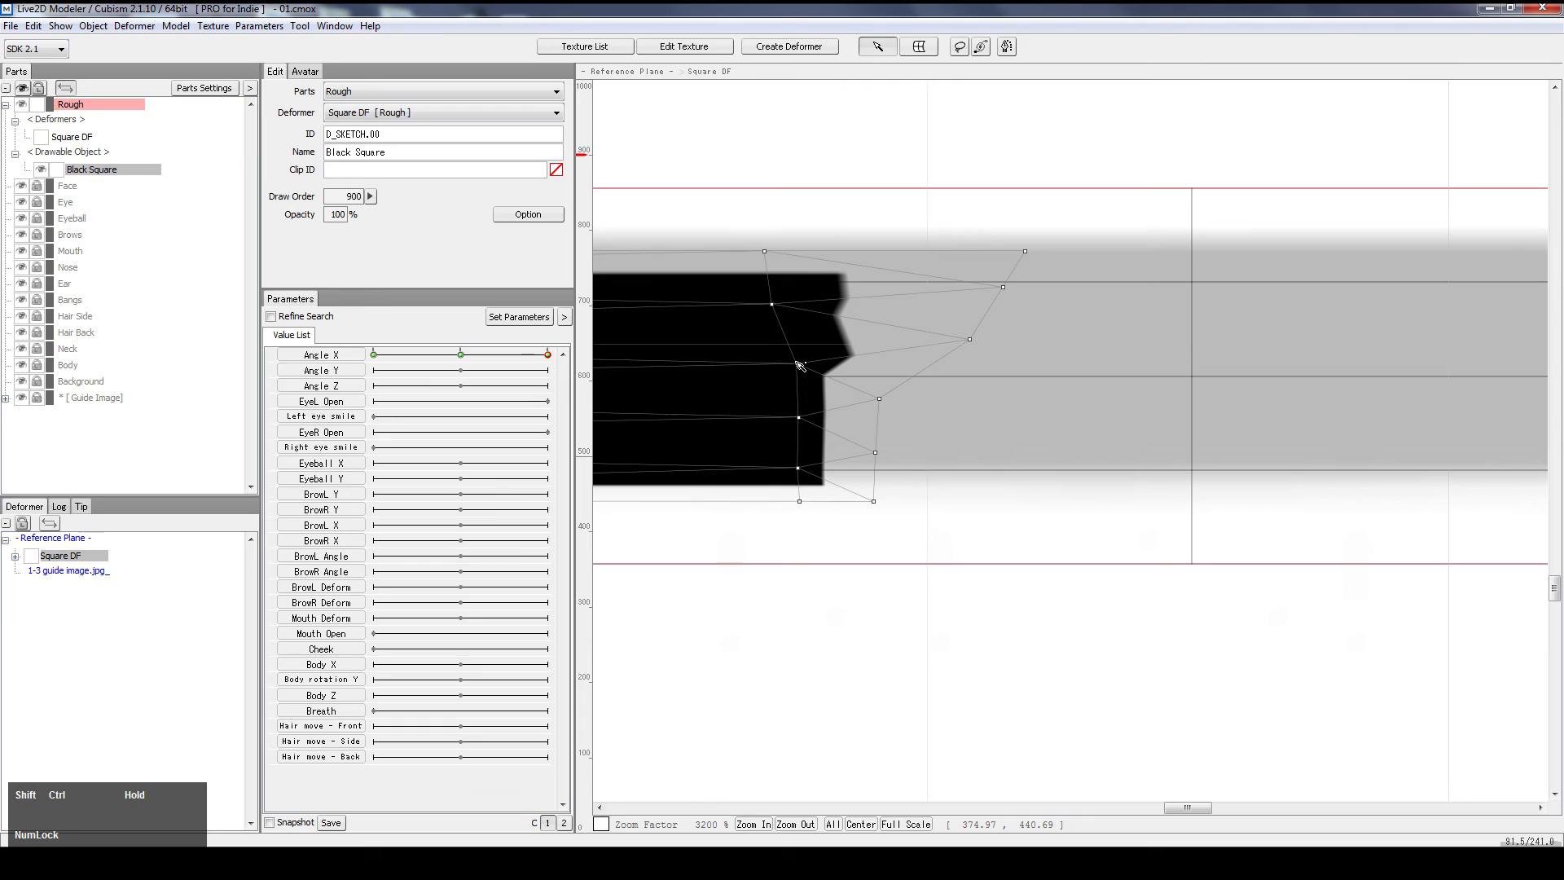
Move the right outer column's third vertex inward and the neighbouring column's second vertex outward into the vertical line
{"action": "left_click_drag", "start_coordinate": [979, 337], "coordinate": [886, 339]}
{"action": "left_click_drag", "start_coordinate": [799, 364], "coordinate": [803, 366]}
{"action": "left_click_drag", "start_coordinate": [887, 339], "coordinate": [880, 338]}
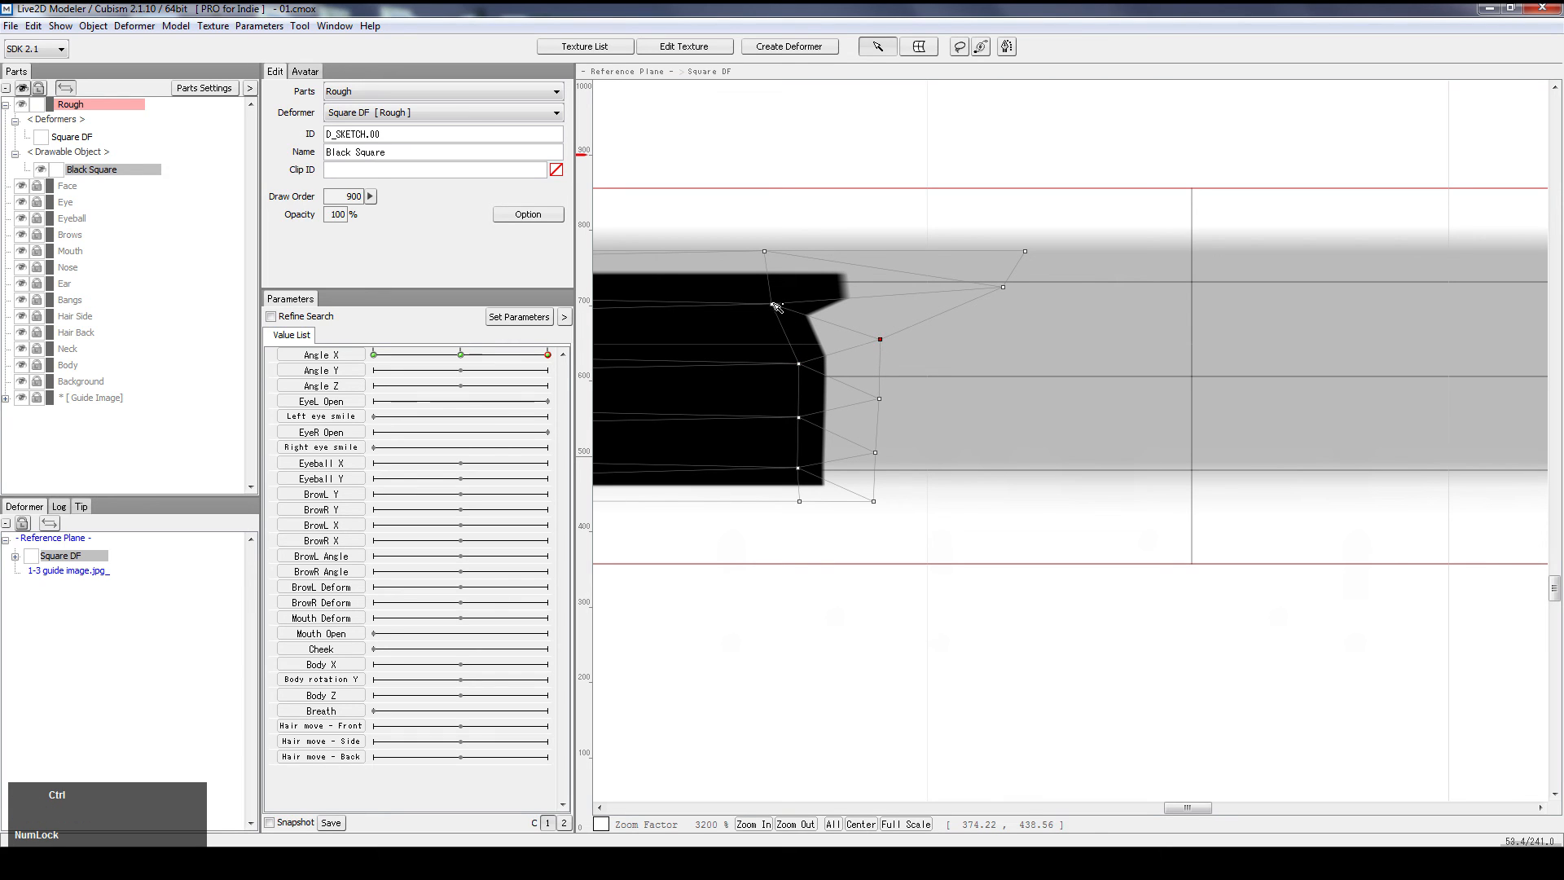
{"action": "left_click_drag", "start_coordinate": [772, 305], "coordinate": [796, 305]}
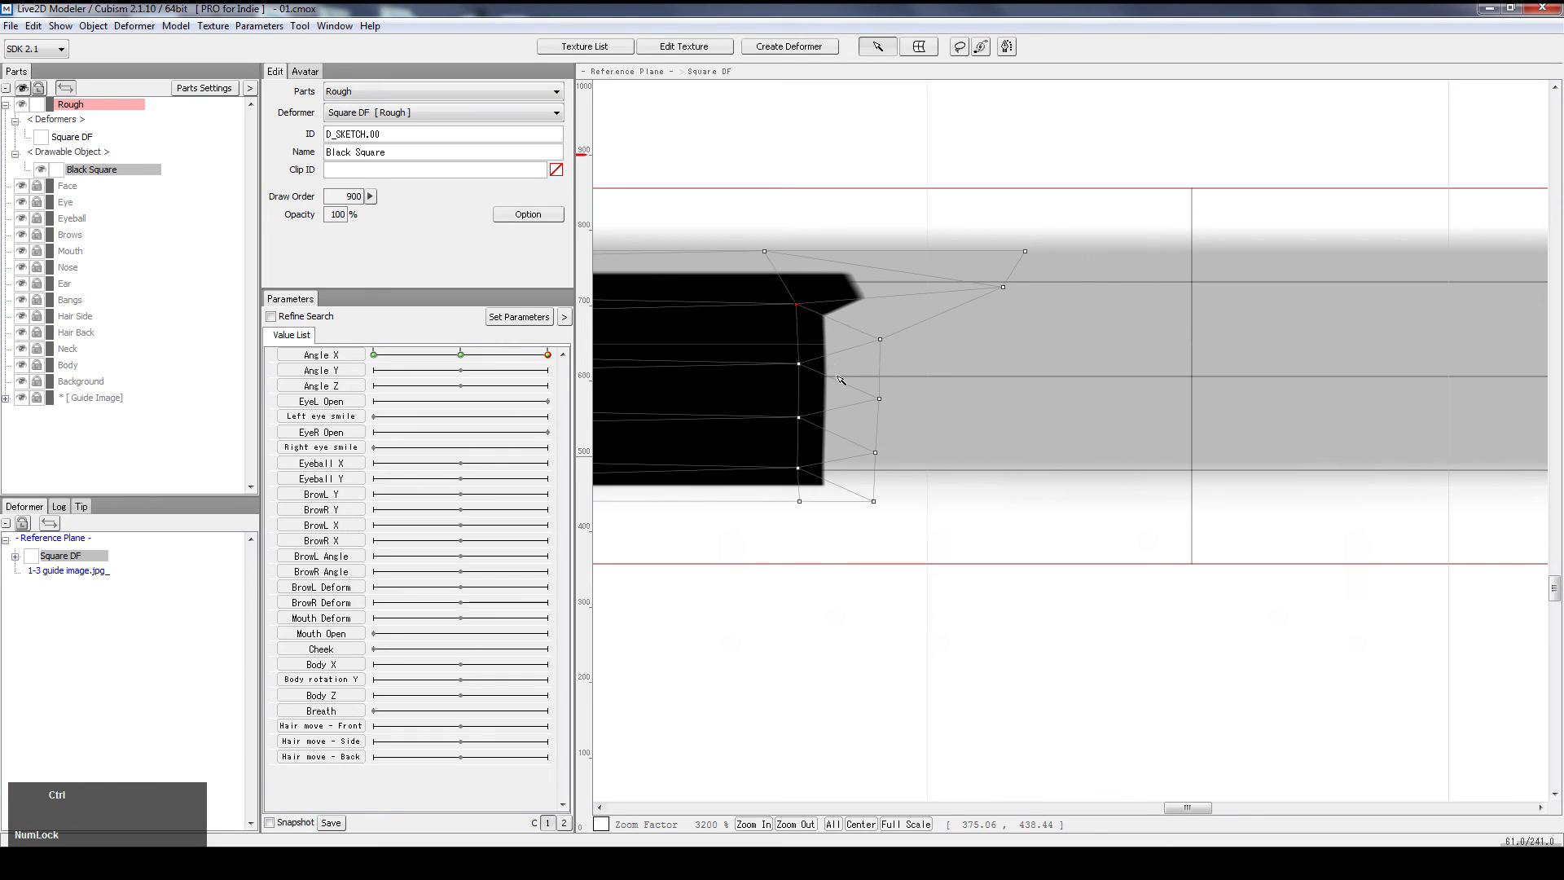
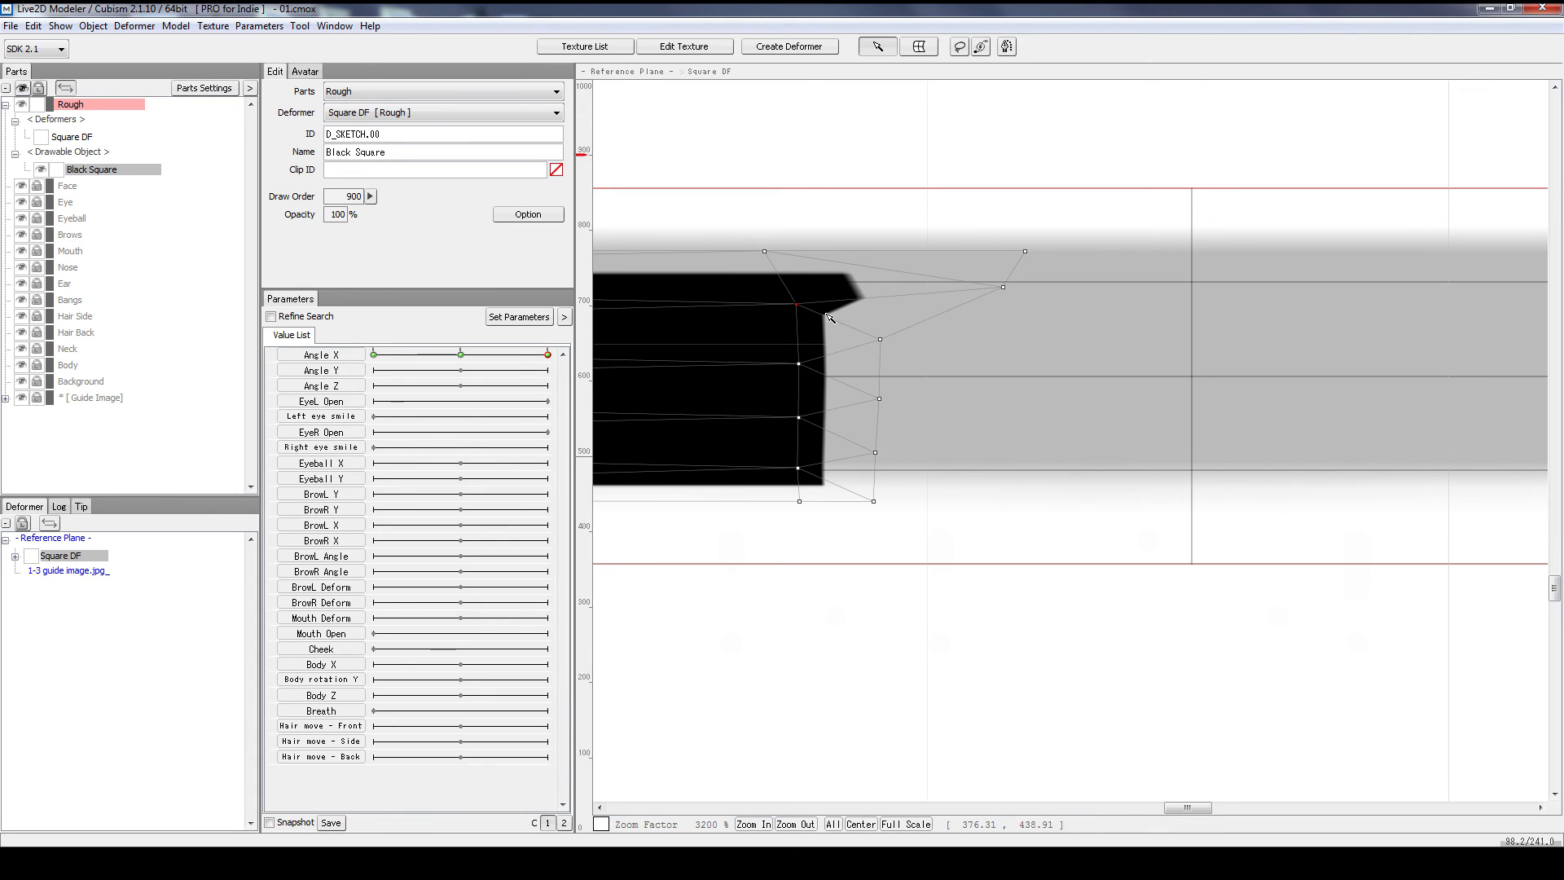
{"action": "left_click", "coordinate": [796, 299]}
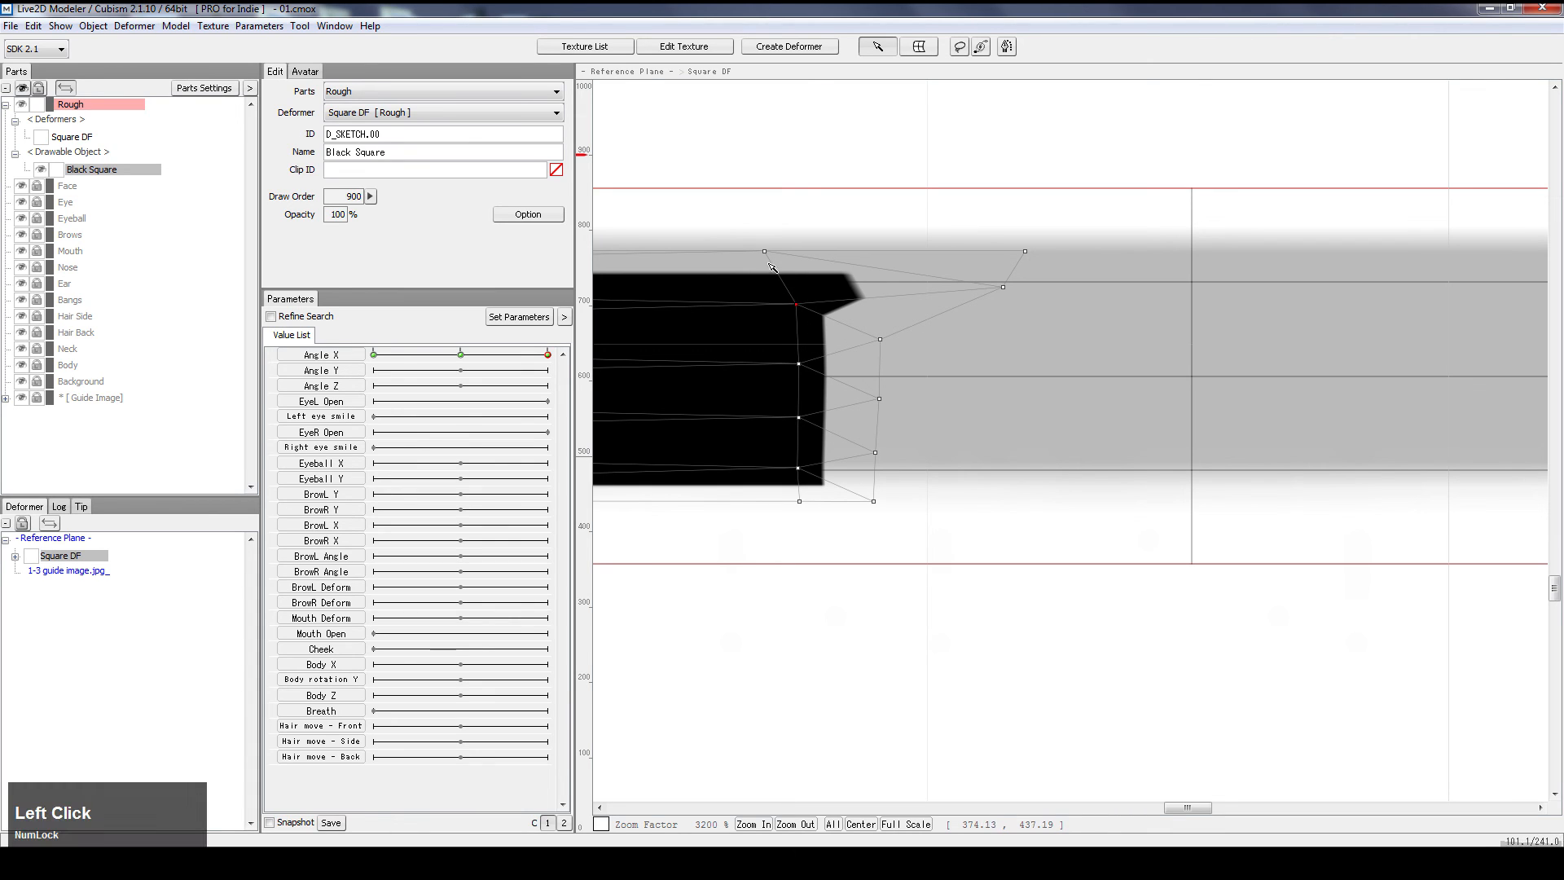
{"action": "left_click", "coordinate": [1003, 288]}
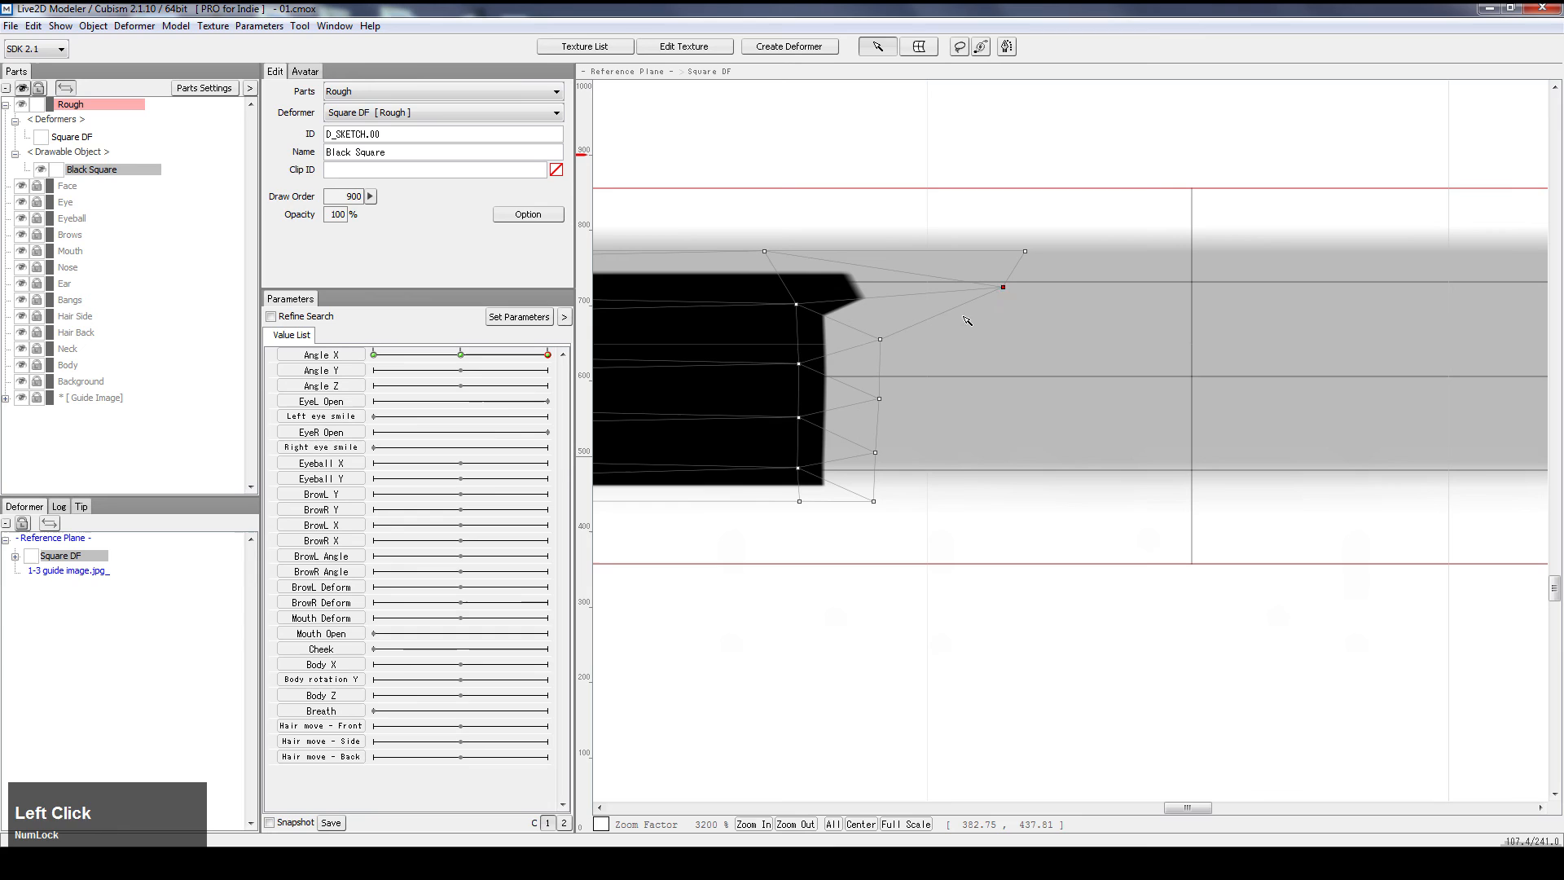
{"action": "left_click", "coordinate": [878, 339]}
{"action": "left_click", "coordinate": [797, 303], "text": "ctrl+shift"}
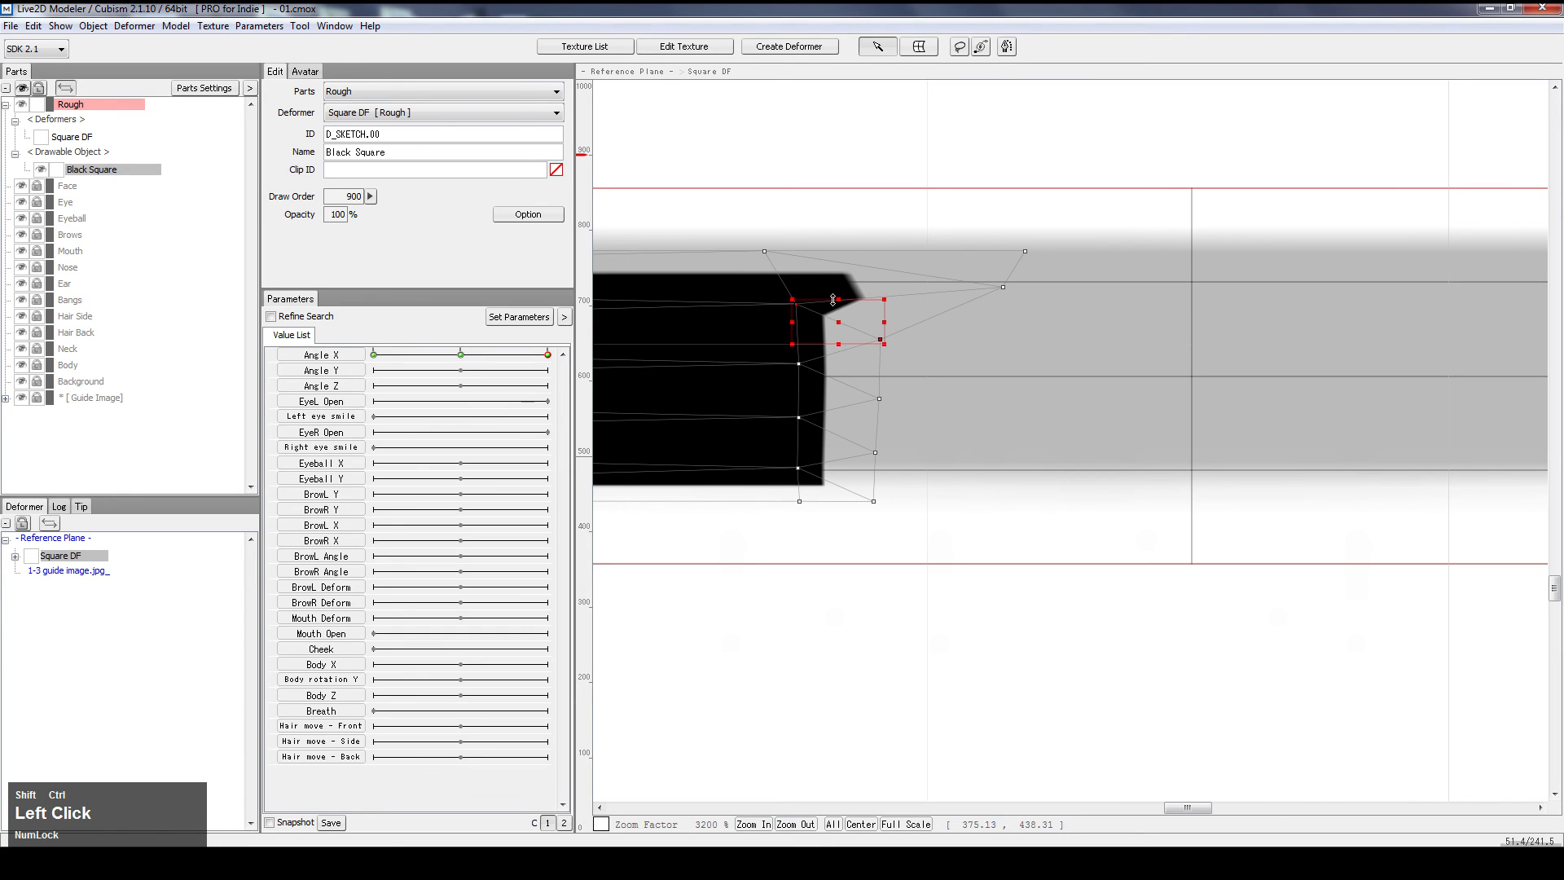
{"action": "left_click", "coordinate": [1003, 287], "text": "ctrl+shift"}
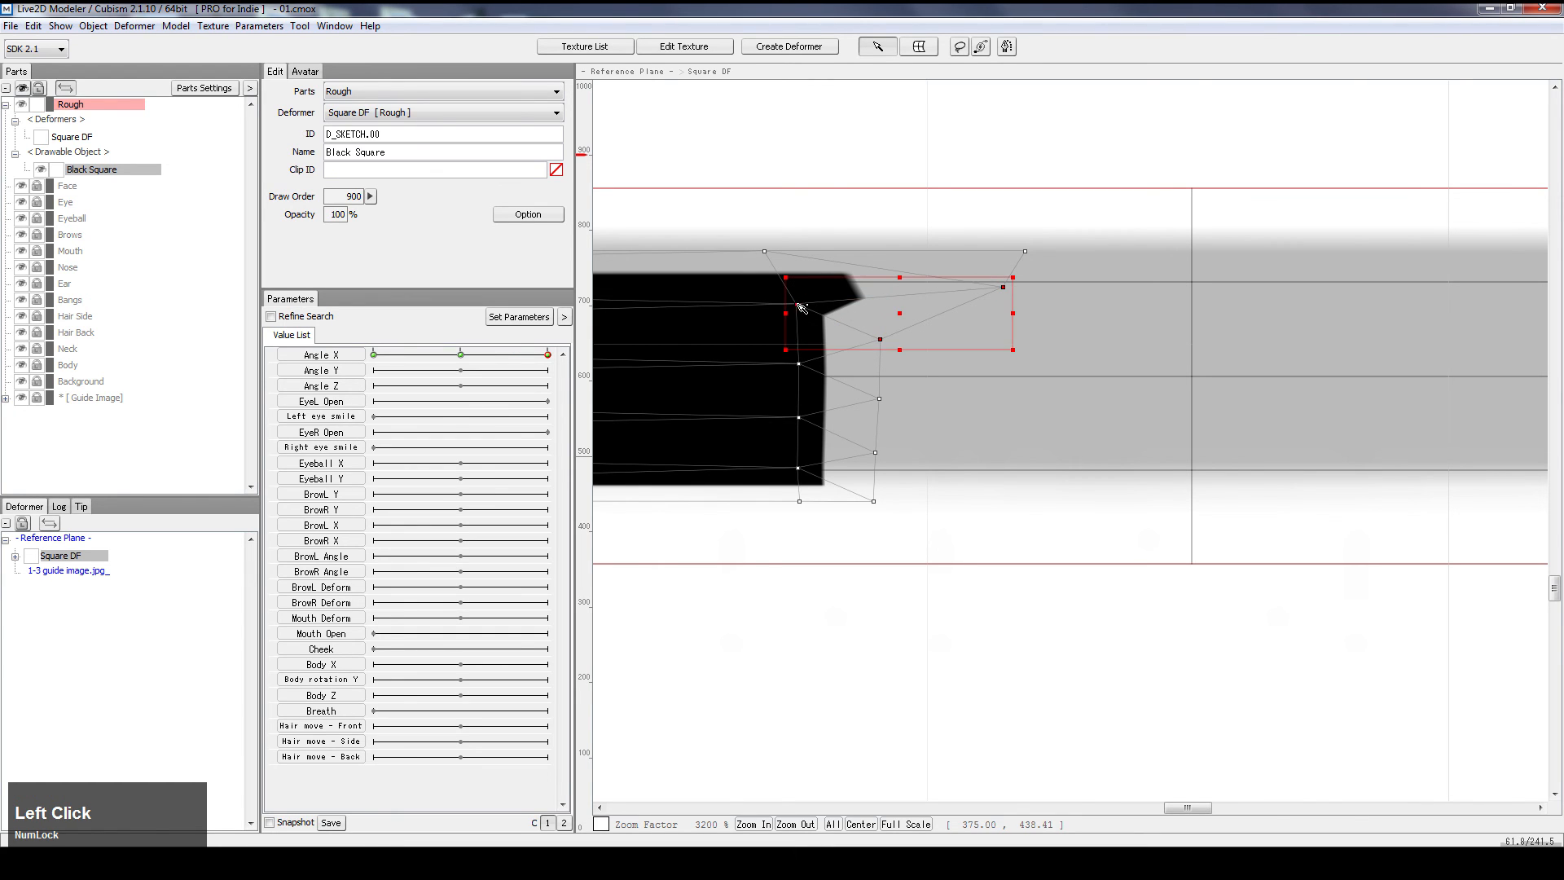
{"action": "left_click", "coordinate": [764, 251]}
{"action": "left_click", "coordinate": [796, 303], "text": "ctrl"}
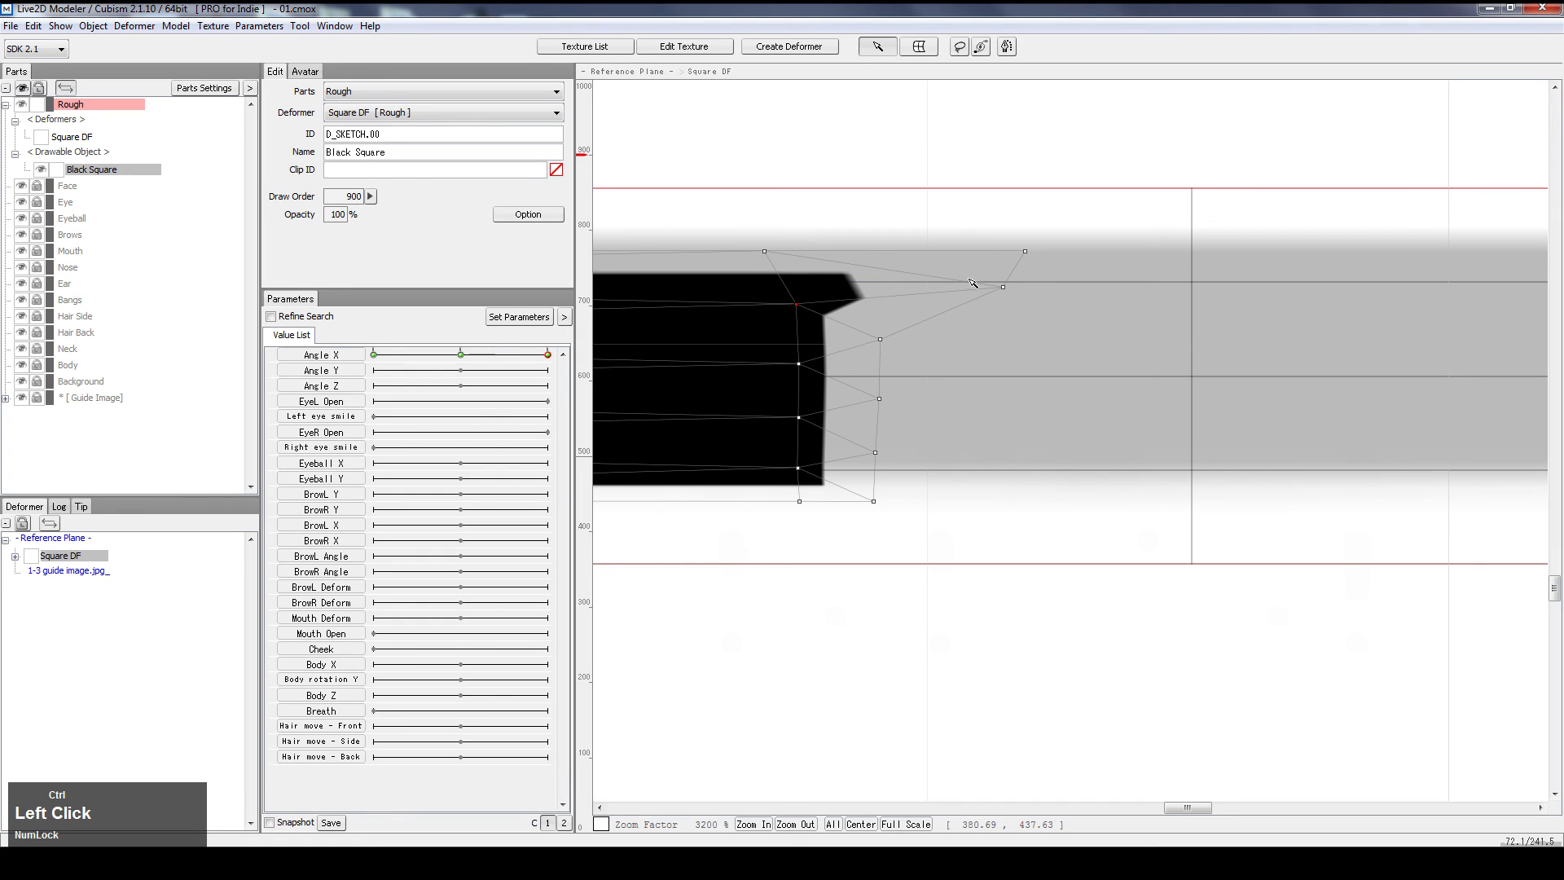
{"action": "left_click", "coordinate": [1003, 287], "text": "ctrl+shift"}
{"action": "left_click", "coordinate": [764, 252], "text": "ctrl+shift"}
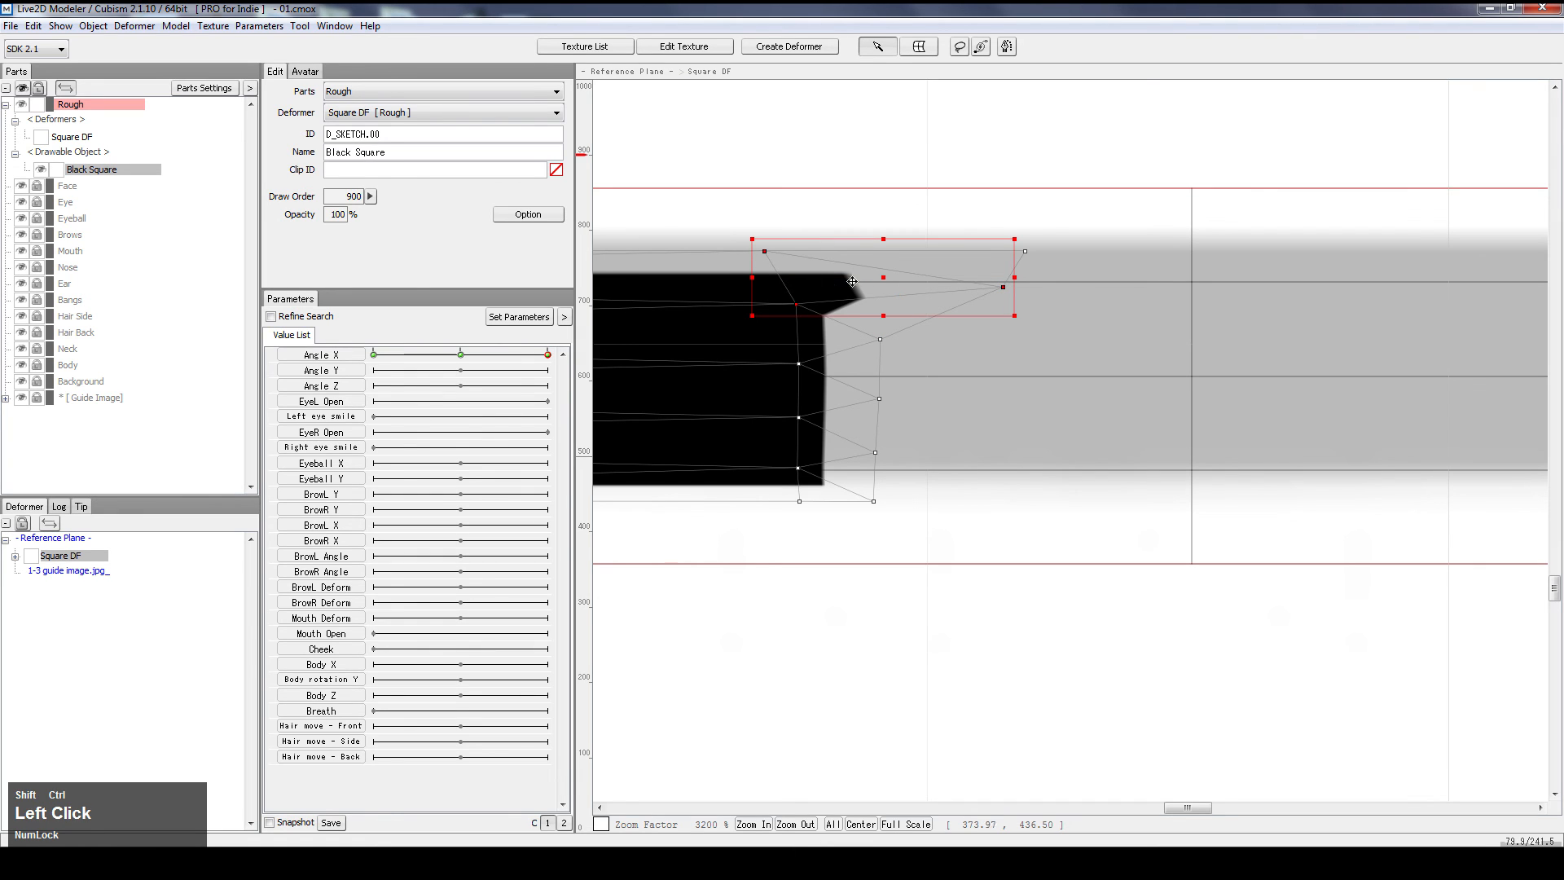
{"action": "left_click", "coordinate": [897, 380]}
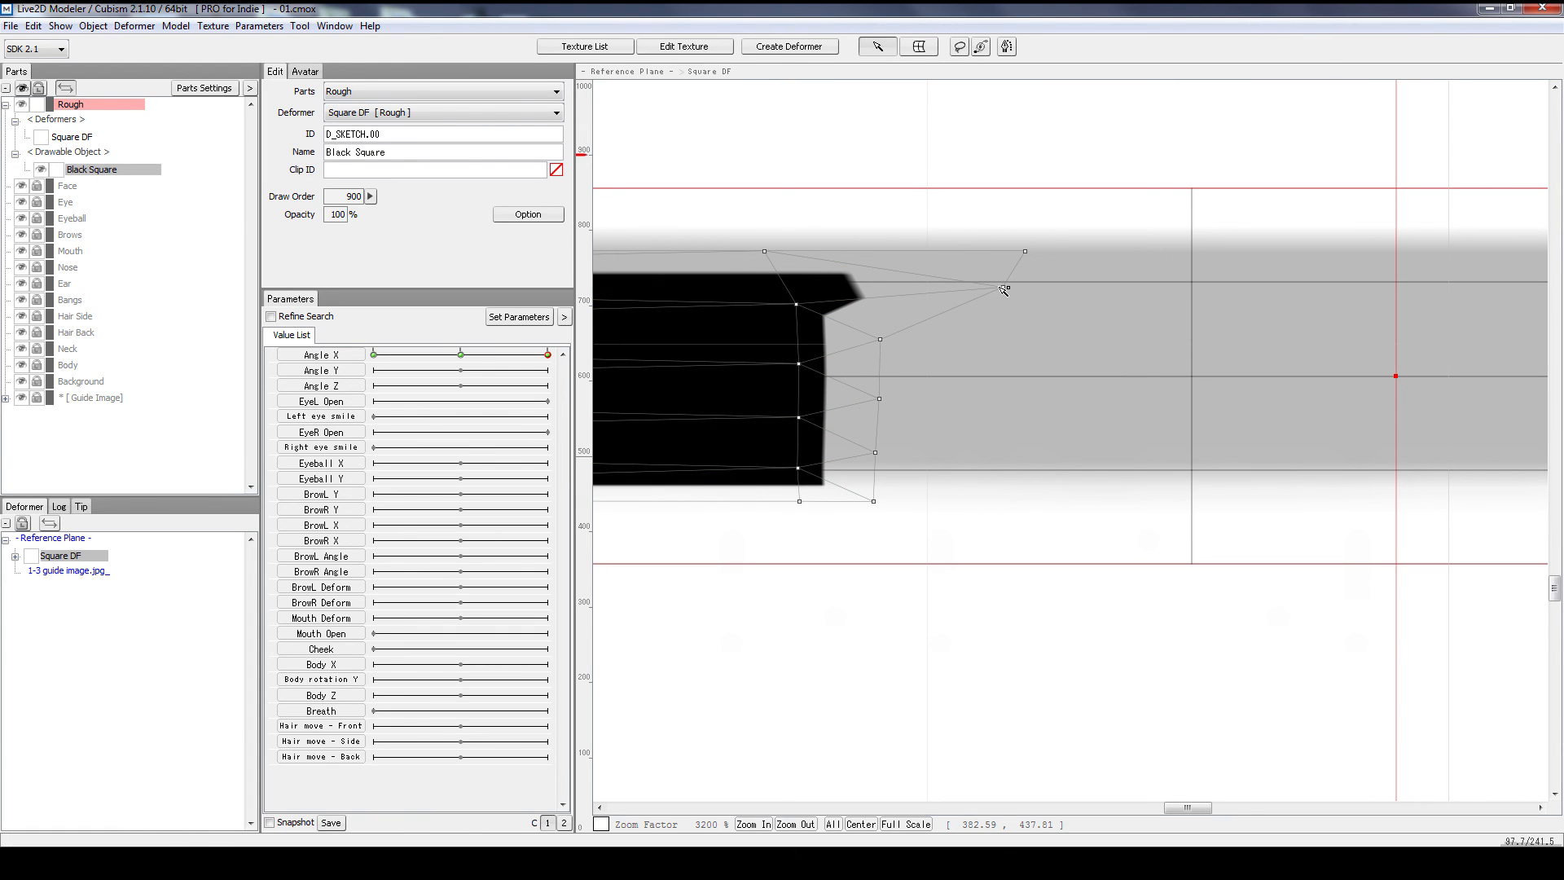
Straighten the black bar's right end by moving the outer column's second vertex inward and the neighbouring column's top vertex outward
{"action": "left_click_drag", "start_coordinate": [1005, 289], "coordinate": [883, 285]}
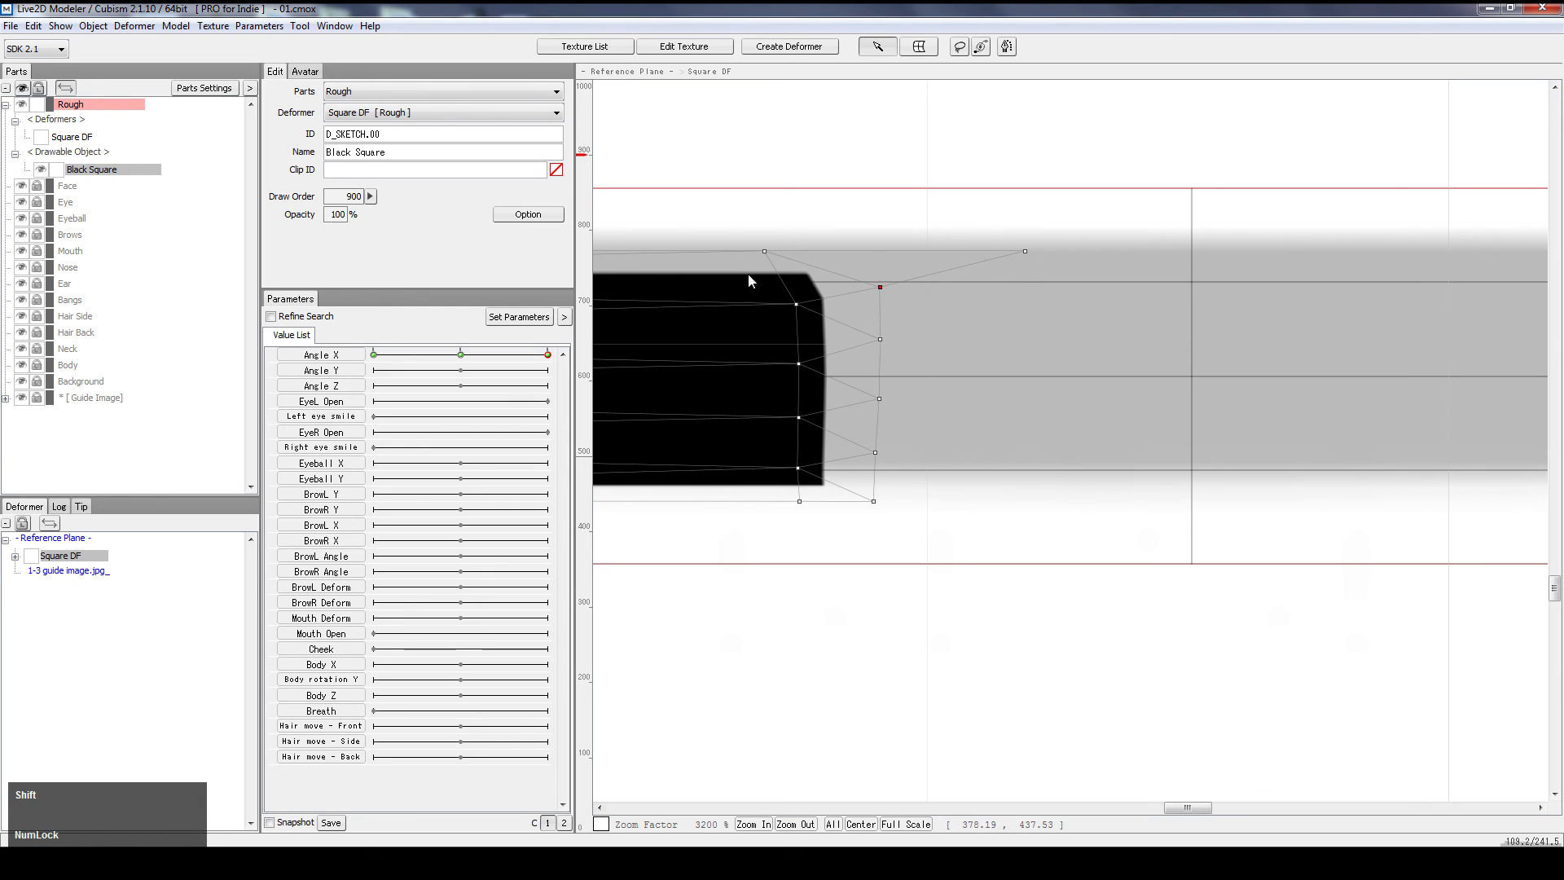
{"action": "left_click_drag", "start_coordinate": [766, 253], "coordinate": [803, 260]}
{"action": "left_click_drag", "start_coordinate": [879, 340], "coordinate": [878, 339]}
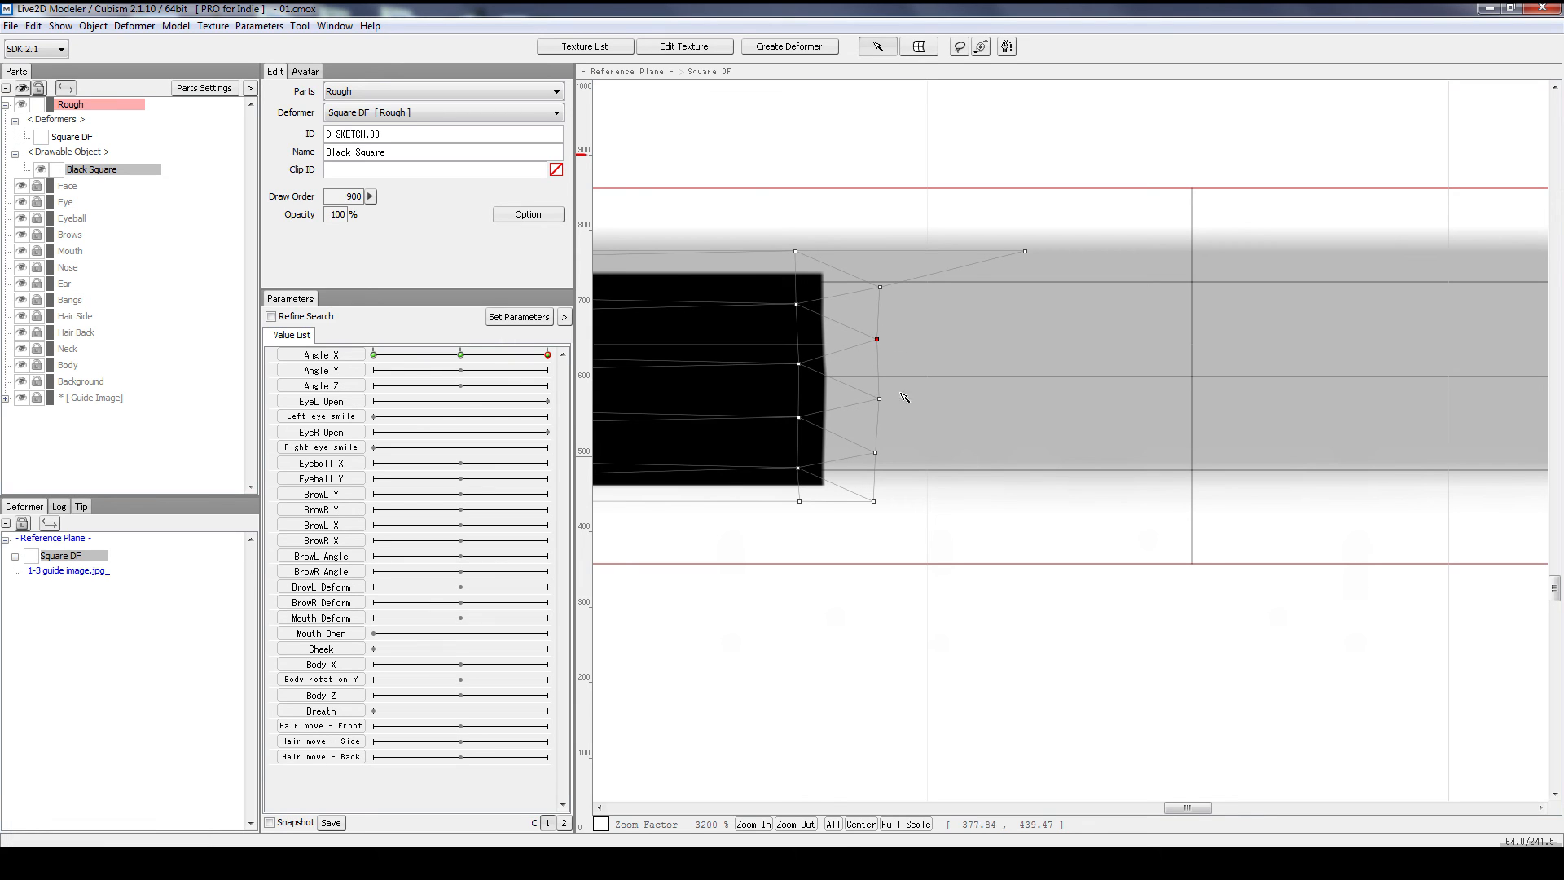
{"action": "left_click_drag", "start_coordinate": [884, 399], "coordinate": [881, 400]}
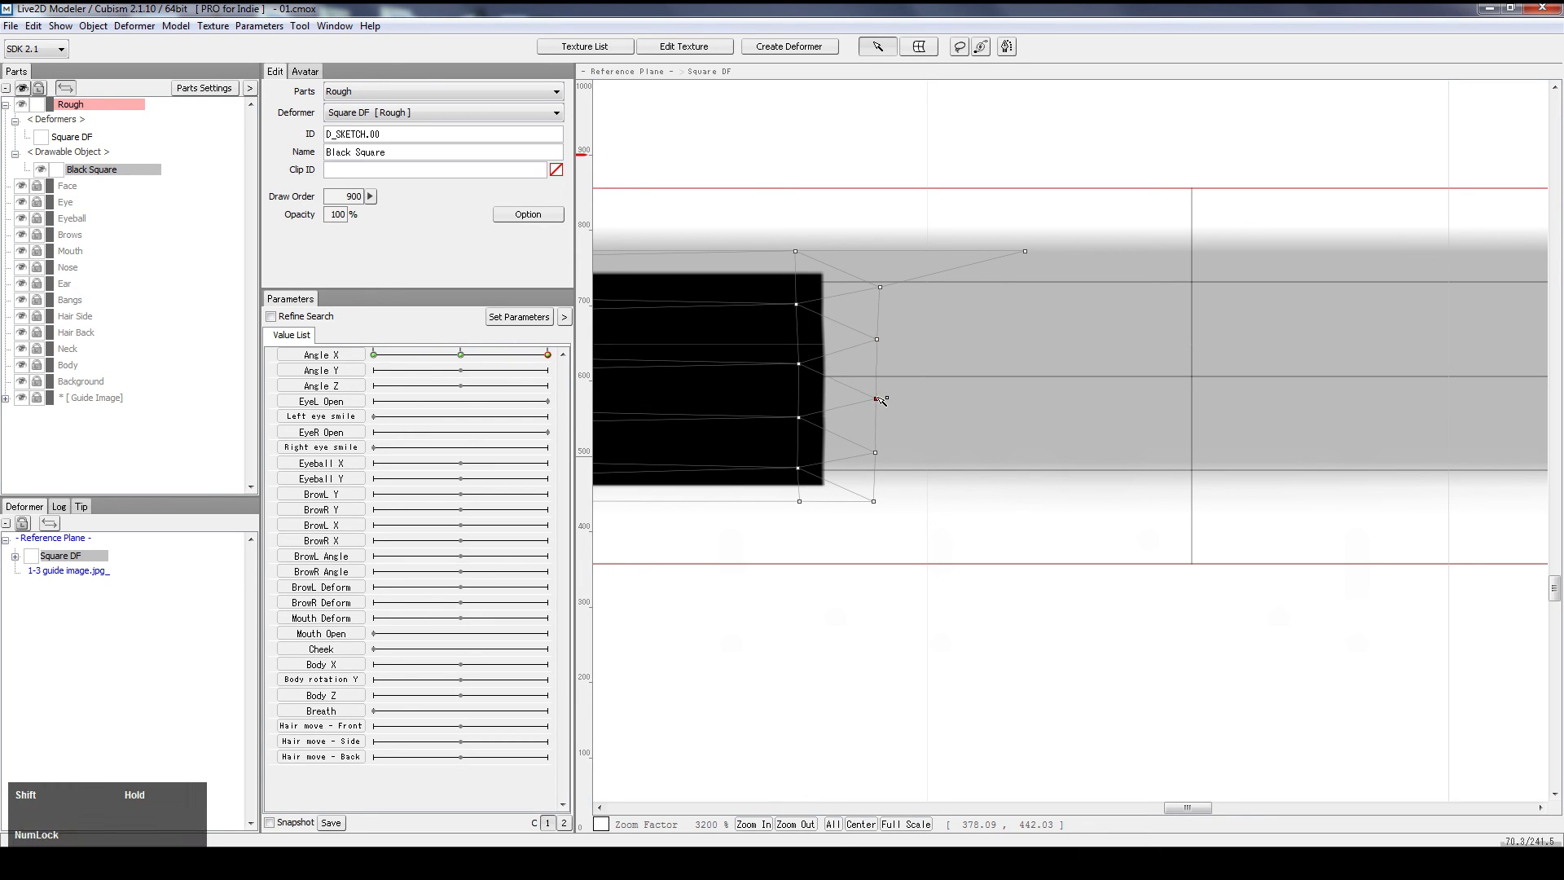
{"action": "left_click", "coordinate": [915, 404]}
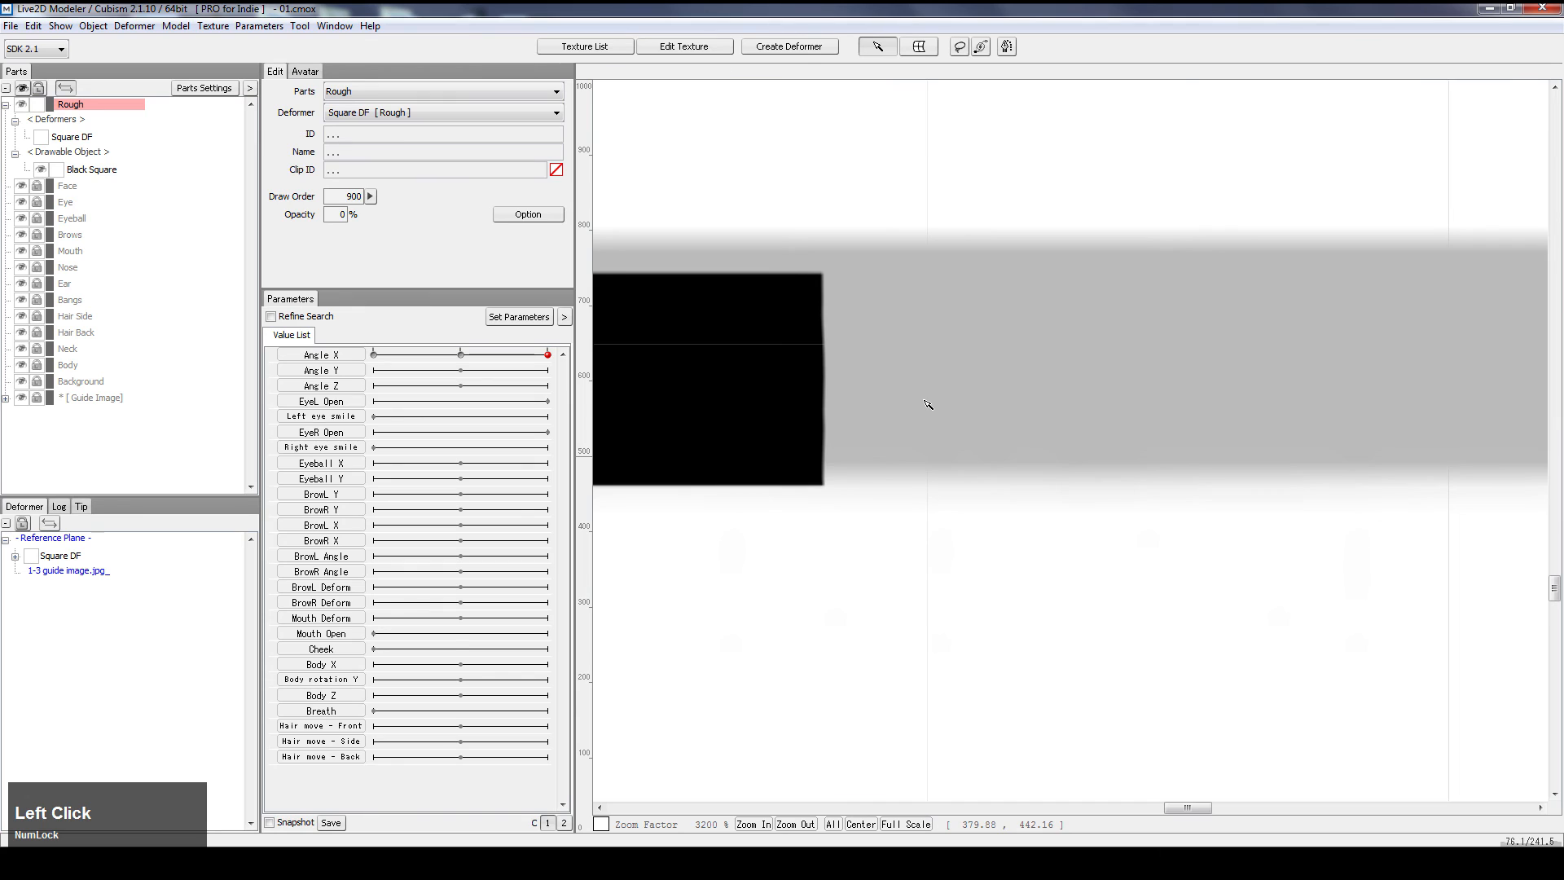
Try moving the upper vertices at the black bar's right end upward and outward, undoing each move
{"action": "left_click", "coordinate": [928, 404]}
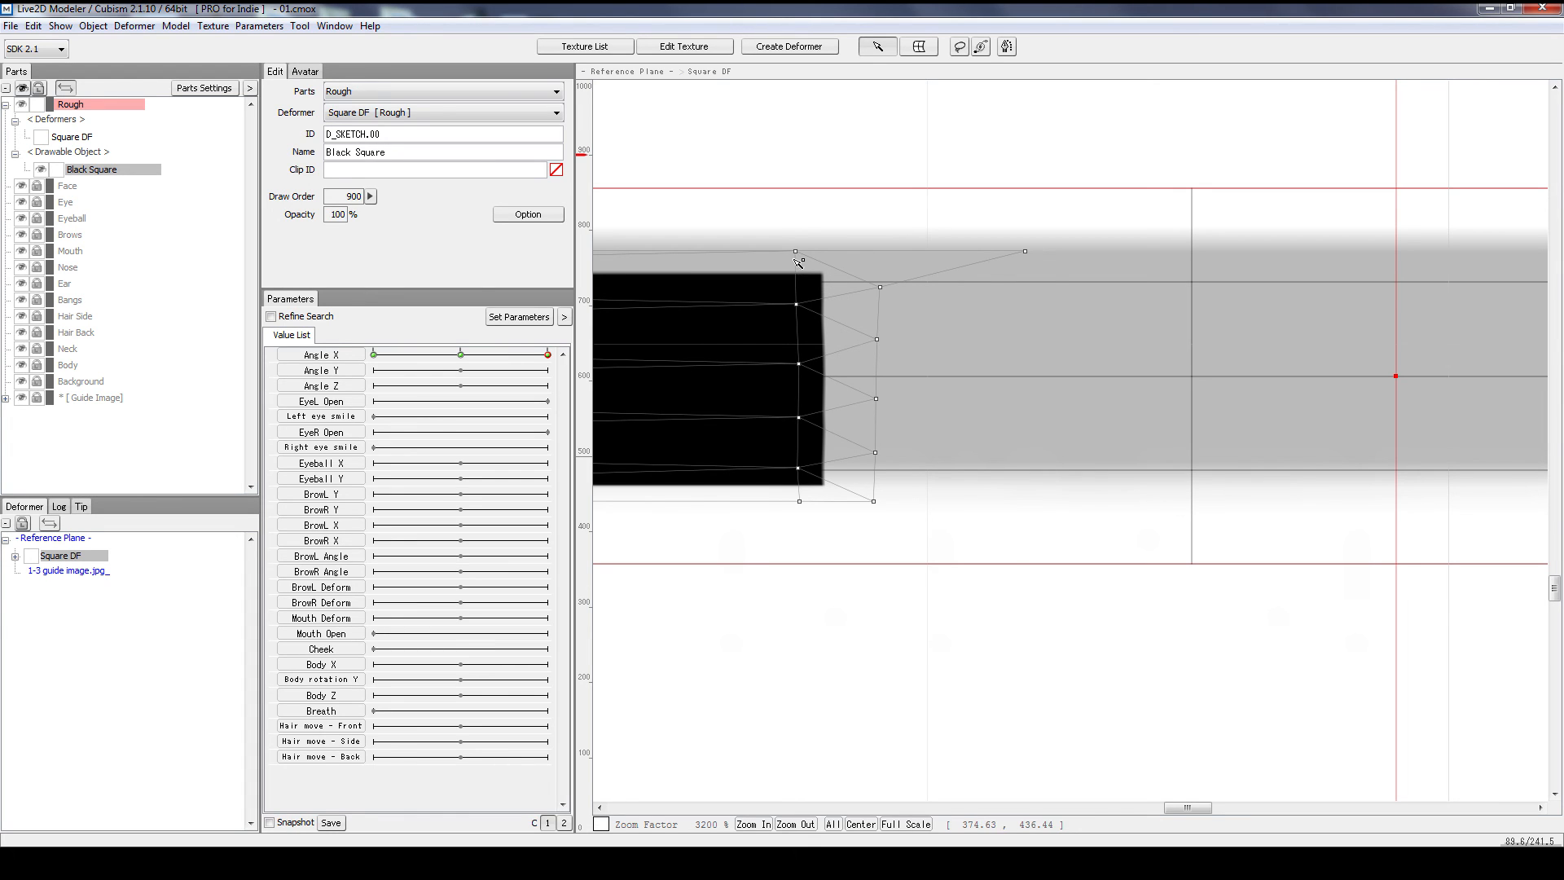
{"action": "left_click_drag", "start_coordinate": [796, 251], "coordinate": [862, 193]}
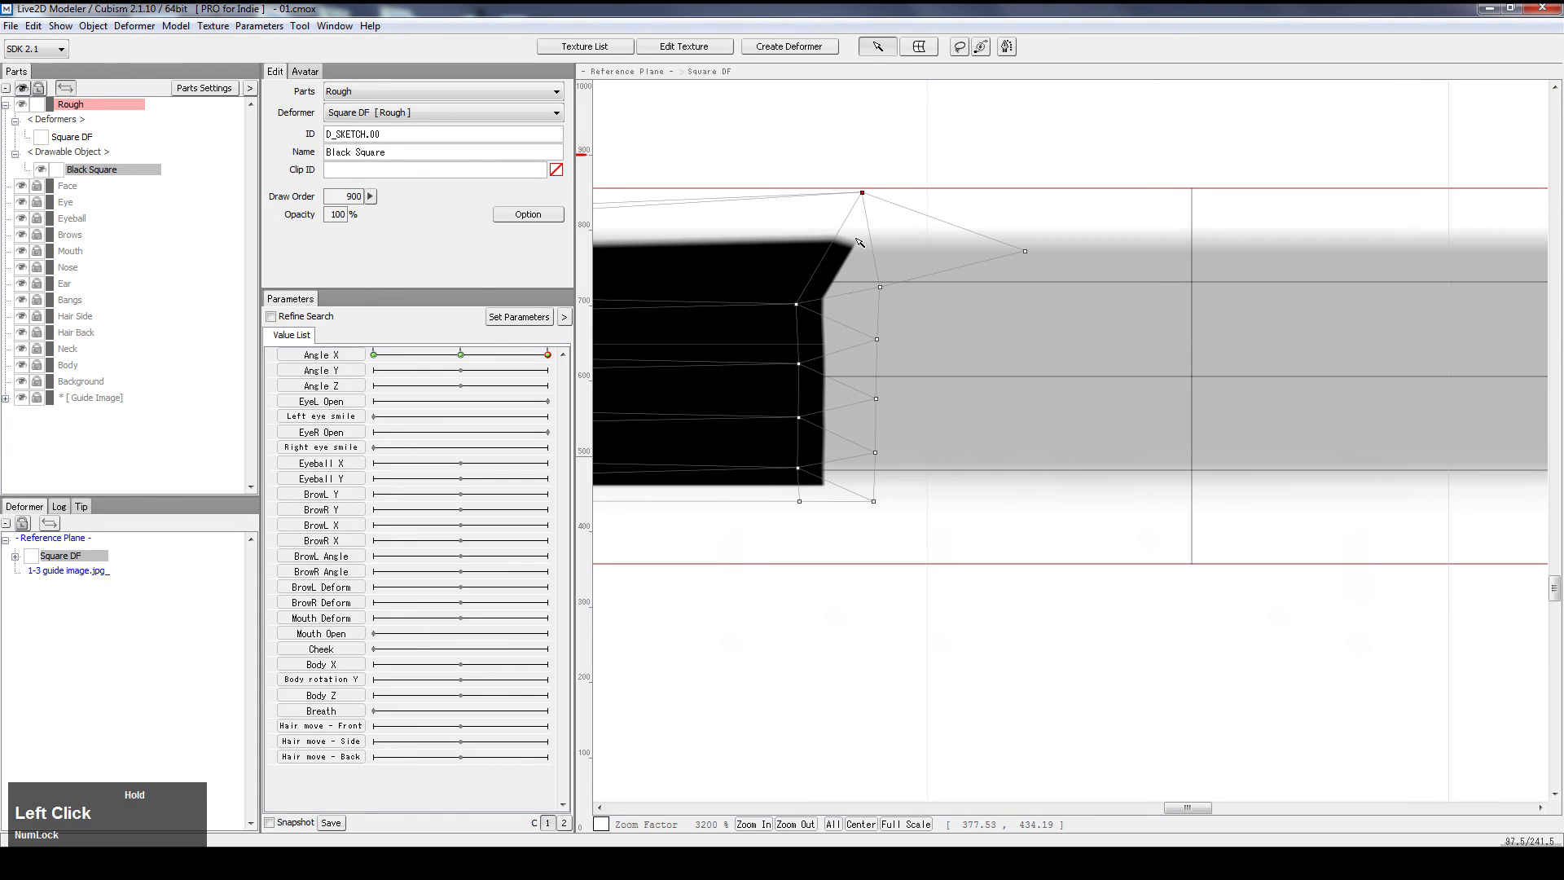
{"action": "key", "text": "ctrl+z"}
{"action": "left_click_drag", "start_coordinate": [880, 287], "coordinate": [955, 196]}
{"action": "key", "text": "ctrl+z"}
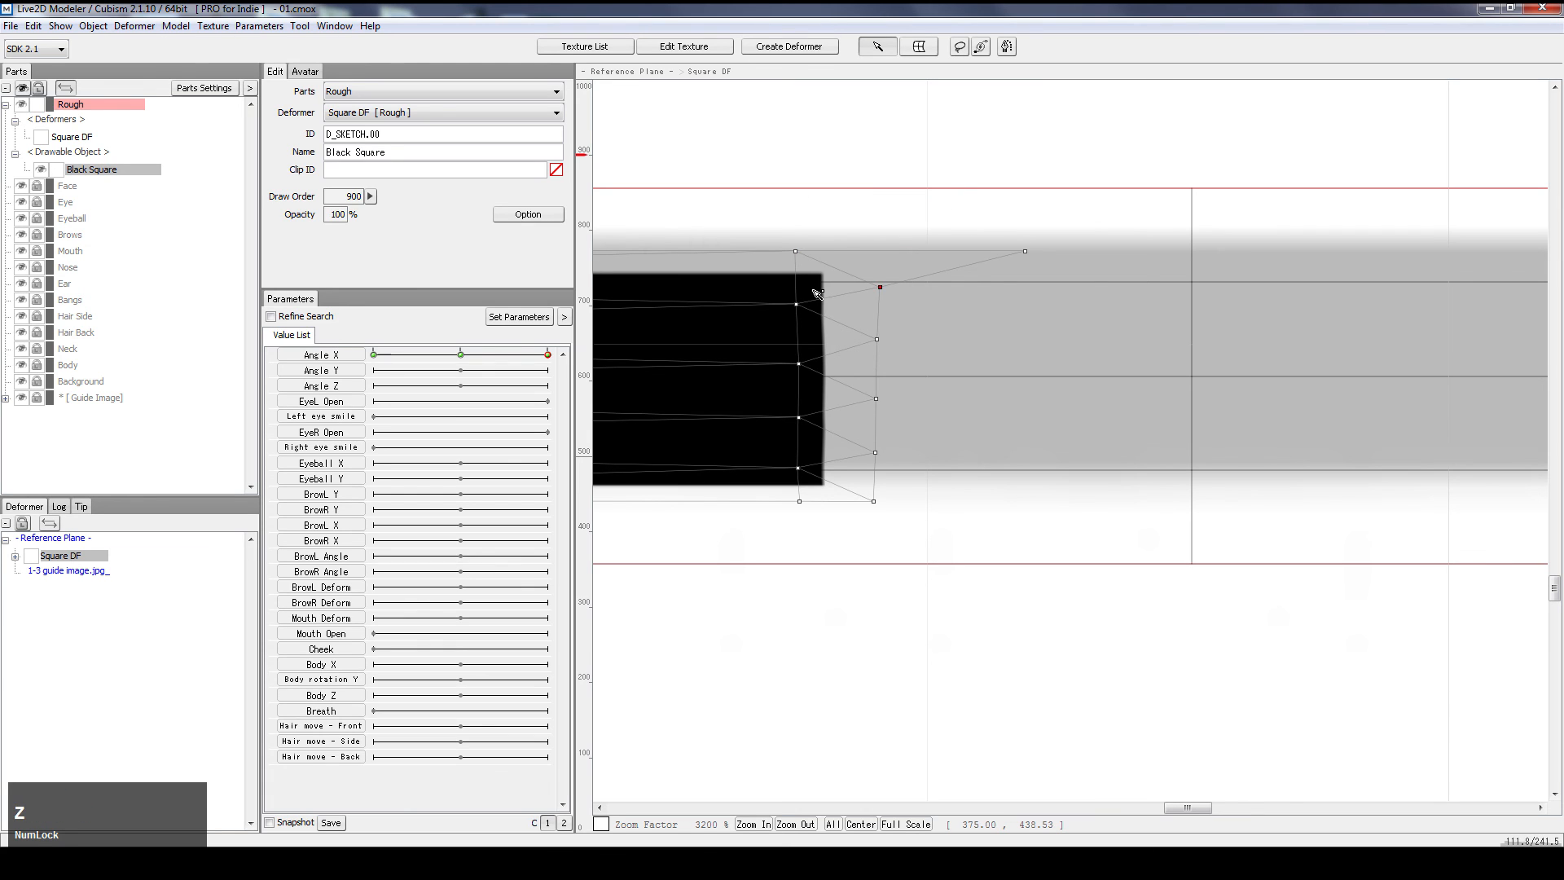
{"action": "left_click_drag", "start_coordinate": [880, 286], "coordinate": [874, 259]}
{"action": "key", "text": "ctrl+z"}
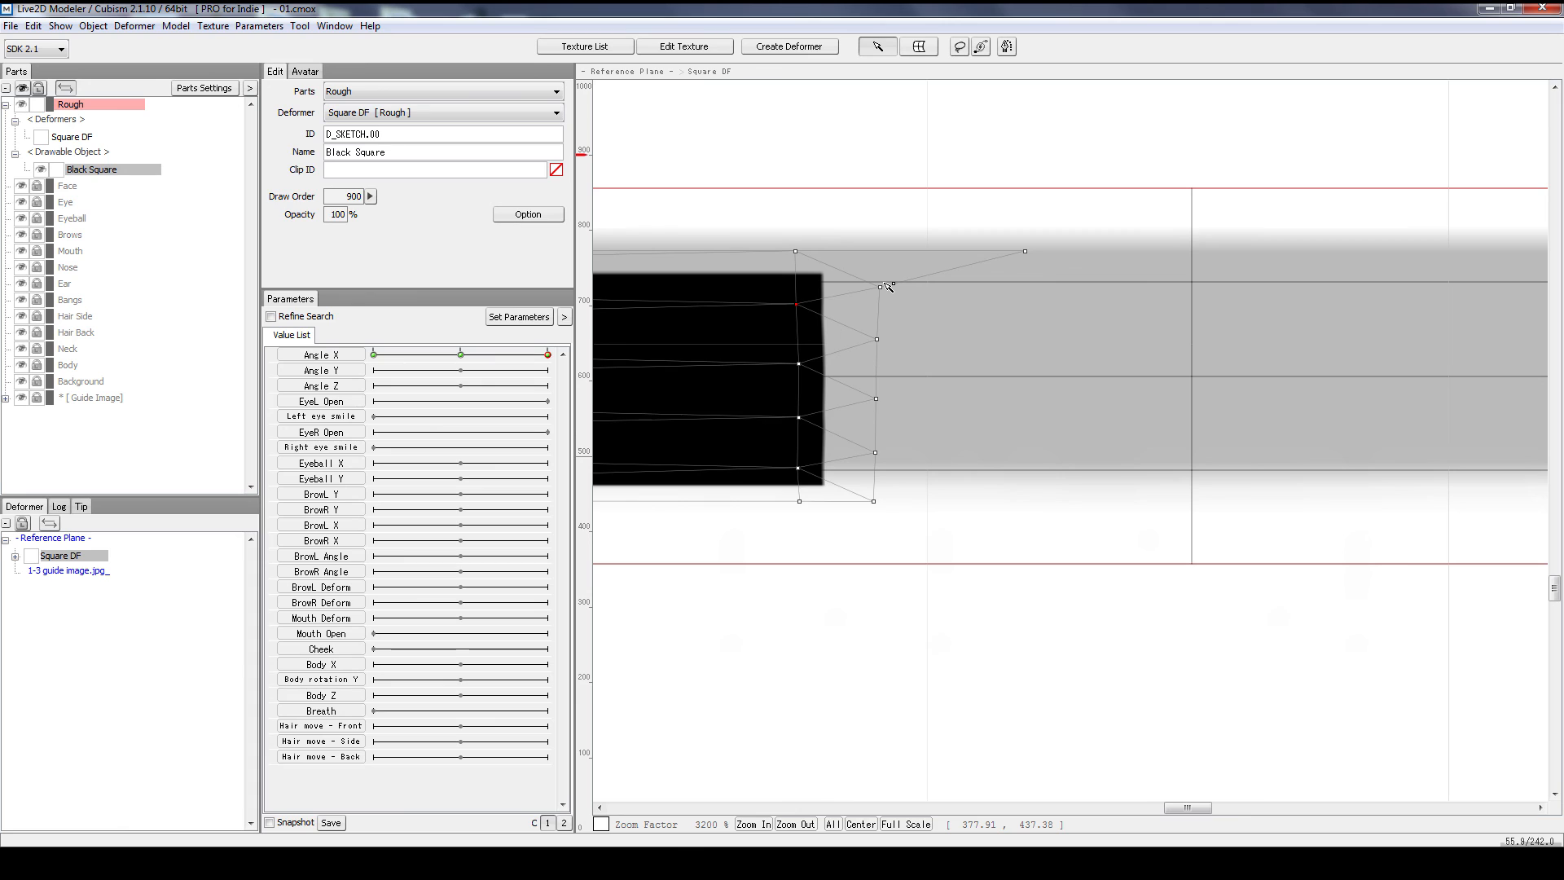
{"action": "left_click_drag", "start_coordinate": [797, 263], "coordinate": [873, 180]}
{"action": "key", "text": "ctrl+z"}
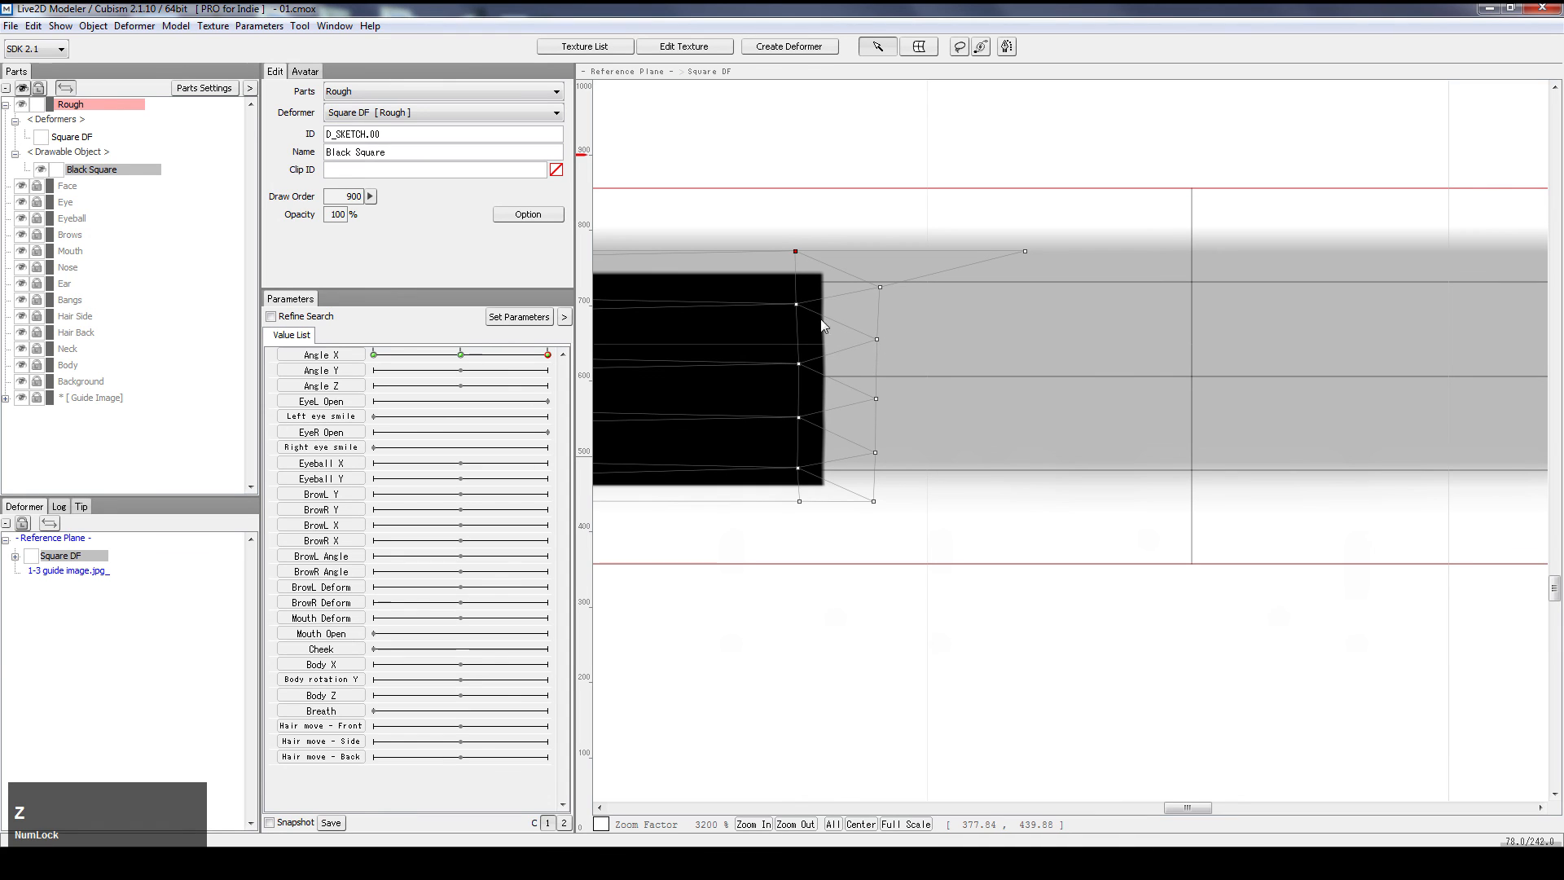
{"action": "left_click", "coordinate": [797, 305]}
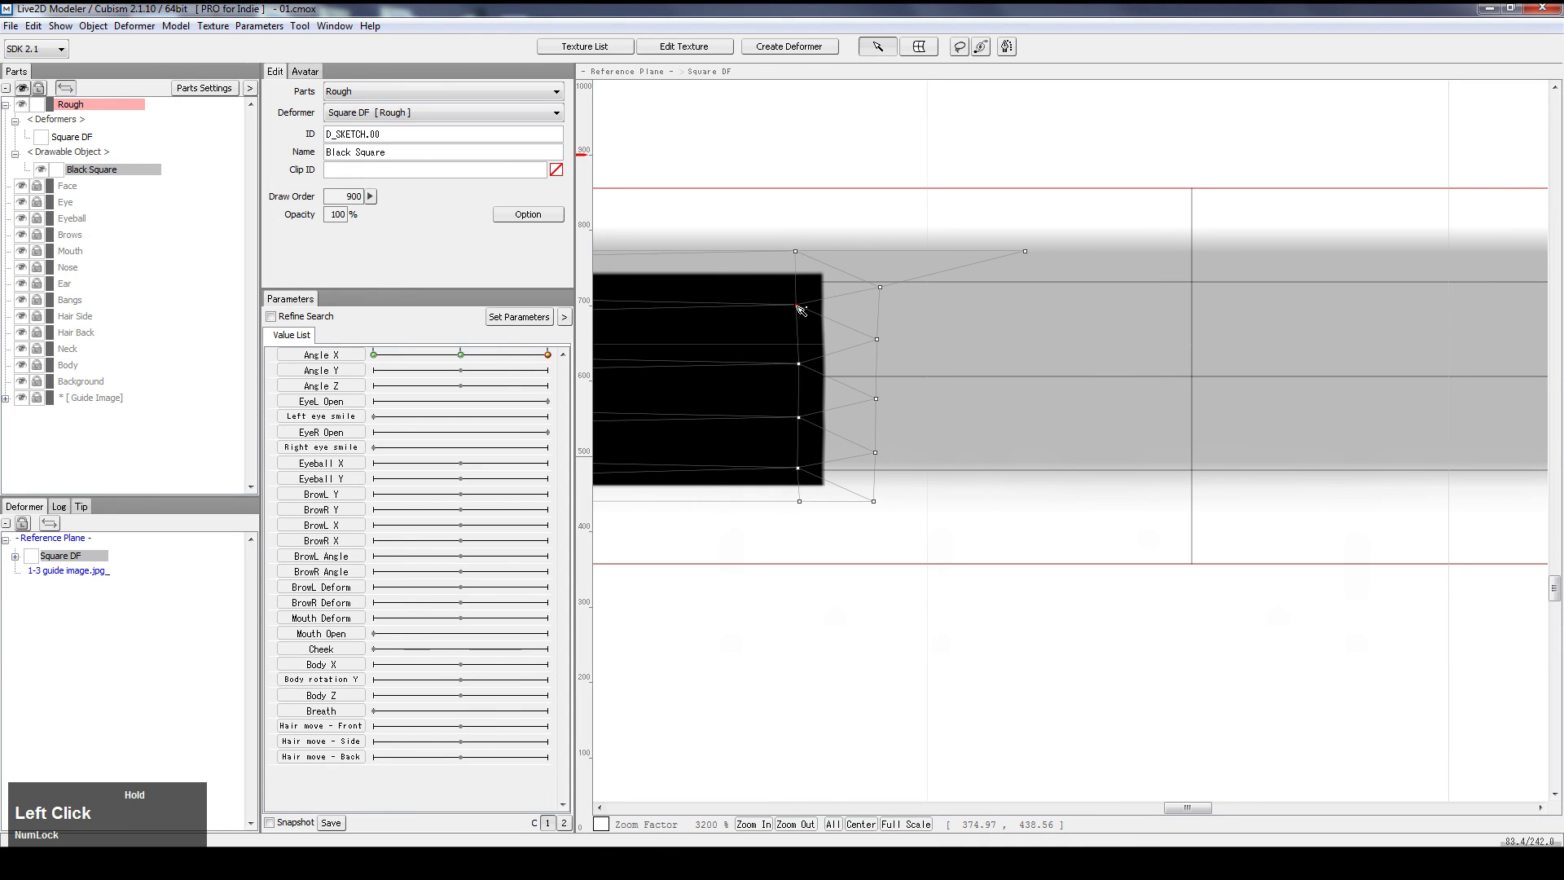
{"action": "left_click", "coordinate": [947, 398]}
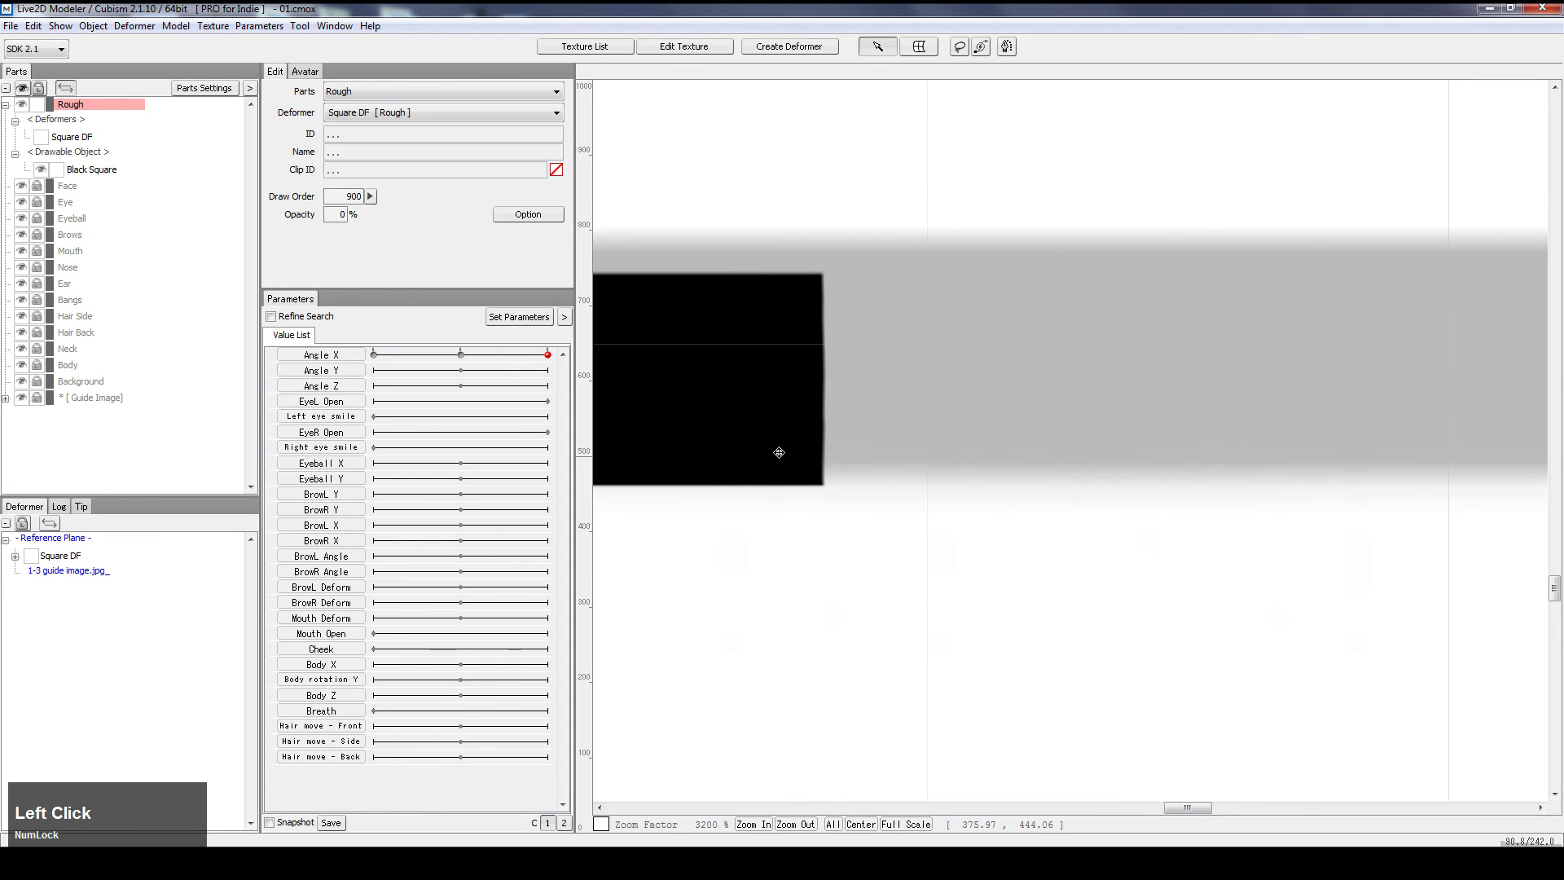
Examine the black bar's right end and full length against the grey guide, with the Black Square's mesh shown
{"action": "left_click", "coordinate": [778, 450]}
{"action": "left_click_drag", "start_coordinate": [805, 472], "coordinate": [806, 473]}
{"action": "left_click", "coordinate": [906, 480]}
{"action": "scroll", "coordinate": [932, 532], "scroll_direction": "down", "scroll_amount": 3}
{"action": "left_click_drag", "start_coordinate": [740, 565], "coordinate": [1090, 476]}
{"action": "scroll", "coordinate": [885, 491], "scroll_direction": "down", "scroll_amount": 1, "text": "alt"}
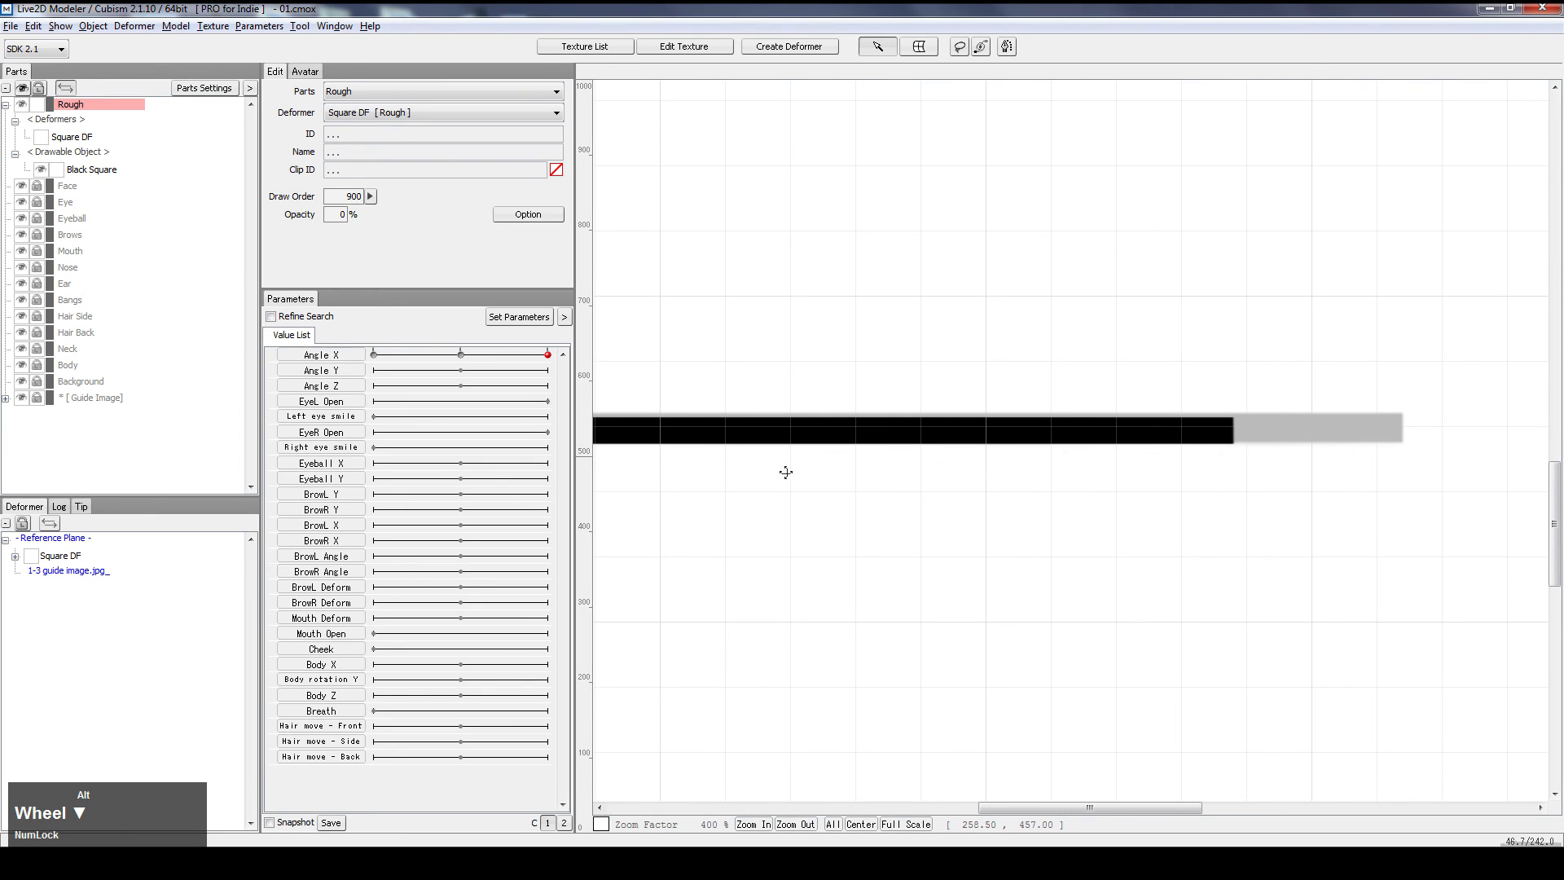
{"action": "scroll", "coordinate": [801, 466], "scroll_direction": "down", "scroll_amount": 3}
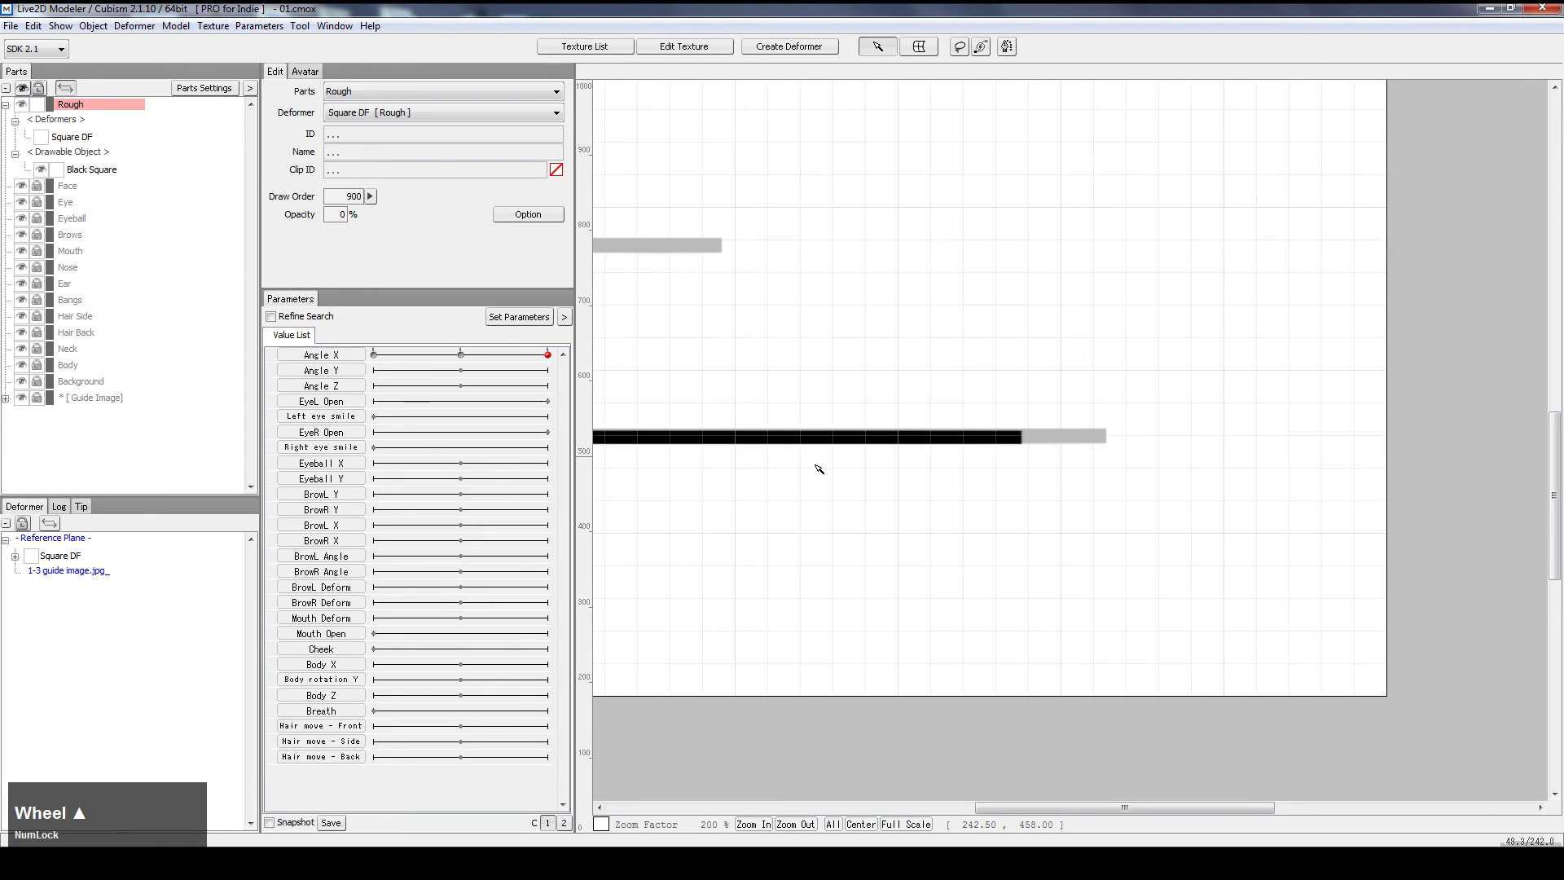
{"action": "scroll", "coordinate": [821, 464], "scroll_direction": "up", "scroll_amount": 5}
{"action": "left_click", "coordinate": [105, 170]}
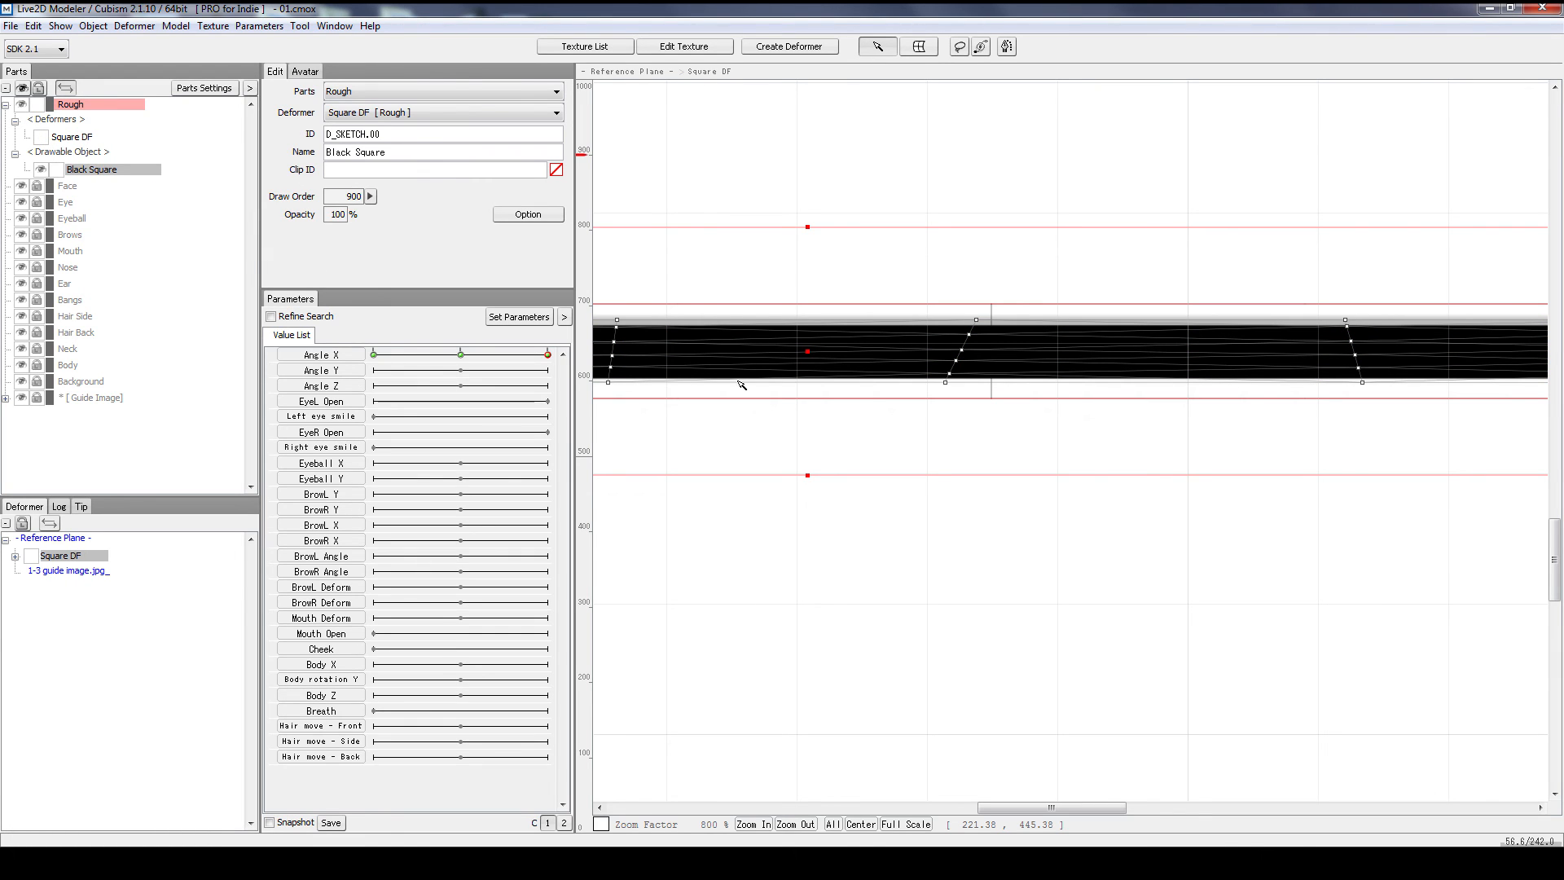
{"action": "scroll", "coordinate": [803, 449], "scroll_direction": "down", "scroll_amount": 1}
{"action": "scroll", "coordinate": [860, 448], "scroll_direction": "down", "scroll_amount": 1}
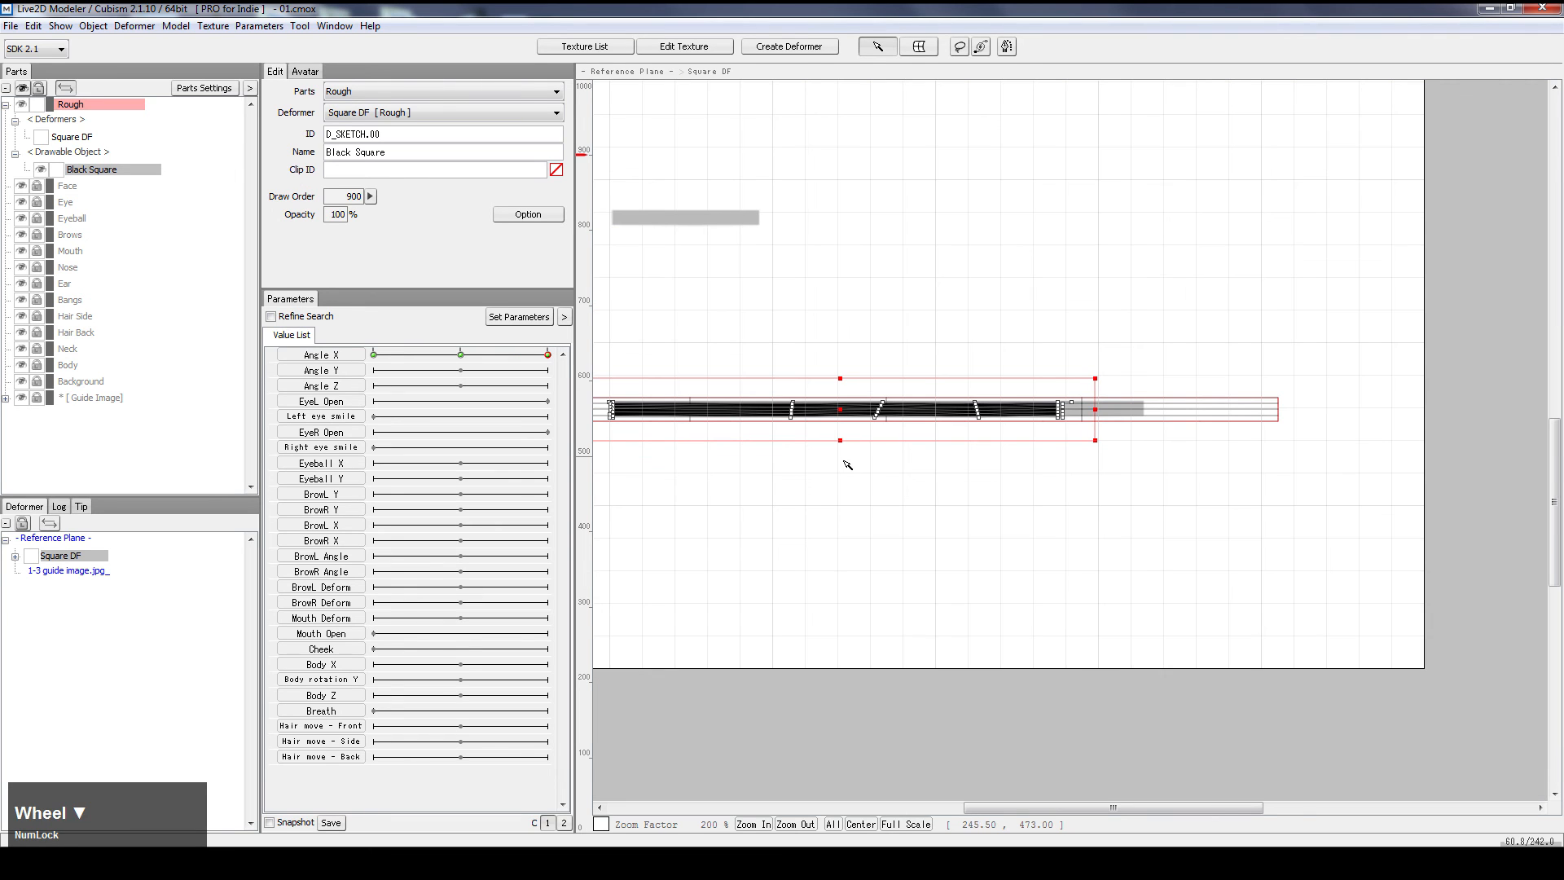
{"action": "key", "text": "space"}
{"action": "left_click_drag", "start_coordinate": [802, 471], "coordinate": [879, 459]}
{"action": "scroll", "coordinate": [913, 450], "scroll_direction": "up", "scroll_amount": 1}
{"action": "scroll", "coordinate": [917, 453], "scroll_direction": "down", "scroll_amount": 1}
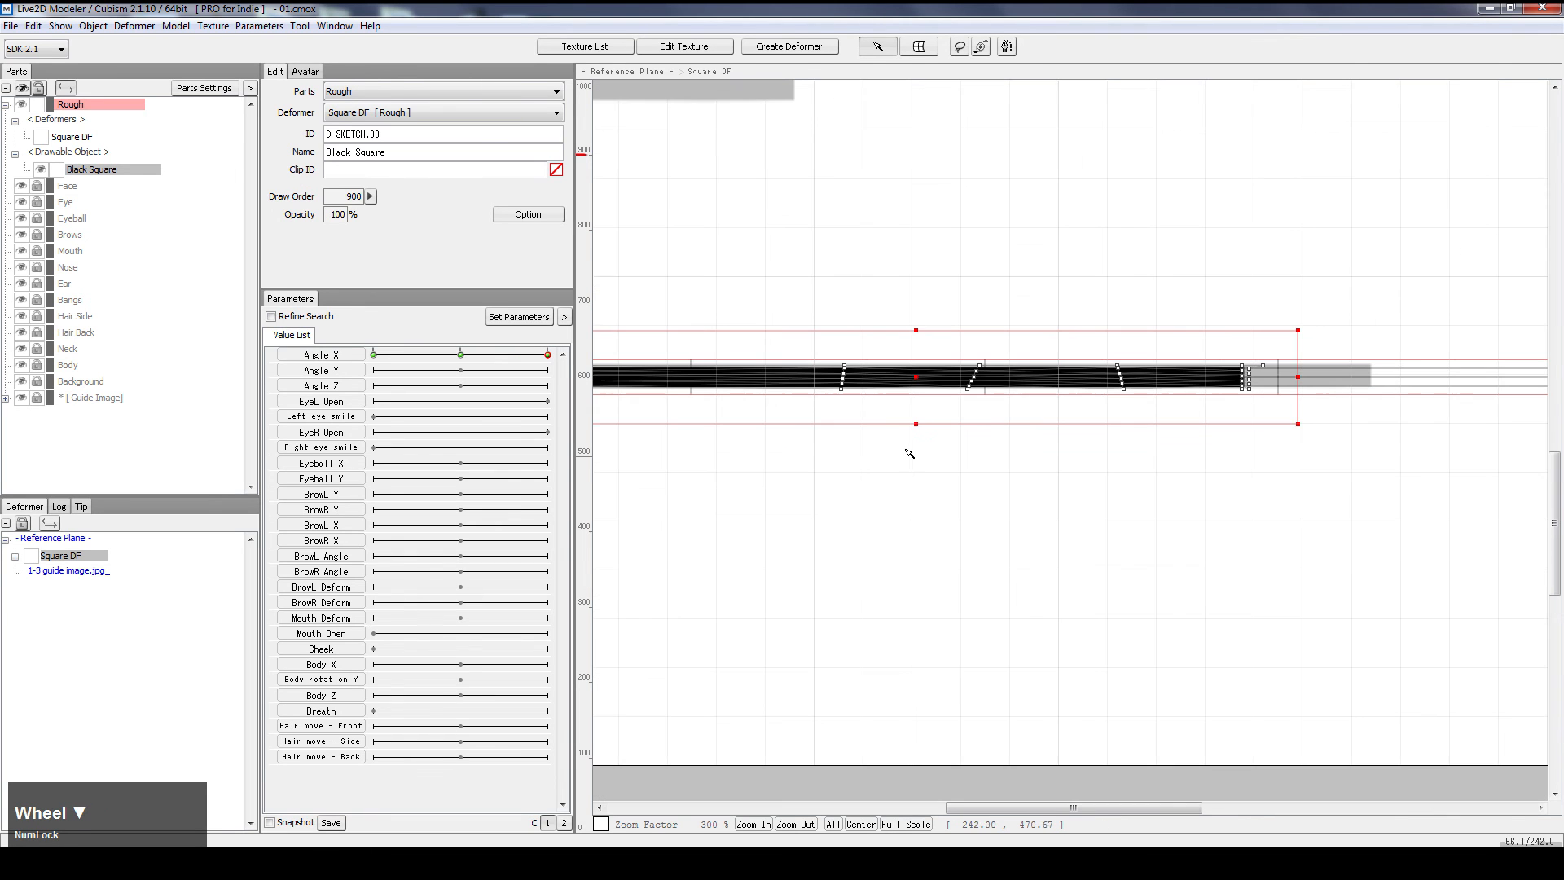
Examine both ends of the black bar against the grey guide, with the Square DF deformer's control points shown
{"action": "left_click", "coordinate": [80, 138]}
{"action": "scroll", "coordinate": [1079, 426], "scroll_direction": "up", "scroll_amount": 2}
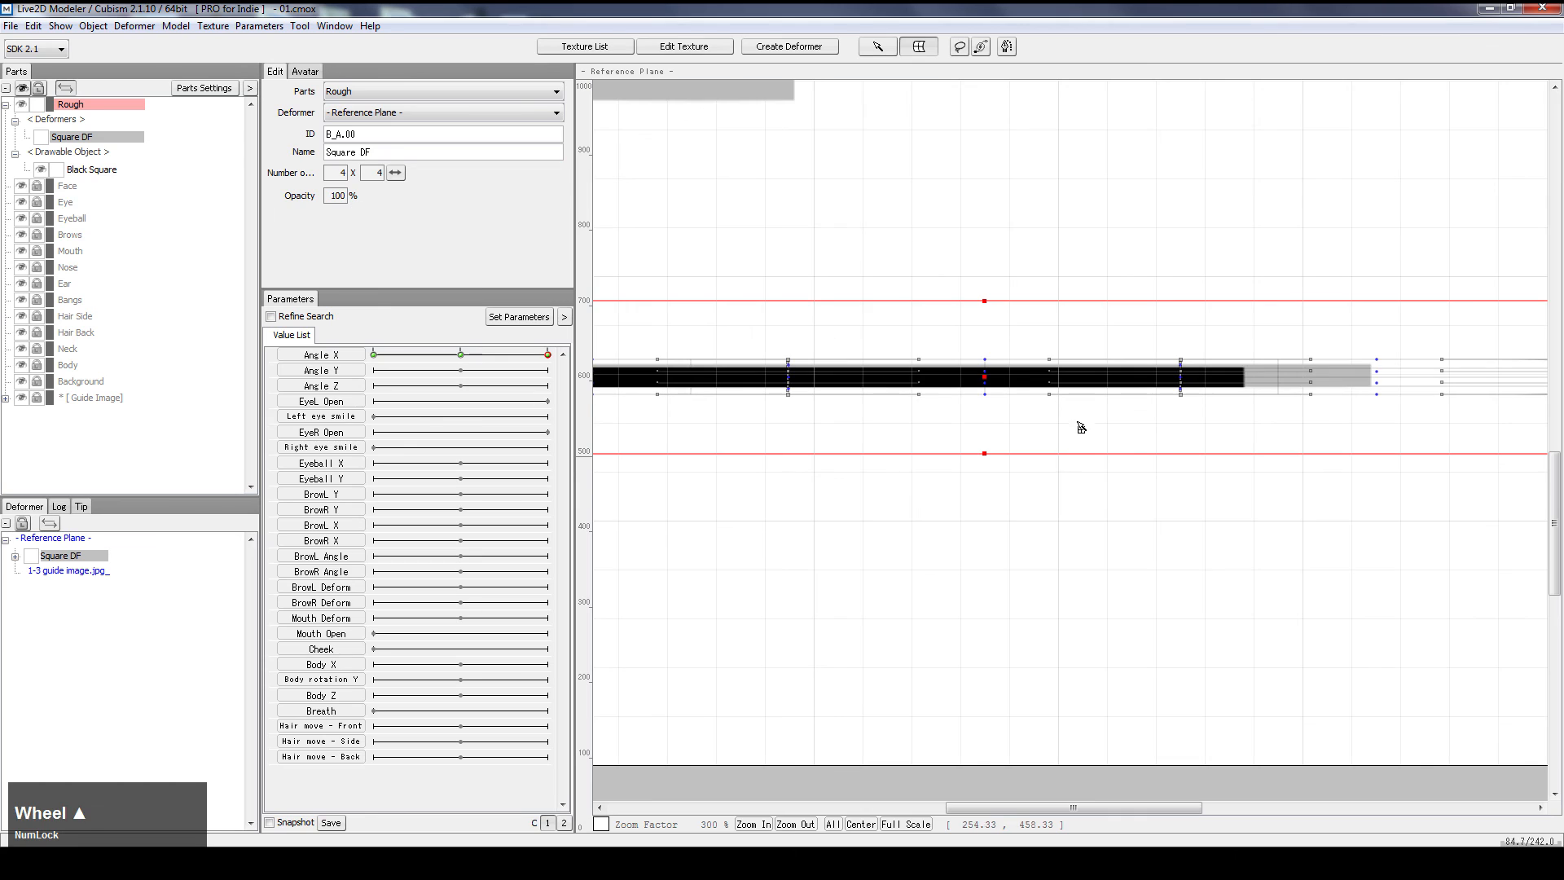
{"action": "left_click_drag", "start_coordinate": [842, 293], "coordinate": [849, 286]}
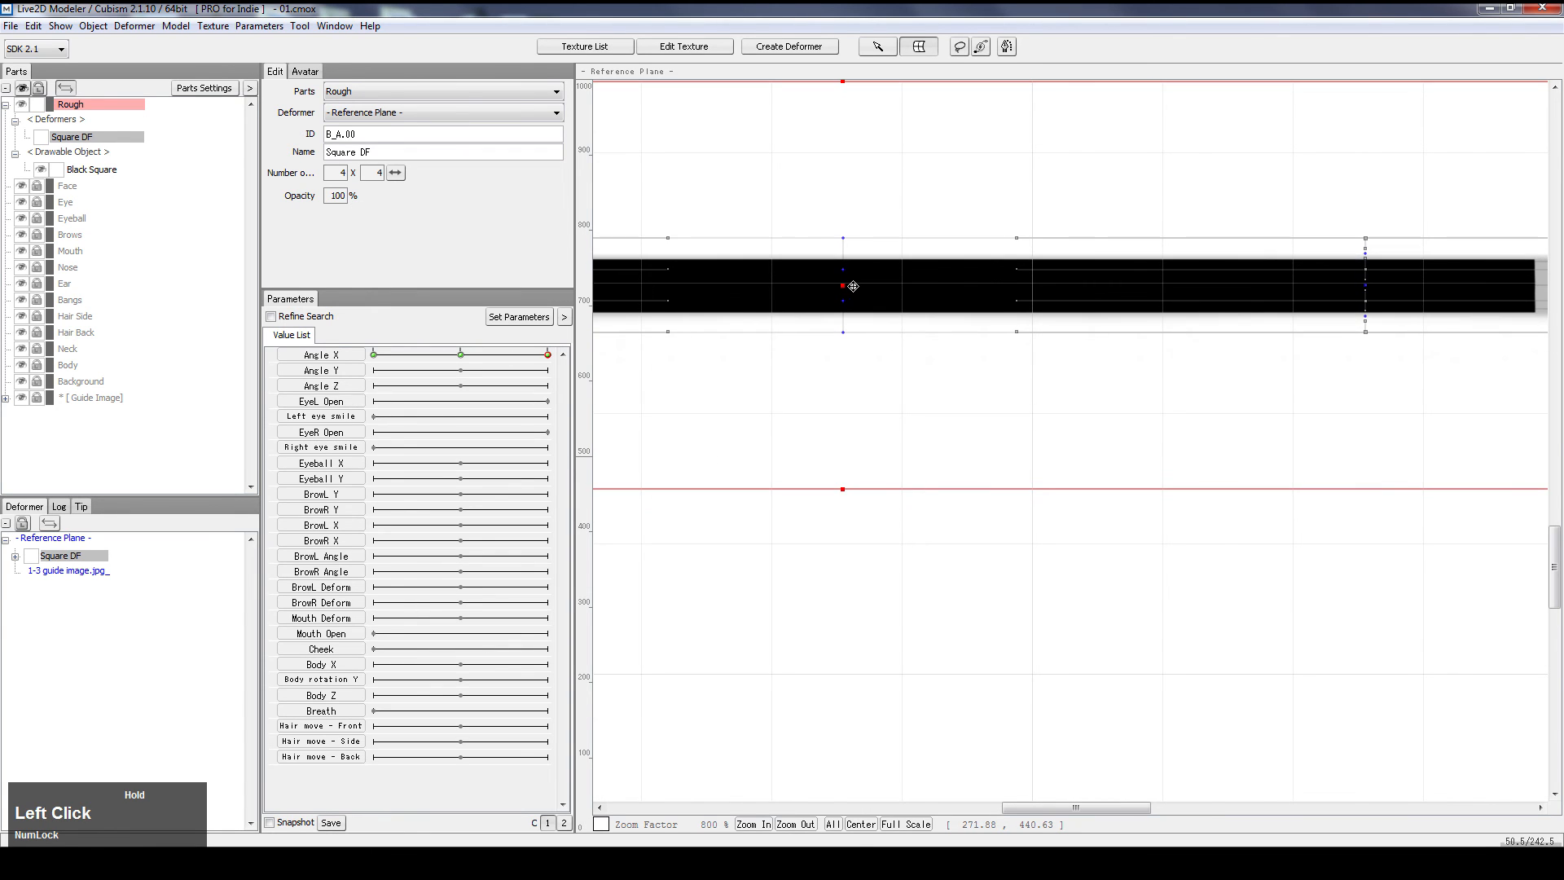
{"action": "scroll", "coordinate": [851, 289], "scroll_direction": "down", "scroll_amount": 2}
{"action": "key", "text": "space"}
{"action": "left_click_drag", "start_coordinate": [872, 390], "coordinate": [1312, 418]}
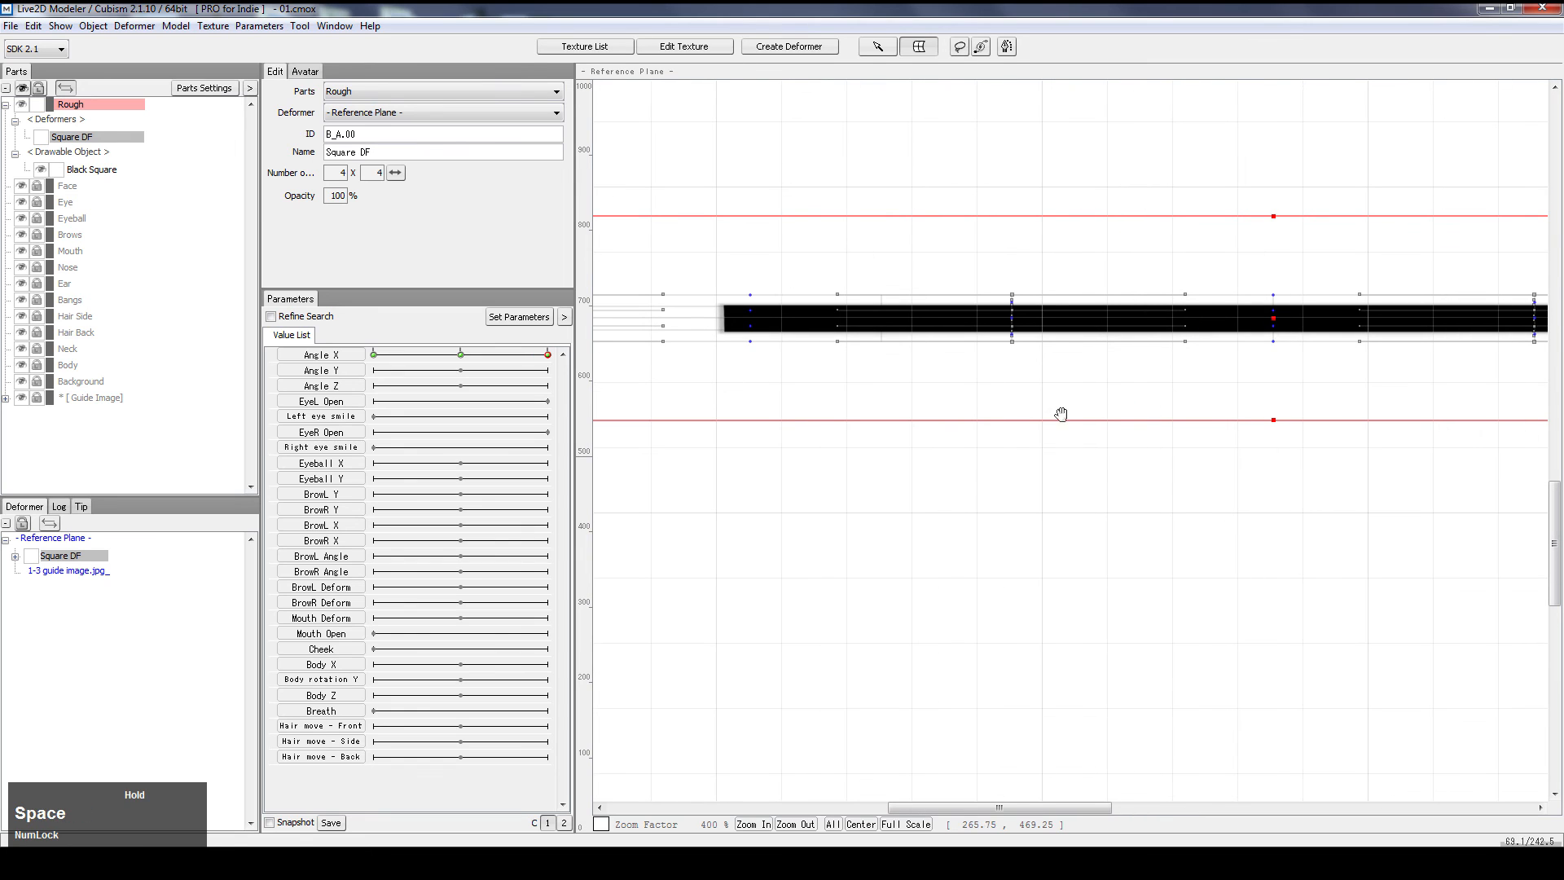
{"action": "left_click_drag", "start_coordinate": [1273, 318], "coordinate": [1368, 436]}
{"action": "key", "text": "space"}
{"action": "left_click_drag", "start_coordinate": [1212, 450], "coordinate": [821, 453]}
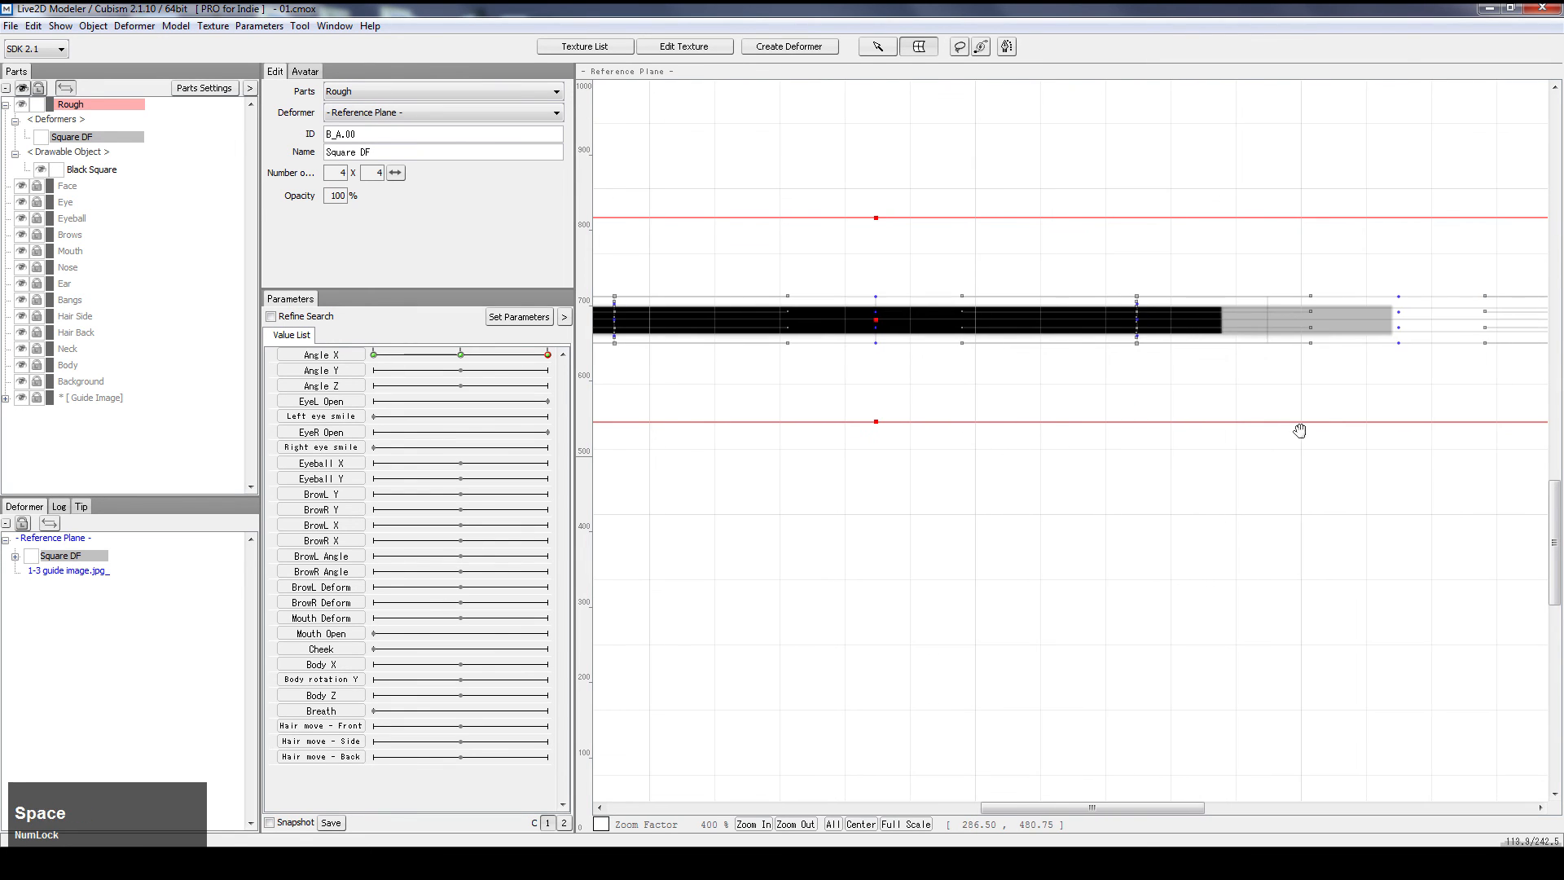
{"action": "left_click_drag", "start_coordinate": [1160, 425], "coordinate": [1069, 420]}
{"action": "left_click_drag", "start_coordinate": [1311, 426], "coordinate": [1418, 430]}
{"action": "left_click_drag", "start_coordinate": [954, 447], "coordinate": [1244, 486]}
{"action": "scroll", "coordinate": [1061, 423], "scroll_direction": "down", "scroll_amount": 1}
{"action": "scroll", "coordinate": [1061, 422], "scroll_direction": "right", "scroll_amount": 5}
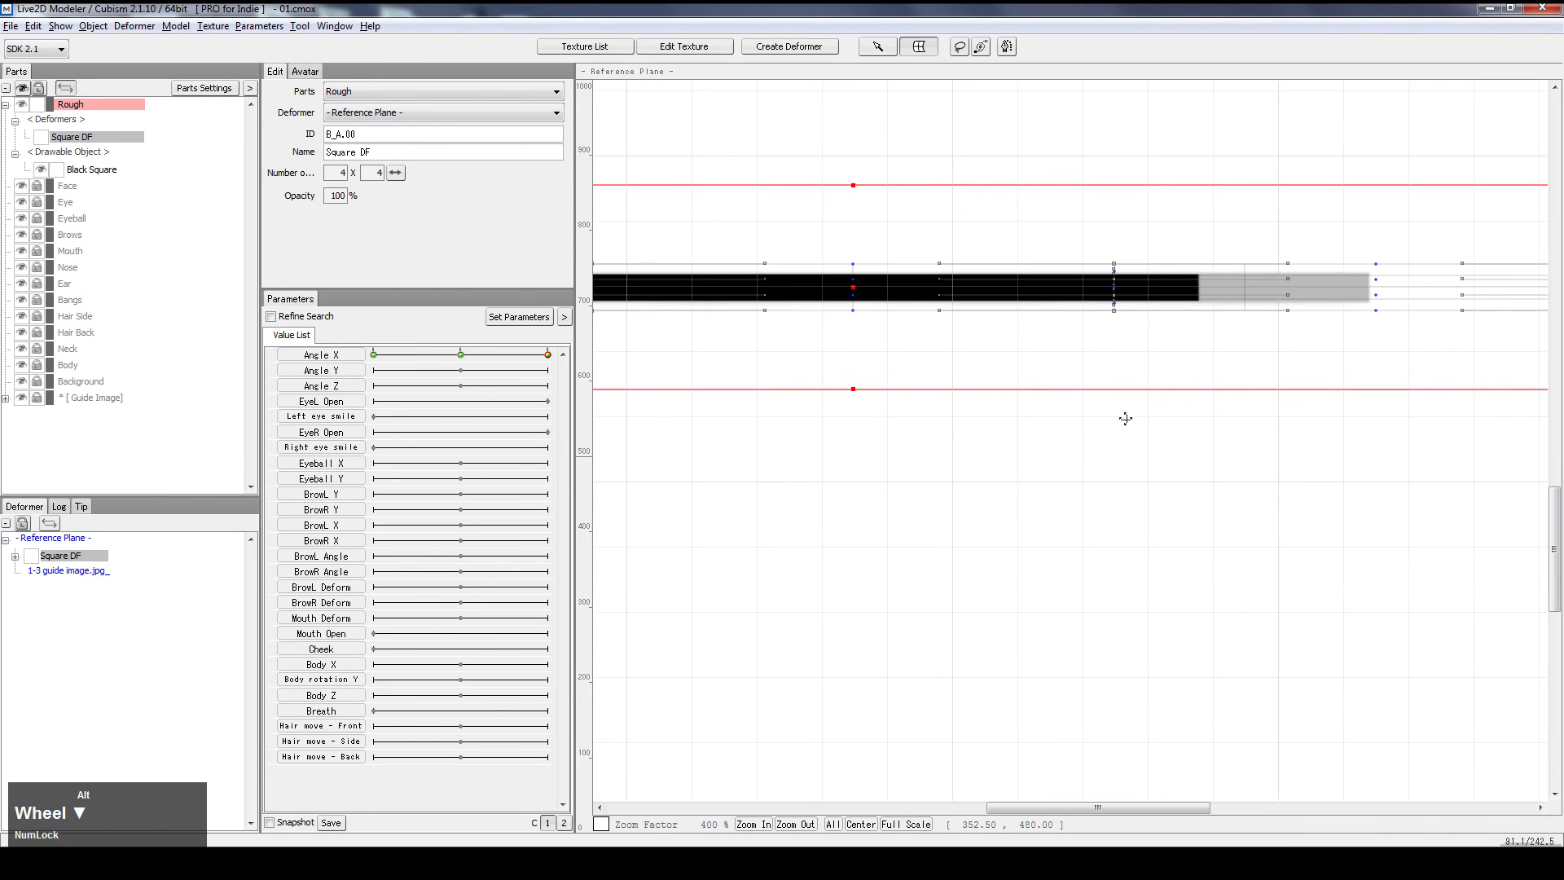
{"action": "scroll", "coordinate": [1158, 438], "scroll_direction": "down", "scroll_amount": 1}
{"action": "left_click", "coordinate": [971, 450]}
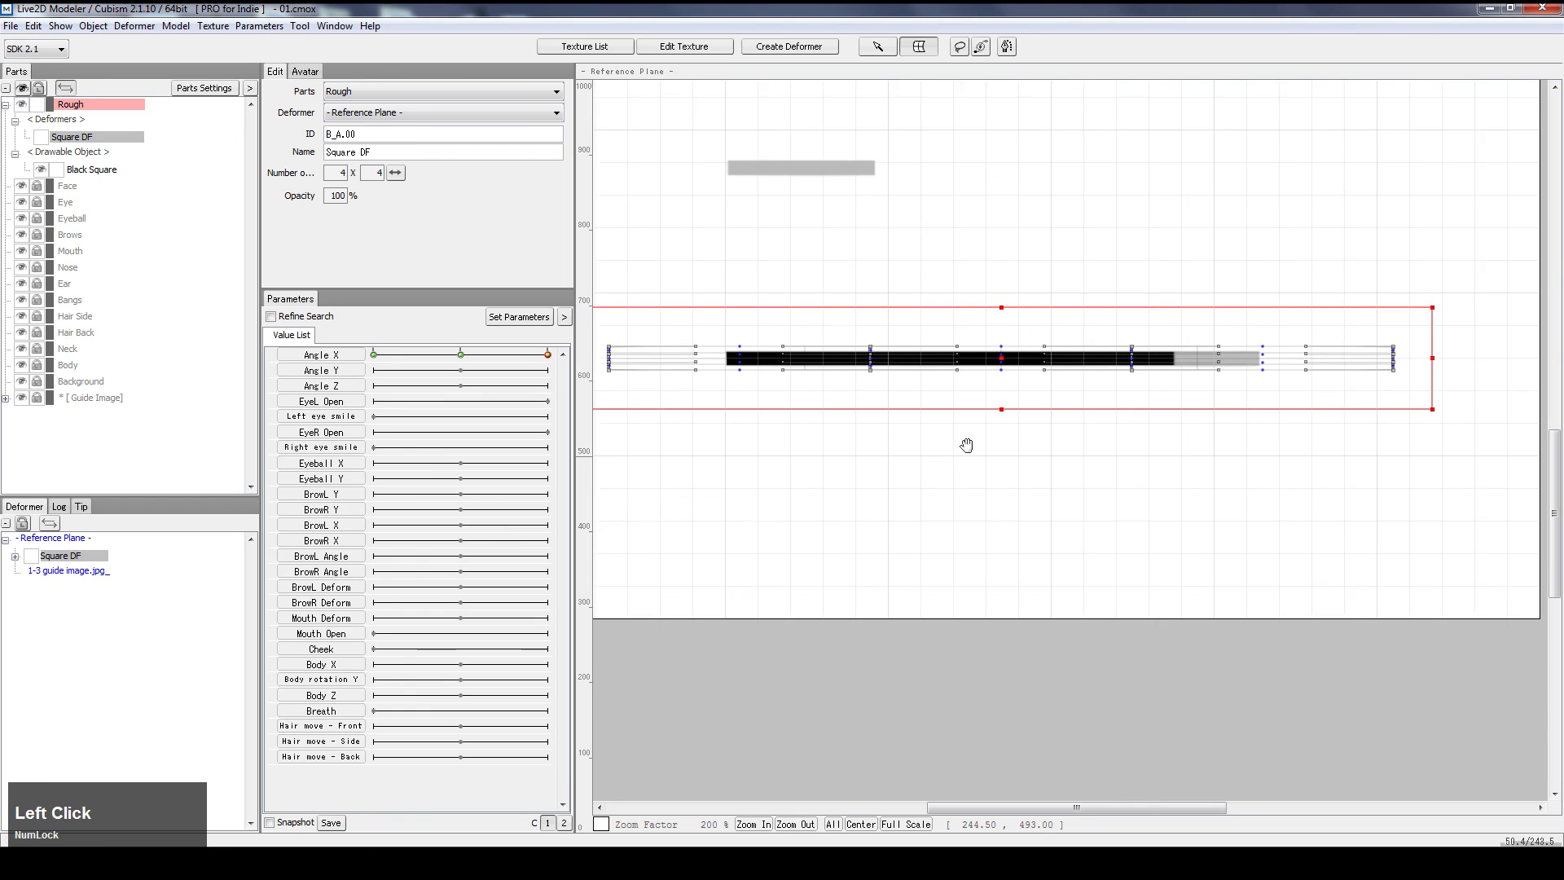
{"action": "key", "text": "space"}
{"action": "scroll", "coordinate": [1103, 428], "scroll_direction": "up", "scroll_amount": 1}
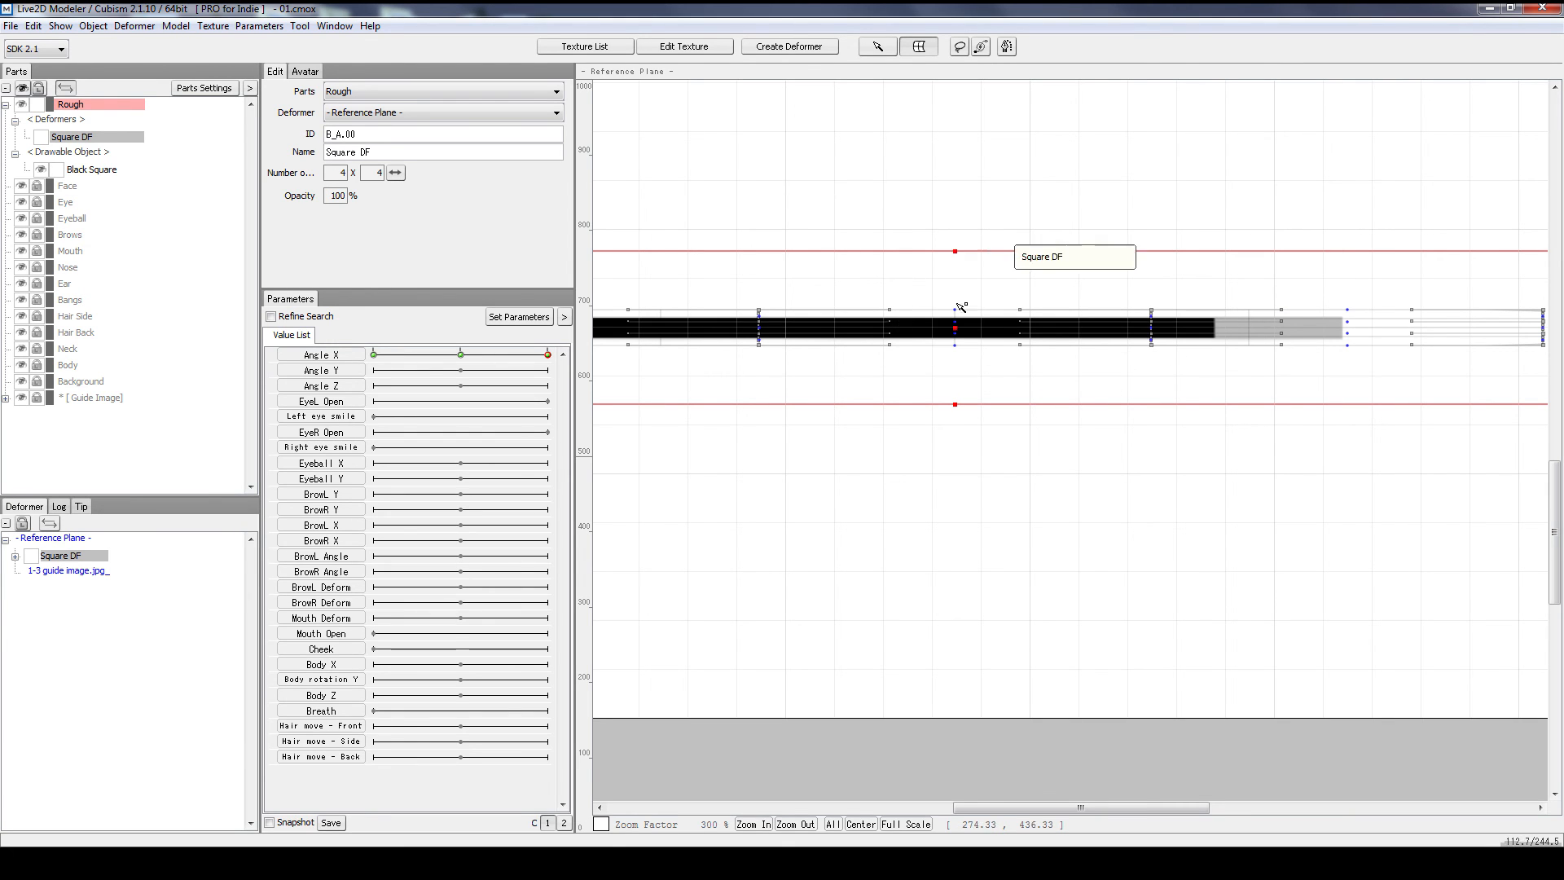
{"action": "key", "text": "space"}
{"action": "left_click_drag", "start_coordinate": [1161, 391], "coordinate": [897, 359]}
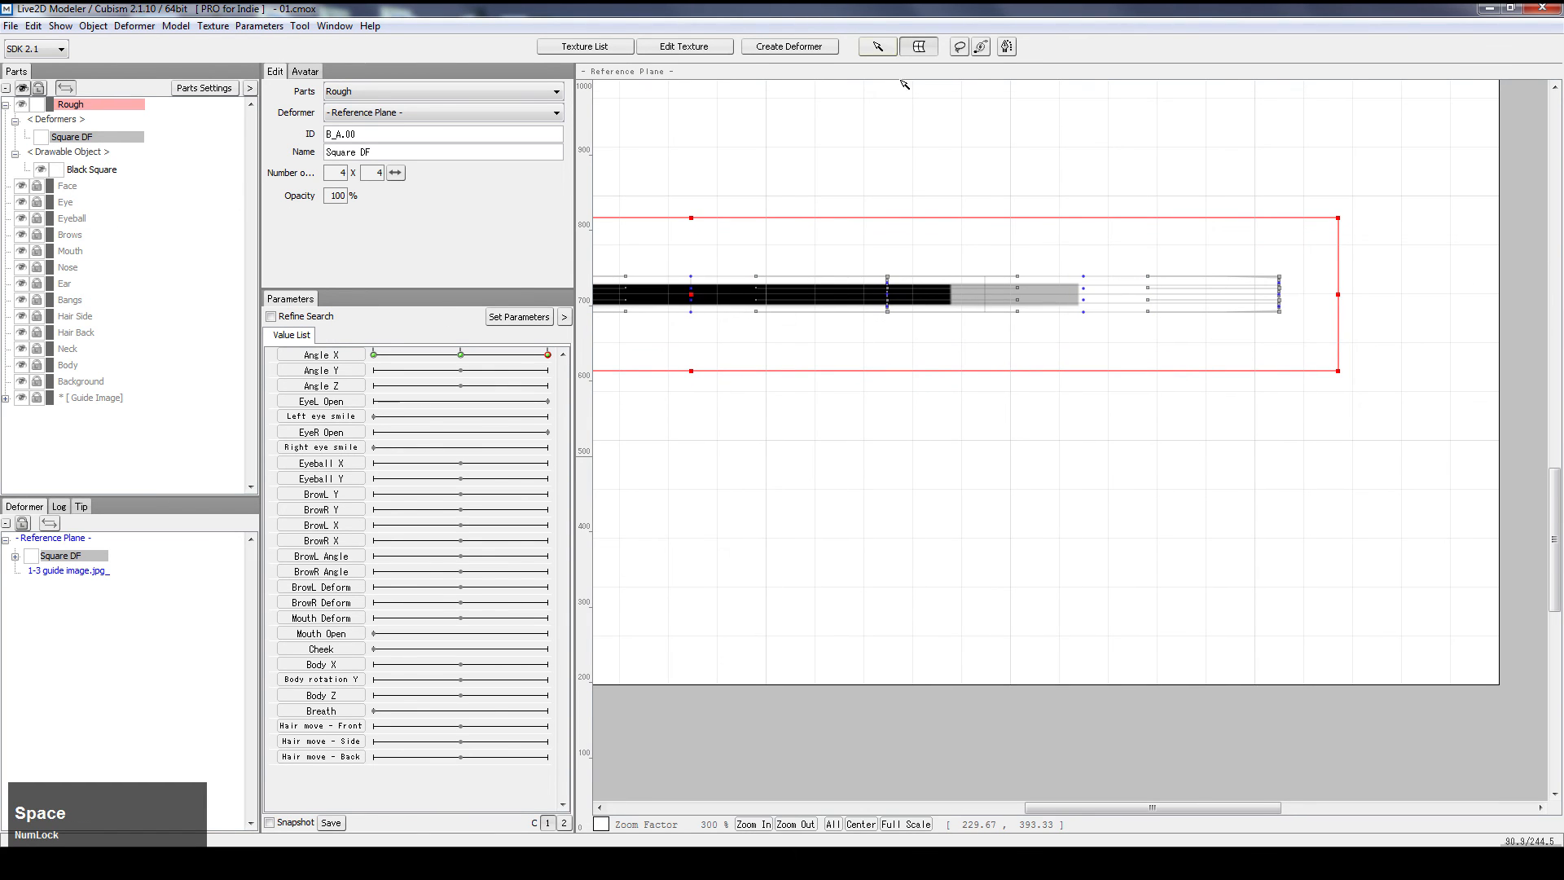
Move the Black Square's right-end mesh vertices outward horizontally to extend the bar to the right end of the grey guide
{"action": "left_click", "coordinate": [958, 308]}
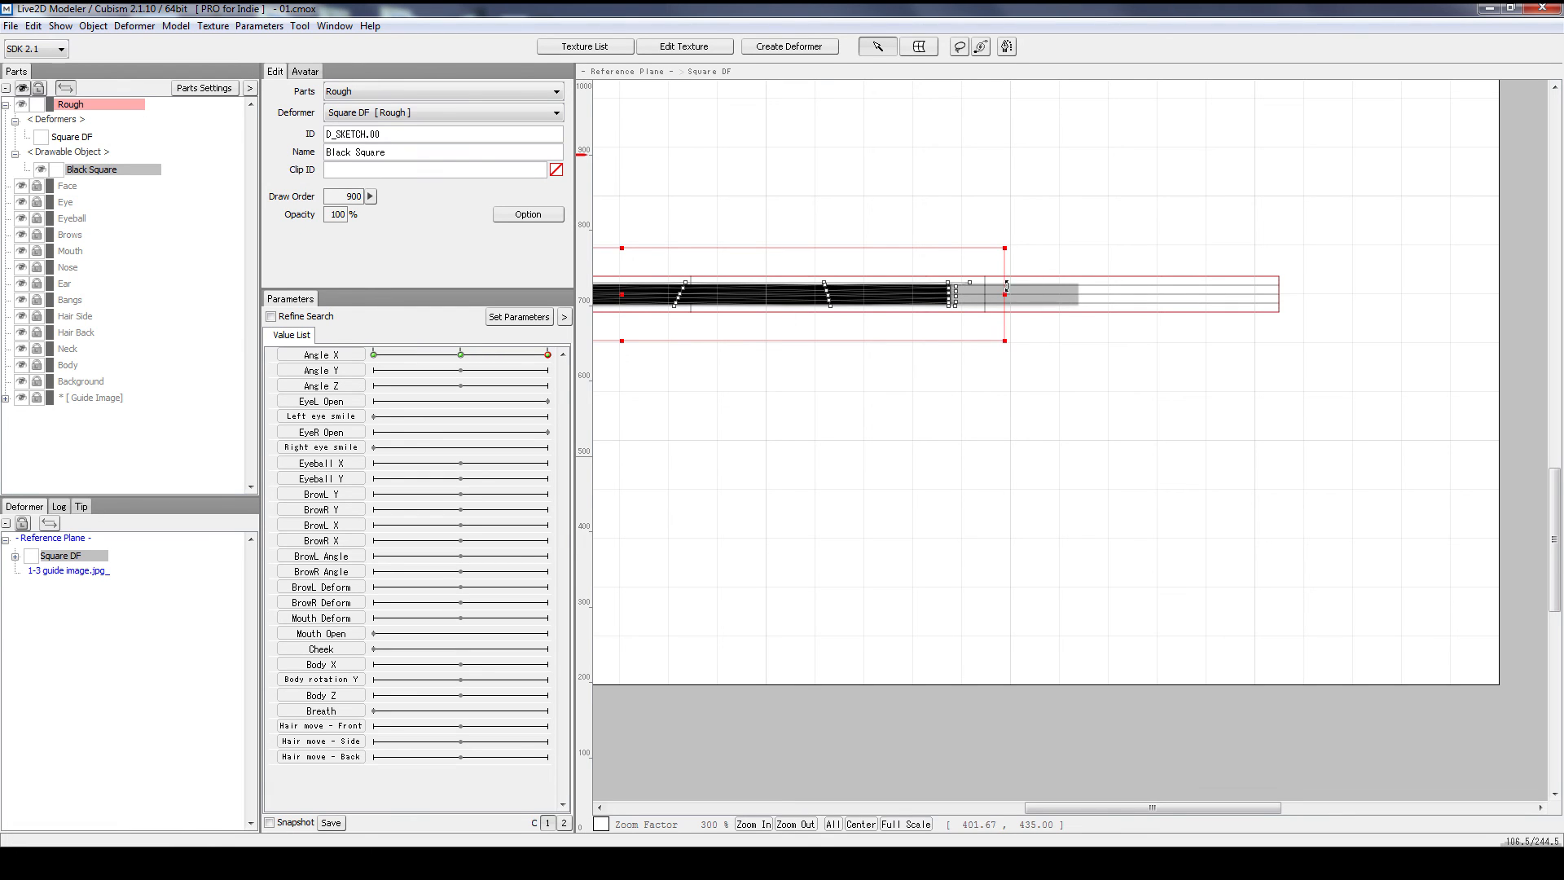
{"action": "scroll", "coordinate": [1007, 286], "scroll_direction": "up", "scroll_amount": 3}
{"action": "scroll", "coordinate": [831, 286], "scroll_direction": "up", "scroll_amount": 2}
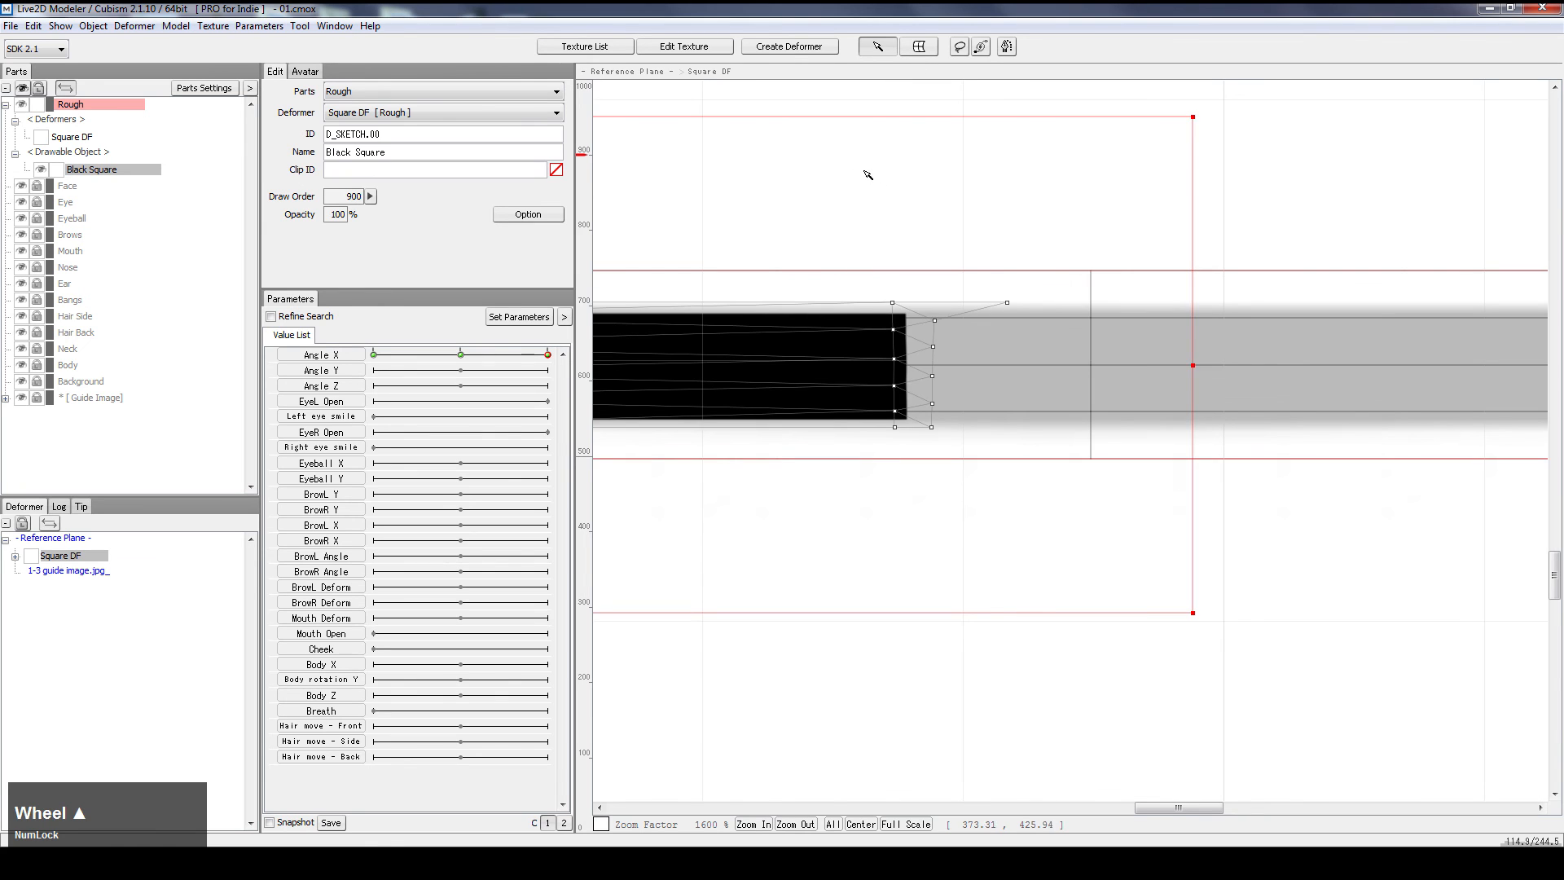
{"action": "left_click_drag", "start_coordinate": [842, 154], "coordinate": [1085, 517]}
{"action": "scroll", "coordinate": [1144, 454], "scroll_direction": "down", "scroll_amount": 2}
{"action": "key", "text": "space"}
{"action": "left_click_drag", "start_coordinate": [1211, 480], "coordinate": [1102, 490]}
{"action": "left_click_drag", "start_coordinate": [940, 419], "coordinate": [1278, 457]}
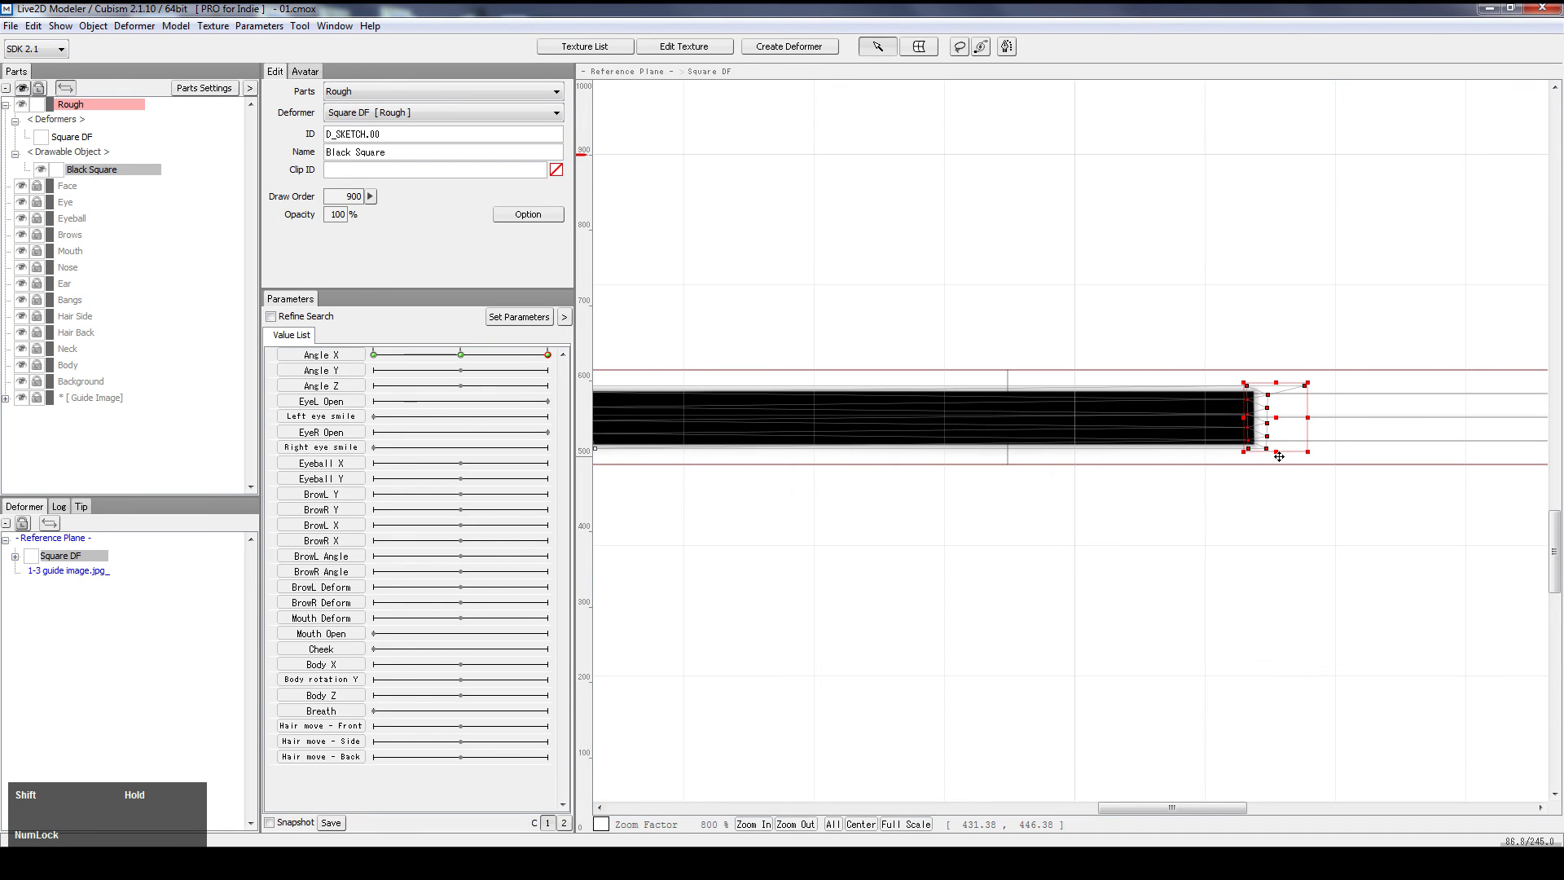
{"action": "left_click", "coordinate": [1163, 532]}
Reselect the Black Square and check the extended bar's full length against the grey guide
{"action": "left_click_drag", "start_coordinate": [804, 562], "coordinate": [1119, 541]}
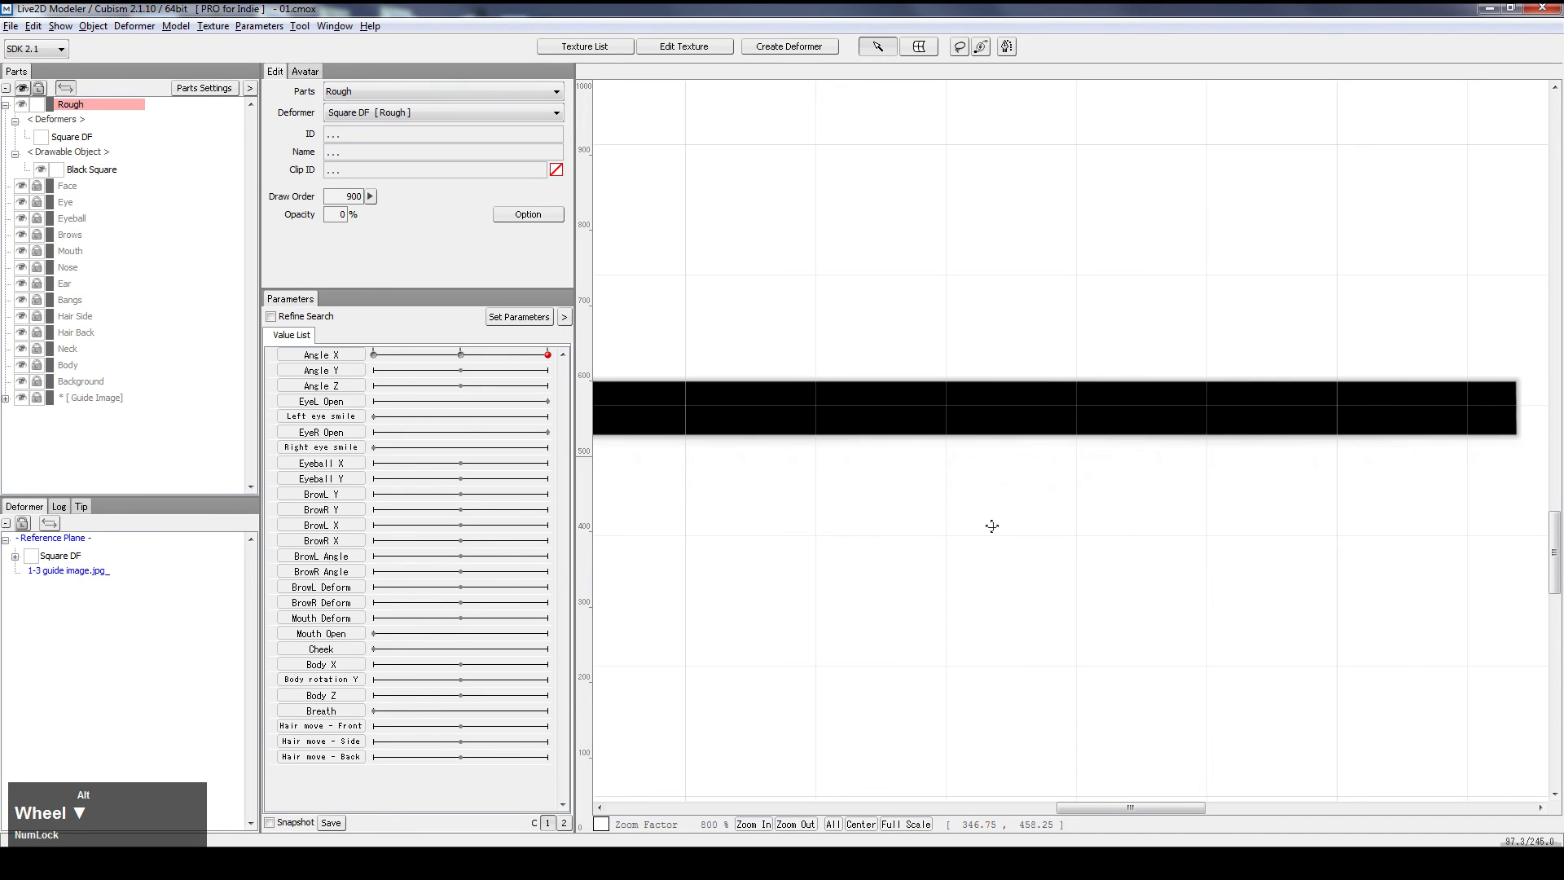
{"action": "left_click", "coordinate": [961, 428]}
{"action": "scroll", "coordinate": [943, 524], "scroll_direction": "down", "scroll_amount": 5}
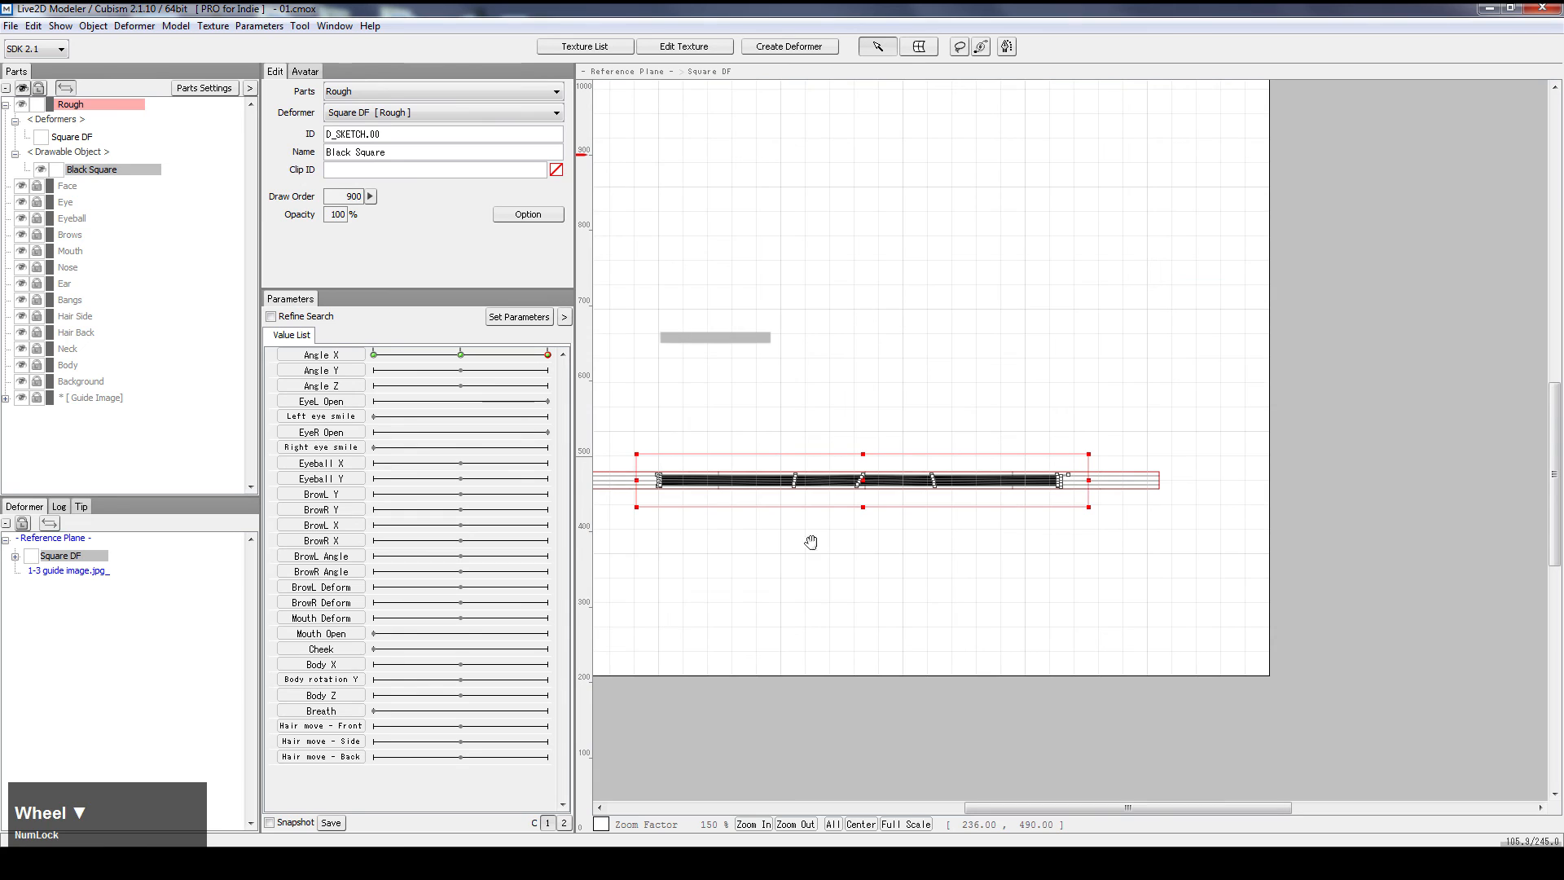
{"action": "left_click_drag", "start_coordinate": [813, 541], "coordinate": [893, 535]}
{"action": "scroll", "coordinate": [855, 537], "scroll_direction": "up", "scroll_amount": 1}
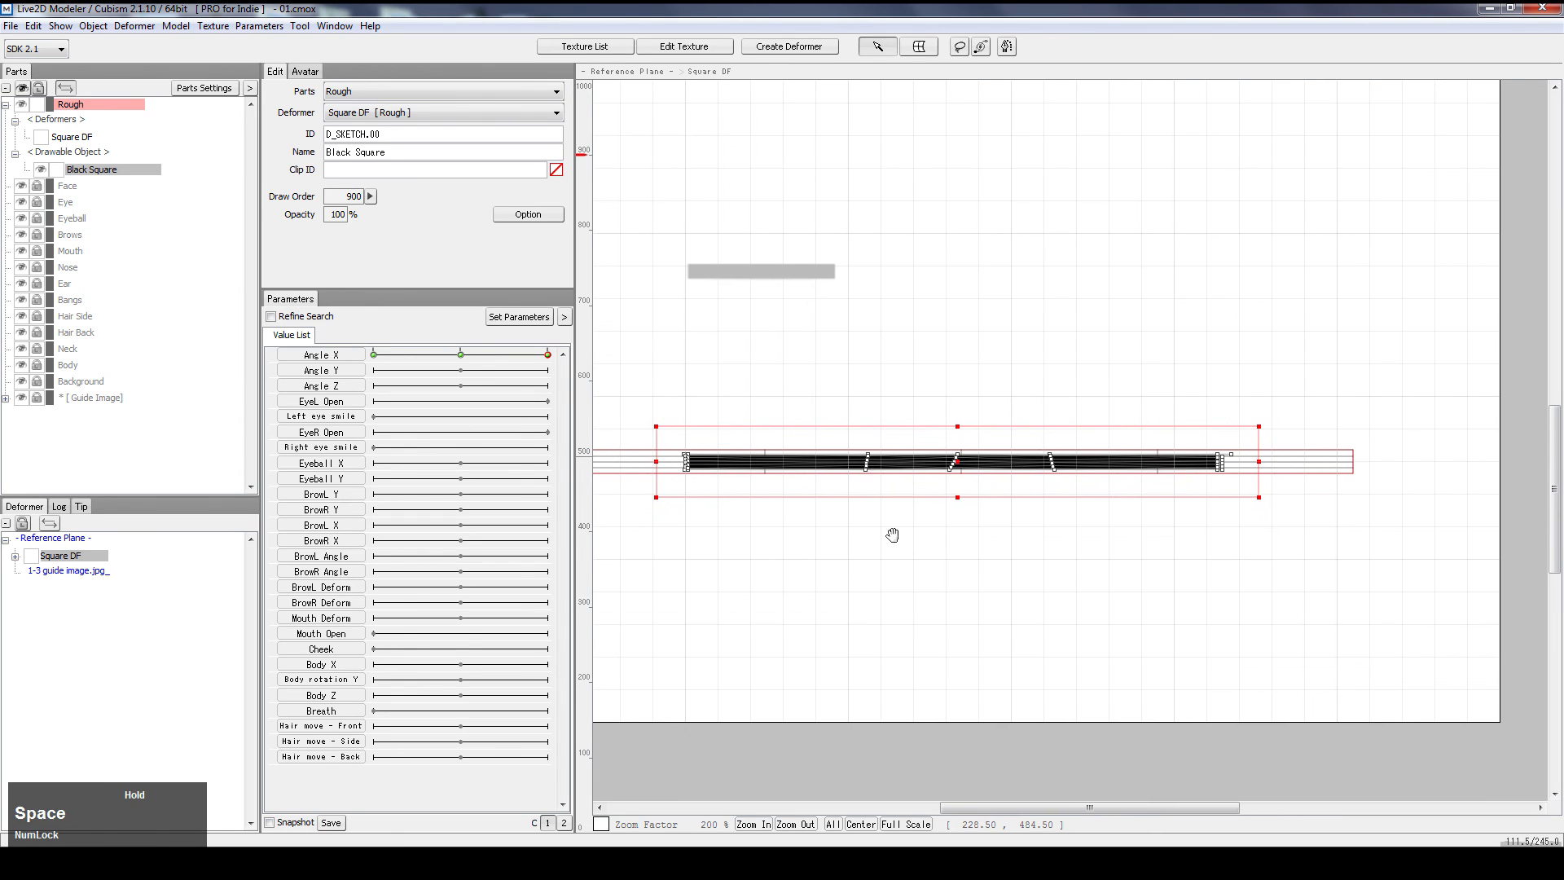
Preview the Black Square's deformation by sweeping Angle X between -30 and 30, ending at 30 with the object deselected
{"action": "left_click_drag", "start_coordinate": [453, 357], "coordinate": [333, 358]}
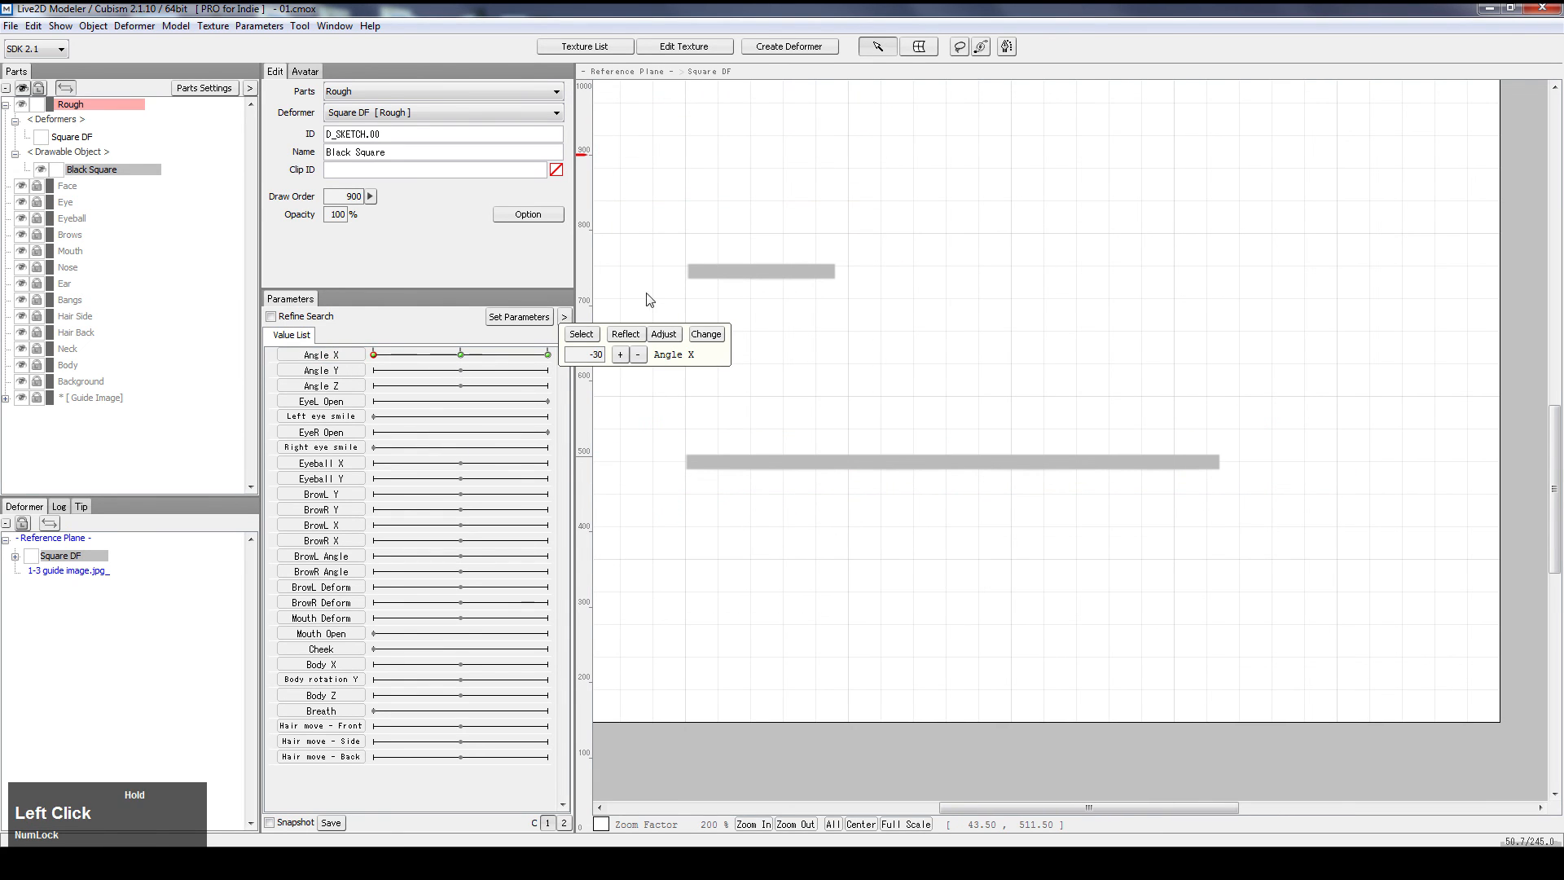
{"action": "scroll", "coordinate": [771, 287], "scroll_direction": "down", "scroll_amount": 3}
{"action": "left_click_drag", "start_coordinate": [801, 275], "coordinate": [780, 323]}
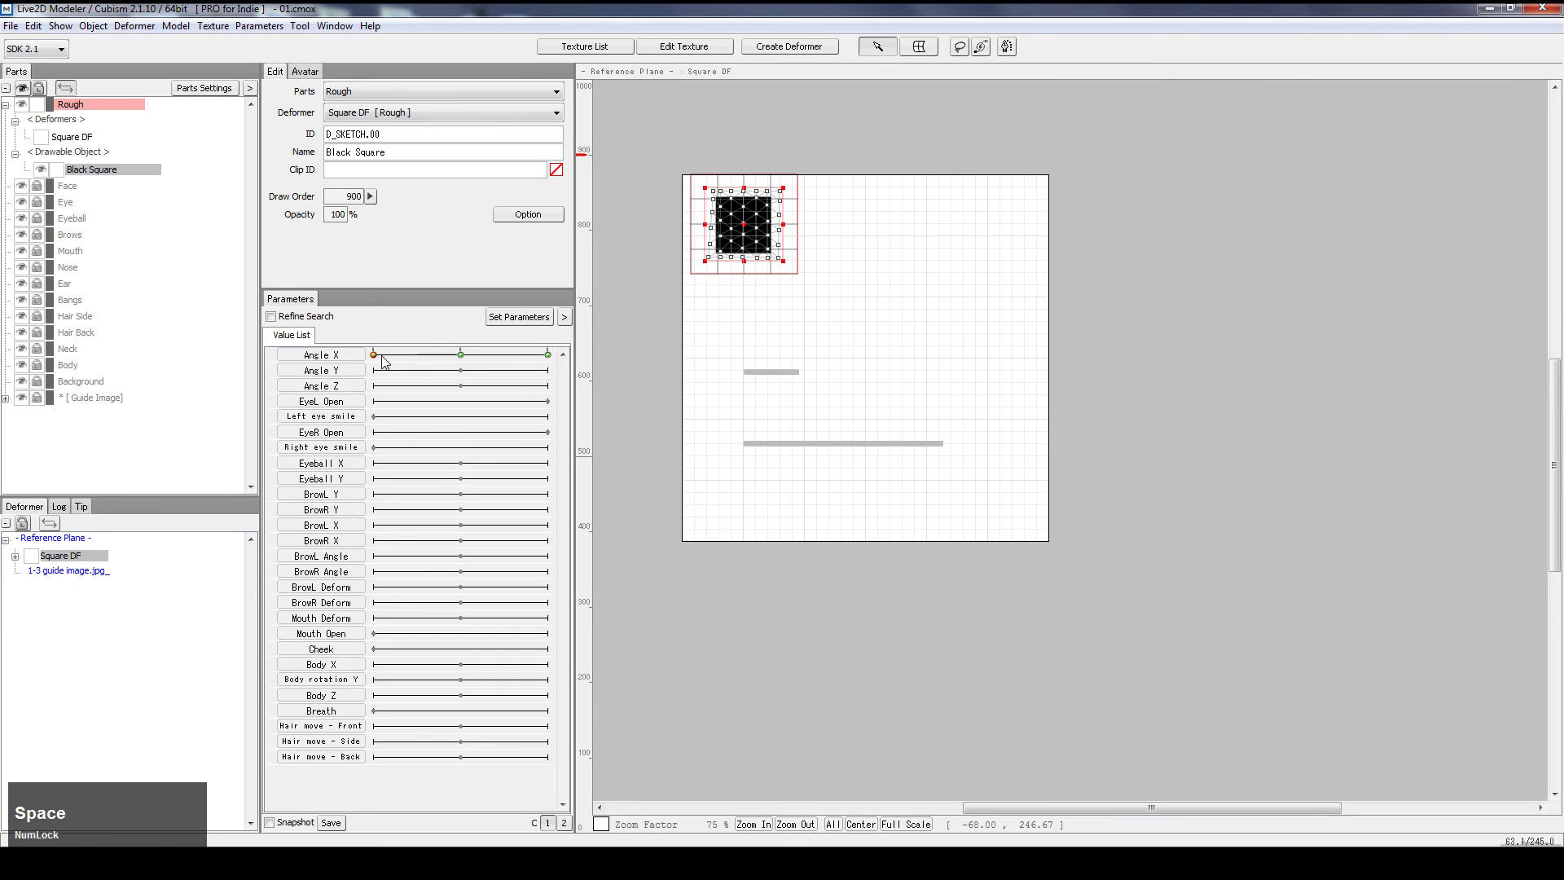
{"action": "left_click_drag", "start_coordinate": [384, 361], "coordinate": [505, 359]}
{"action": "scroll", "coordinate": [756, 445], "scroll_direction": "up", "scroll_amount": 4}
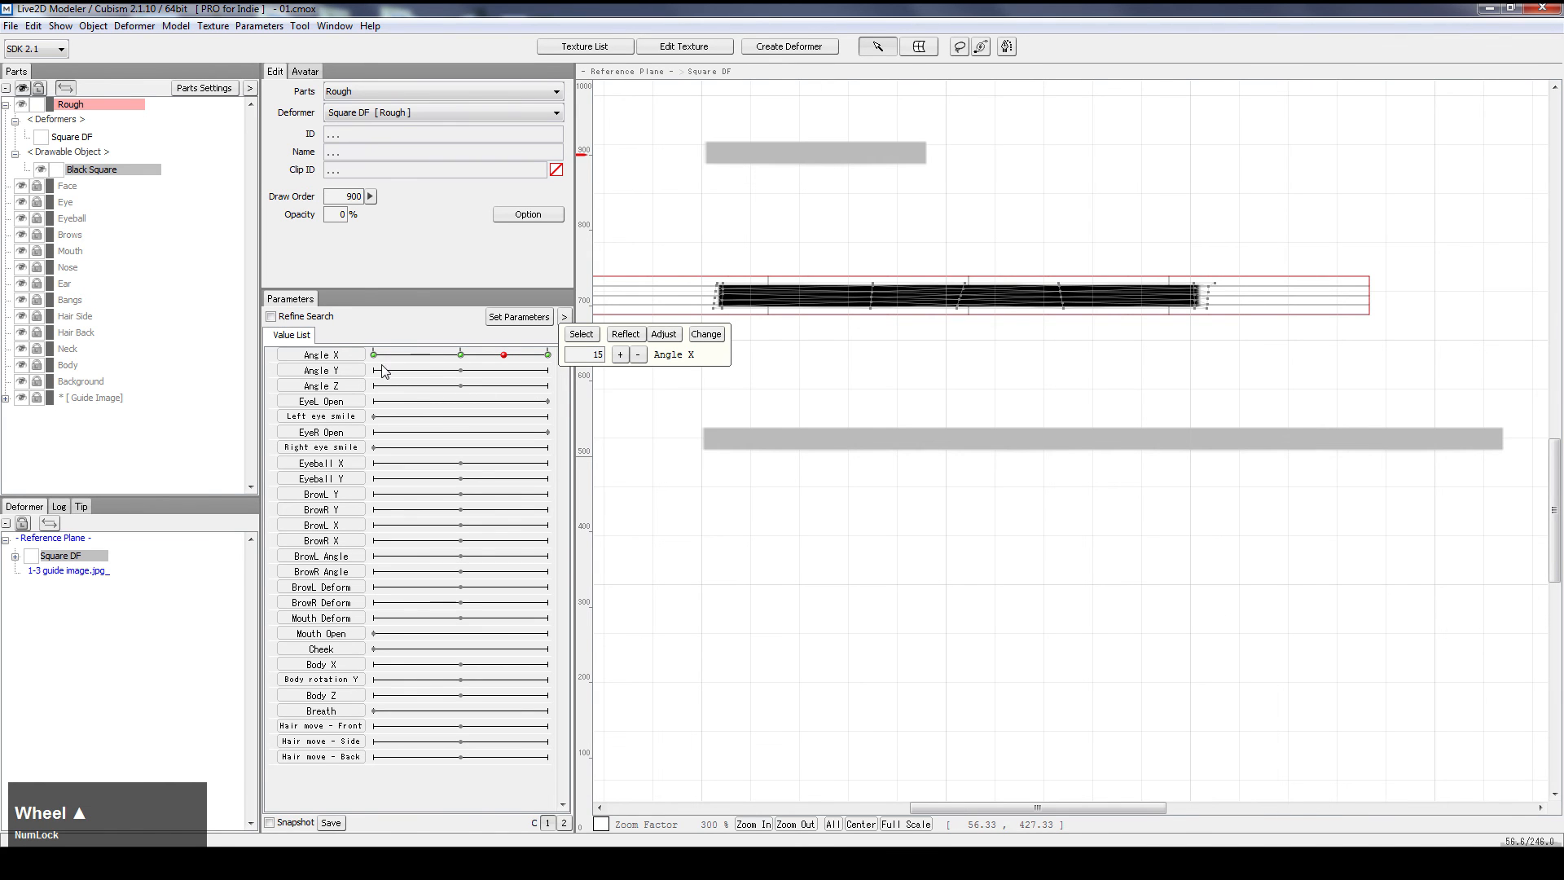
{"action": "left_click_drag", "start_coordinate": [386, 360], "coordinate": [615, 387]}
{"action": "left_click", "coordinate": [694, 473]}
{"action": "scroll", "coordinate": [1017, 497], "scroll_direction": "down", "scroll_amount": 1}
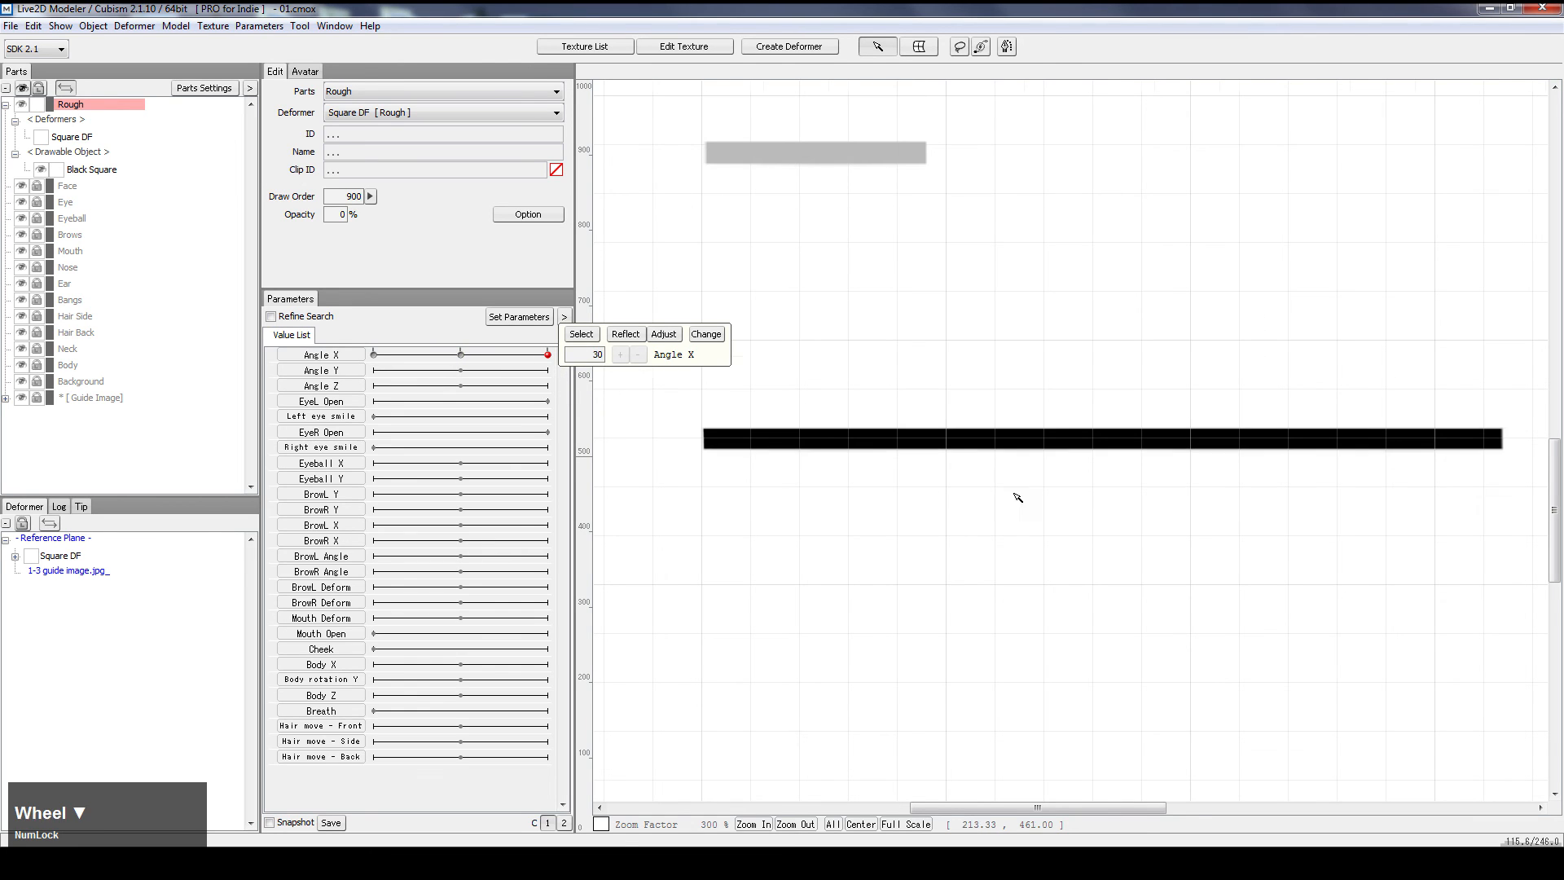
{"action": "key", "text": "space"}
{"action": "mouse_move", "coordinate": [1309, 404]}
{"action": "left_mouse_down"}
{"action": "mouse_move", "coordinate": [1092, 437]}
{"action": "mouse_move", "coordinate": [1287, 394]}
{"action": "left_mouse_up"}
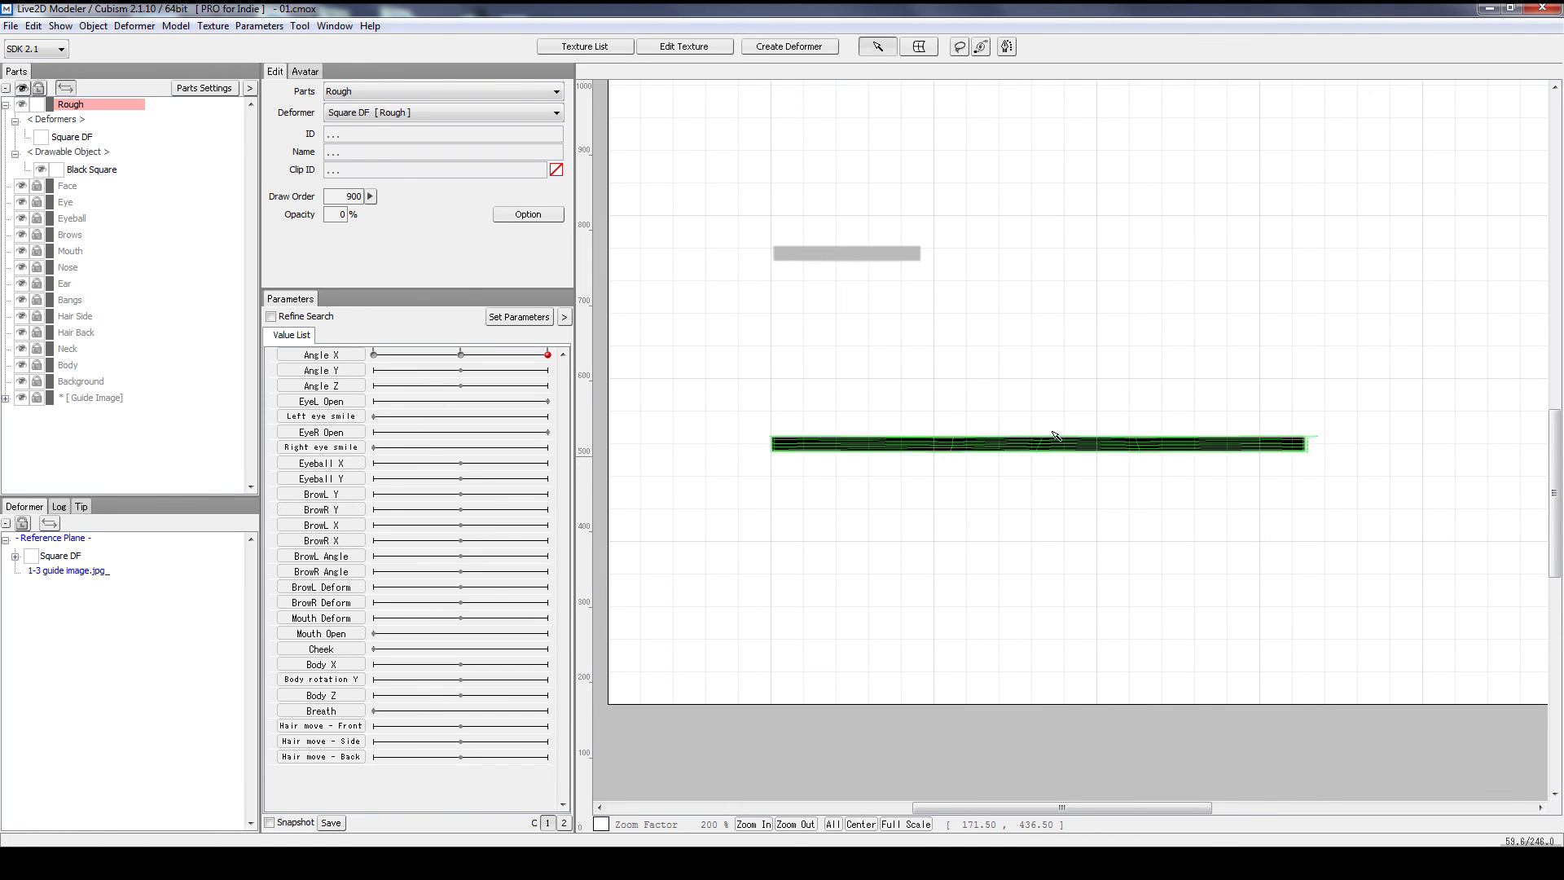
{"action": "key", "text": "space"}
{"action": "left_click_drag", "start_coordinate": [859, 171], "coordinate": [854, 425]}
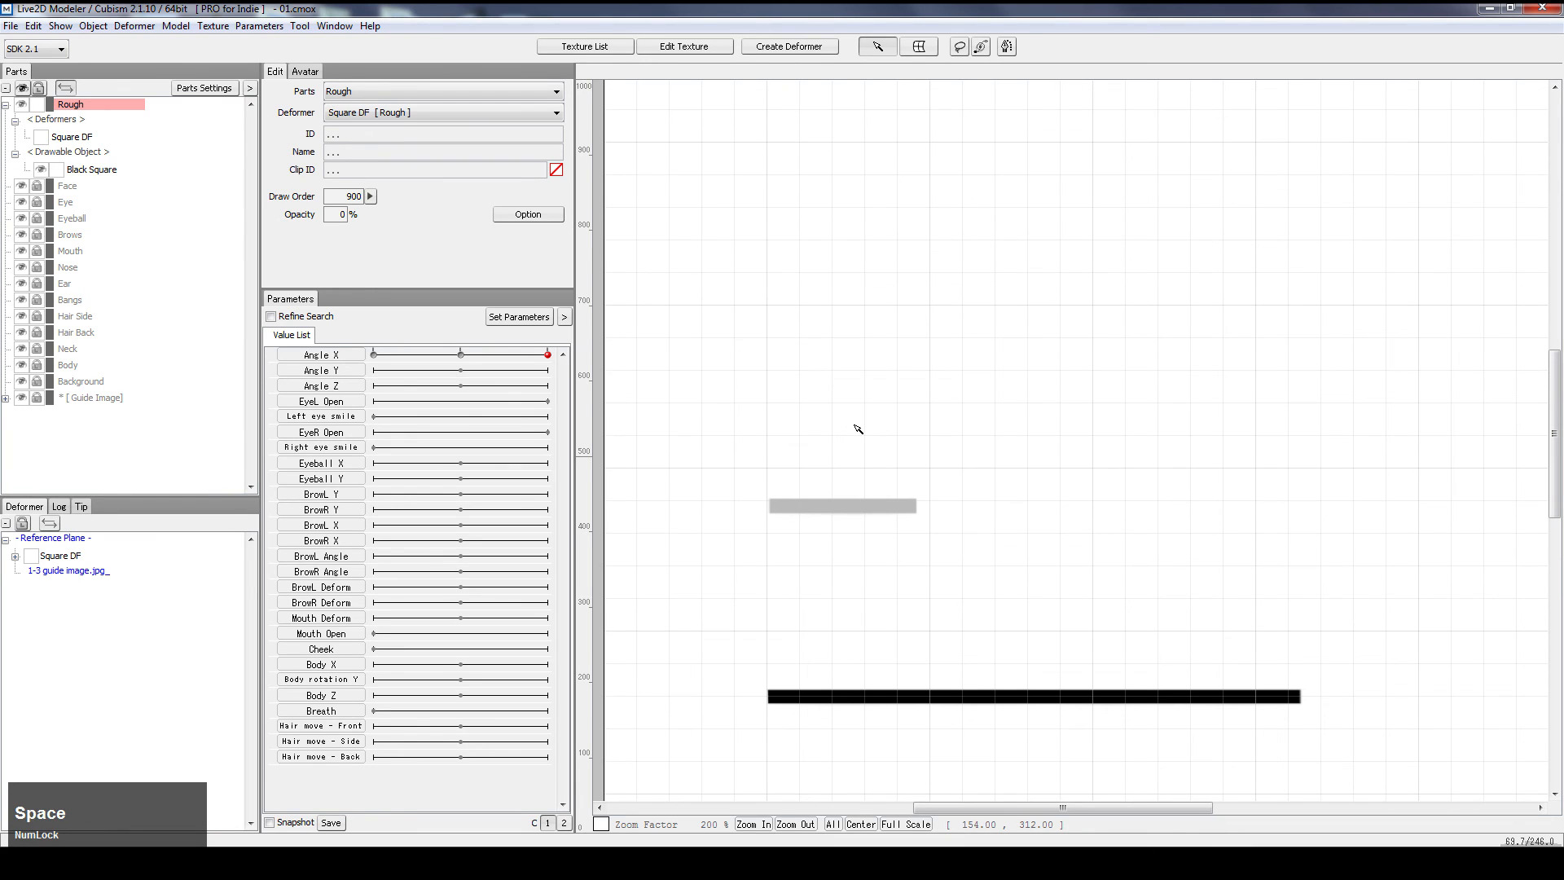